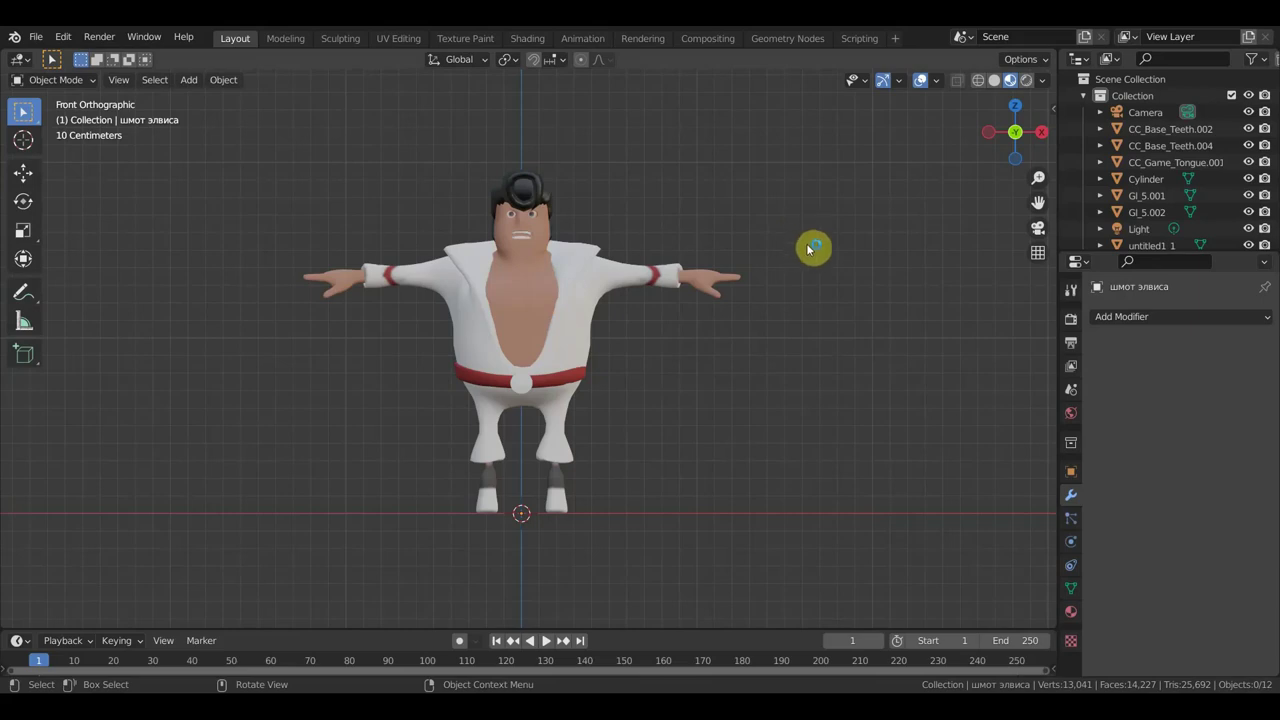
Move the body mesh aside, then reset it to the world origin and show its transform values
click(538, 311)
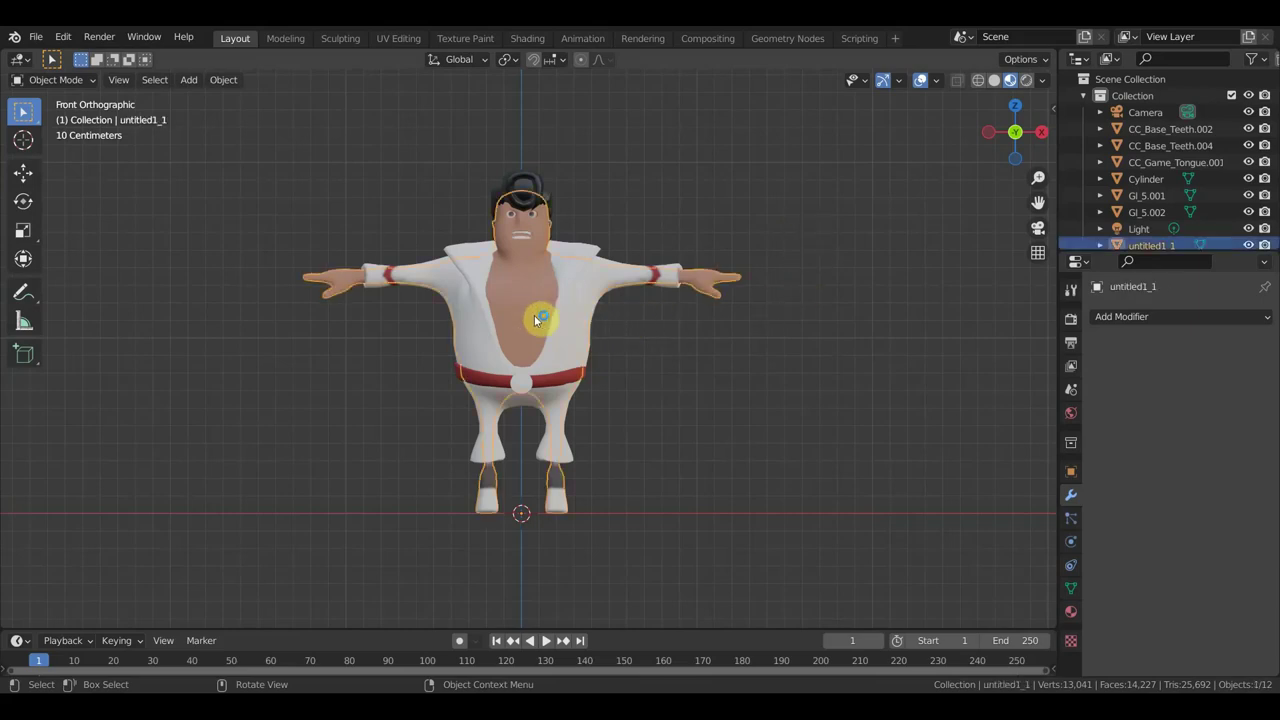
click(23, 172)
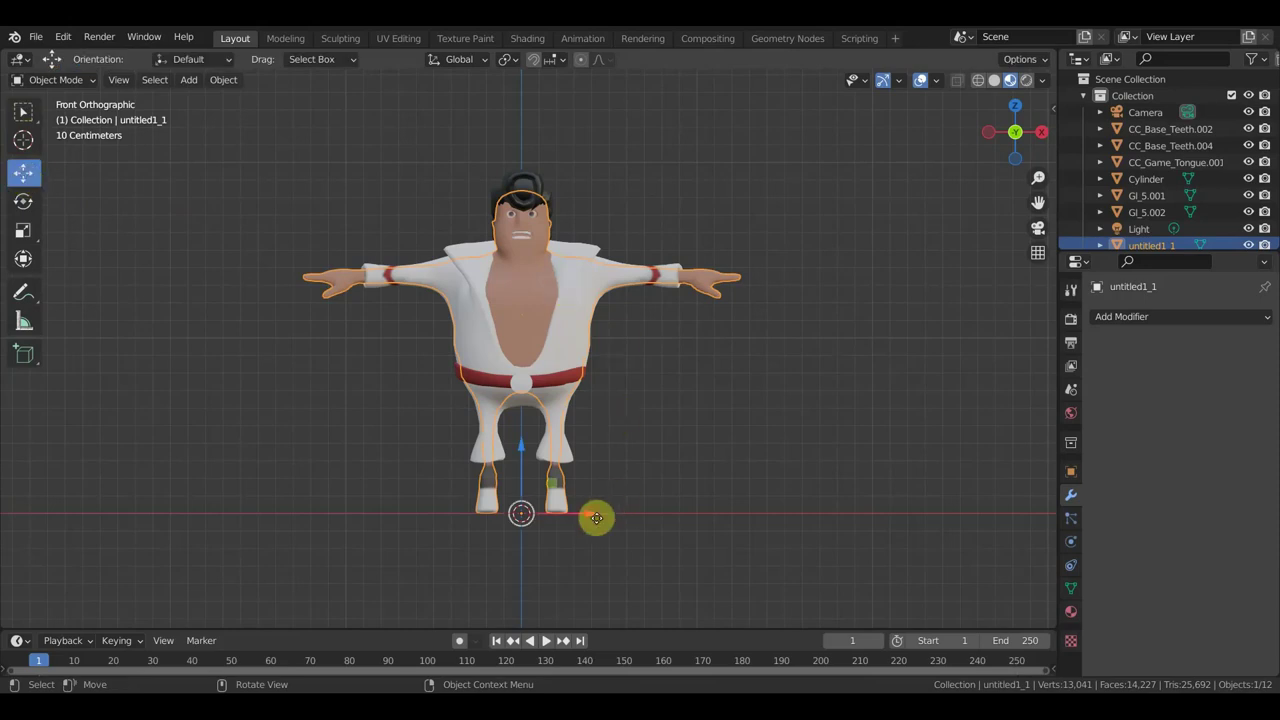
drag(596, 517, 886, 563)
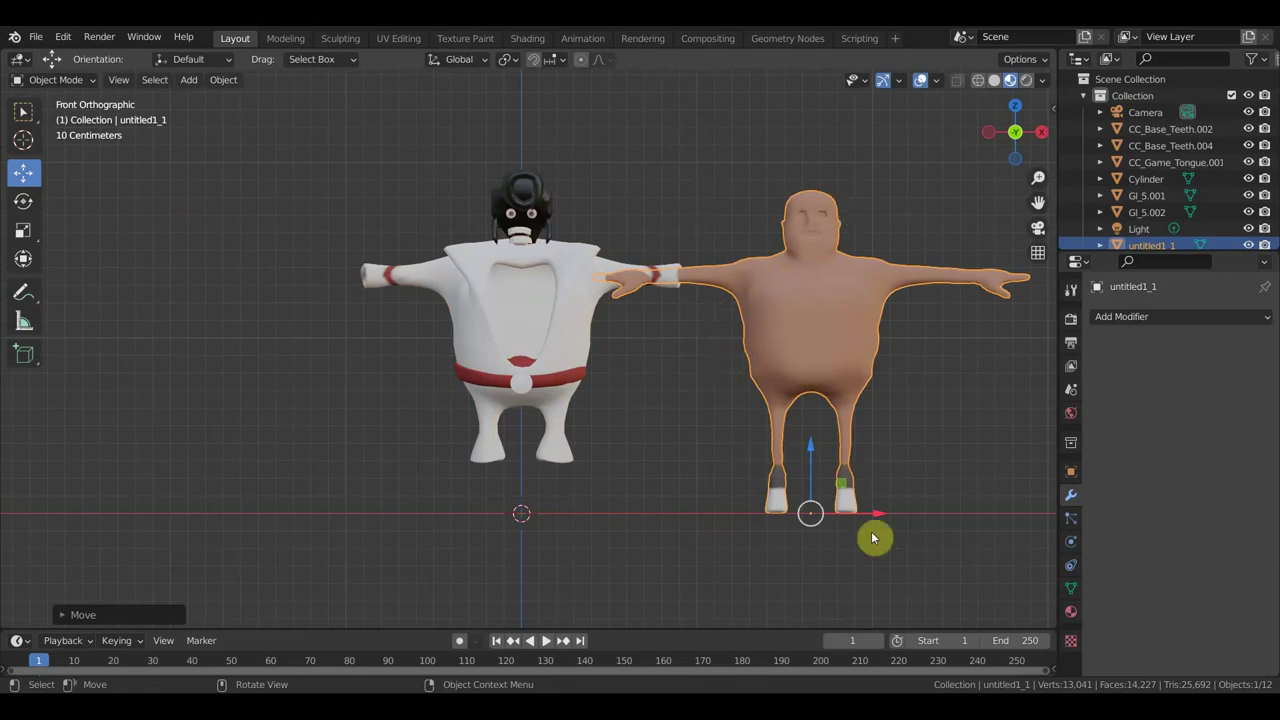
key(g)
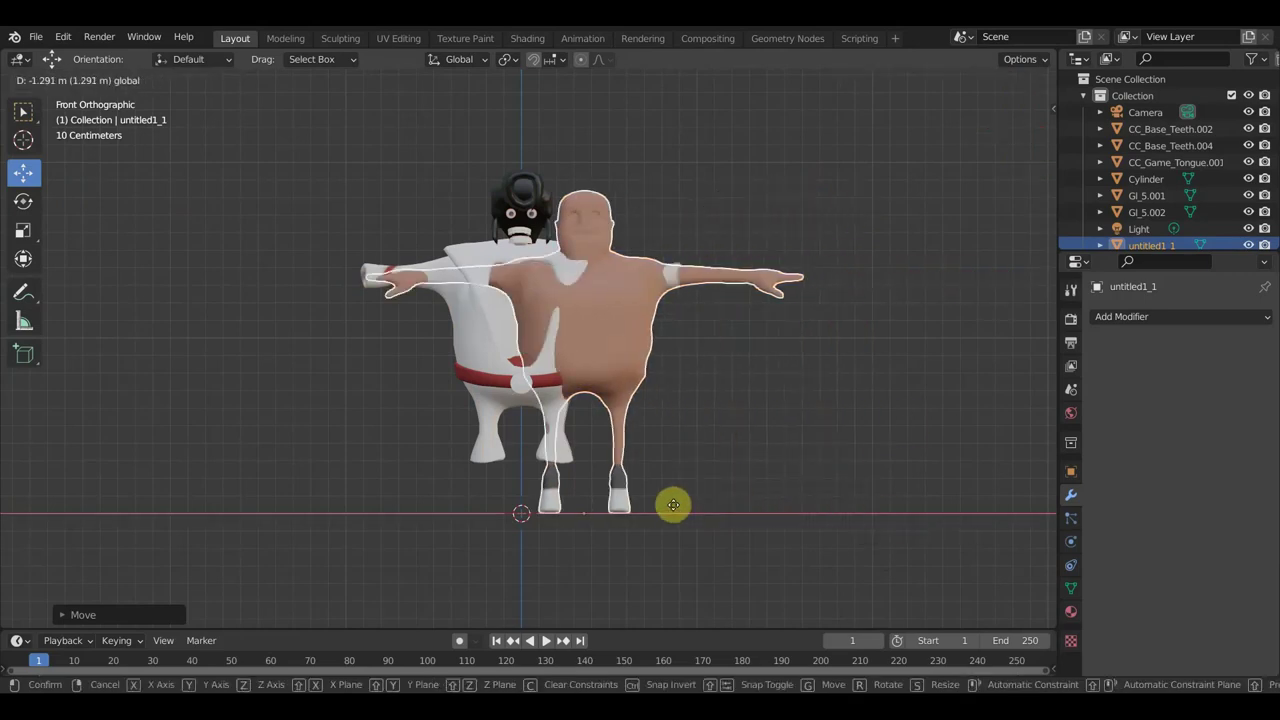
click(593, 505)
key(ctrl+z)
key(alt+g)
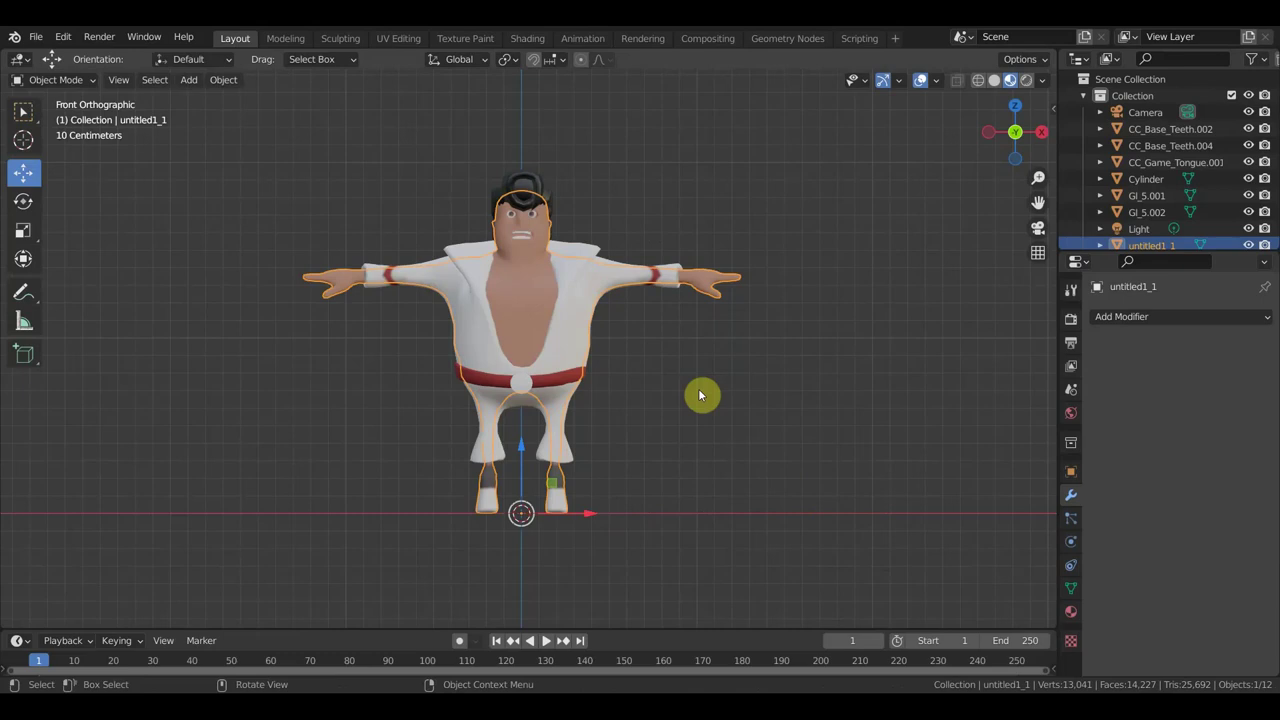
key(n)
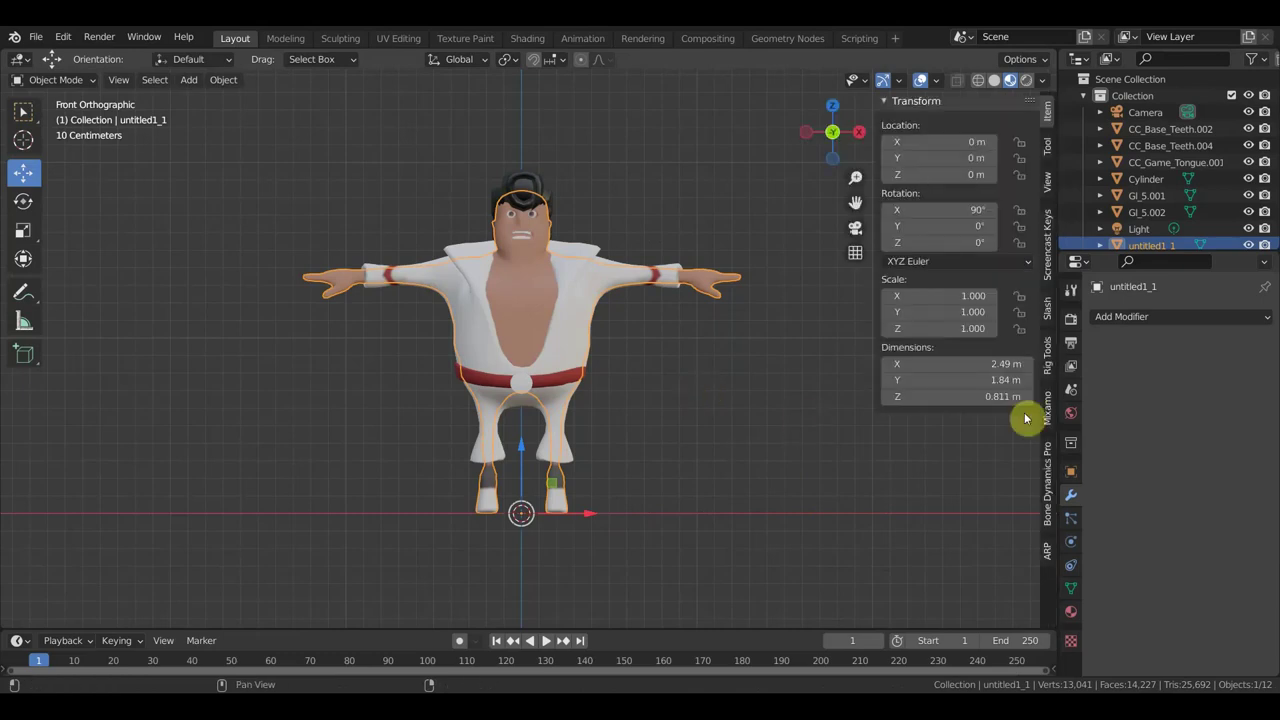
In the ARP tab's Smart section, send the selected body and shirt meshes to Smart detection
click(1049, 558)
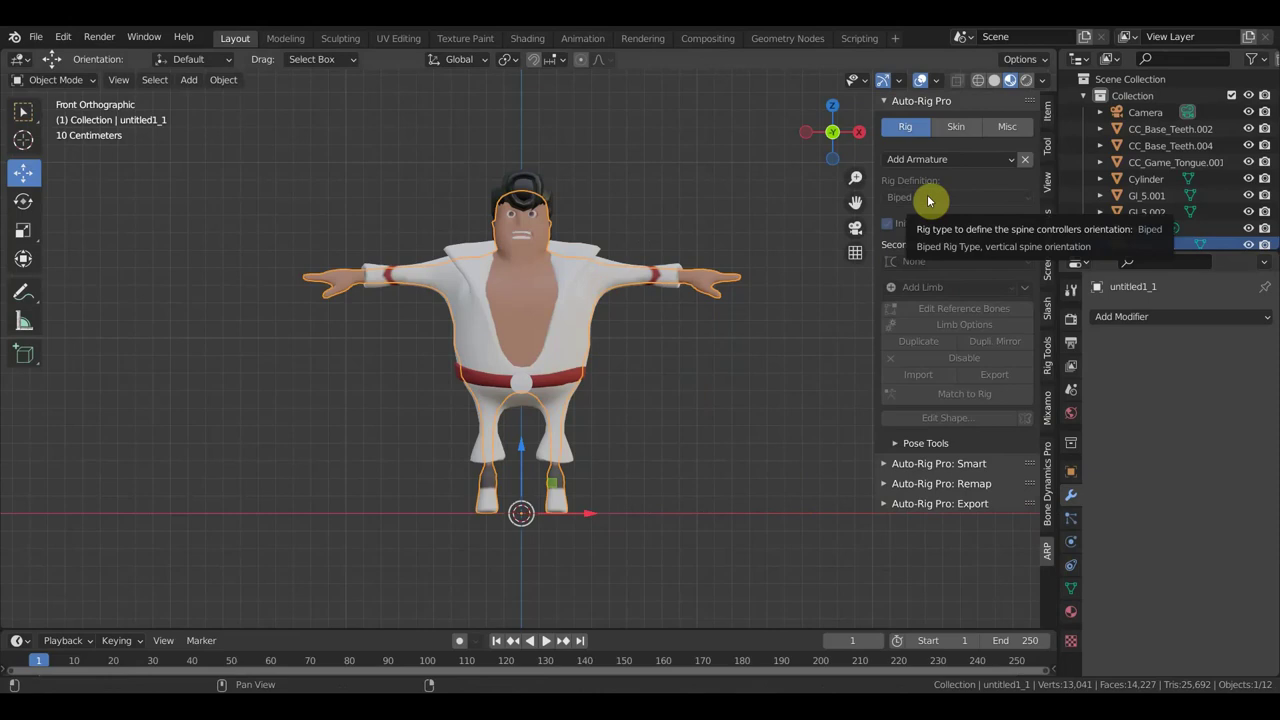
click(885, 465)
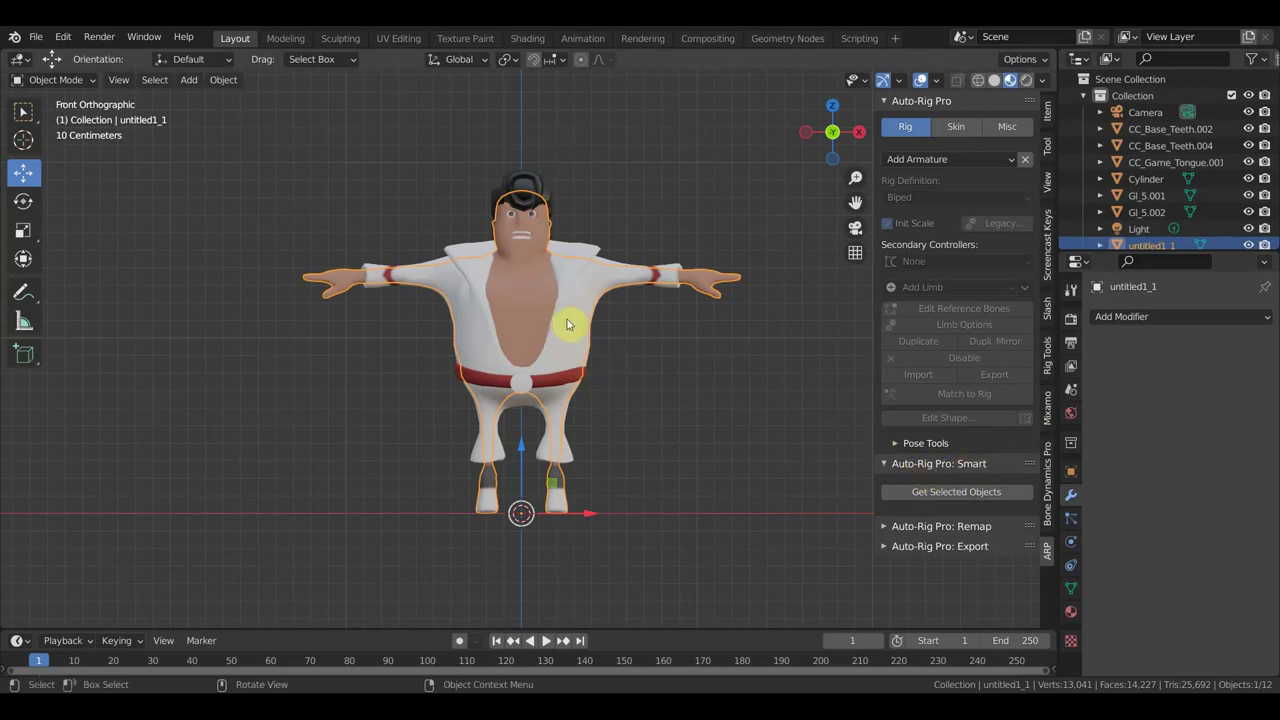
shift+click(585, 248)
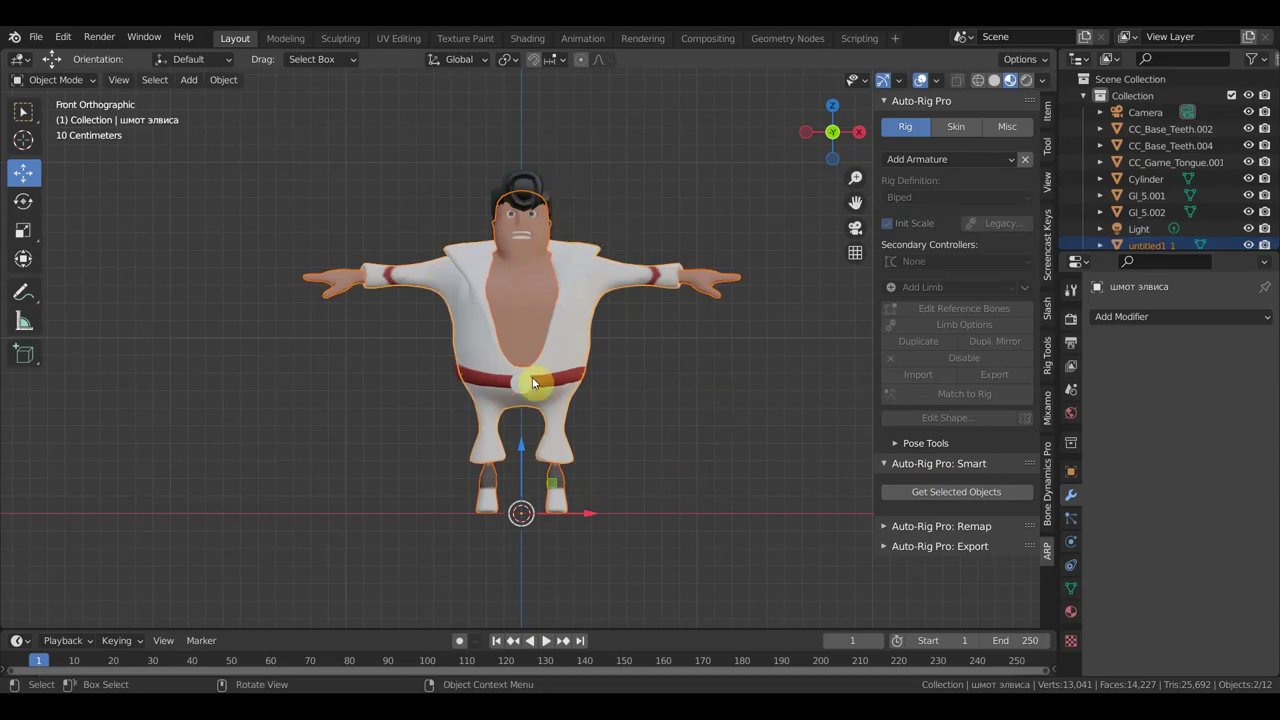
click(950, 493)
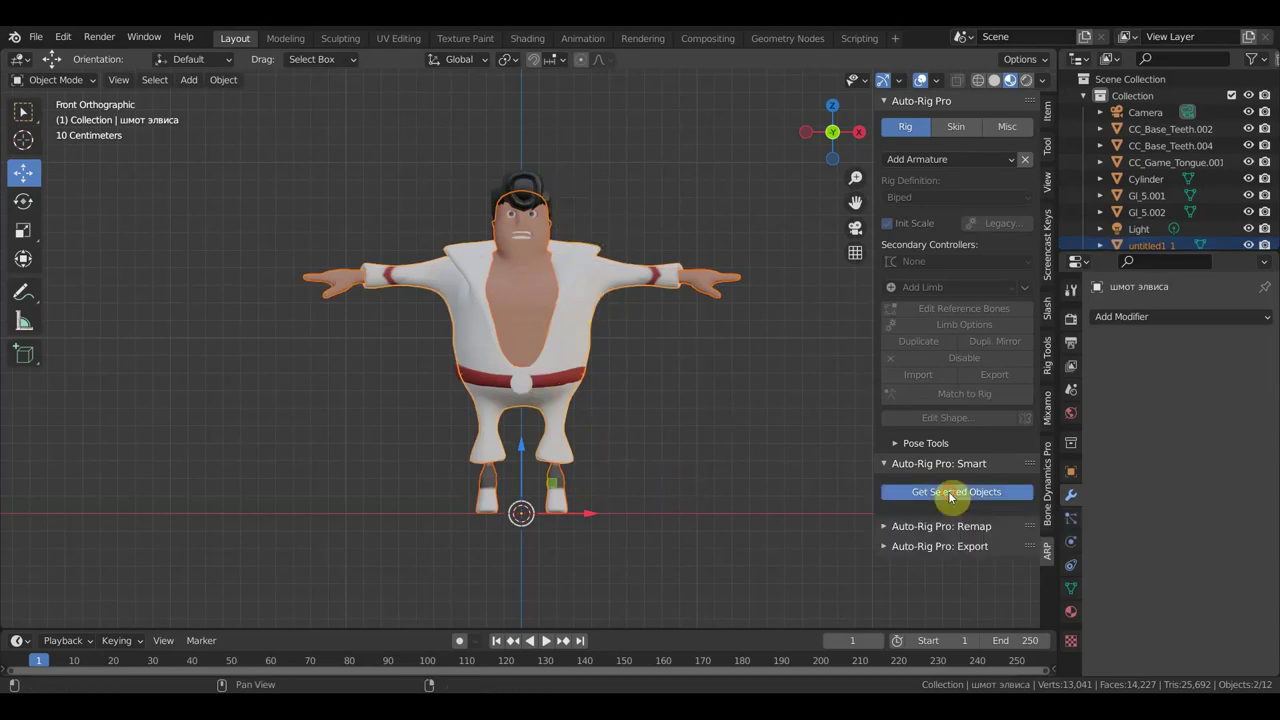
click(946, 545)
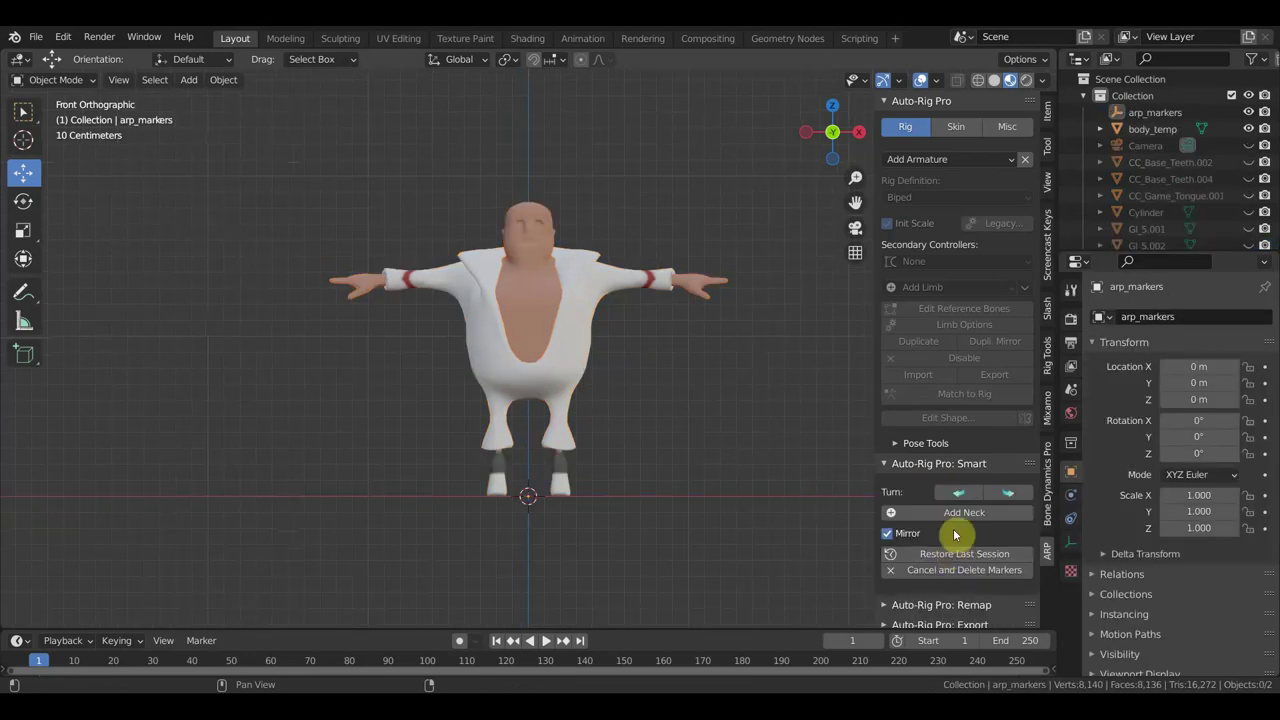
Place the neck and chin markers on the character's body
click(955, 516)
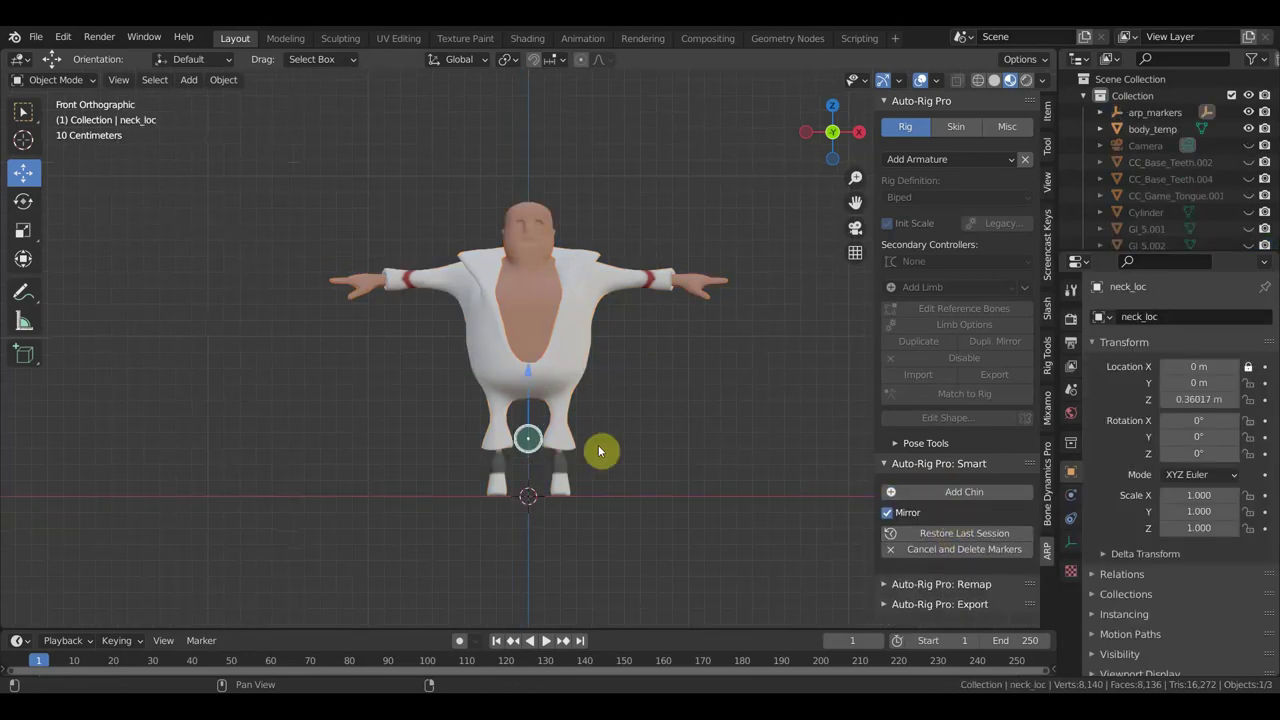
click(530, 275)
click(963, 491)
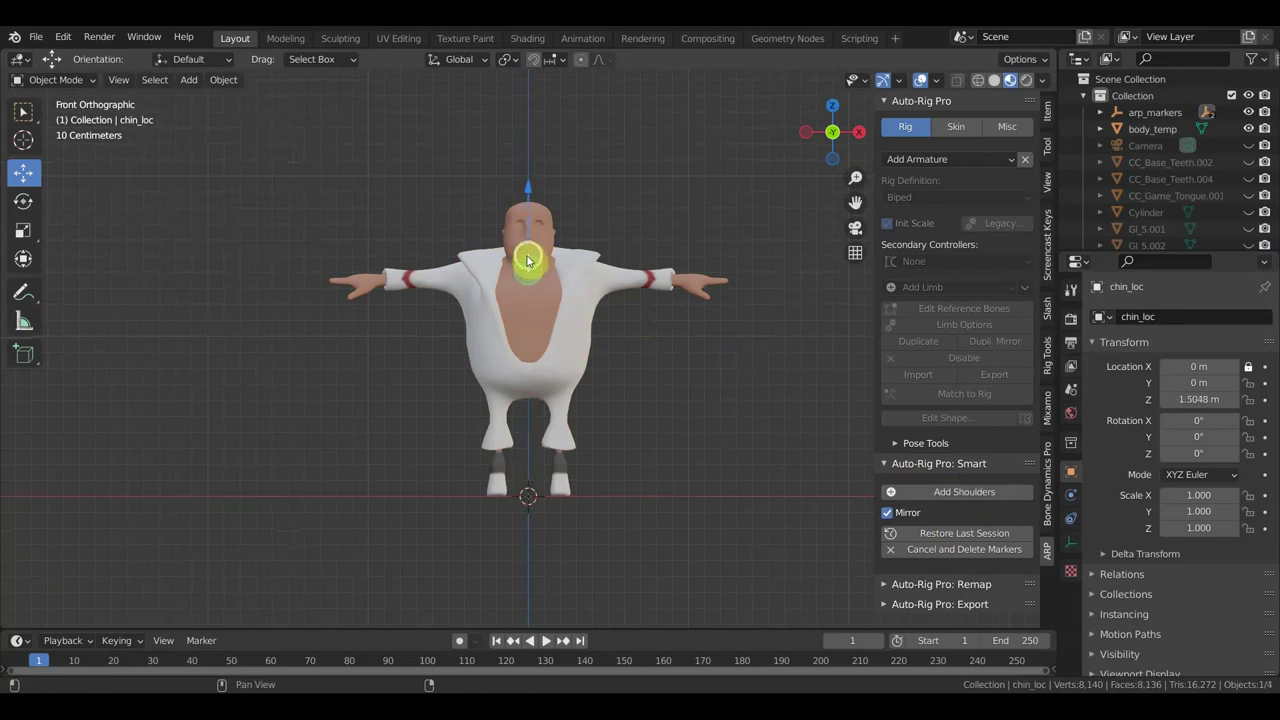
click(528, 260)
Place the shoulder, wrist, spine root and ankle markers on the body
click(960, 491)
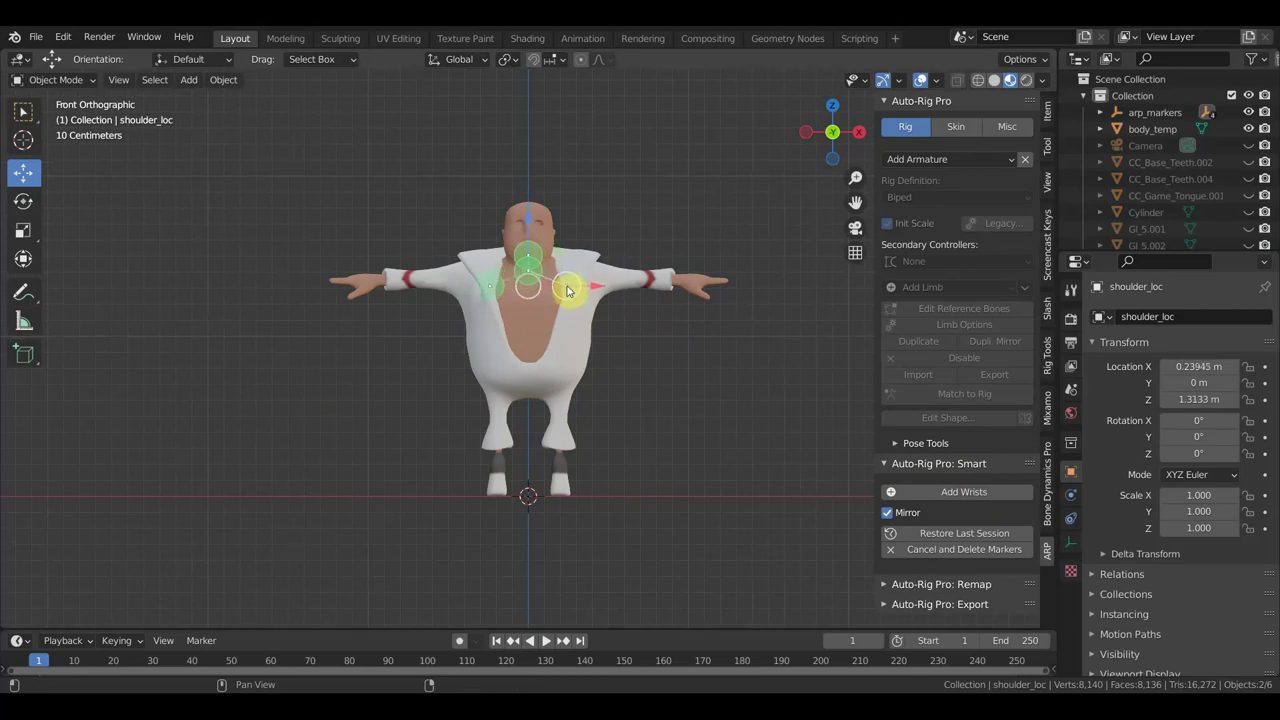
click(964, 492)
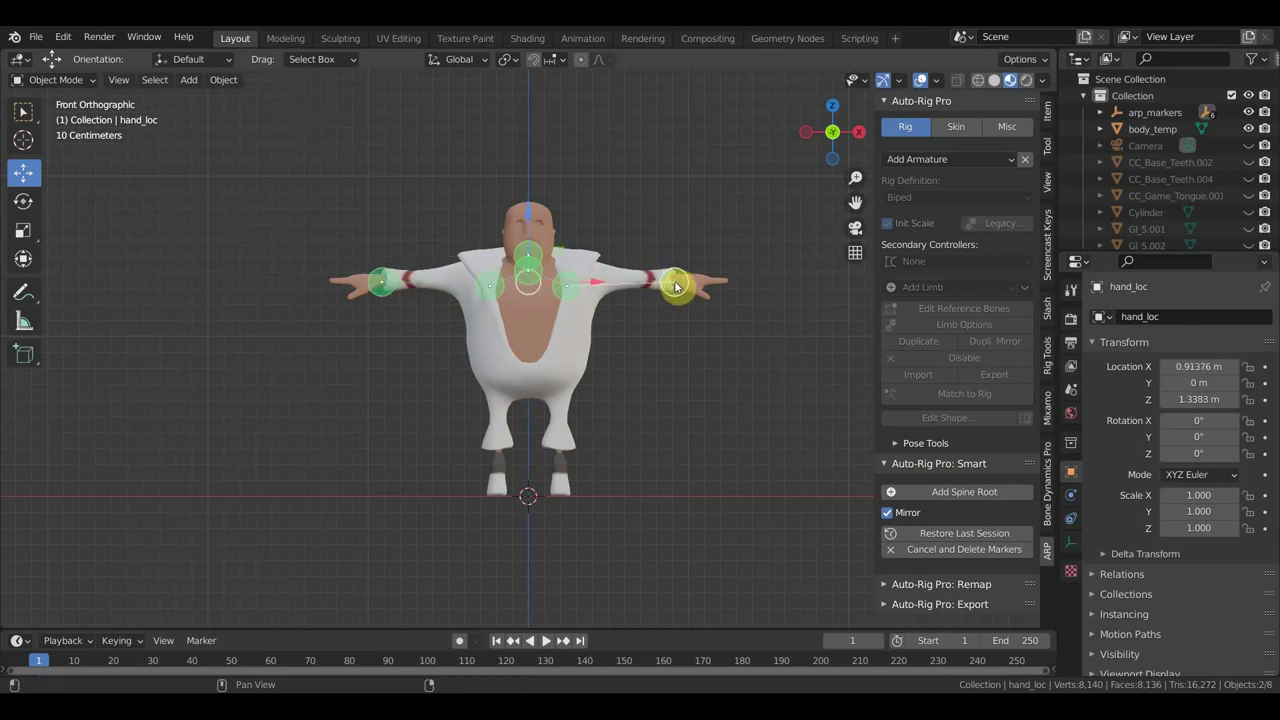
click(676, 287)
click(964, 492)
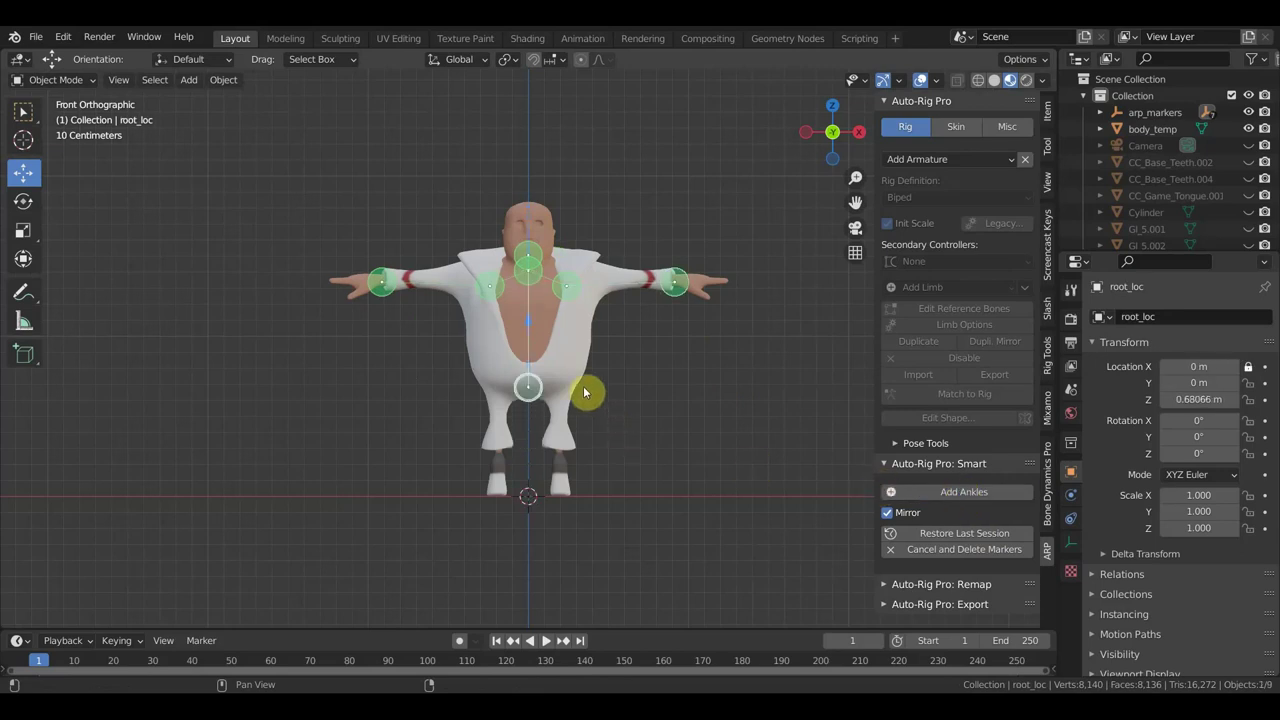
click(585, 389)
click(960, 492)
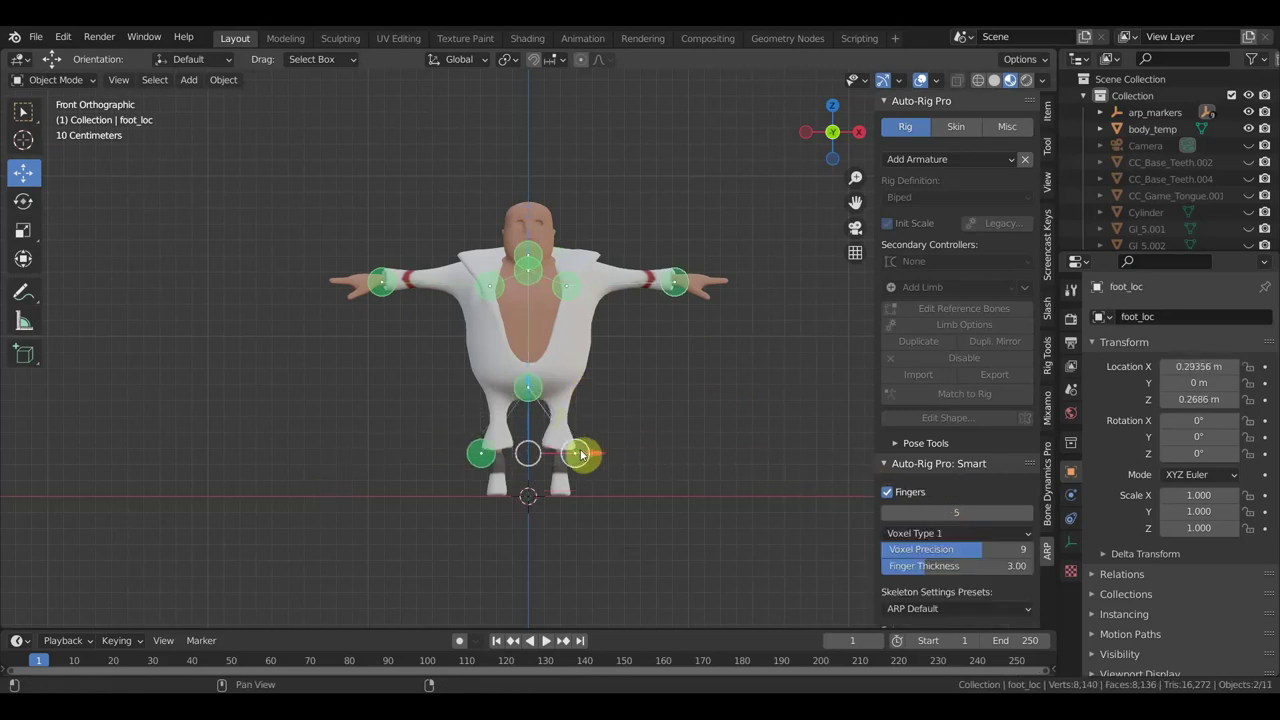
click(561, 460)
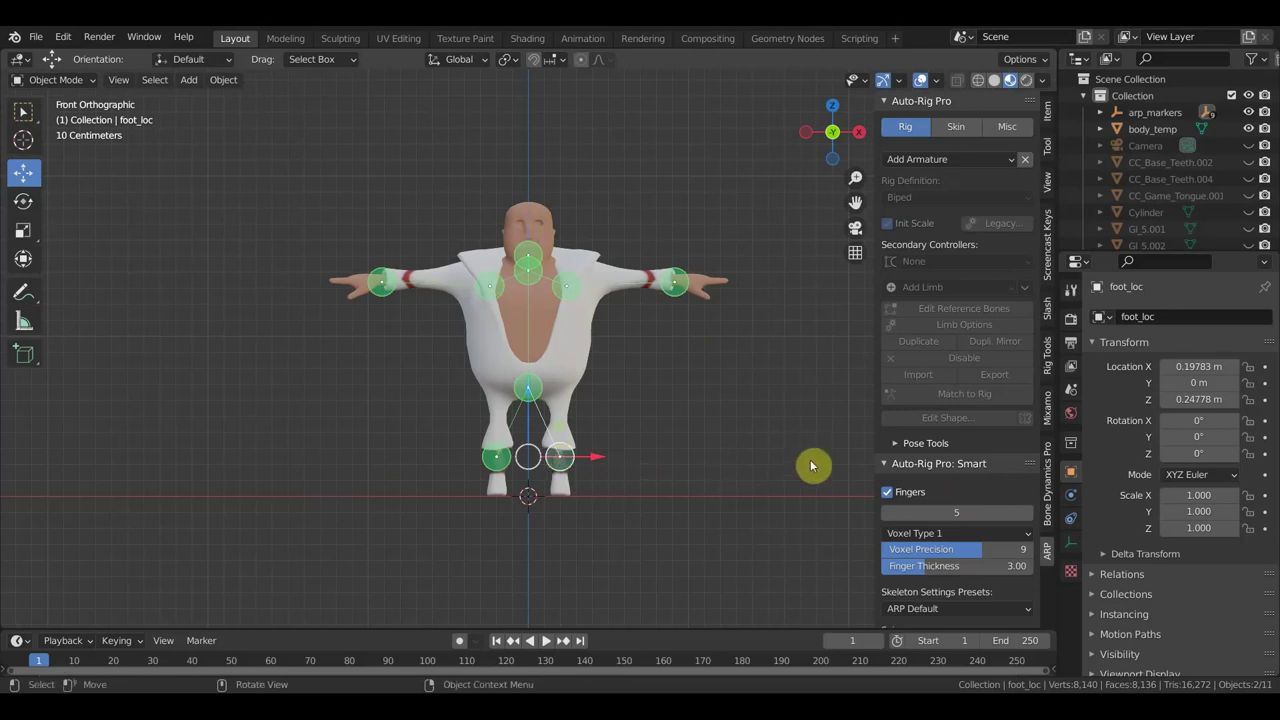
scroll(785, 466, up, 1)
scroll(765, 455, up, 1)
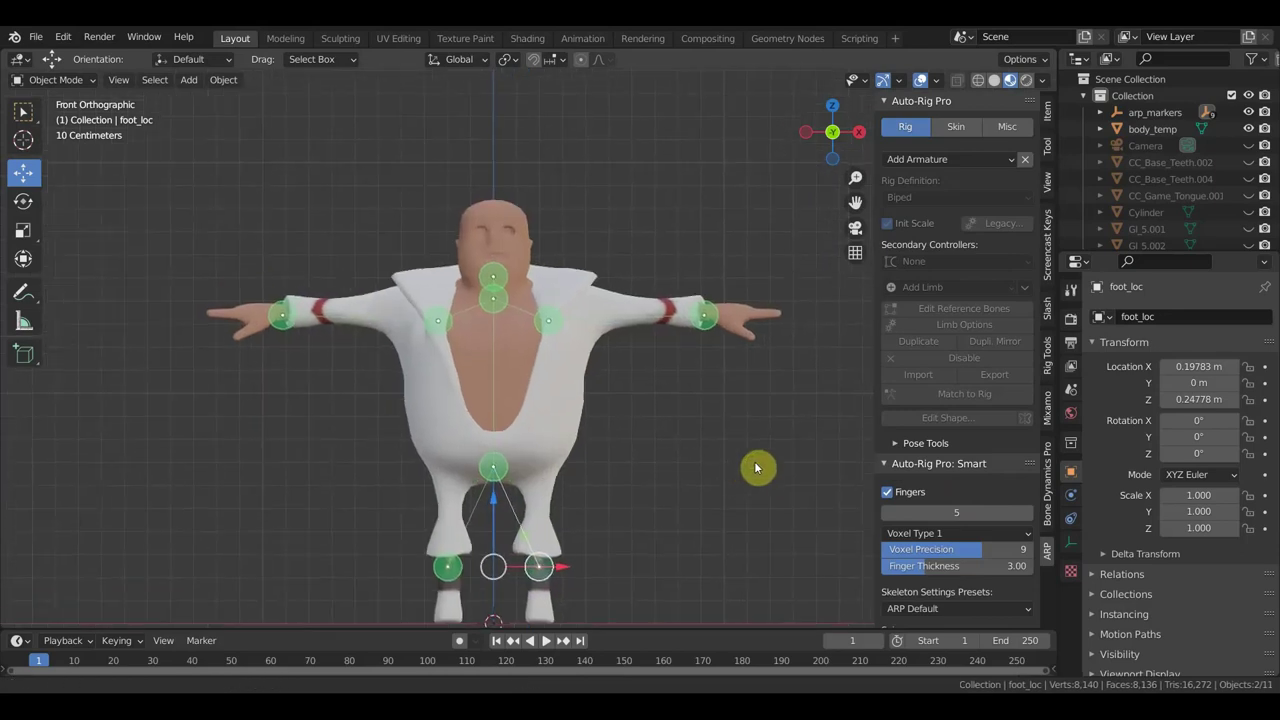
scroll(712, 460, up, 2)
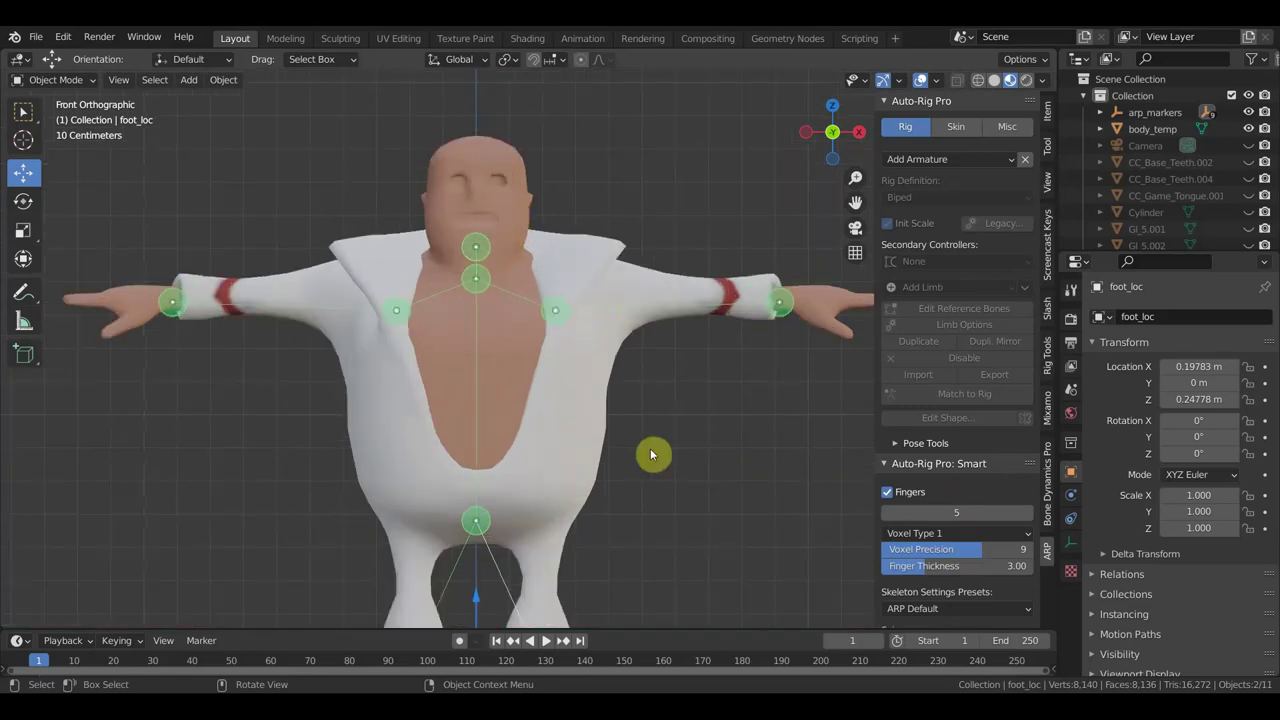
scroll(978, 543, down, 4)
scroll(975, 540, down, 2)
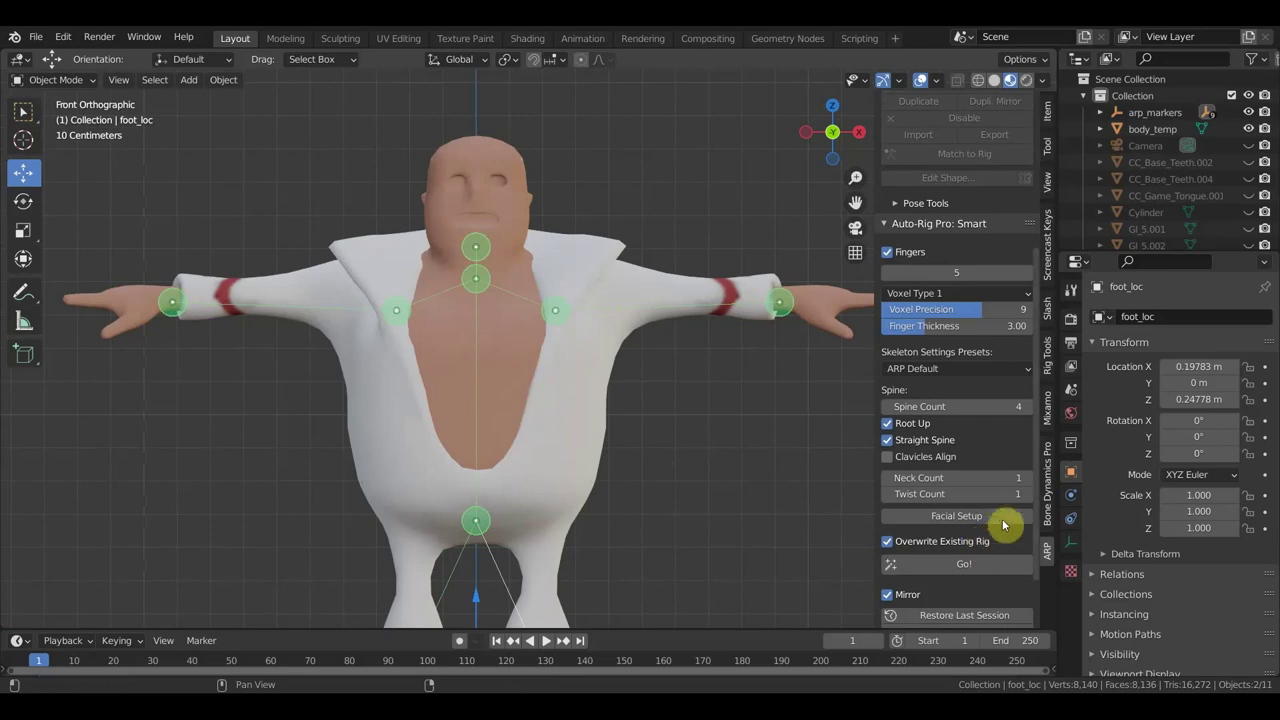
Start the facial marker setup and select all facial markers, including the far cheek point
click(973, 520)
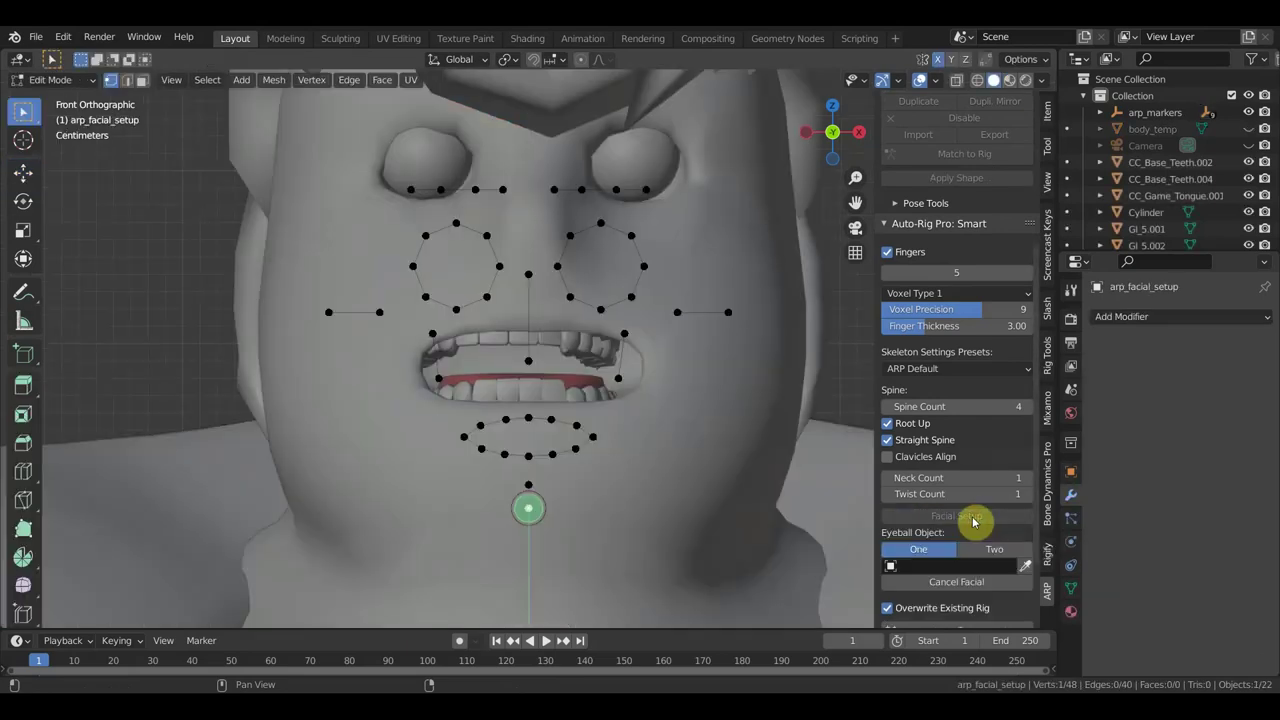
scroll(653, 368, up, 1)
scroll(653, 368, down, 1)
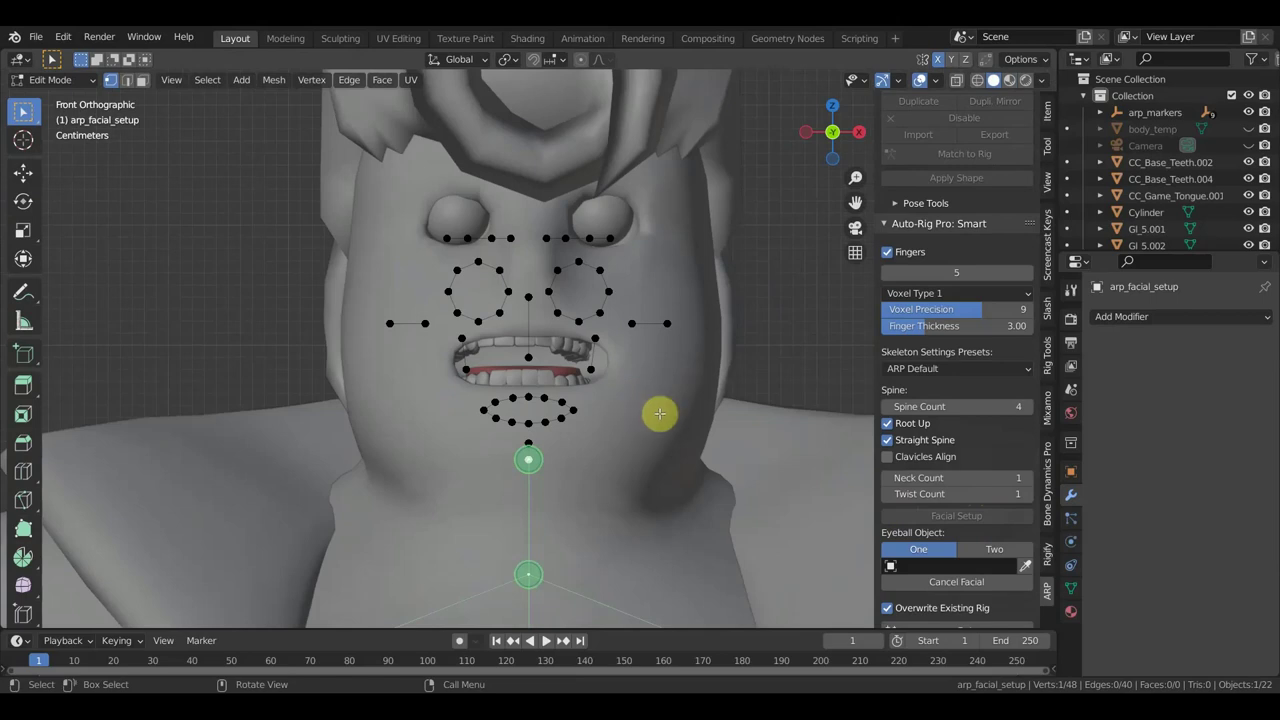
drag(665, 428, 366, 200)
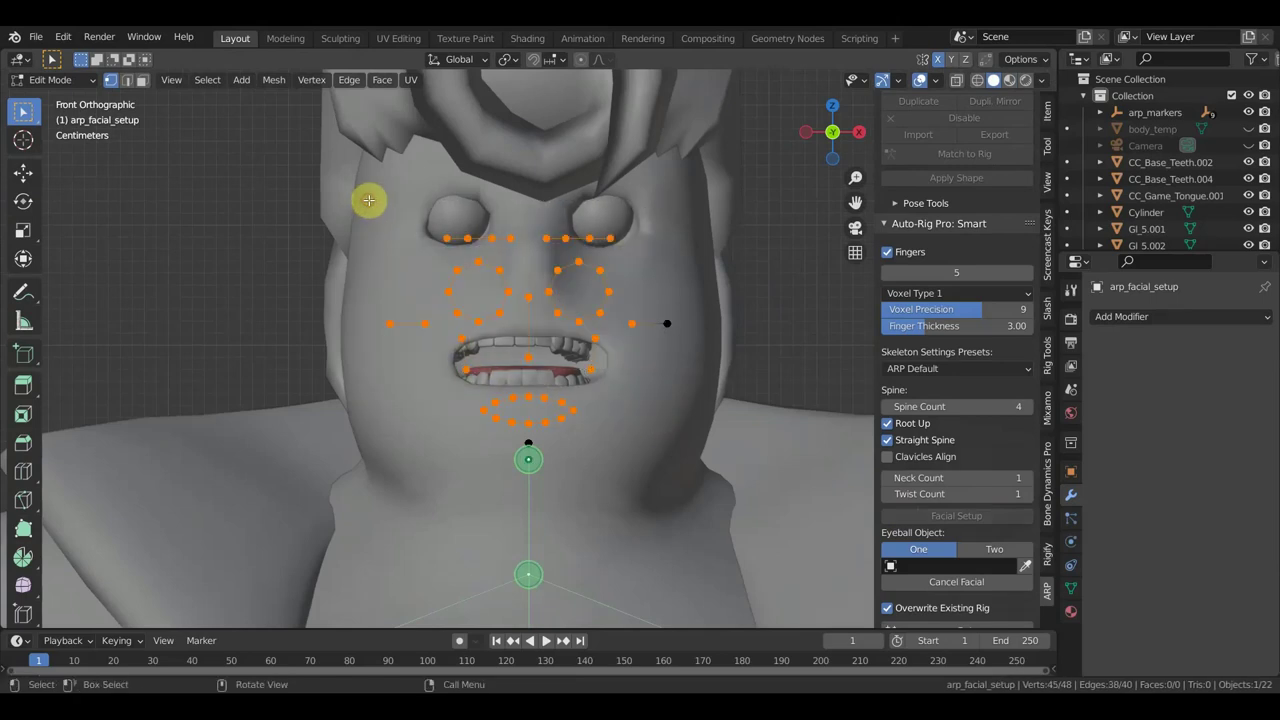
shift+click(668, 323)
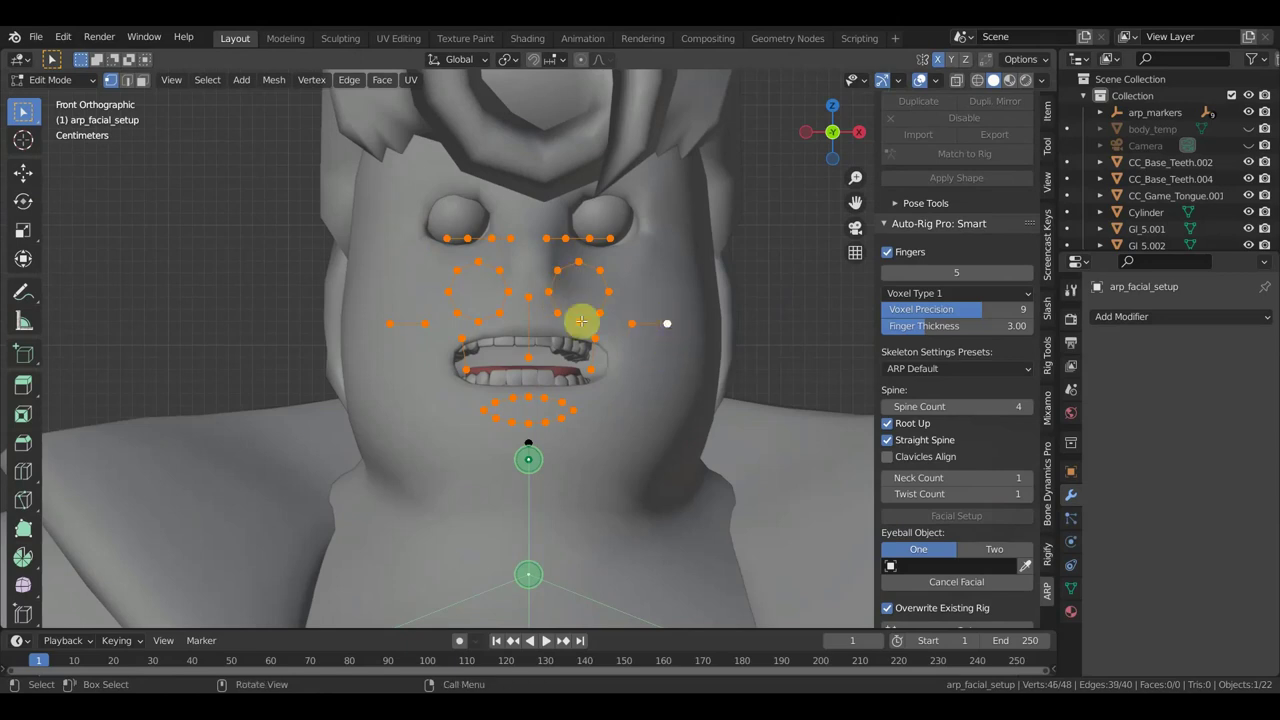
Raise and enlarge the facial markers to the eyes, then nudge them to fit the face
click(23, 172)
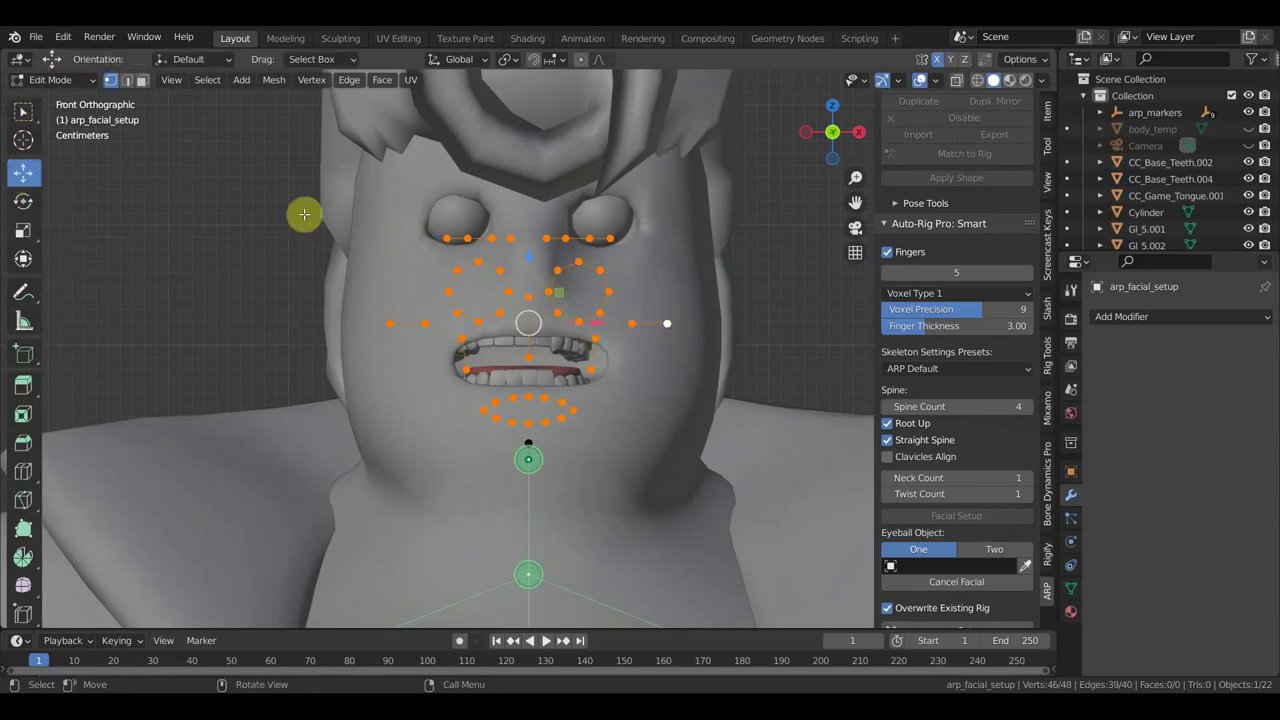
drag(534, 257, 535, 187)
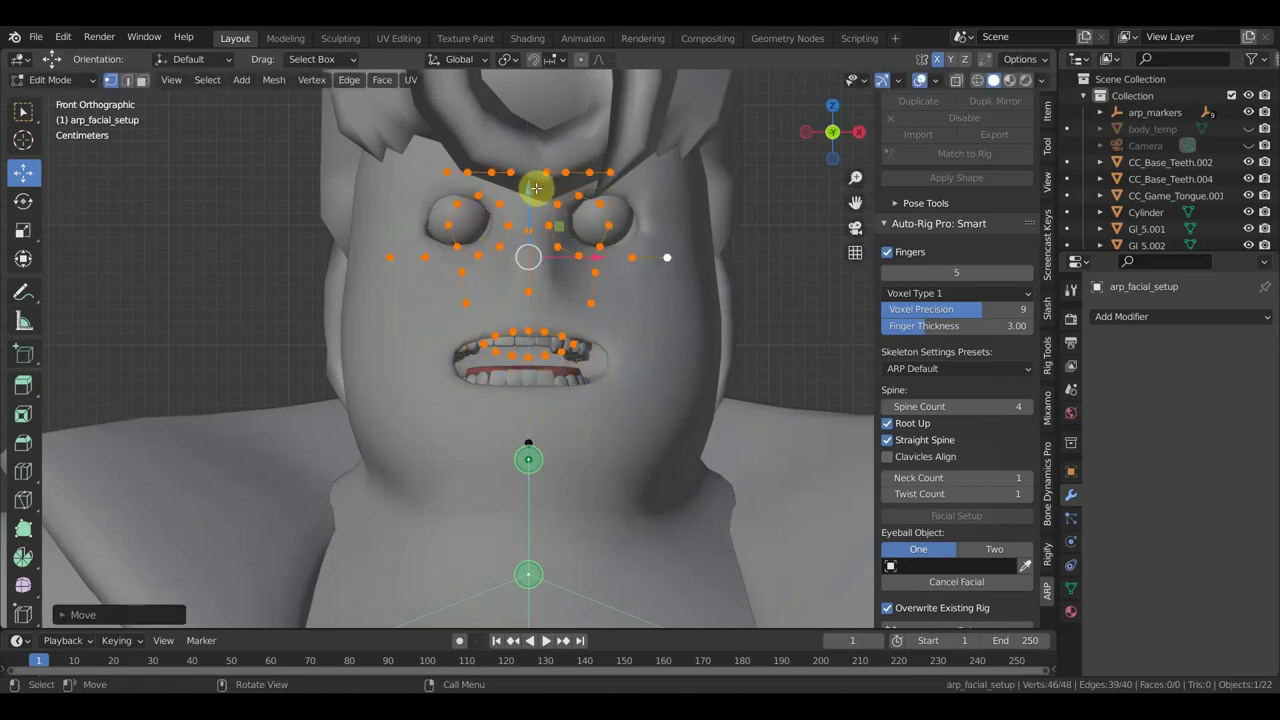
key(s)
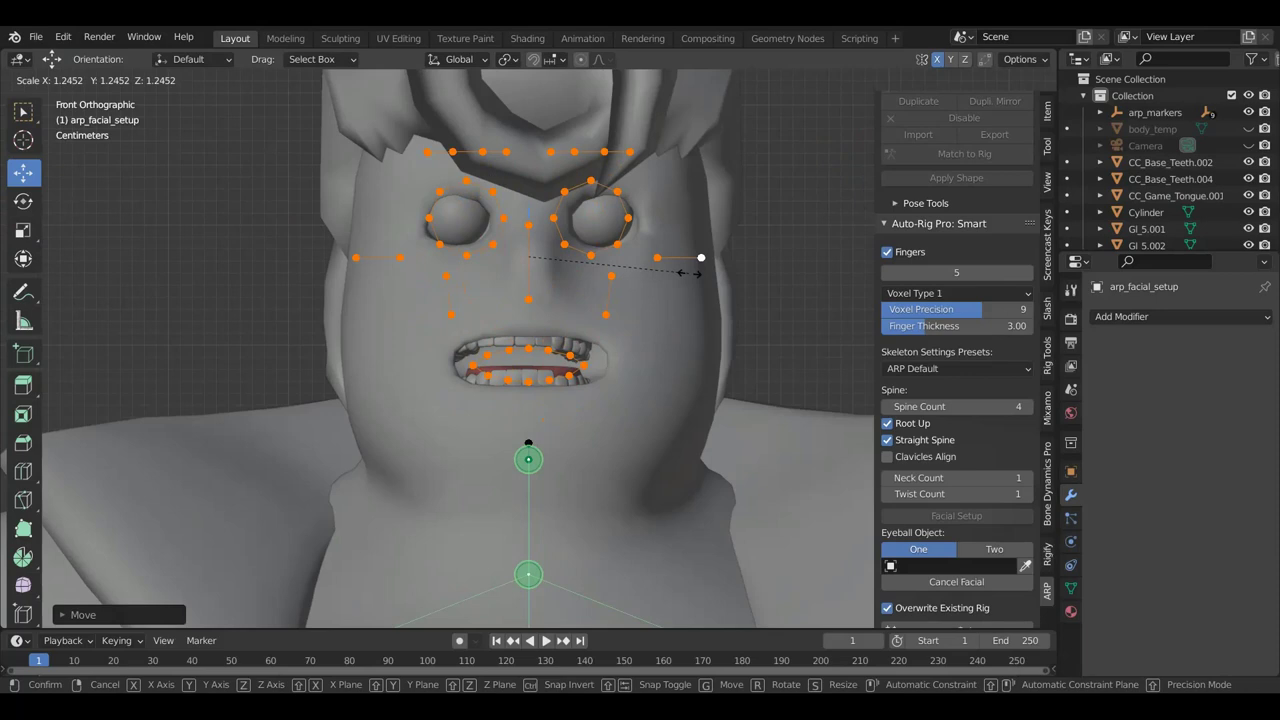
click(690, 272)
mouse_move(594, 259)
mouse_down()
mouse_move(614, 262)
mouse_move(581, 259)
mouse_up()
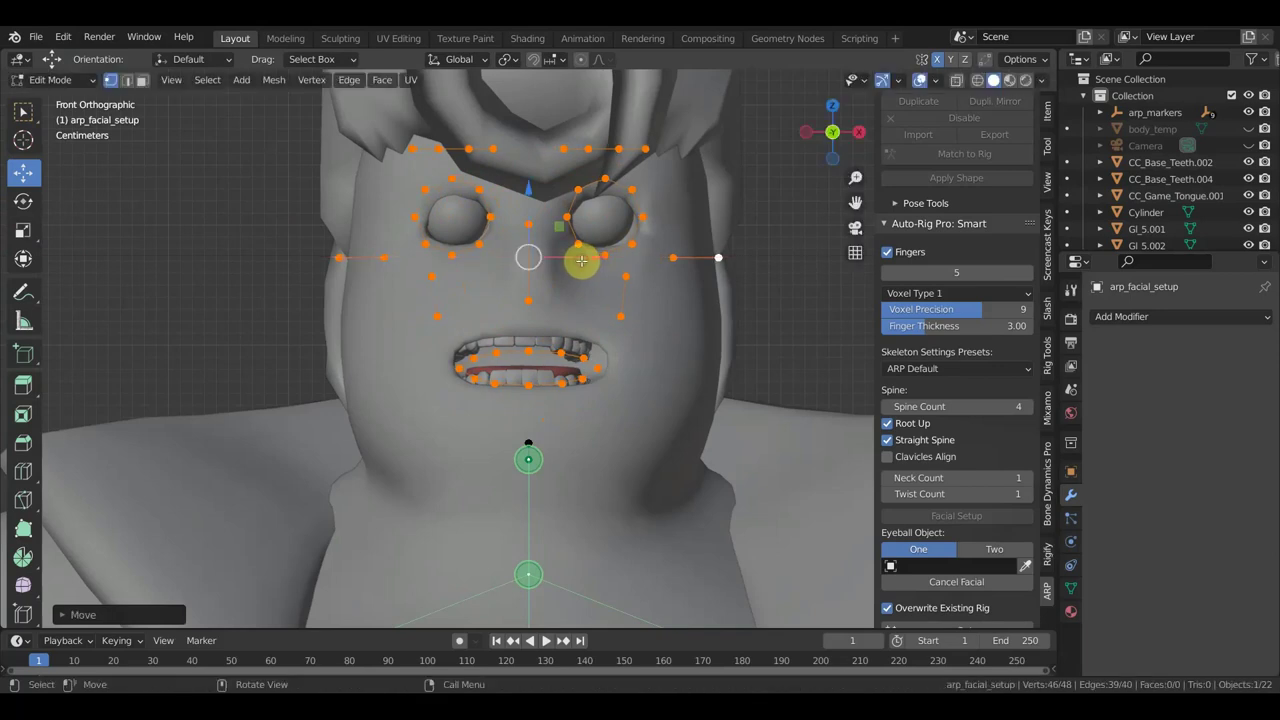
drag(531, 188, 529, 192)
drag(594, 258, 600, 262)
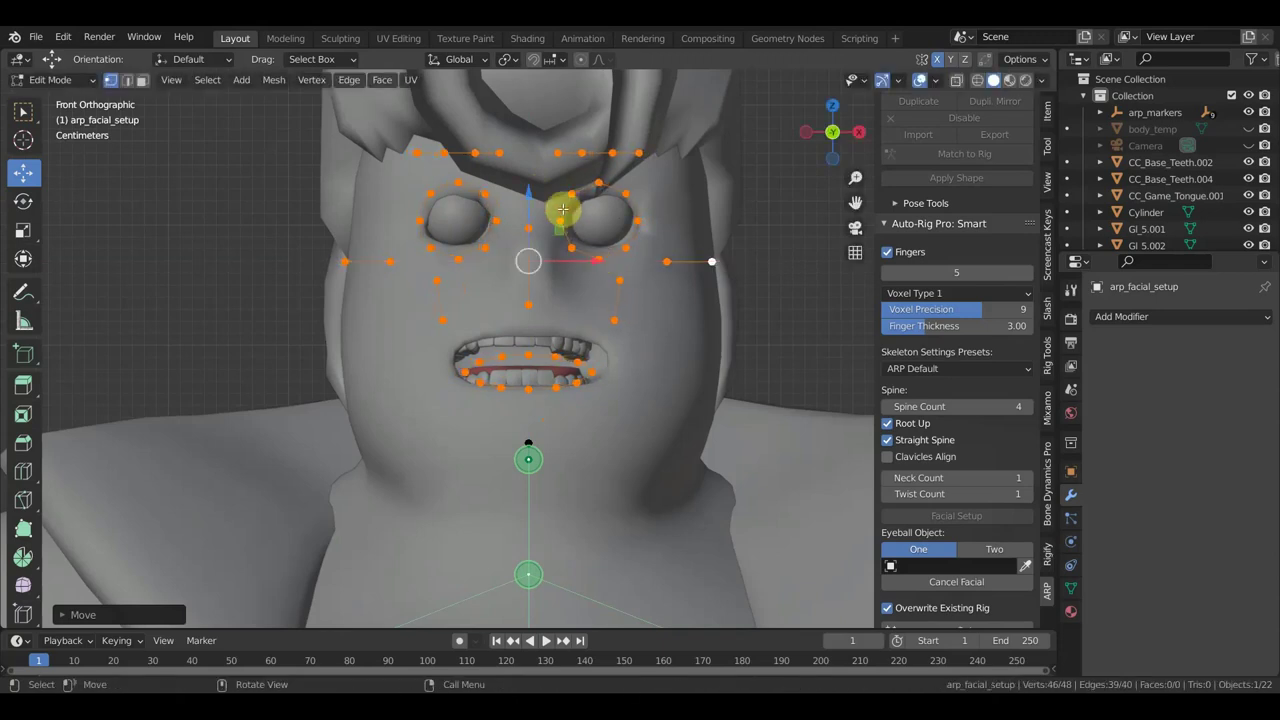
drag(528, 194, 528, 192)
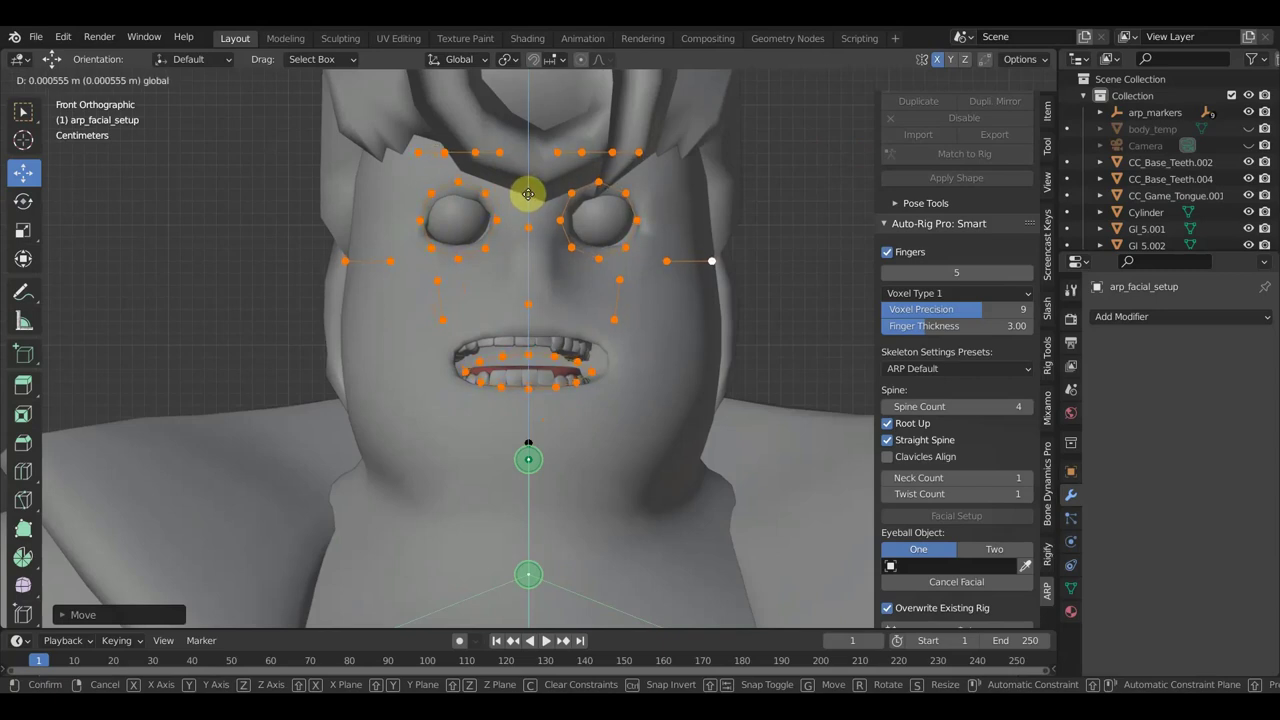
drag(528, 192, 528, 194)
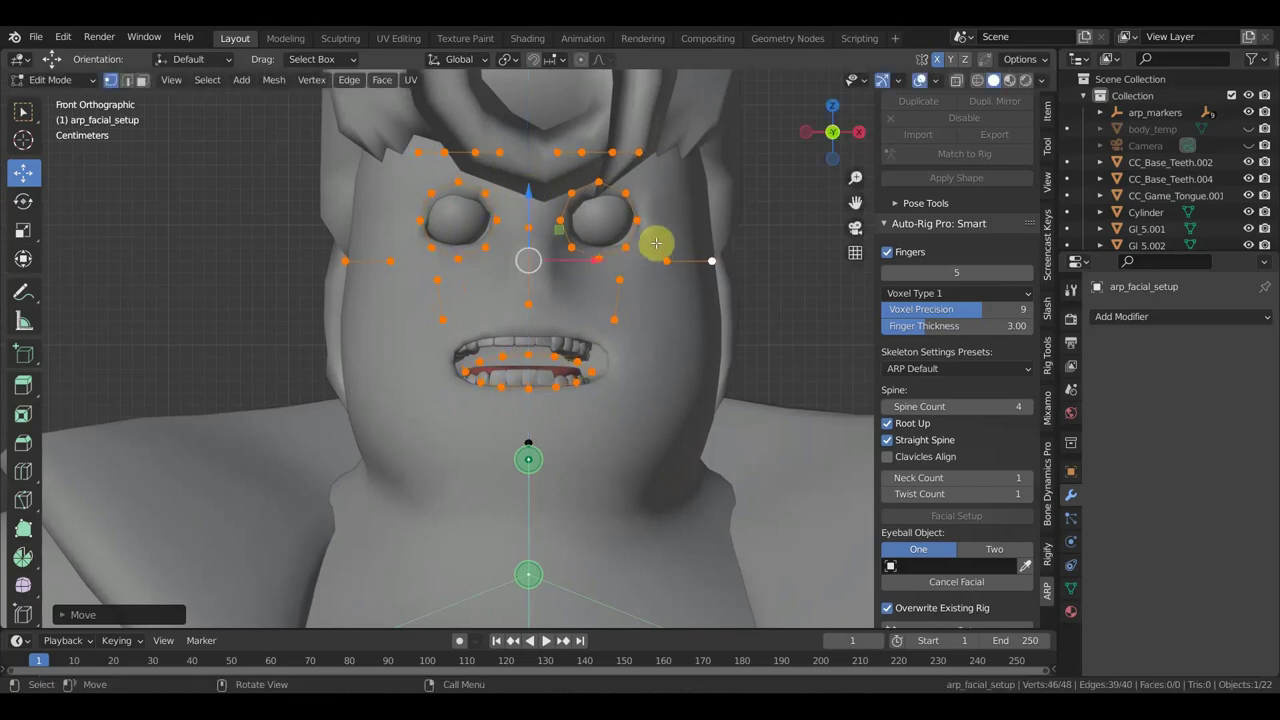
Lower two brow markers slightly toward the eyes
click(636, 219)
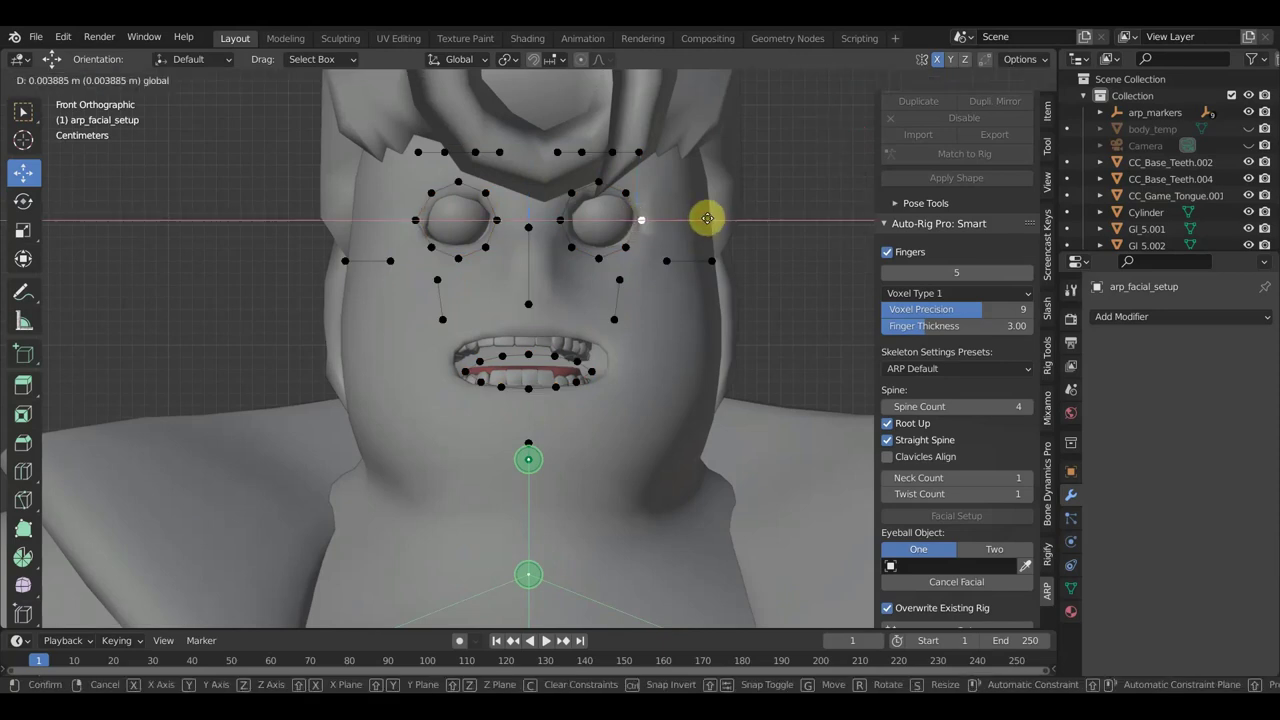
click(557, 152)
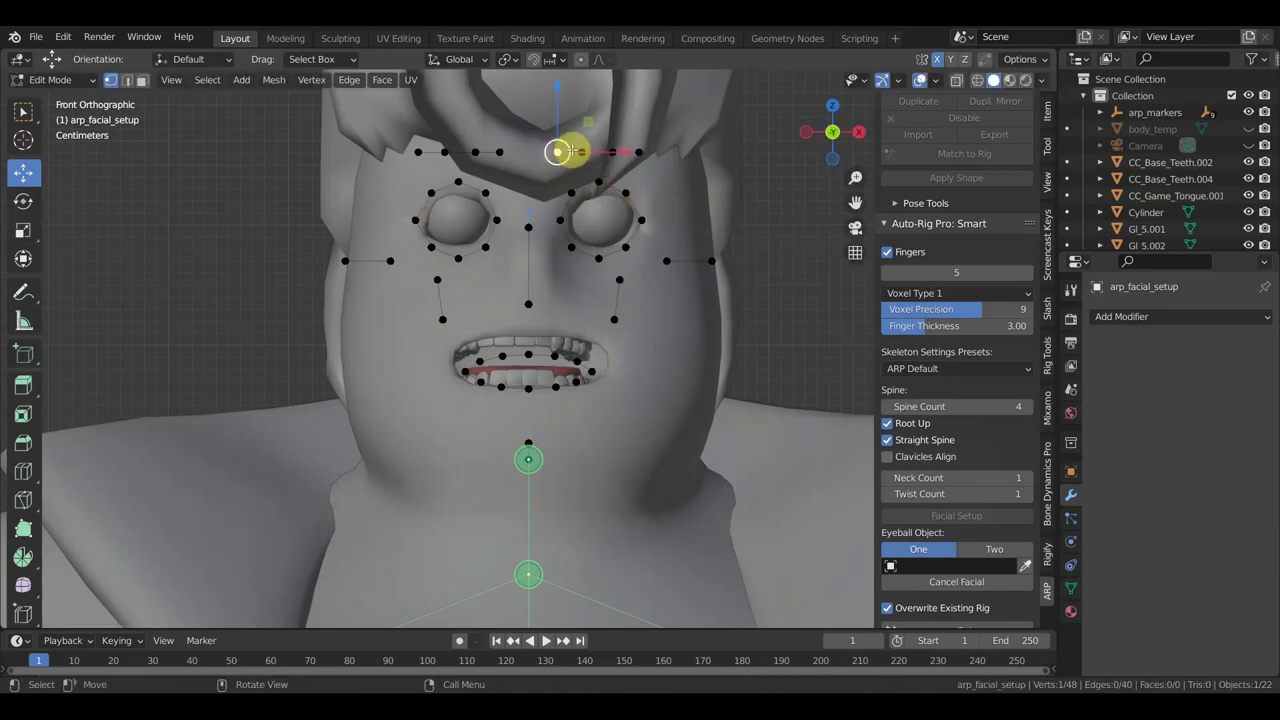
drag(553, 90, 562, 108)
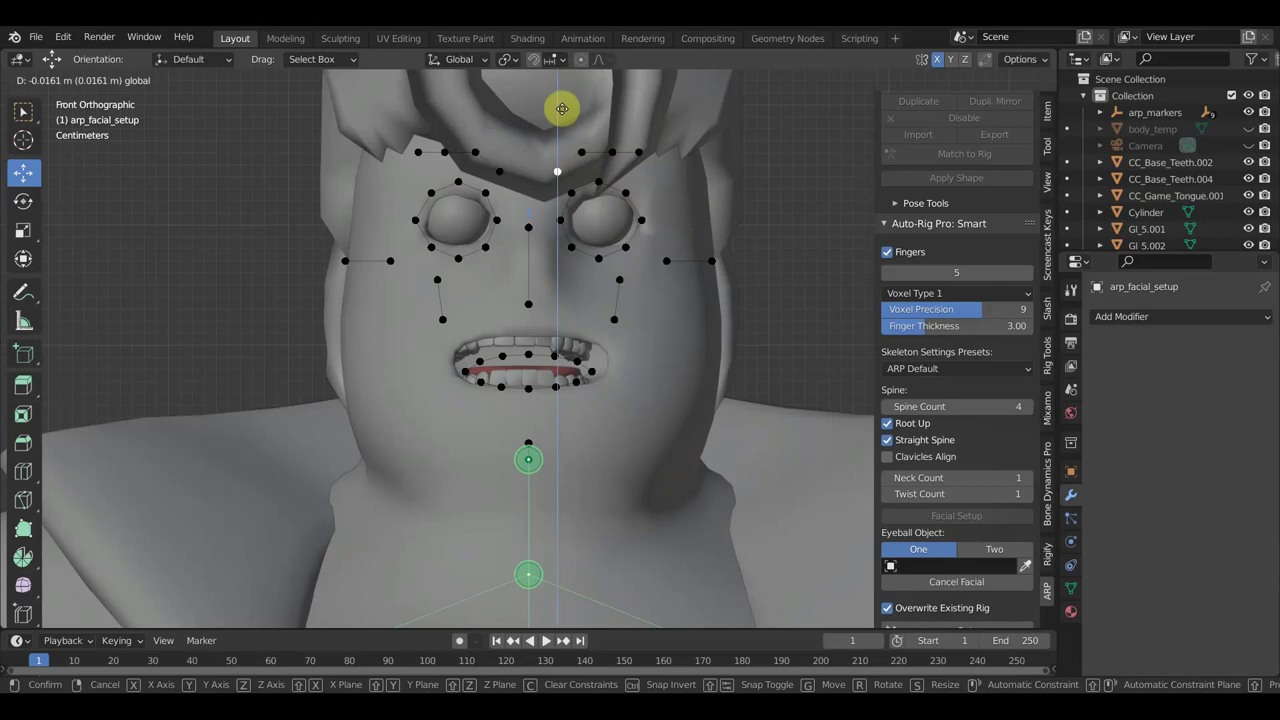
click(562, 108)
click(582, 152)
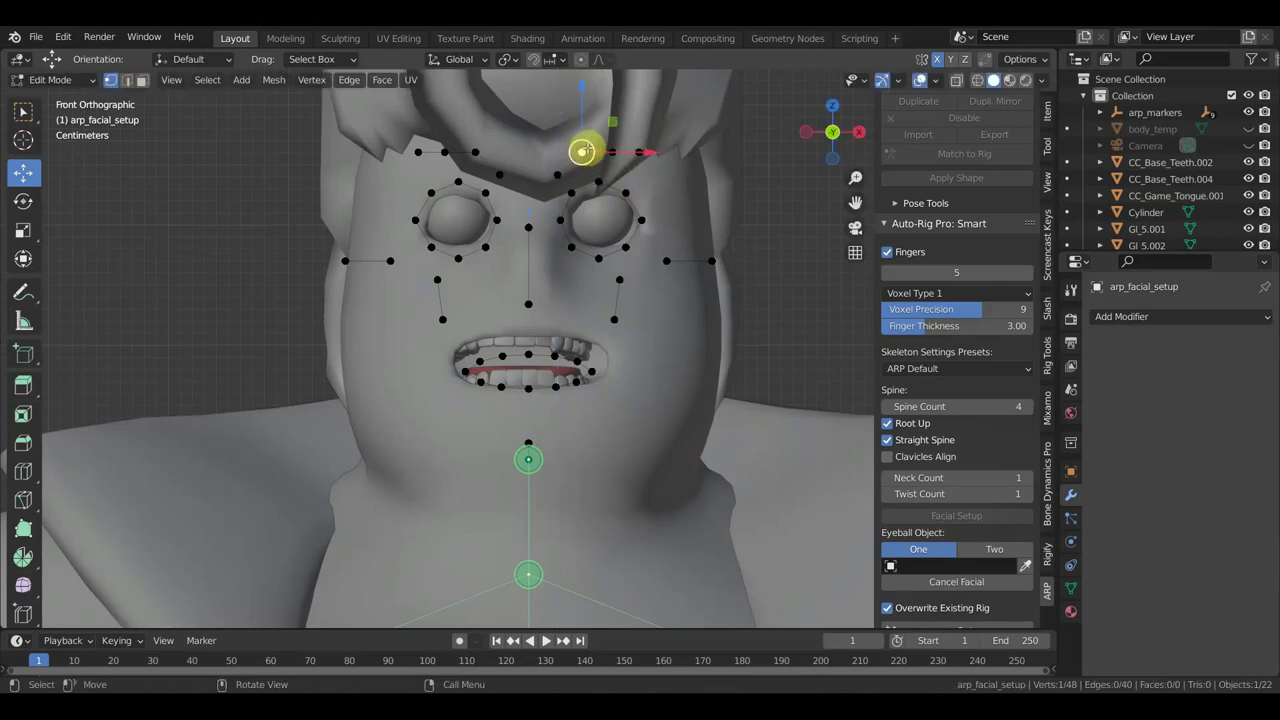
drag(582, 92, 582, 100)
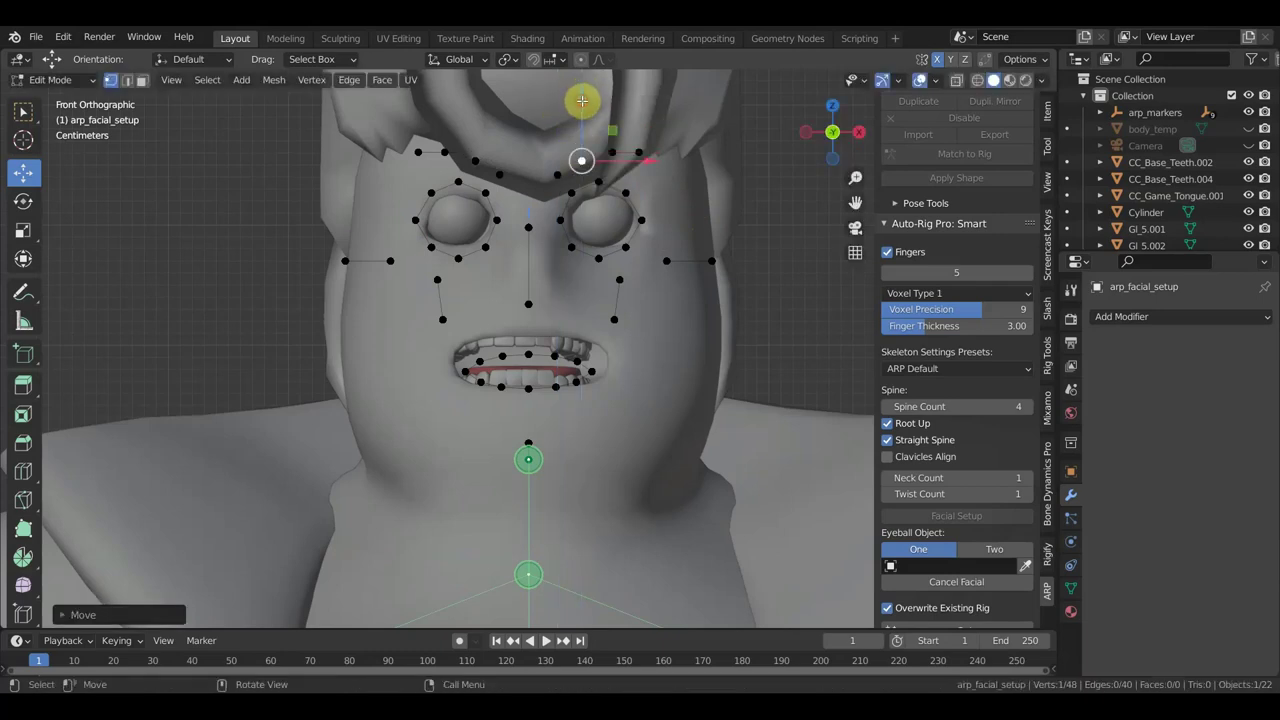
Enlarge the lip markers, raise them onto the mouth and reposition the lip corner
drag(658, 400, 449, 338)
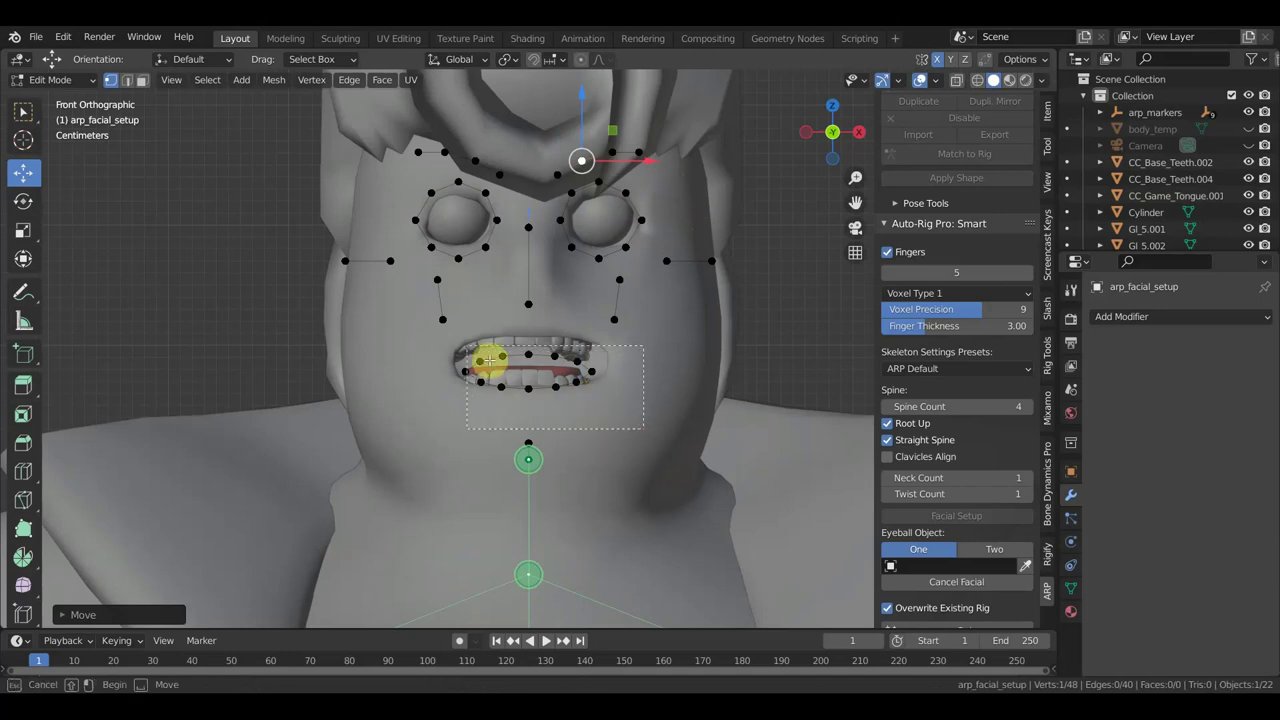
key(s)
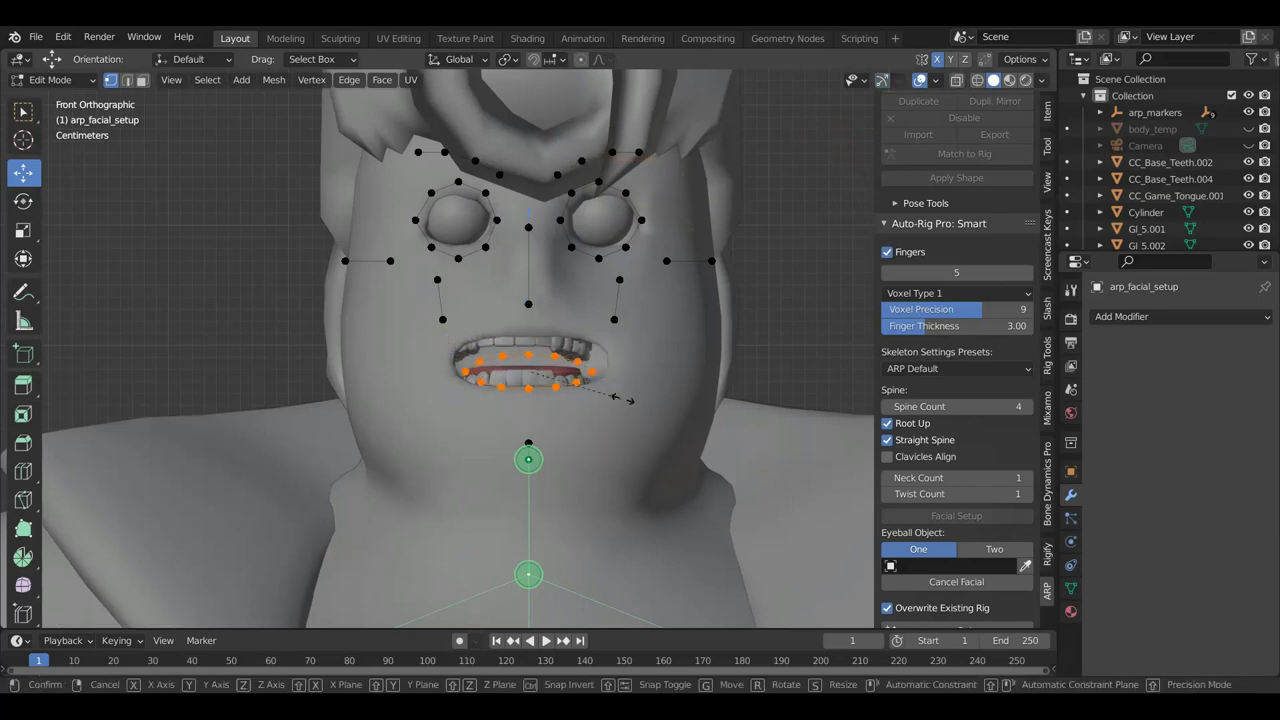
click(668, 409)
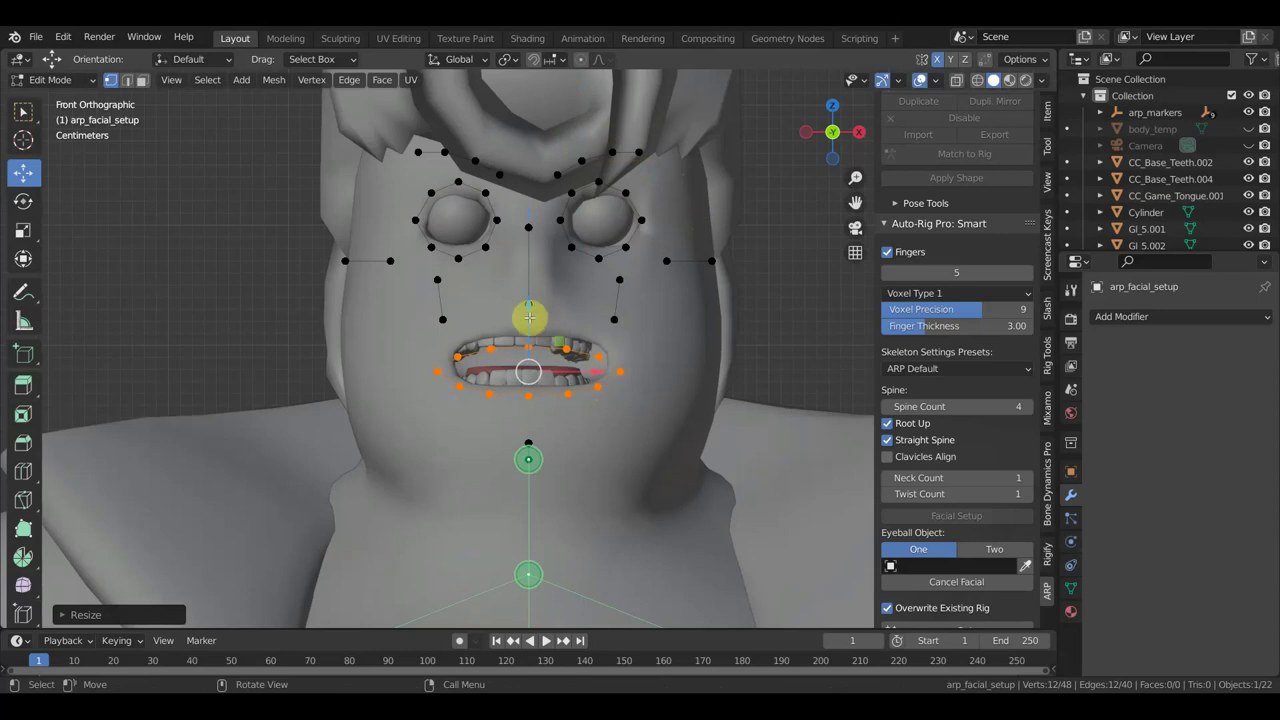
drag(529, 320, 529, 290)
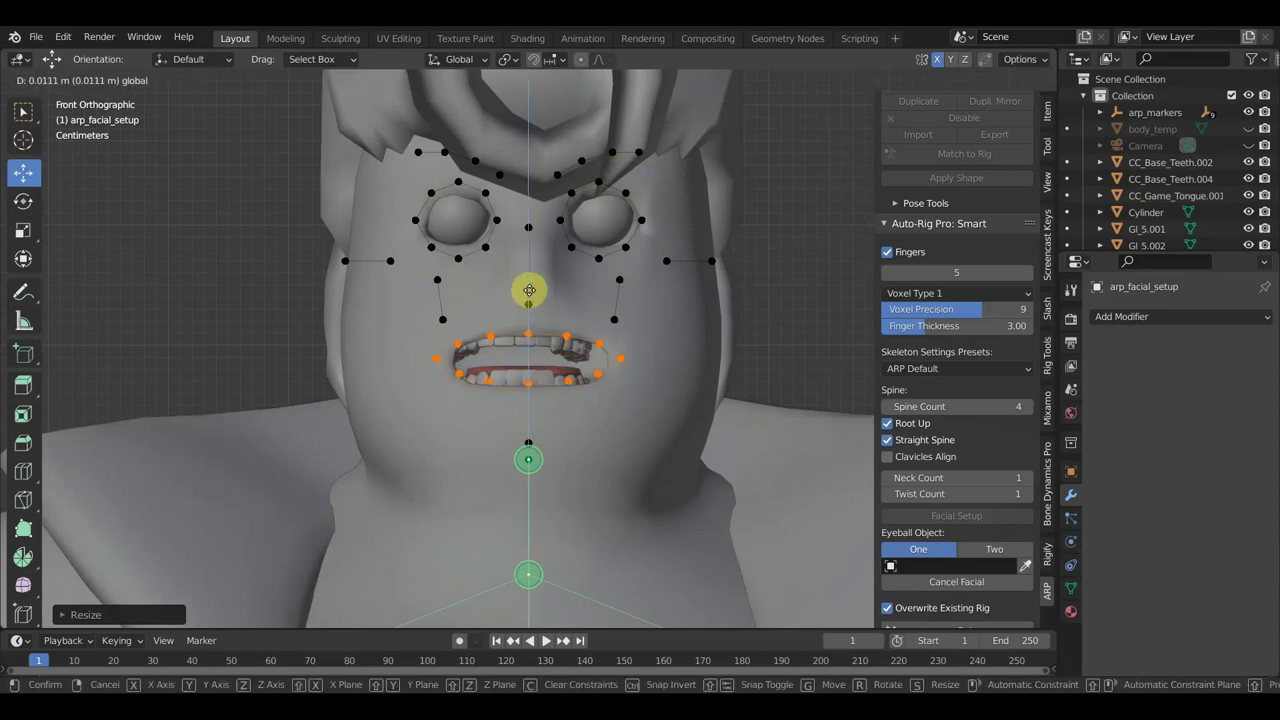
drag(529, 286, 528, 286)
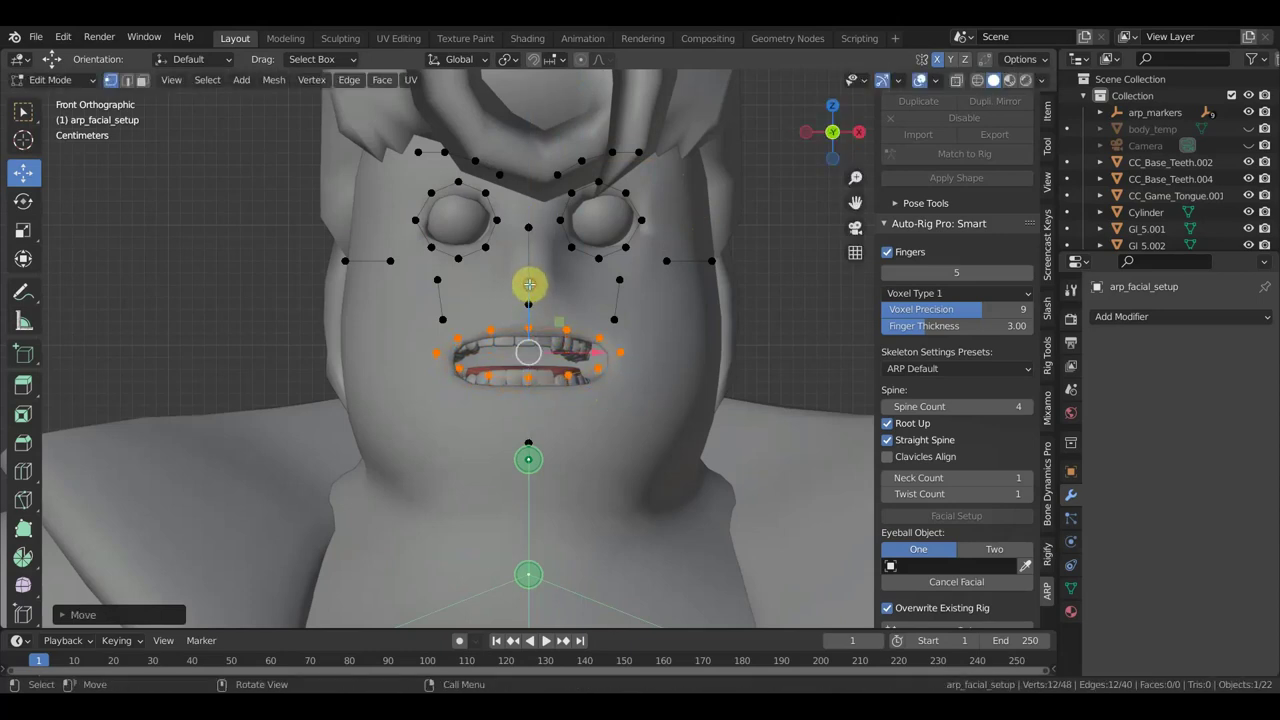
scroll(608, 420, up, 2)
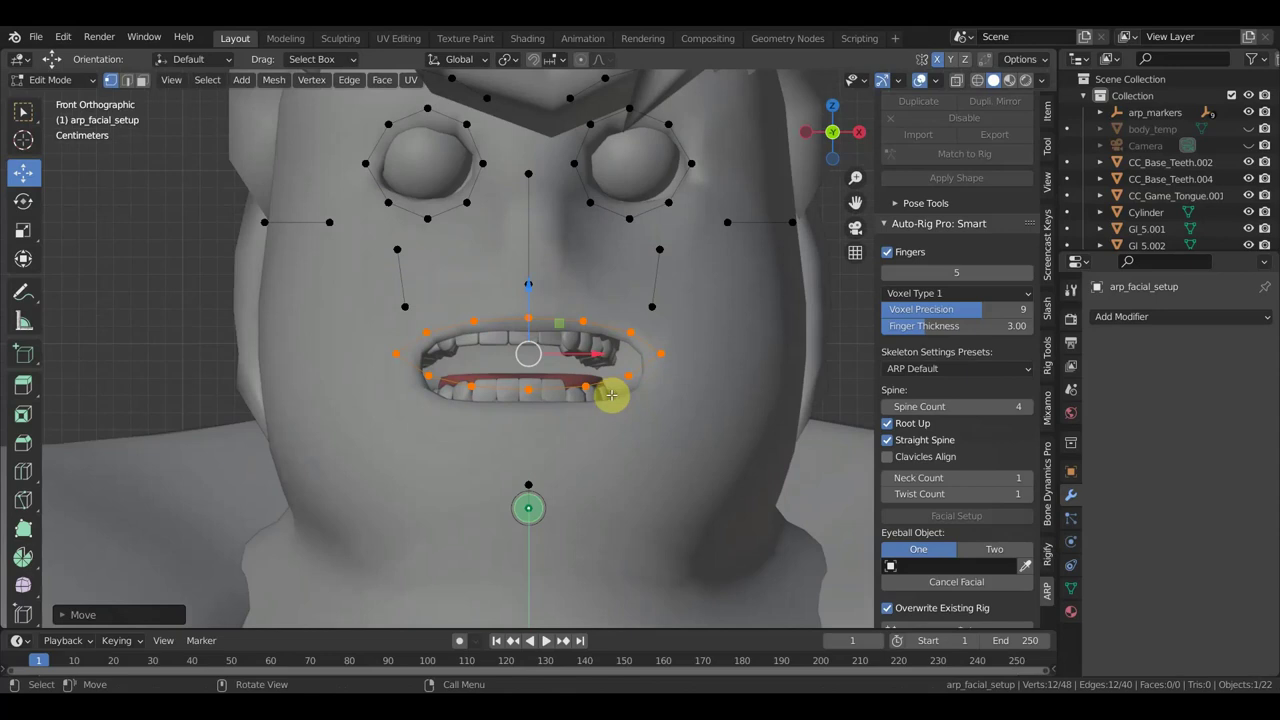
click(660, 355)
key(g)
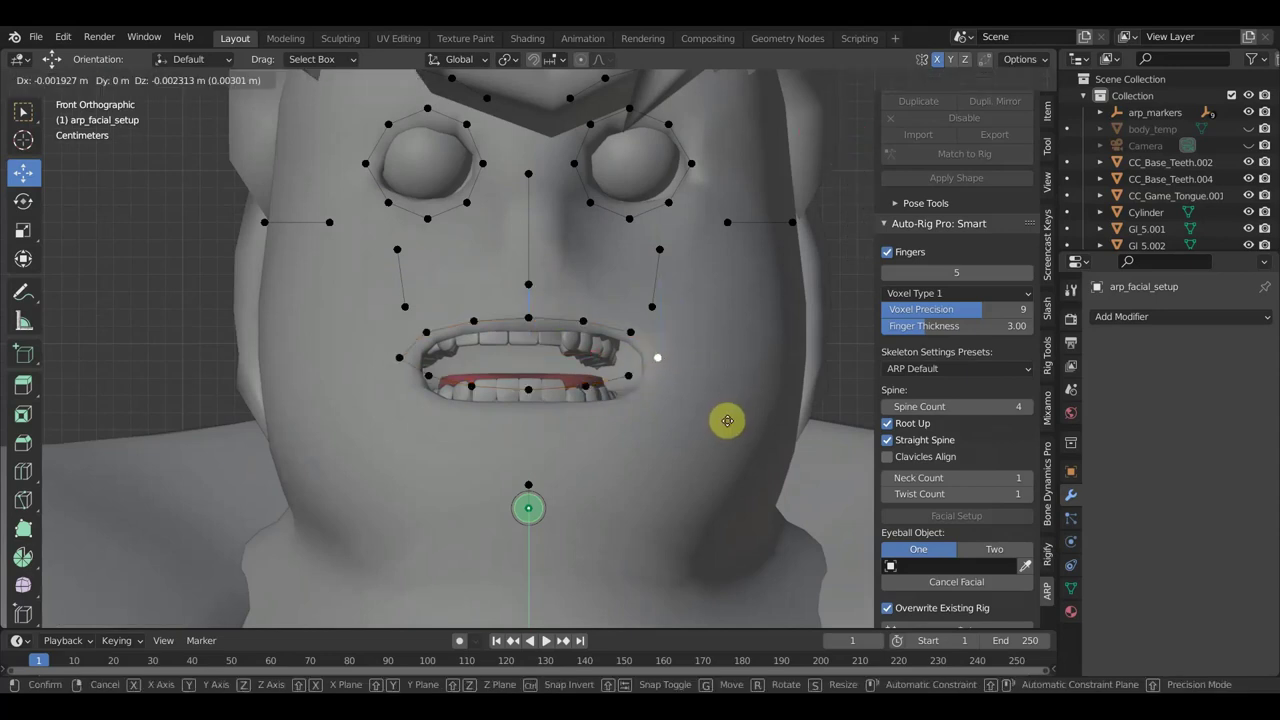
click(722, 427)
Move the lower-lip markers and shift the left cheek markers out to the face side
mouse_move(640, 430)
mouse_down()
mouse_move(397, 369)
mouse_move(414, 365)
mouse_up()
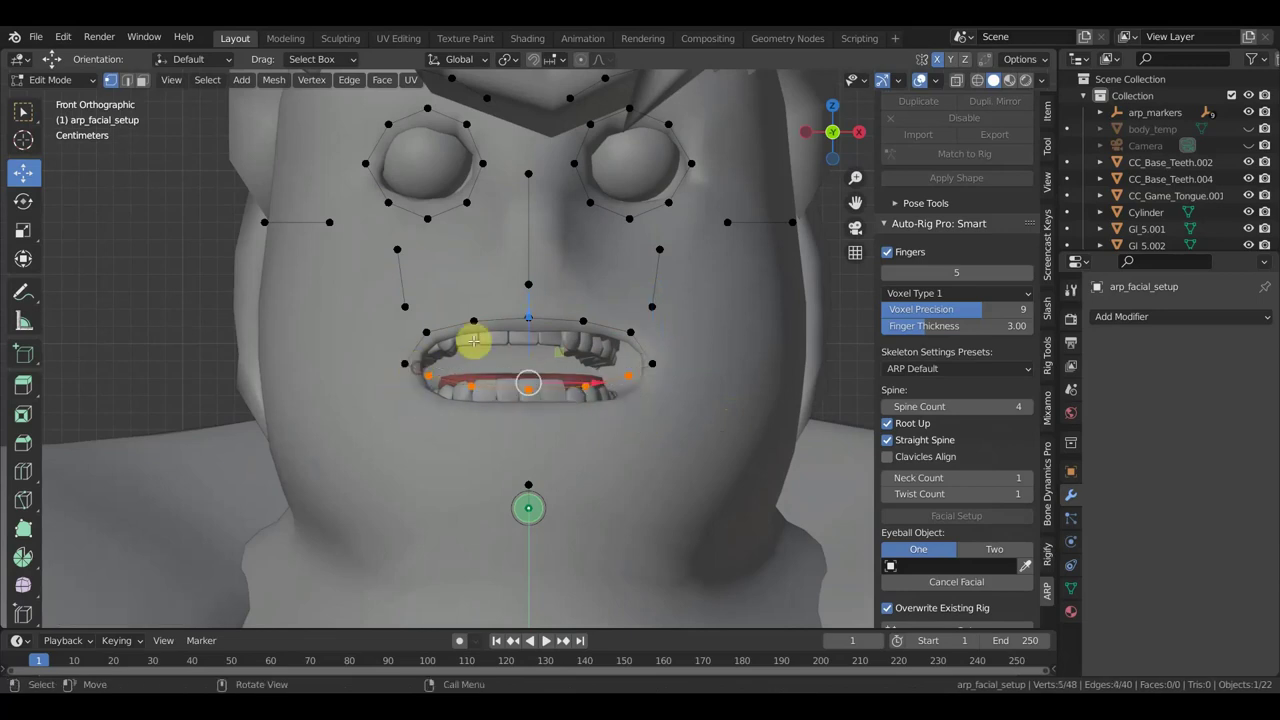
key(g)
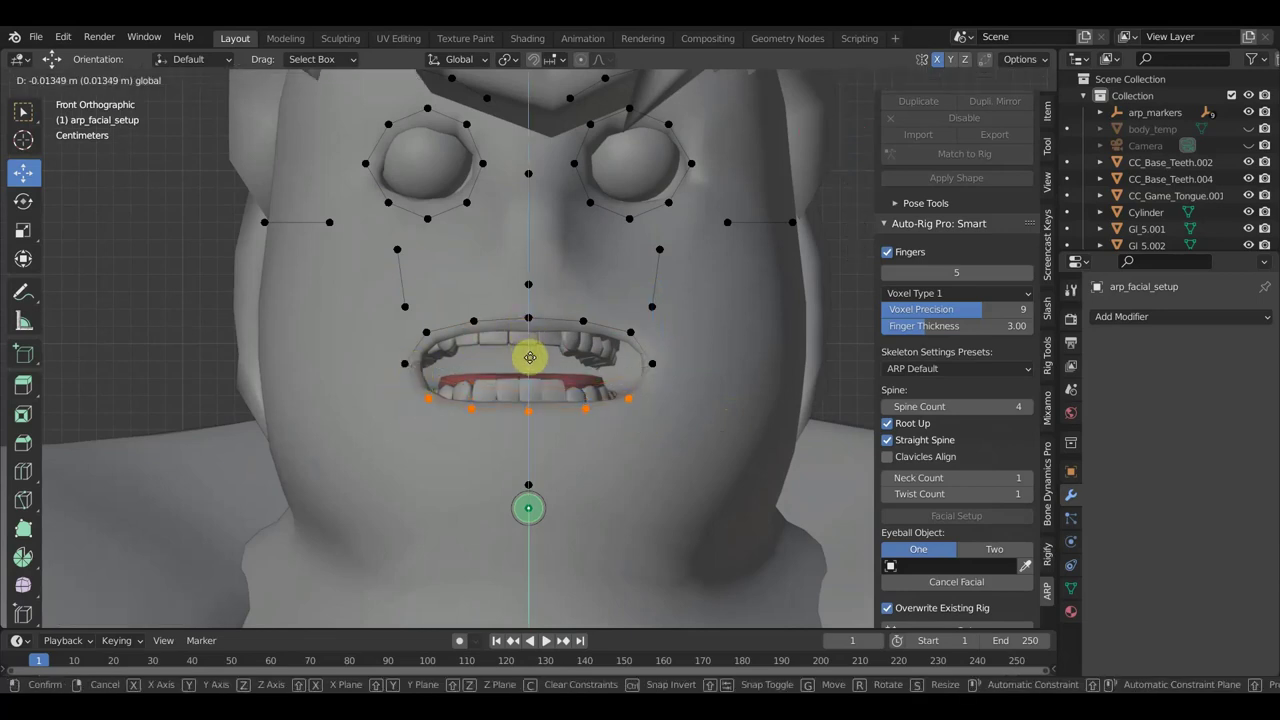
click(530, 362)
scroll(600, 328, down, 2)
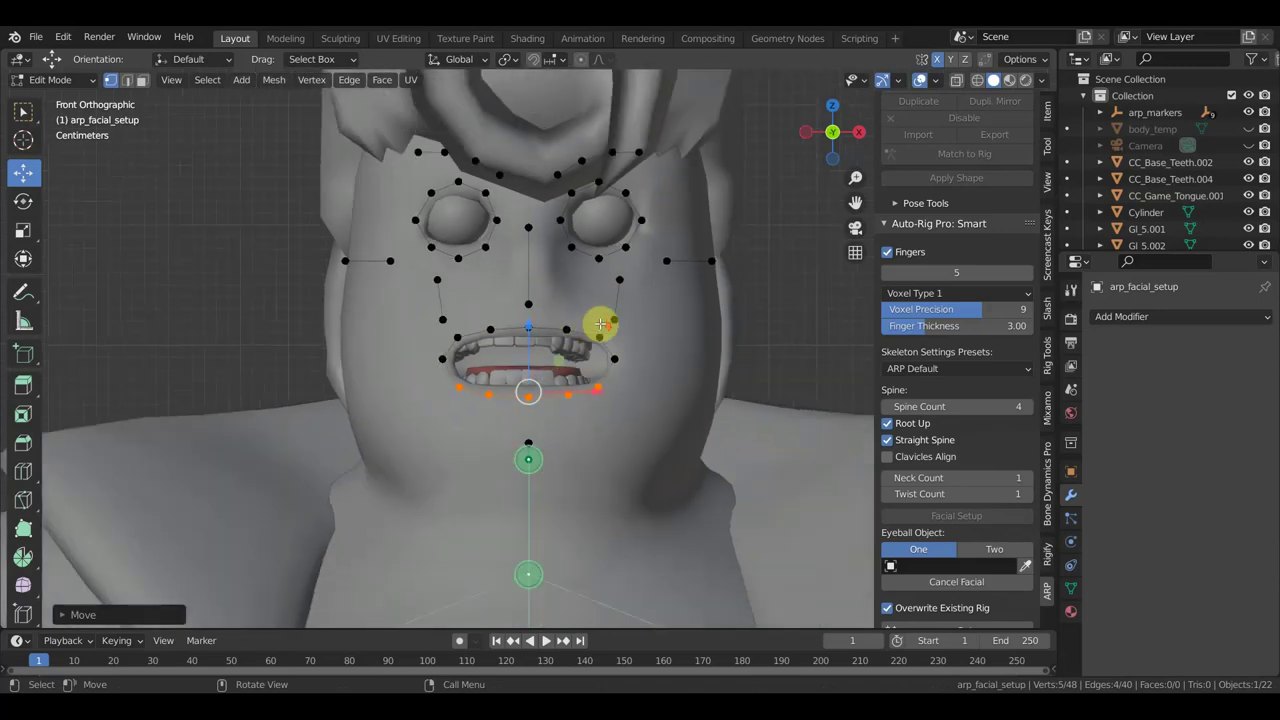
mouse_move(321, 241)
mouse_down()
mouse_move(409, 286)
mouse_move(448, 267)
mouse_up()
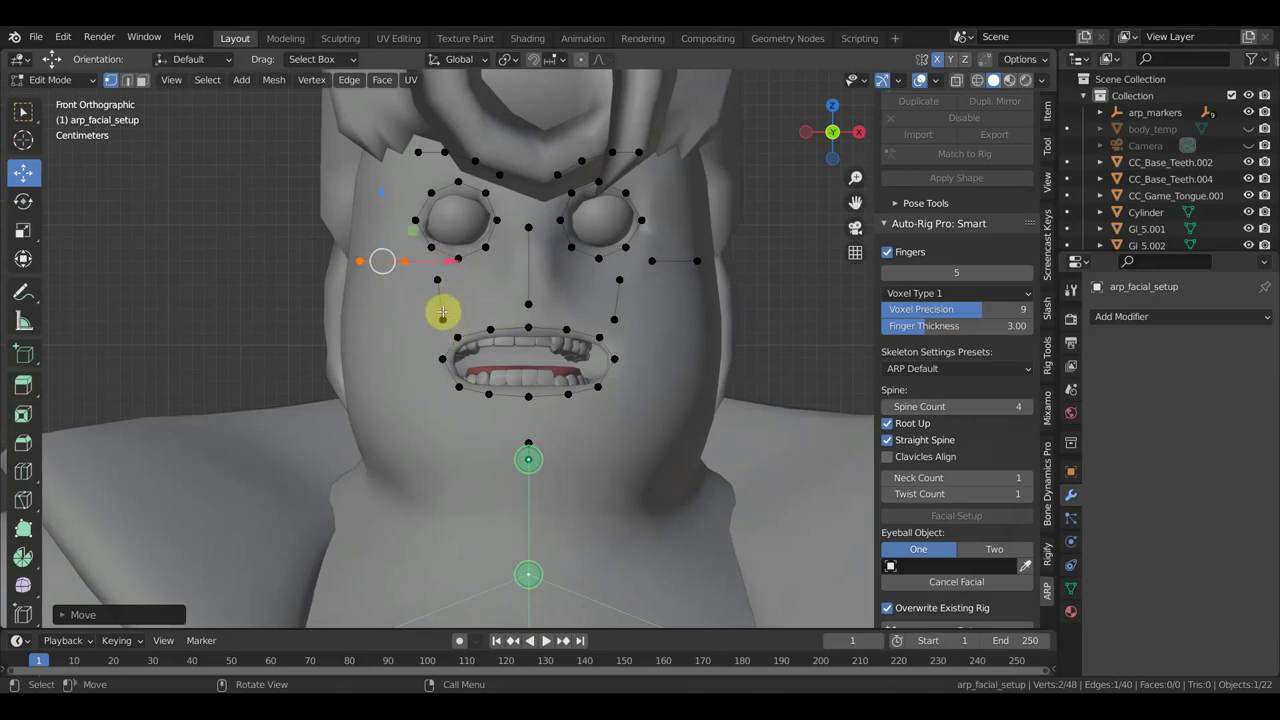
middle_drag(529, 306, 652, 330)
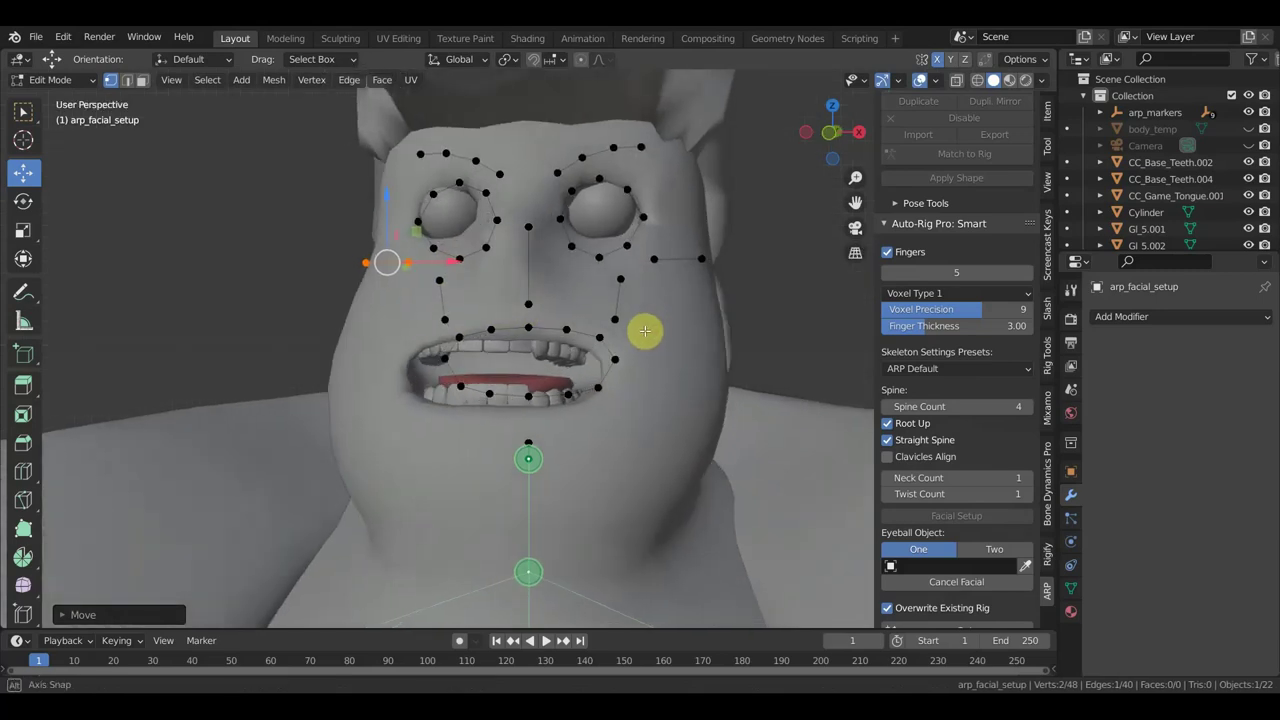
key(KP_1)
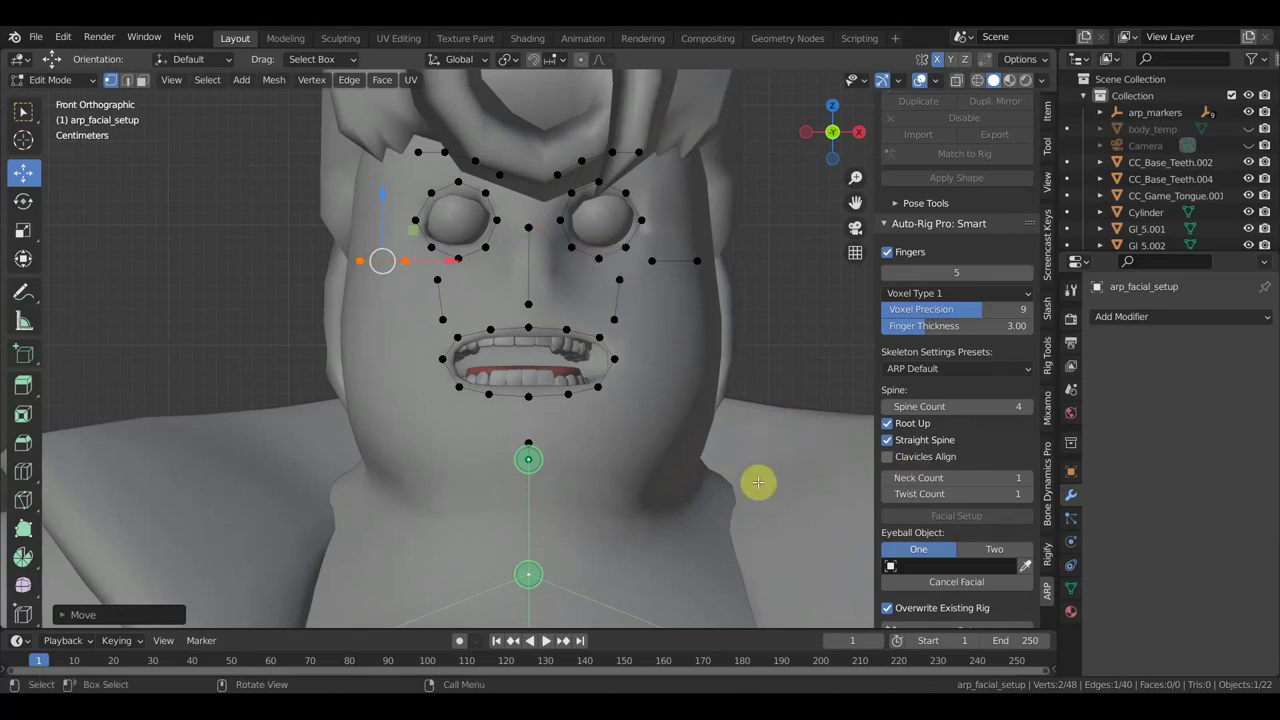
Set GI_5.001 as the Eyeball Object and run Go! to generate the facial rig
scroll(921, 470, down, 2)
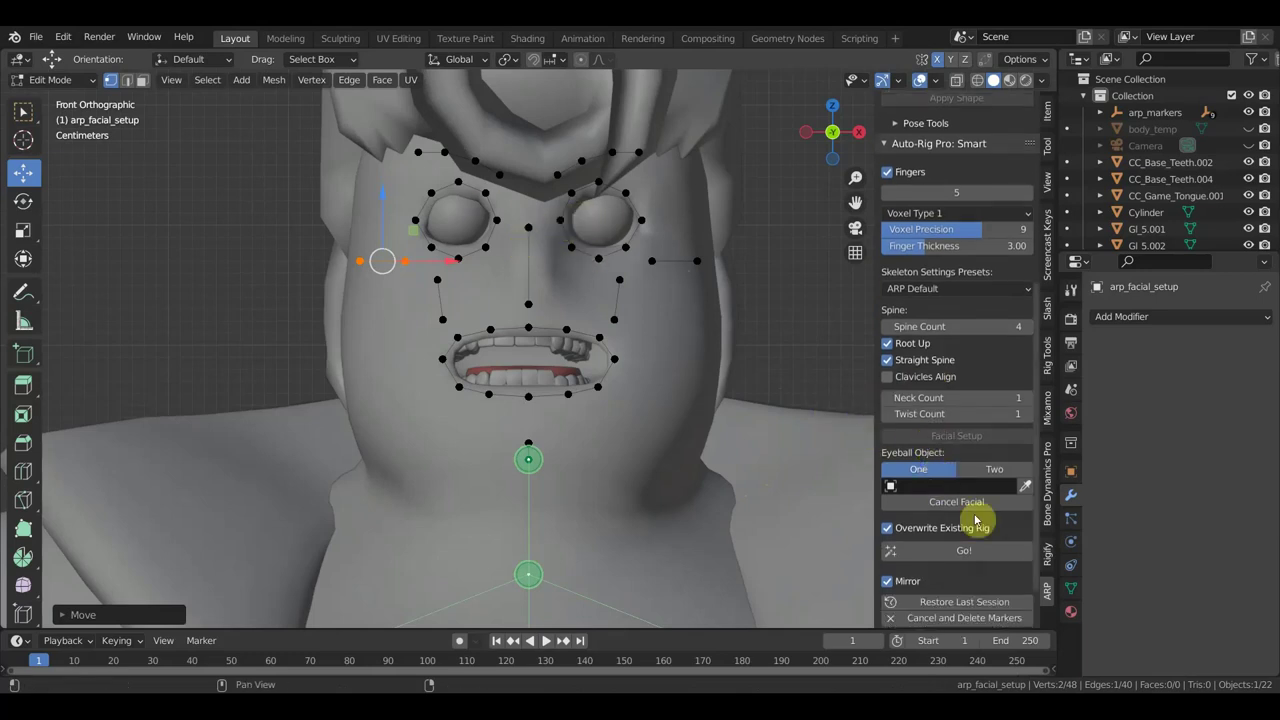
click(968, 487)
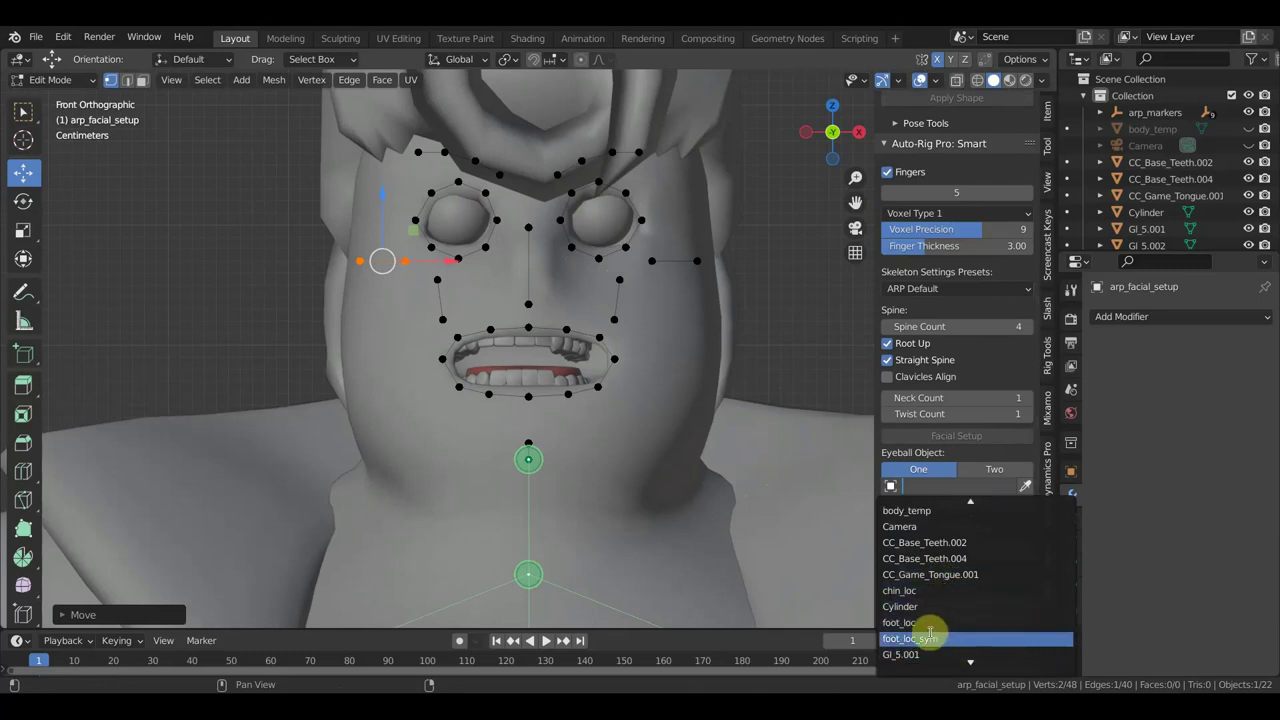
scroll(934, 636, down, 1)
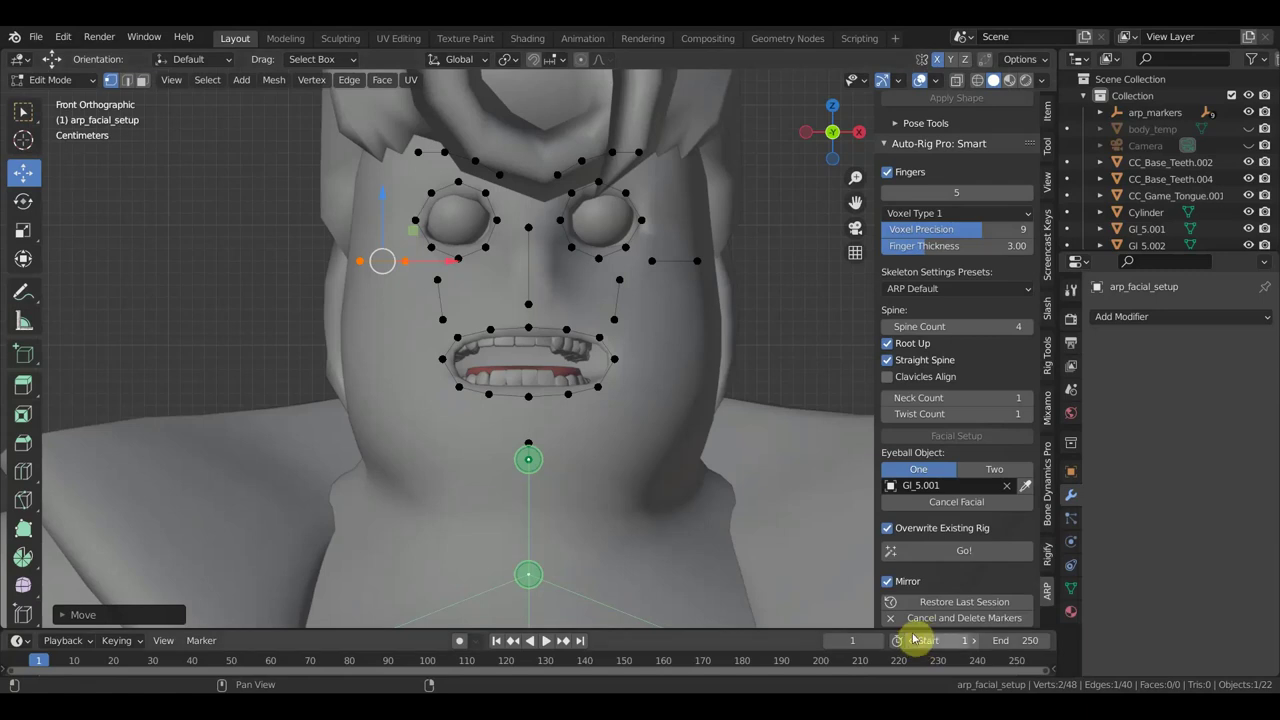
click(962, 557)
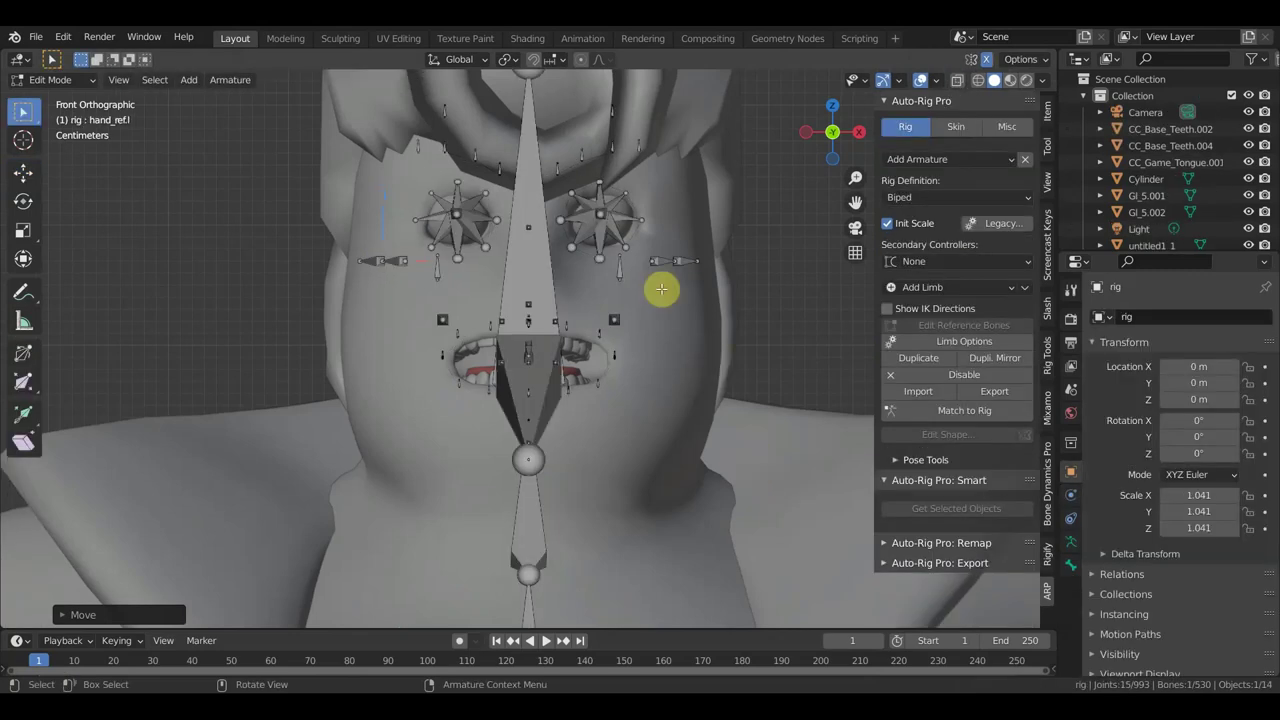
Frame the whole character in front view and box-select its reference bones
mouse_move(671, 260)
middle_down()
mouse_move(677, 271)
mouse_move(615, 298)
mouse_move(686, 280)
middle_up()
key(KP_1)
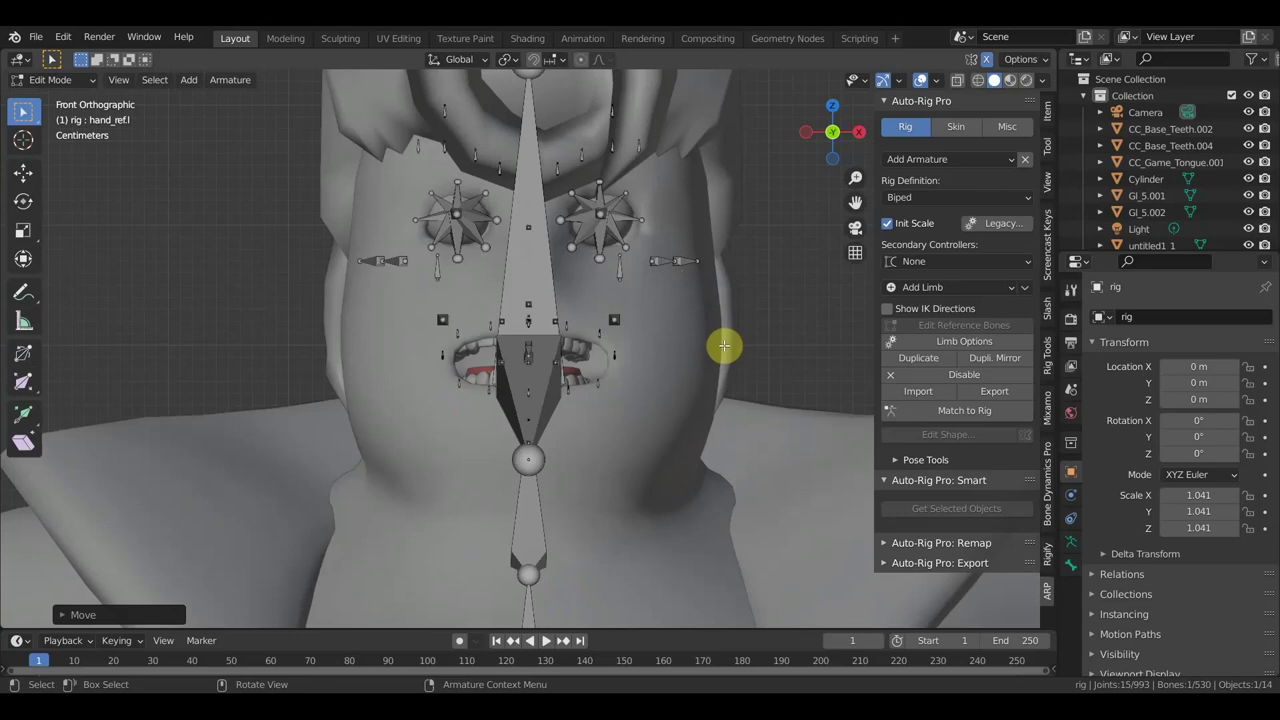
scroll(640, 327, down, 2)
scroll(628, 326, down, 2)
scroll(628, 326, down, 2)
mouse_move(634, 333)
shift+middle_down()
mouse_move(654, 297)
mouse_move(650, 194)
shift+middle_up()
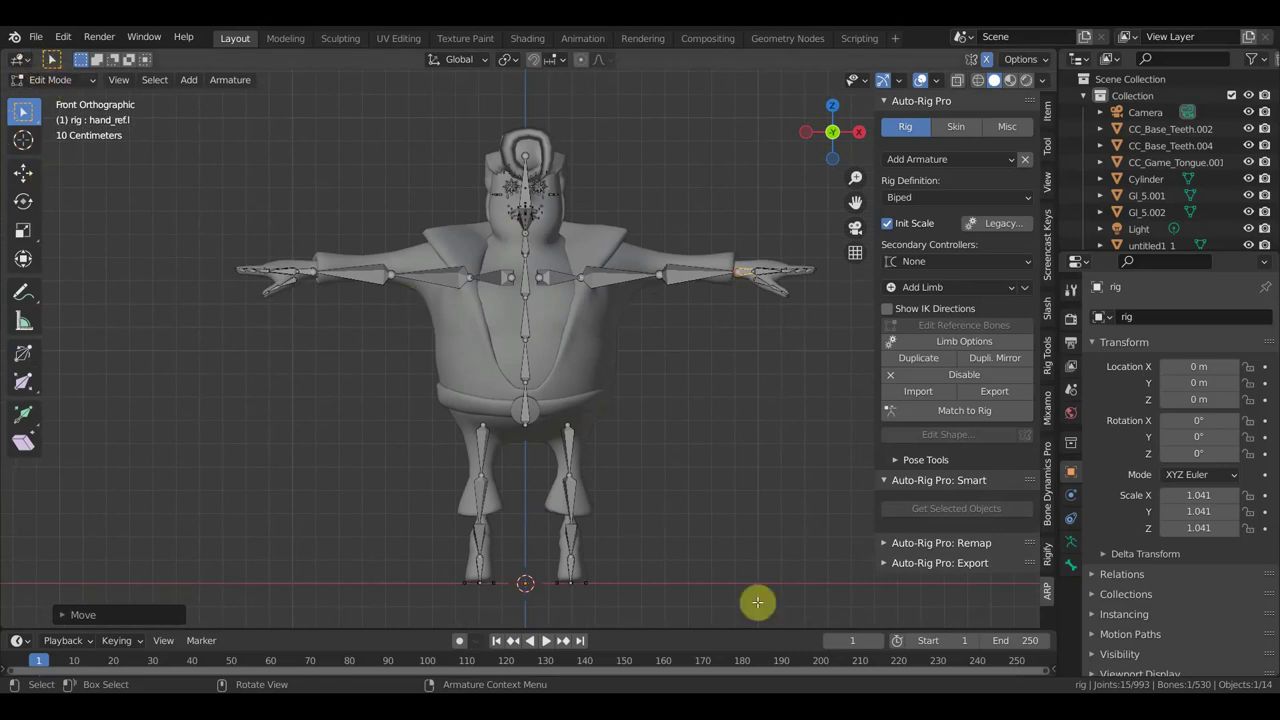
drag(812, 607, 272, 168)
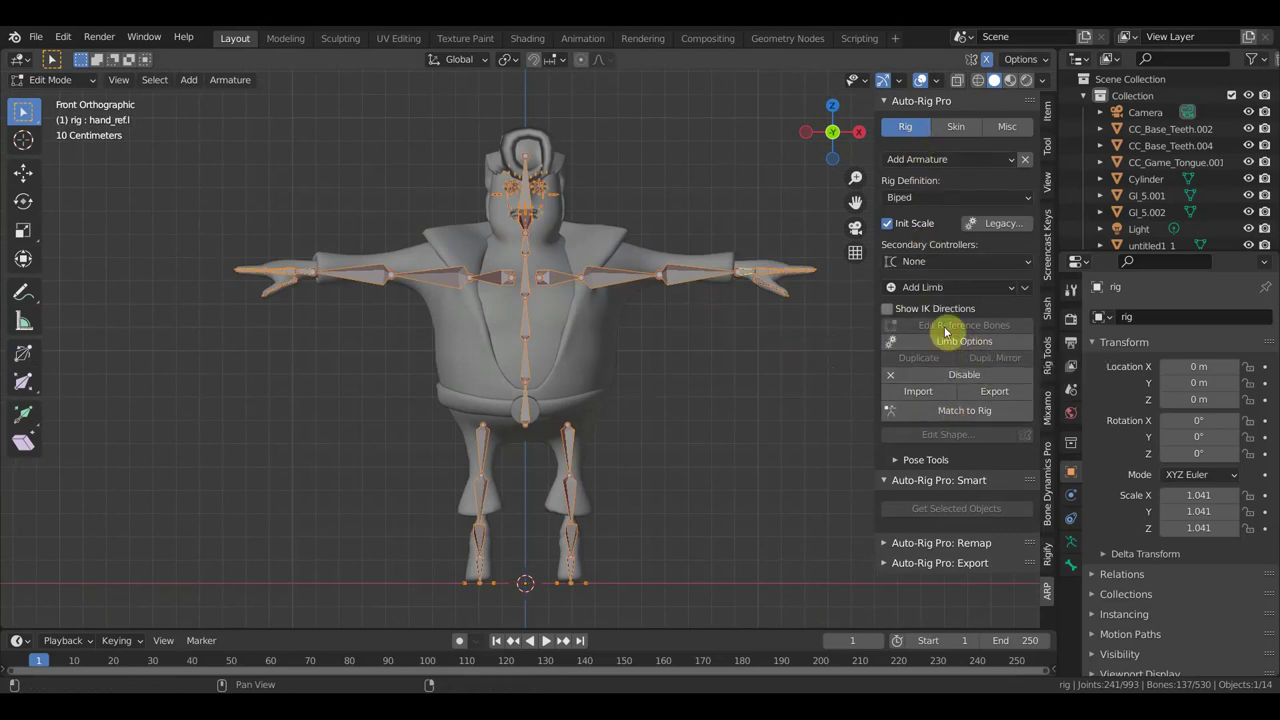
Set Secondary Controllers to Twist (Exportable, best) and select all reference bones
click(947, 263)
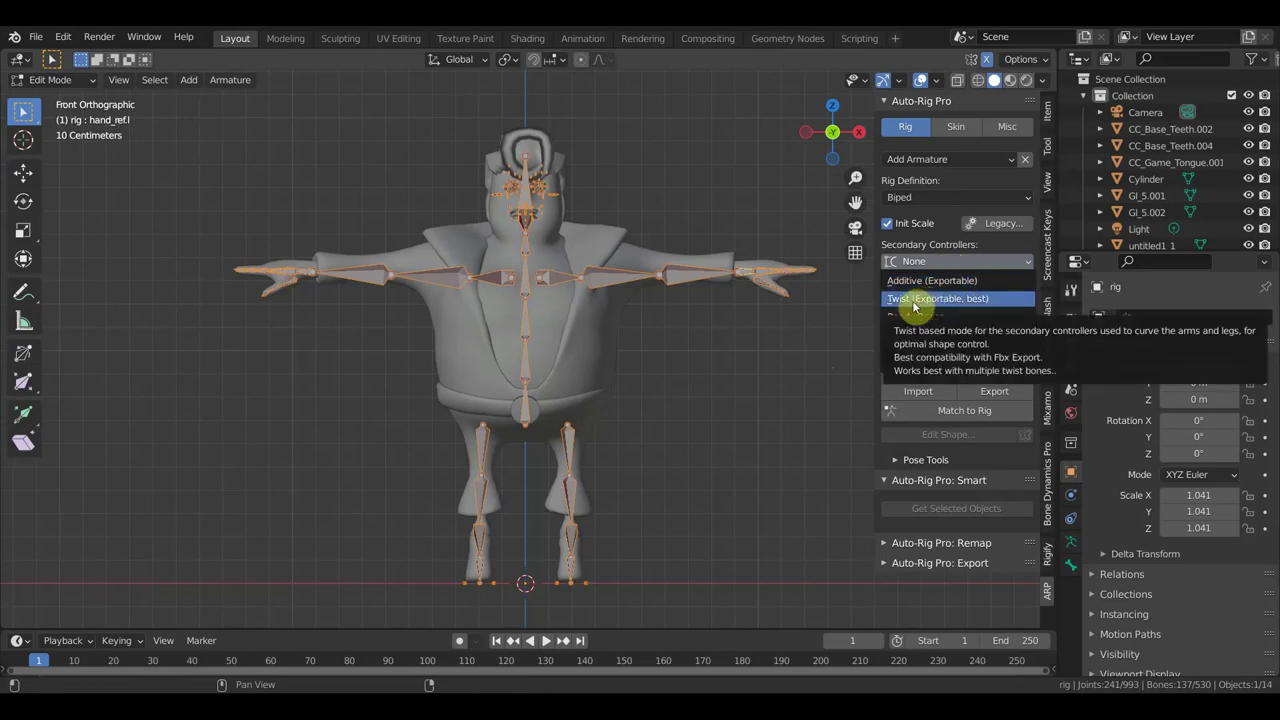
click(914, 301)
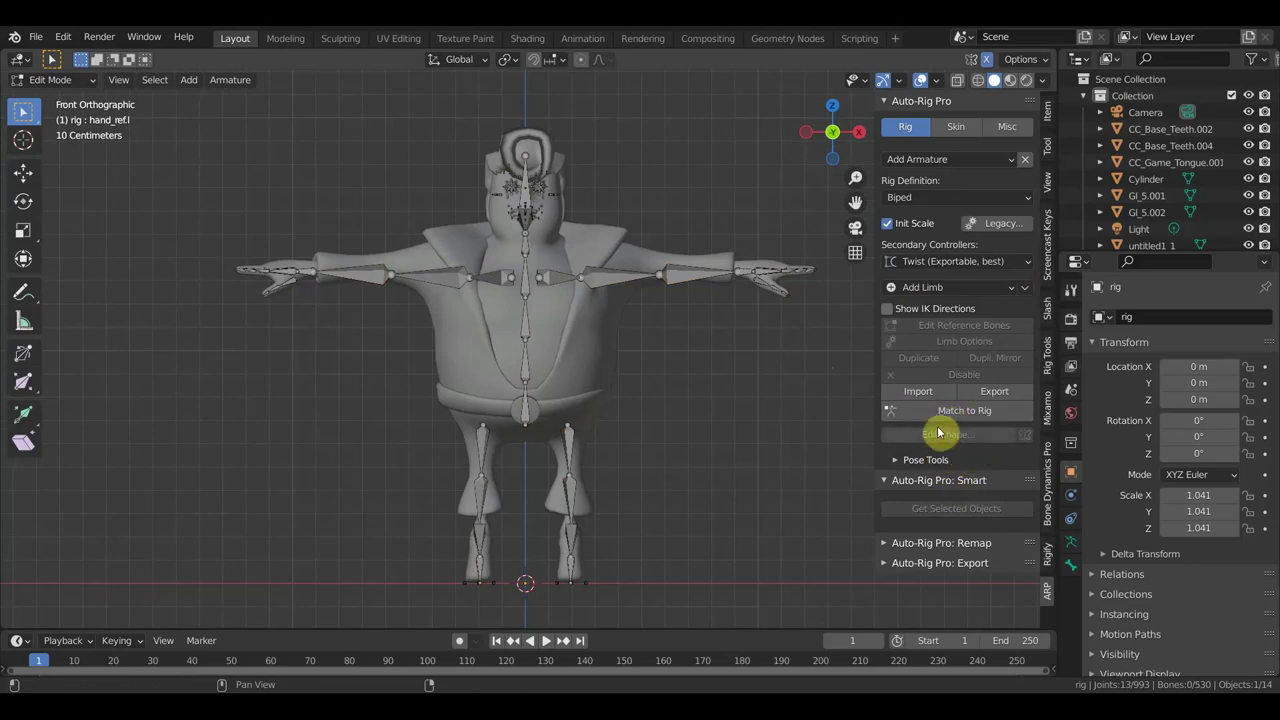
key(a)
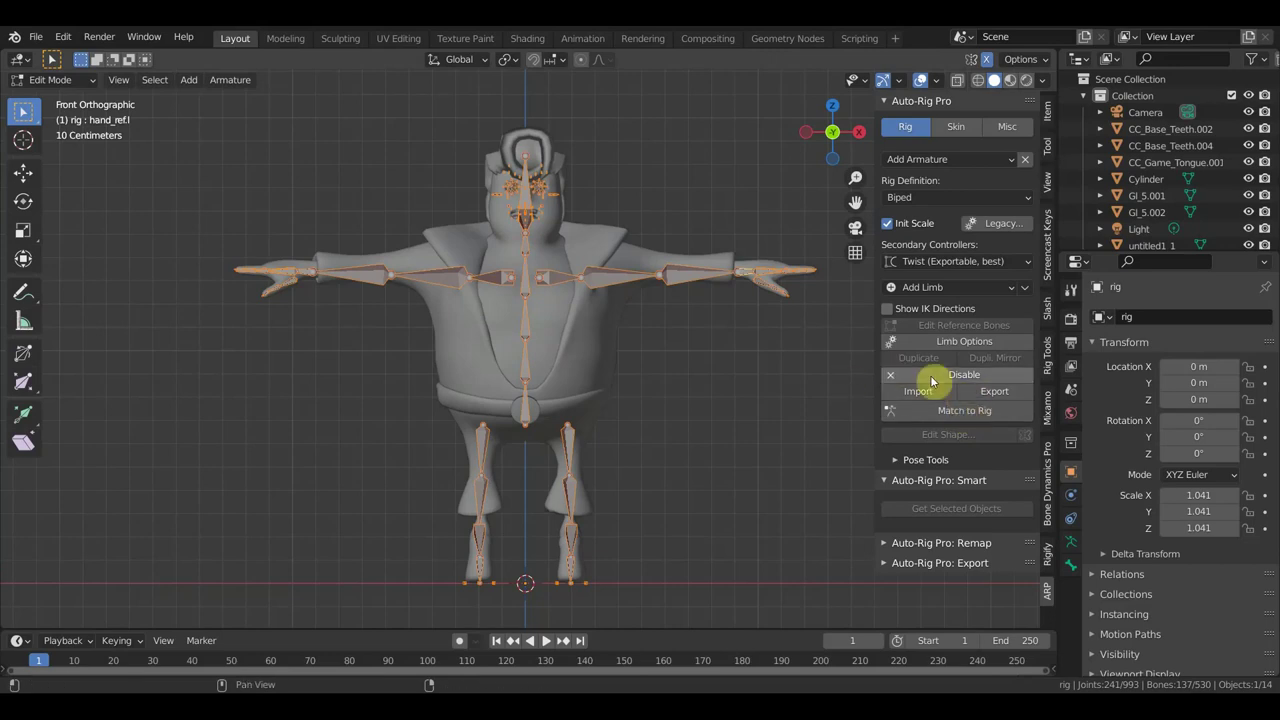
Switch the rig back to Object Mode and orbit around the character
click(52, 86)
click(62, 106)
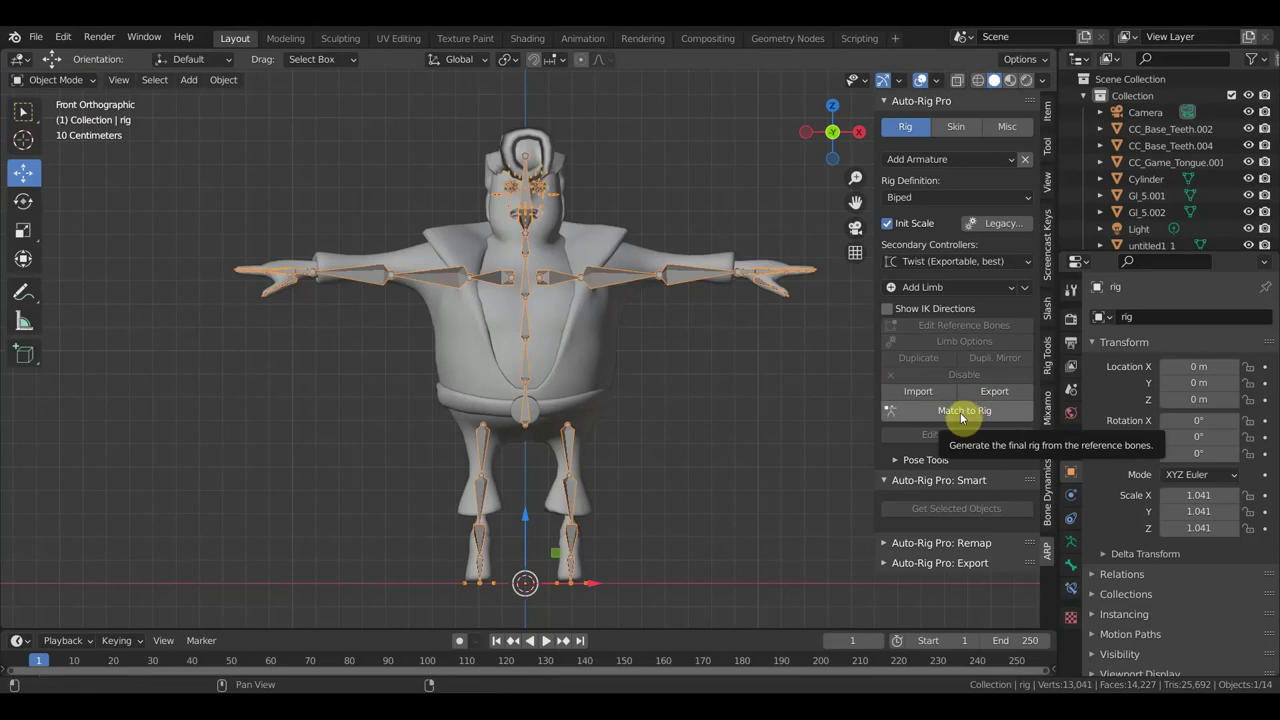
mouse_move(600, 378)
middle_down()
mouse_move(571, 409)
mouse_move(528, 420)
mouse_move(589, 409)
middle_up()
Return the rig to Edit Mode and raise the left shoulder reference joint
key(KP_1)
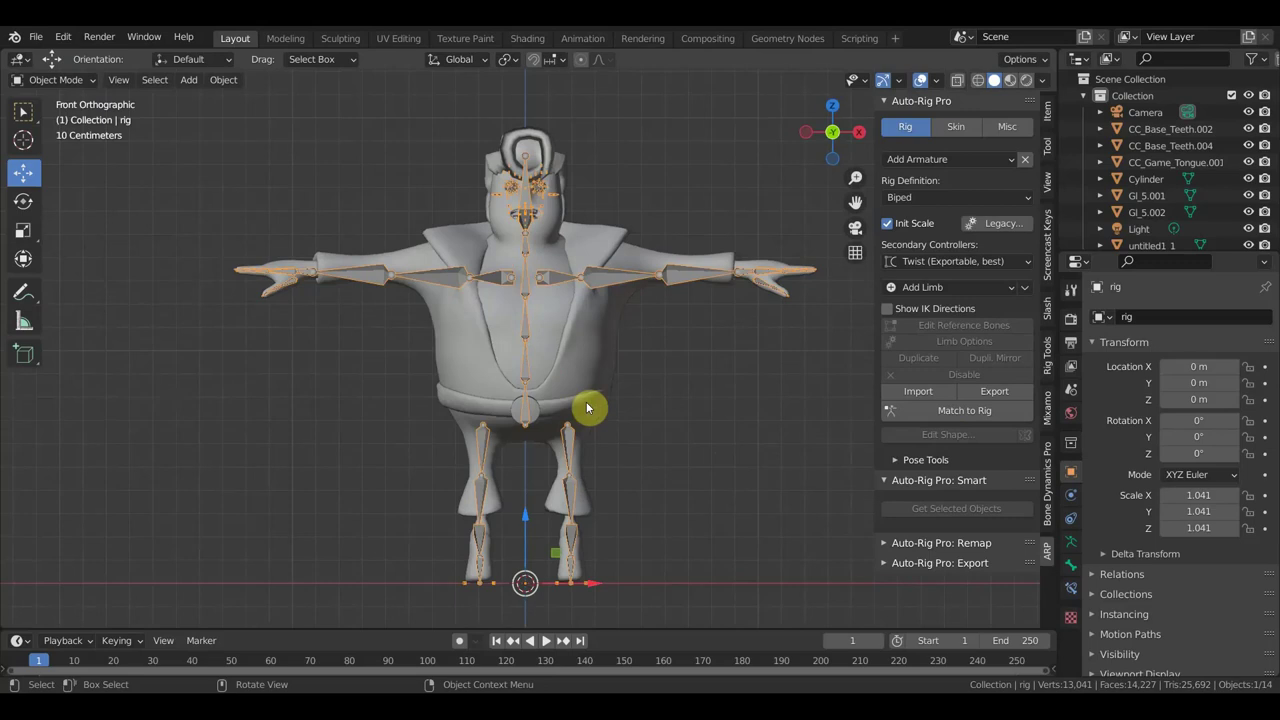
click(64, 80)
click(50, 117)
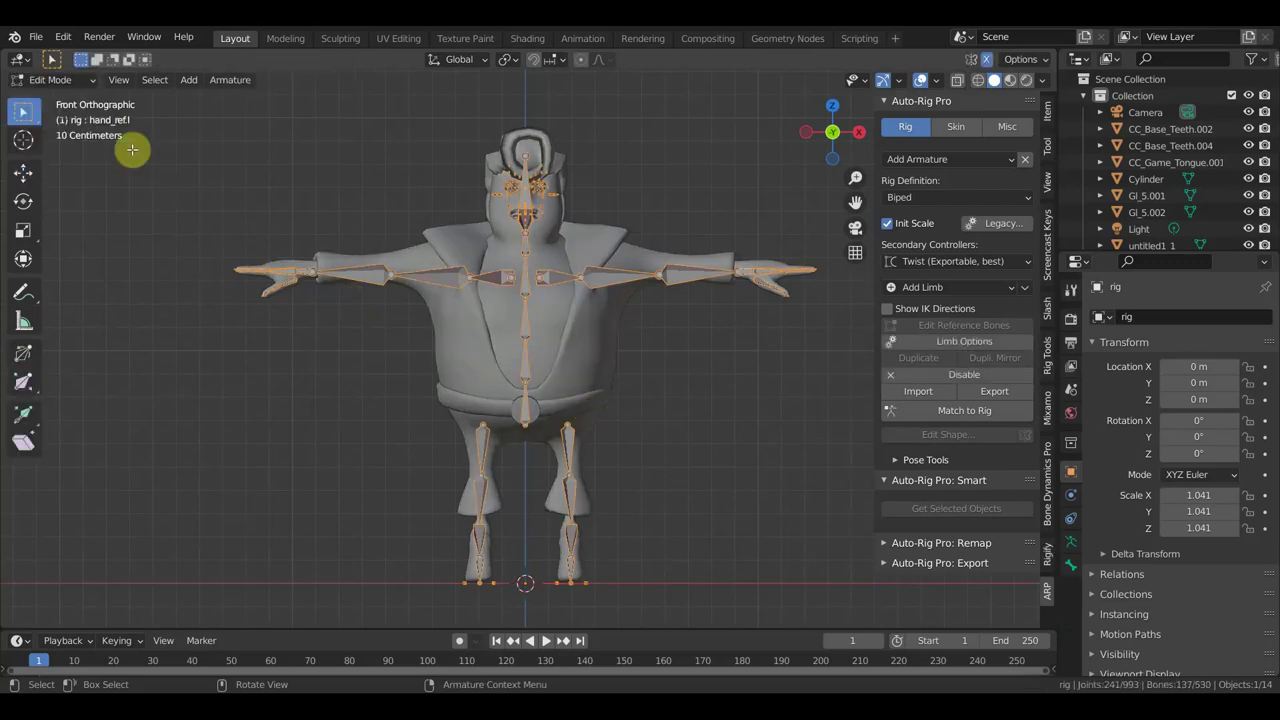
mouse_move(545, 288)
middle_down()
mouse_move(534, 300)
mouse_move(580, 295)
middle_up()
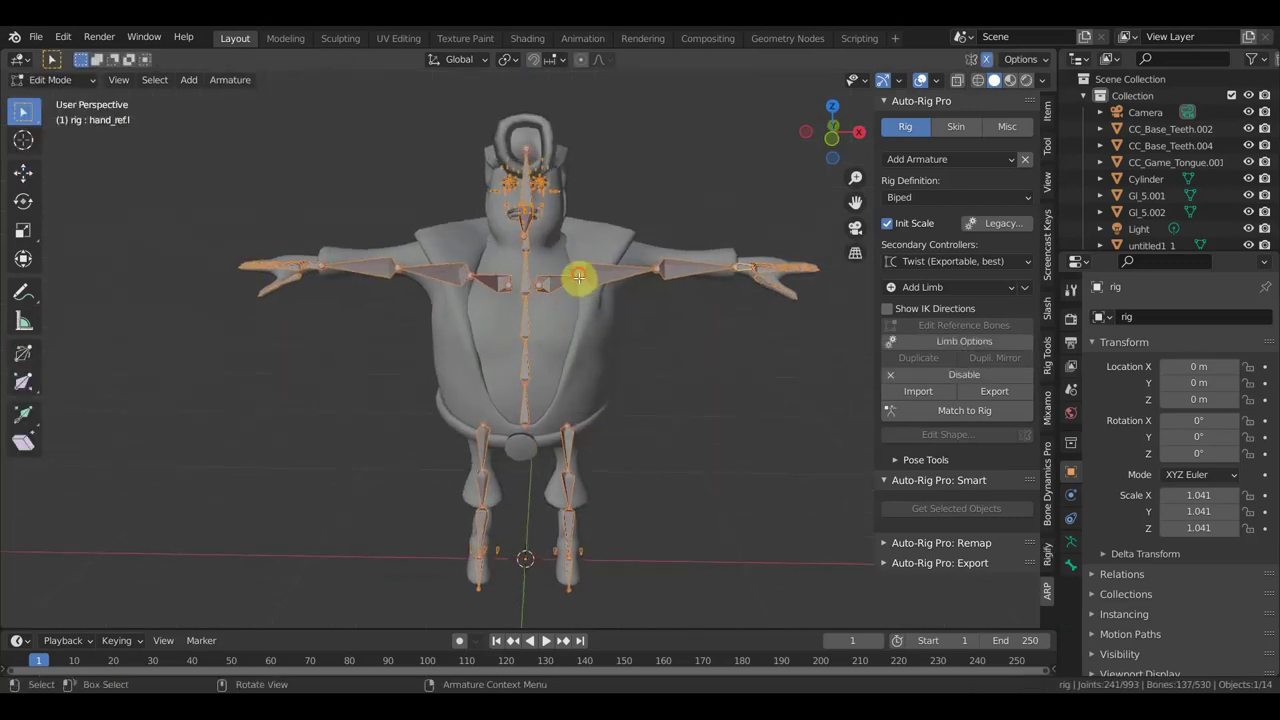
click(576, 284)
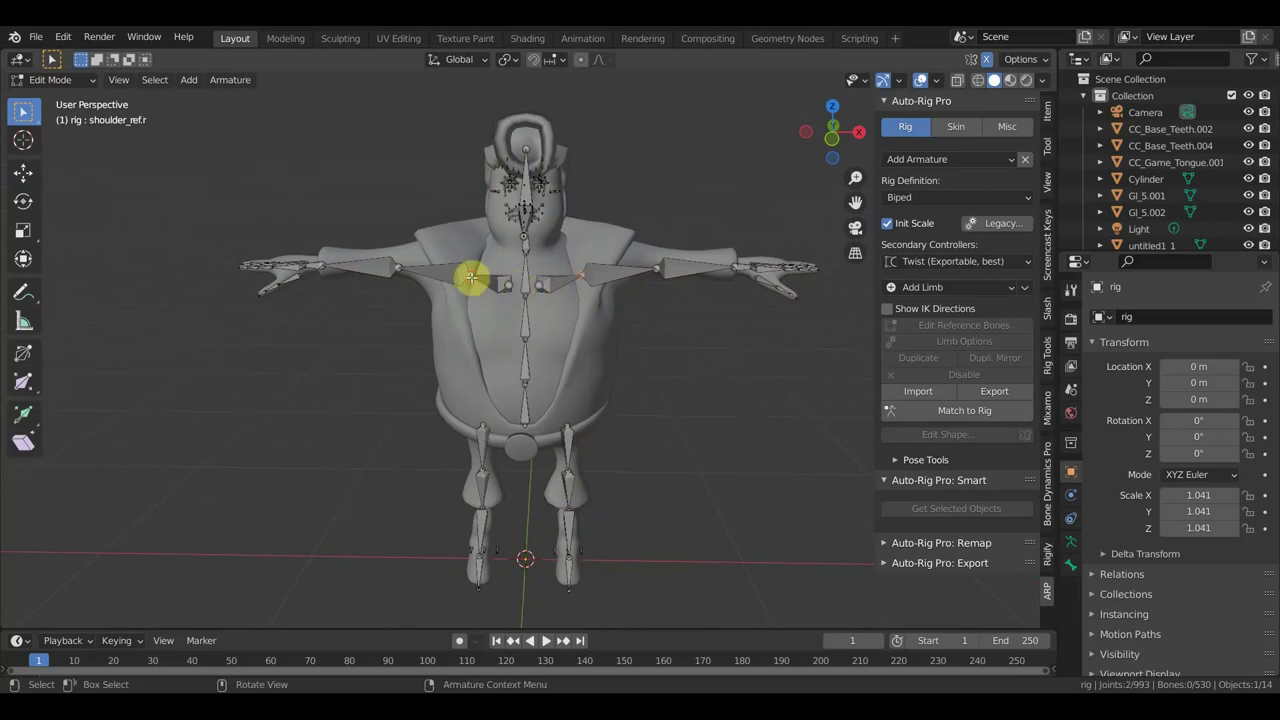
key(KP_1)
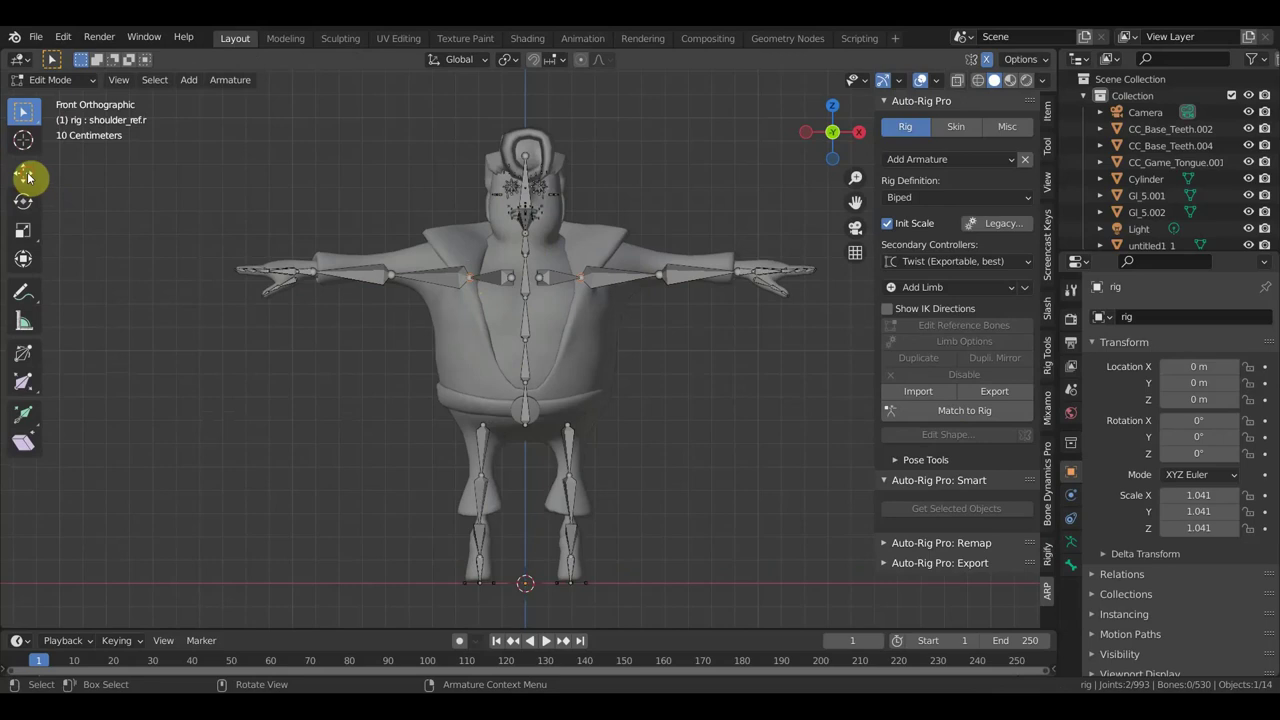
click(24, 173)
drag(523, 209, 529, 195)
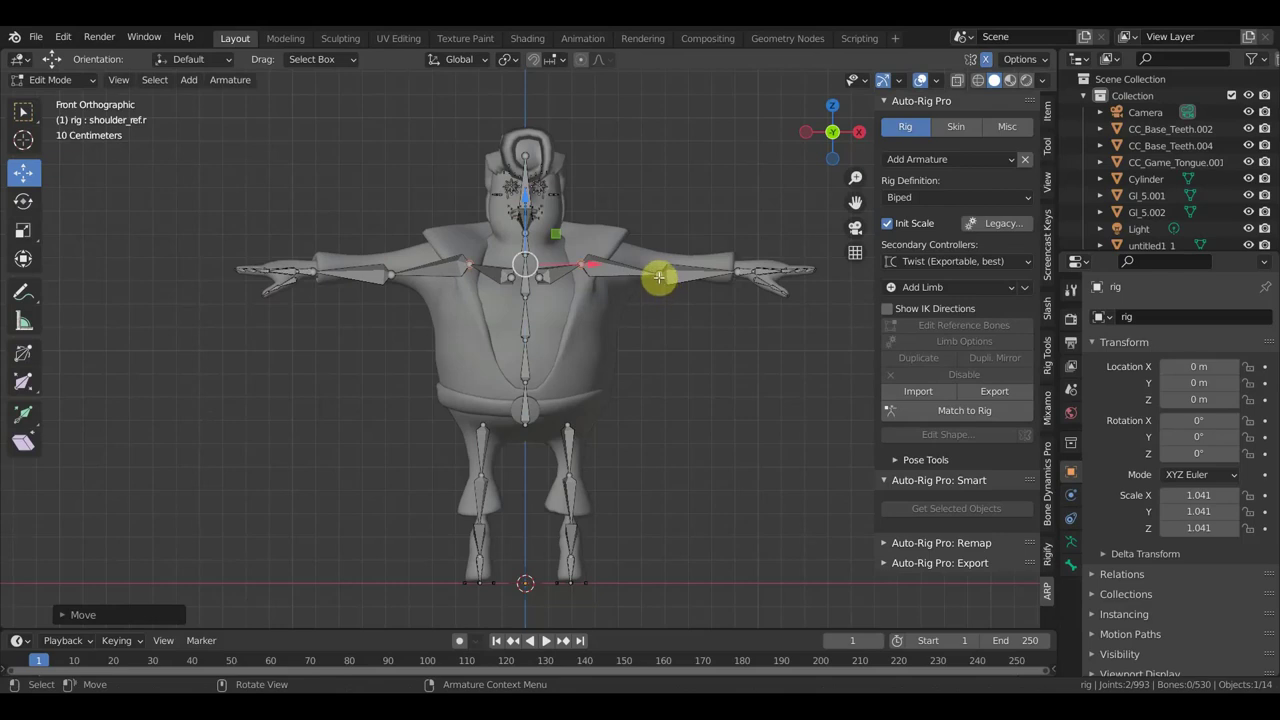
Select both thigh reference joints and move them along the body's depth in side view
mouse_move(659, 277)
middle_down()
mouse_move(600, 543)
mouse_move(678, 366)
mouse_move(643, 380)
mouse_move(586, 309)
mouse_move(557, 304)
middle_up()
key(KP_3)
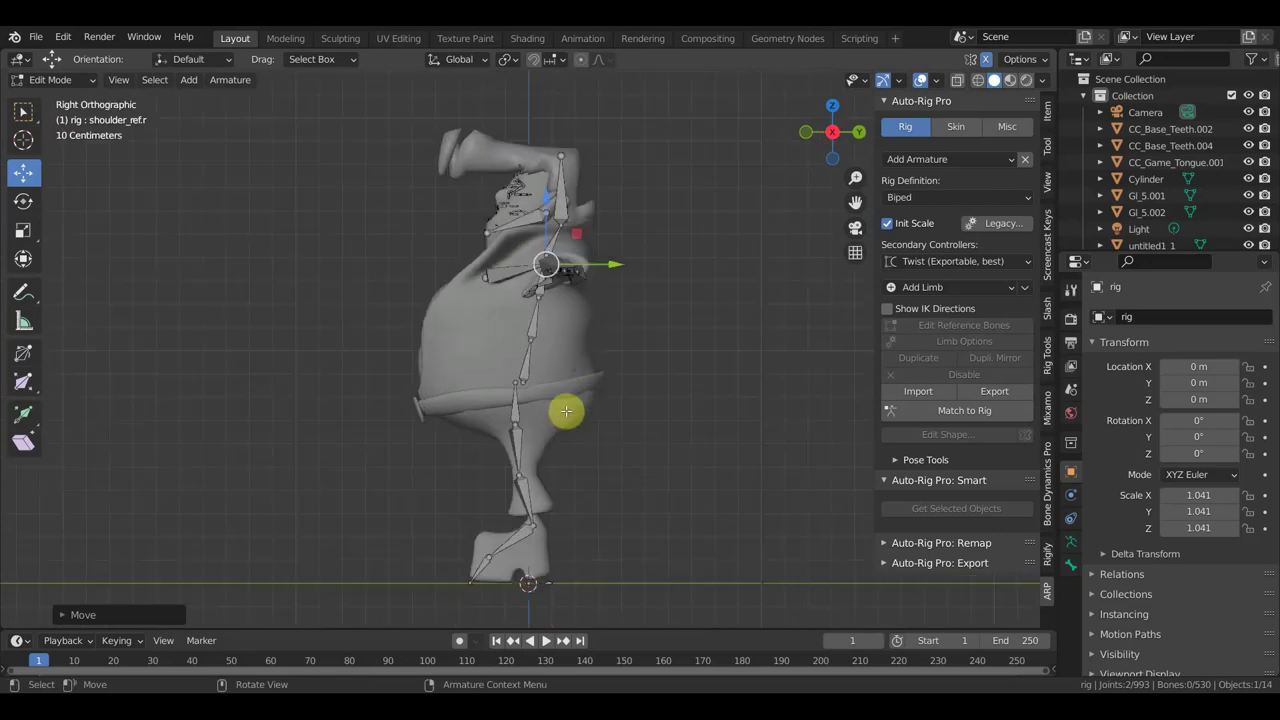
click(524, 429)
mouse_move(577, 443)
middle_down()
mouse_move(640, 451)
mouse_move(557, 446)
middle_up()
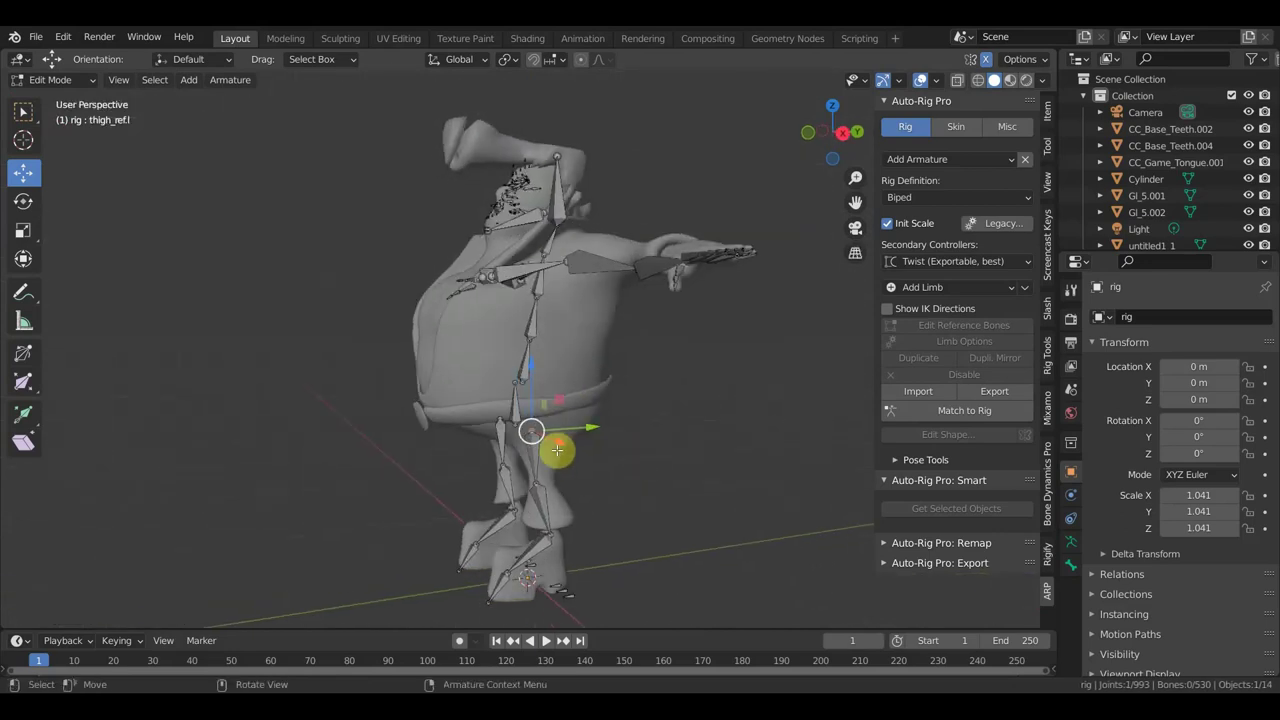
shift+click(499, 420)
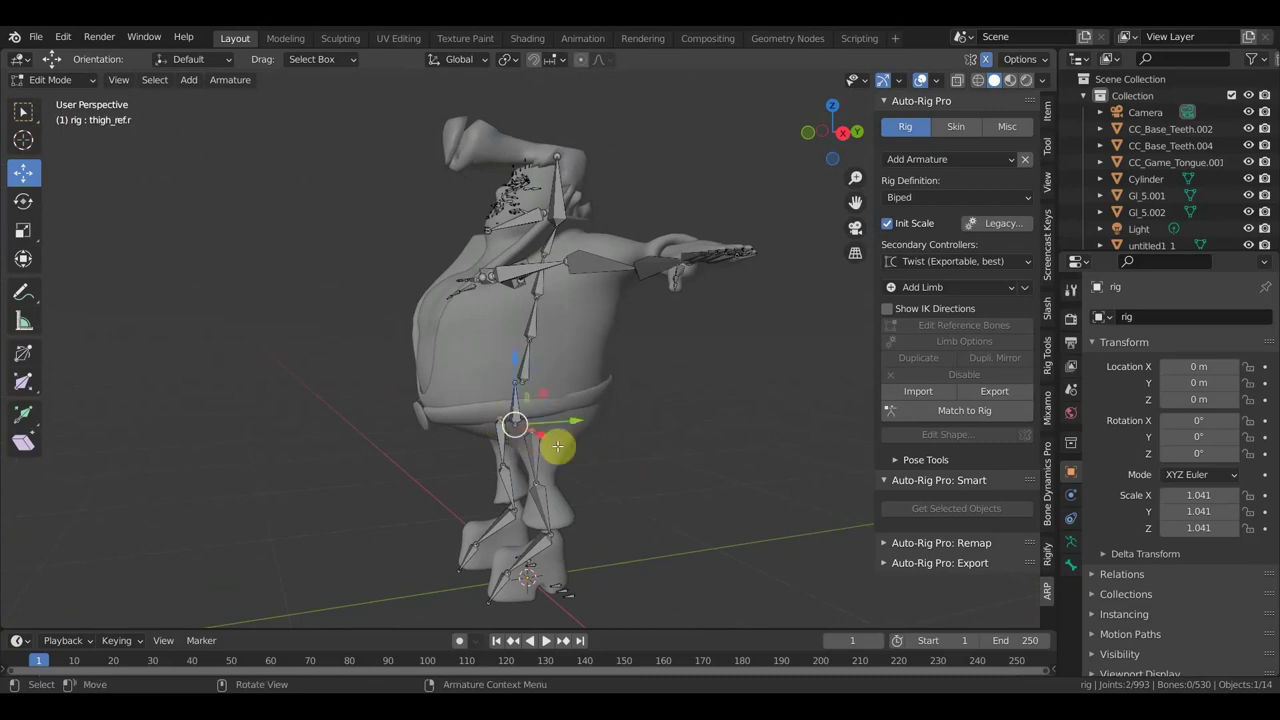
key(KP_3)
drag(586, 424, 601, 424)
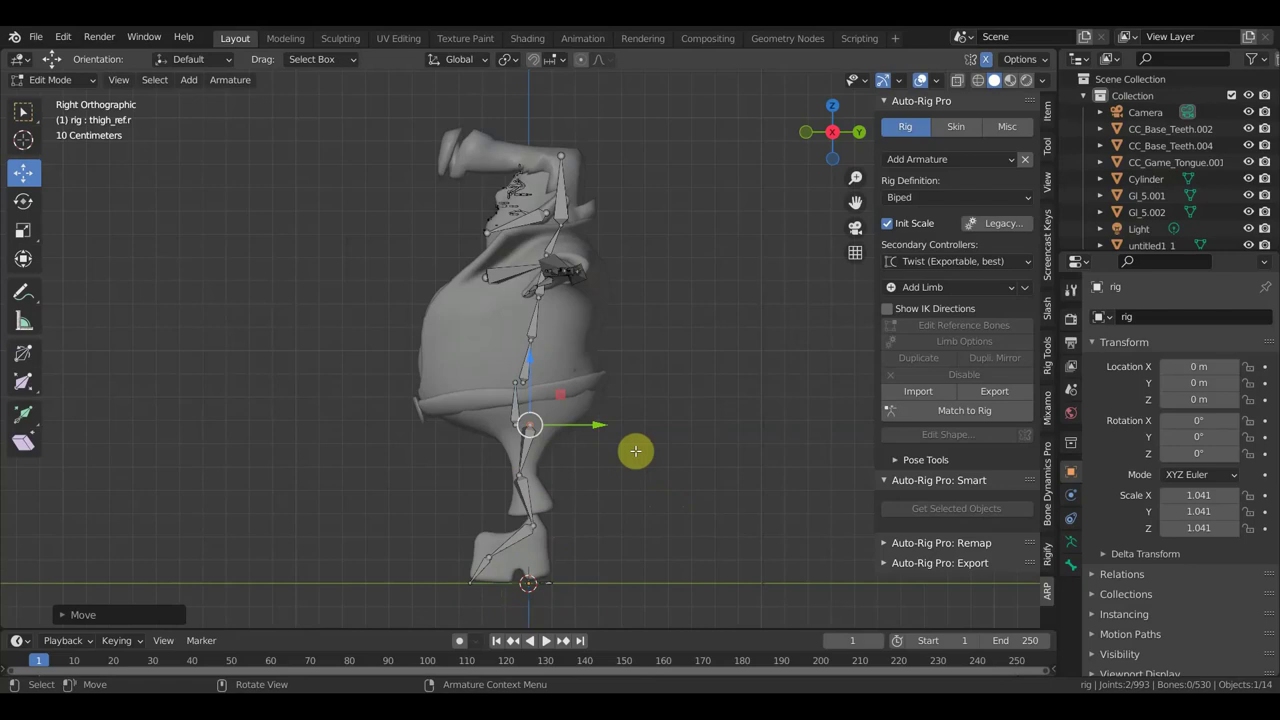
Box-select both shoulder reference joints in front view and move them into place
key(KP_1)
key(b)
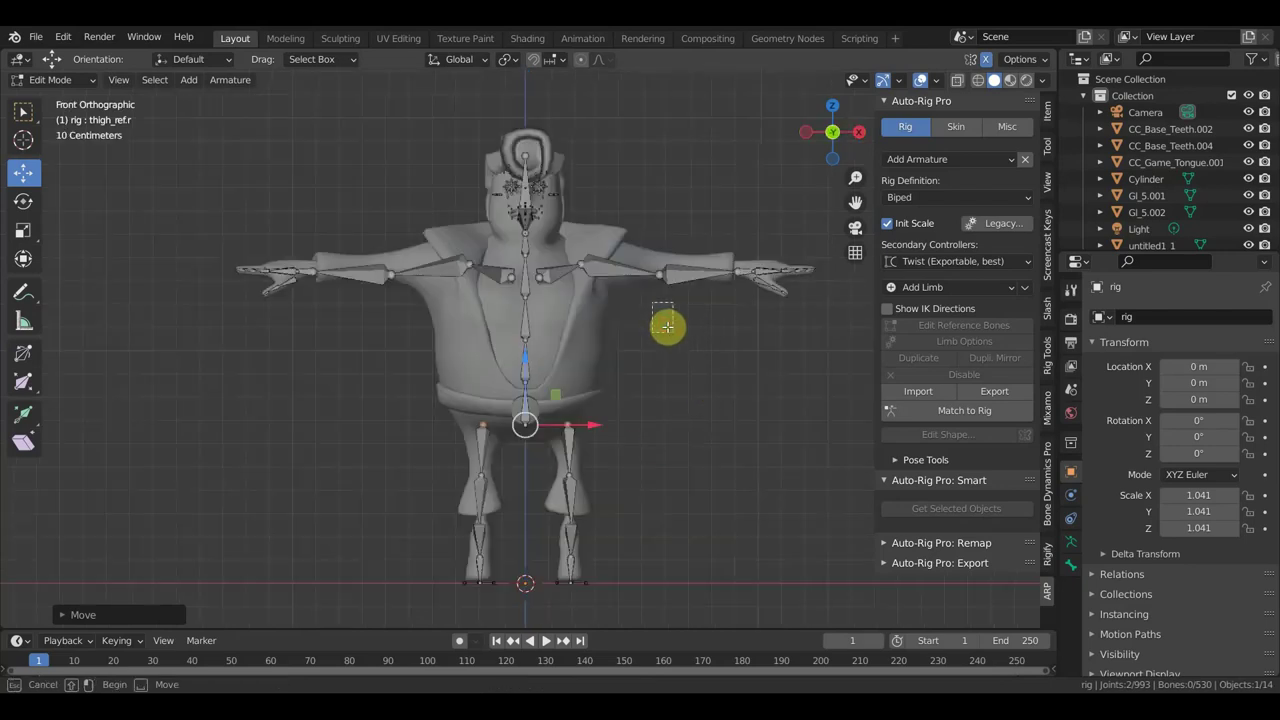
drag(667, 326, 652, 268)
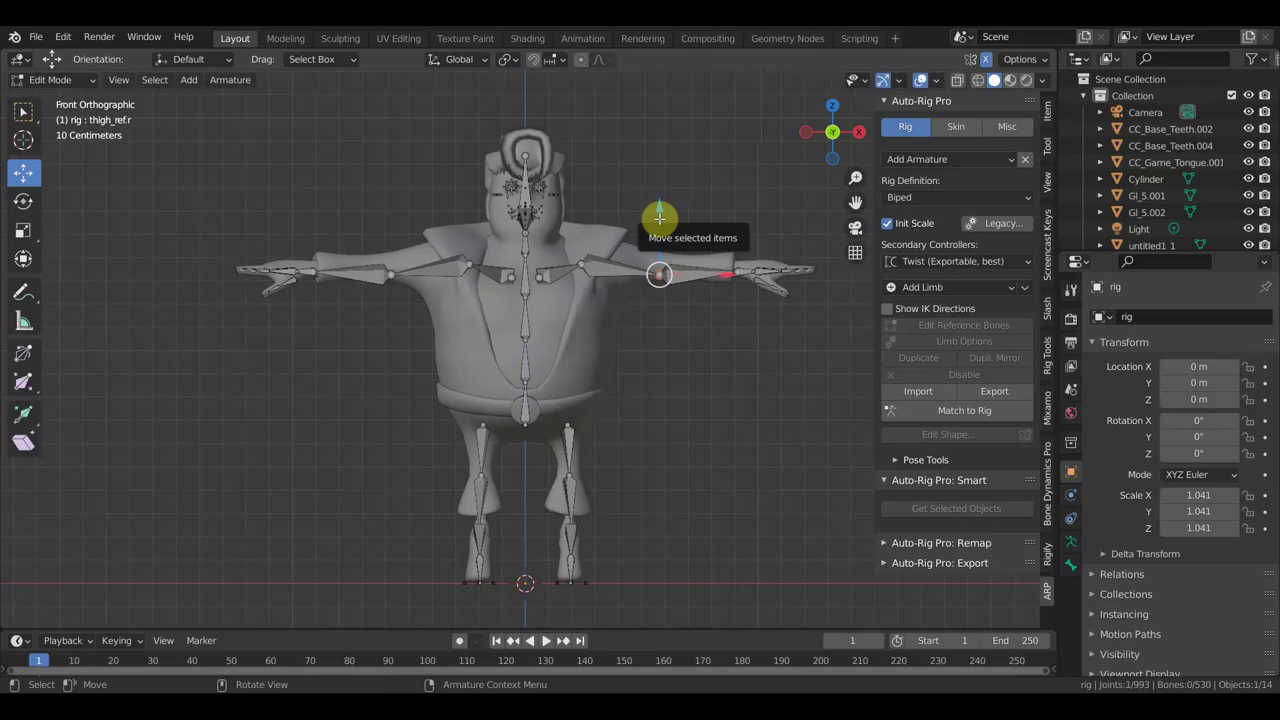
key(b)
drag(405, 315, 388, 268)
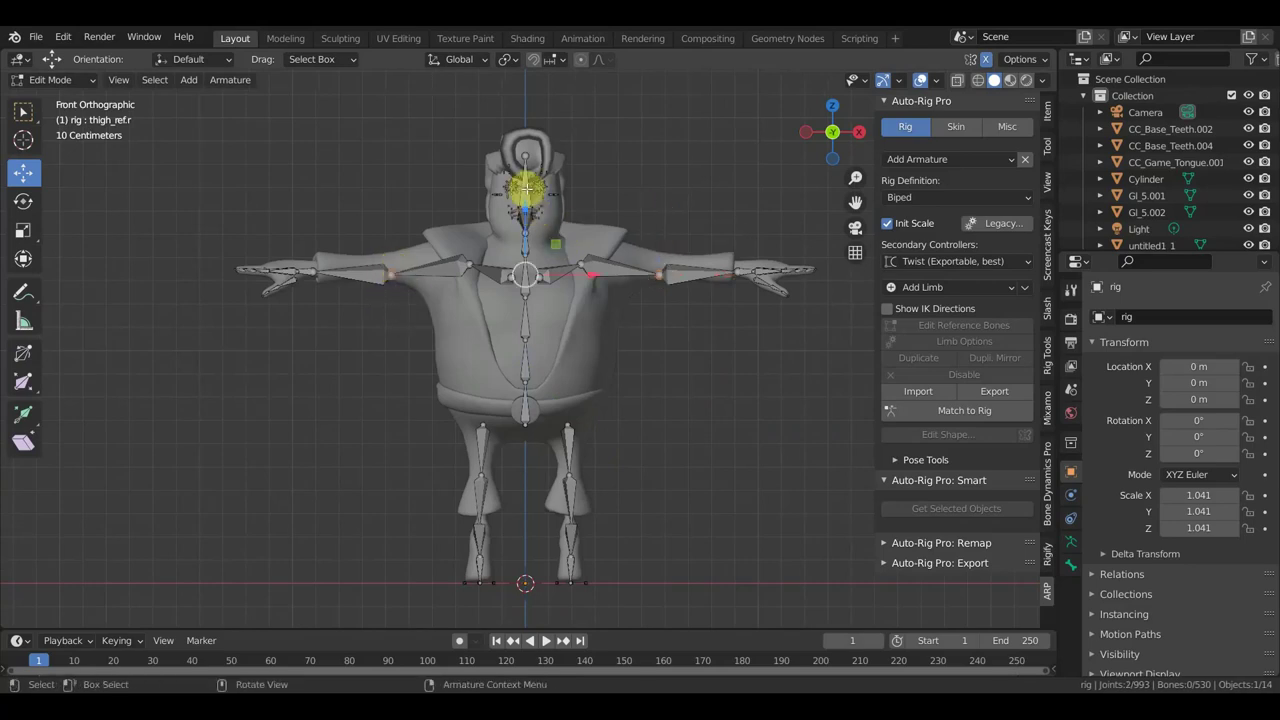
key(g)
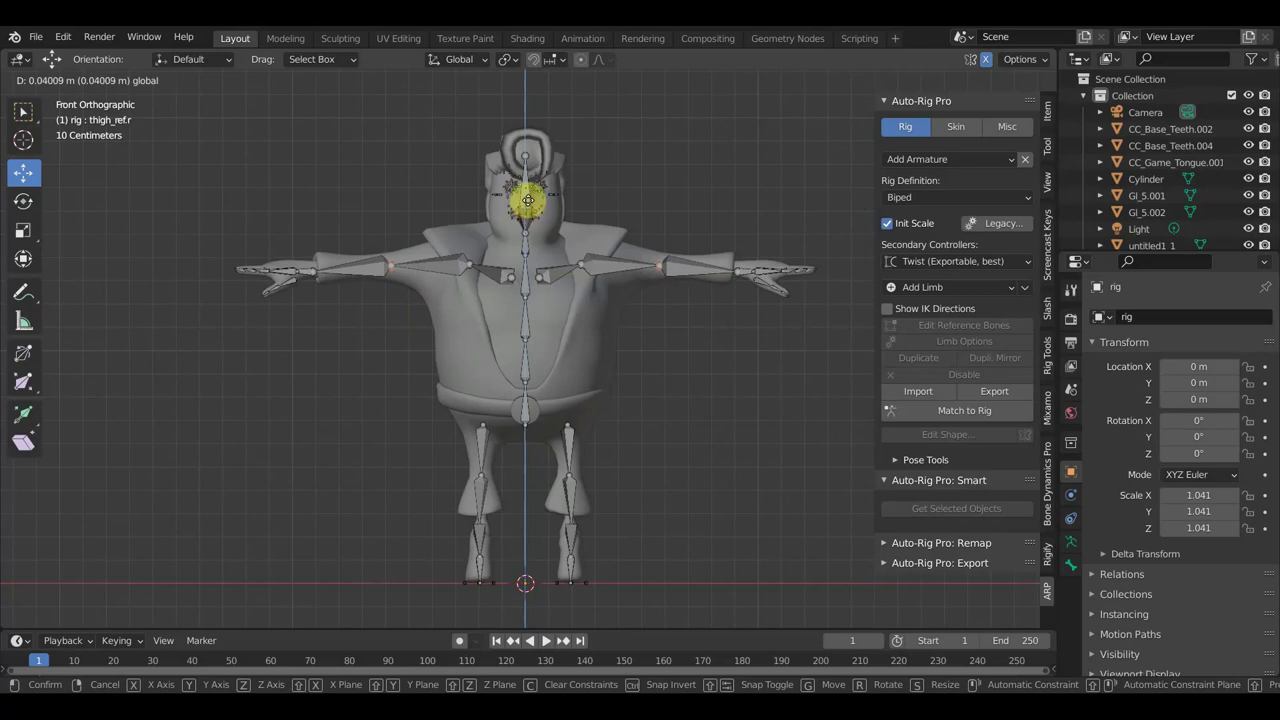
click(527, 200)
mouse_move(626, 366)
middle_down()
mouse_move(532, 474)
mouse_move(434, 466)
mouse_move(449, 464)
mouse_move(449, 543)
mouse_move(451, 486)
mouse_move(594, 431)
middle_up()
Move the left forearm reference joint along the Y axis to line the wrist up with the hand
scroll(592, 415, up, 2)
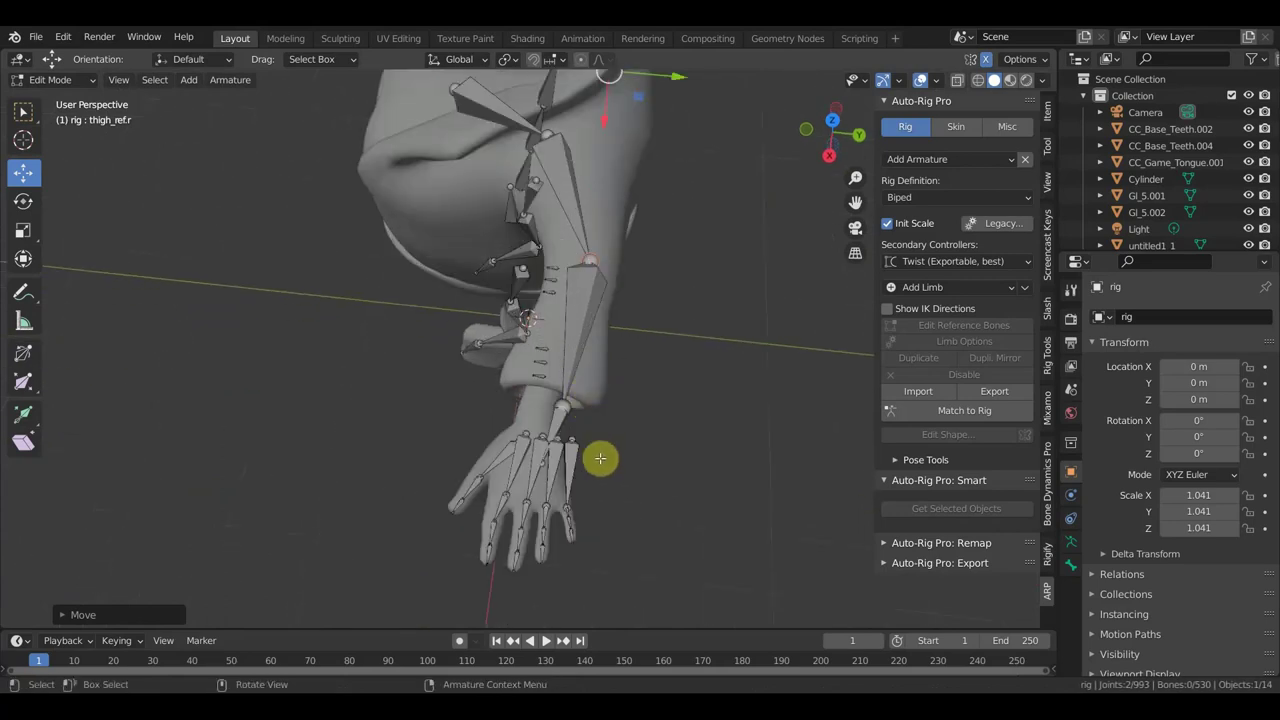
click(580, 409)
key(g)
key(y)
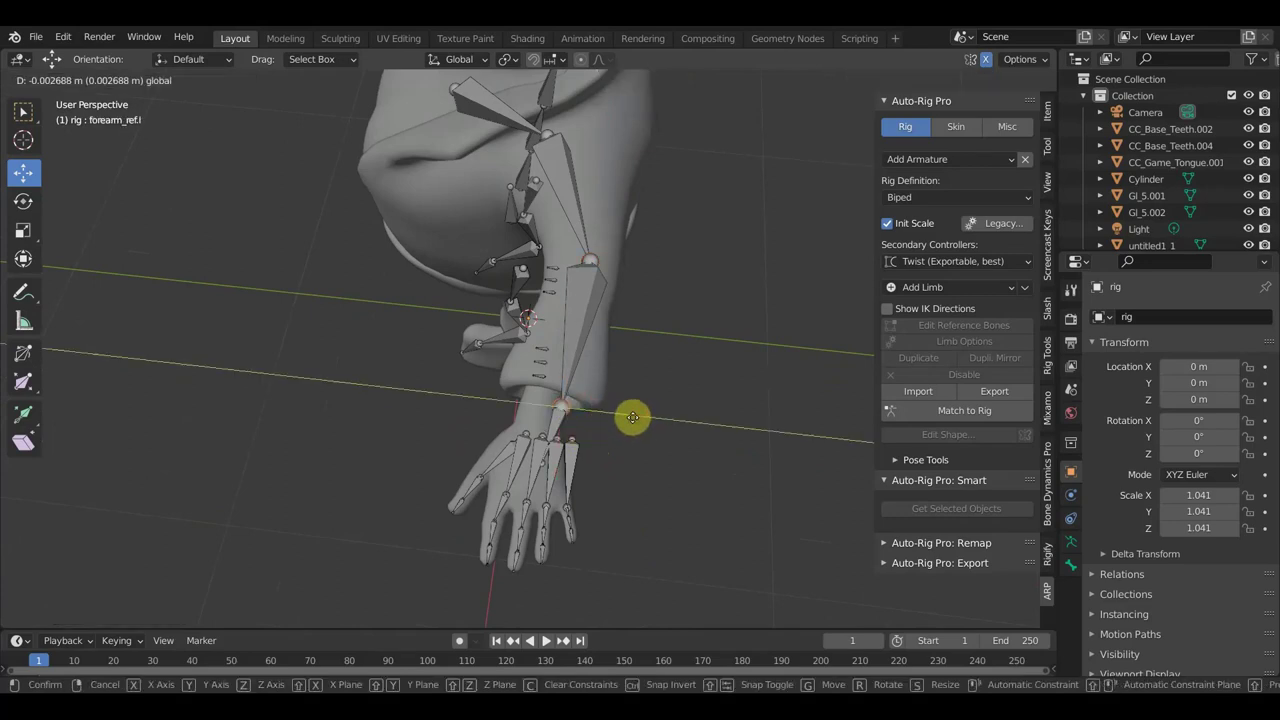
click(620, 417)
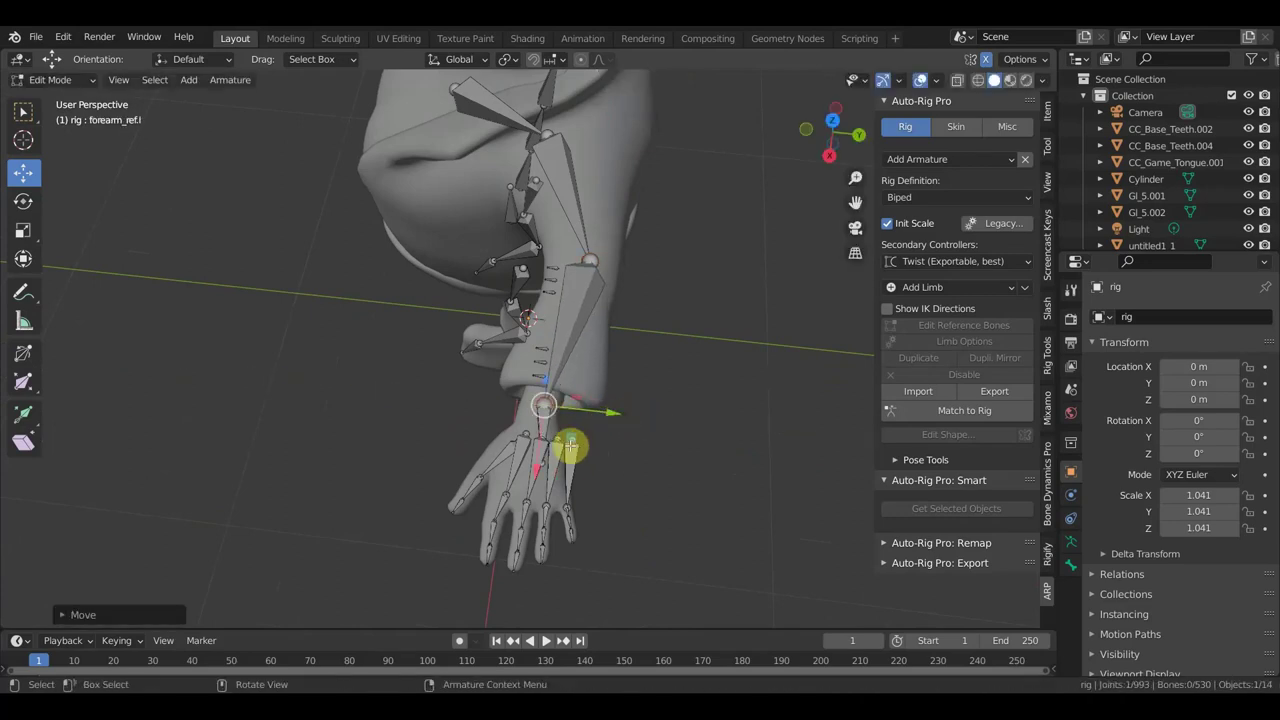
Select the ring finger base joint and orbit around to inspect the hand bones
click(611, 424)
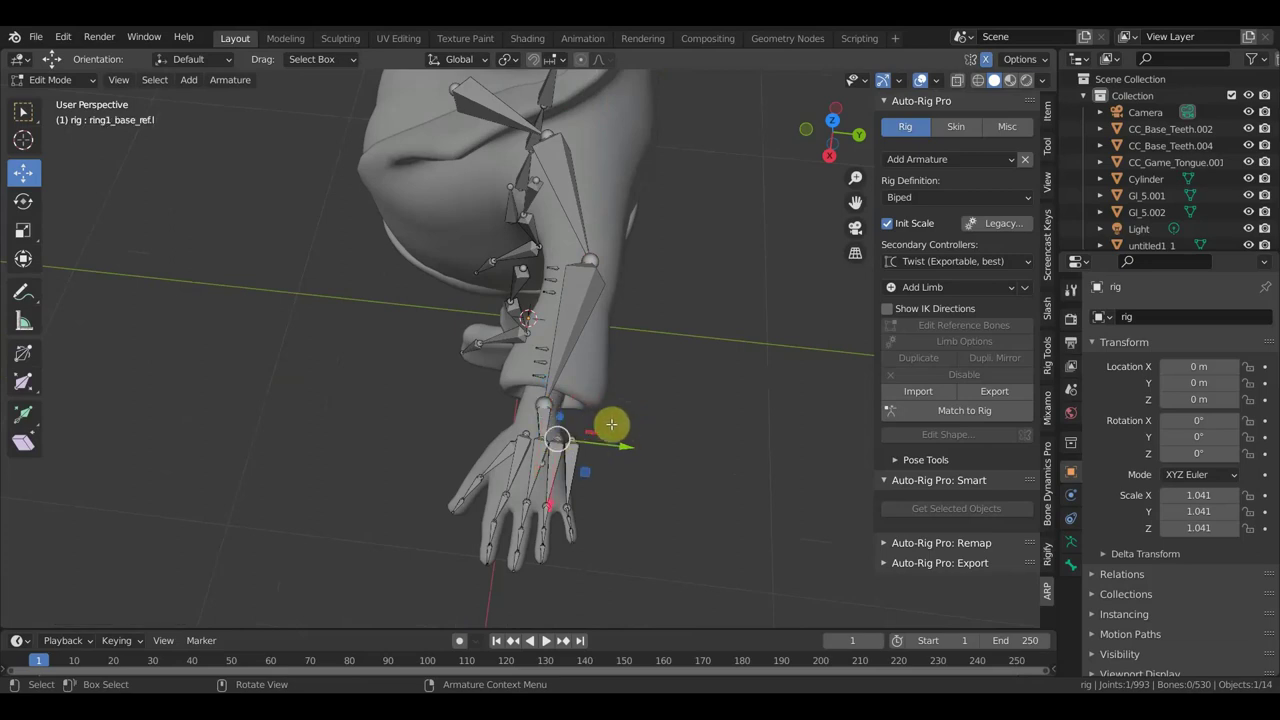
mouse_move(628, 448)
middle_down()
mouse_move(621, 387)
mouse_move(663, 434)
middle_up()
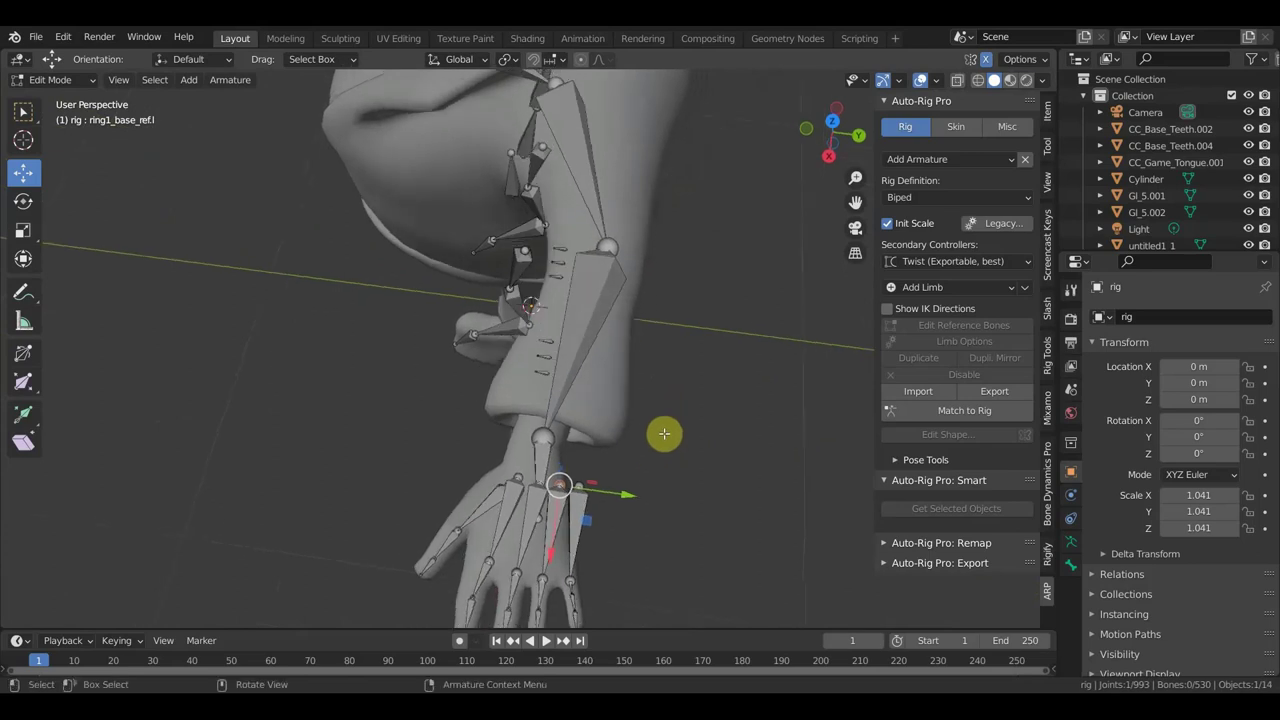
middle_drag(578, 522, 594, 520)
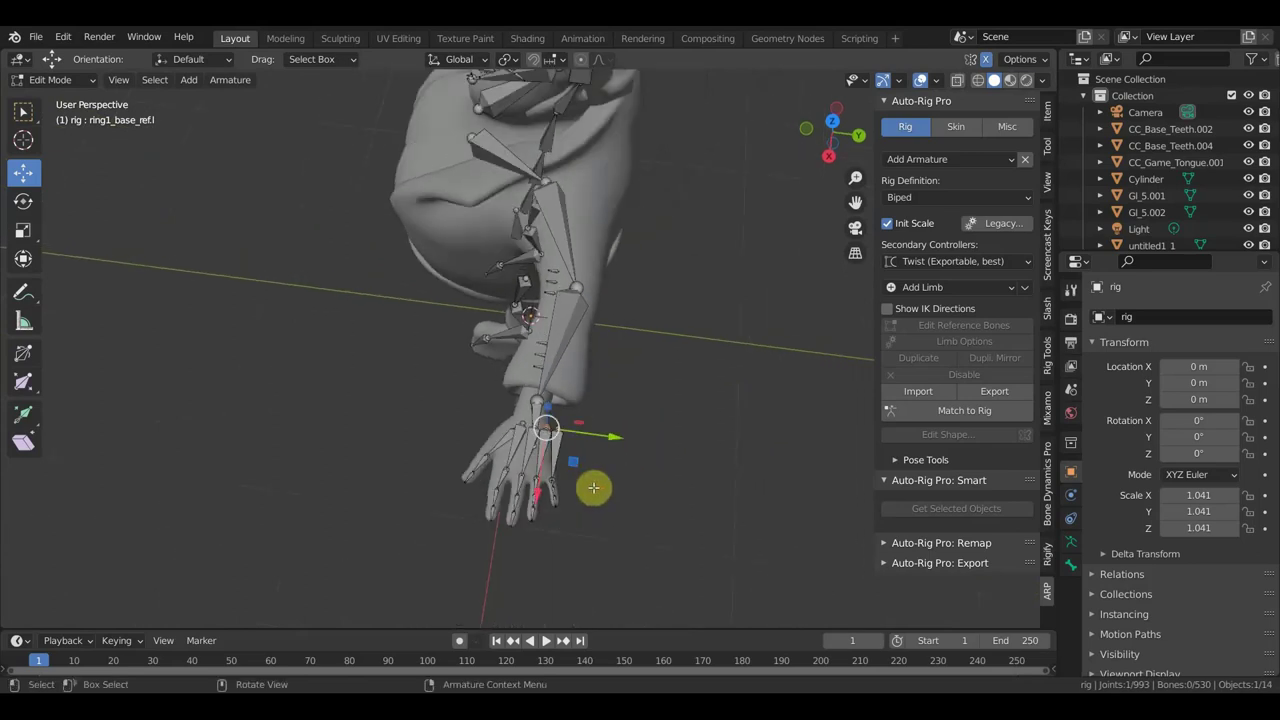
middle_drag(620, 387, 581, 533)
scroll(620, 440, up, 2)
scroll(570, 480, up, 2)
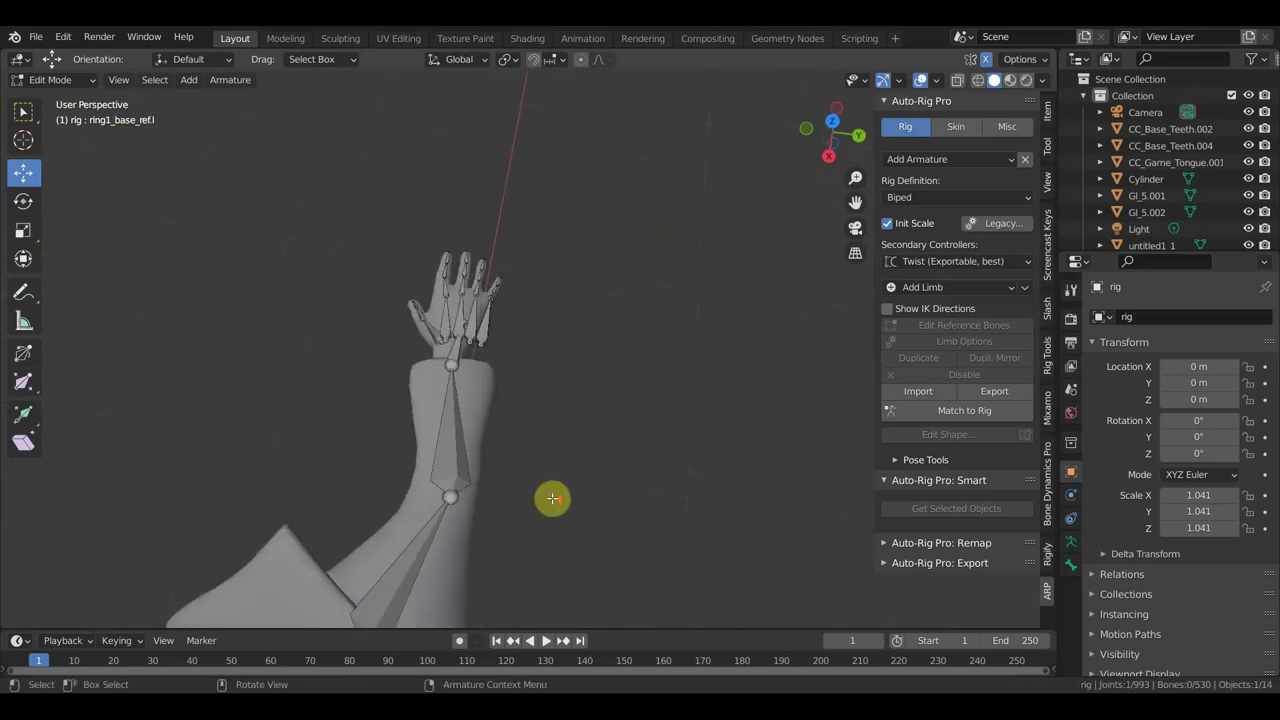
scroll(535, 475, up, 1)
mouse_move(525, 461)
middle_down()
mouse_move(477, 431)
mouse_move(500, 486)
mouse_move(586, 460)
mouse_move(681, 487)
mouse_move(697, 477)
mouse_move(689, 309)
mouse_move(666, 314)
mouse_move(636, 409)
mouse_move(449, 400)
mouse_move(314, 286)
middle_up()
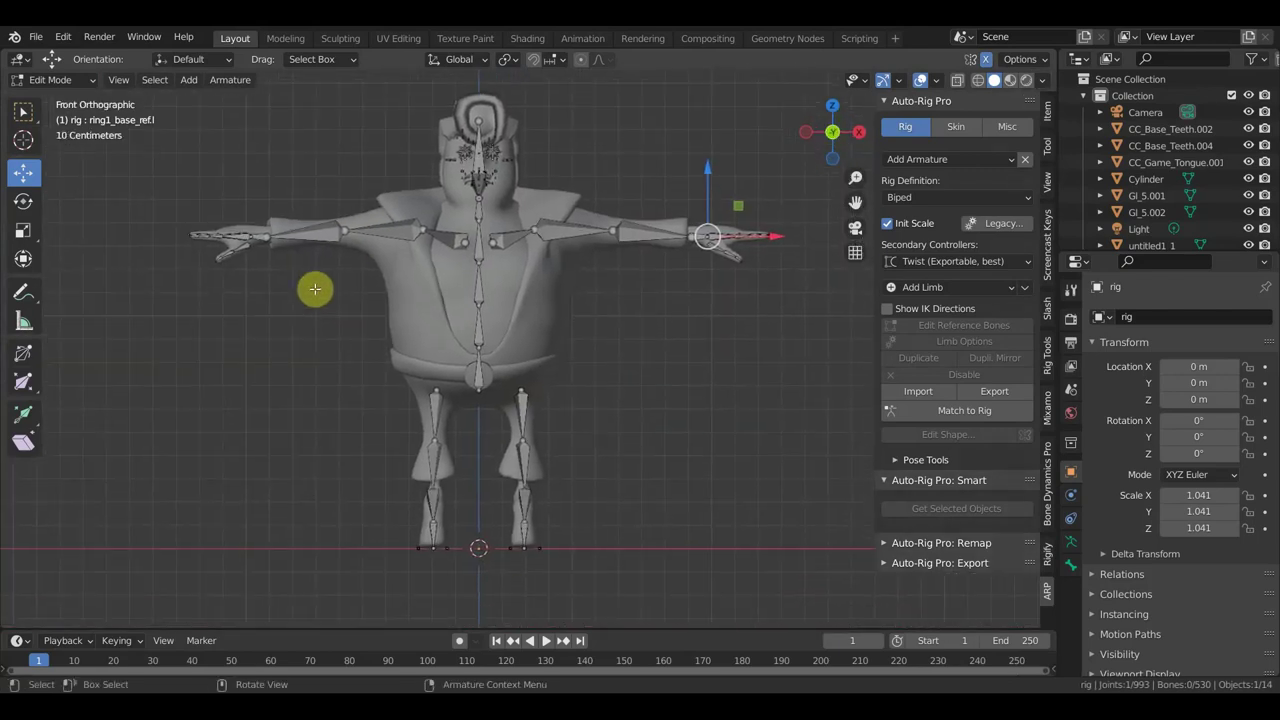
In Object Mode, make the rig active and run Match to Rig to generate the controls
click(58, 81)
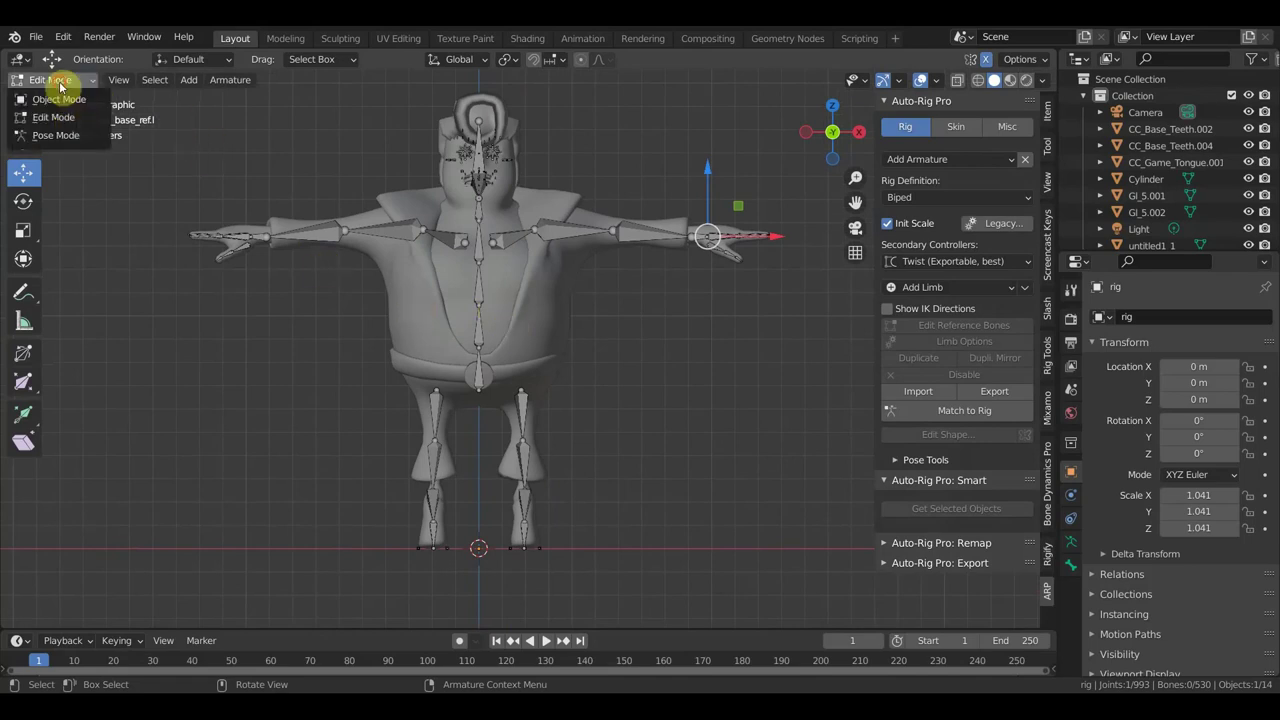
click(68, 100)
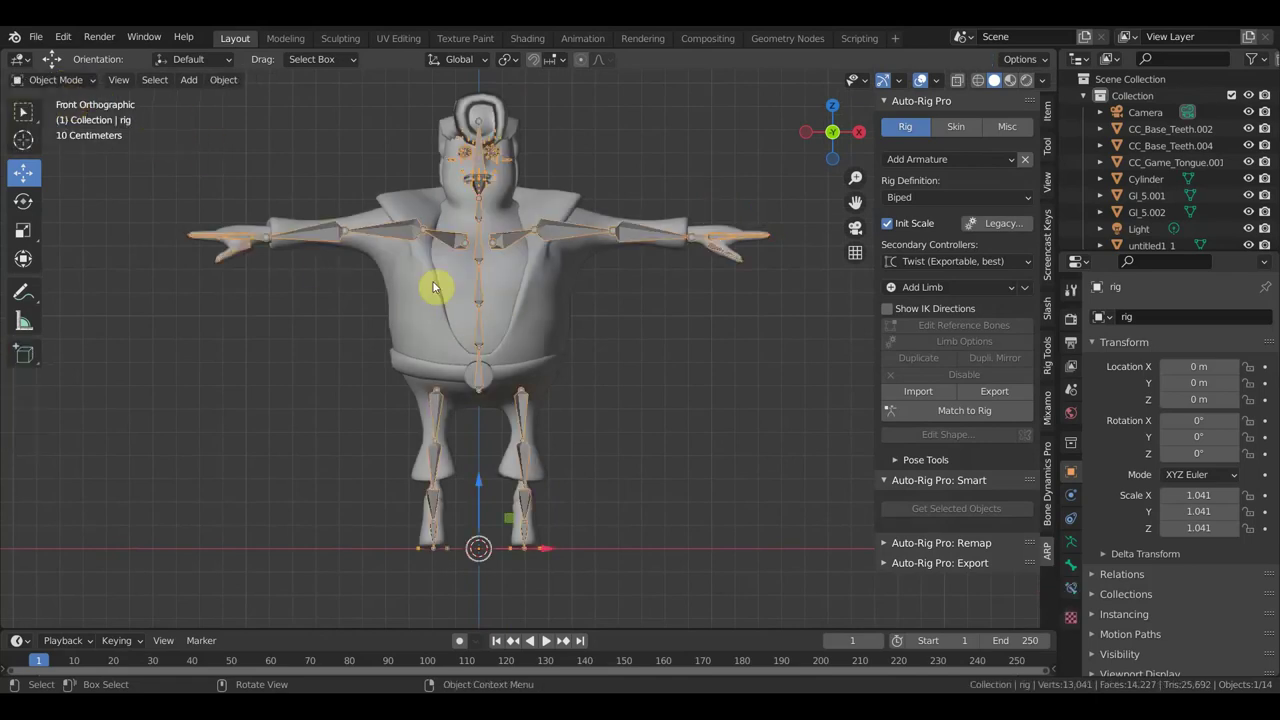
key(a)
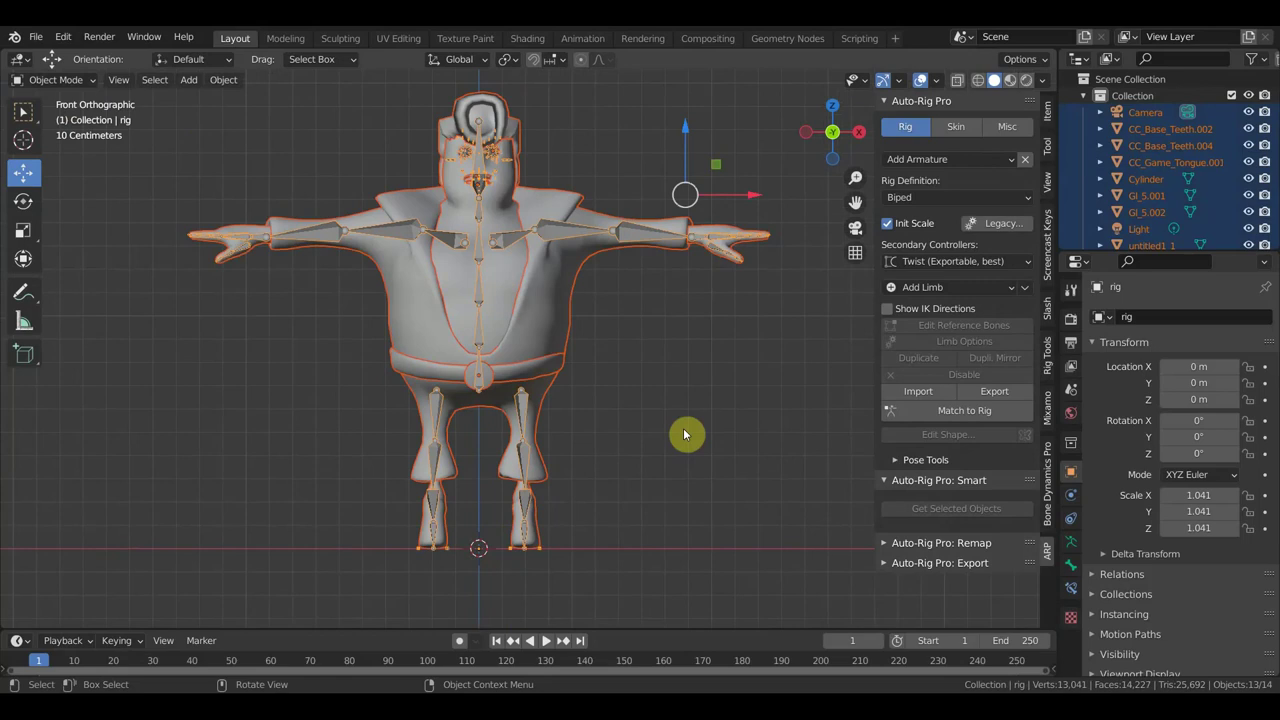
click(563, 235)
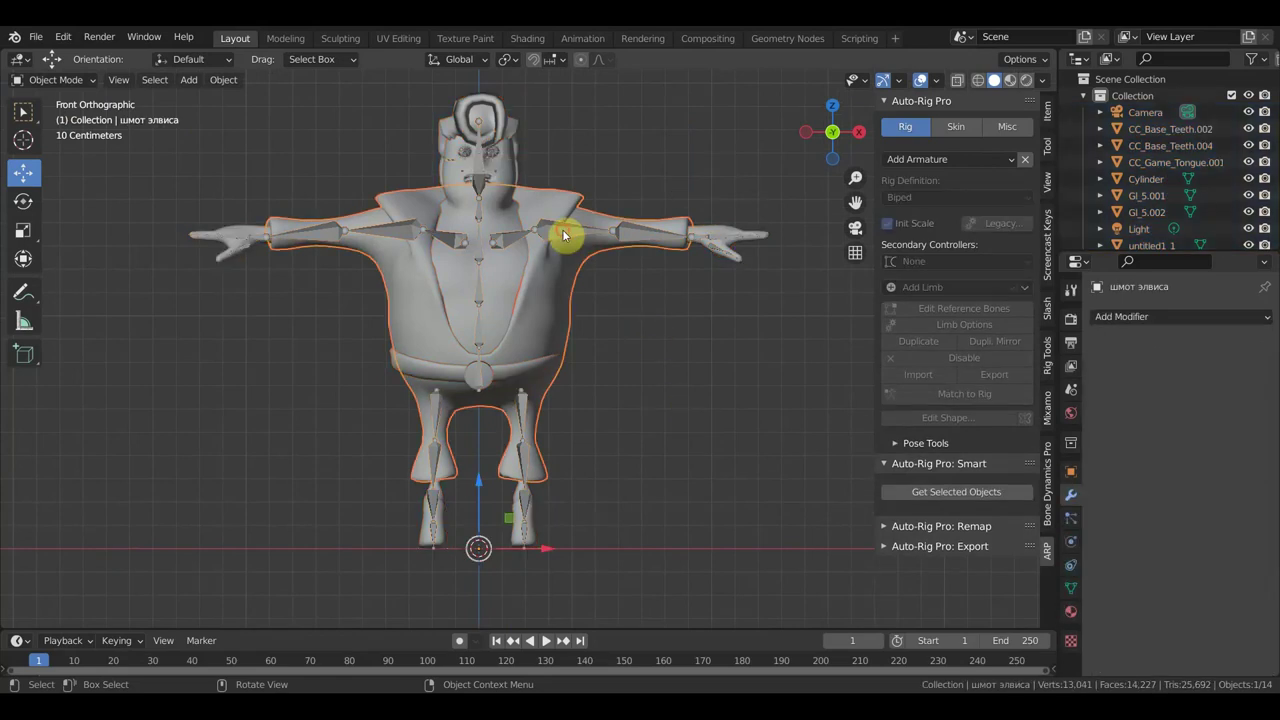
click(563, 234)
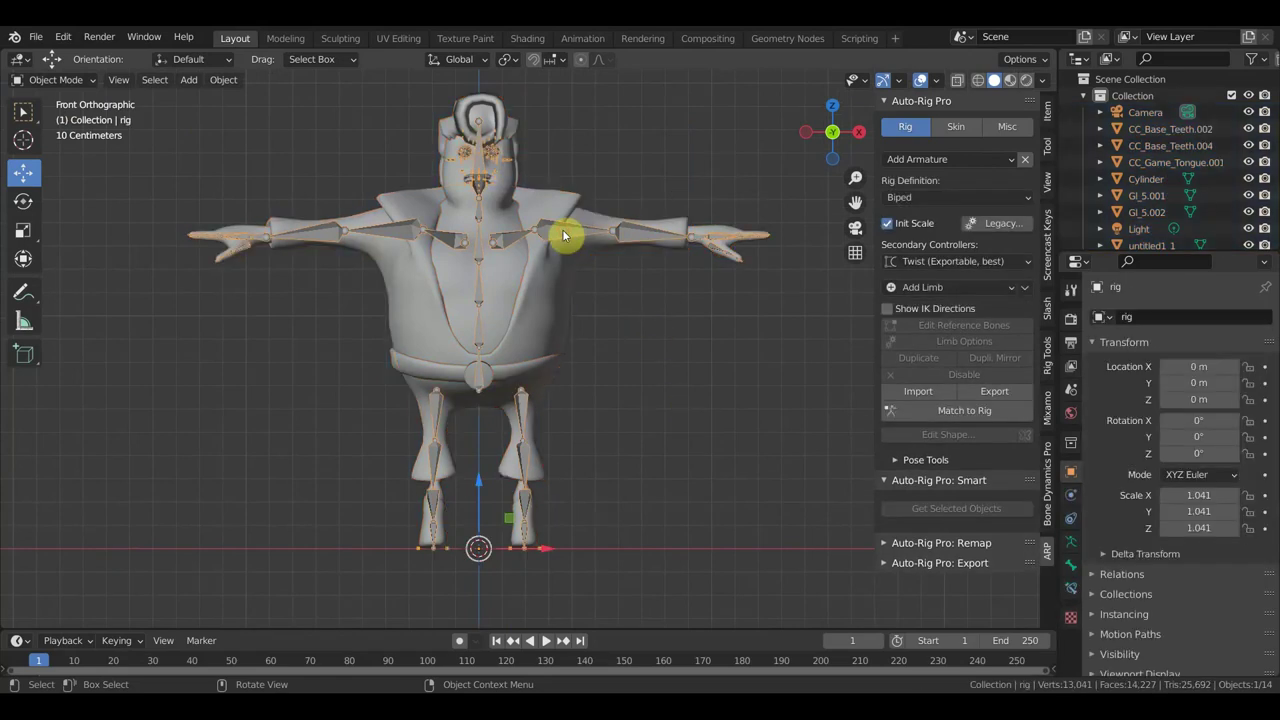
click(962, 414)
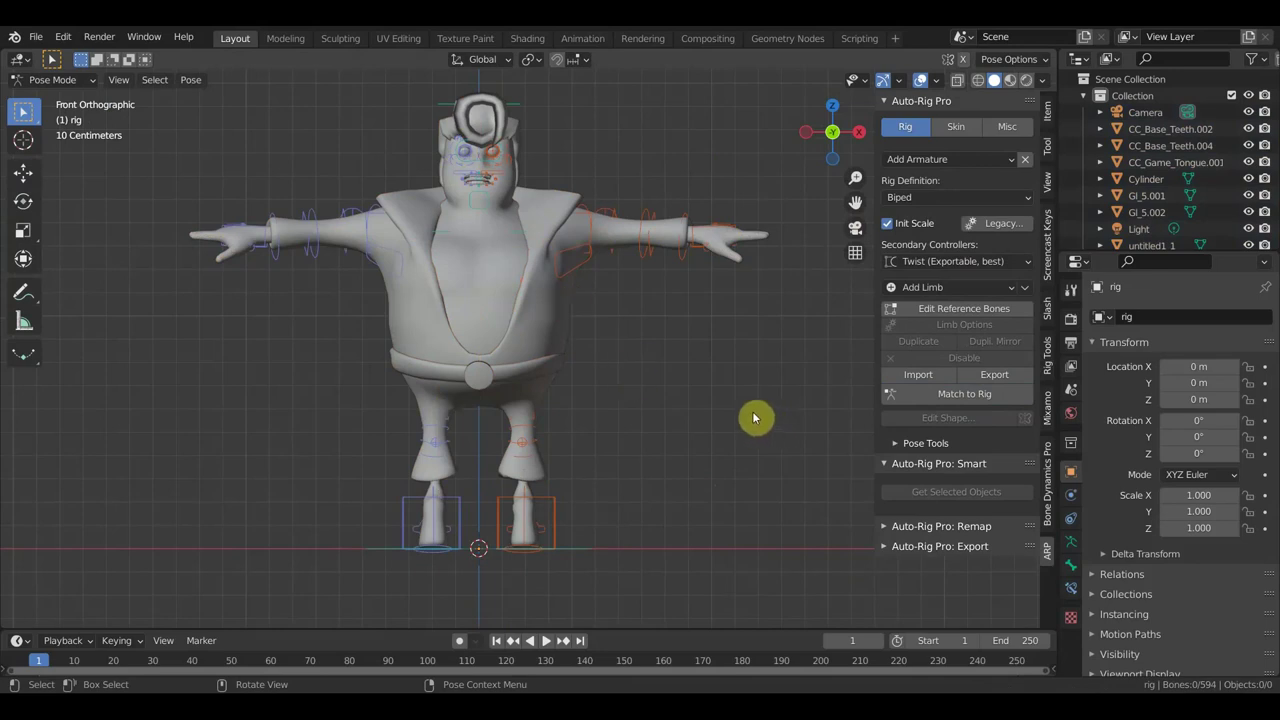
Return to Object Mode and begin picking the meshes, starting with the head
shift+middle_drag(722, 342, 753, 369)
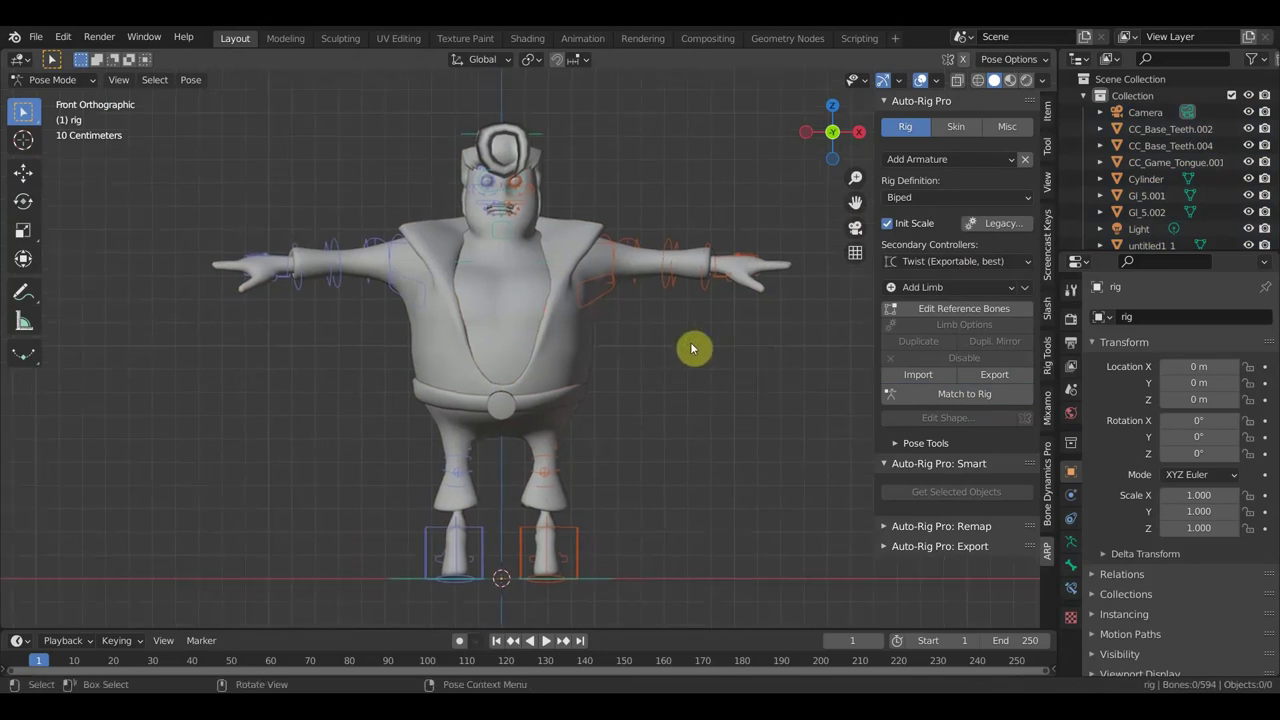
click(475, 308)
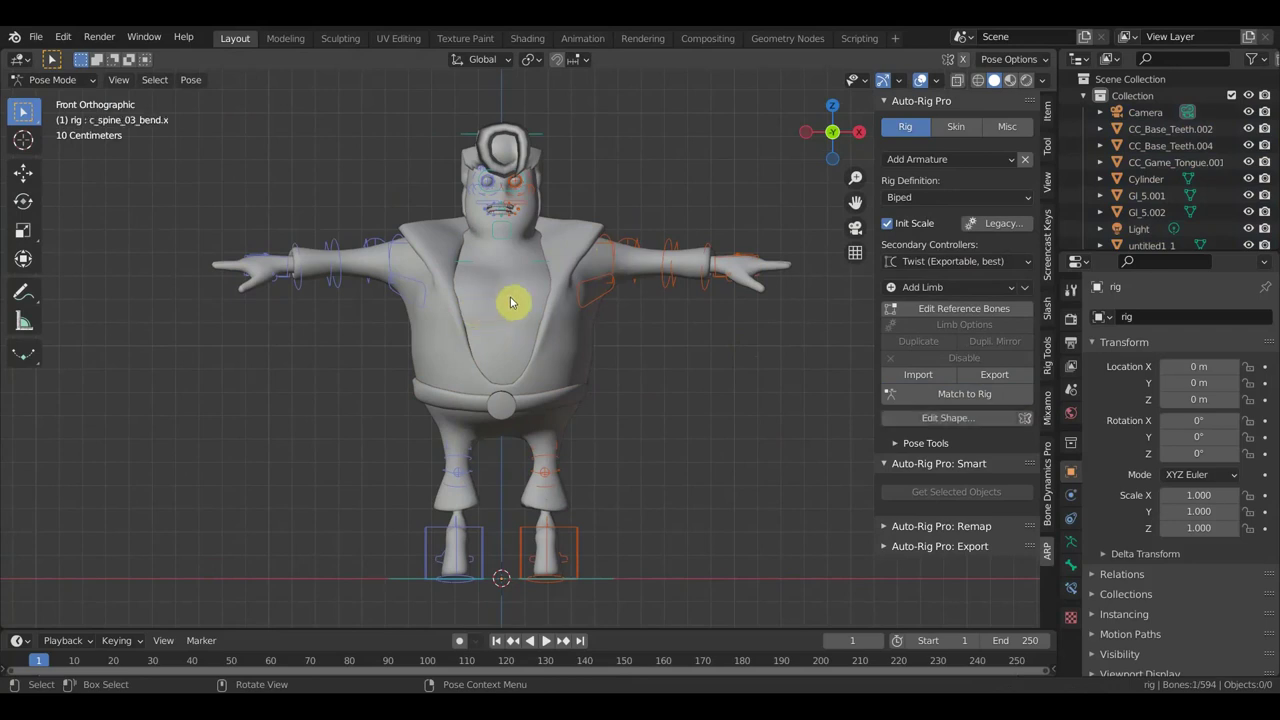
click(60, 82)
click(60, 97)
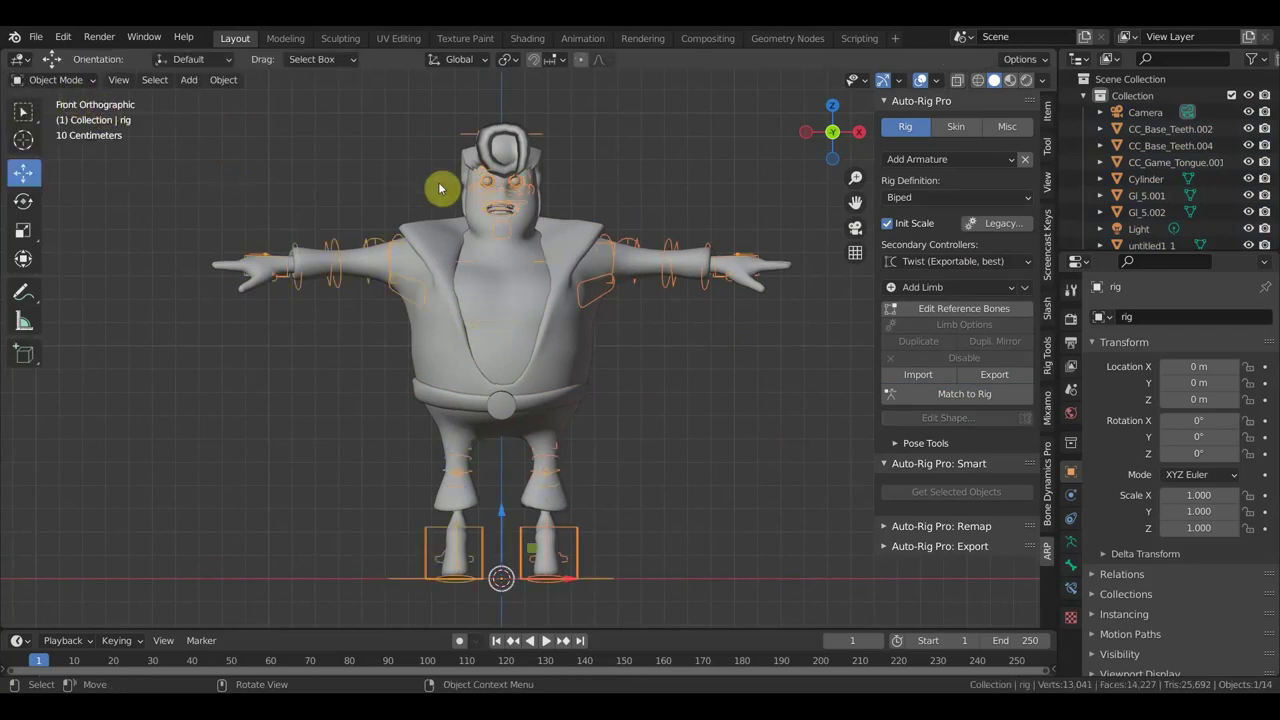
click(473, 168)
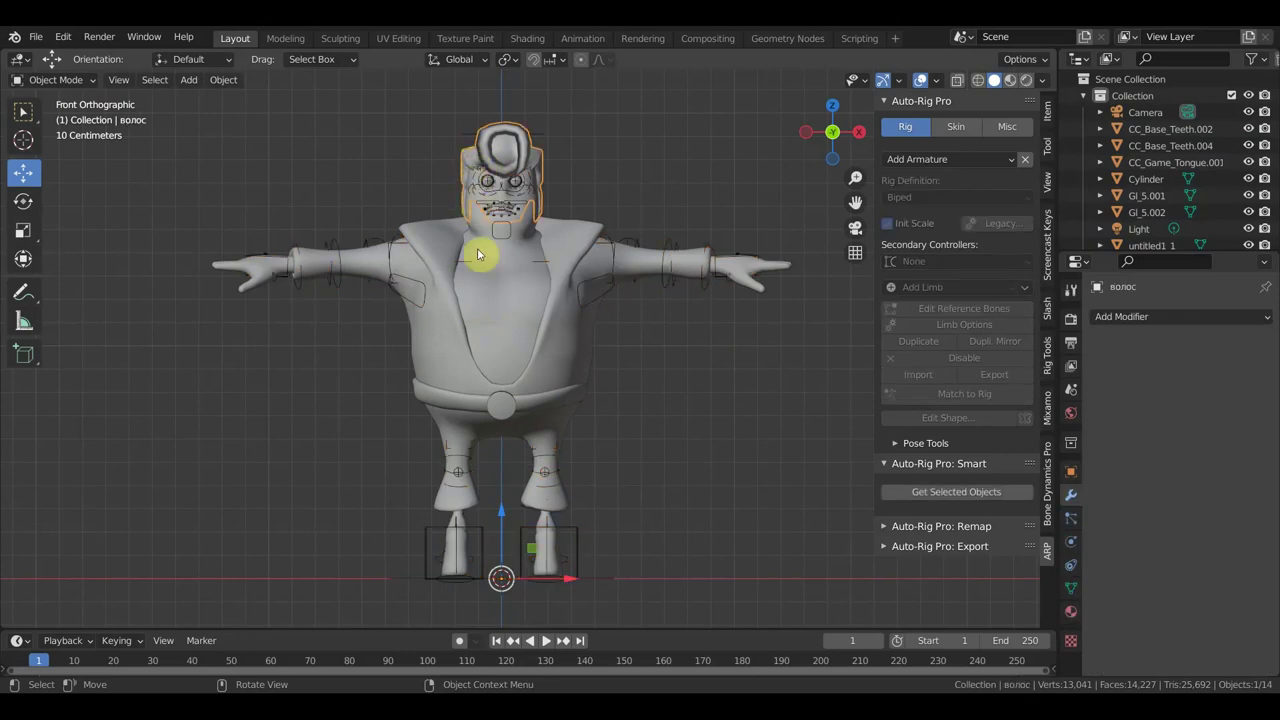
Add the body, jacket, CC_Base_Teeth.004 and CC_Game_Tongue.001 meshes to the selection
click(490, 302)
click(583, 245)
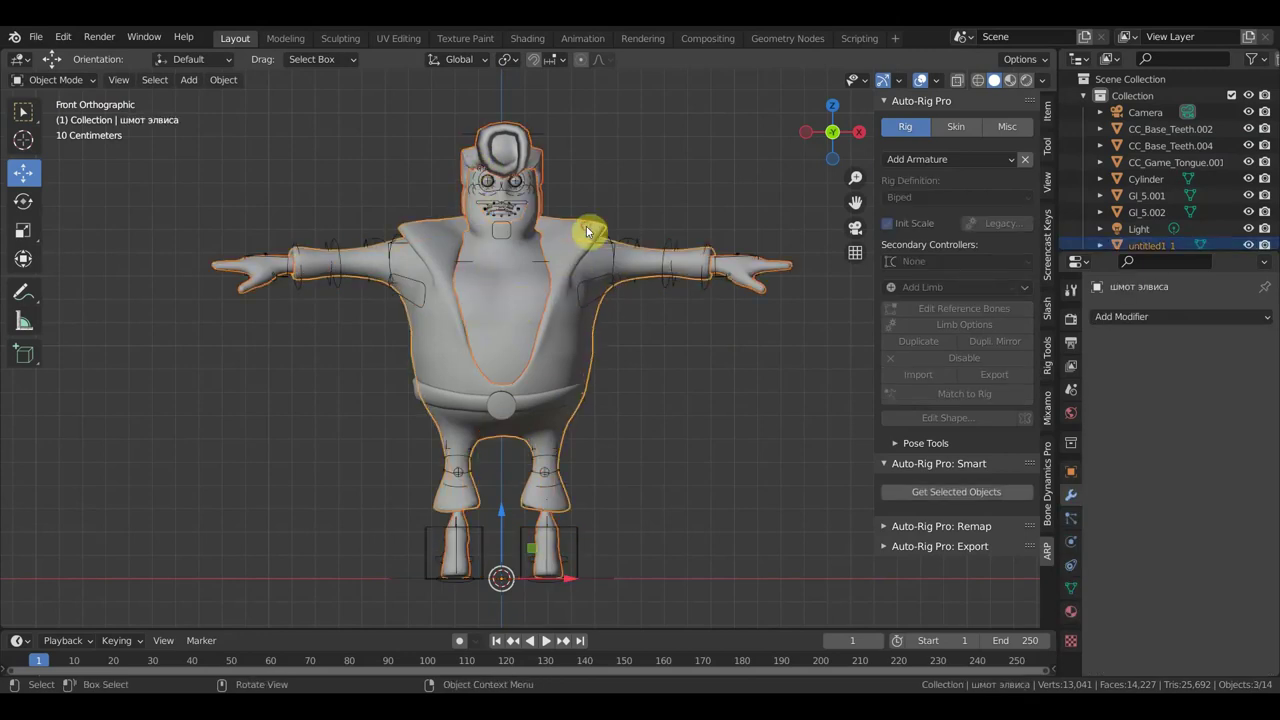
scroll(530, 192, up, 2)
scroll(530, 192, up, 1)
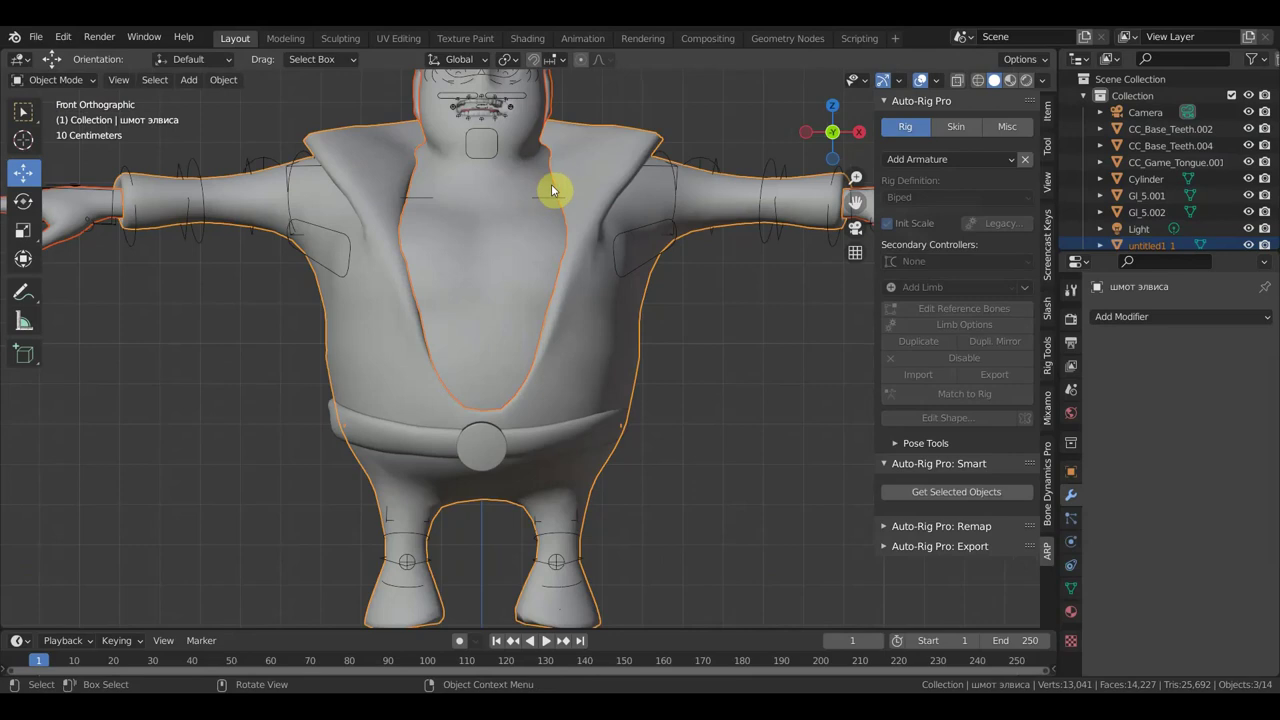
scroll(555, 205, up, 1)
scroll(530, 280, up, 2)
scroll(495, 343, up, 1)
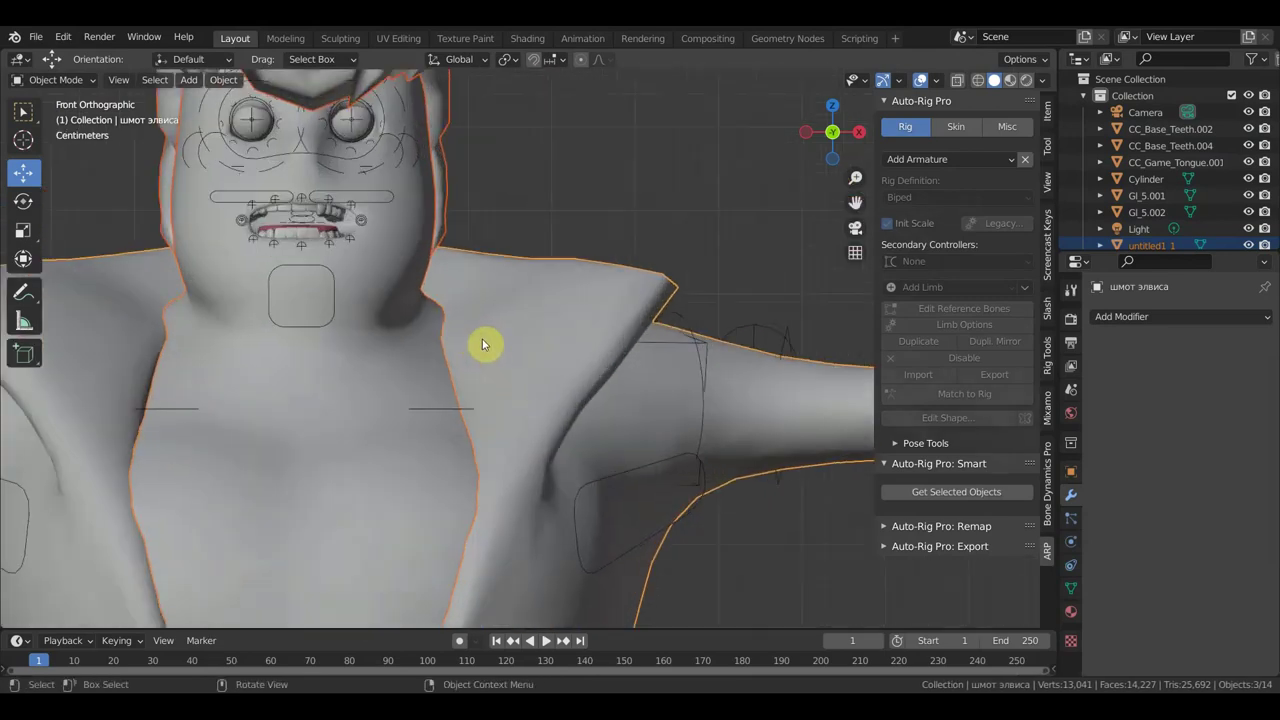
shift+scroll(470, 325, up, 1)
scroll(520, 345, up, 1)
scroll(480, 366, up, 1)
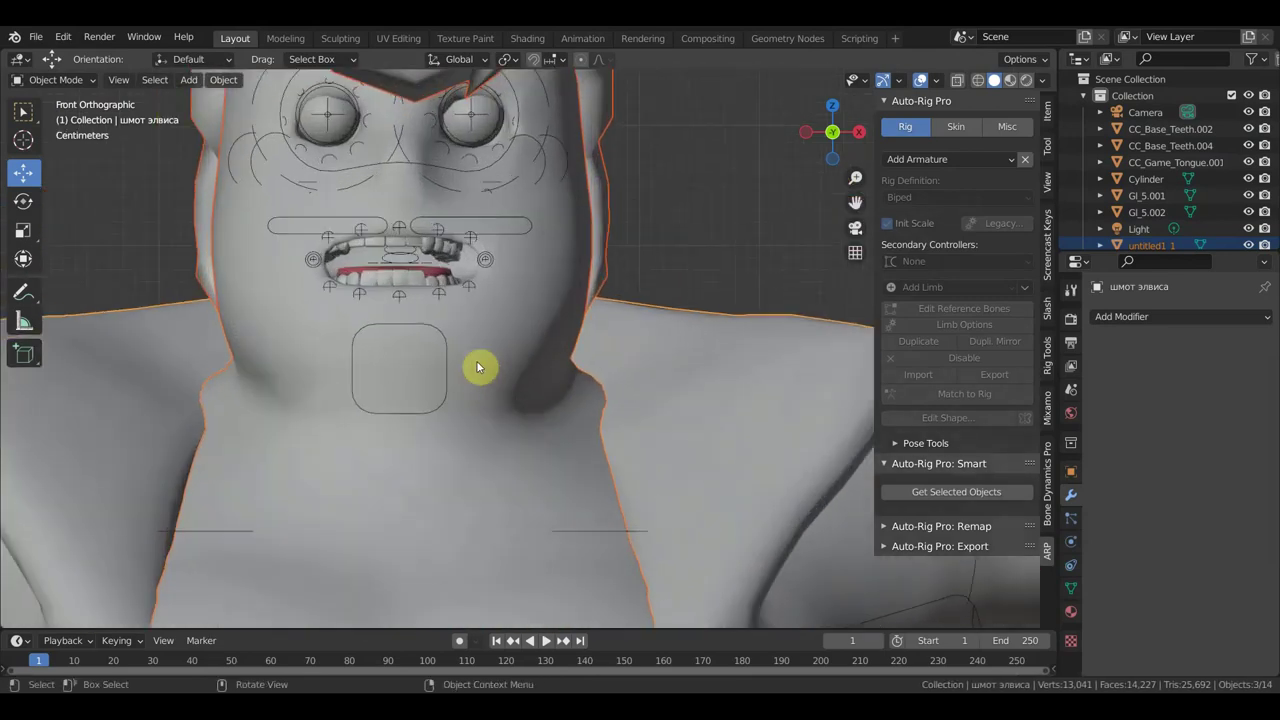
shift+click(410, 281)
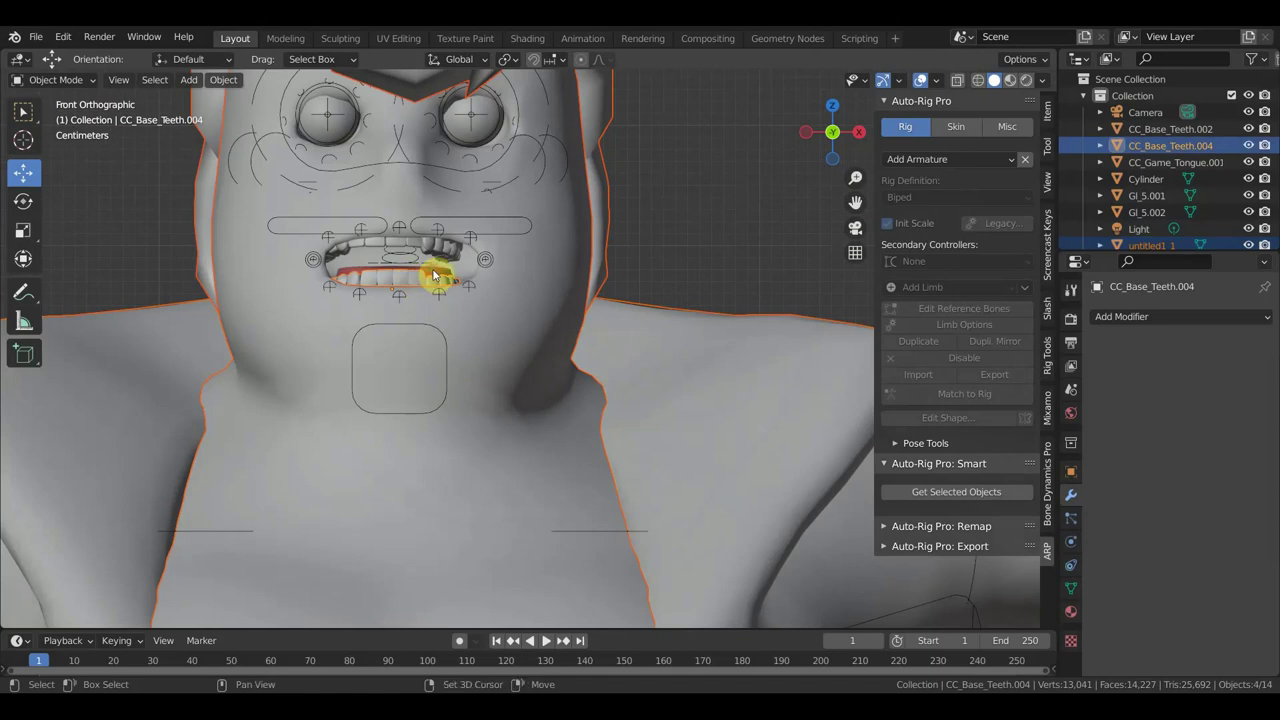
shift+click(435, 276)
Add CC_Base_Teeth.002 and eyes Gl_5.001 and Gl_5.002, then make the rig active
shift+click(400, 244)
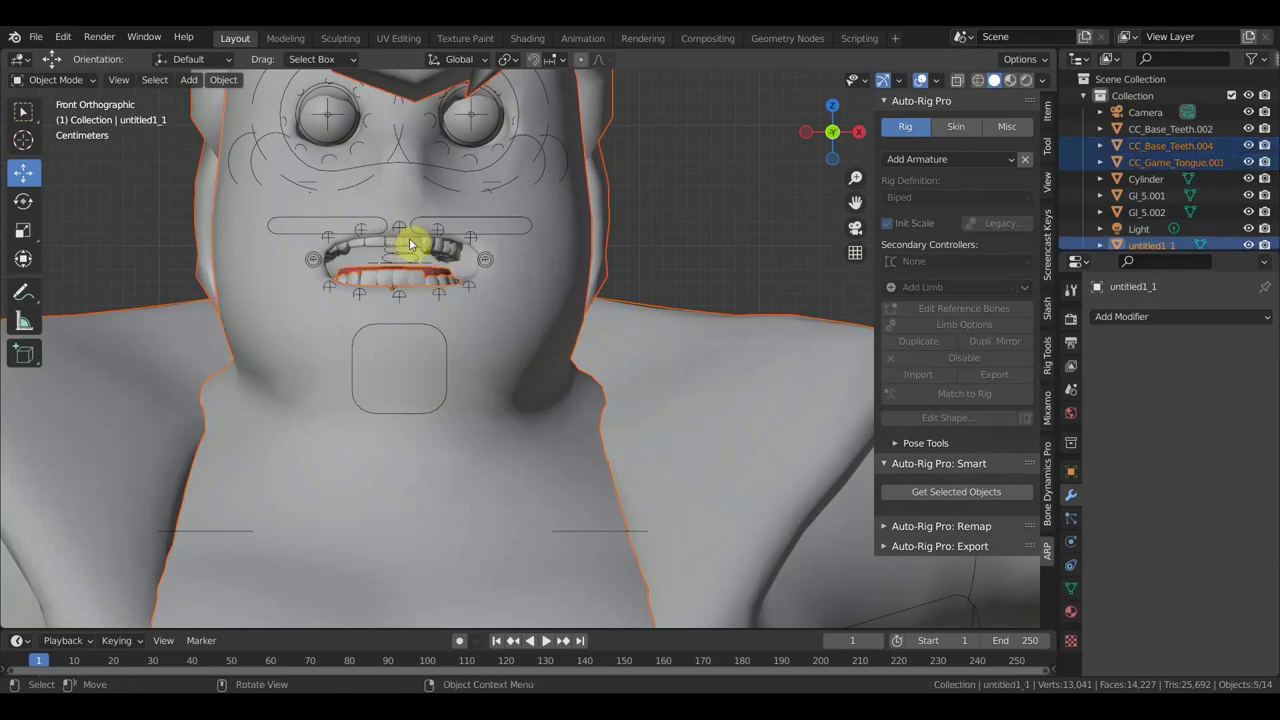
shift+click(400, 244)
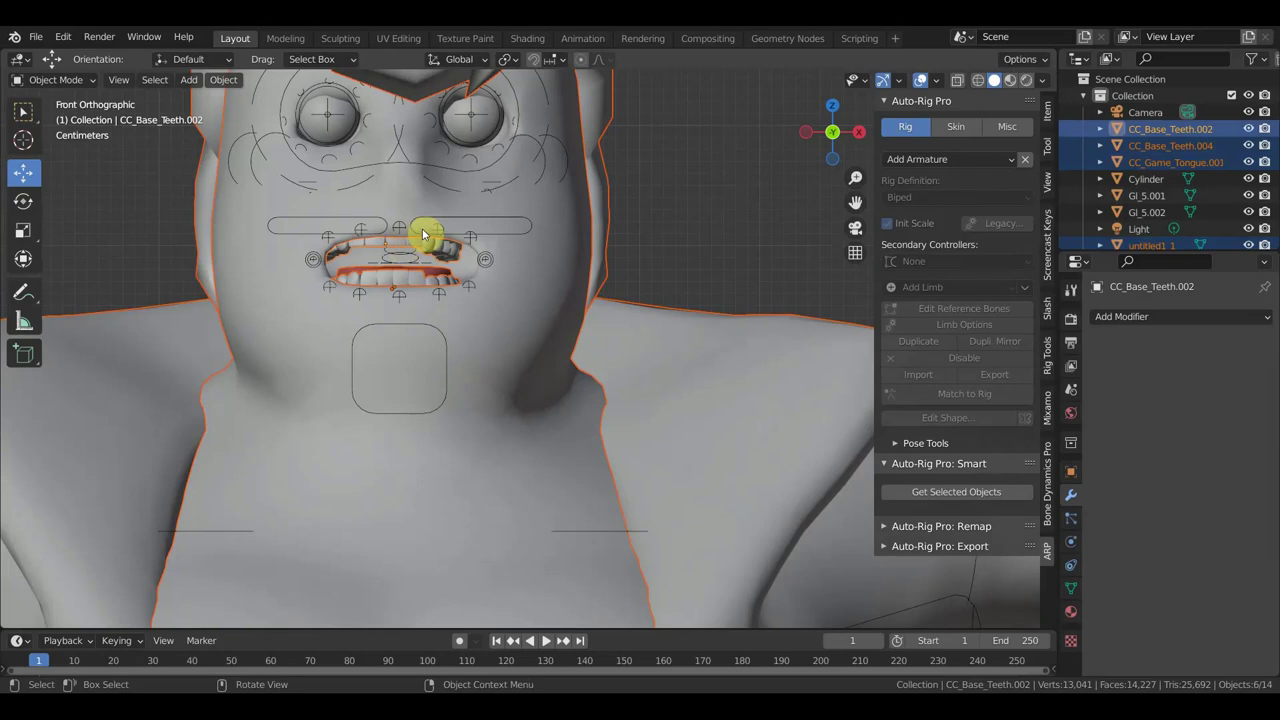
mouse_move(473, 228)
shift+middle_down()
mouse_move(463, 266)
mouse_move(478, 213)
shift+middle_up()
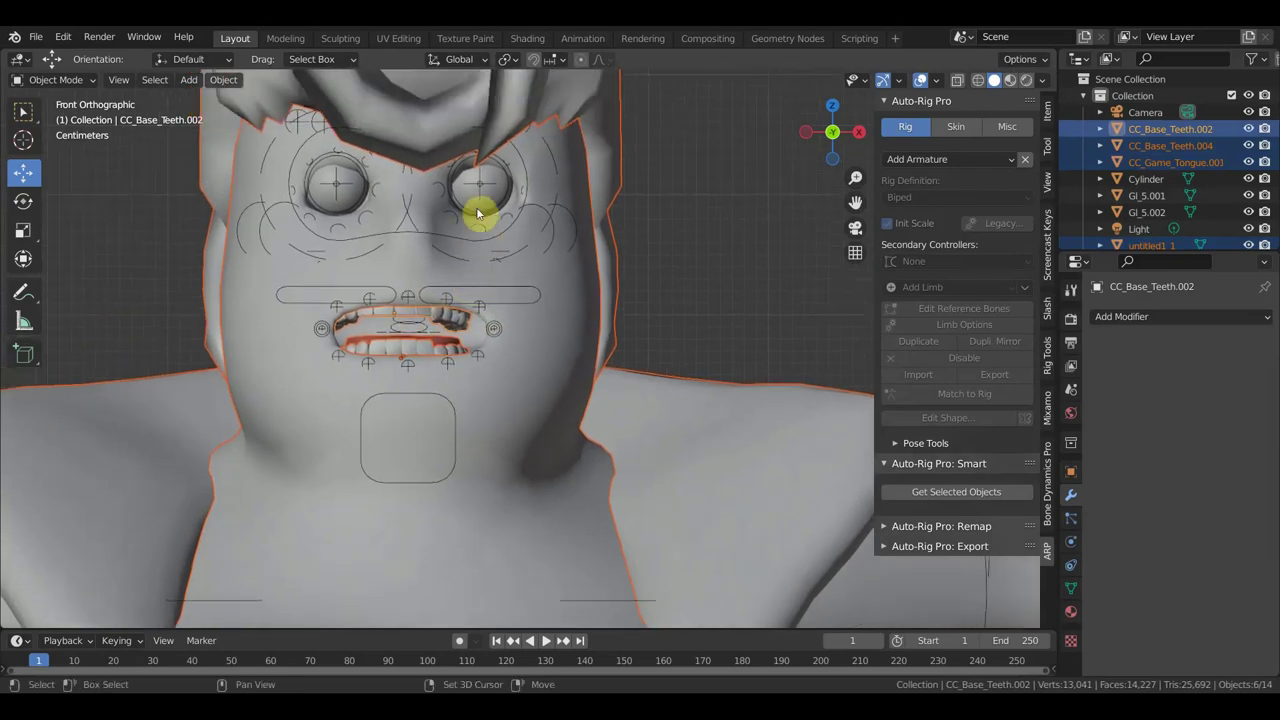
shift+click(472, 201)
shift+click(352, 201)
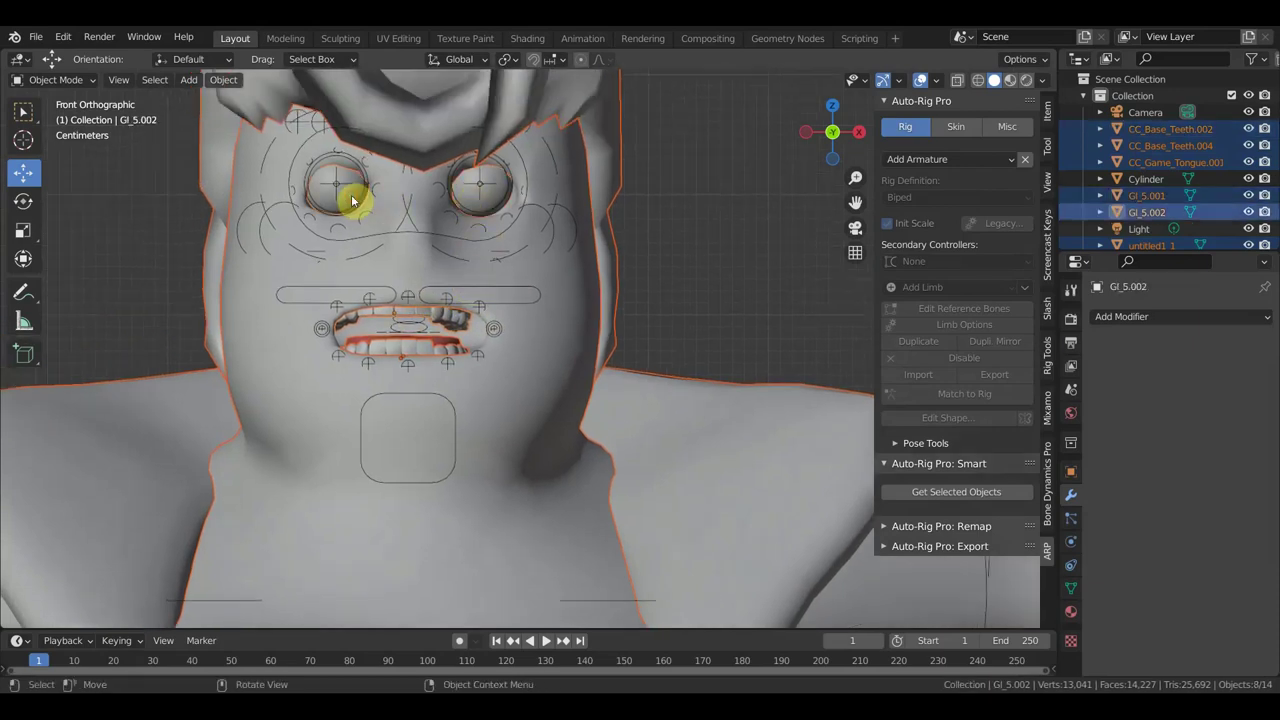
scroll(352, 200, down, 5)
shift+middle_drag(507, 290, 508, 206)
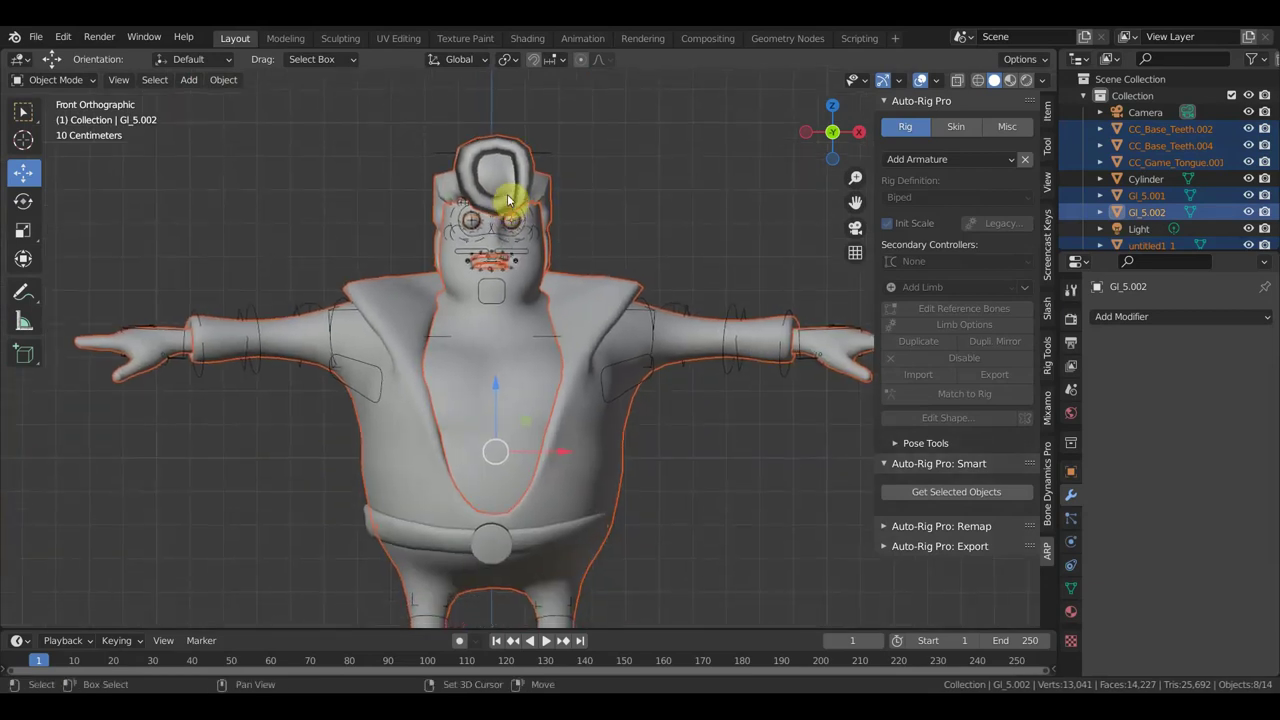
click(256, 310)
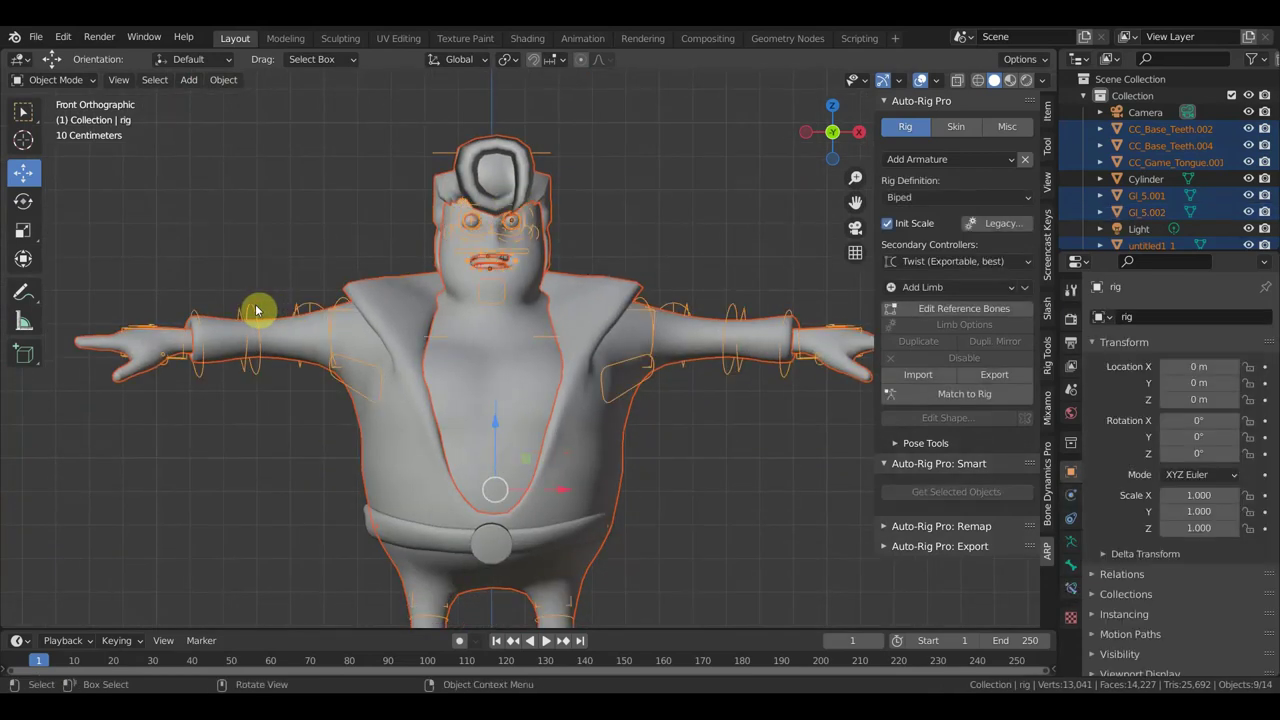
Bind the selected meshes to the rig from the Auto-Rig Pro Skin tab
click(913, 397)
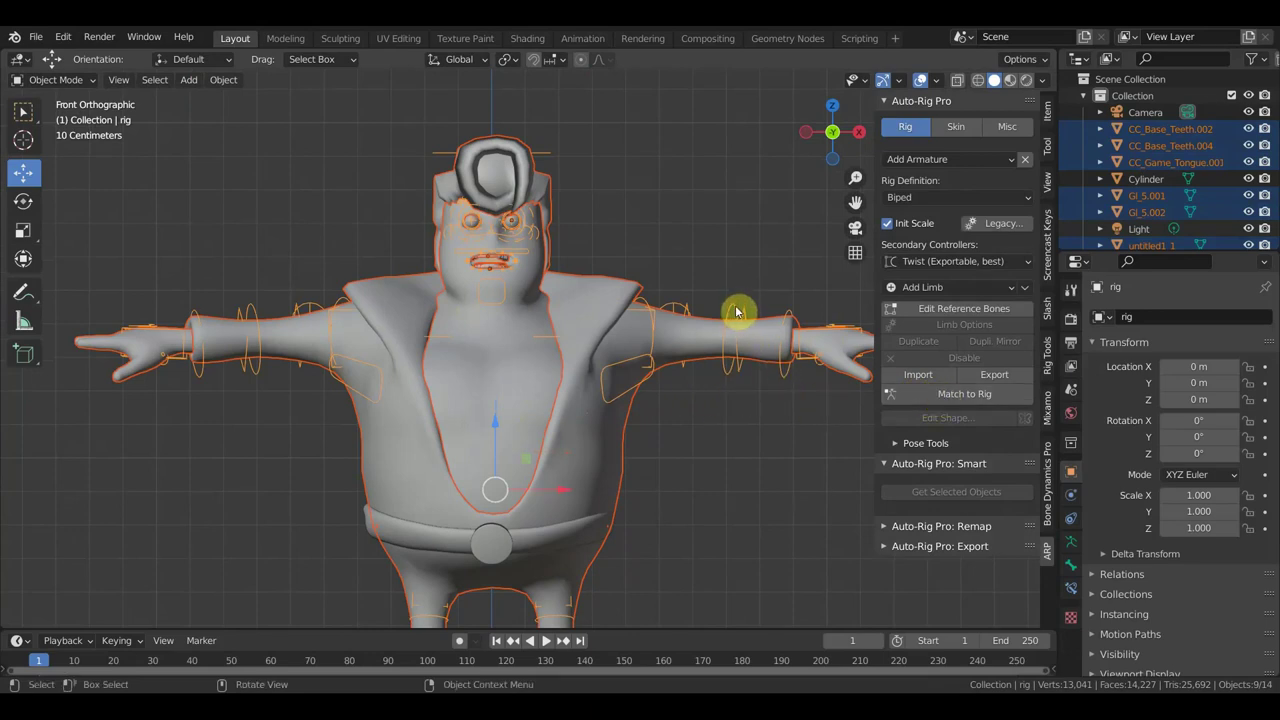
click(944, 397)
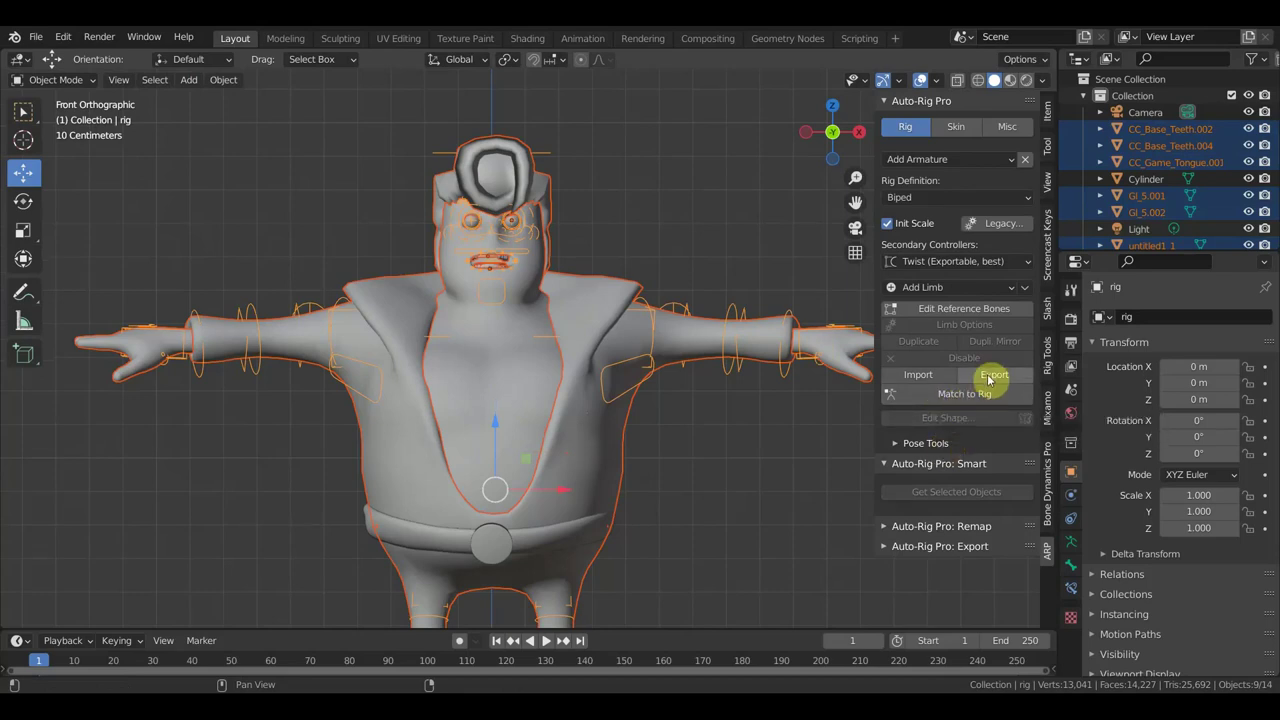
click(958, 127)
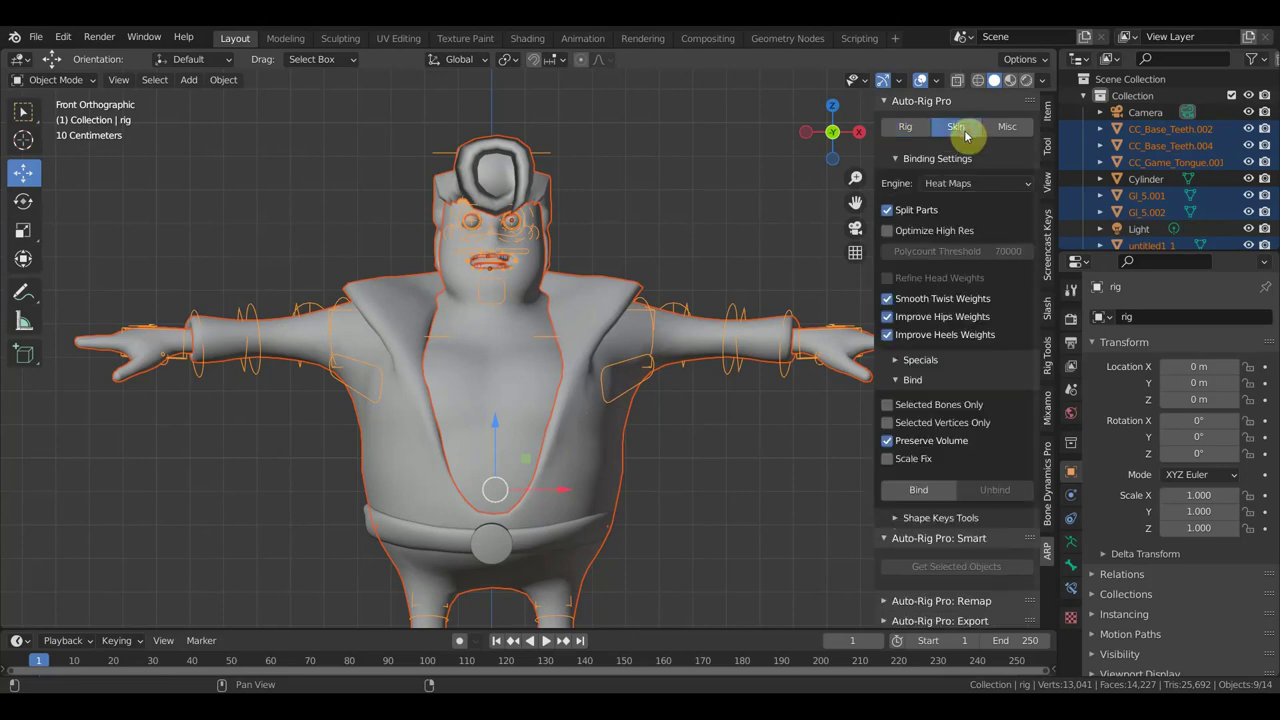
click(919, 490)
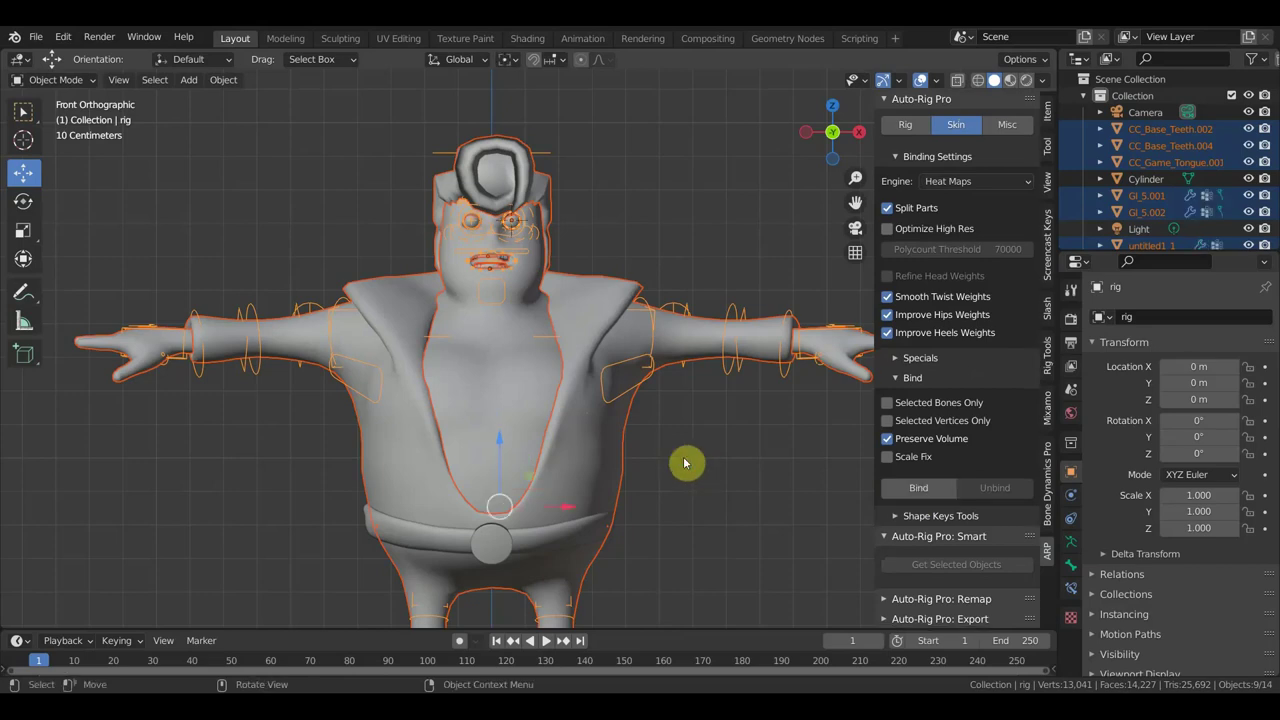
Deselect the meshes so only the rig remains selected
scroll(686, 462, down, 2)
scroll(690, 462, down, 1)
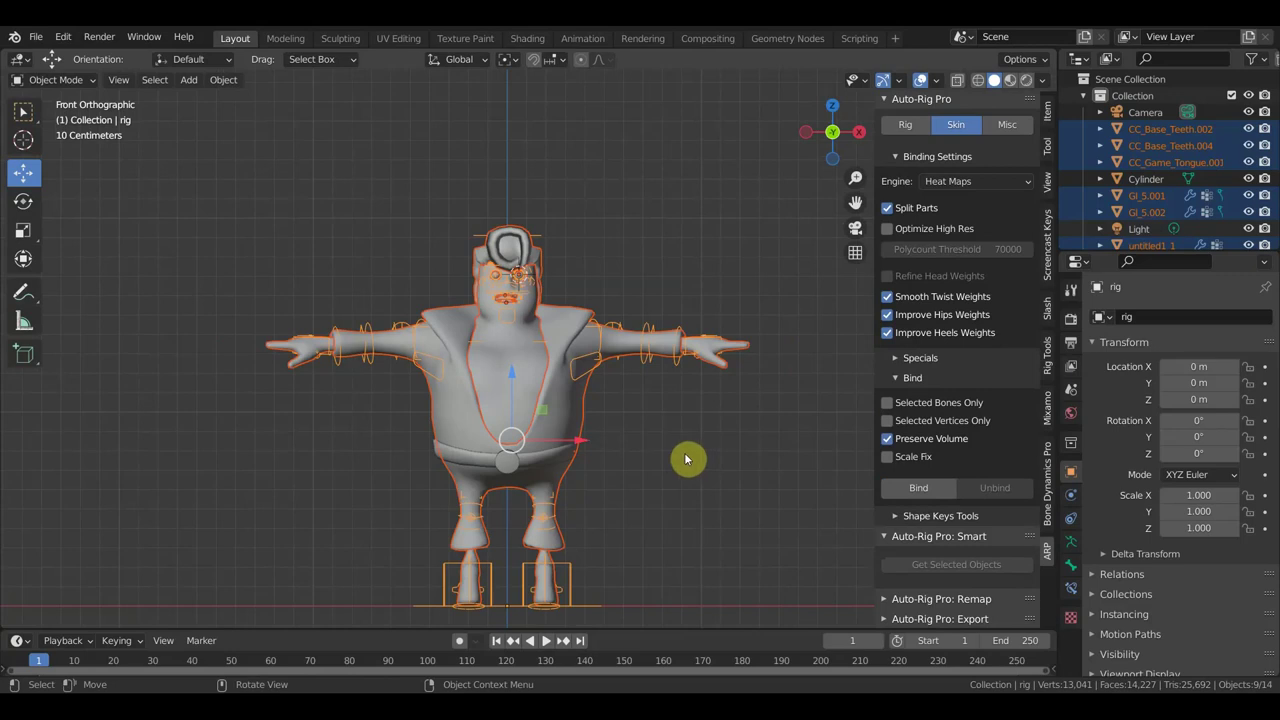
scroll(686, 460, up, 2)
scroll(682, 410, up, 1)
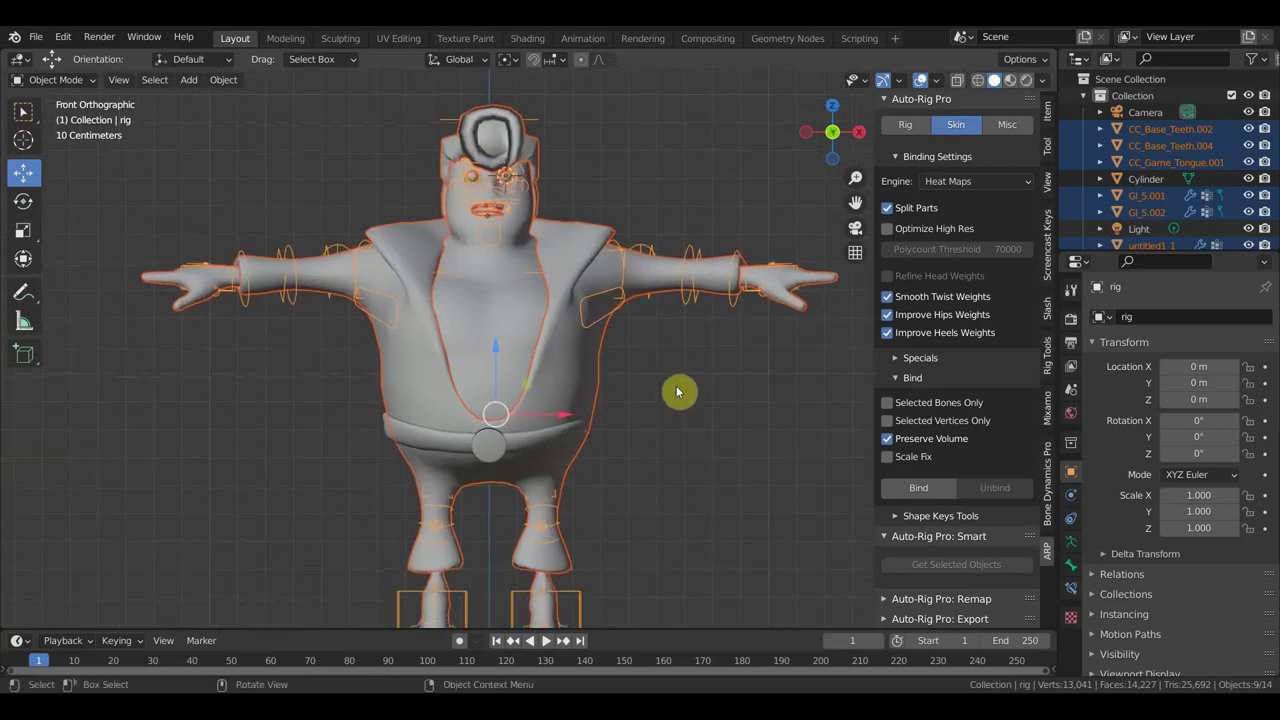
click(286, 250)
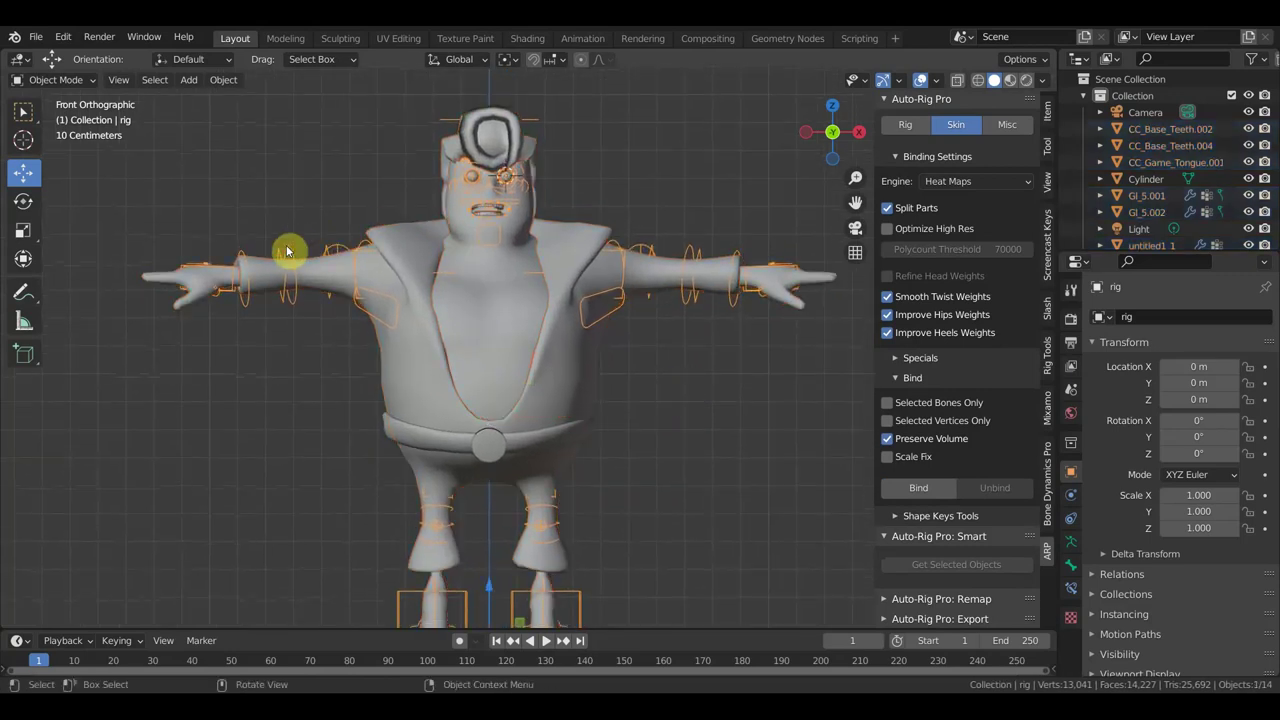
click(50, 80)
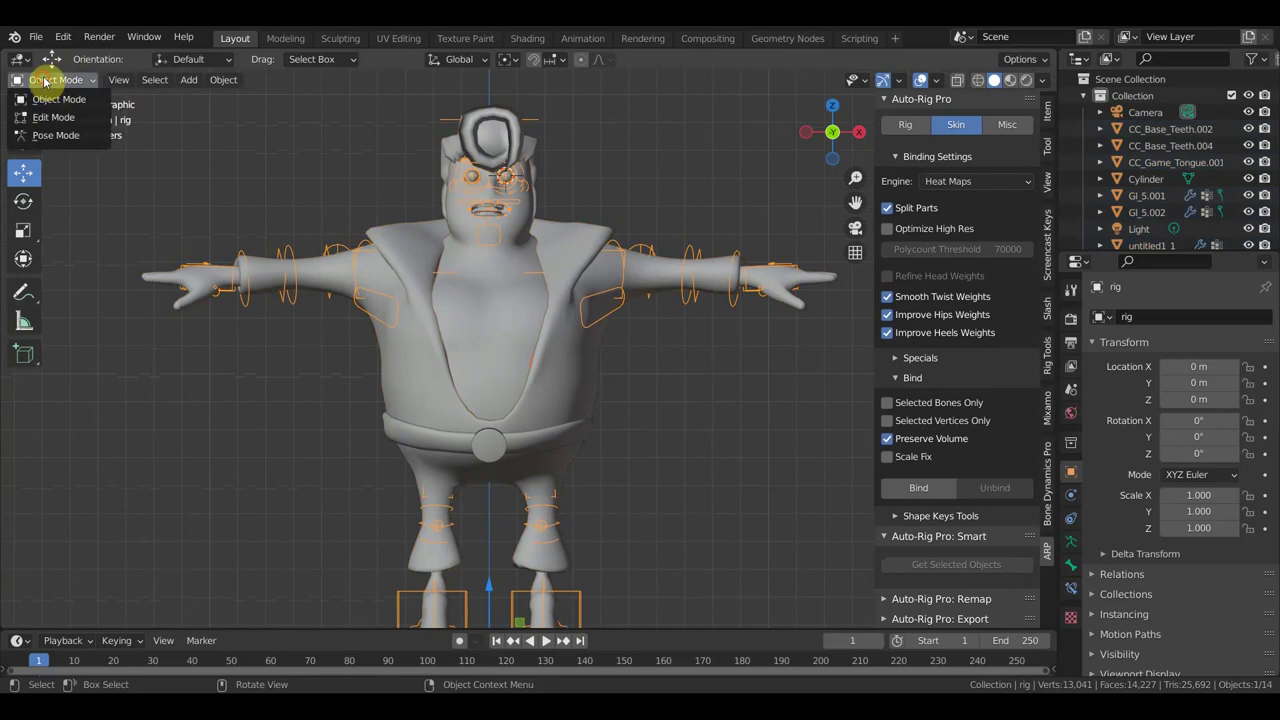
Put the rig in Pose Mode and enable In Front in its armature viewport display
click(55, 135)
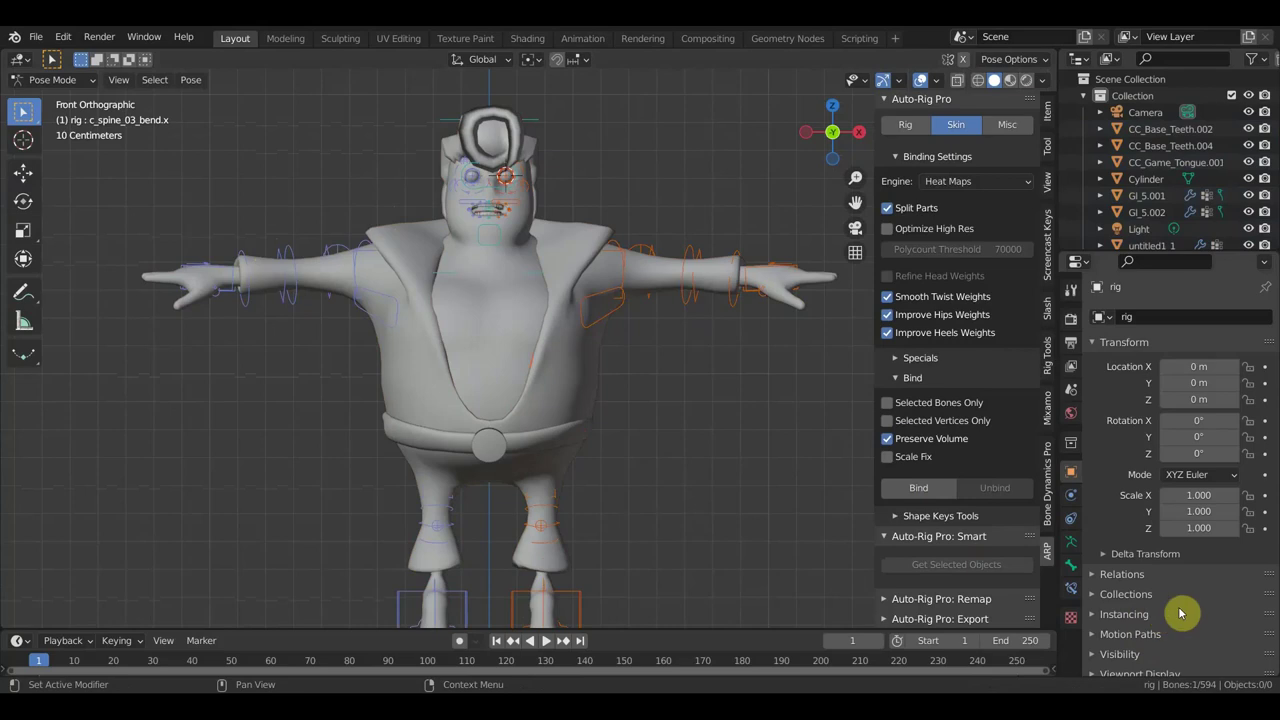
click(1070, 541)
click(1150, 545)
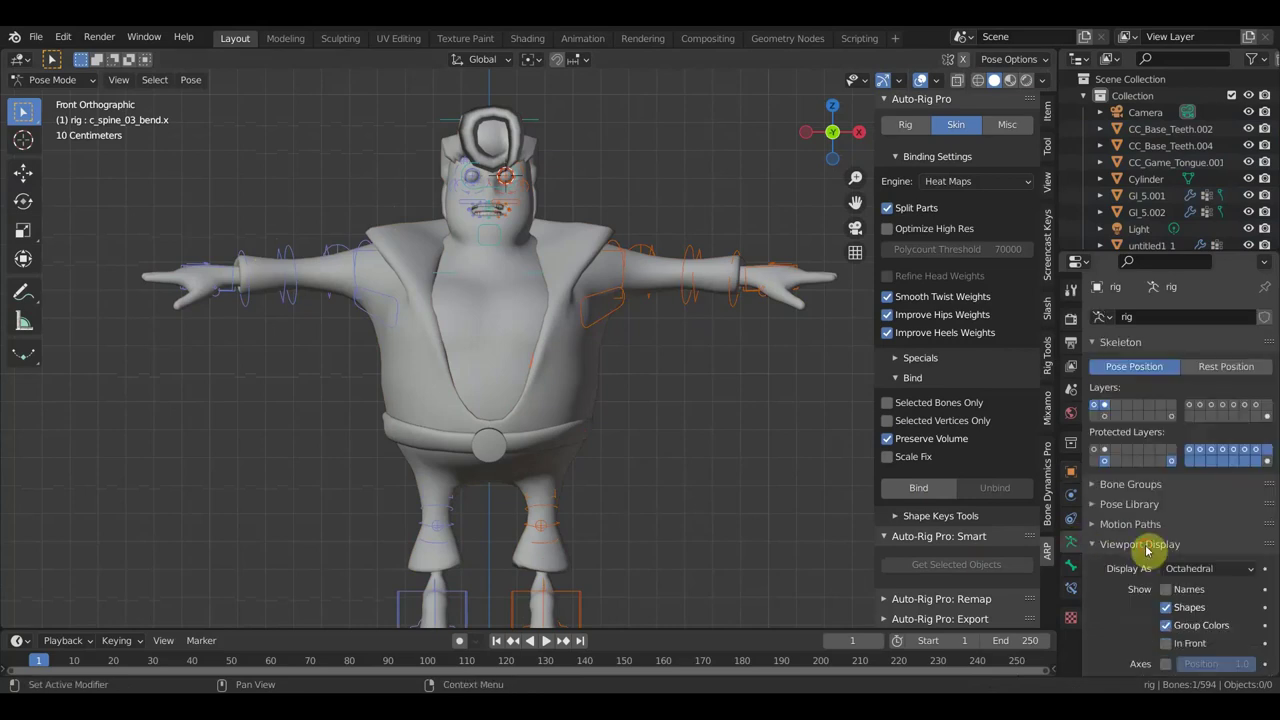
click(1166, 643)
scroll(650, 472, down, 1)
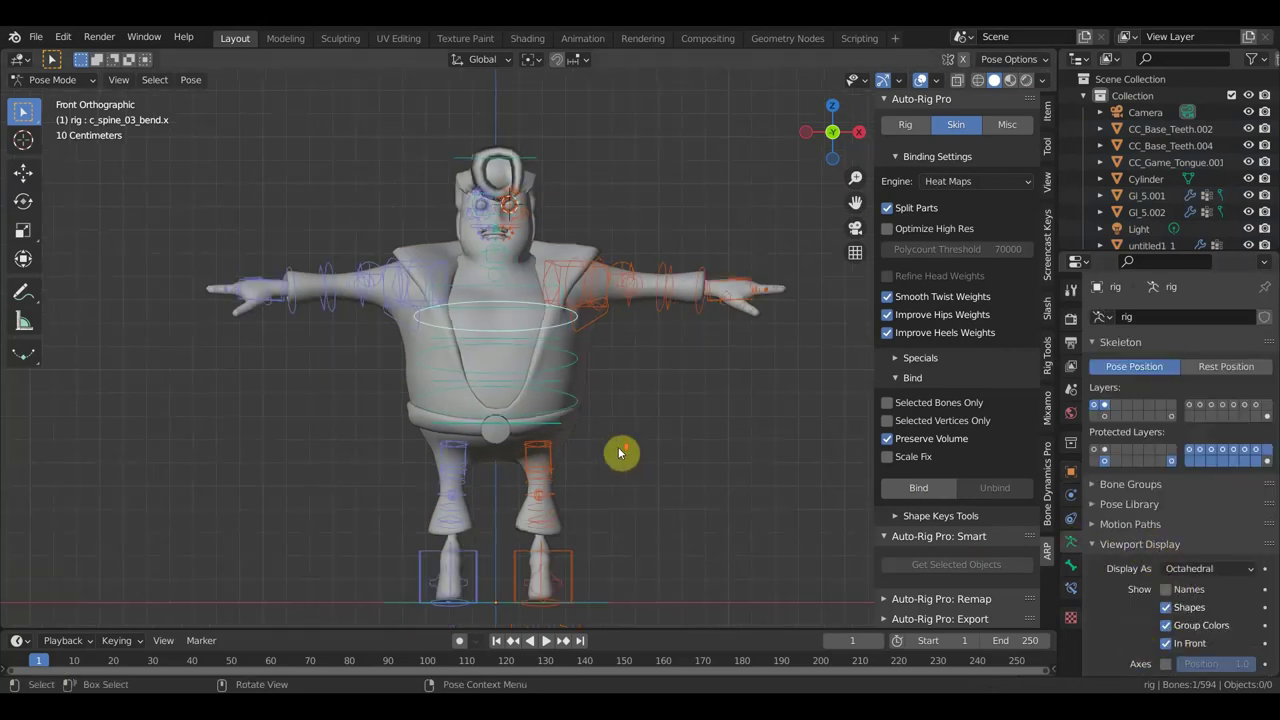
Test-move the left foot IK control from the right-side view, then undo it back to rest
mouse_move(651, 451)
middle_down()
mouse_move(597, 457)
mouse_move(483, 537)
middle_up()
mouse_move(510, 470)
middle_down()
mouse_move(577, 397)
mouse_move(563, 403)
middle_up()
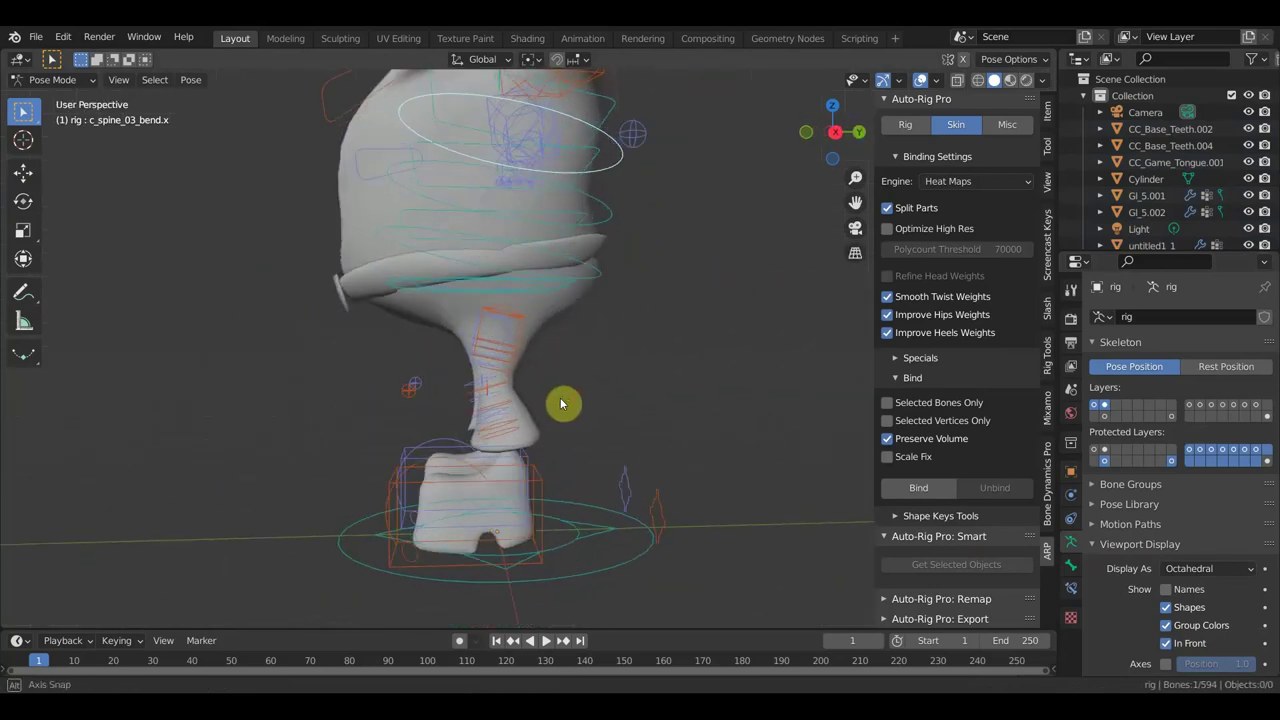
click(540, 513)
key(KP_3)
key(g)
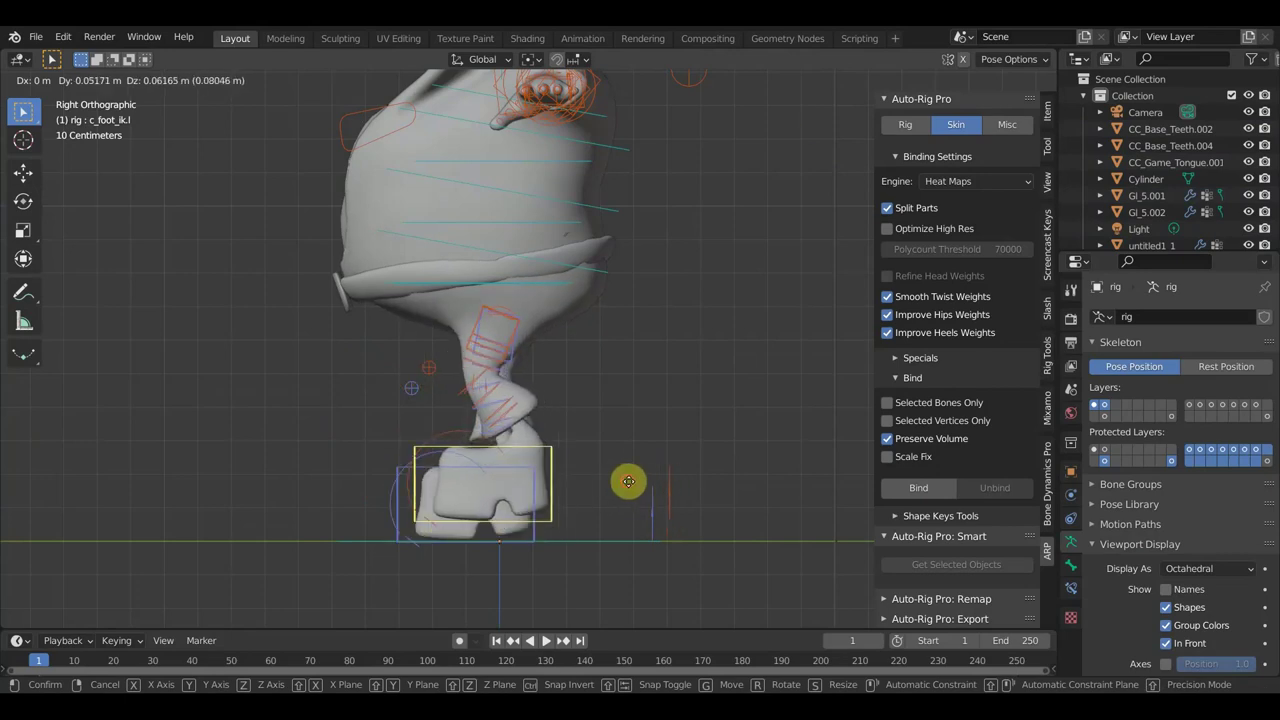
click(628, 482)
key(ctrl+z)
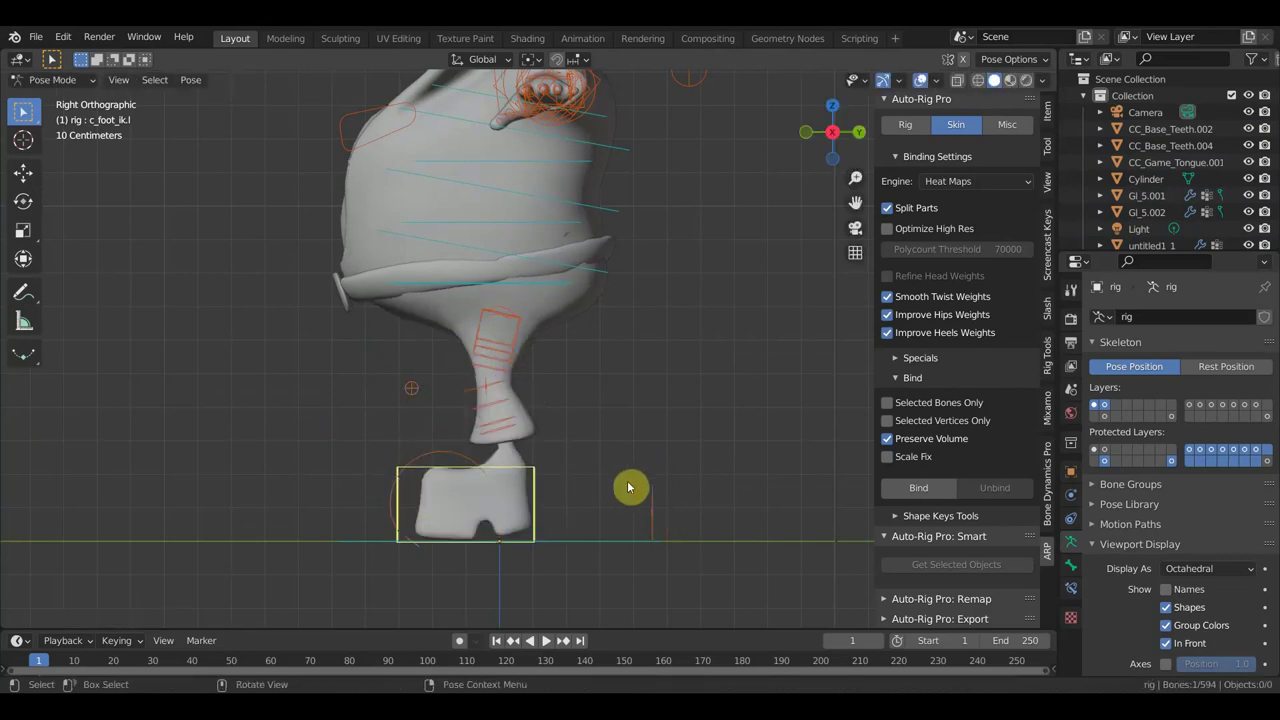
mouse_move(628, 487)
middle_down()
mouse_move(771, 506)
mouse_move(717, 506)
mouse_move(652, 455)
middle_up()
scroll(652, 455, down, 3)
In Object Mode, bind the Cylinder belt to the rig as well
click(55, 80)
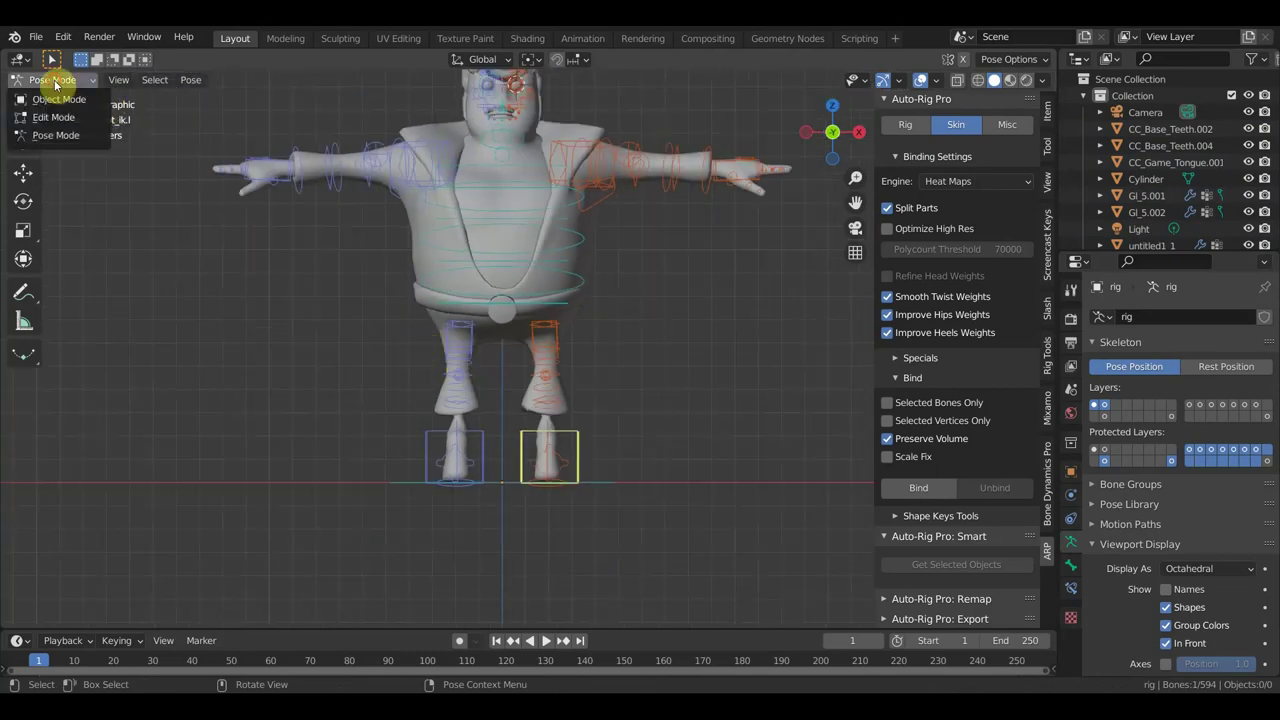
click(59, 99)
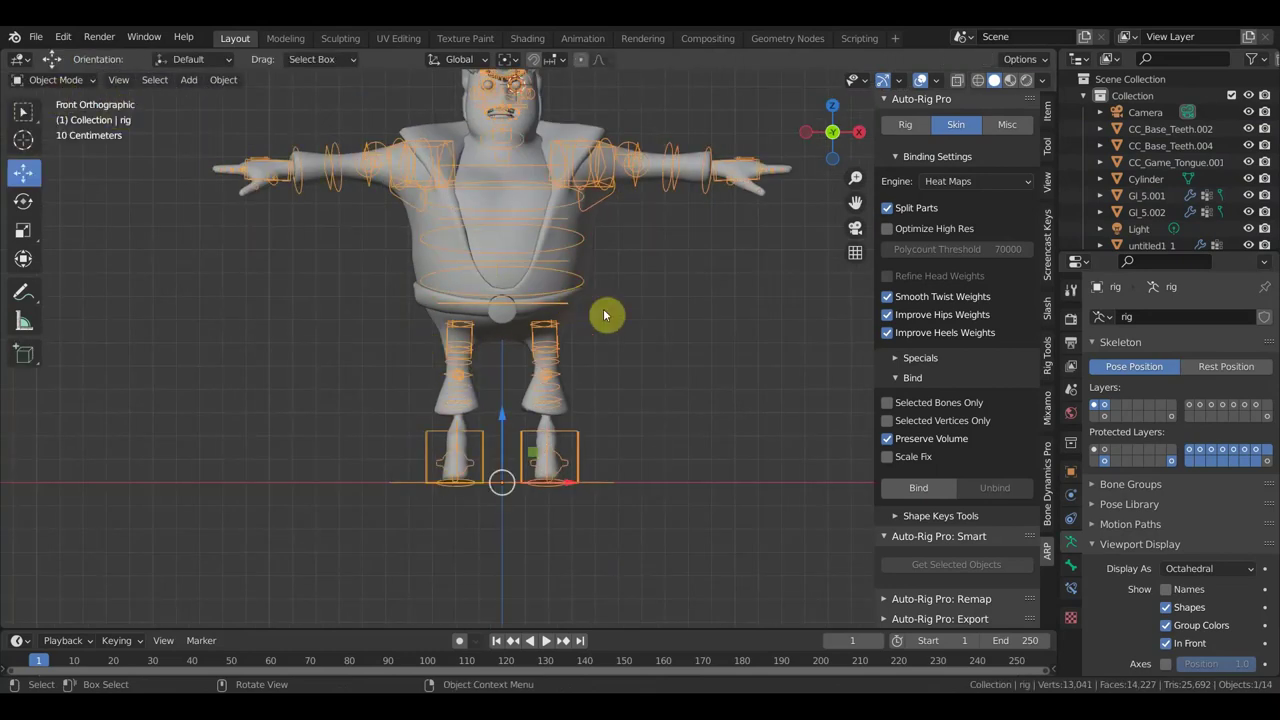
shift+middle_drag(628, 366, 611, 442)
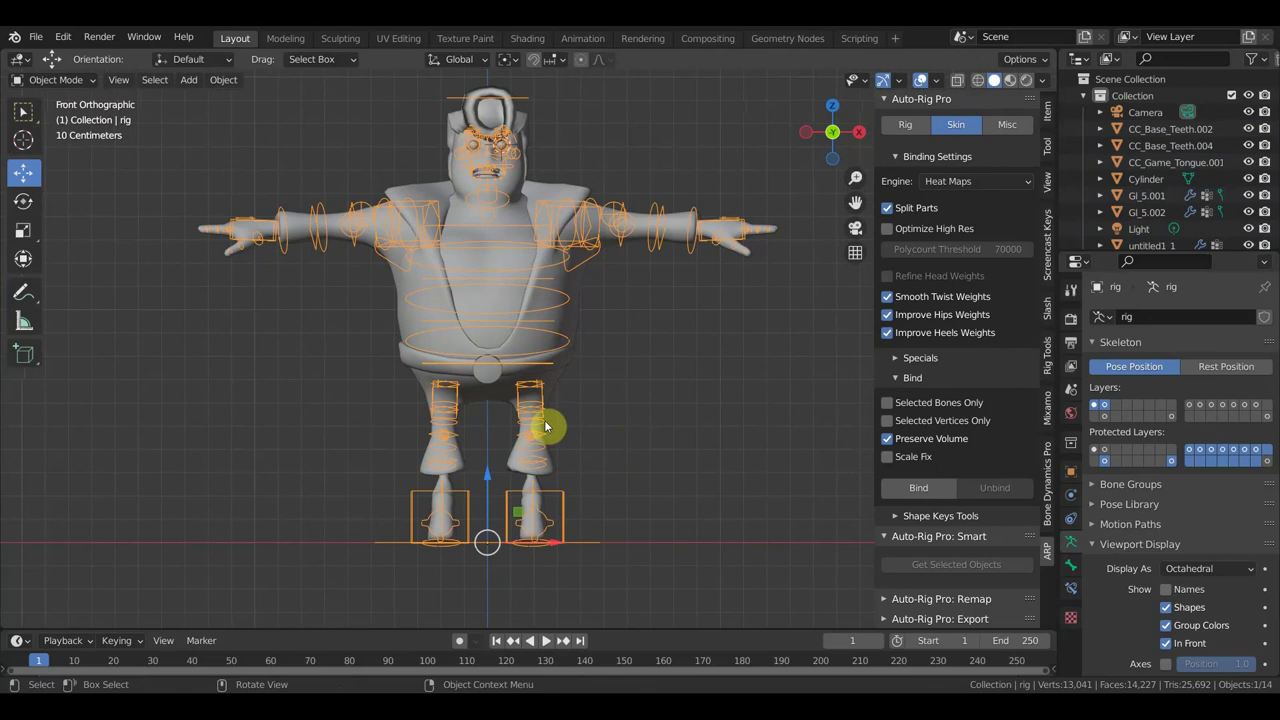
click(407, 365)
shift+click(495, 381)
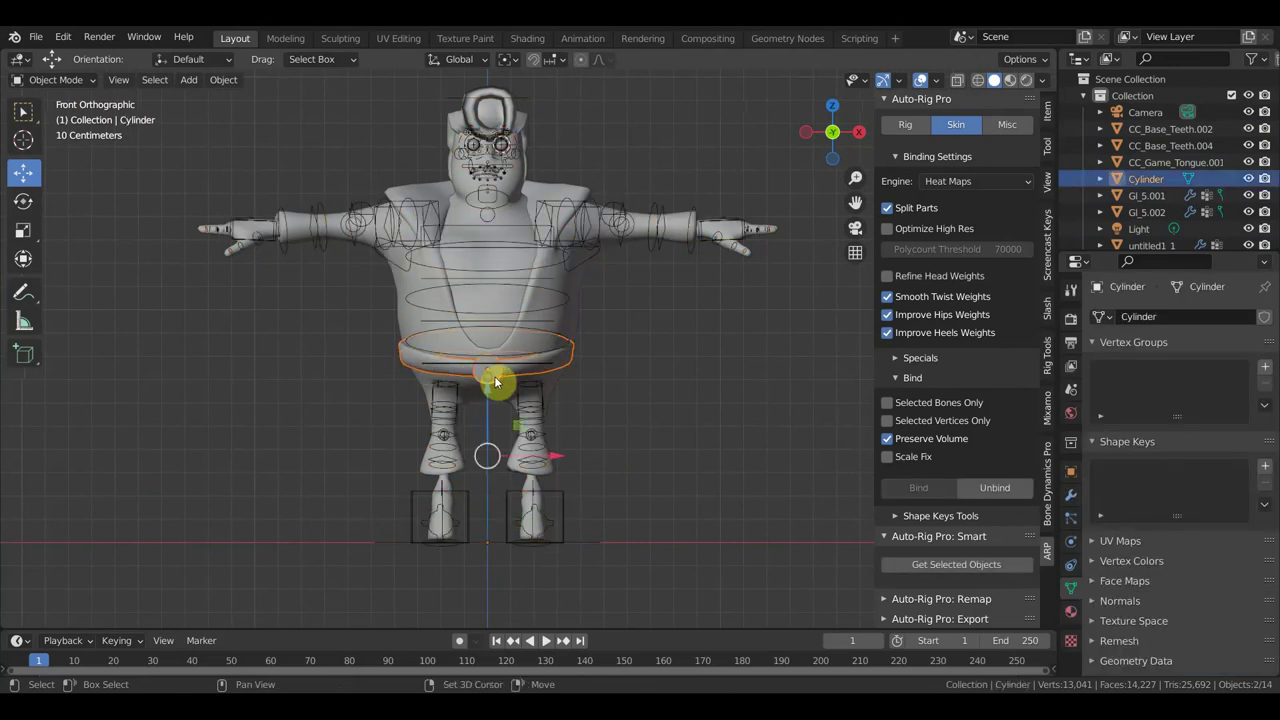
shift+click(565, 307)
click(929, 490)
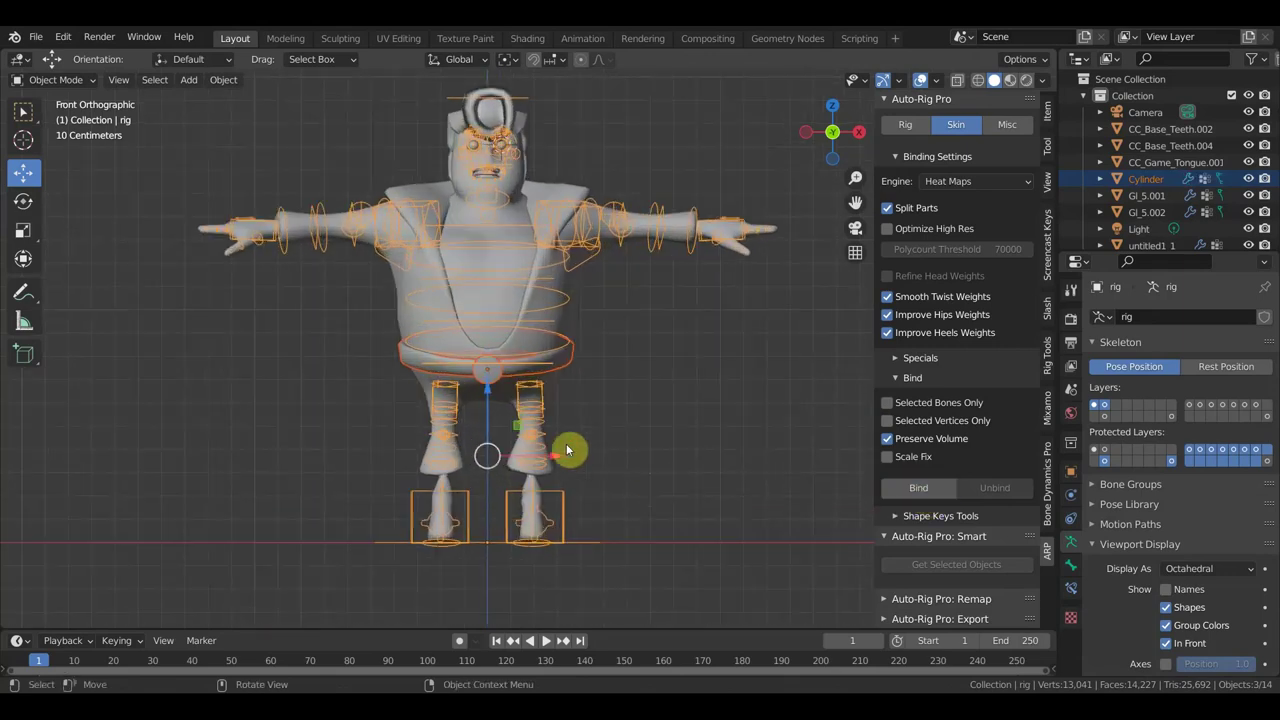
Deselect the belt, switch the rig to Pose Mode and select the right foot control
click(23, 110)
click(466, 500)
click(55, 79)
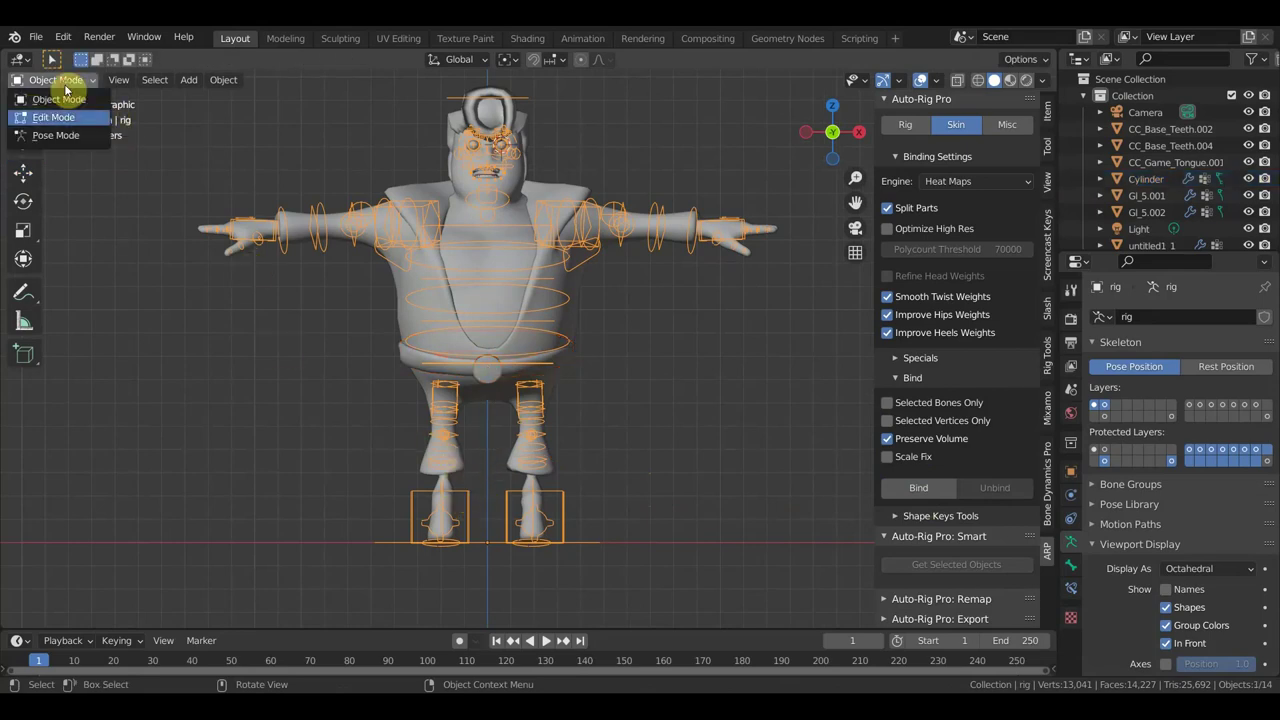
click(62, 136)
mouse_move(590, 323)
middle_down()
mouse_move(608, 362)
mouse_move(457, 375)
mouse_move(517, 483)
middle_up()
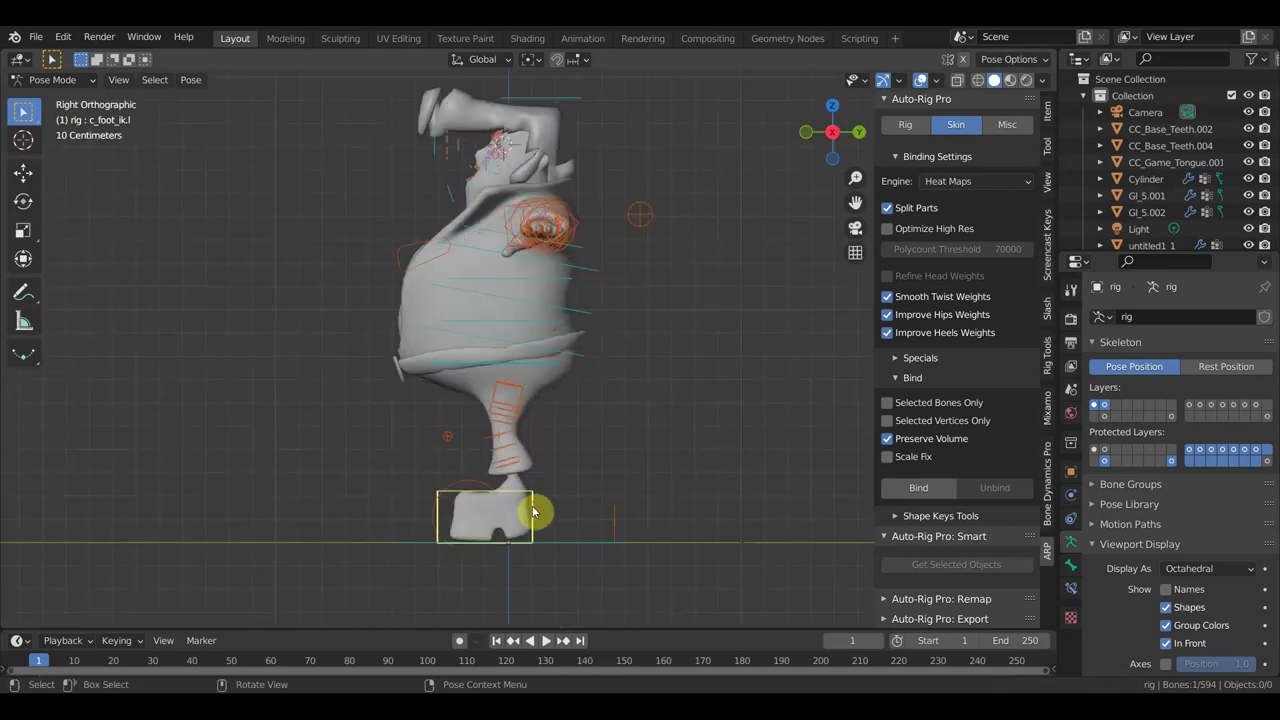
click(533, 512)
Move the foot IK control twice, undoing each move to restore the rest pose
key(g)
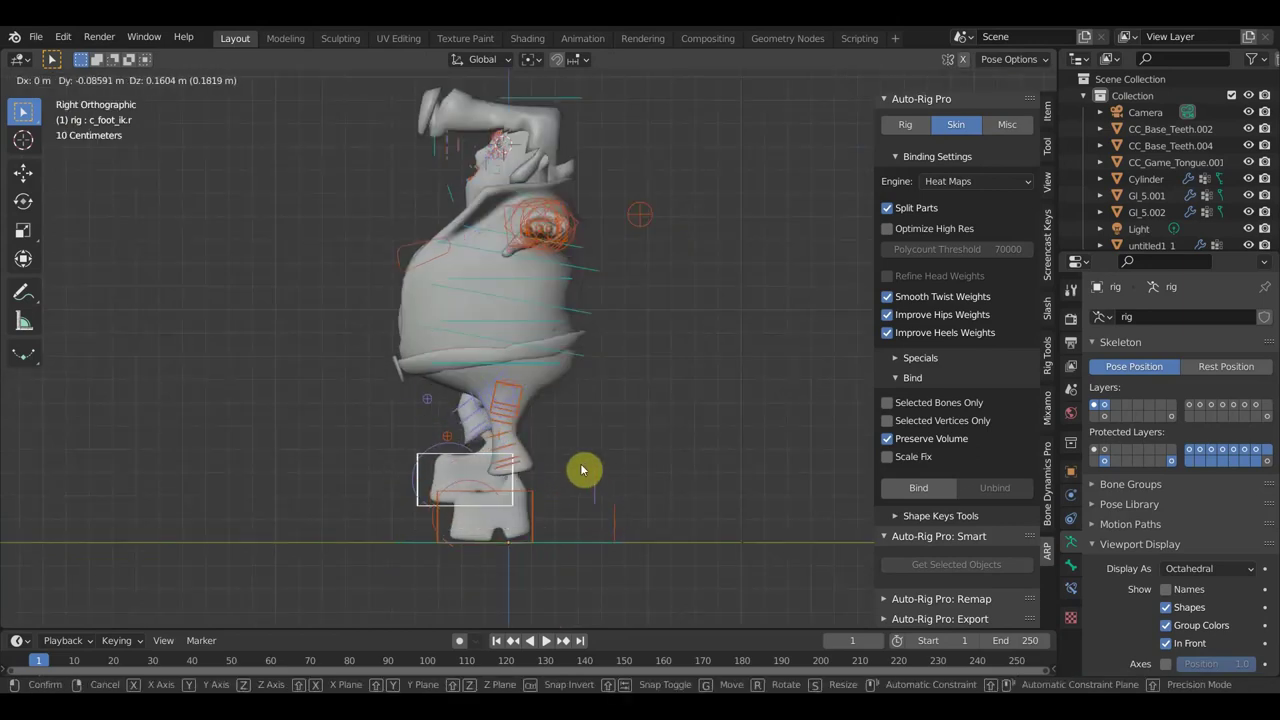
click(591, 481)
key(ctrl+z)
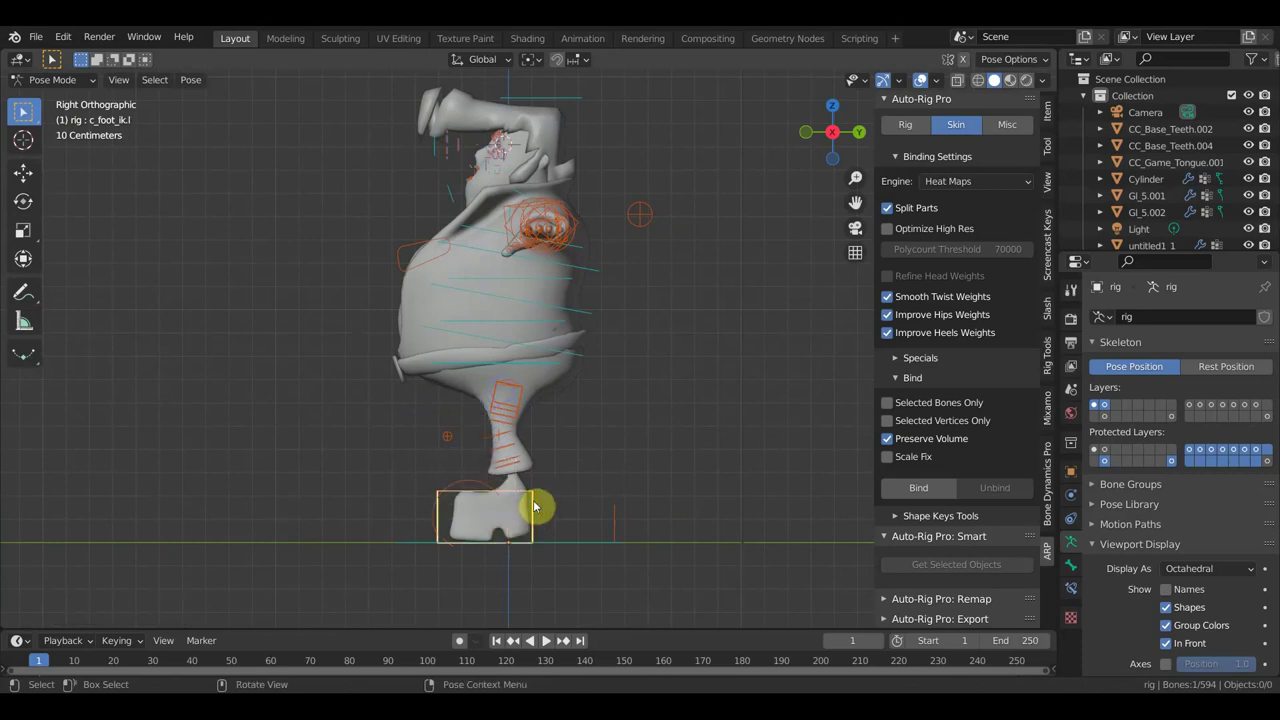
key(g)
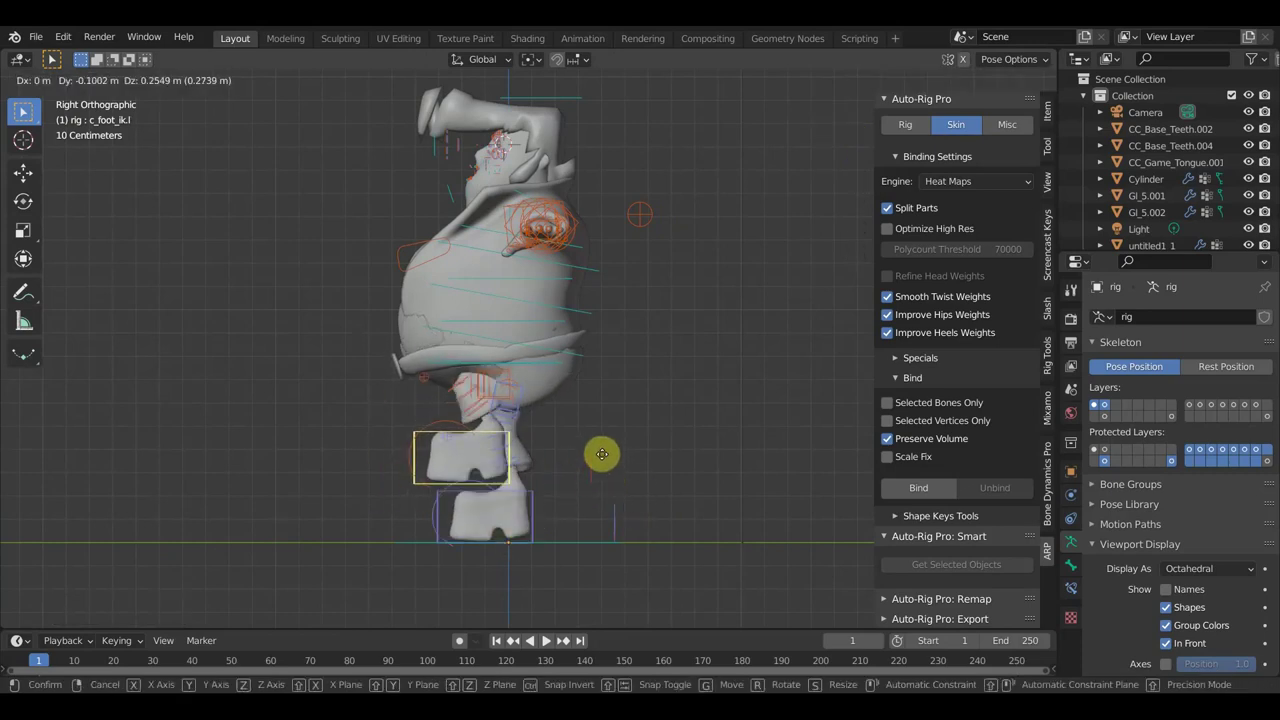
click(632, 511)
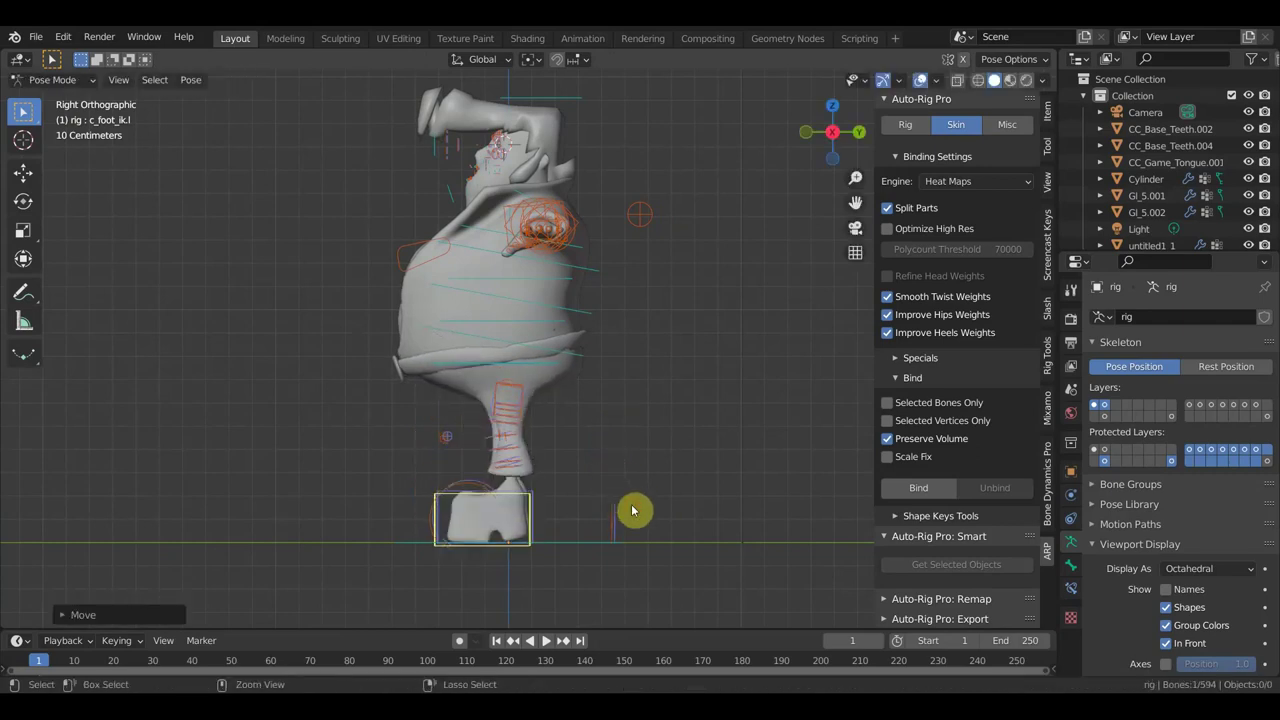
key(ctrl+z)
scroll(632, 490, up, 1)
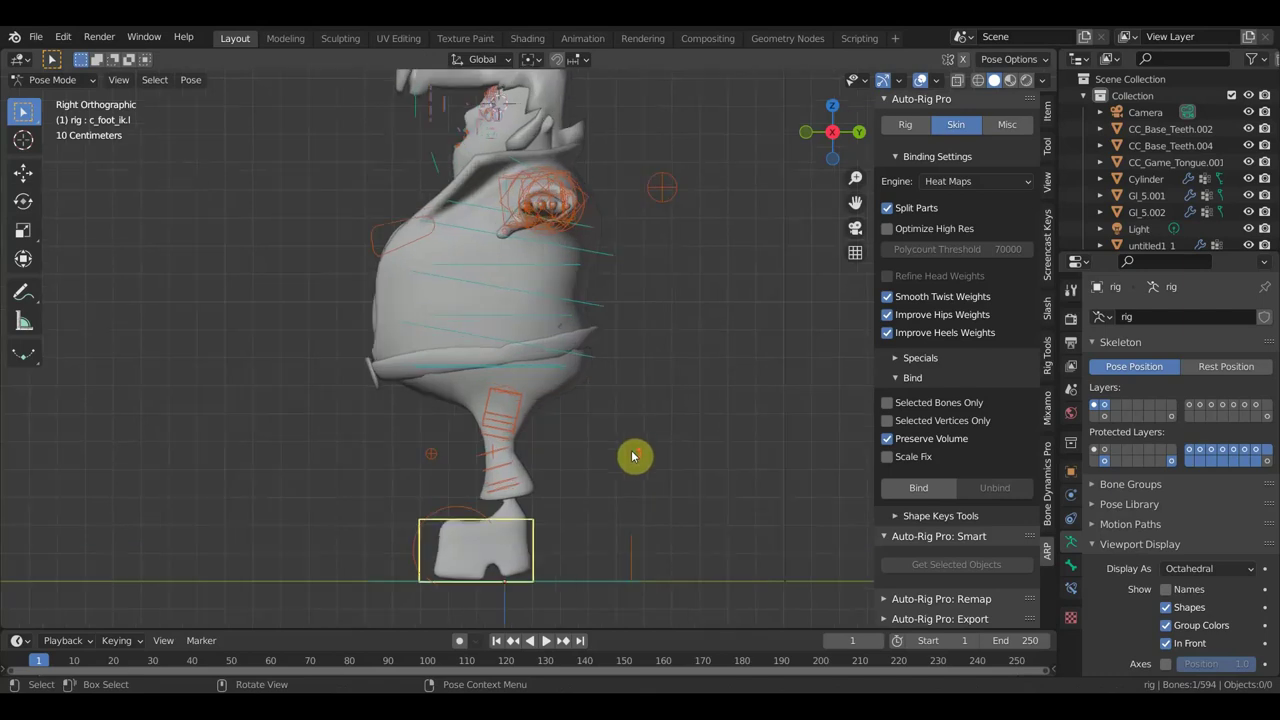
scroll(654, 423, down, 1)
mouse_move(654, 421)
shift+middle_down()
mouse_move(672, 477)
mouse_move(766, 506)
mouse_move(820, 500)
mouse_move(697, 466)
mouse_move(752, 473)
mouse_move(743, 434)
shift+middle_up()
Frame the head and select the c_eye_target.x control
scroll(736, 414, up, 2)
scroll(736, 414, up, 2)
scroll(736, 414, down, 2)
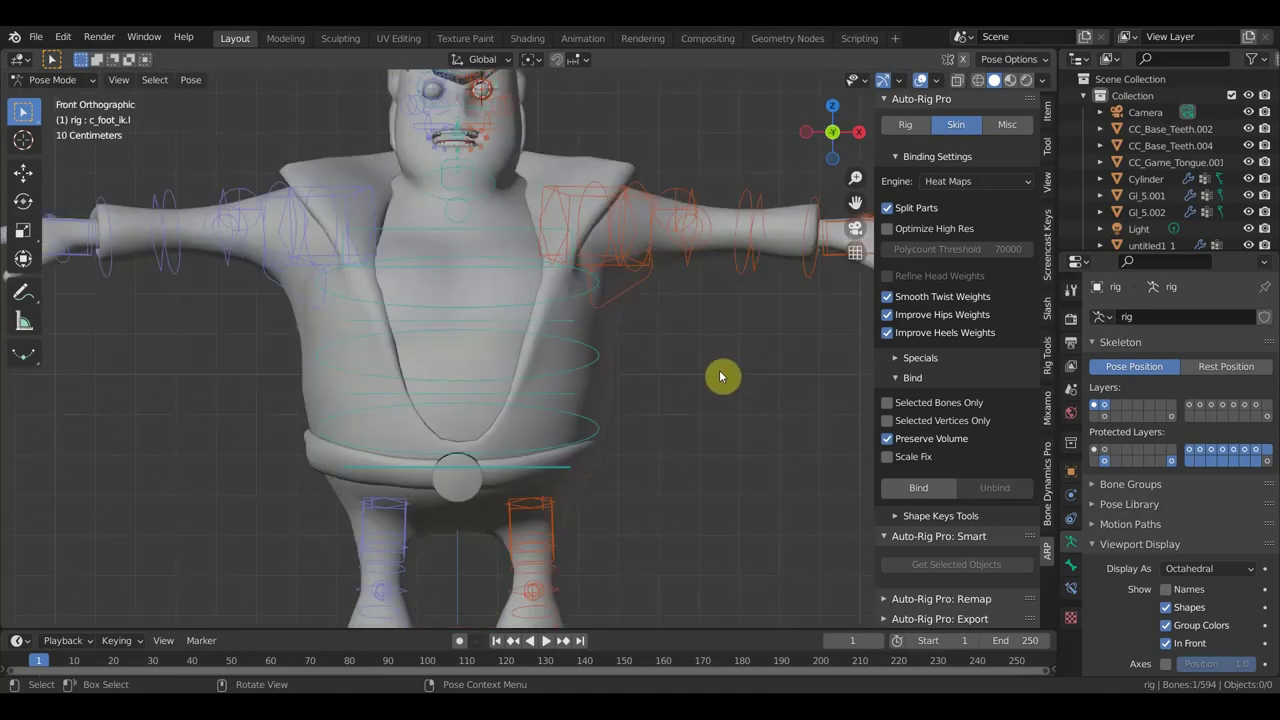
scroll(648, 420, down, 2)
shift+middle_drag(613, 369, 624, 545)
scroll(605, 505, up, 3)
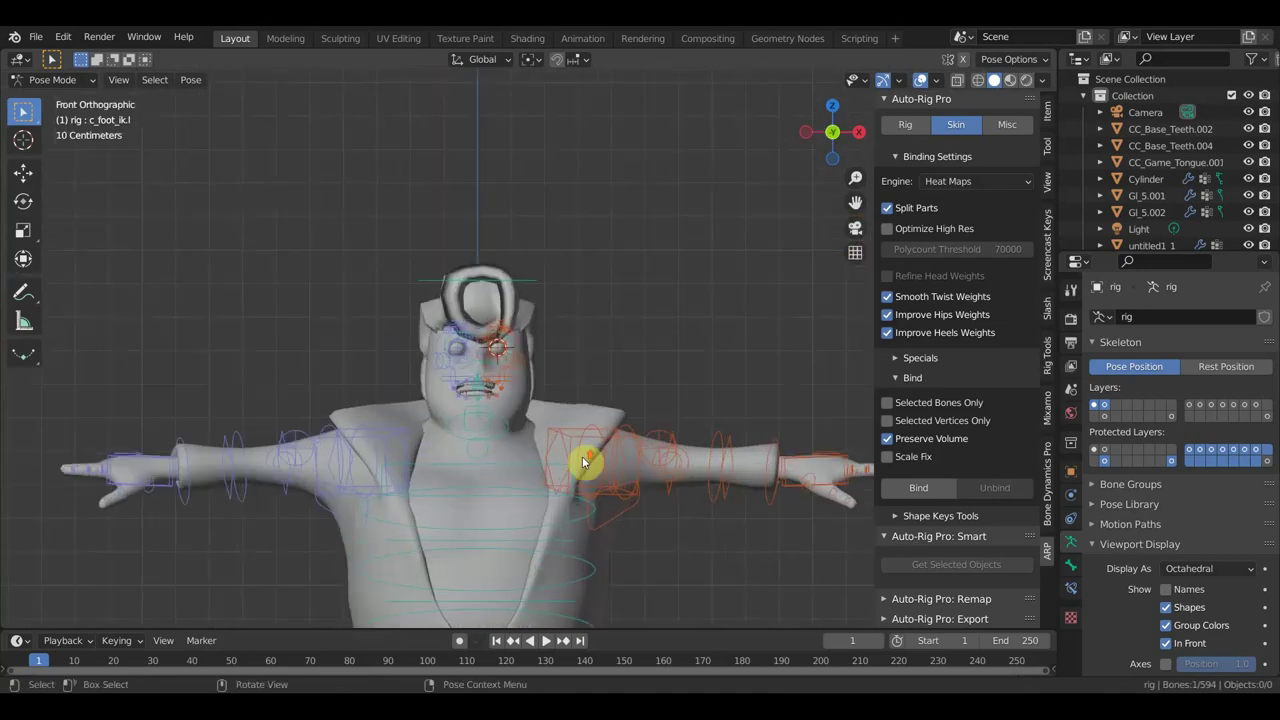
scroll(586, 463, up, 3)
scroll(630, 410, down, 1)
scroll(632, 381, up, 2)
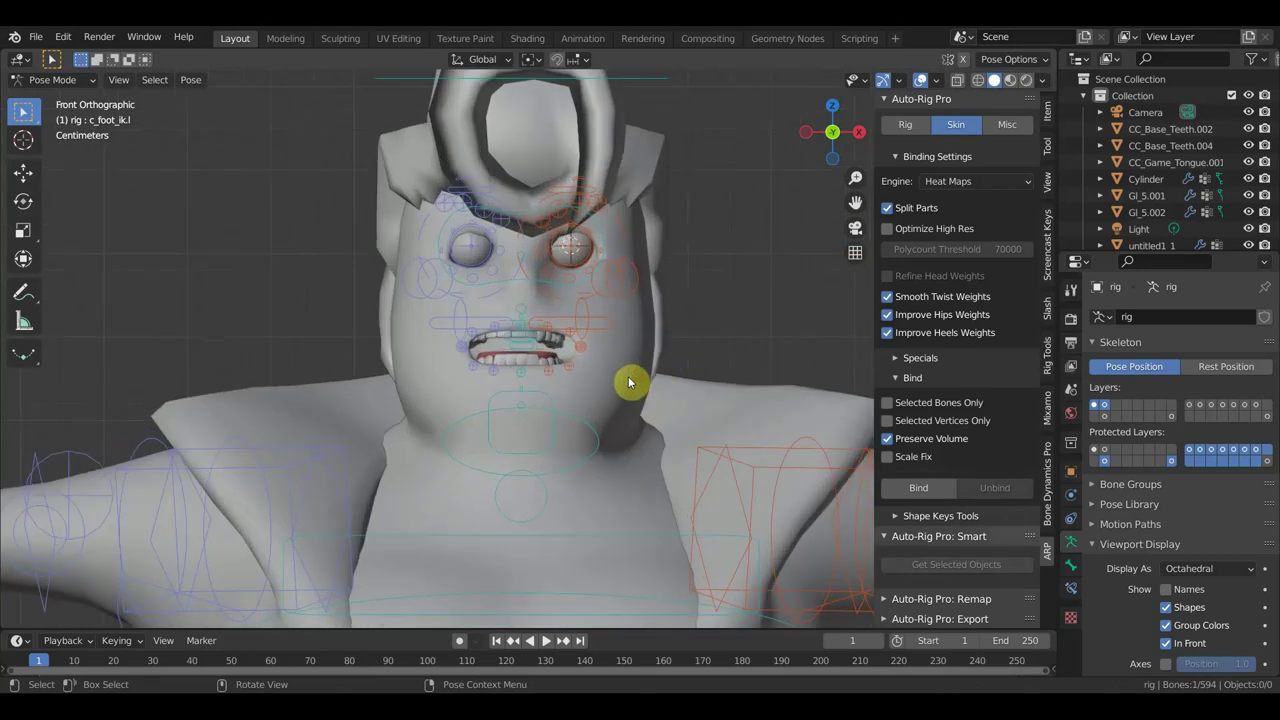
middle_drag(603, 262, 511, 296)
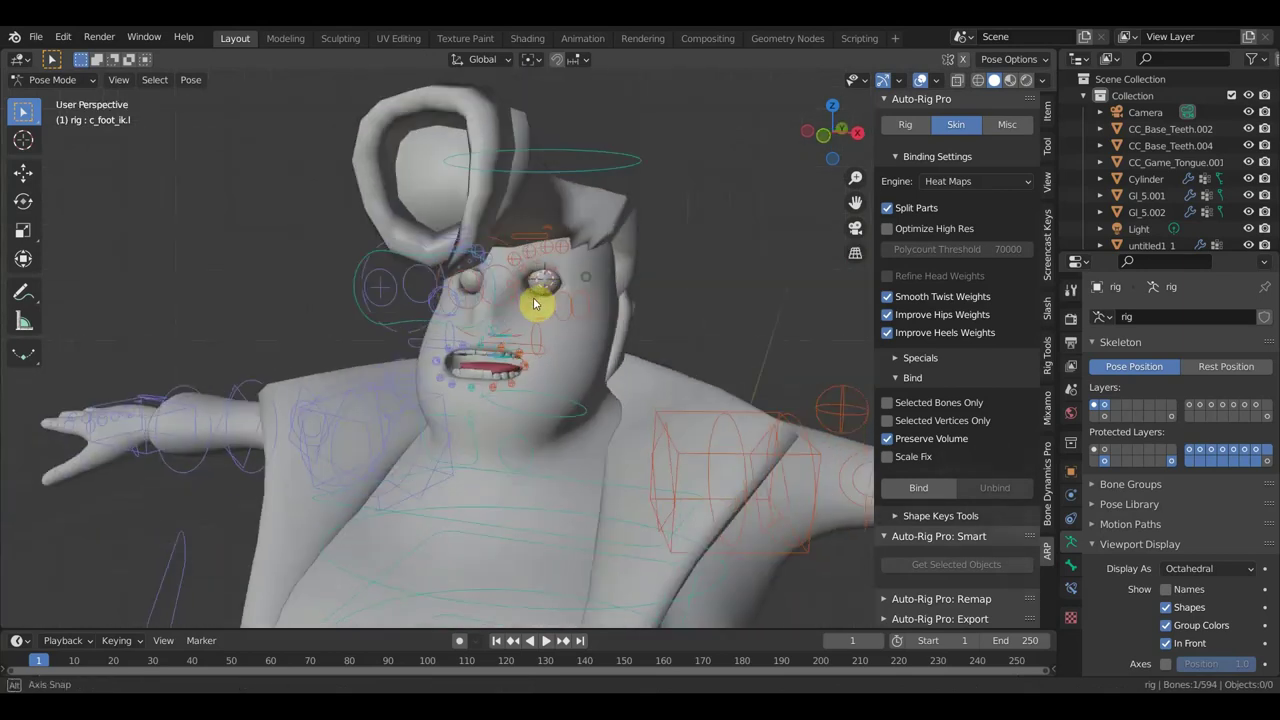
click(430, 272)
middle_drag(457, 290, 556, 296)
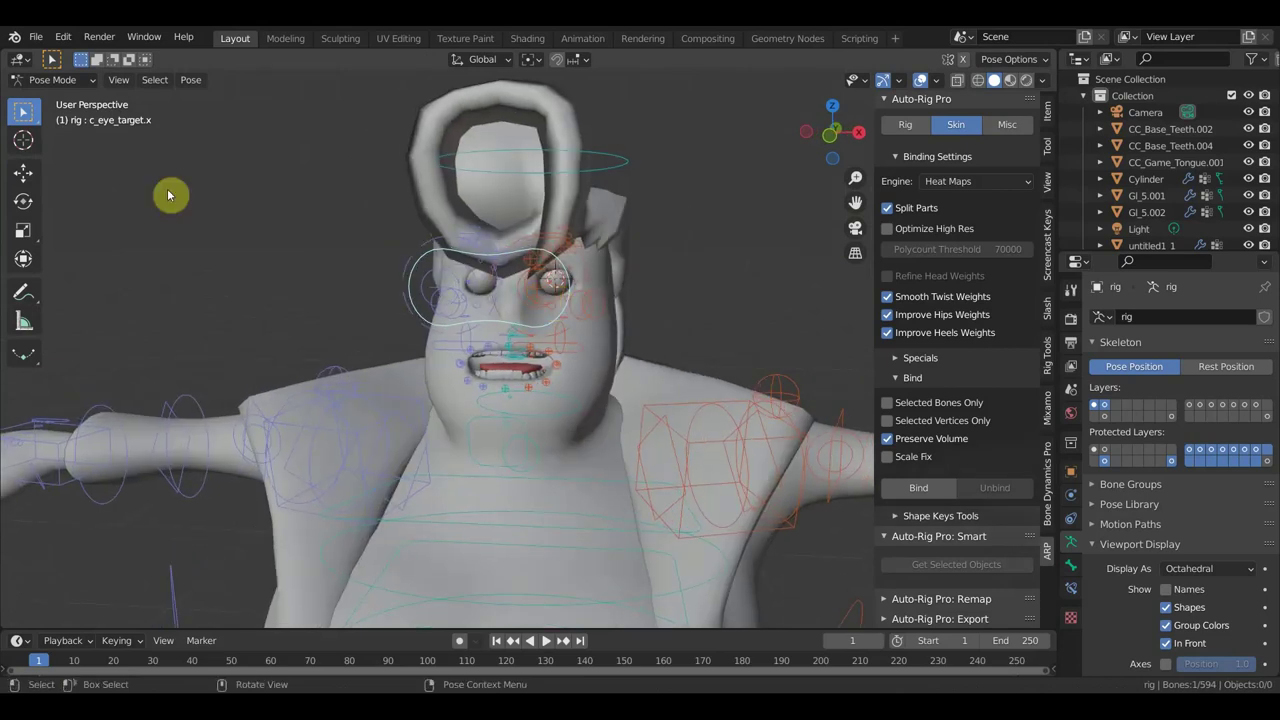
Move the eye target to the right under Material Preview shading, then undo the move
click(23, 172)
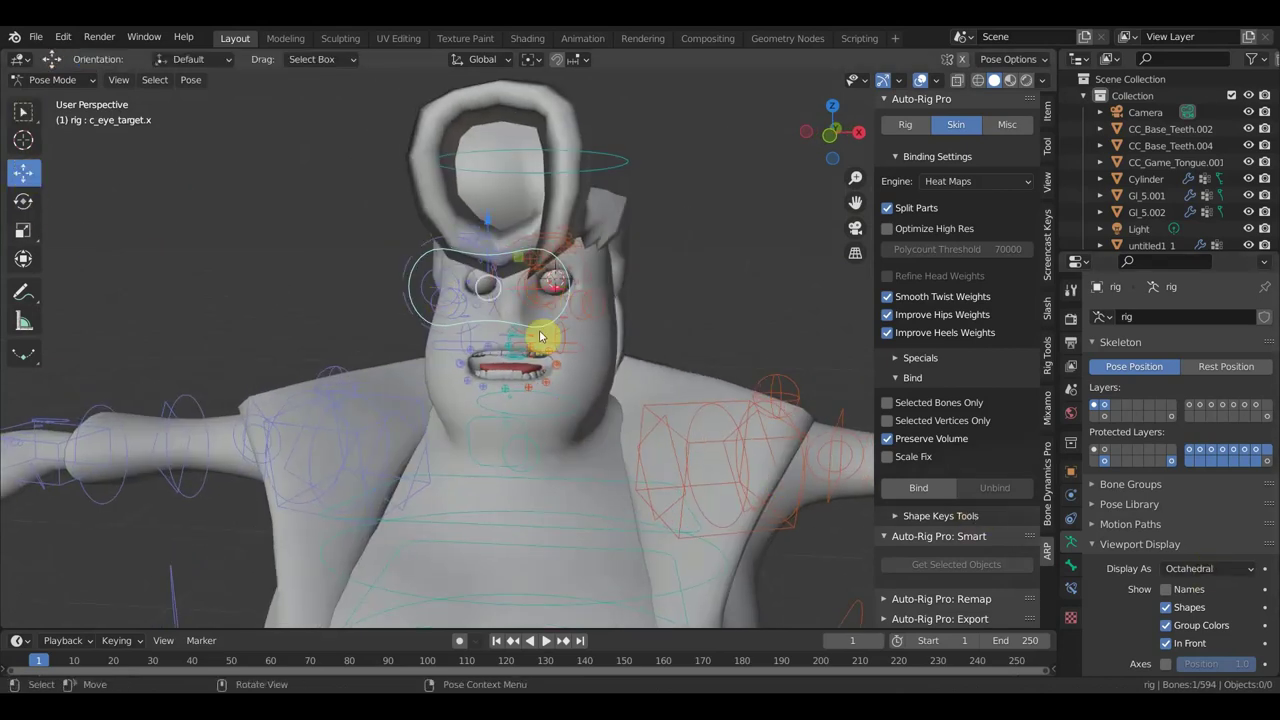
drag(563, 288, 608, 286)
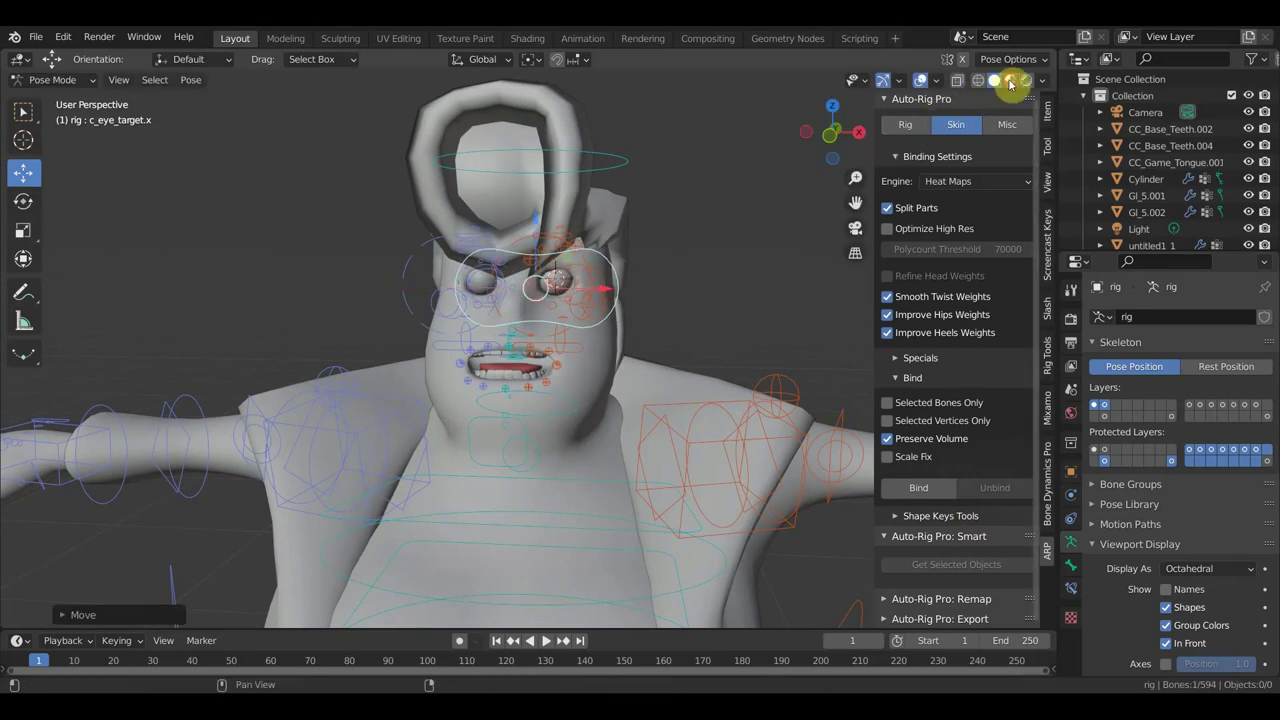
click(1010, 80)
mouse_move(603, 289)
mouse_down()
mouse_move(717, 301)
mouse_move(311, 314)
mouse_move(574, 330)
mouse_up()
scroll(576, 320, up, 1)
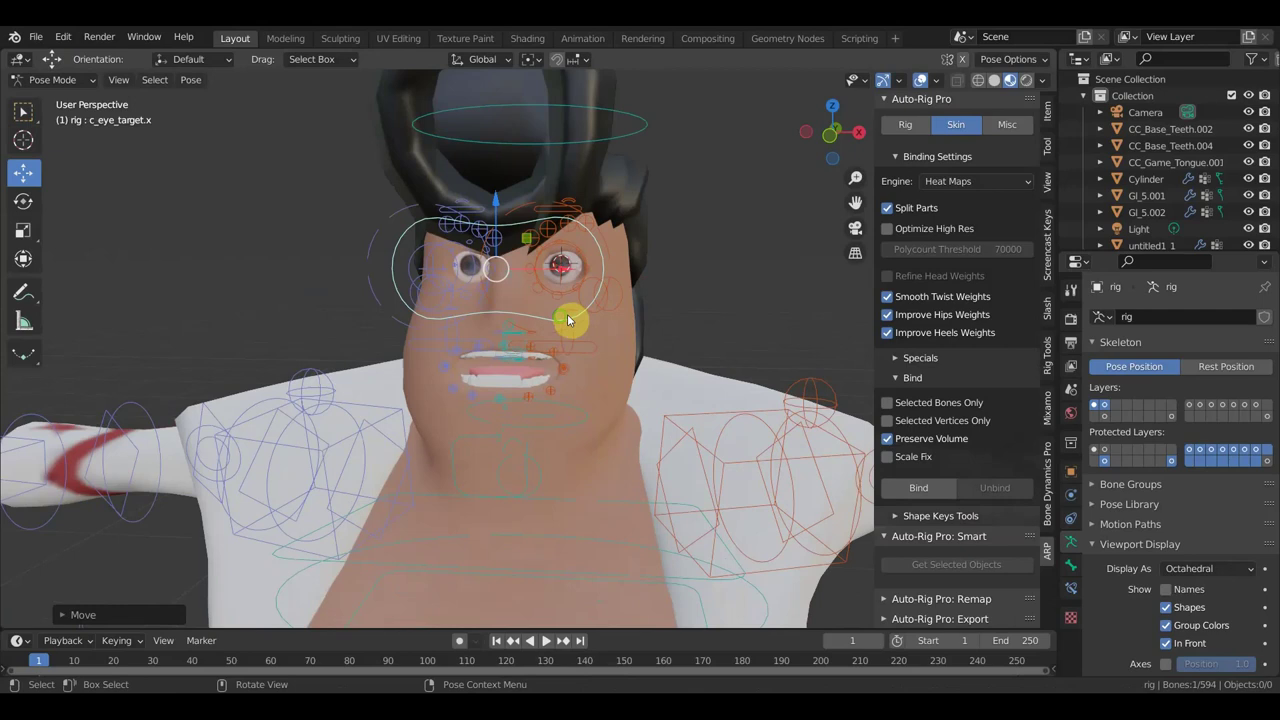
middle_drag(567, 320, 544, 327)
key(ctrl+z)
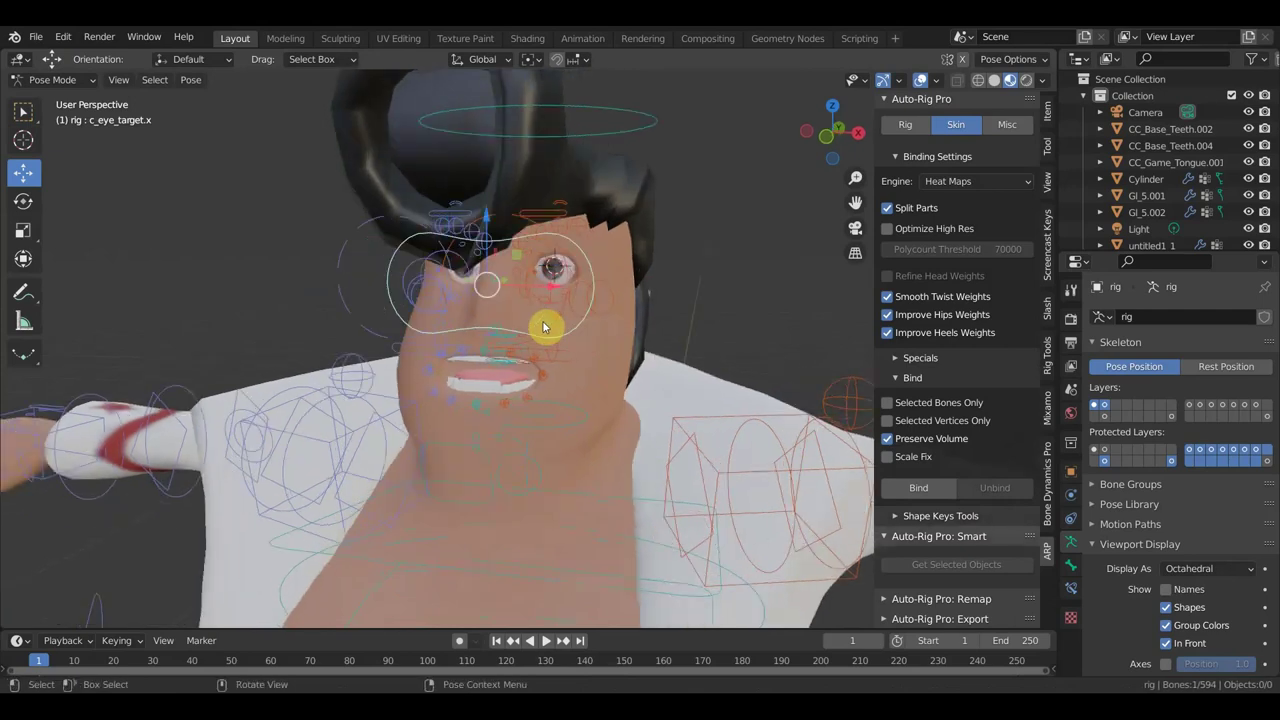
Nudge the right eye offset control c_eye_offset.r and return to front orthographic view
middle_drag(533, 327, 522, 330)
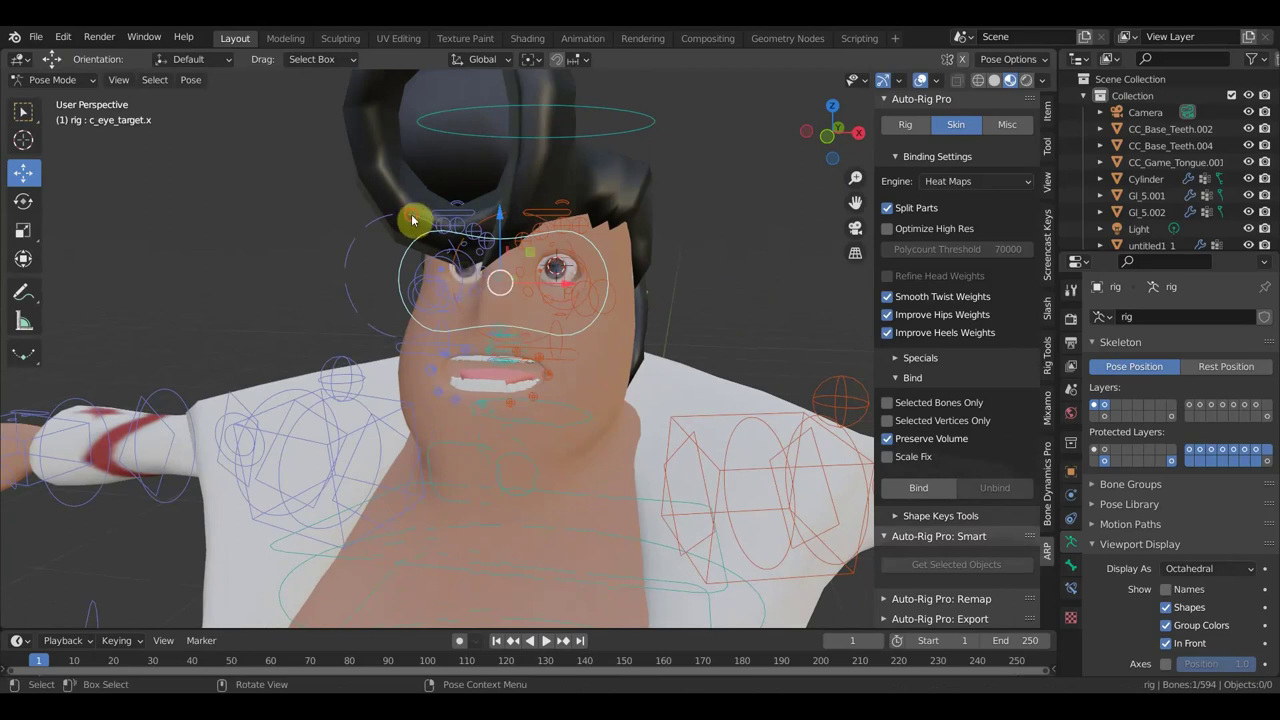
click(455, 233)
drag(471, 200, 470, 198)
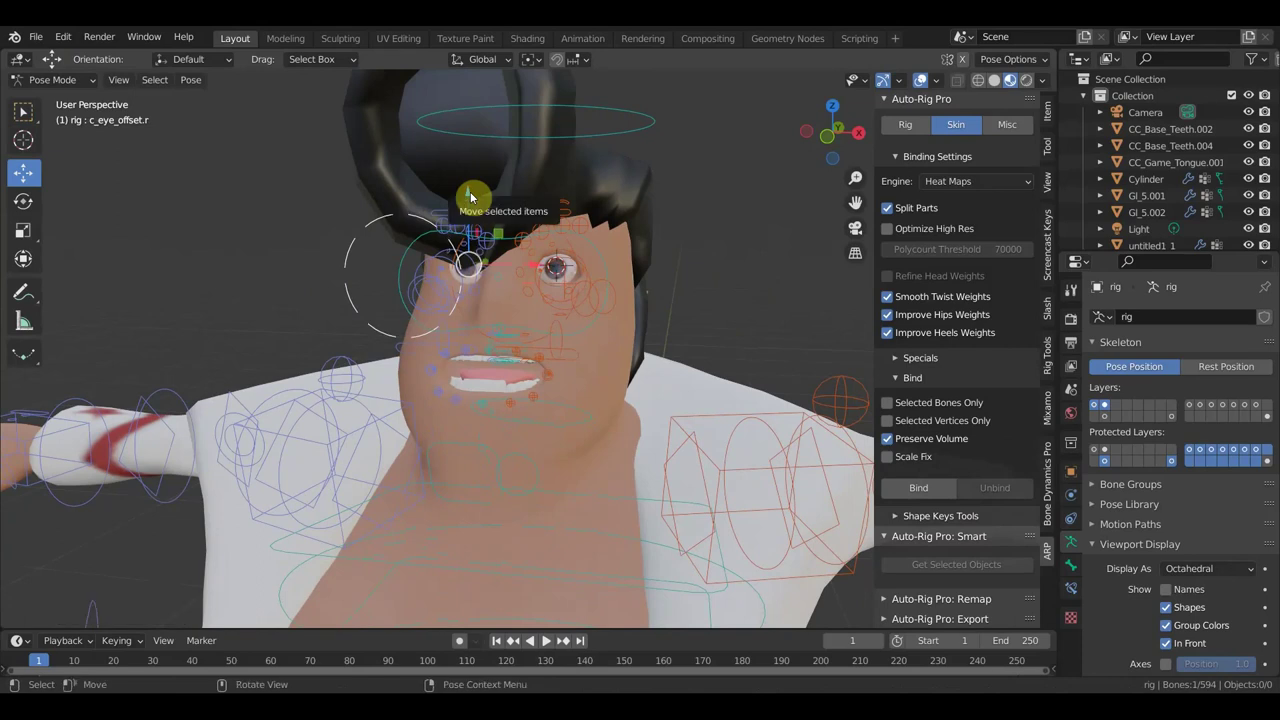
scroll(560, 280, down, 4)
key(KP_1)
scroll(560, 282, down, 3)
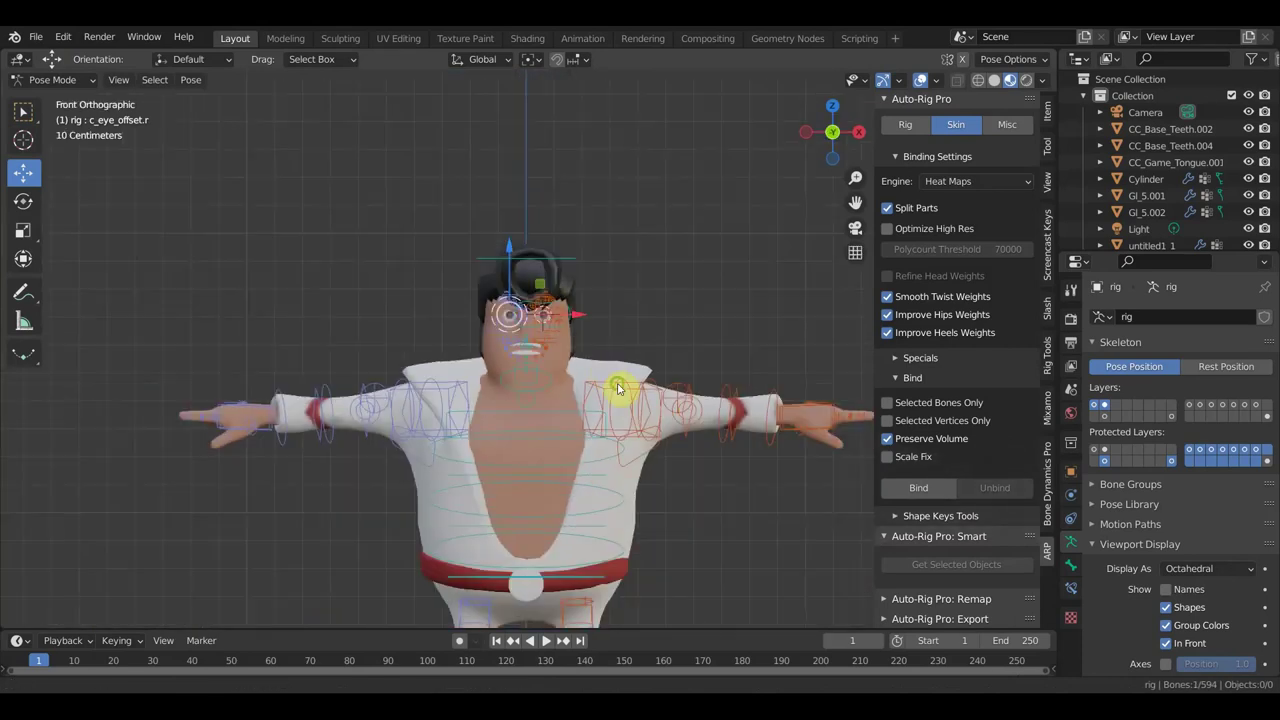
scroll(587, 226, up, 2)
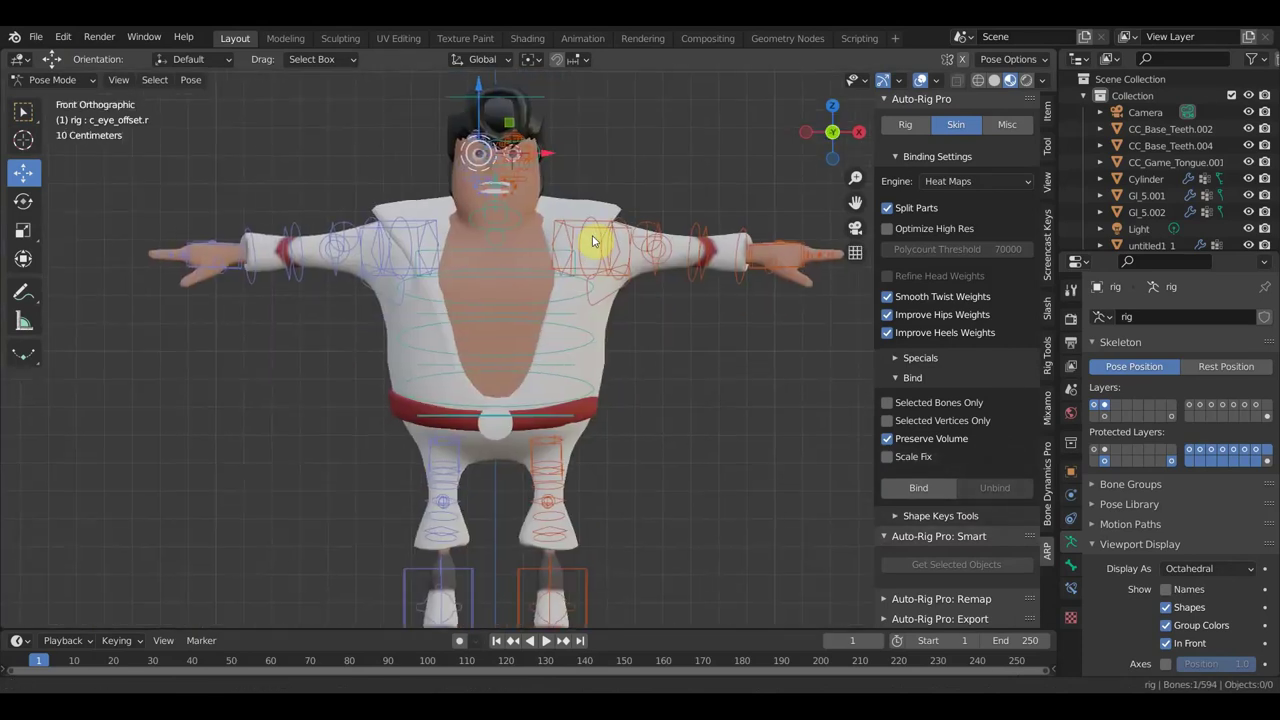
Save the file as элвис.передел.fdnjhbuhghj.blend using Save As
click(36, 38)
click(72, 164)
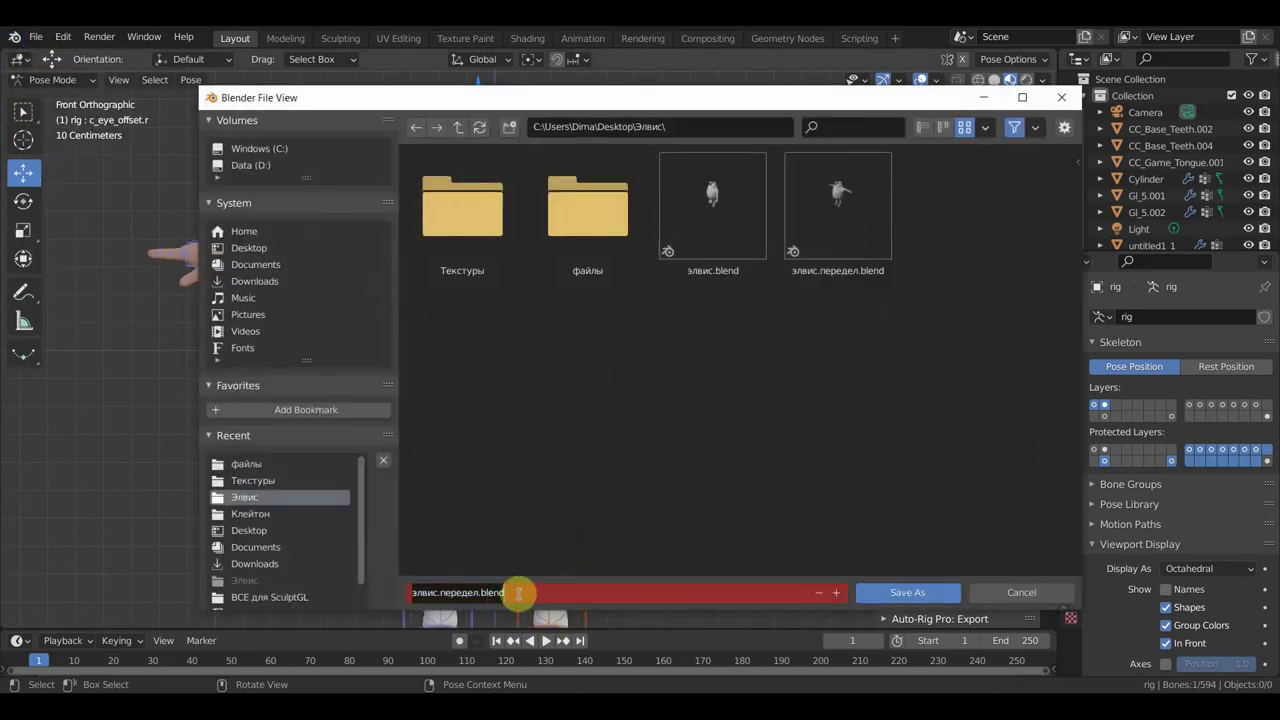
click(518, 591)
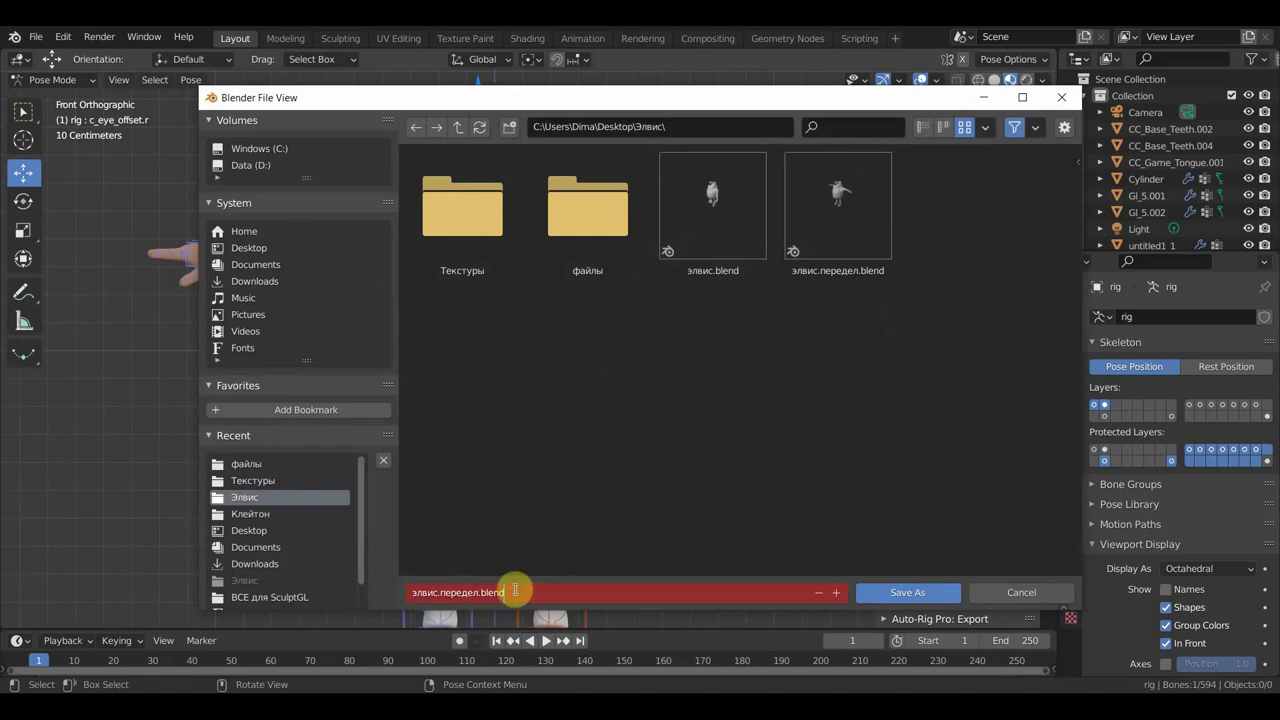
drag(509, 591, 482, 591)
text(fdhjhbuhghj)
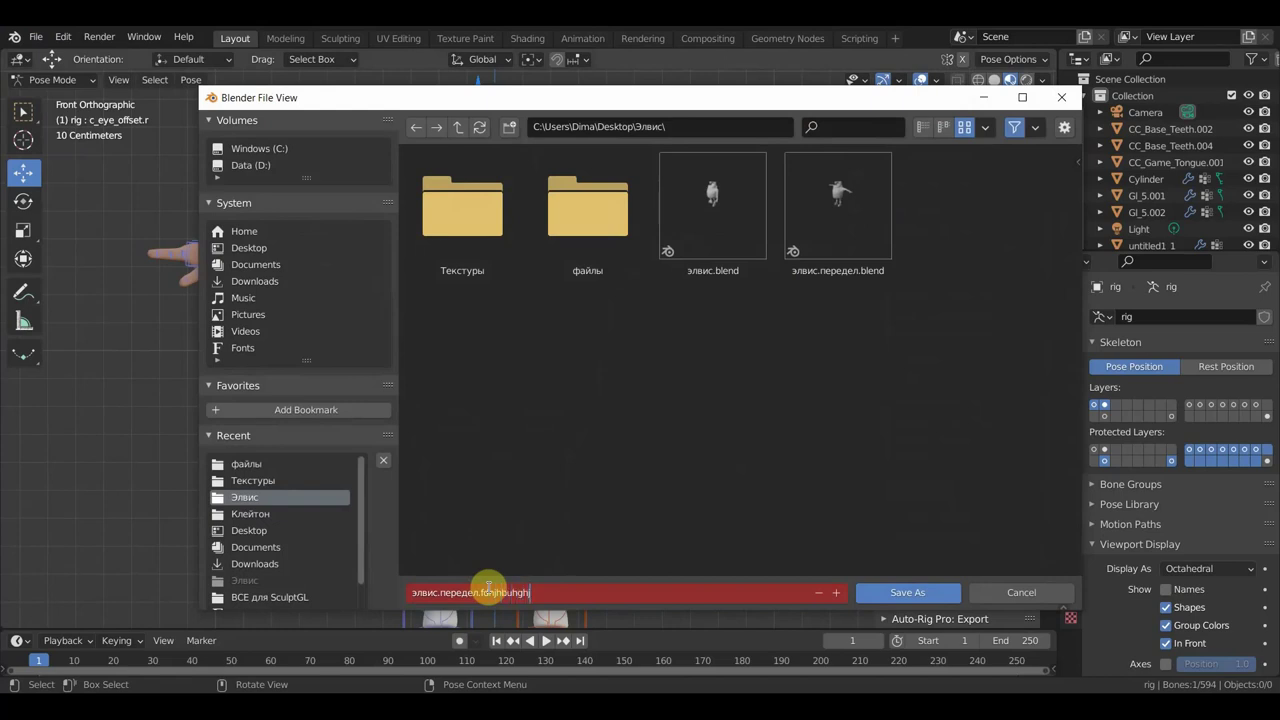
key(Return)
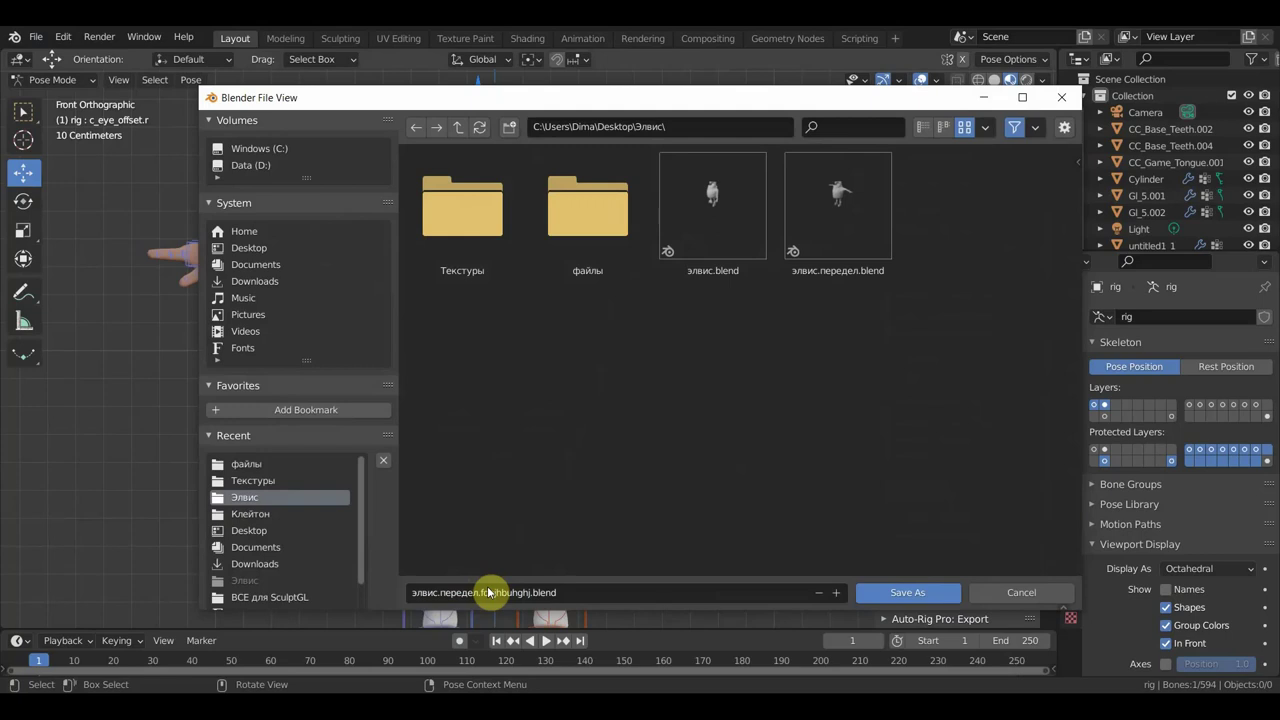
click(910, 594)
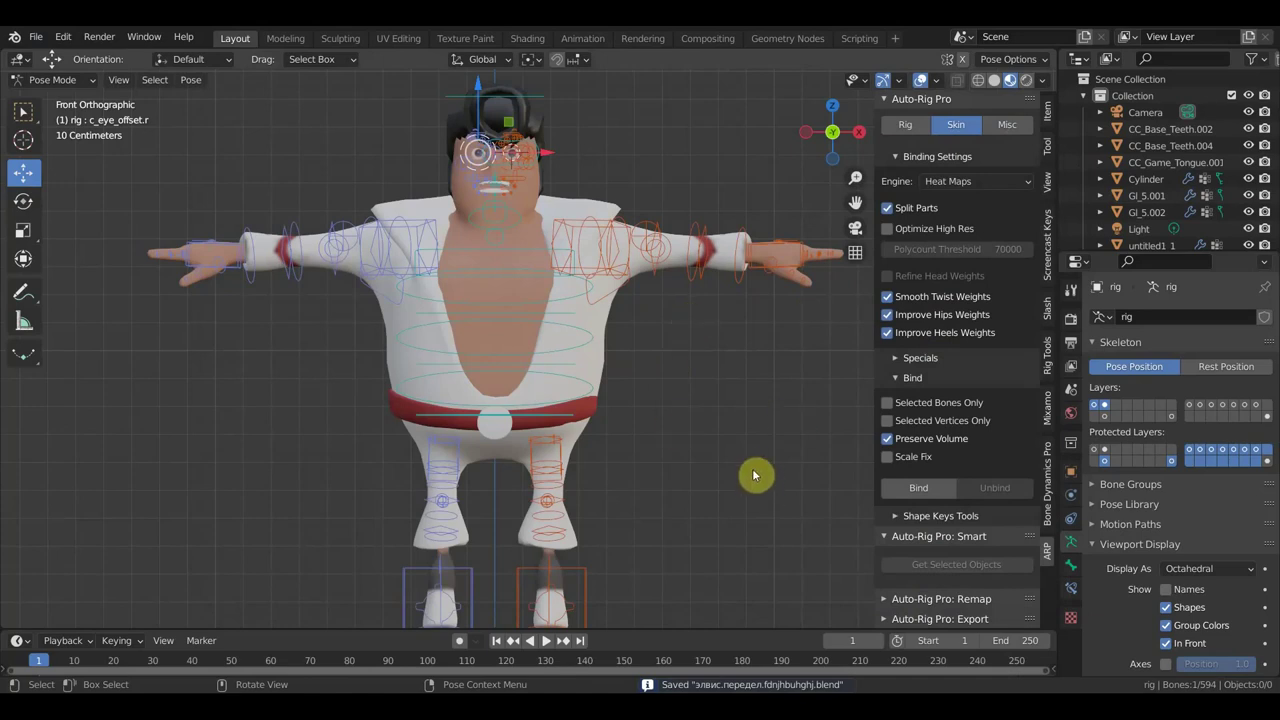
Hide the sidebar, then move and rotate the left hand IK control down beside the body
key(n)
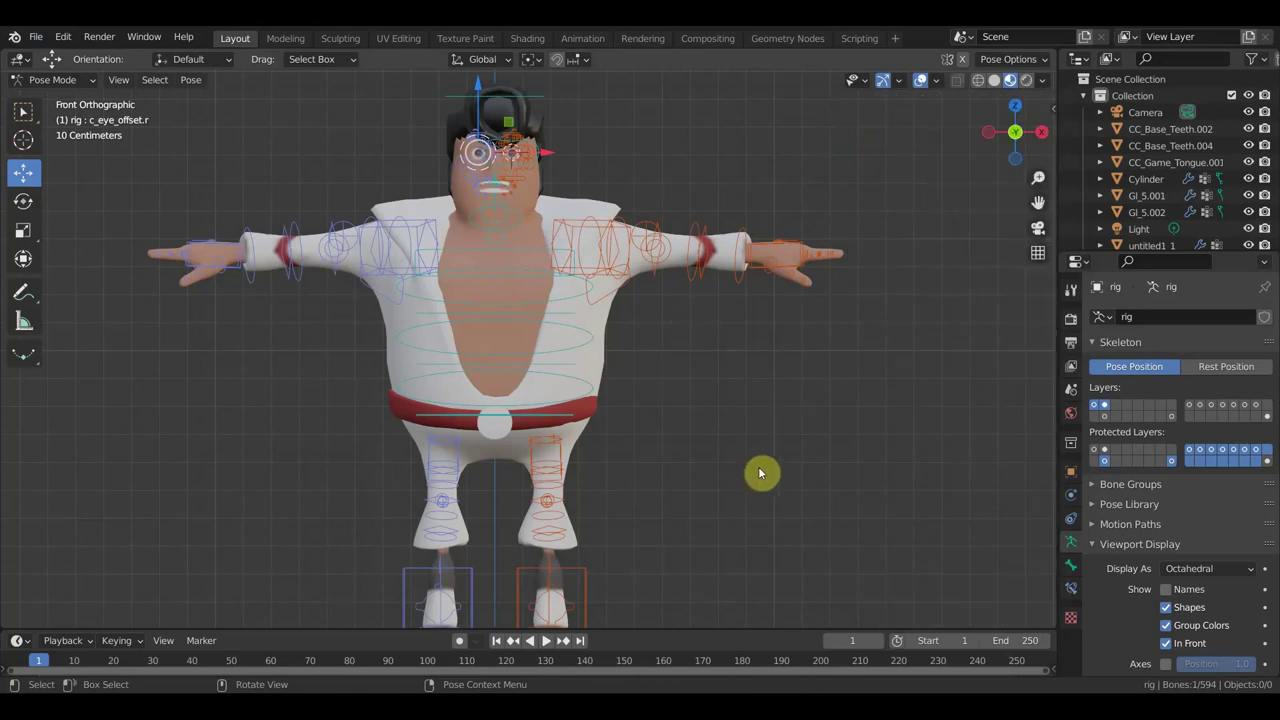
scroll(770, 473, down, 1)
mouse_move(798, 457)
middle_down()
mouse_move(846, 423)
mouse_move(677, 454)
mouse_move(745, 463)
mouse_move(802, 380)
middle_up()
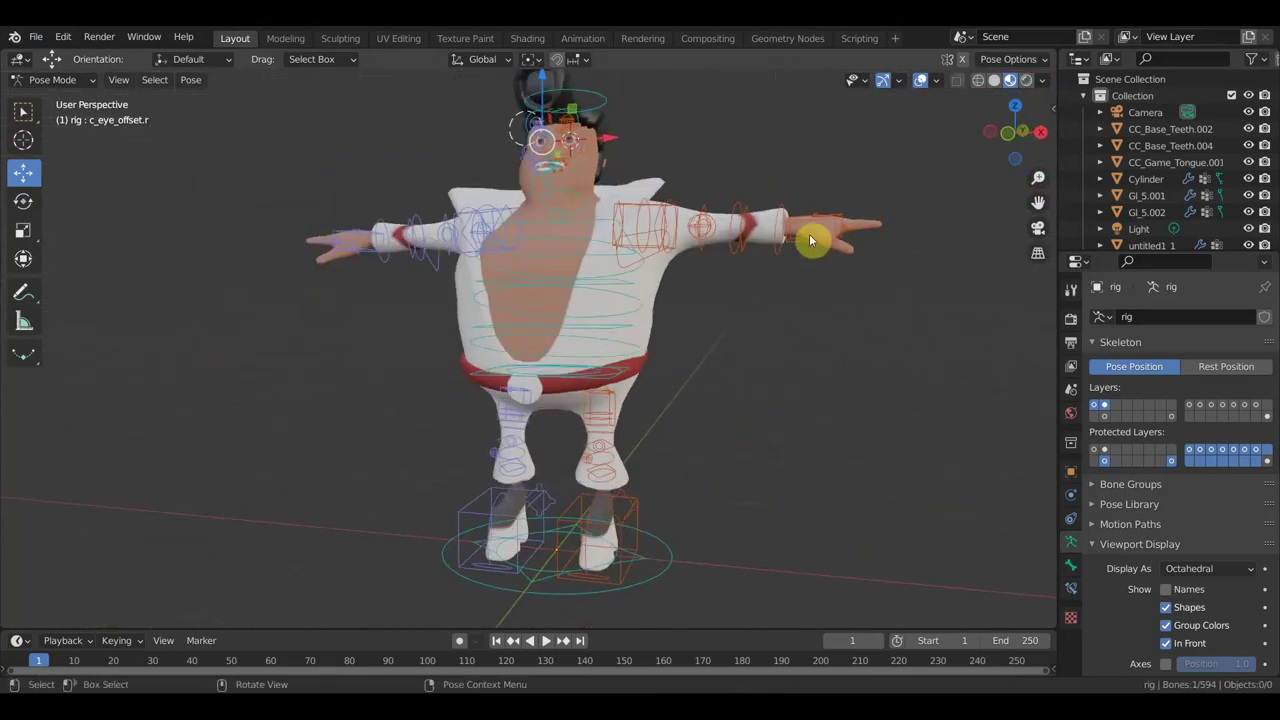
click(849, 233)
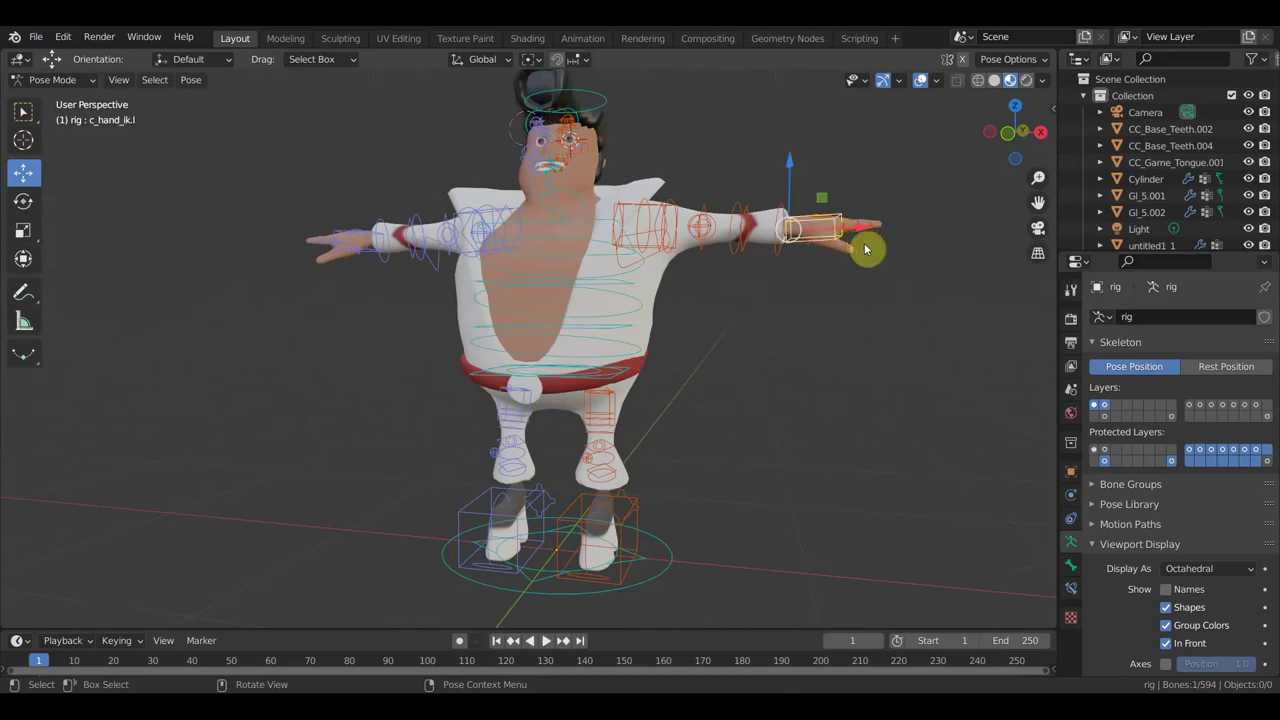
key(g)
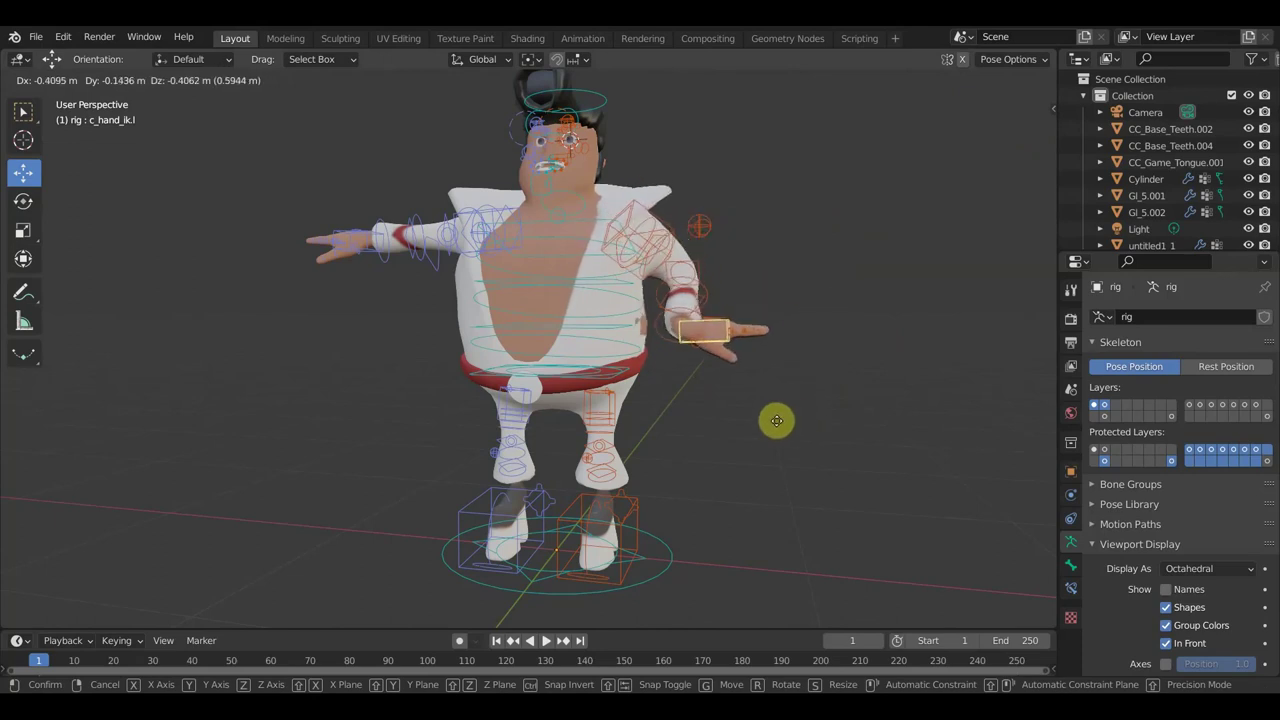
click(768, 432)
key(r)
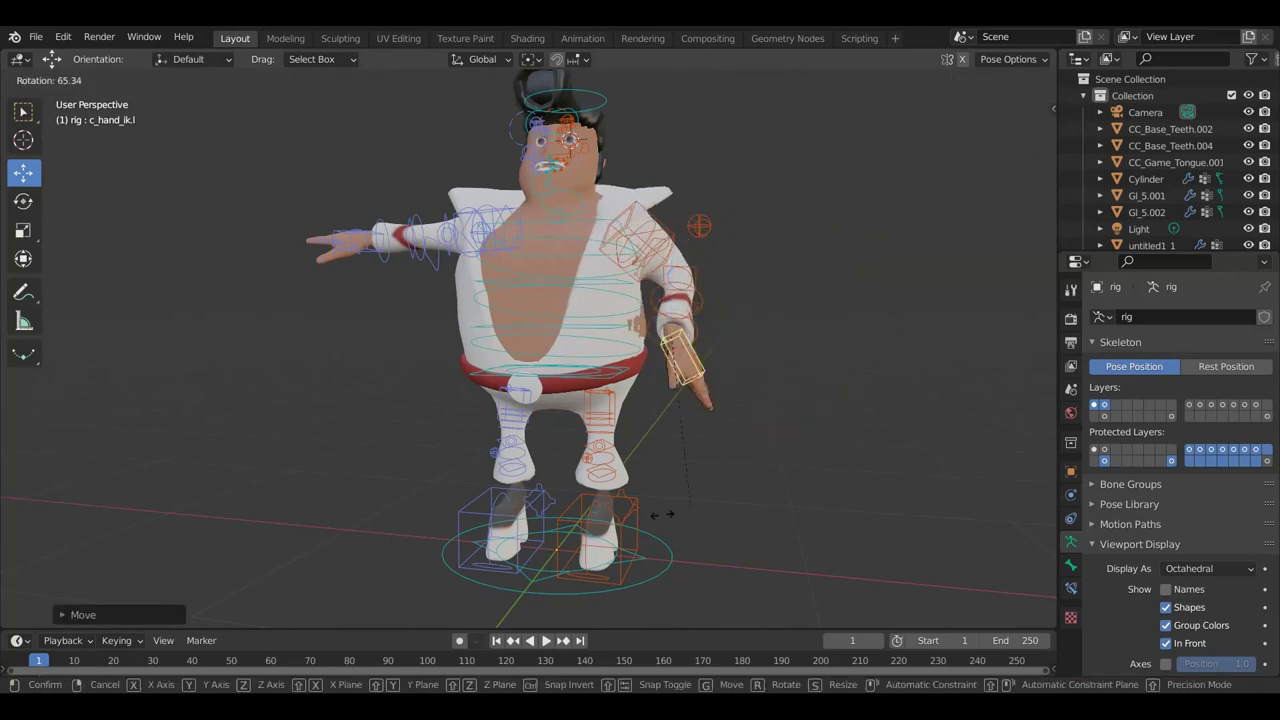
click(817, 457)
Move the hand control once more, then undo back to the T-pose in front view
mouse_move(817, 457)
middle_down()
mouse_move(772, 483)
mouse_move(783, 480)
middle_up()
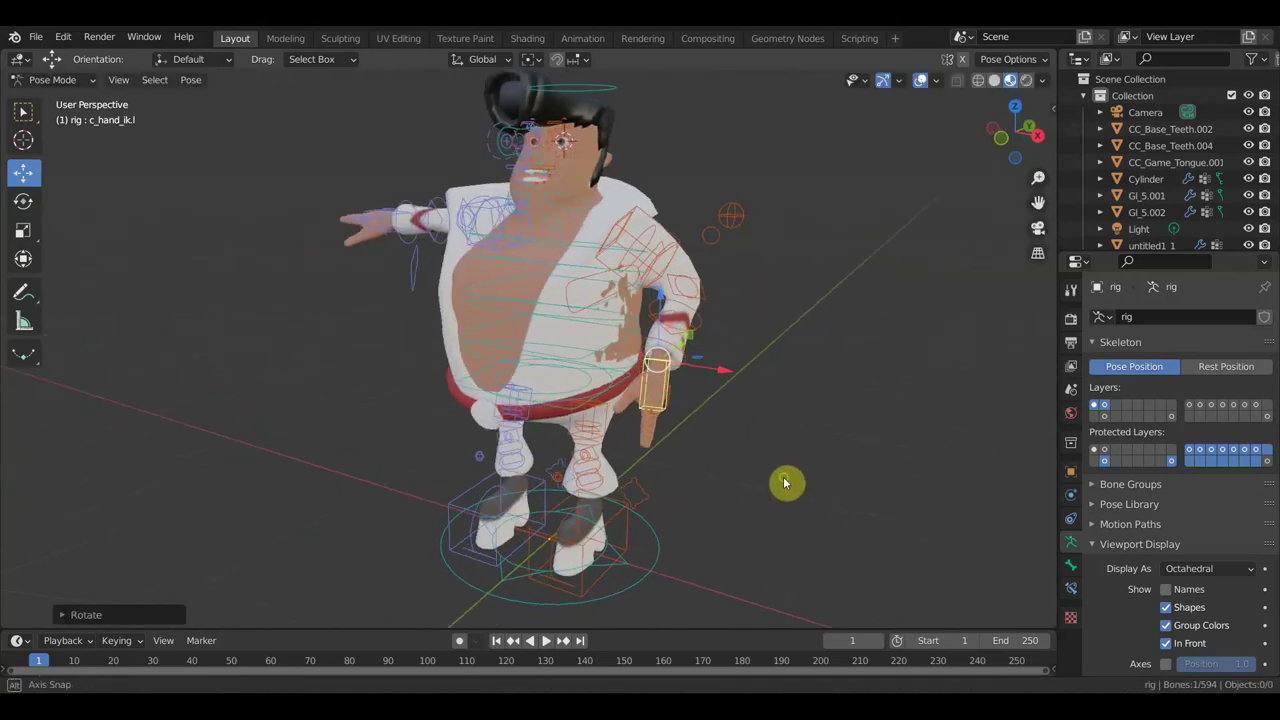
key(g)
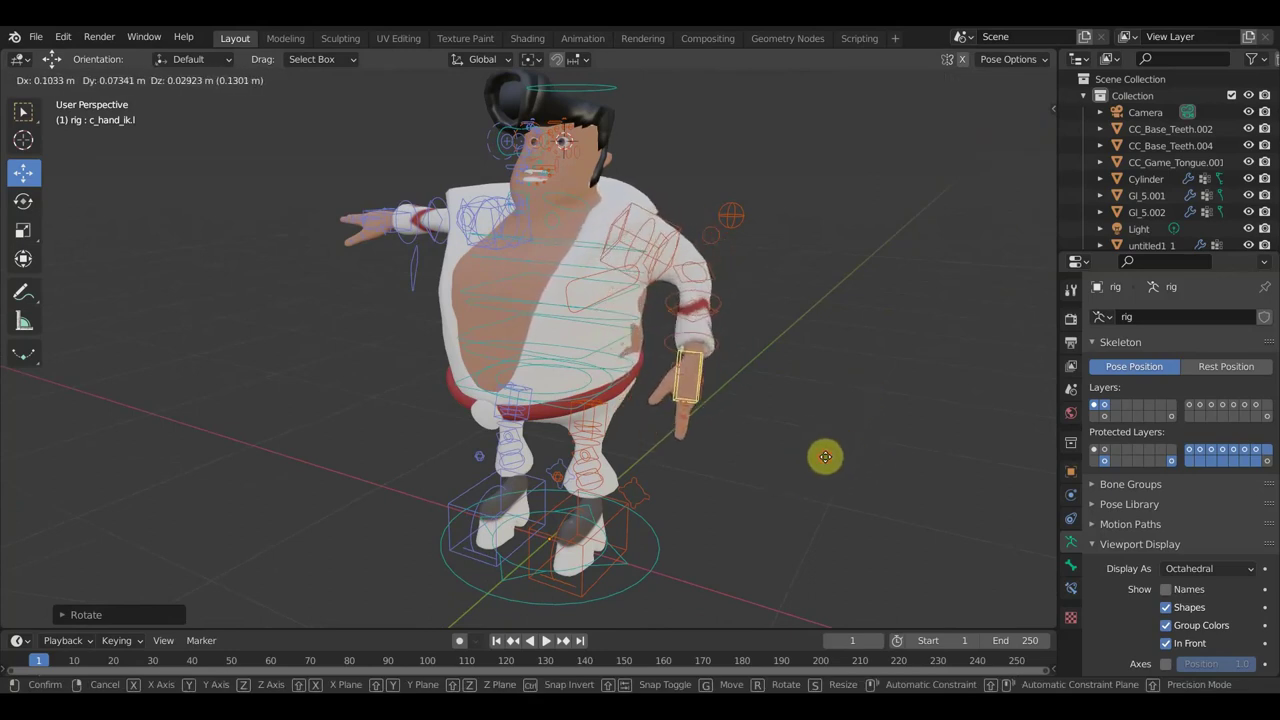
click(826, 462)
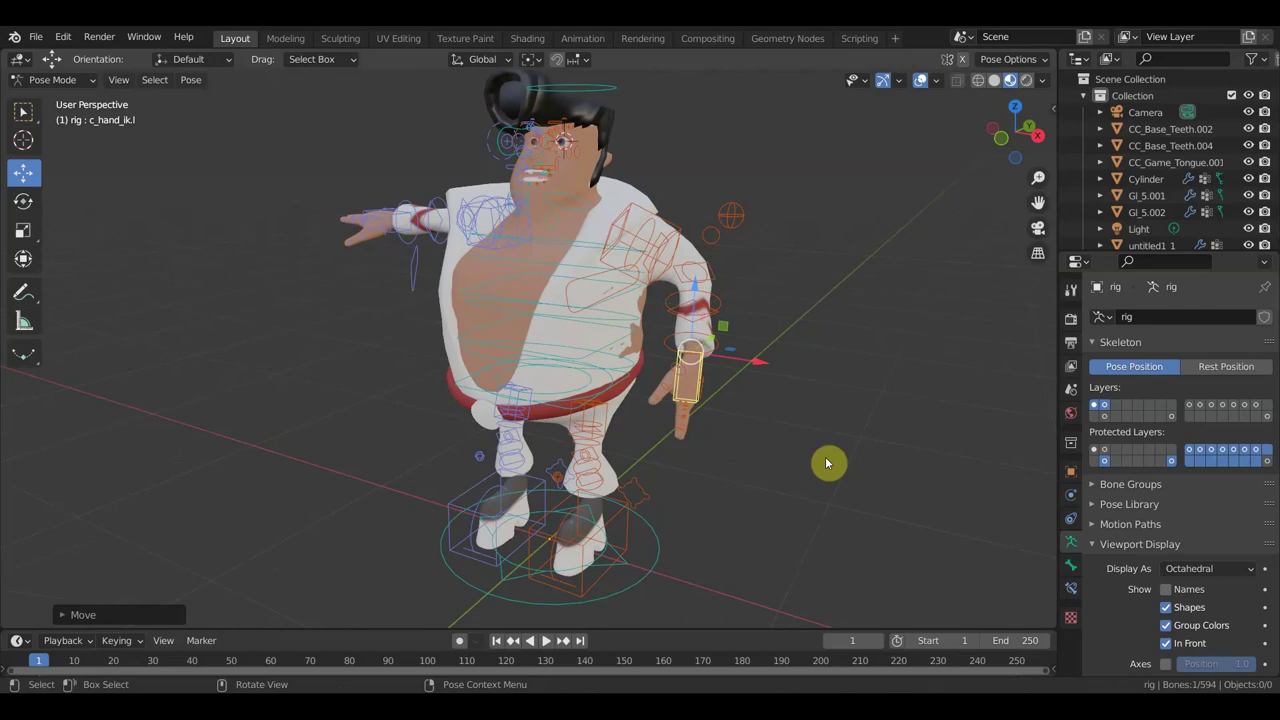
key(ctrl+z)
key(ctrl+z)
key(ctrl+z)
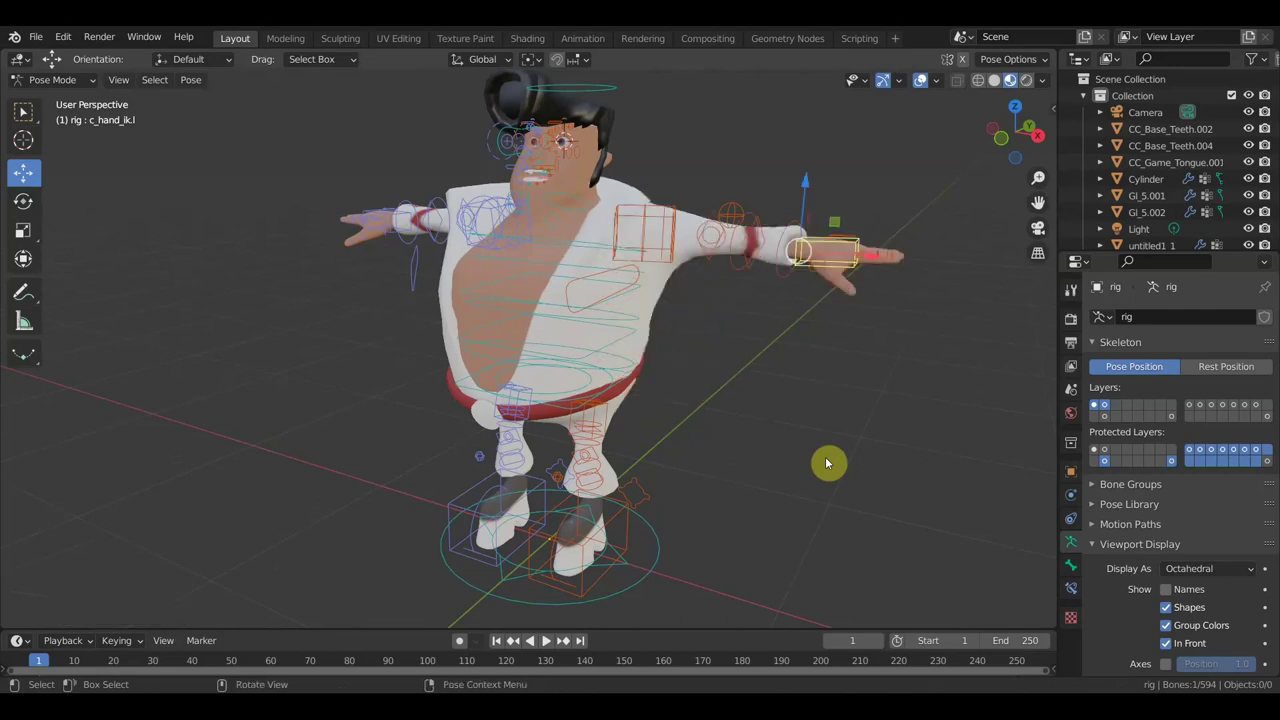
key(KP_1)
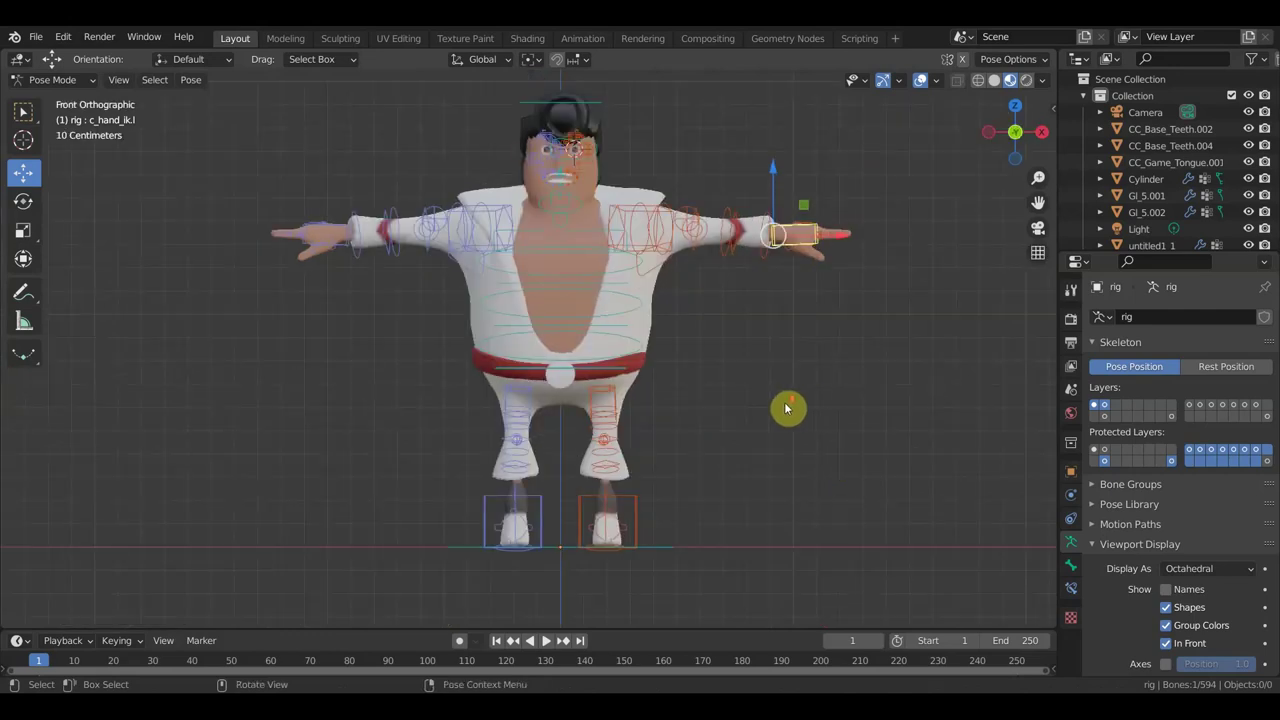
Lower the jaw control to open the mouth, checking from side and front views, then undo the second move
scroll(696, 340, up, 3)
scroll(640, 470, up, 2)
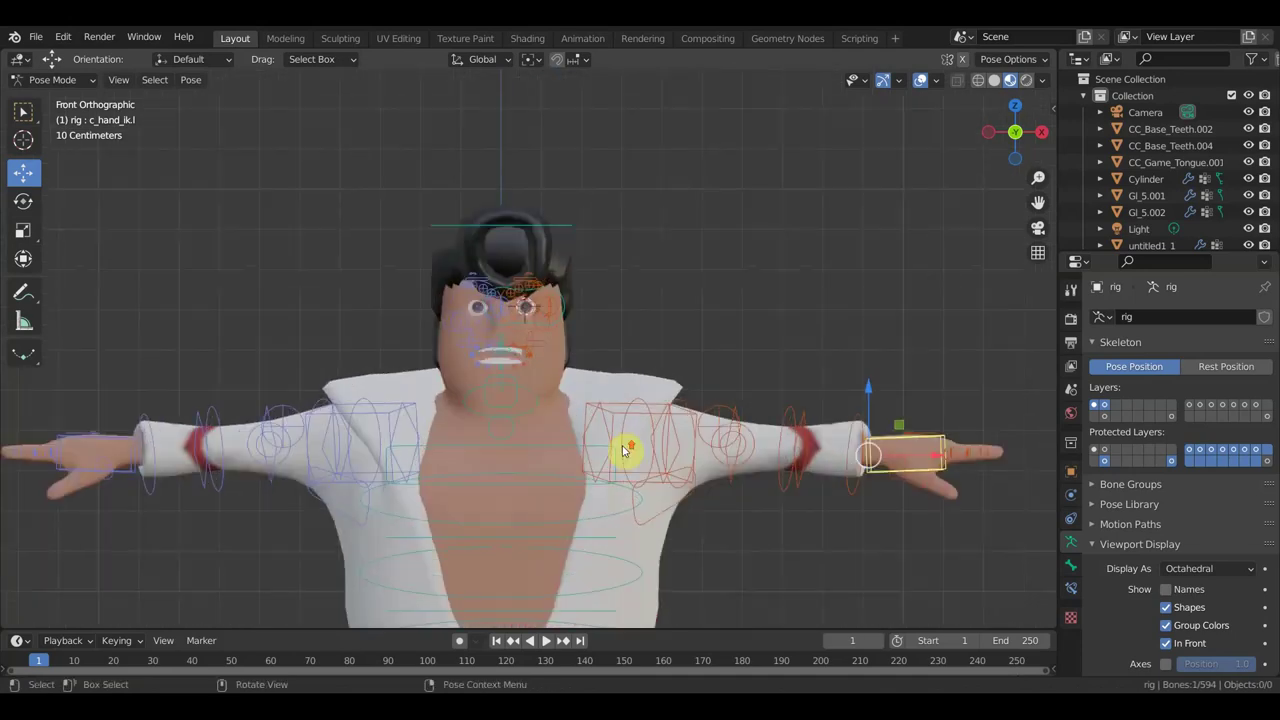
scroll(680, 410, up, 3)
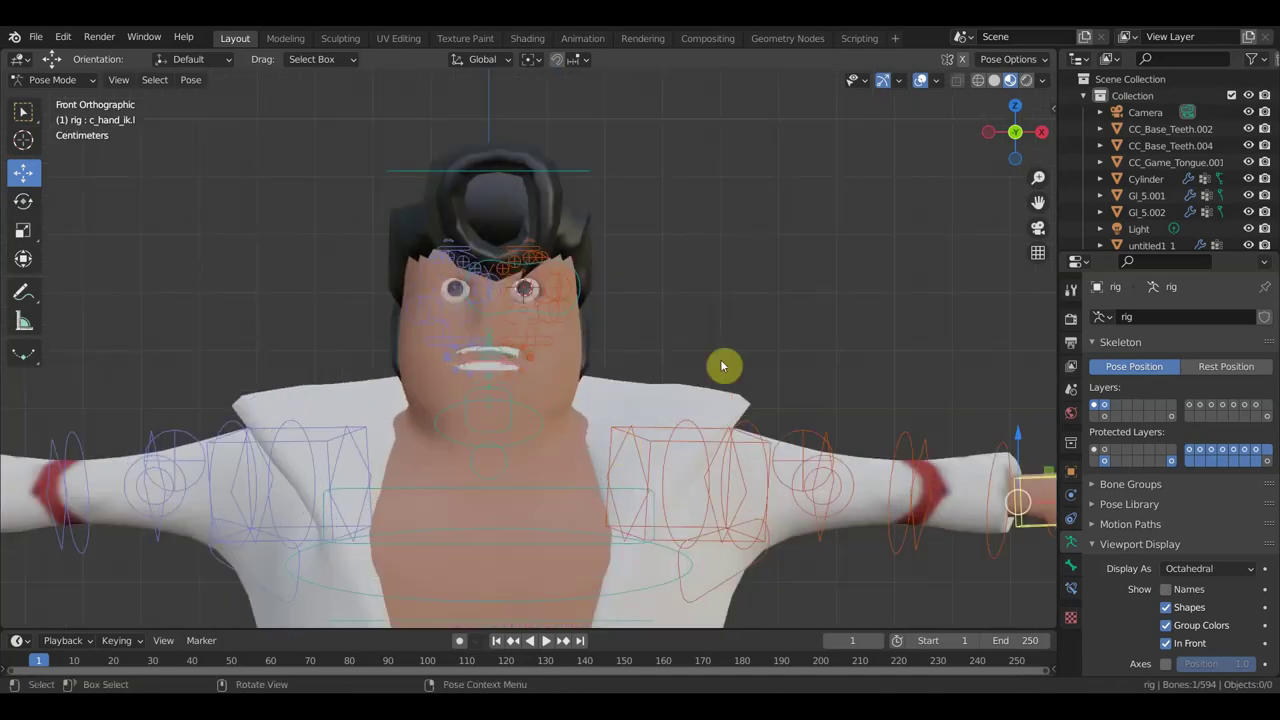
click(515, 399)
key(KP_3)
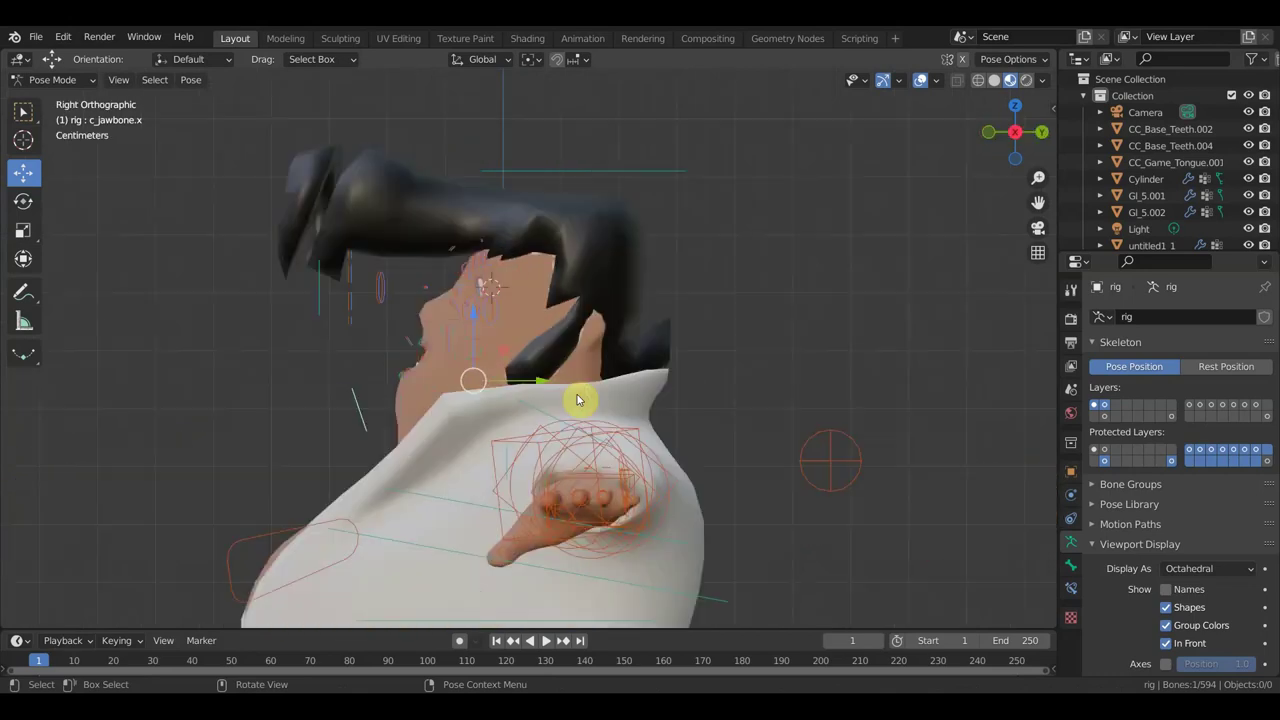
middle_drag(500, 410, 677, 480)
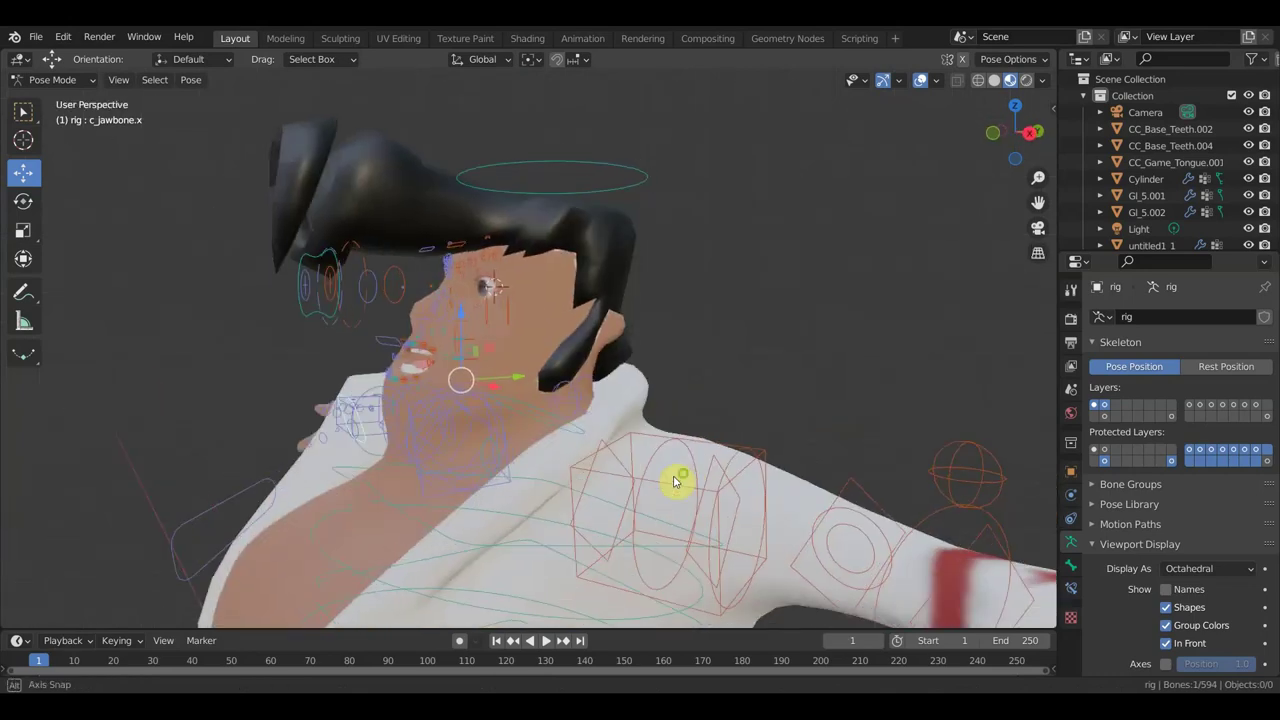
key(g)
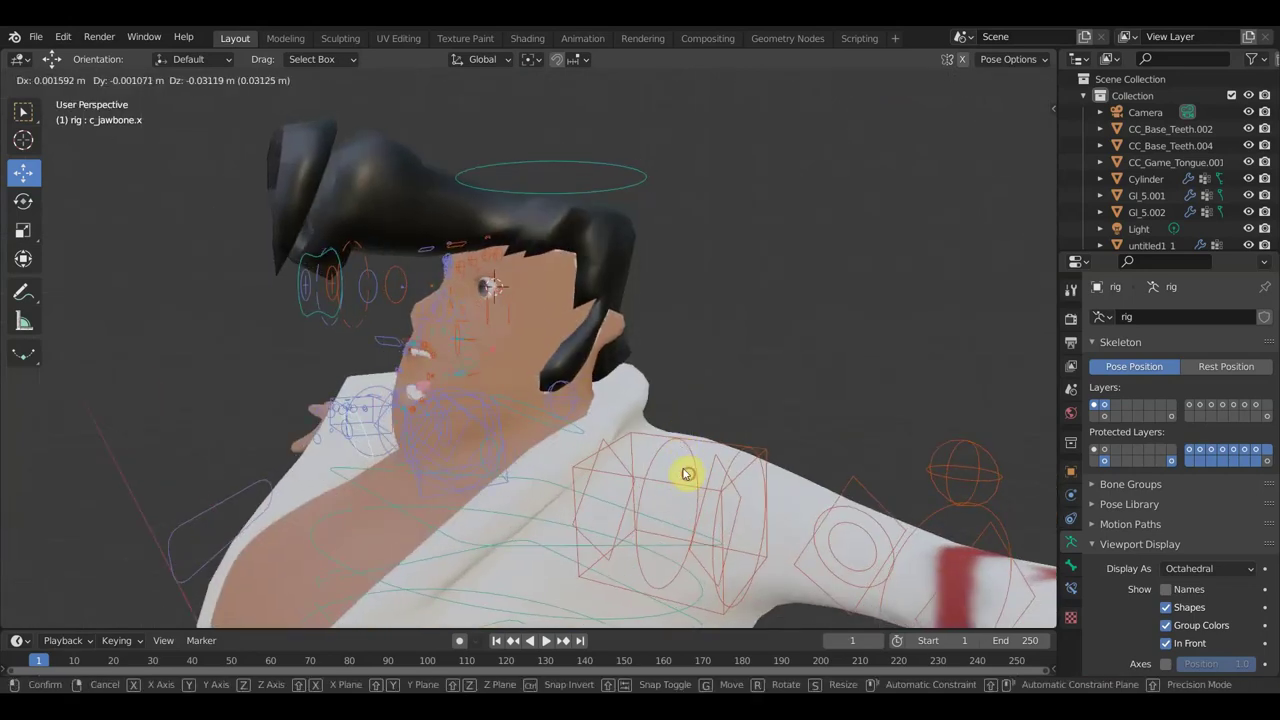
click(687, 473)
middle_drag(687, 473, 857, 449)
key(g)
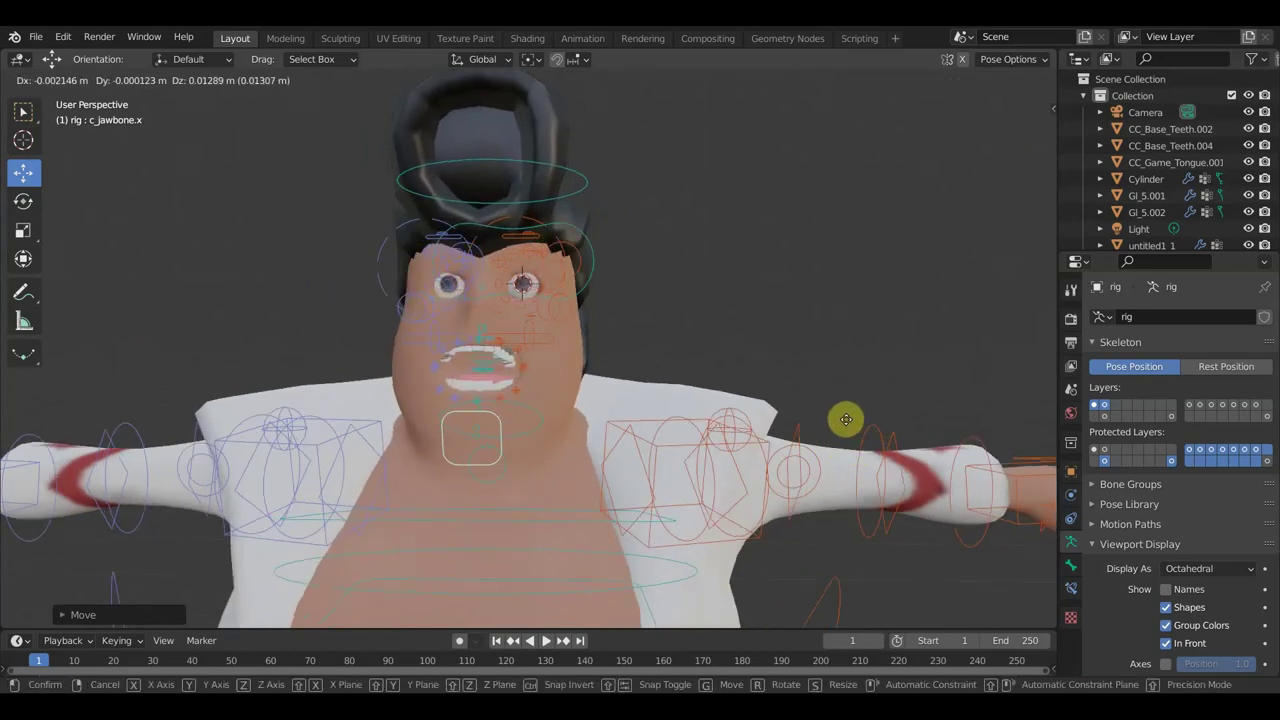
click(846, 419)
key(ctrl+z)
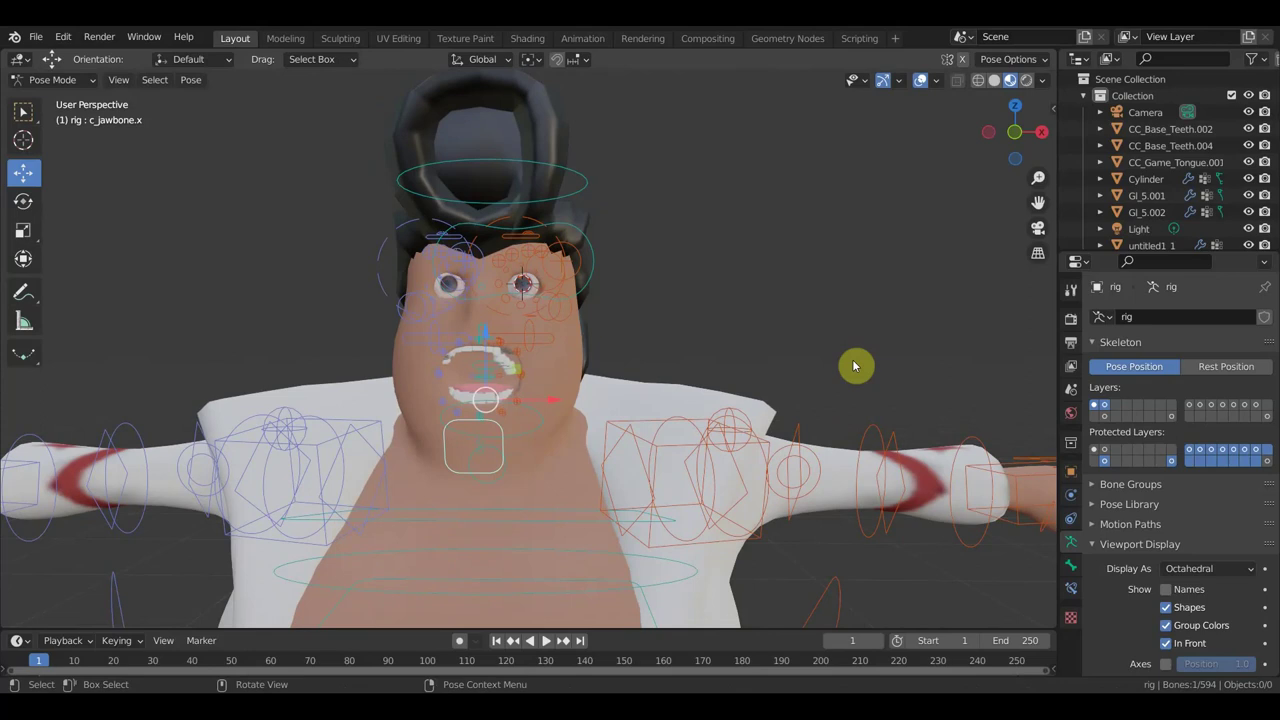
Test-move the left ear control, then undo the change
middle_drag(851, 291, 829, 294)
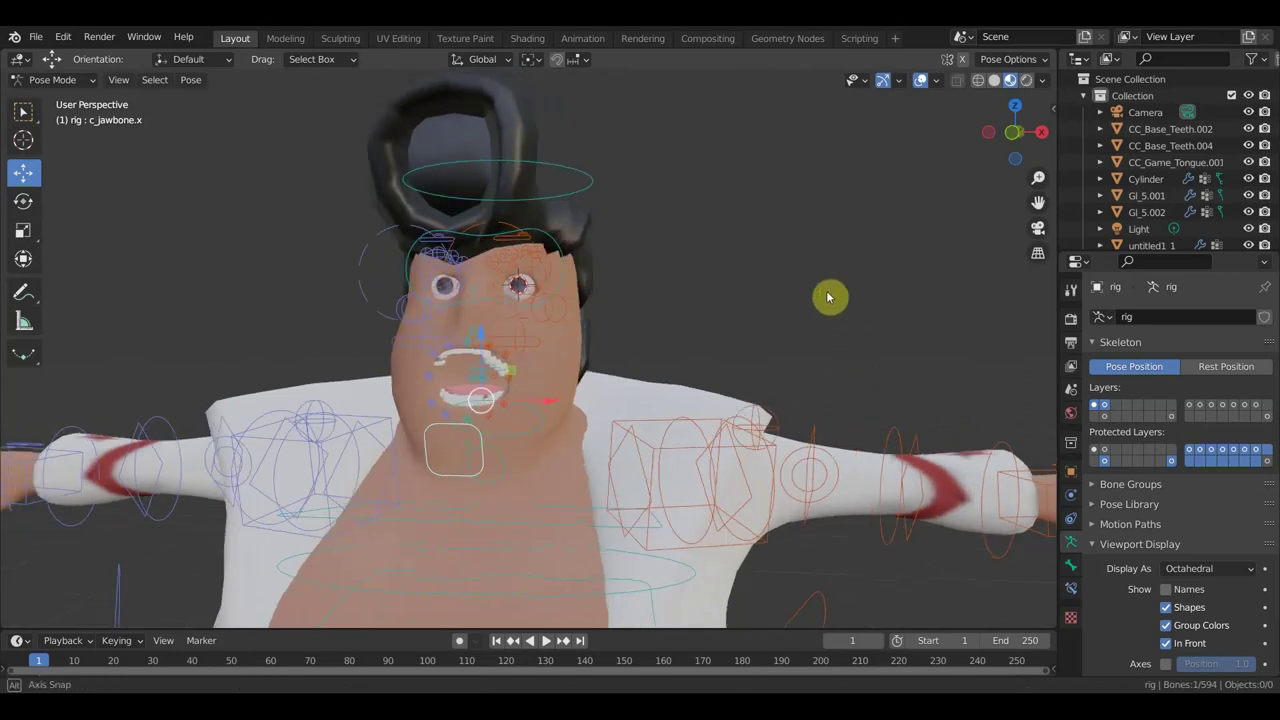
mouse_move(557, 308)
middle_down()
mouse_move(453, 321)
mouse_move(466, 271)
middle_up()
click(434, 192)
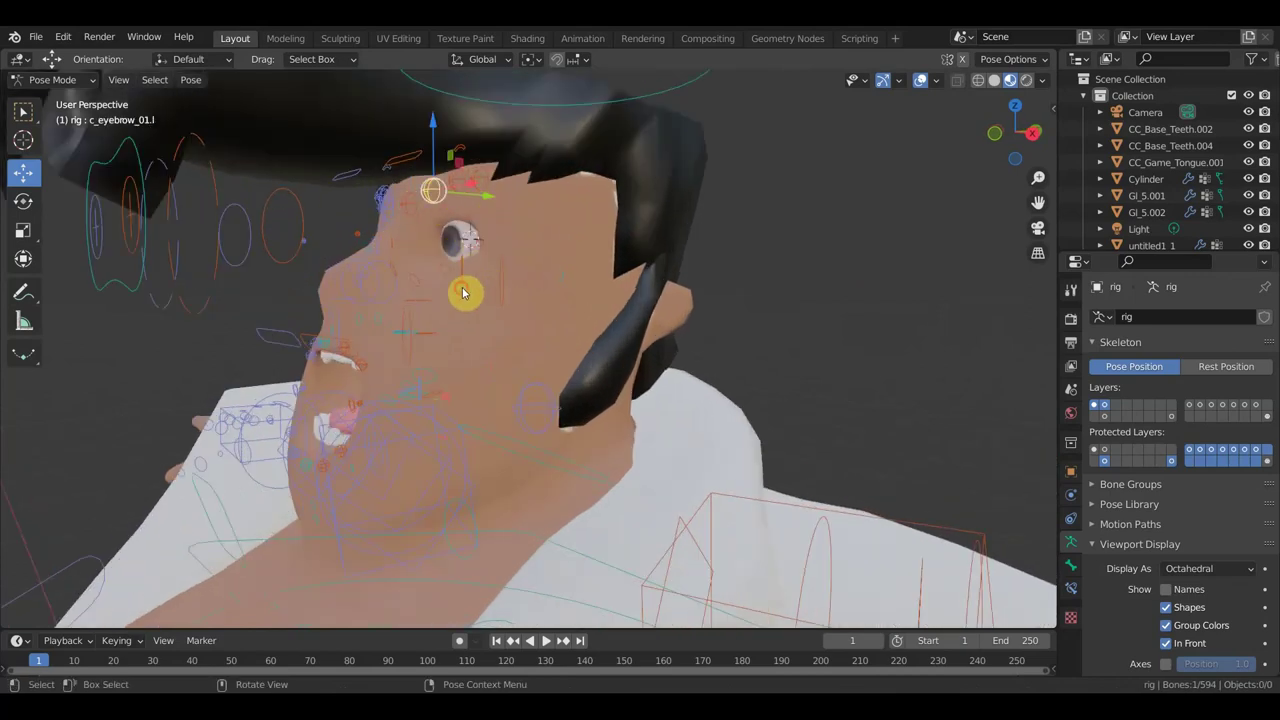
click(462, 214)
mouse_move(460, 206)
mouse_down()
mouse_move(473, 194)
mouse_move(466, 151)
mouse_move(491, 143)
mouse_move(500, 238)
mouse_up()
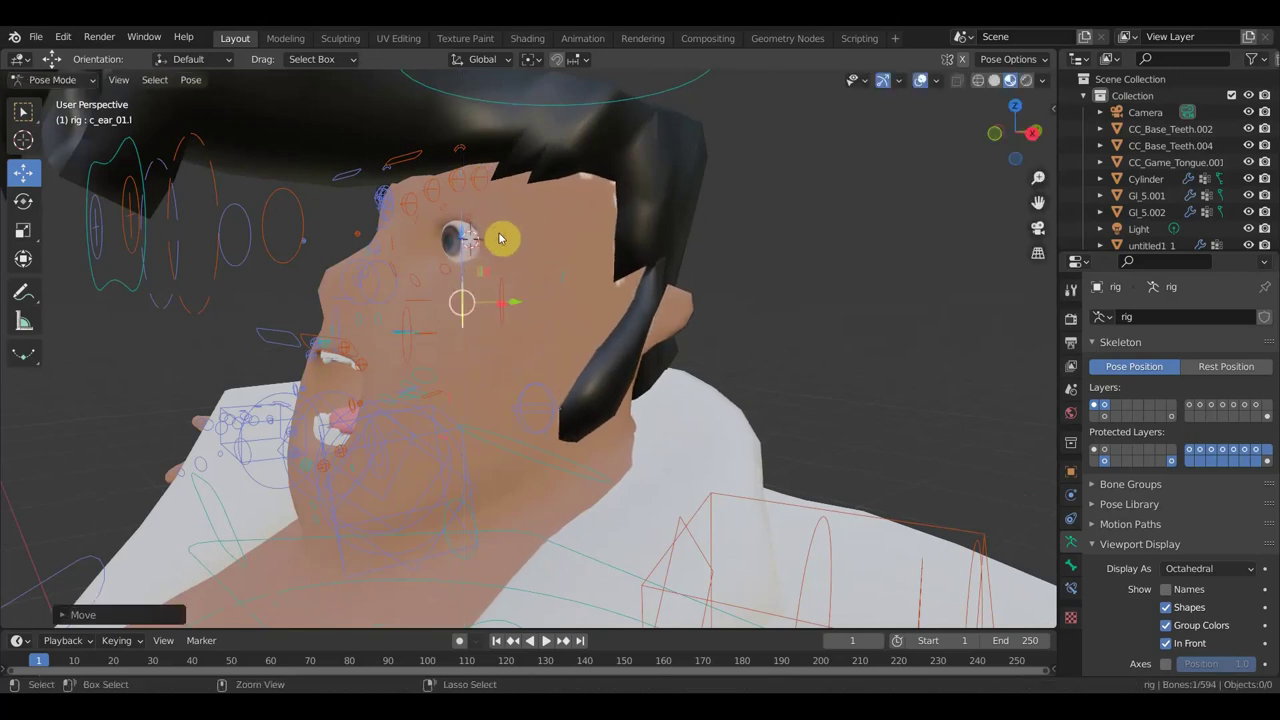
key(ctrl+z)
Move the left cheek smile control vertically, try Z-scaling cheek inflate, then cancel and undo
mouse_move(531, 237)
middle_down()
mouse_move(634, 251)
mouse_move(524, 305)
mouse_move(486, 300)
mouse_move(474, 326)
middle_up()
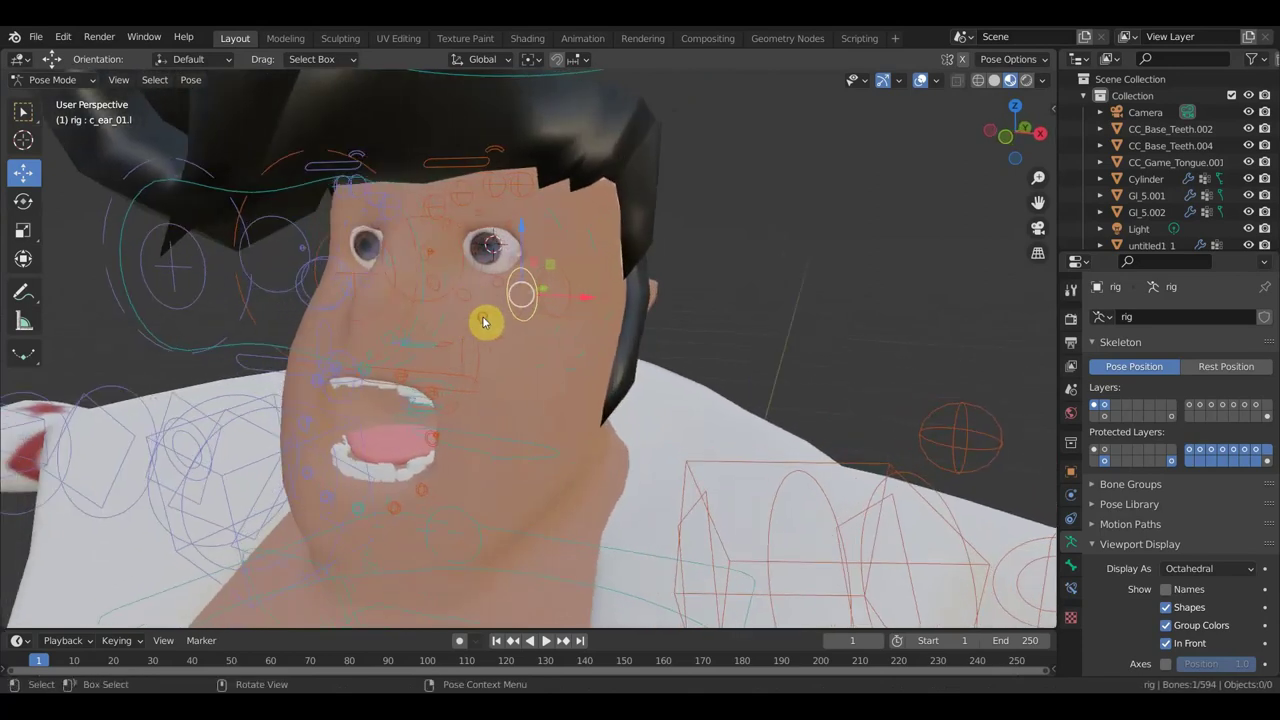
click(486, 310)
key(g)
key(z)
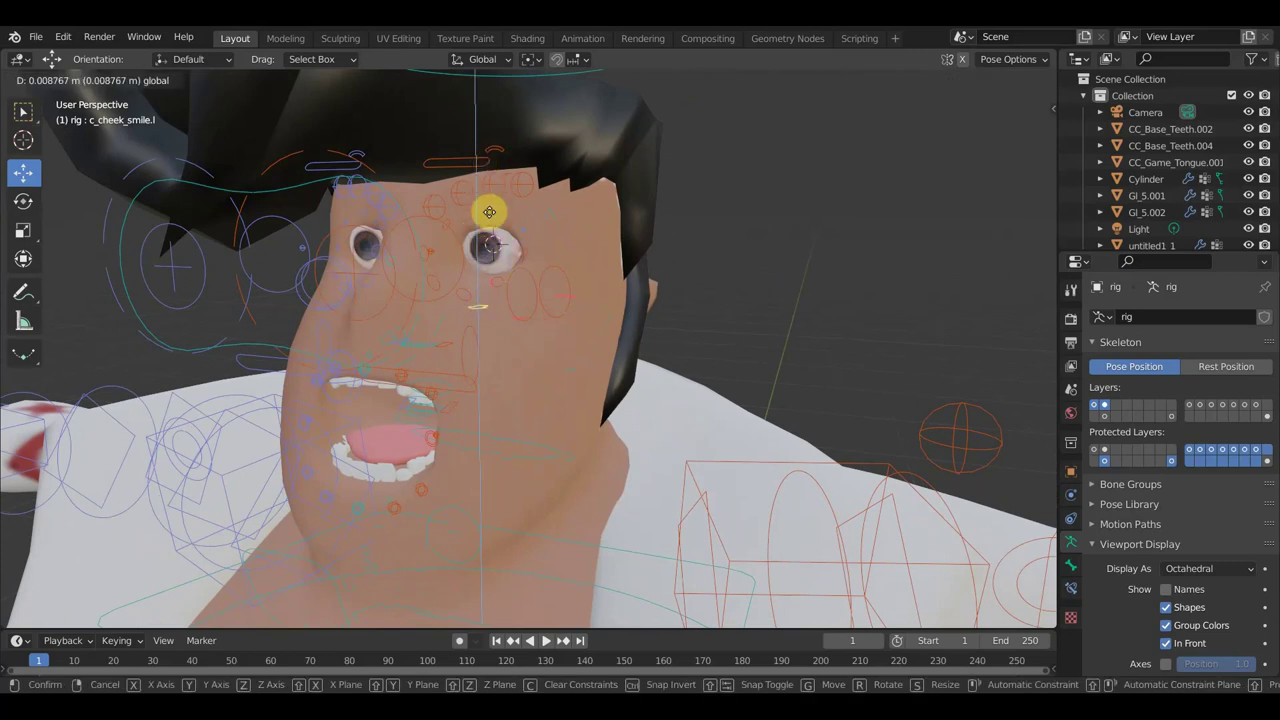
click(489, 244)
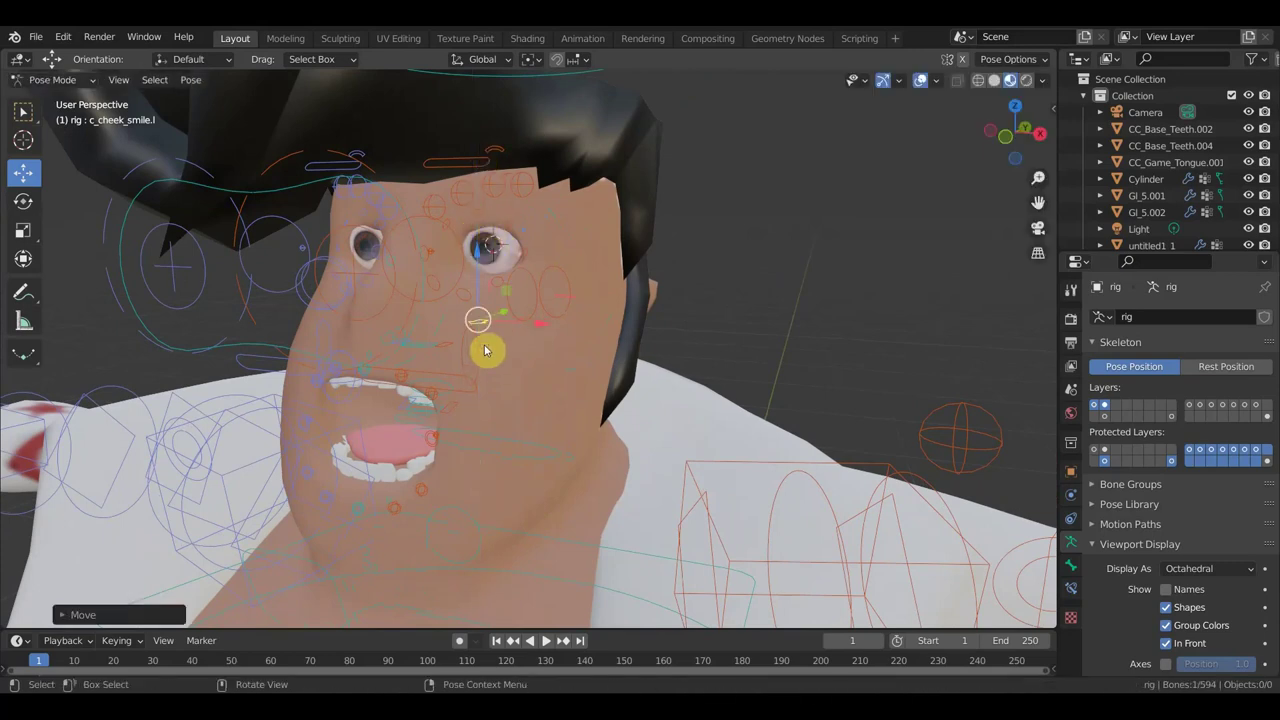
click(488, 279)
key(s)
key(z)
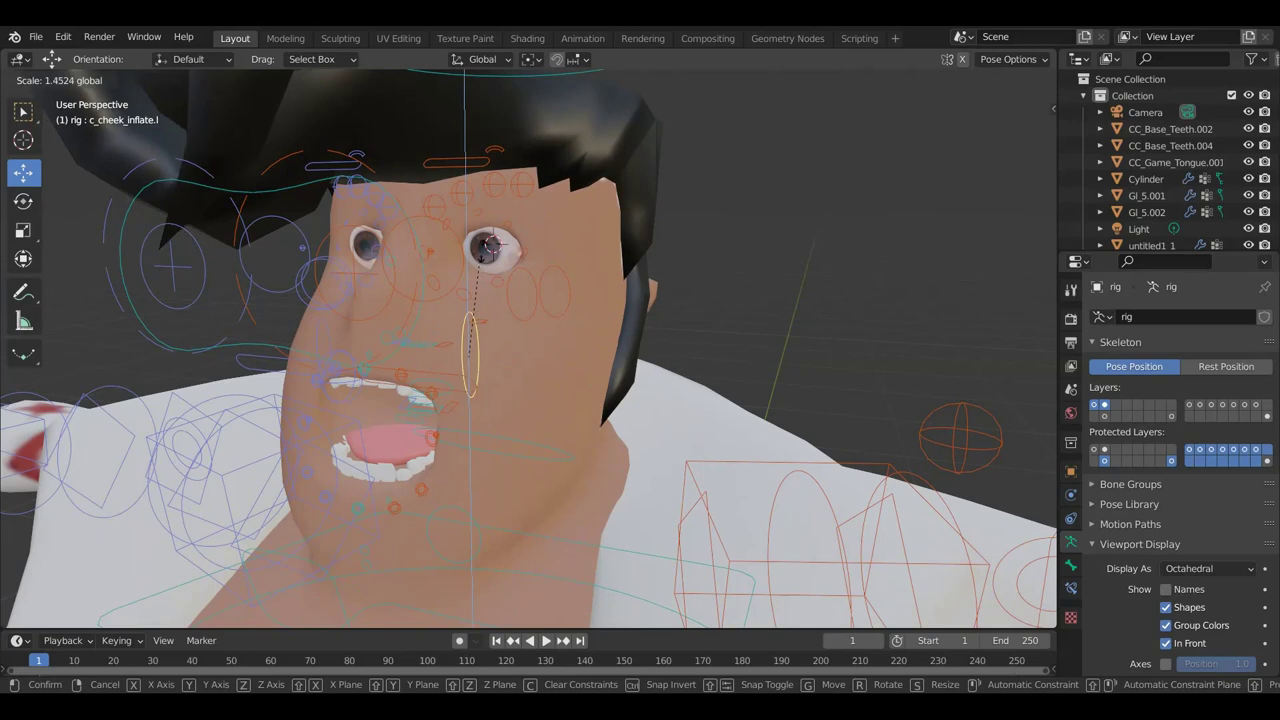
right_click(486, 285)
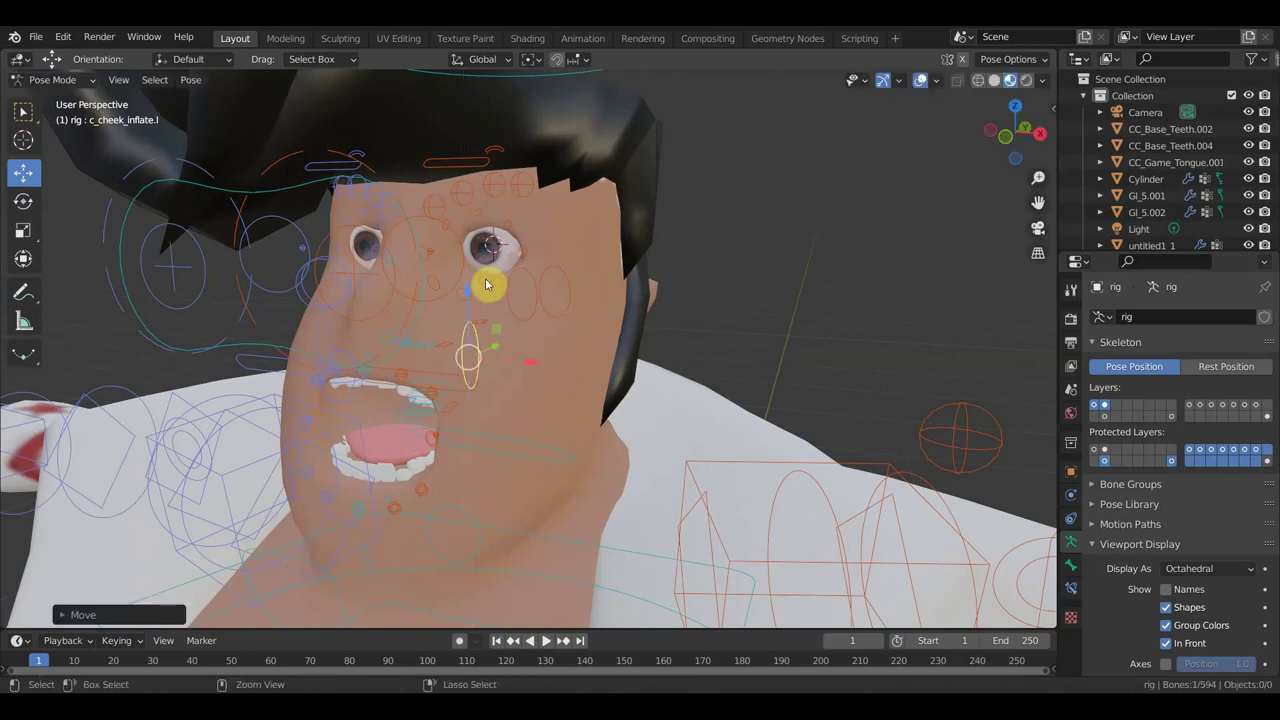
key(ctrl+z)
mouse_move(434, 336)
middle_down()
mouse_move(427, 311)
mouse_move(491, 246)
middle_up()
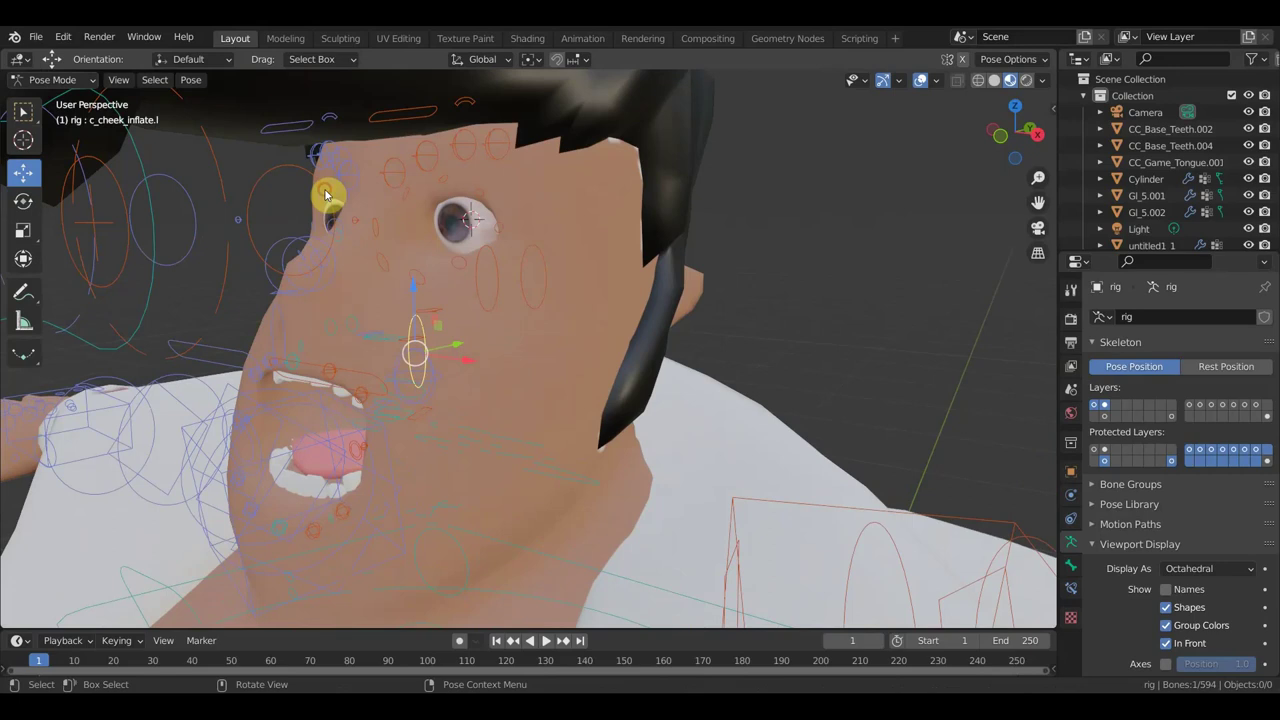
Rotate the left eye control to test it, then undo the rotation
click(369, 230)
middle_drag(369, 230, 433, 236)
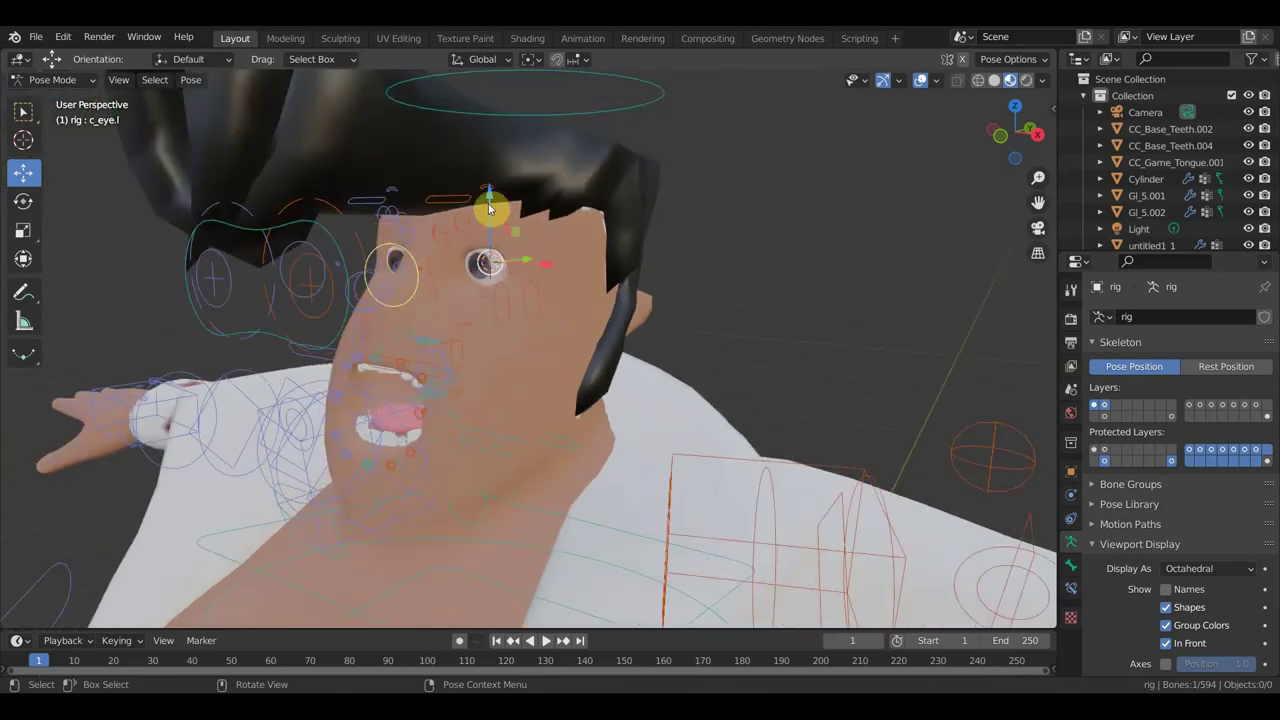
drag(489, 208, 490, 210)
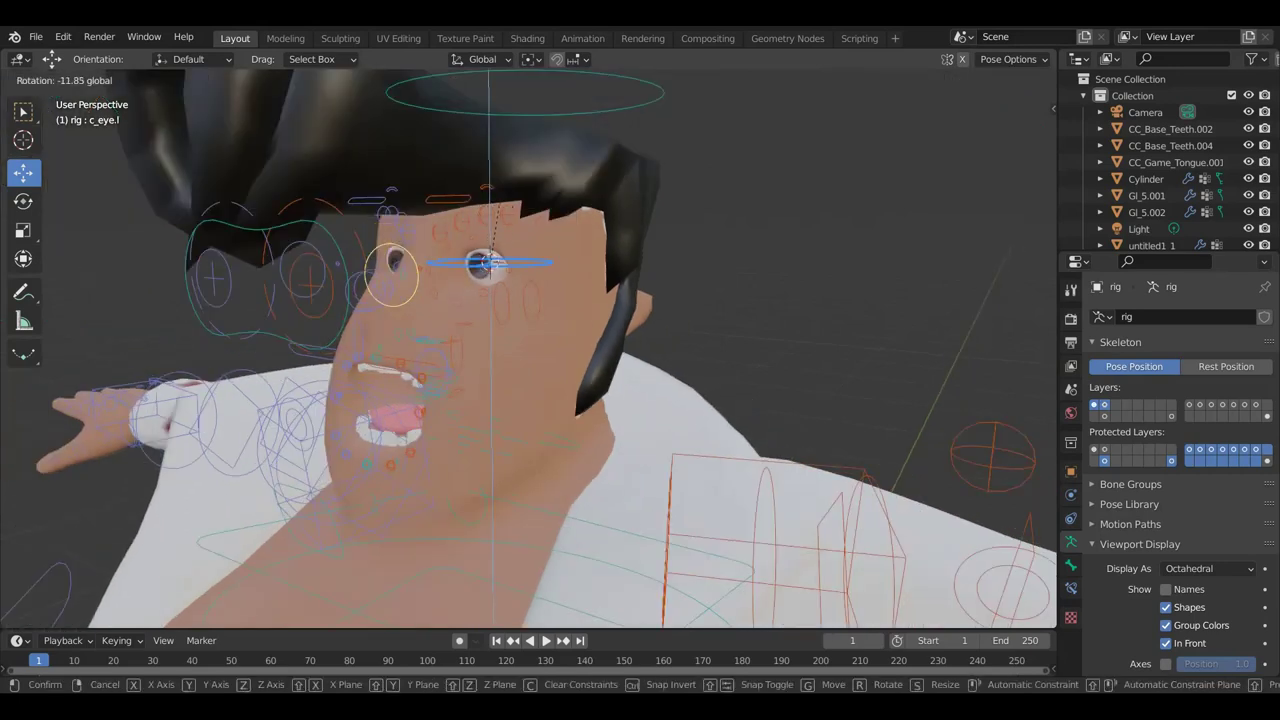
click(500, 183)
key(r)
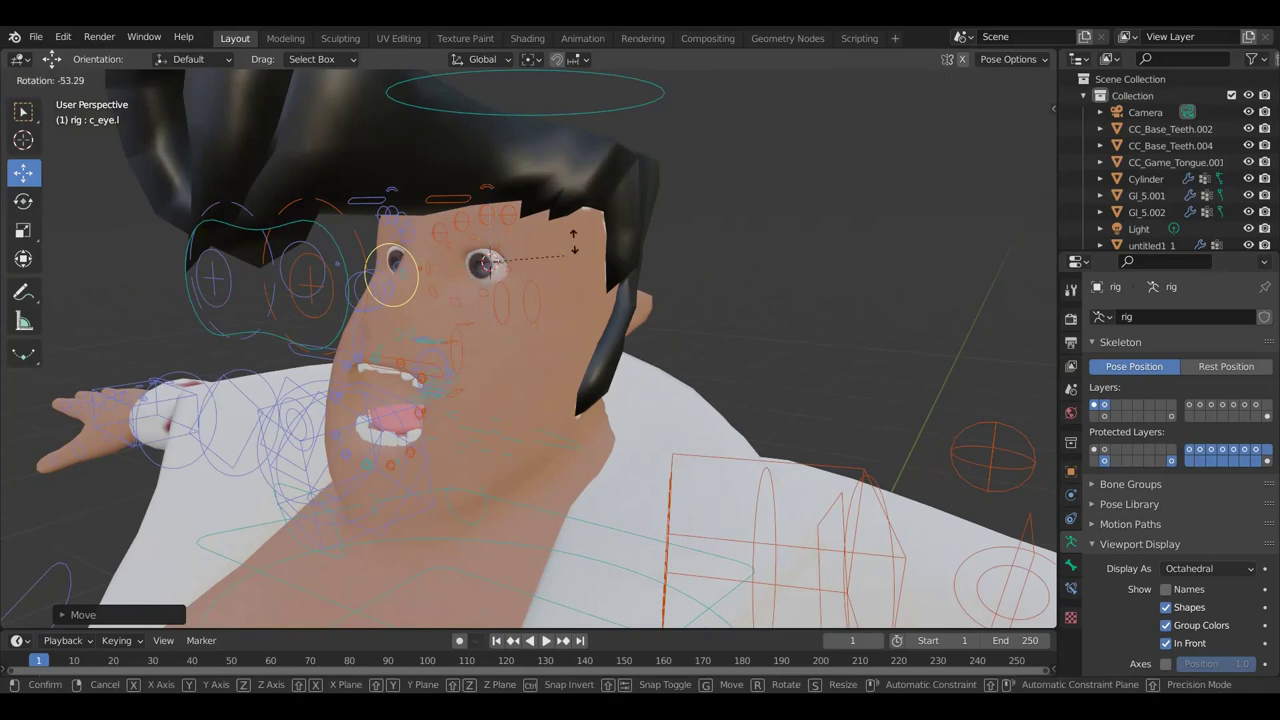
click(492, 305)
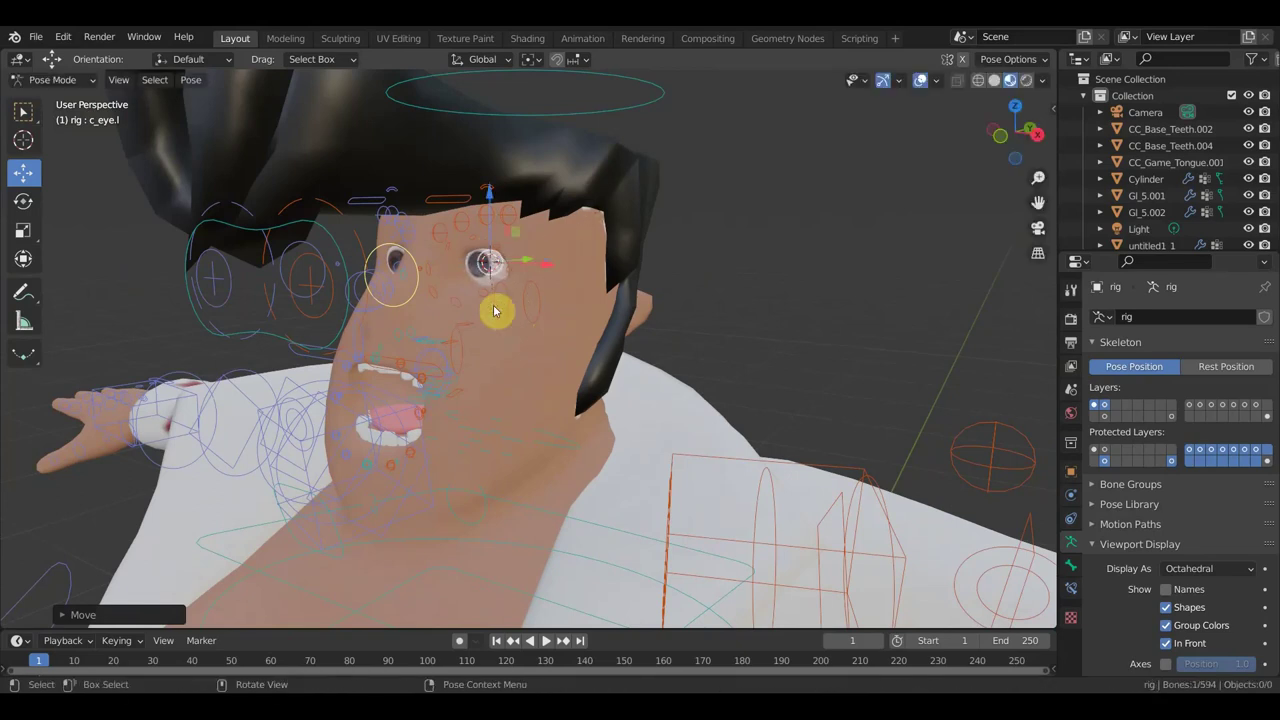
key(ctrl+z)
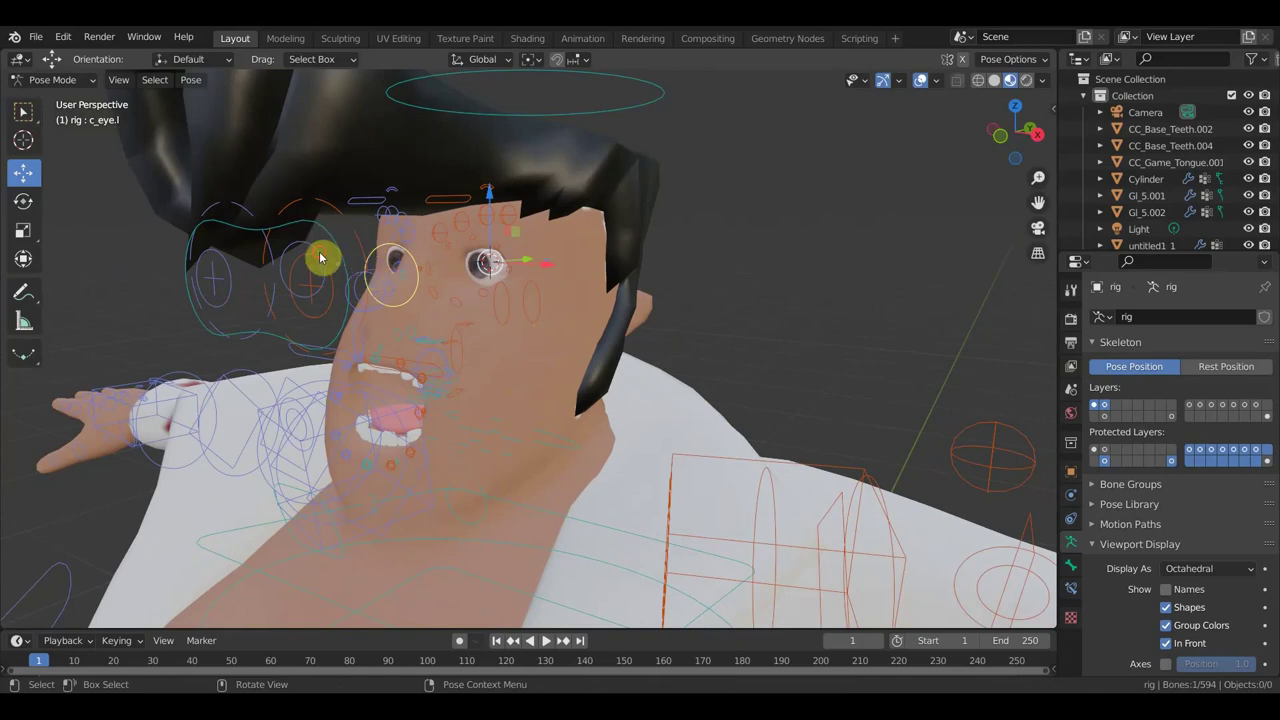
Move the left eye target and undo, then try rotating the right eye and cancel
click(348, 289)
key(g)
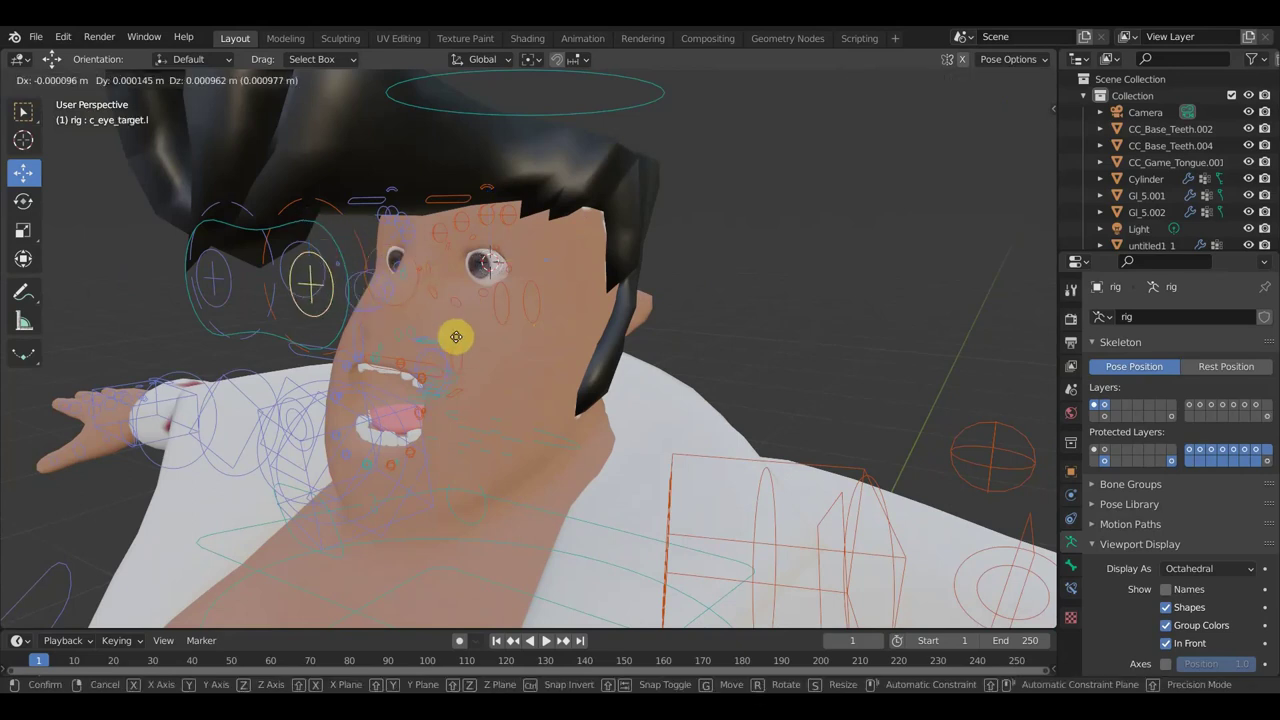
click(448, 335)
key(ctrl+z)
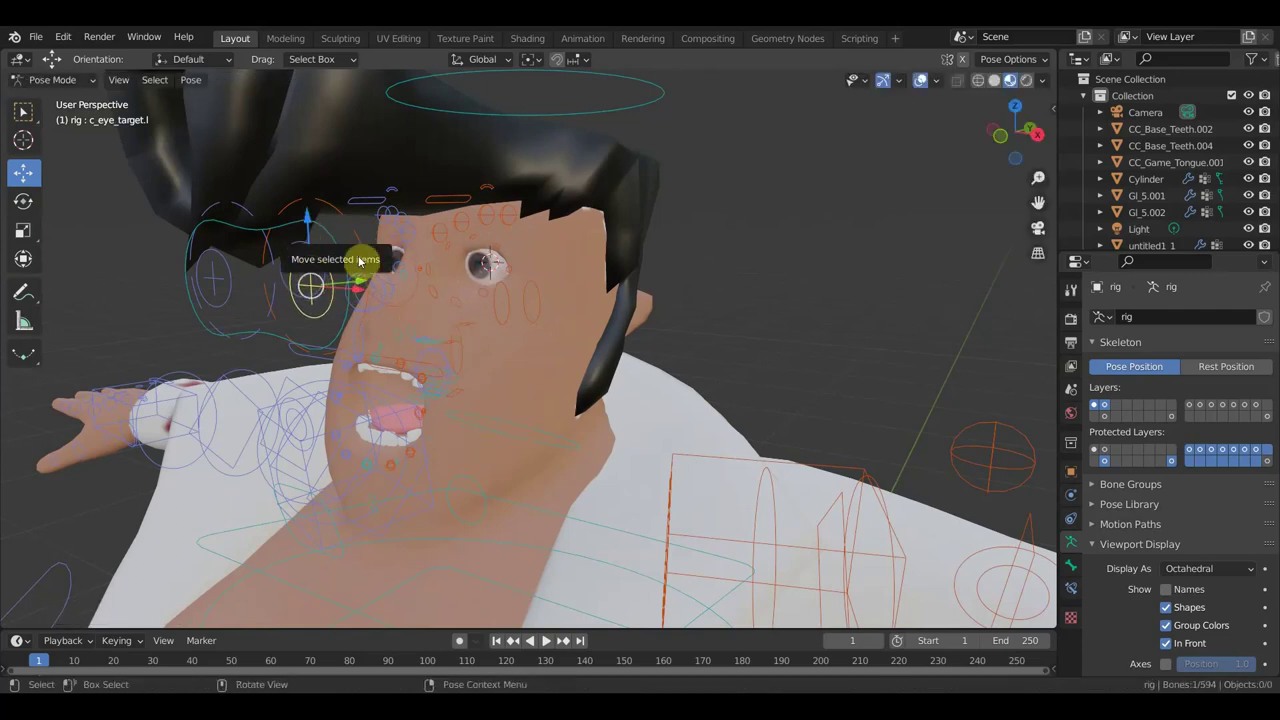
click(292, 258)
key(r)
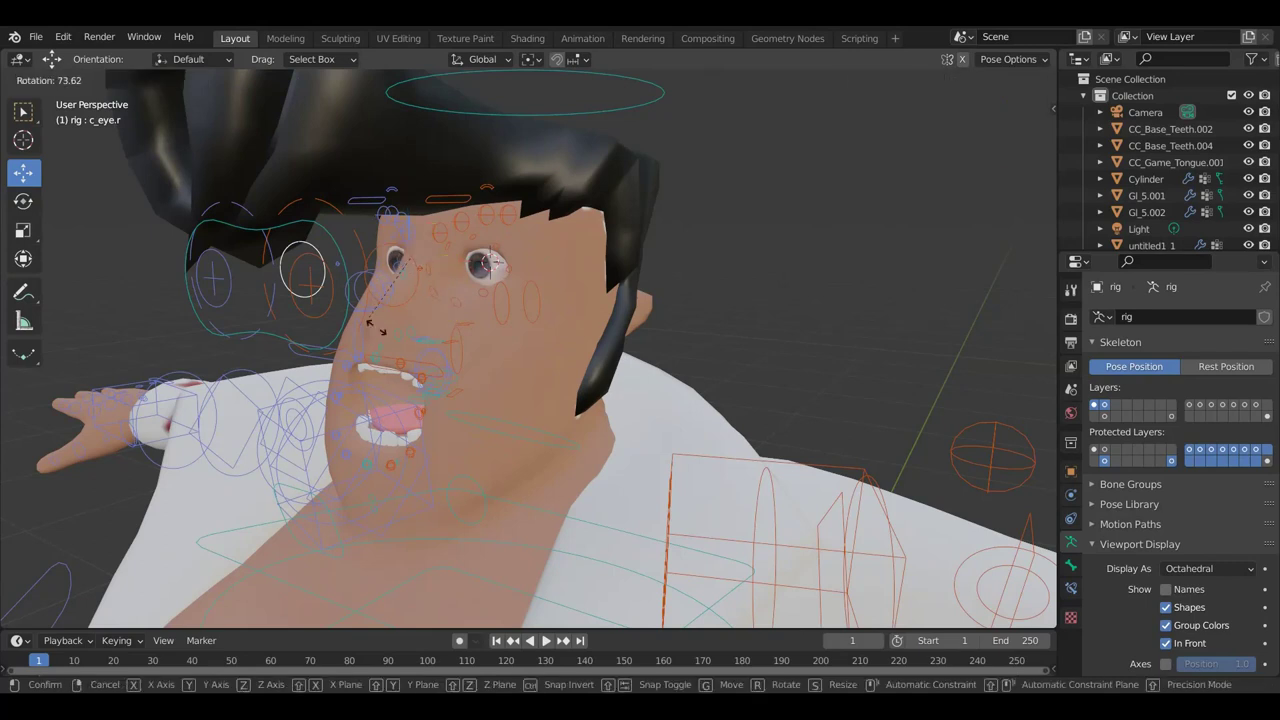
key(Escape)
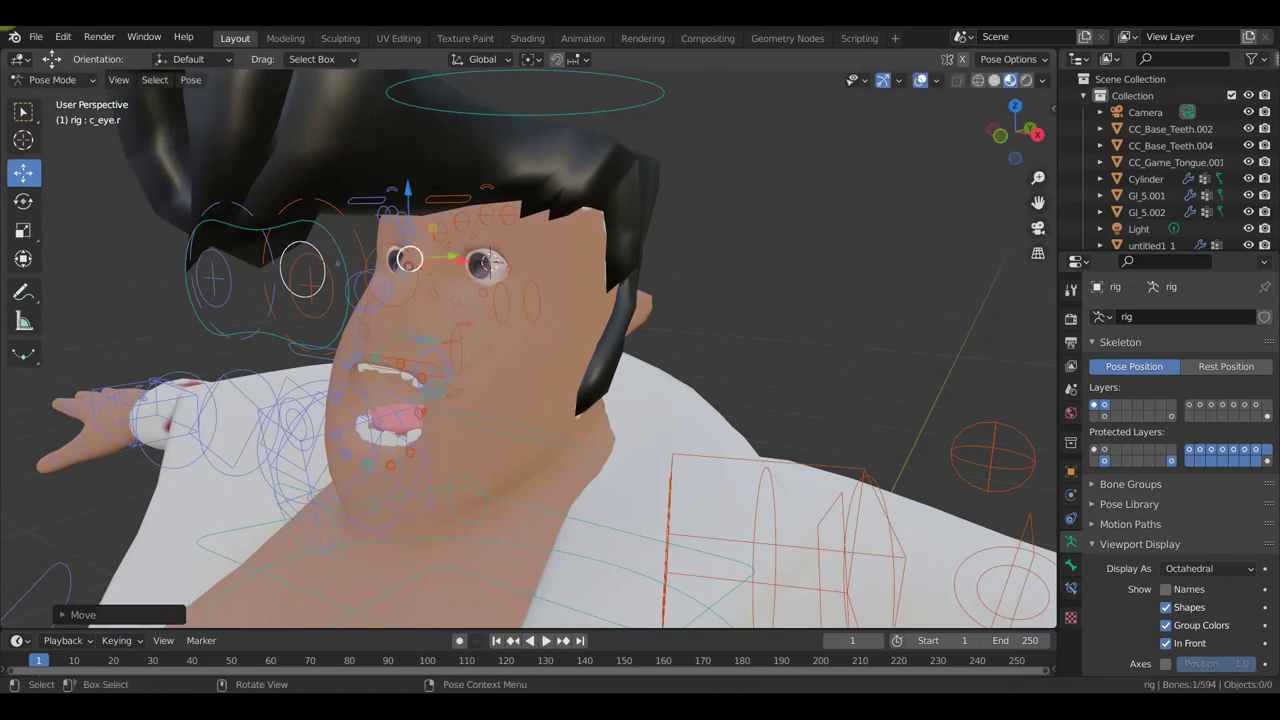
Move and rotate the left upper eyelid control to test its deformation
click(474, 210)
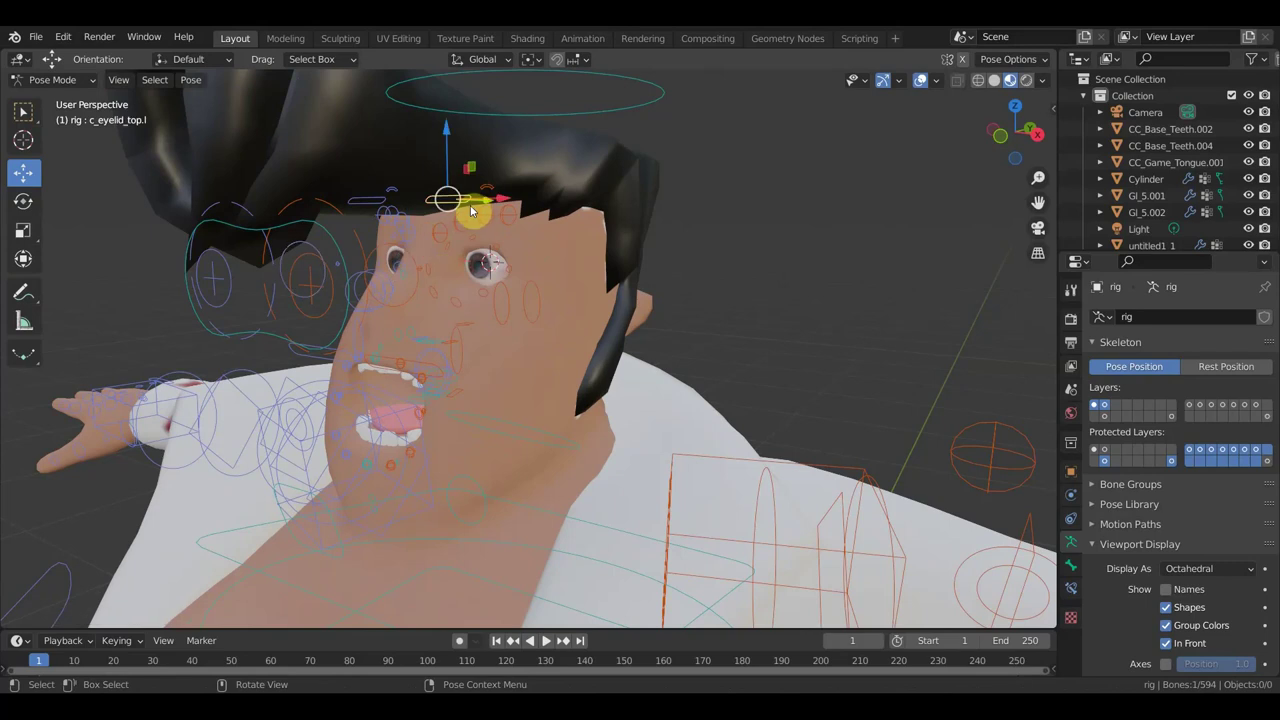
key(g)
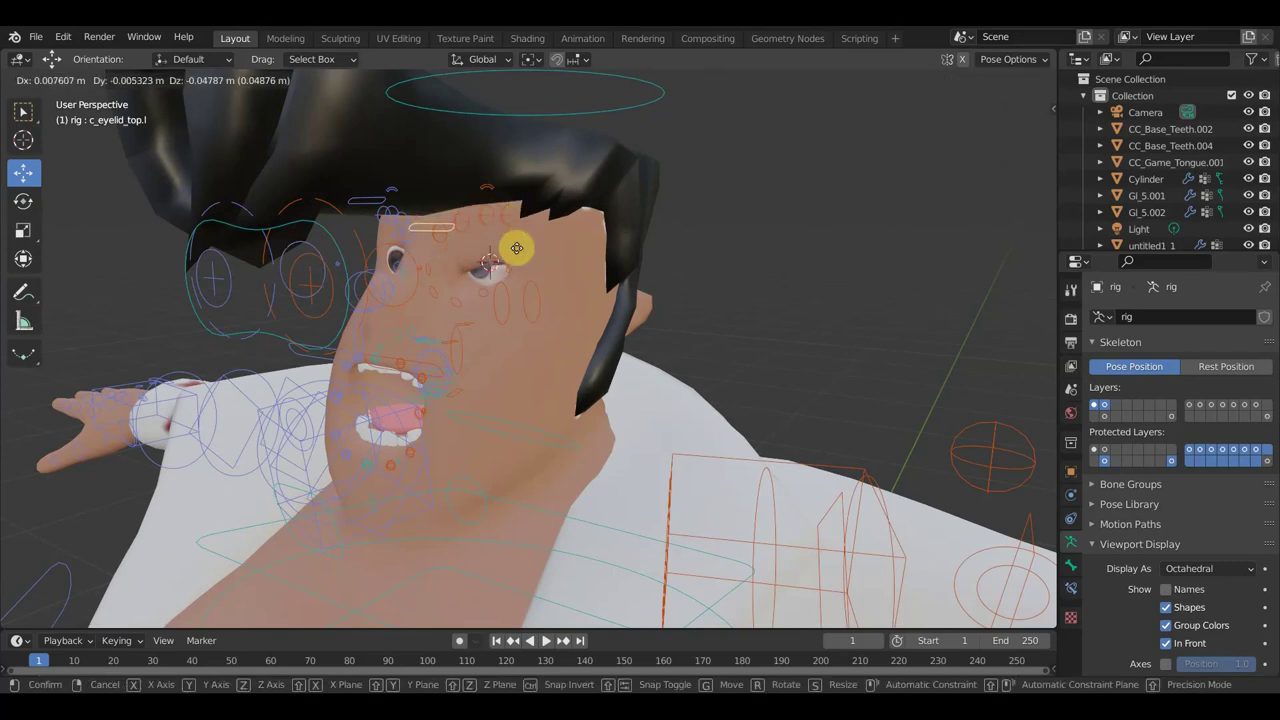
click(526, 259)
middle_drag(530, 260, 600, 263)
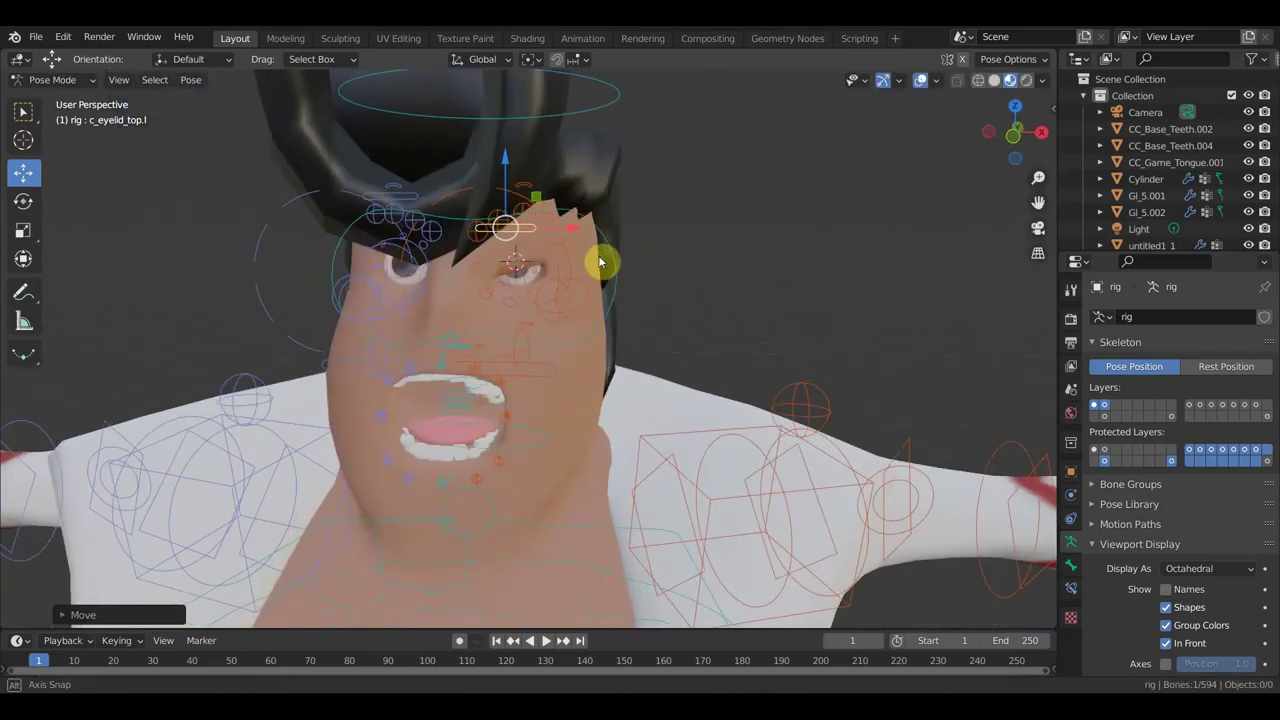
key(r)
click(688, 330)
key(g)
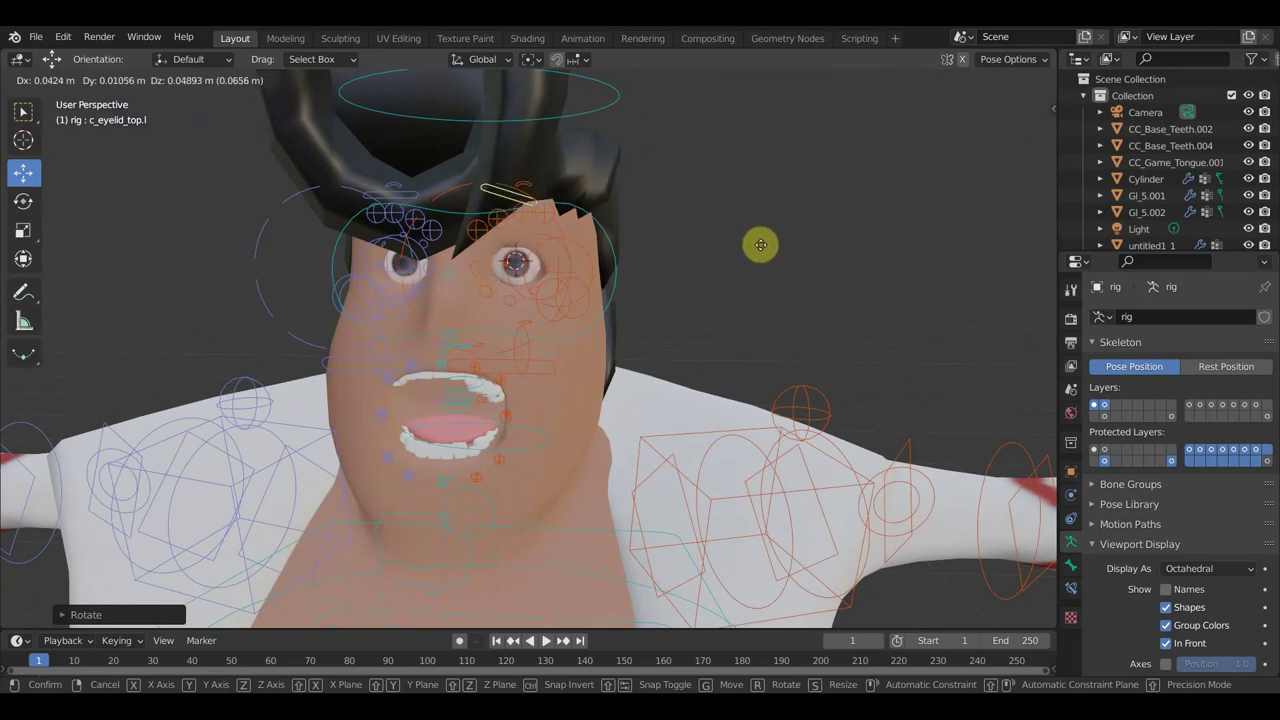
click(762, 255)
mouse_move(766, 263)
middle_down()
mouse_move(667, 263)
mouse_move(640, 240)
middle_up()
Test-move the right upper eyelid, then move the left upper eyelid again
click(379, 205)
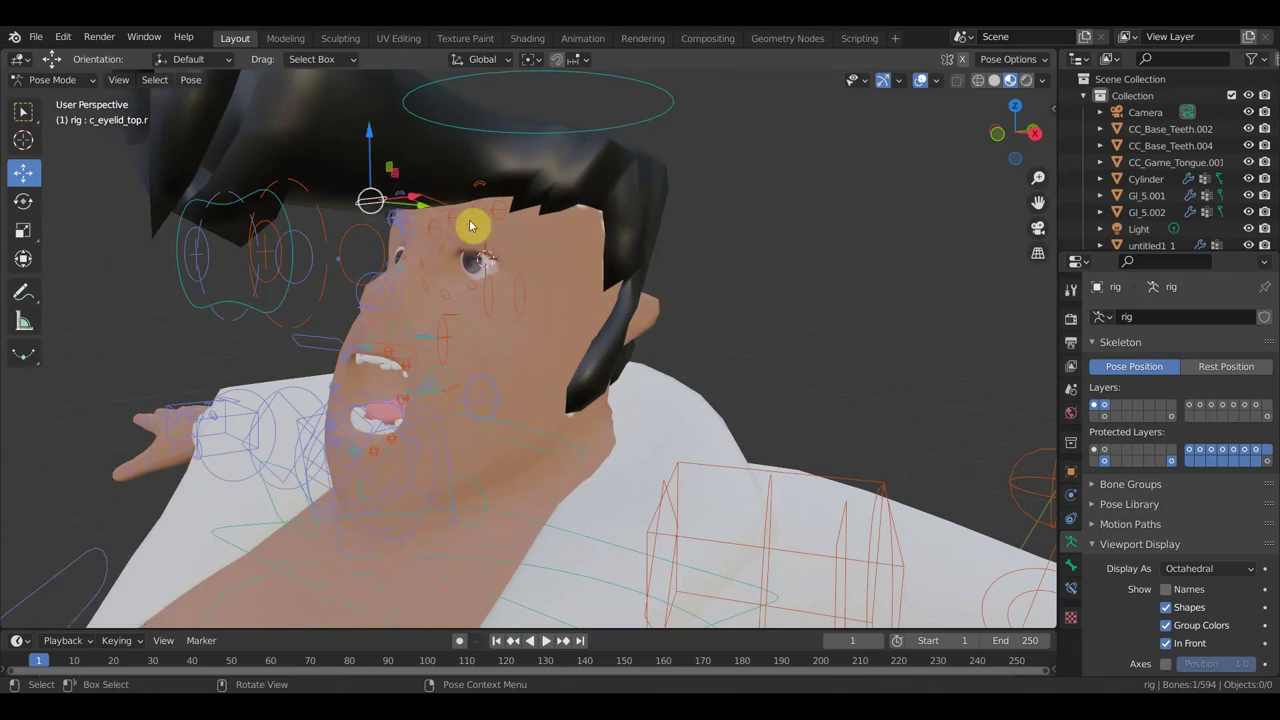
key(g)
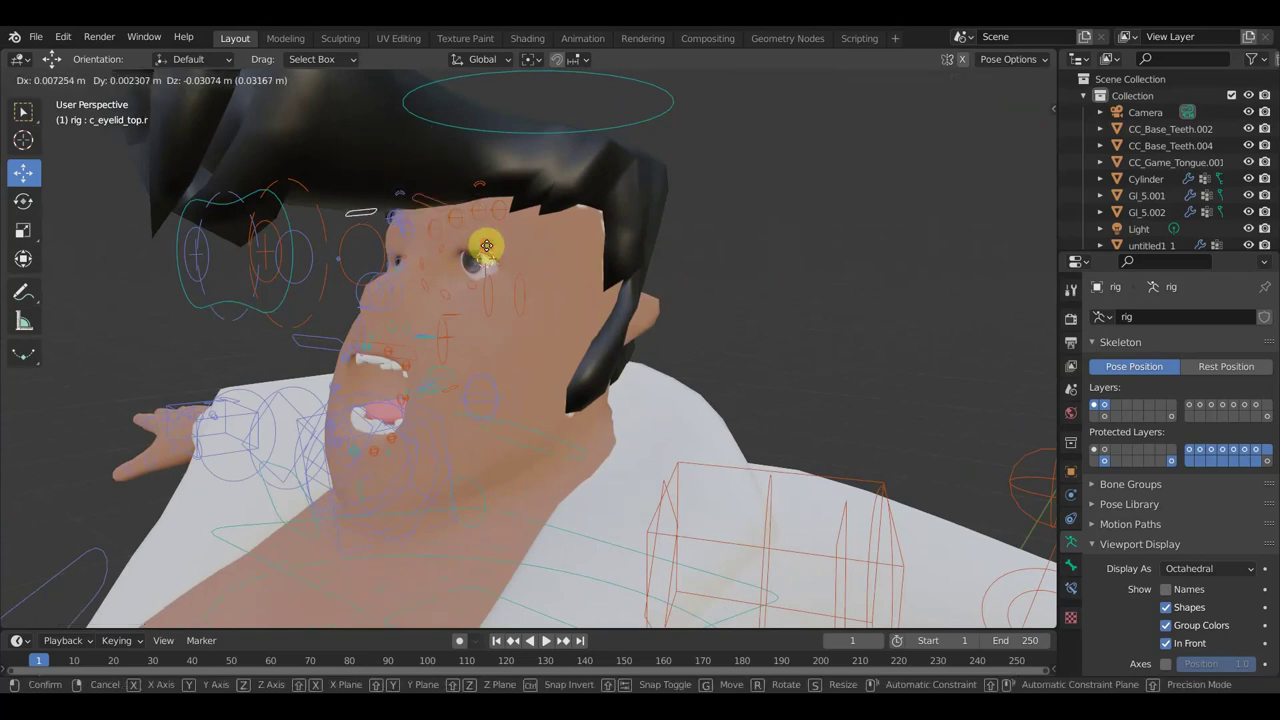
click(486, 246)
middle_drag(489, 248, 502, 250)
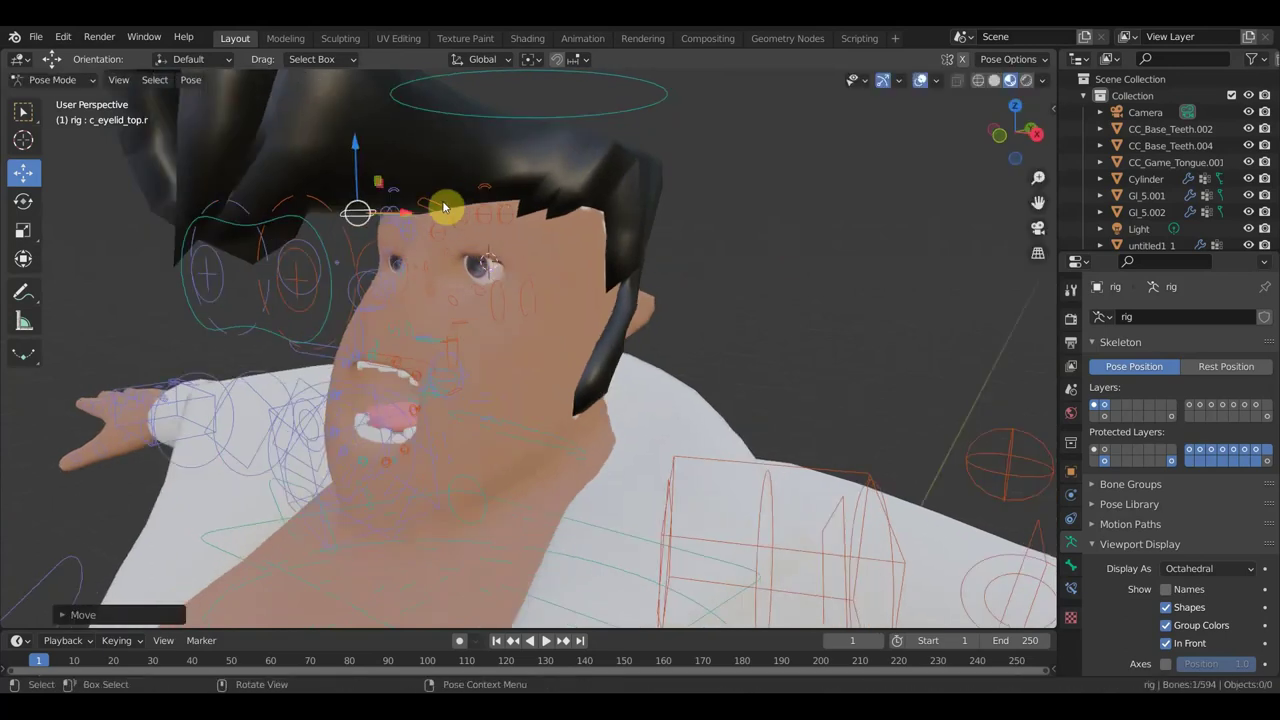
click(495, 232)
key(g)
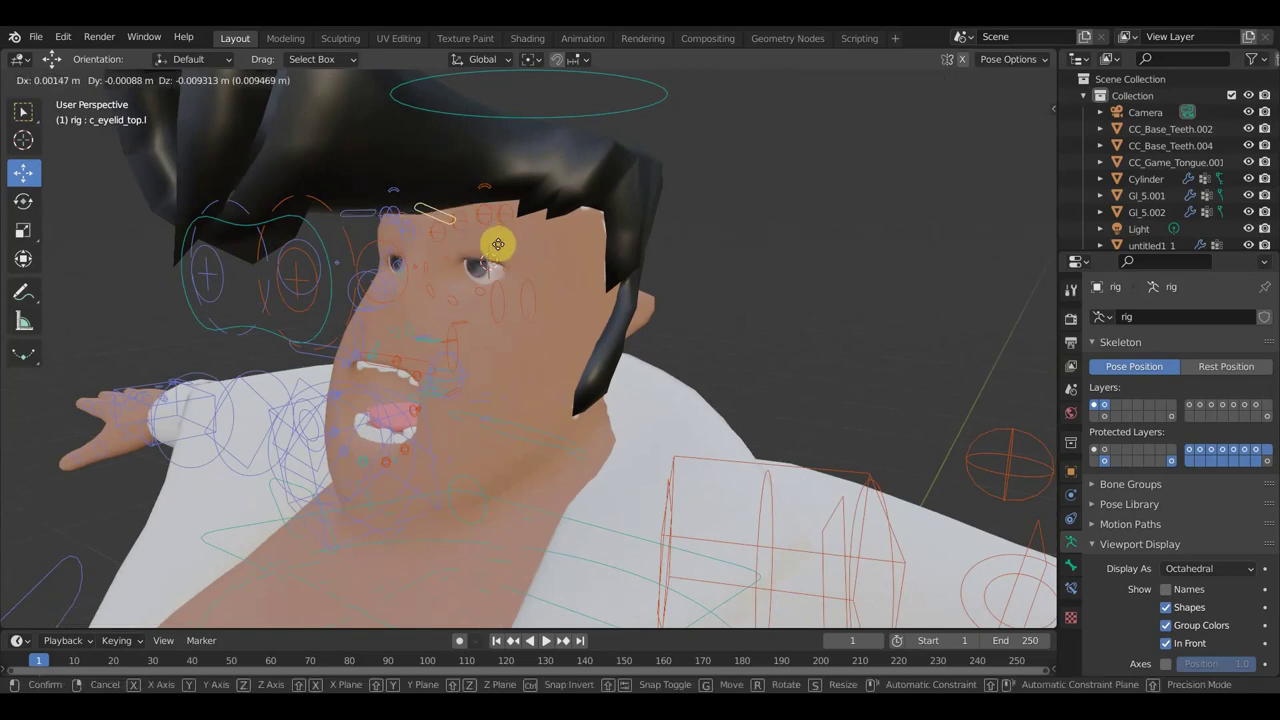
click(486, 285)
mouse_move(462, 350)
middle_down()
mouse_move(443, 357)
mouse_move(471, 349)
mouse_move(447, 345)
middle_up()
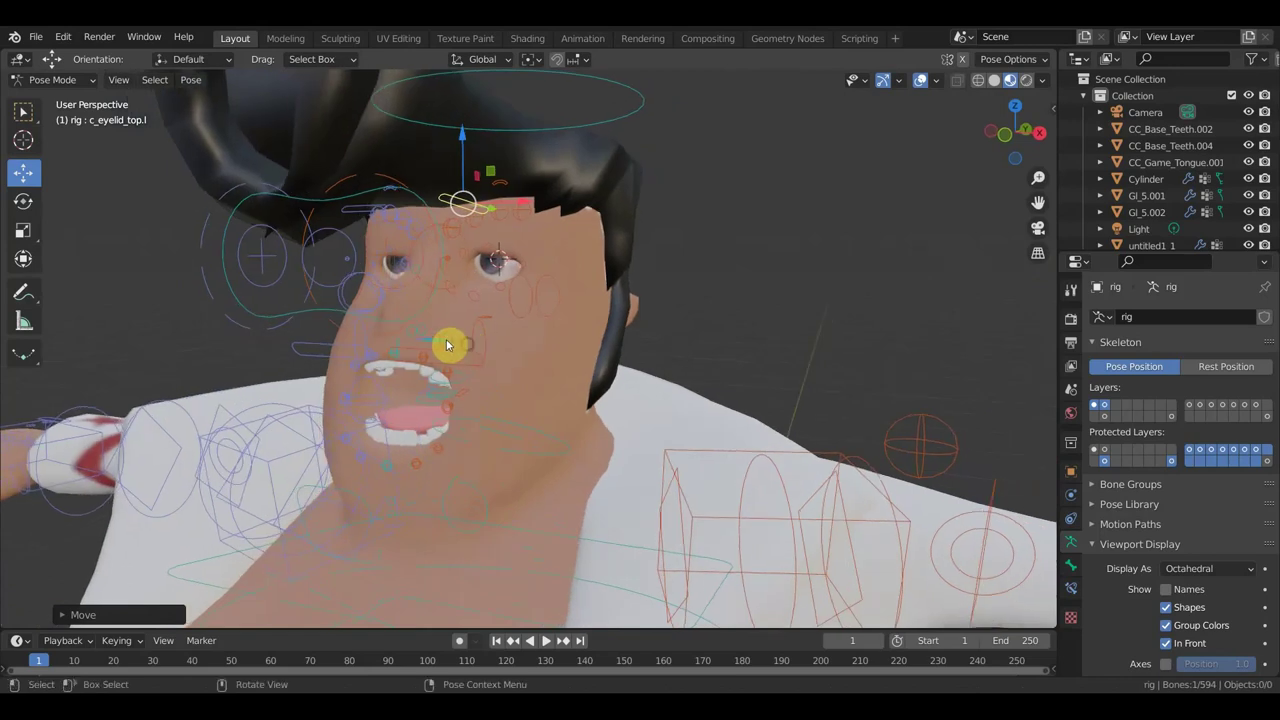
Move the upper teeth control and raise the left lower eyelid, finishing in front view
click(446, 339)
key(g)
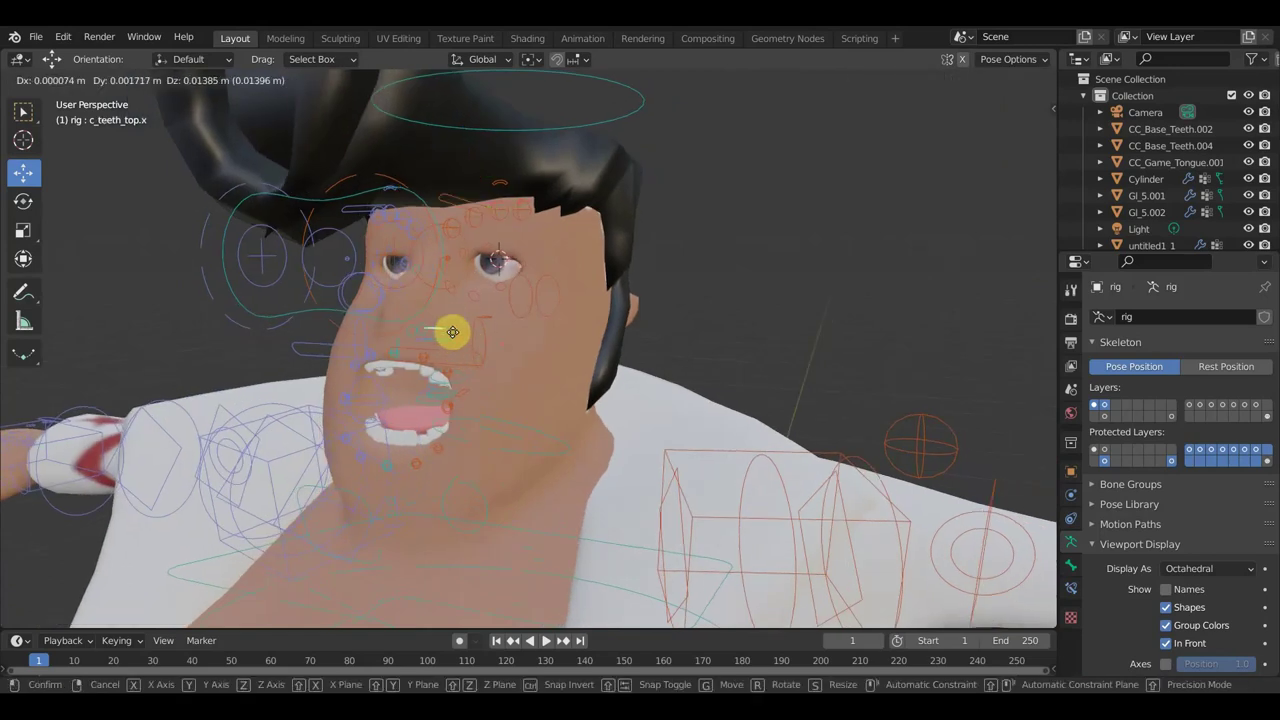
click(447, 340)
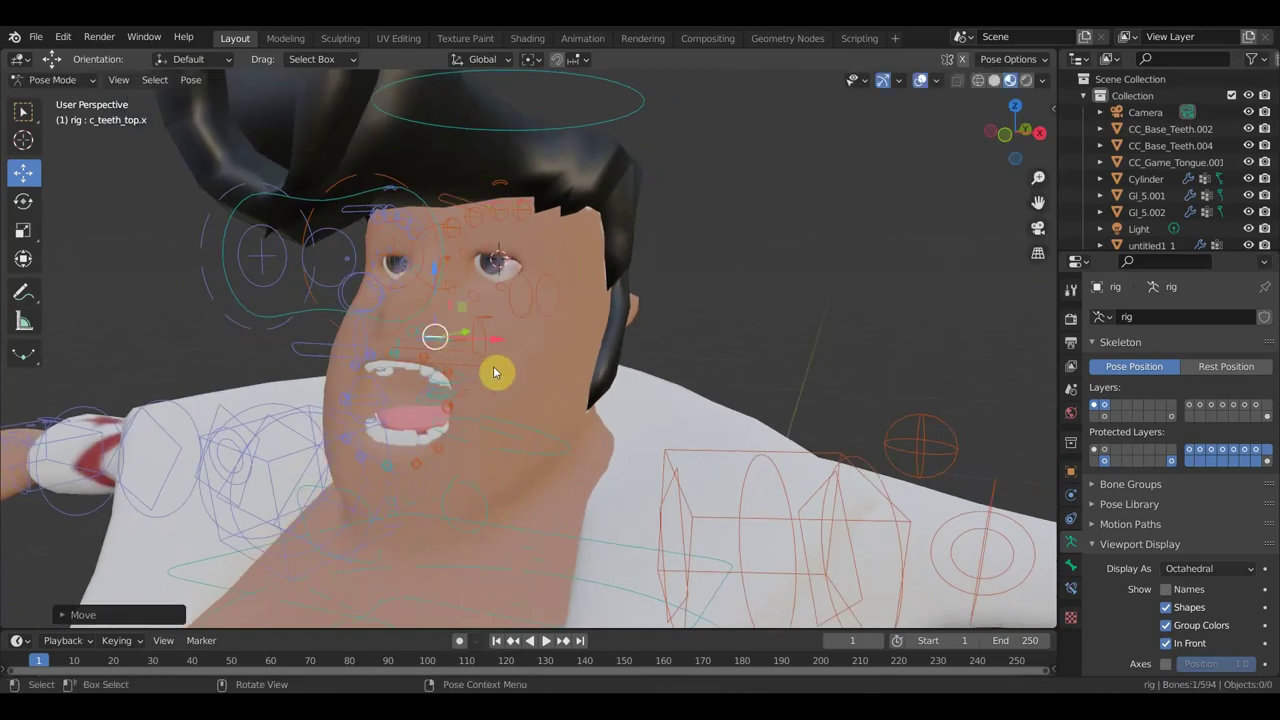
click(480, 369)
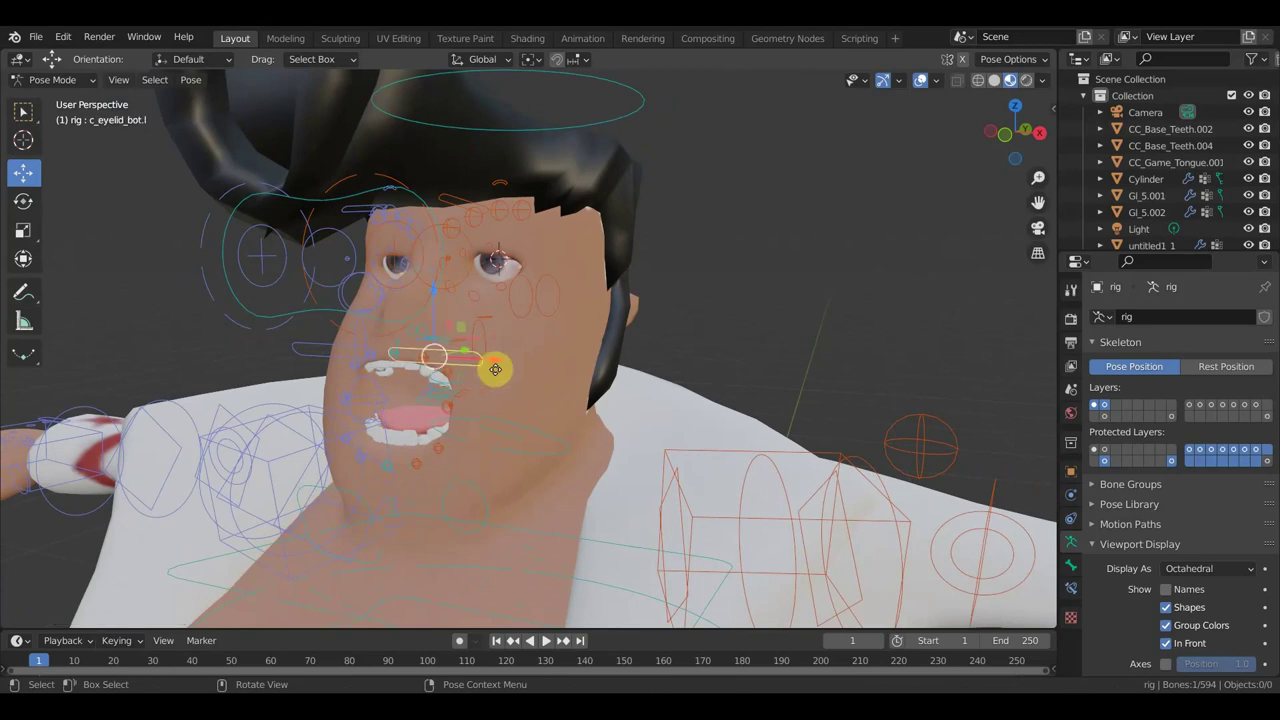
key(g)
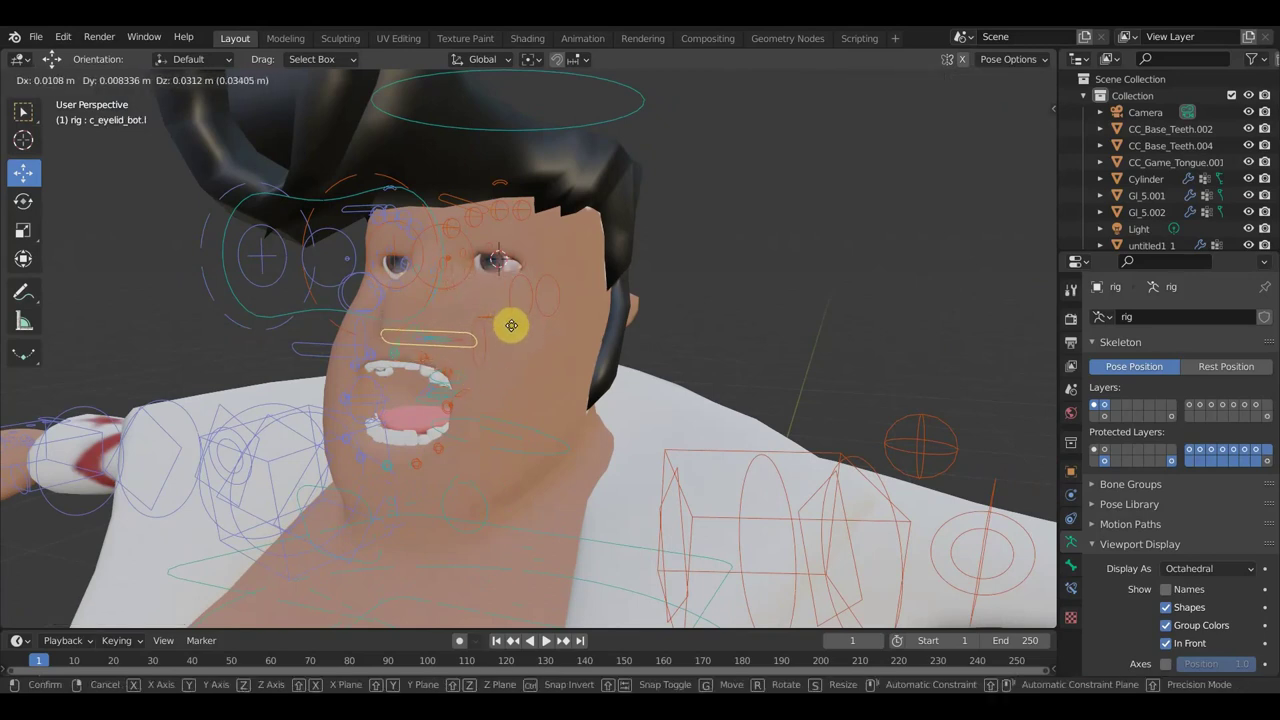
click(520, 316)
middle_drag(523, 317, 575, 322)
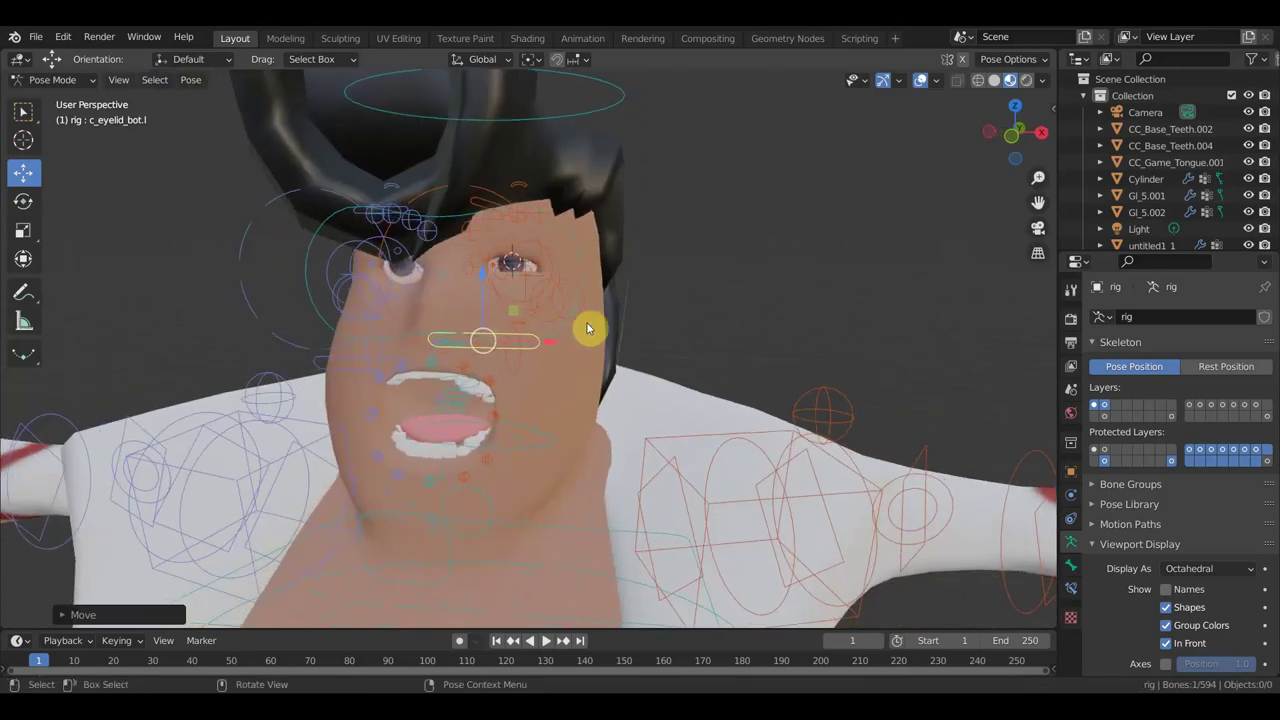
key(g)
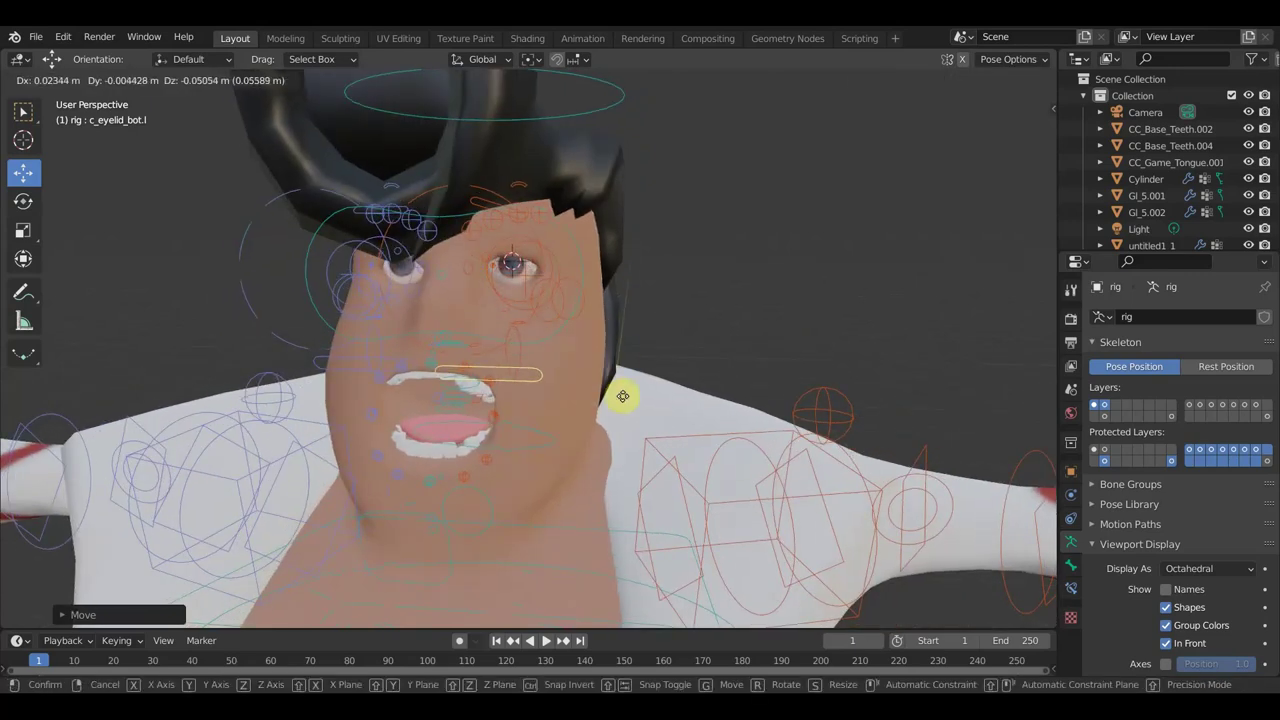
click(629, 335)
key(KP_1)
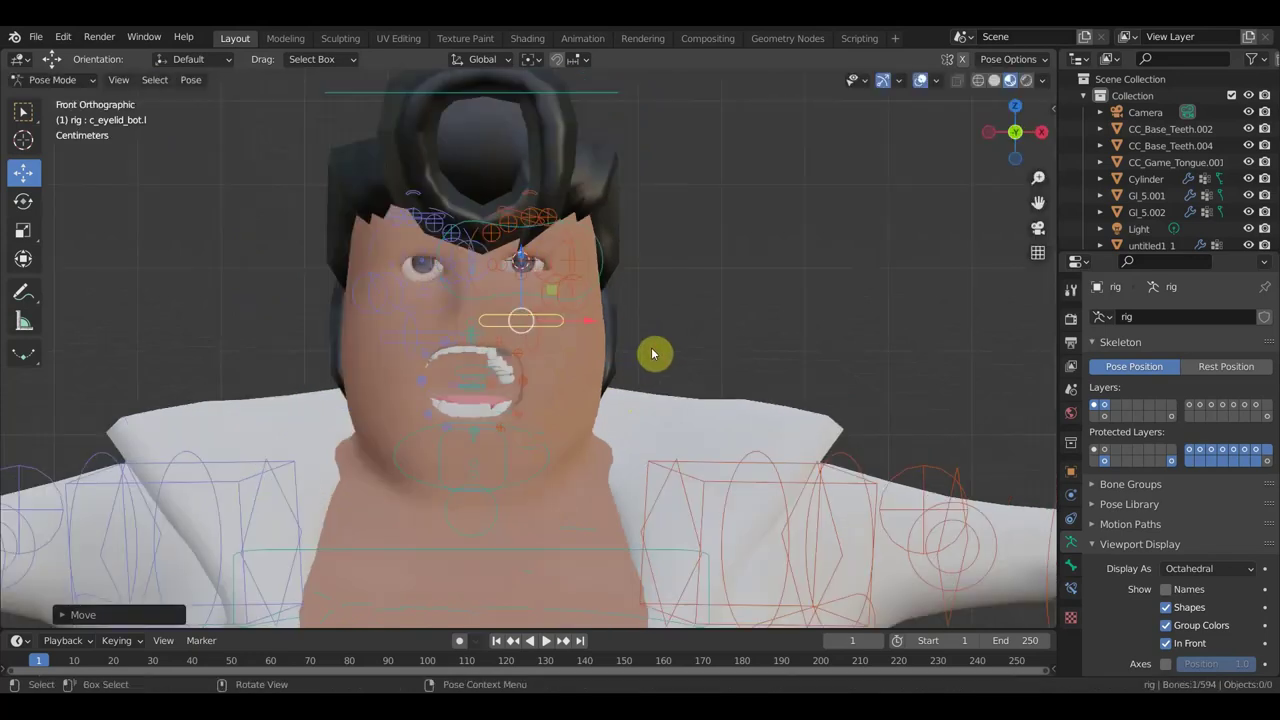
Open the jaw, then move the left upper lip control twice
click(508, 461)
key(g)
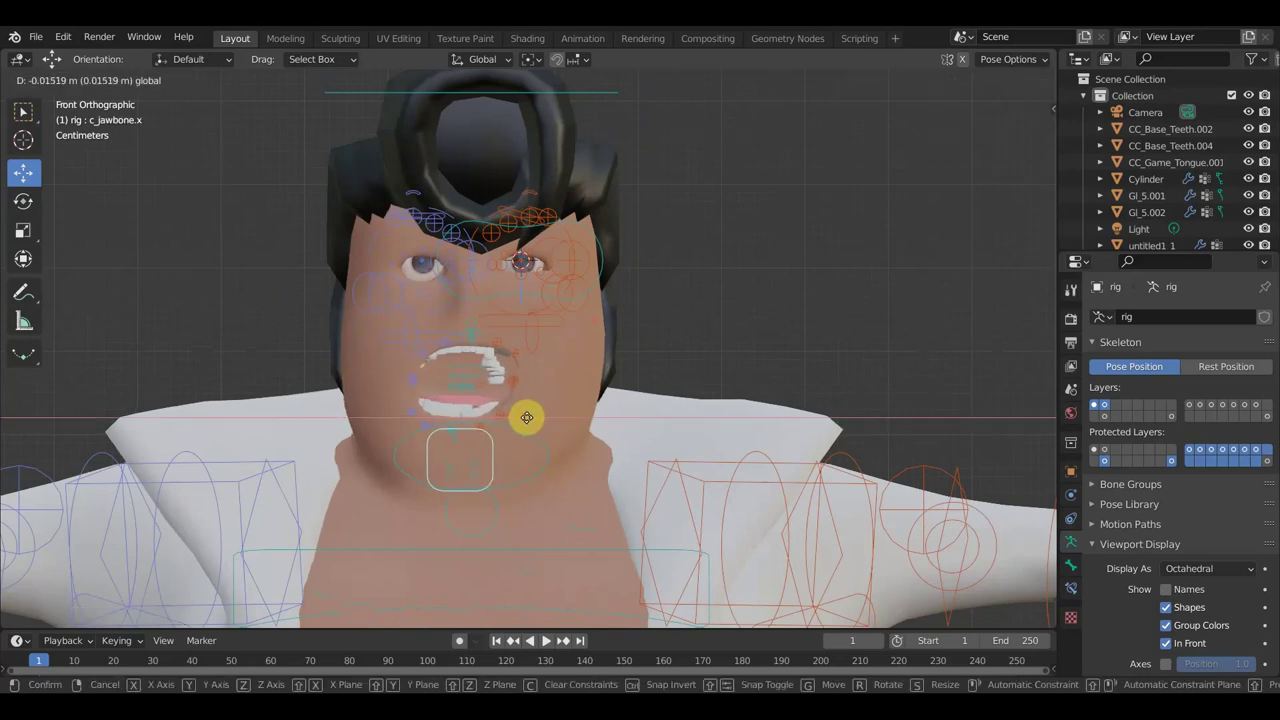
click(531, 422)
mouse_move(531, 422)
middle_down()
mouse_move(577, 398)
mouse_move(557, 360)
mouse_move(537, 374)
middle_up()
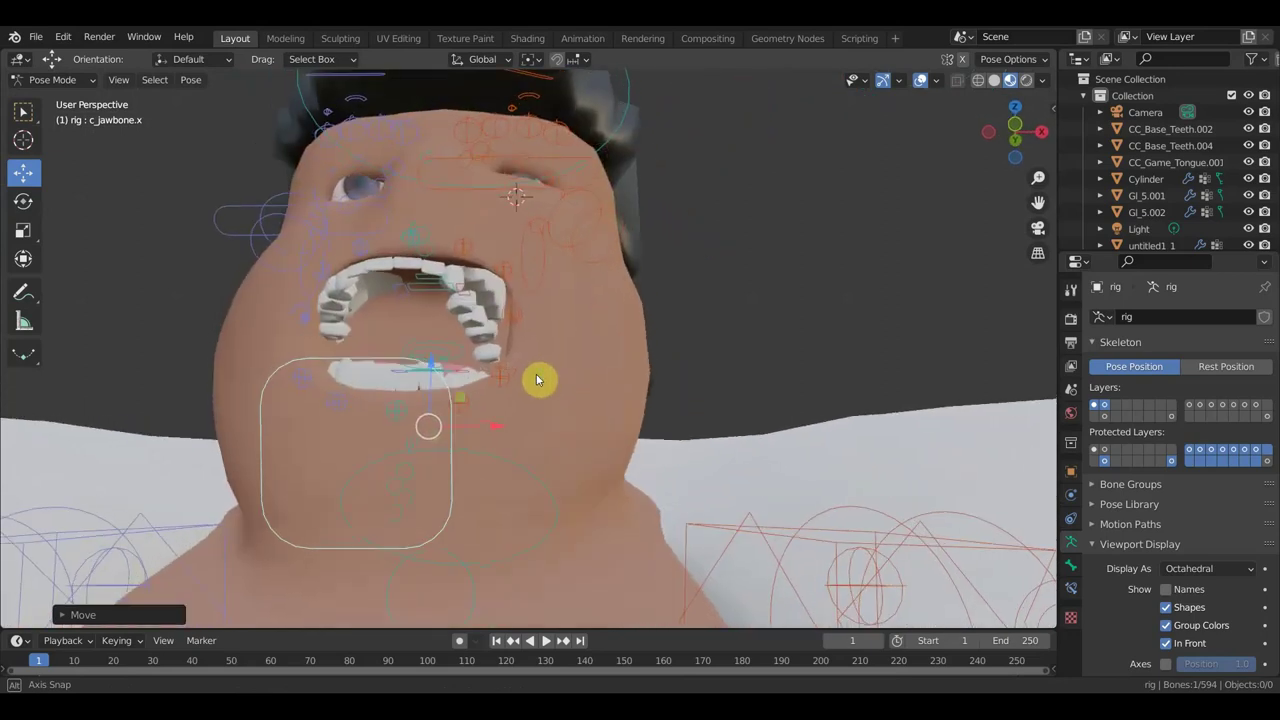
click(507, 277)
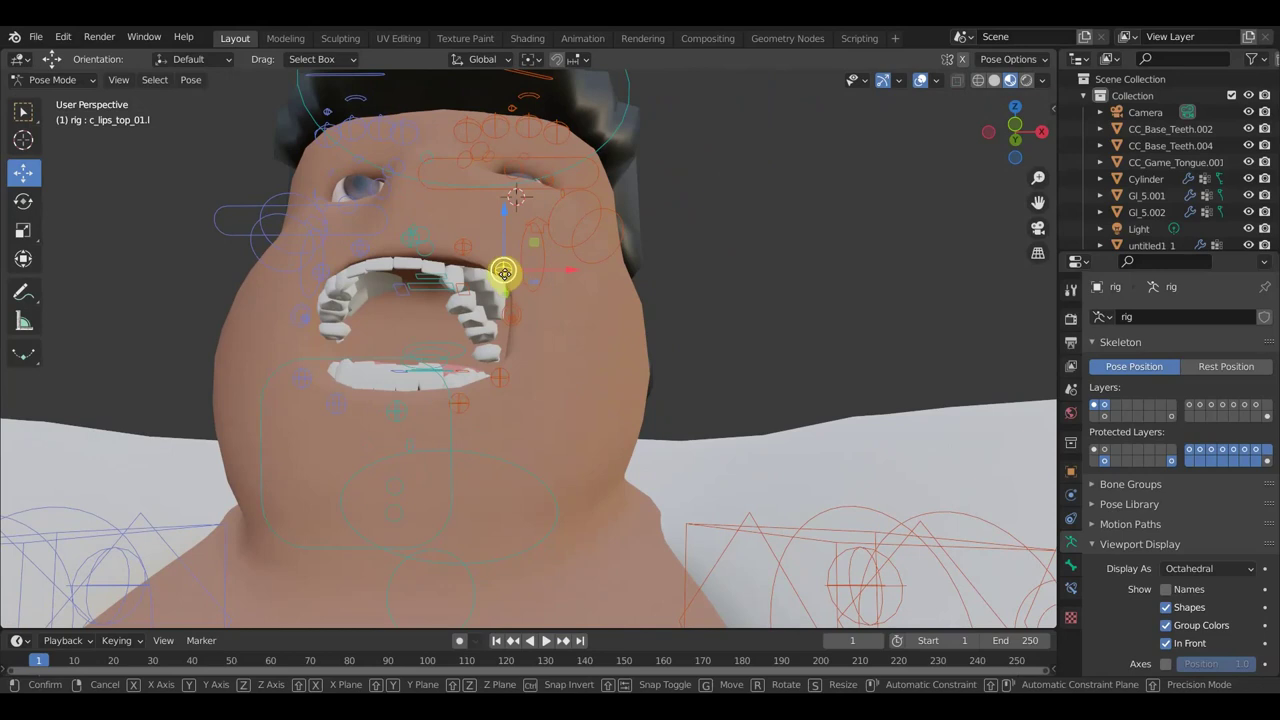
key(g)
click(515, 263)
middle_drag(520, 266, 531, 343)
key(g)
click(543, 290)
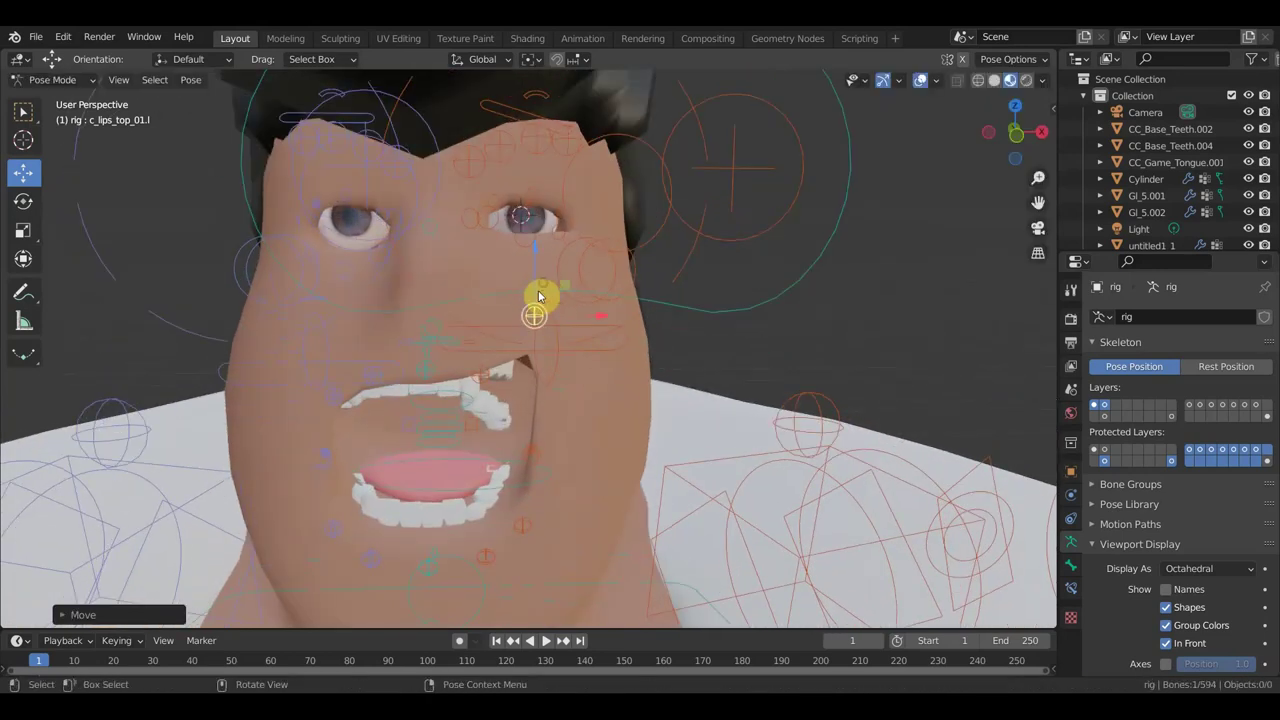
Move the middle upper lip control, then raise the left upper lip
click(452, 370)
key(g)
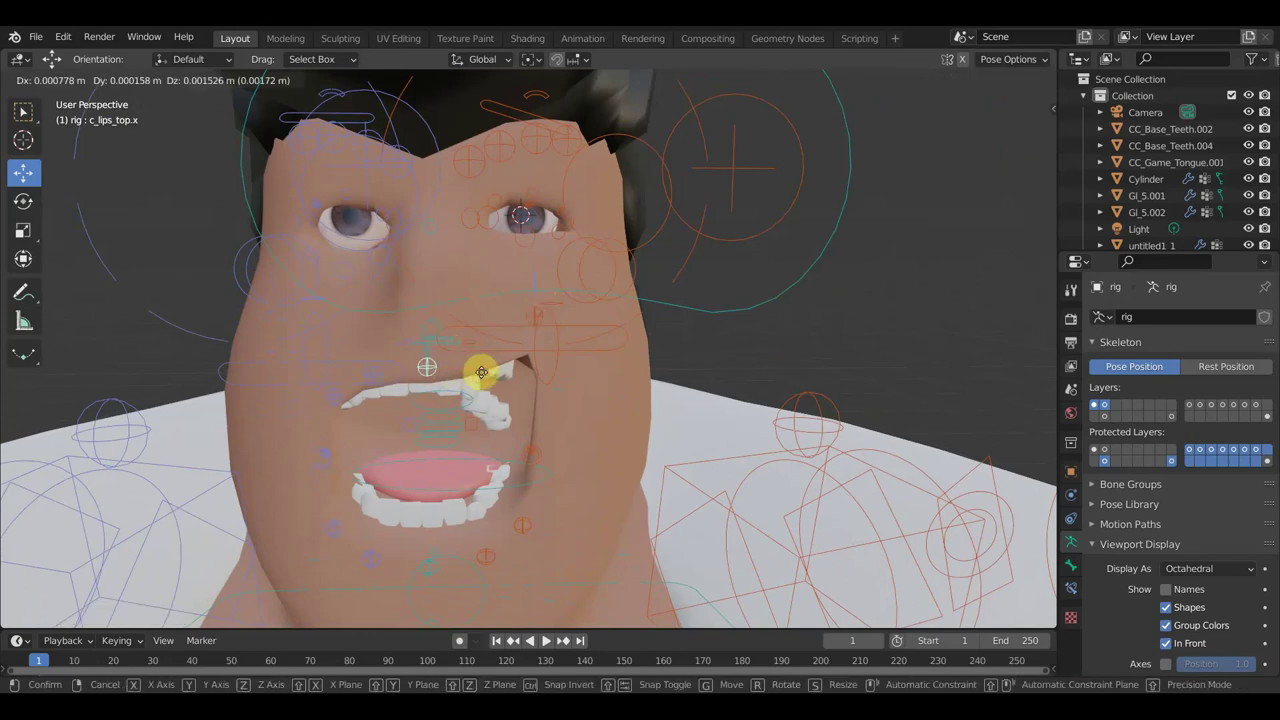
click(478, 362)
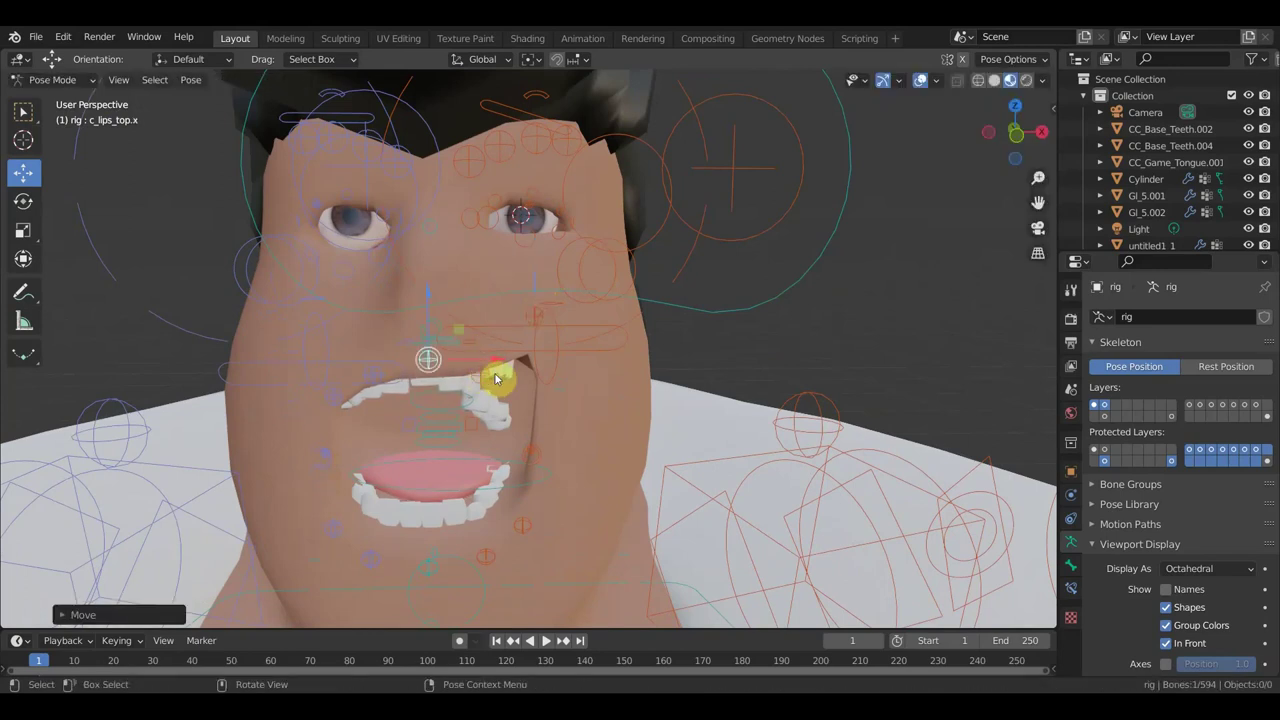
click(495, 379)
key(g)
click(496, 352)
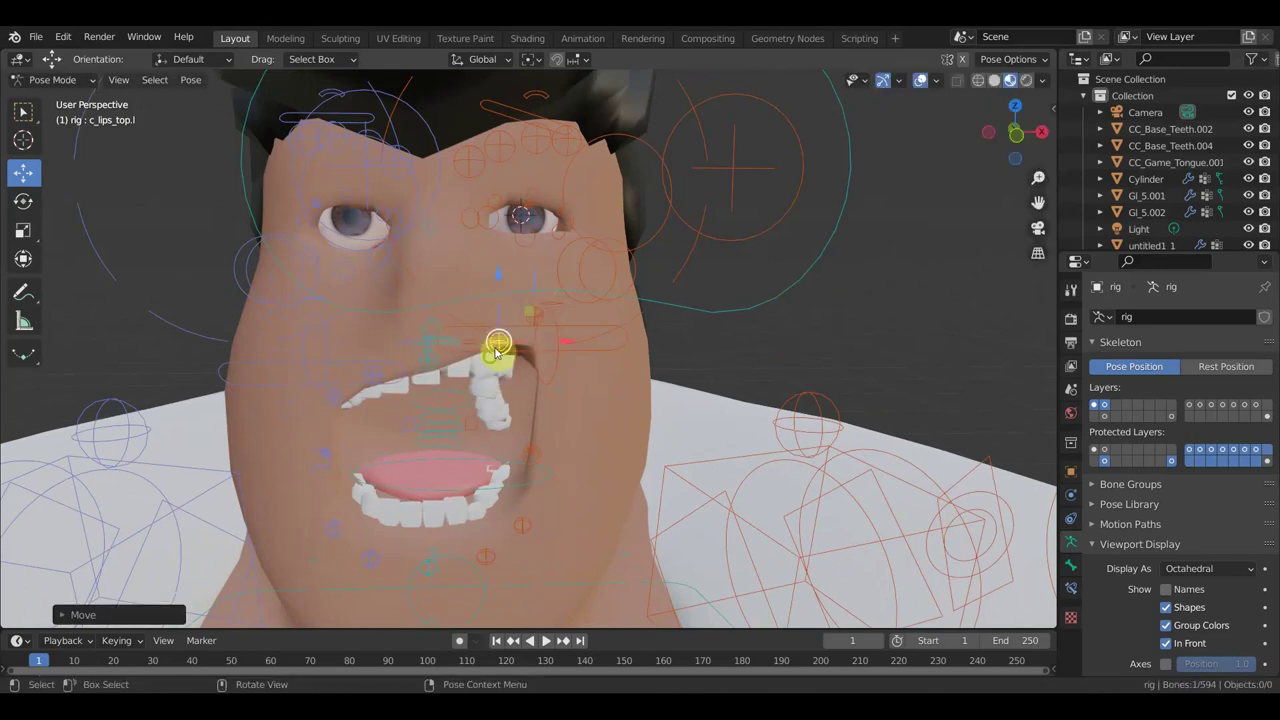
middle_drag(496, 350, 496, 343)
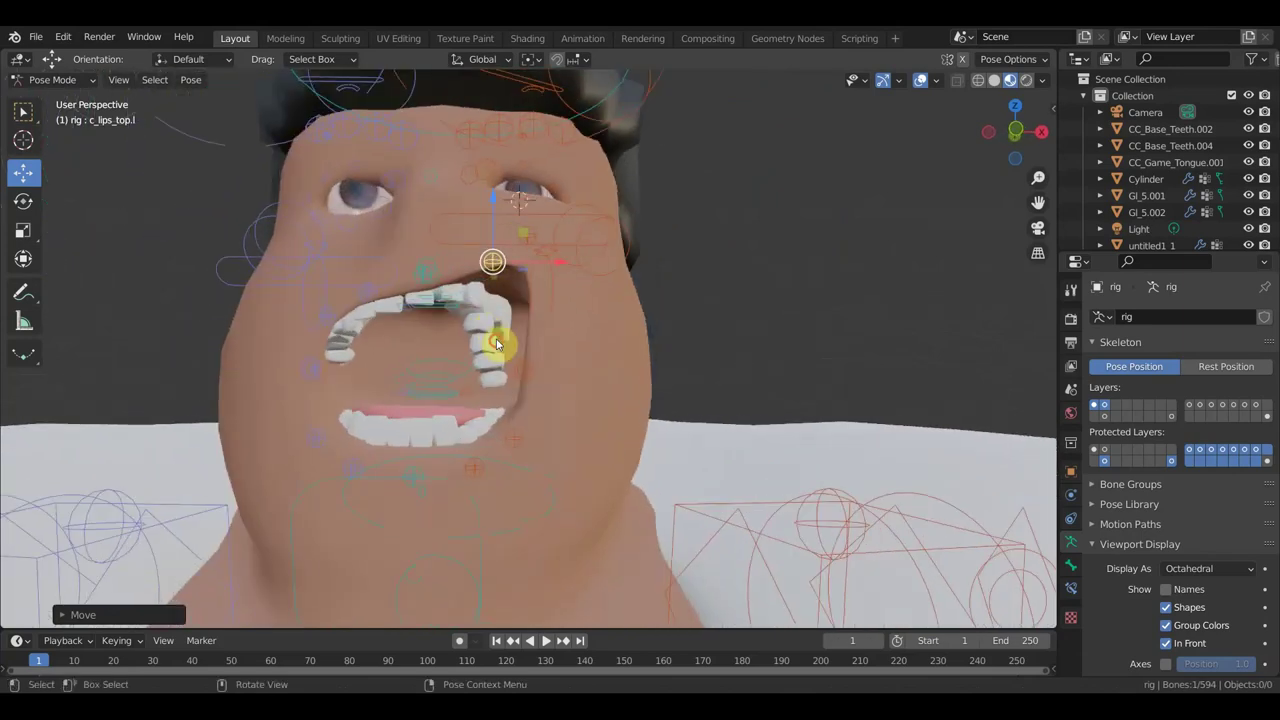
key(g)
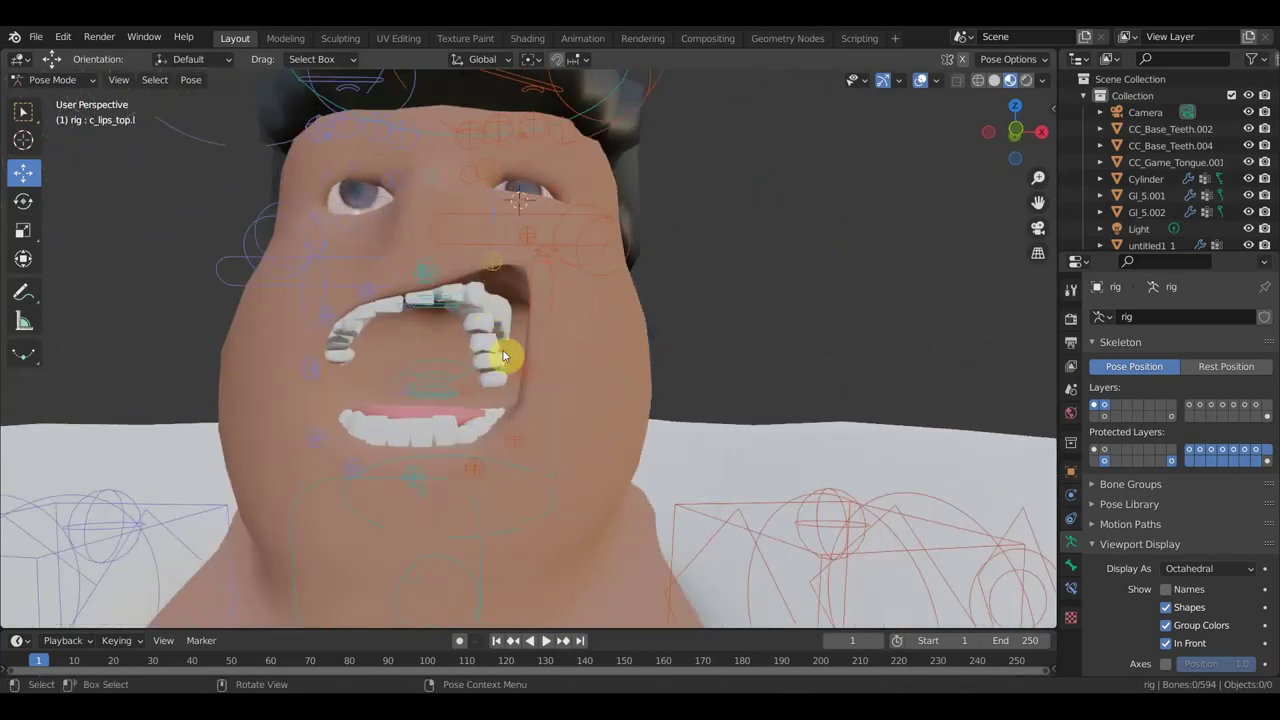
Move the tongue base upward and shift the tongue tip
click(462, 361)
key(g)
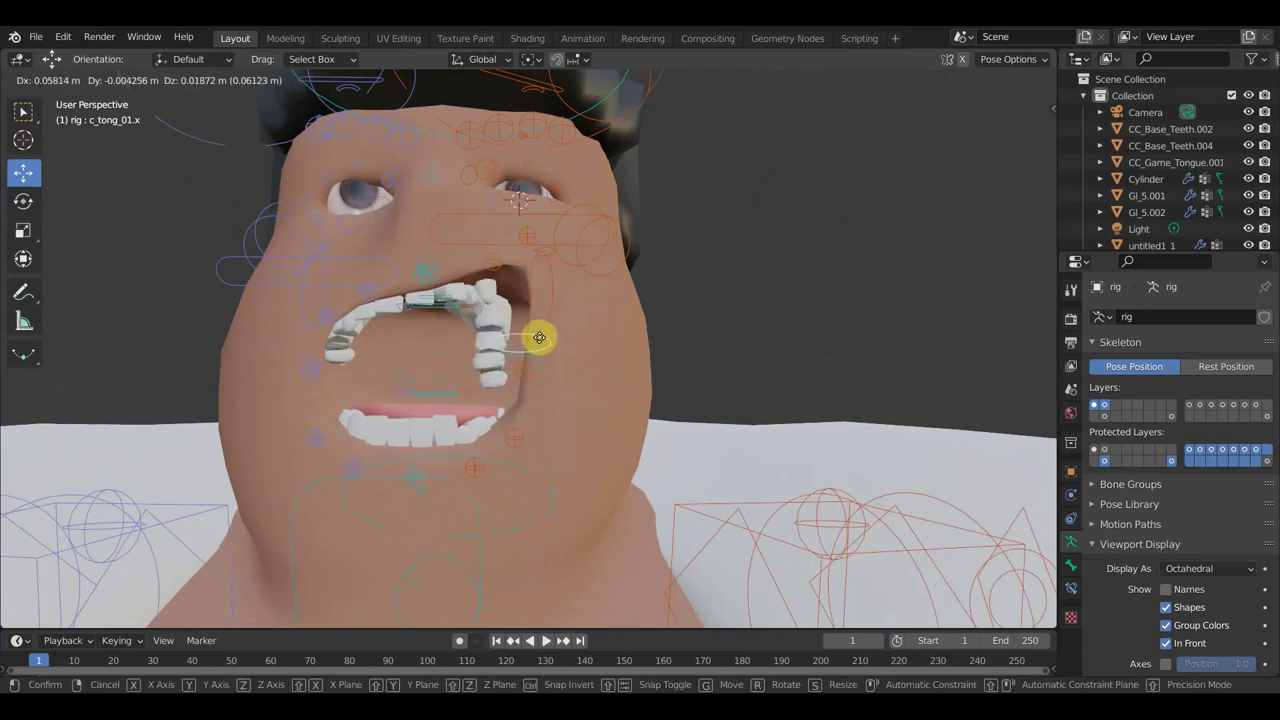
click(458, 355)
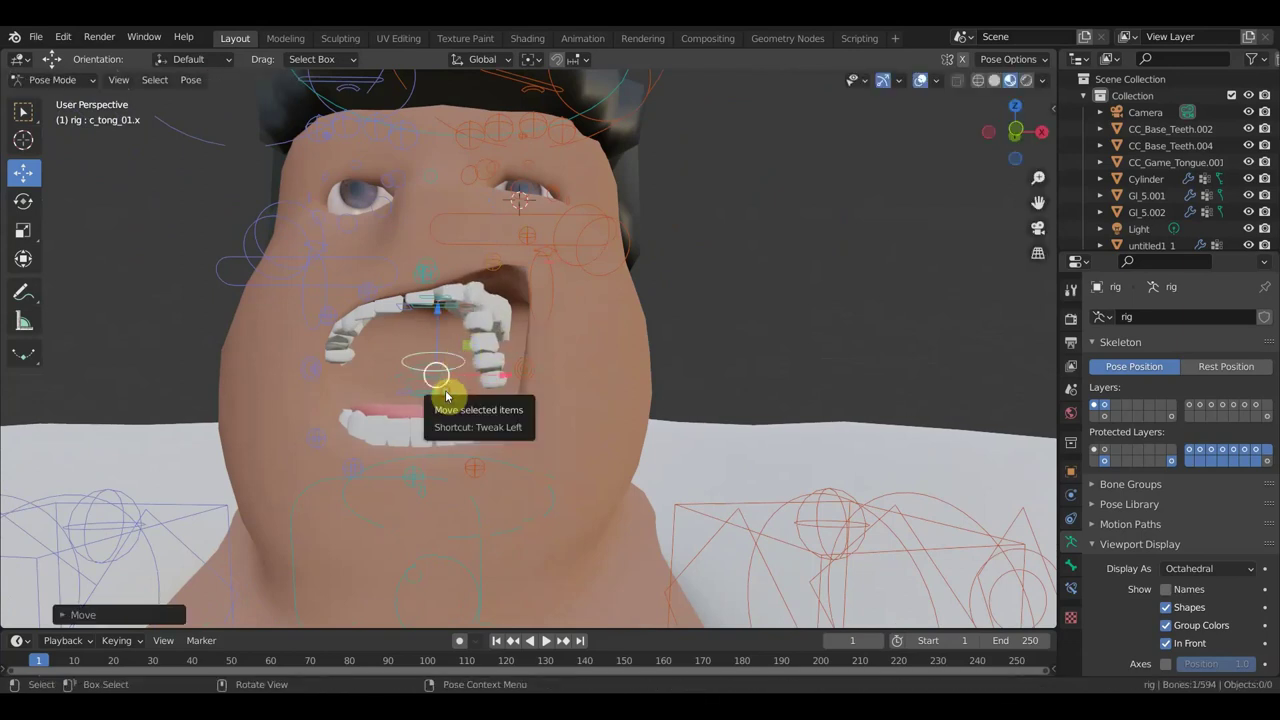
click(470, 372)
key(g)
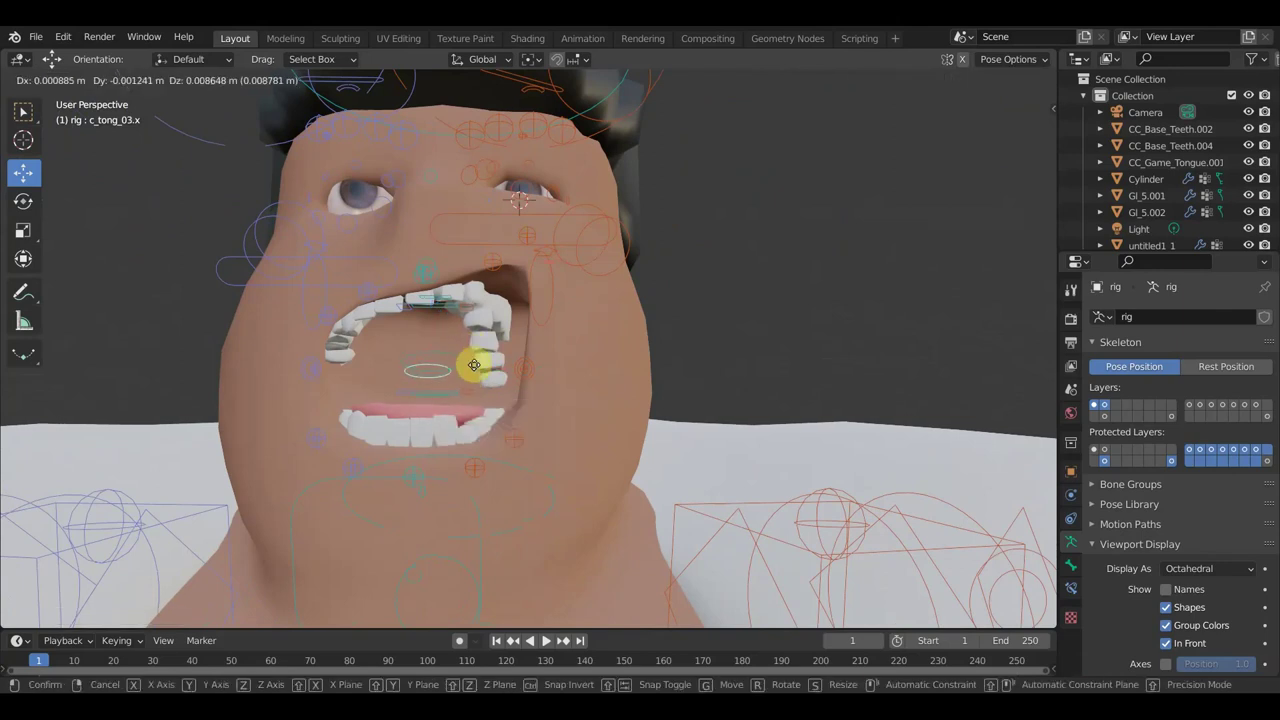
click(474, 378)
Move the lower teeth control, then shift the lower lip, checking from the front
click(462, 400)
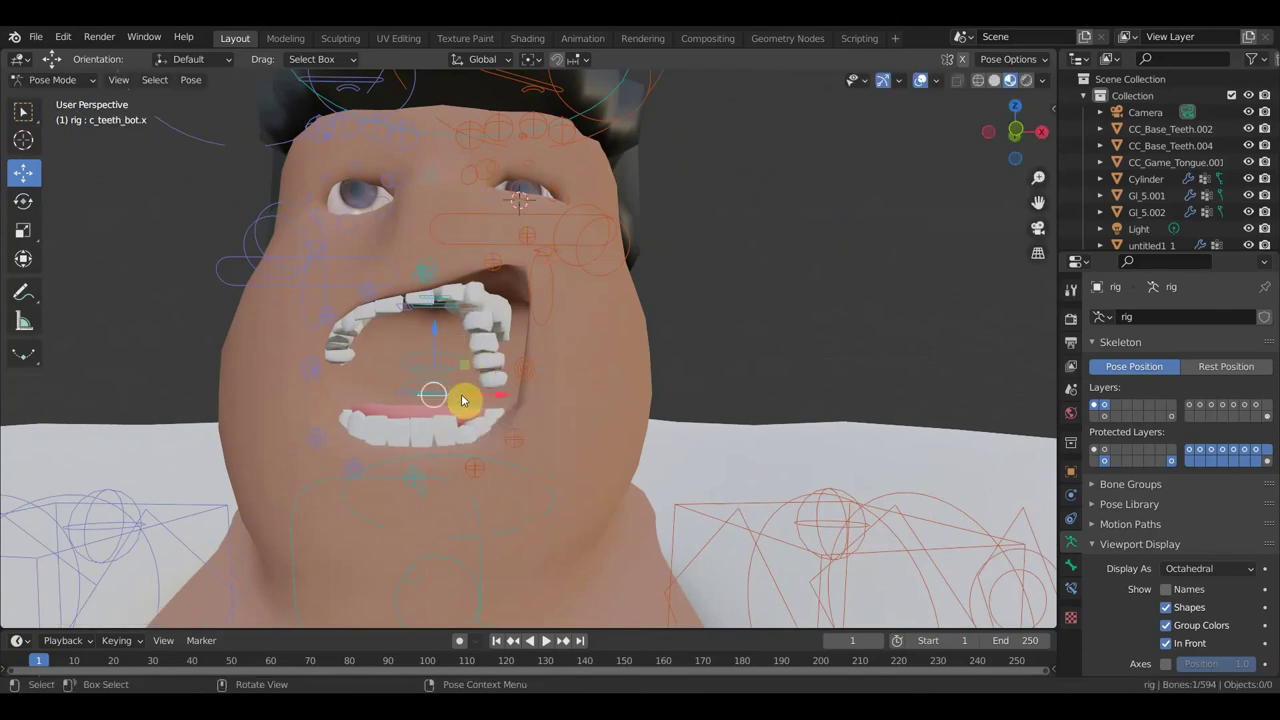
key(g)
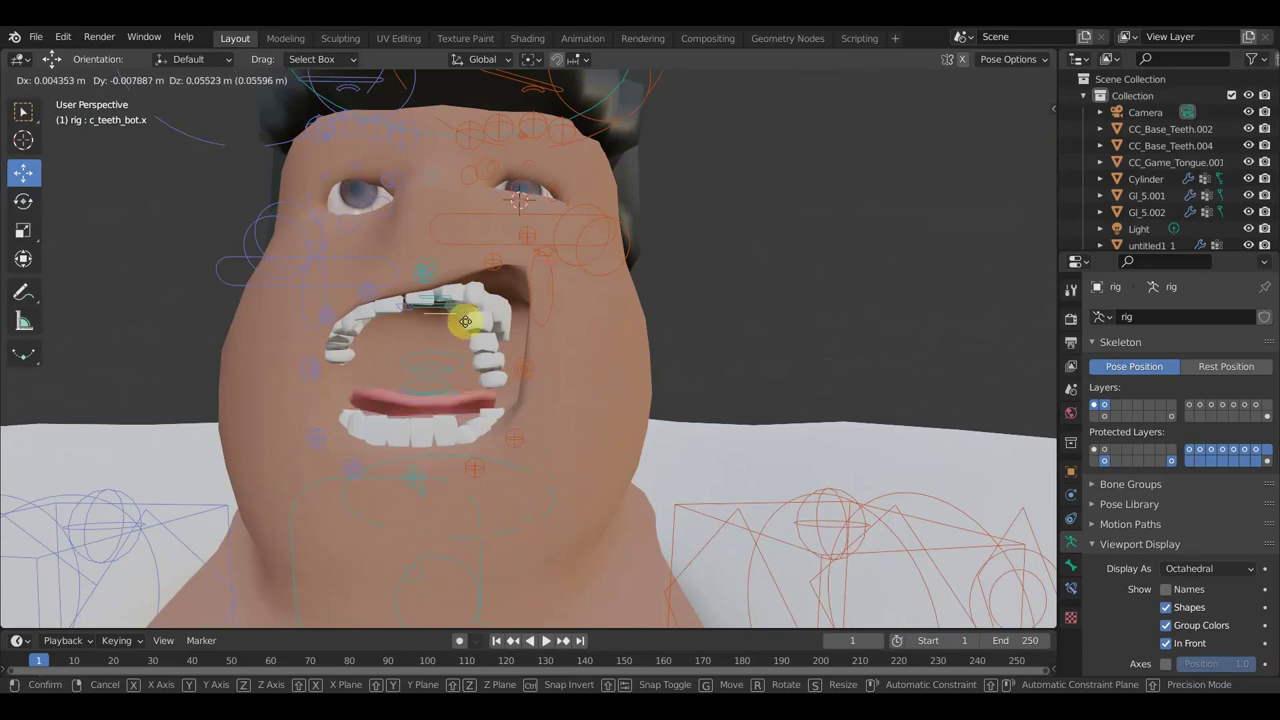
click(474, 378)
middle_drag(471, 382, 428, 498)
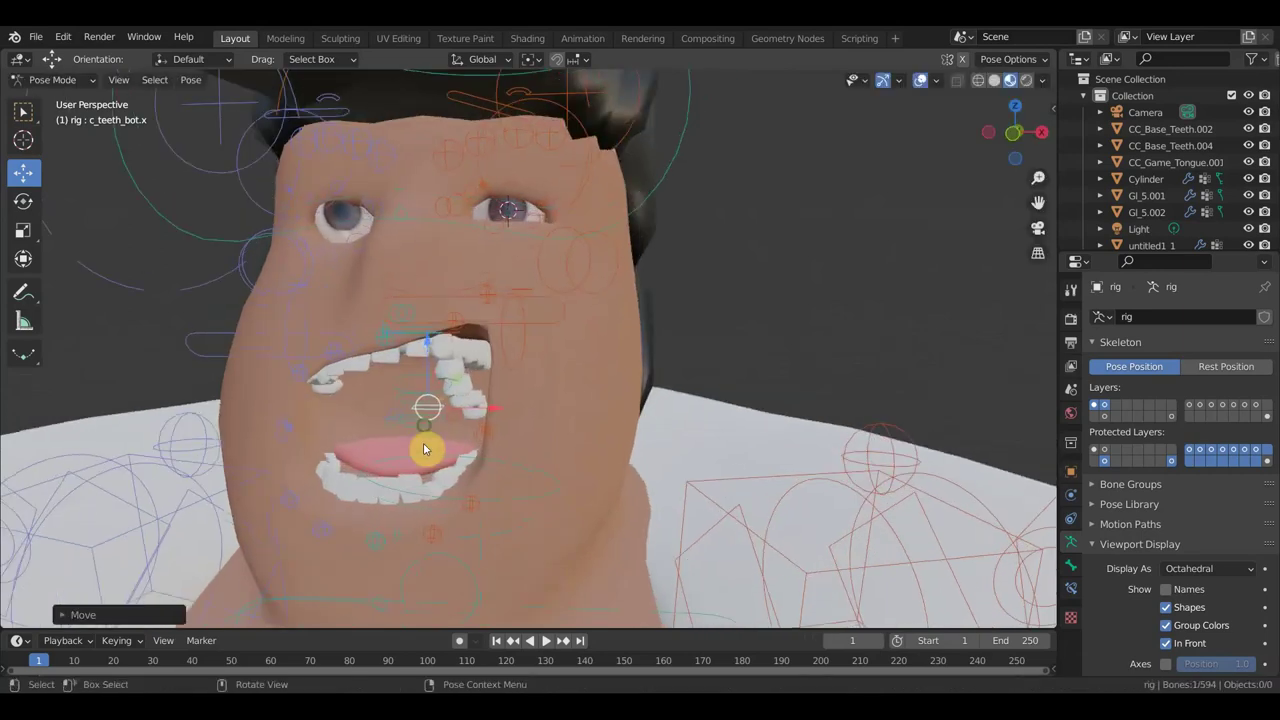
click(381, 538)
key(g)
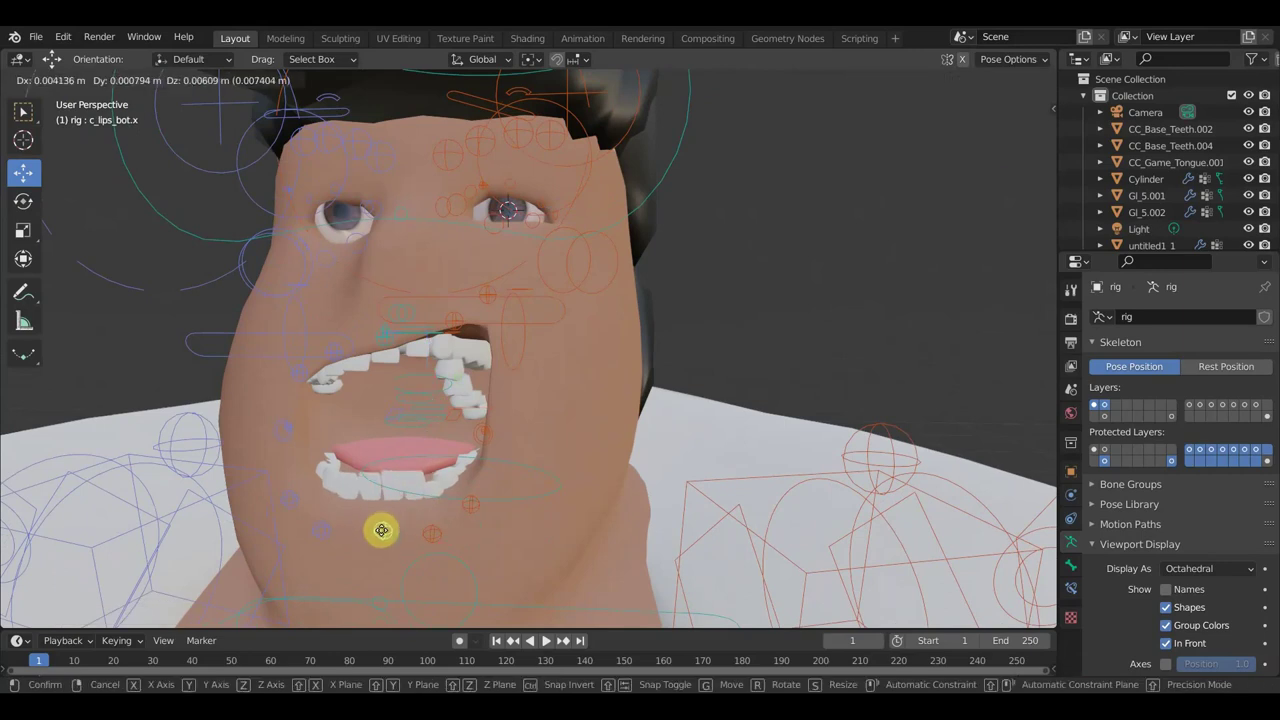
click(389, 530)
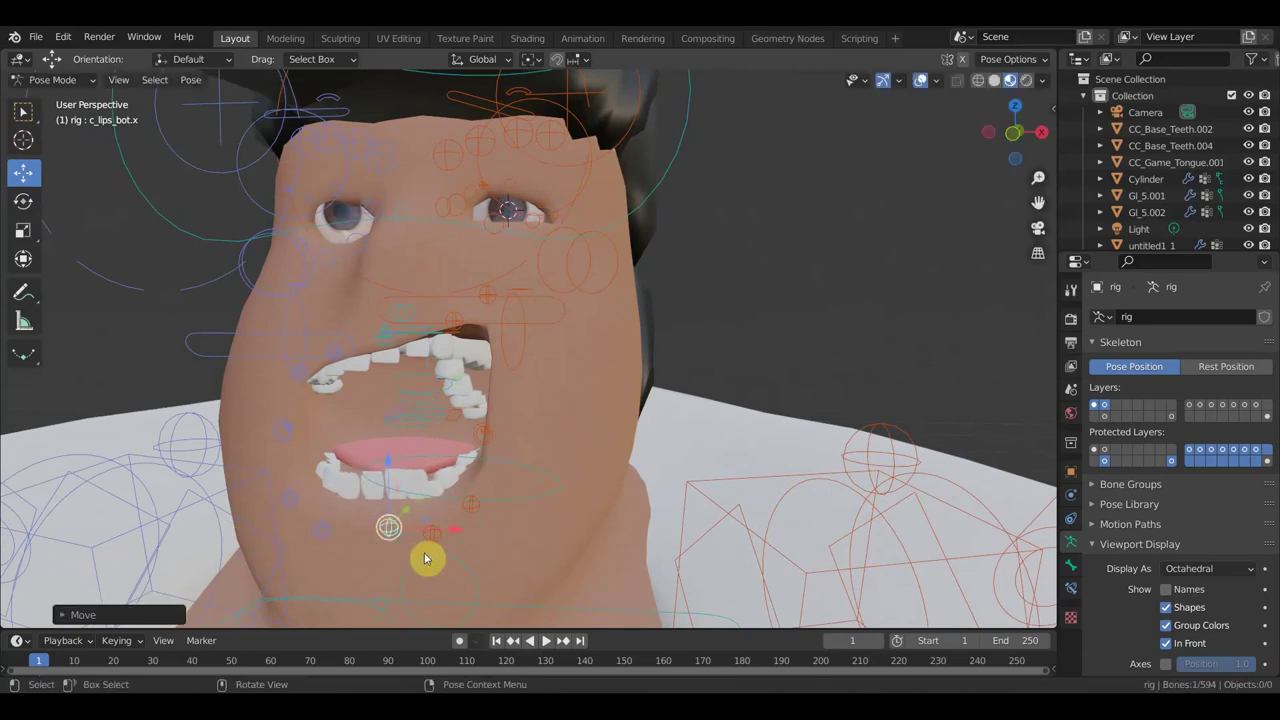
key(KP_1)
key(g)
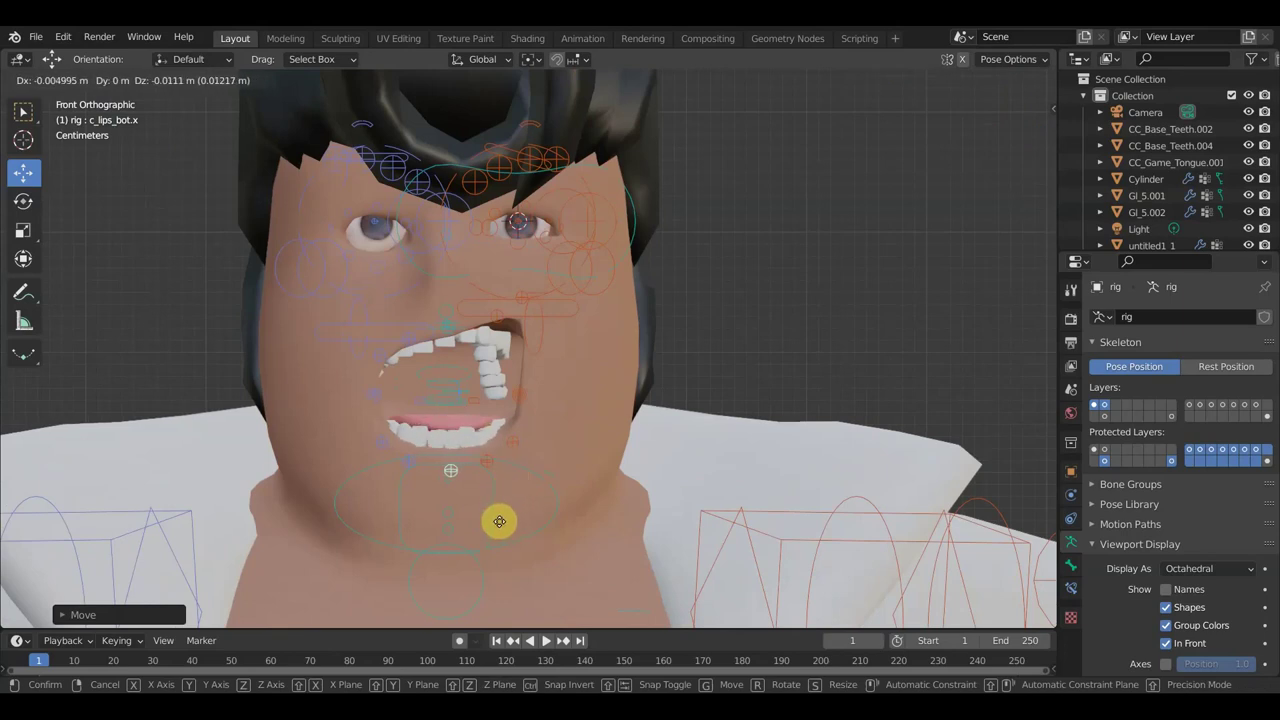
click(502, 520)
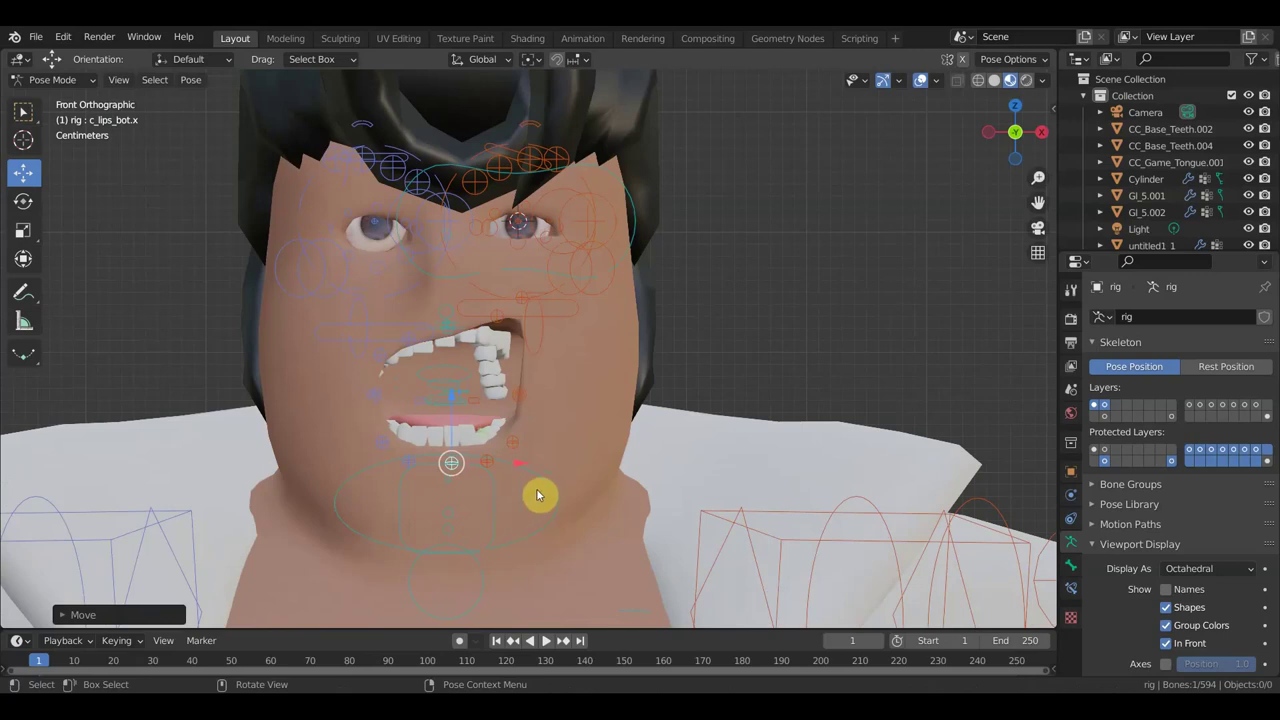
scroll(555, 487, down, 1)
scroll(588, 440, down, 1)
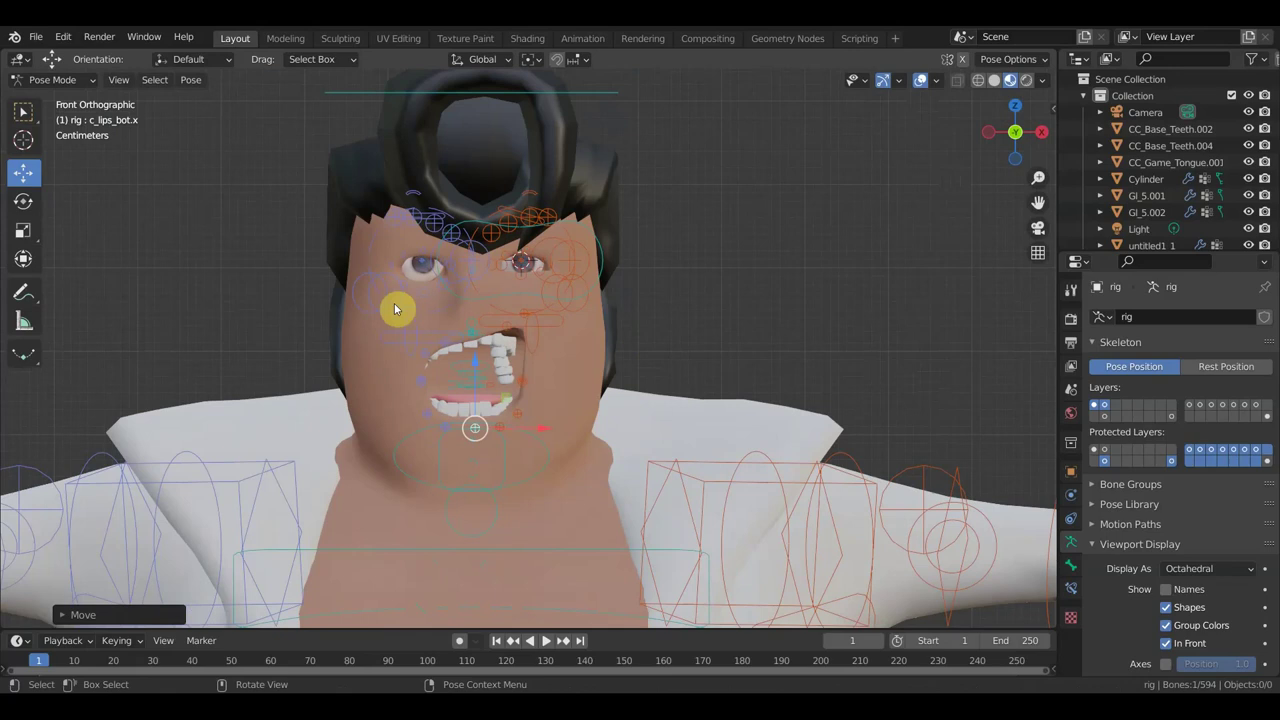
Test-move the right lower eyelid control
click(431, 338)
key(g)
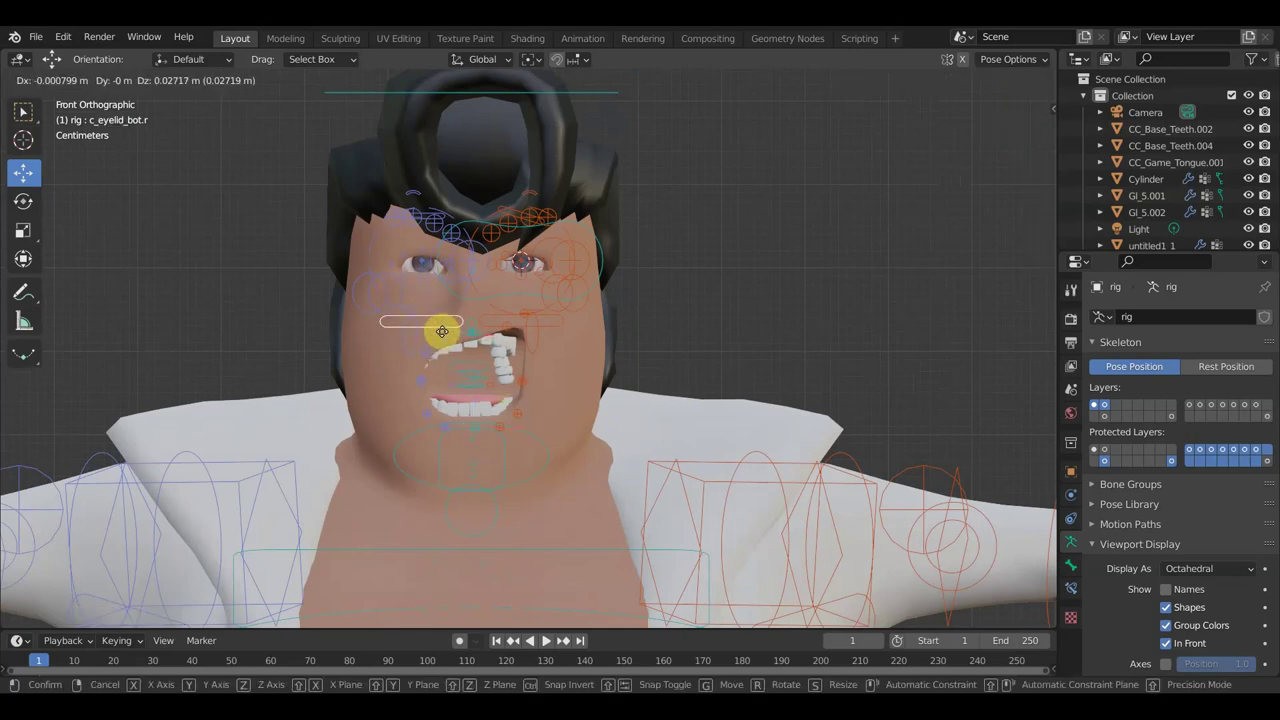
click(440, 331)
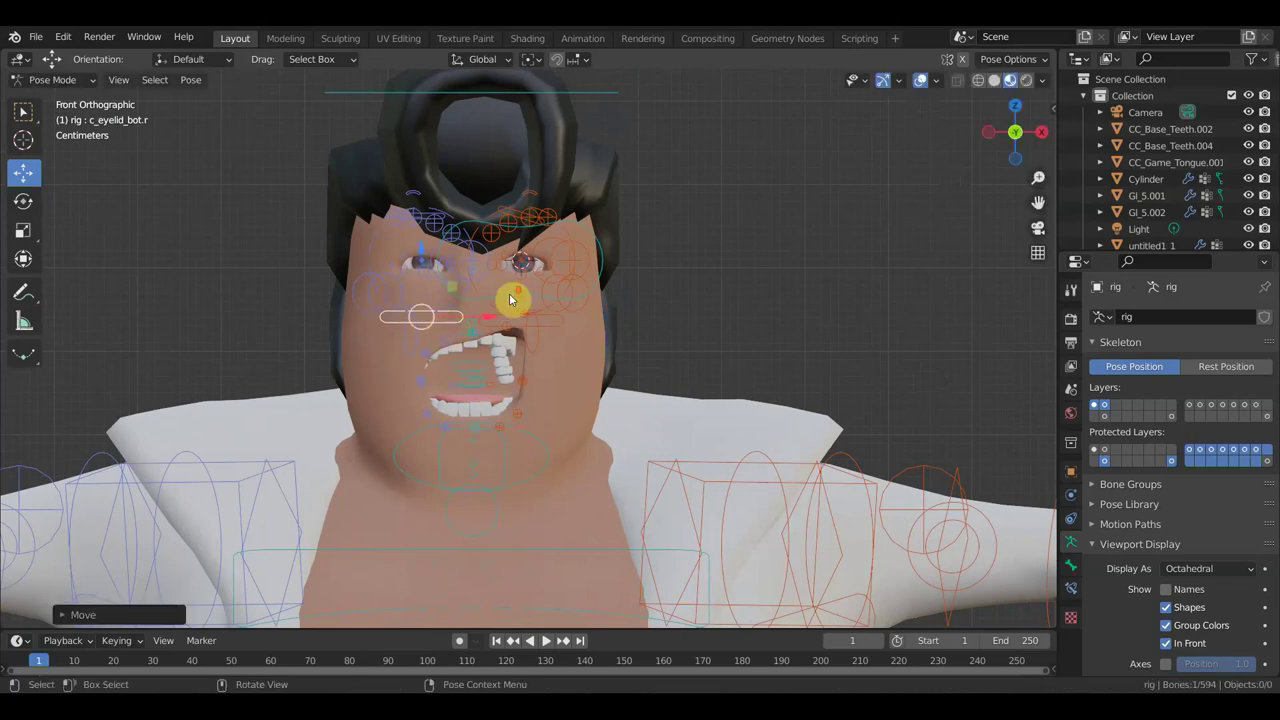
scroll(513, 301, down, 4)
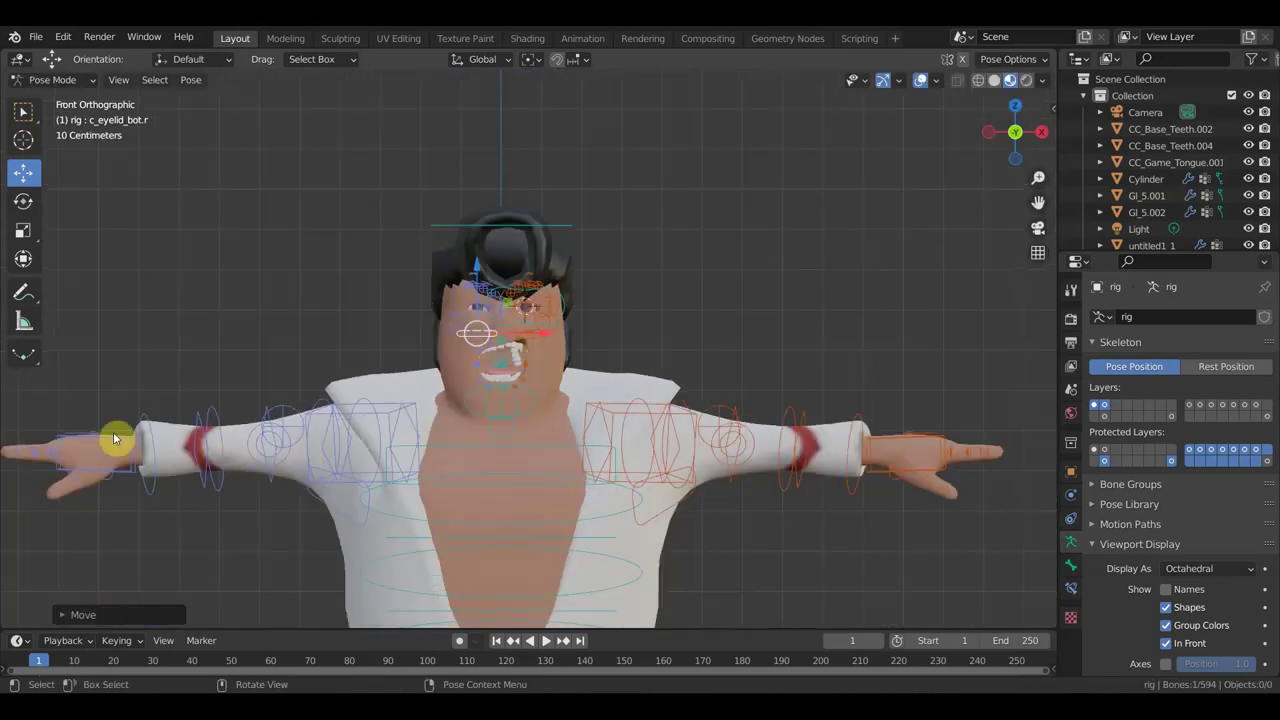
Raise the spine bend control at the belt
scroll(470, 485, down, 3)
shift+middle_drag(640, 538, 651, 400)
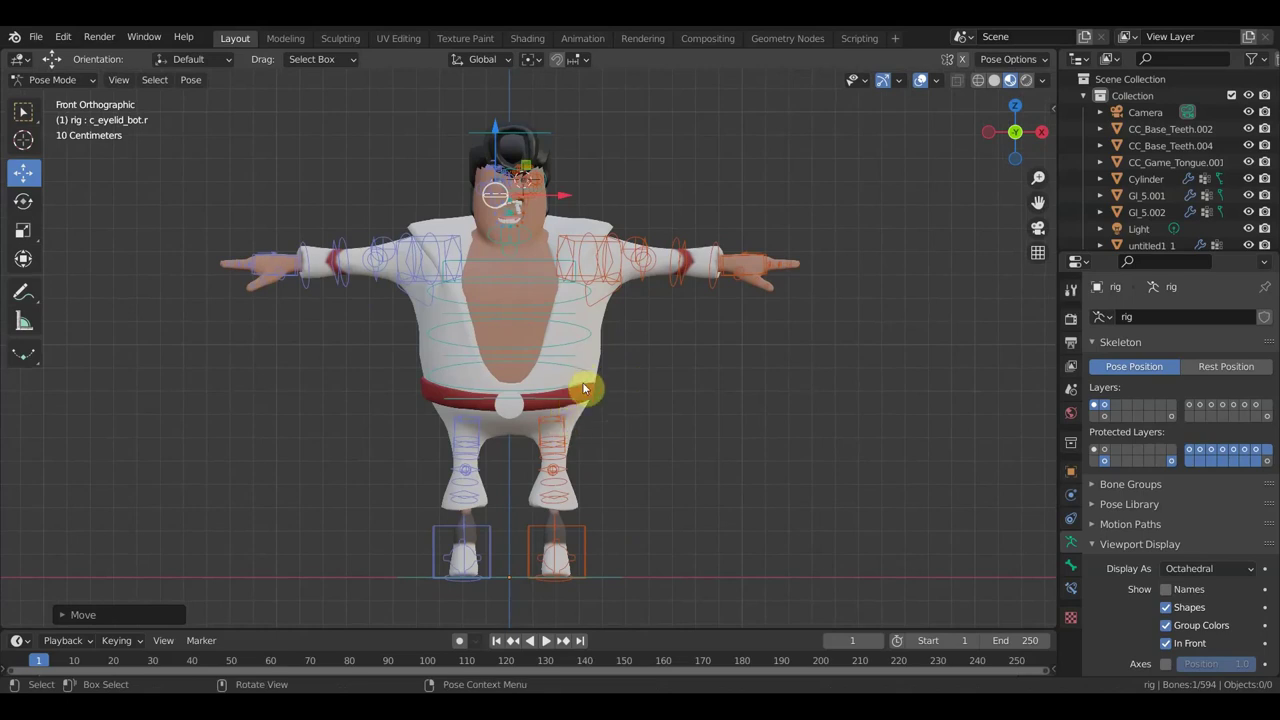
click(585, 388)
key(g)
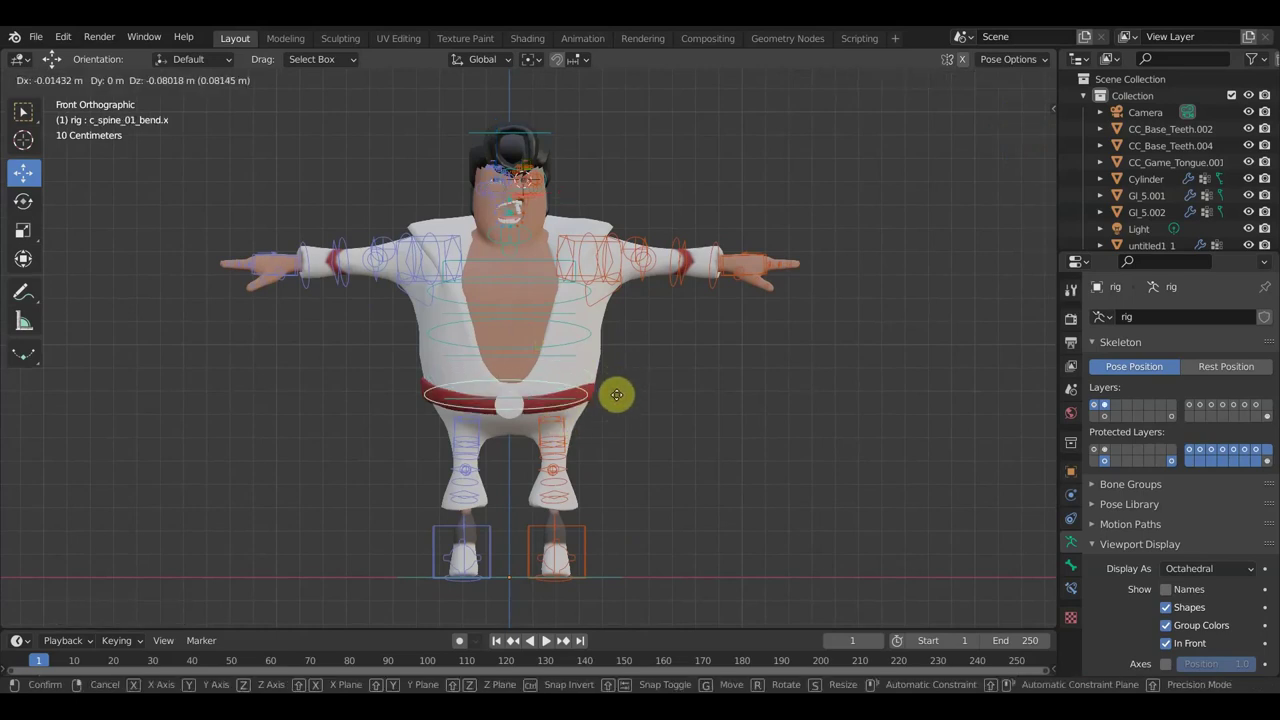
click(620, 370)
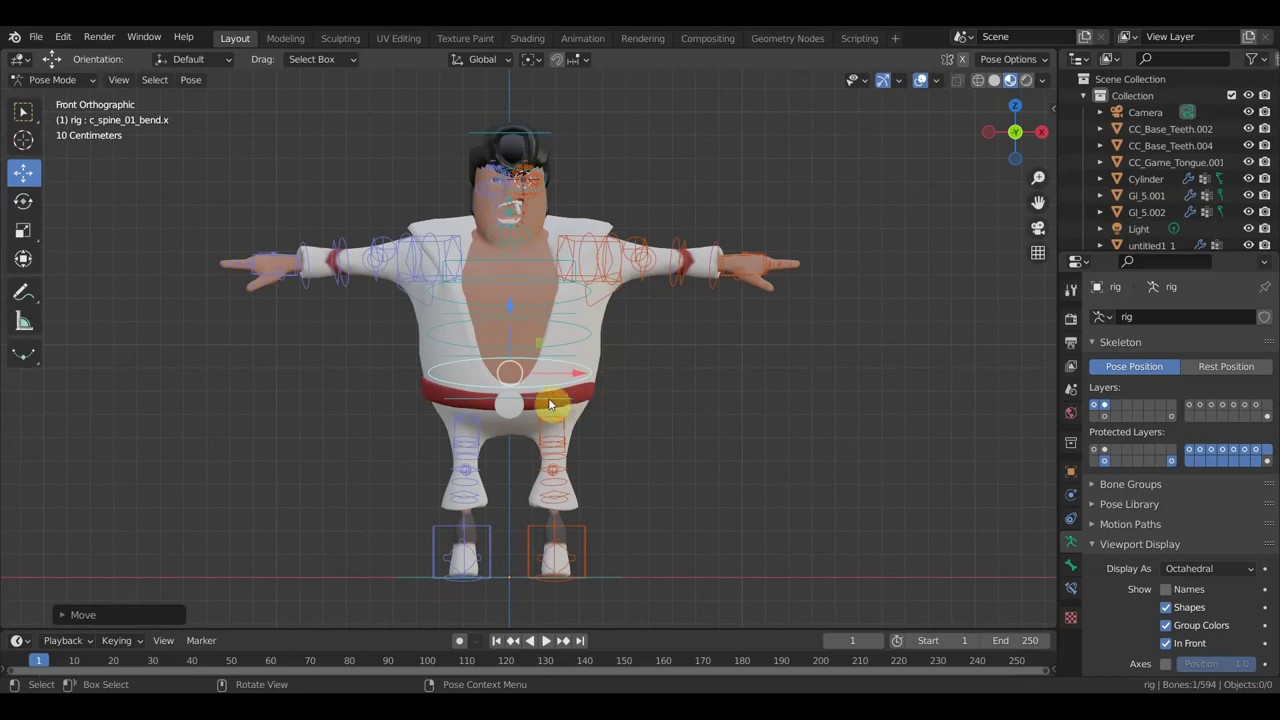
Lower the whole character with the root master control, then shift it again
click(562, 404)
key(g)
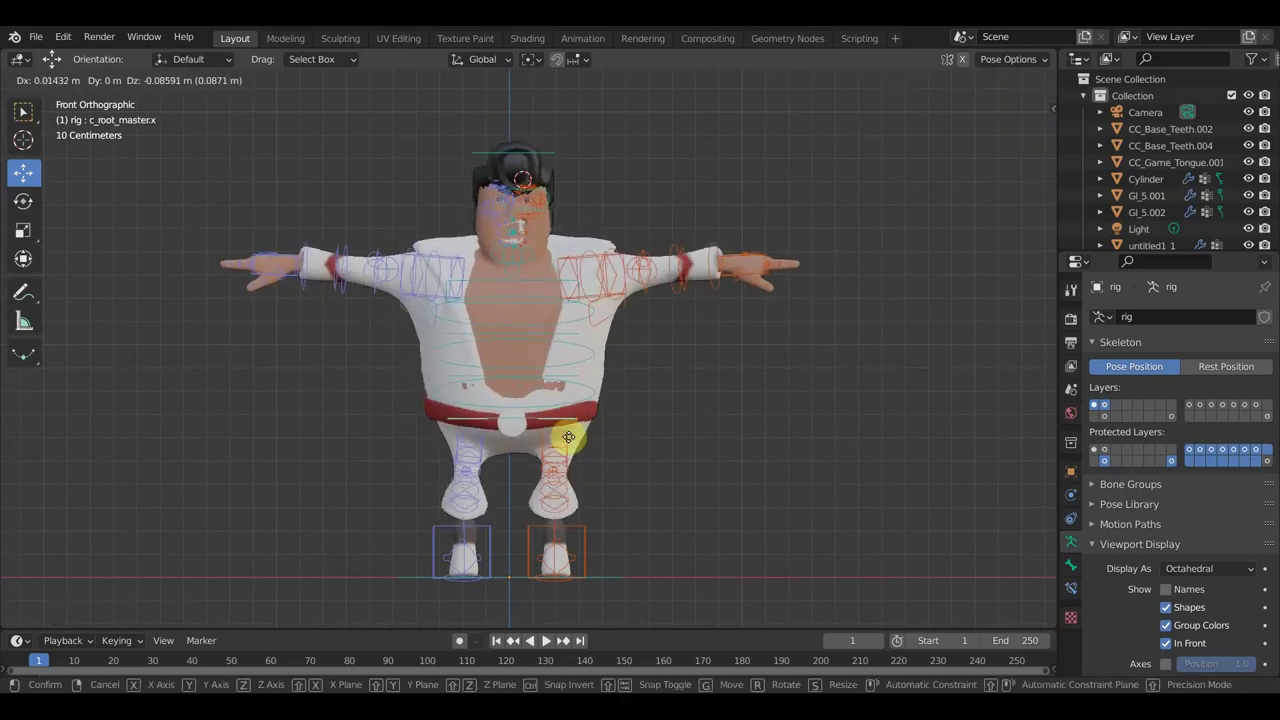
click(563, 445)
mouse_move(563, 449)
middle_down()
mouse_move(535, 474)
mouse_move(552, 457)
middle_up()
key(g)
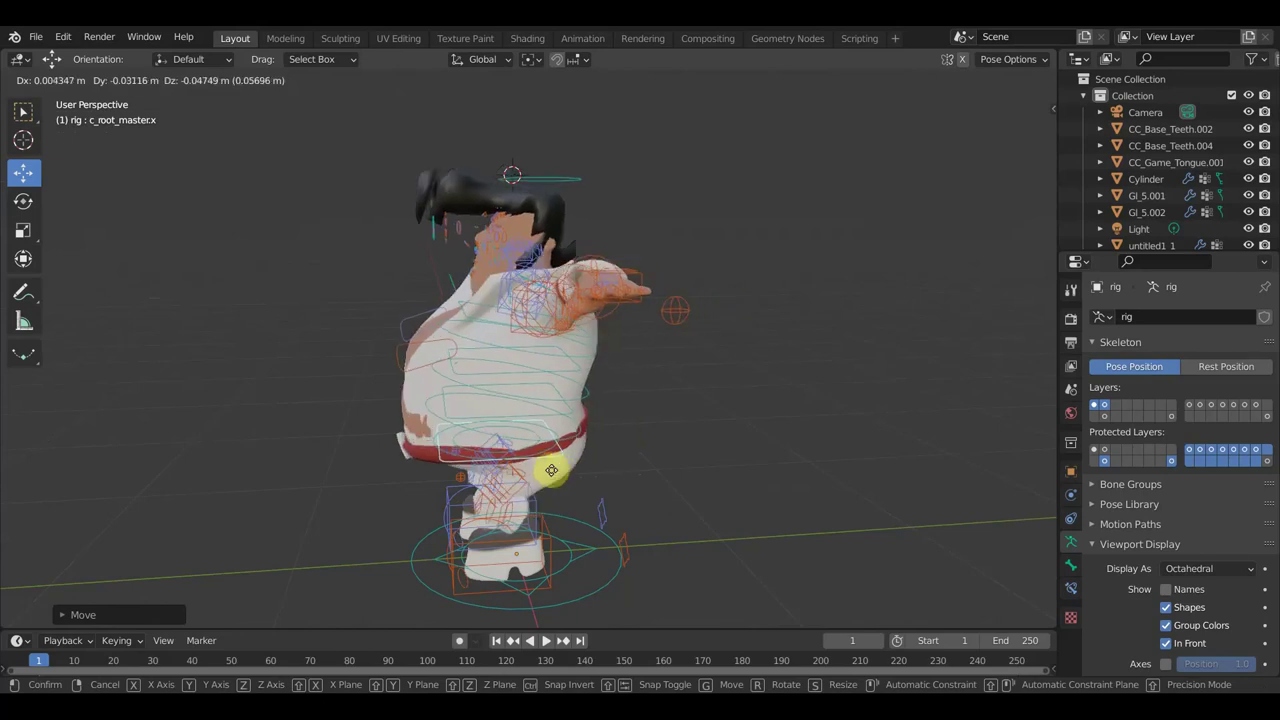
click(580, 477)
middle_drag(580, 477, 589, 493)
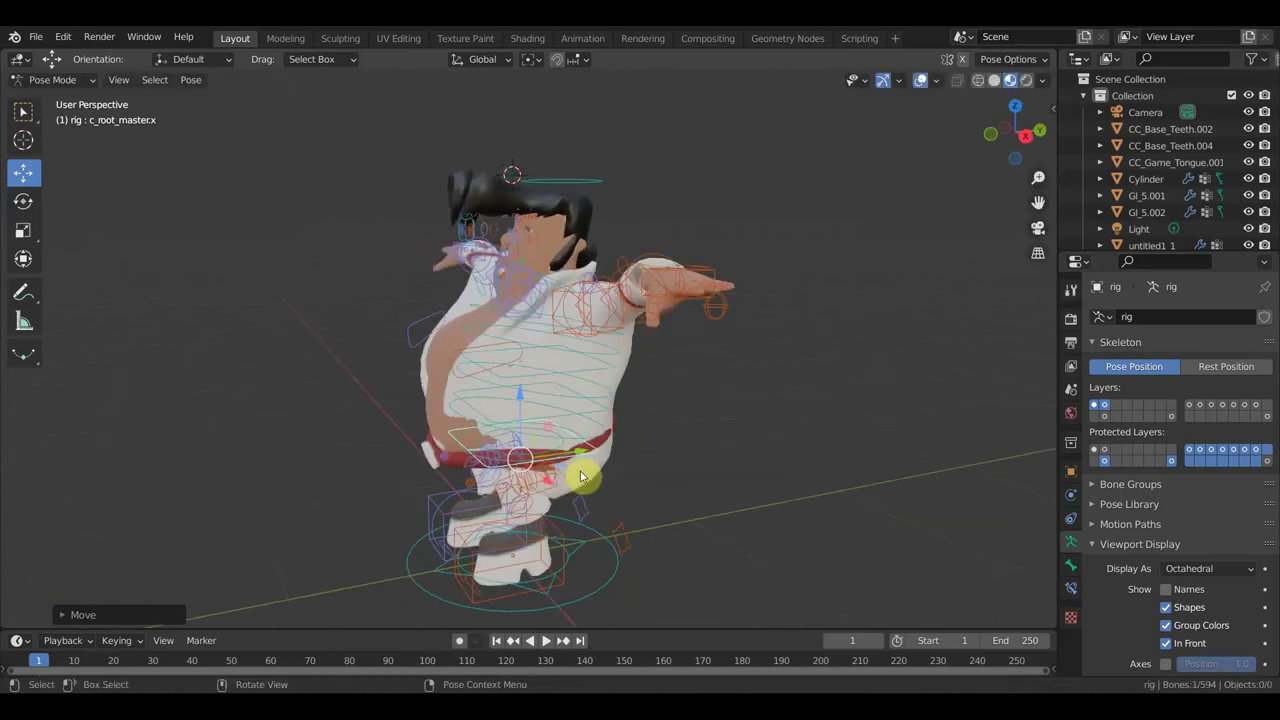
Lift the left foot-roll control in side view, then return to front view
click(628, 547)
click(630, 547)
key(KP_3)
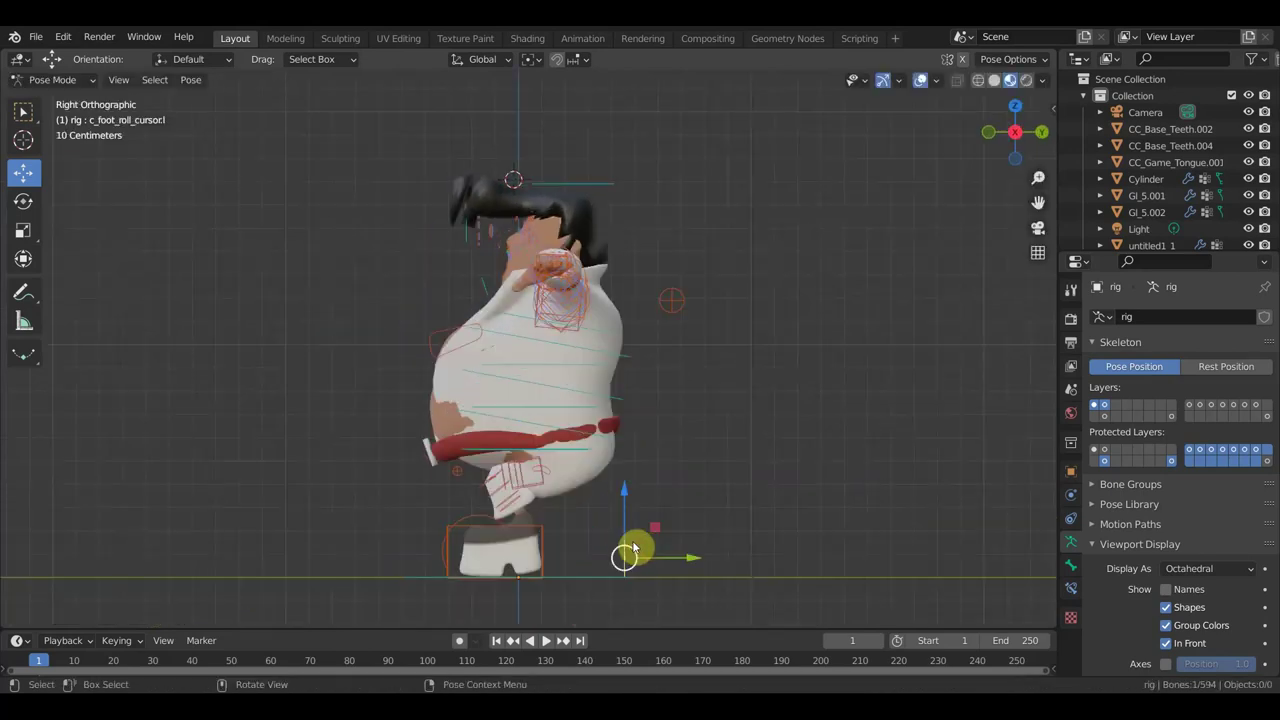
mouse_move(630, 490)
mouse_down()
mouse_move(622, 451)
mouse_move(652, 531)
mouse_move(609, 451)
mouse_move(600, 529)
mouse_move(626, 500)
mouse_move(607, 471)
mouse_up()
key(KP_1)
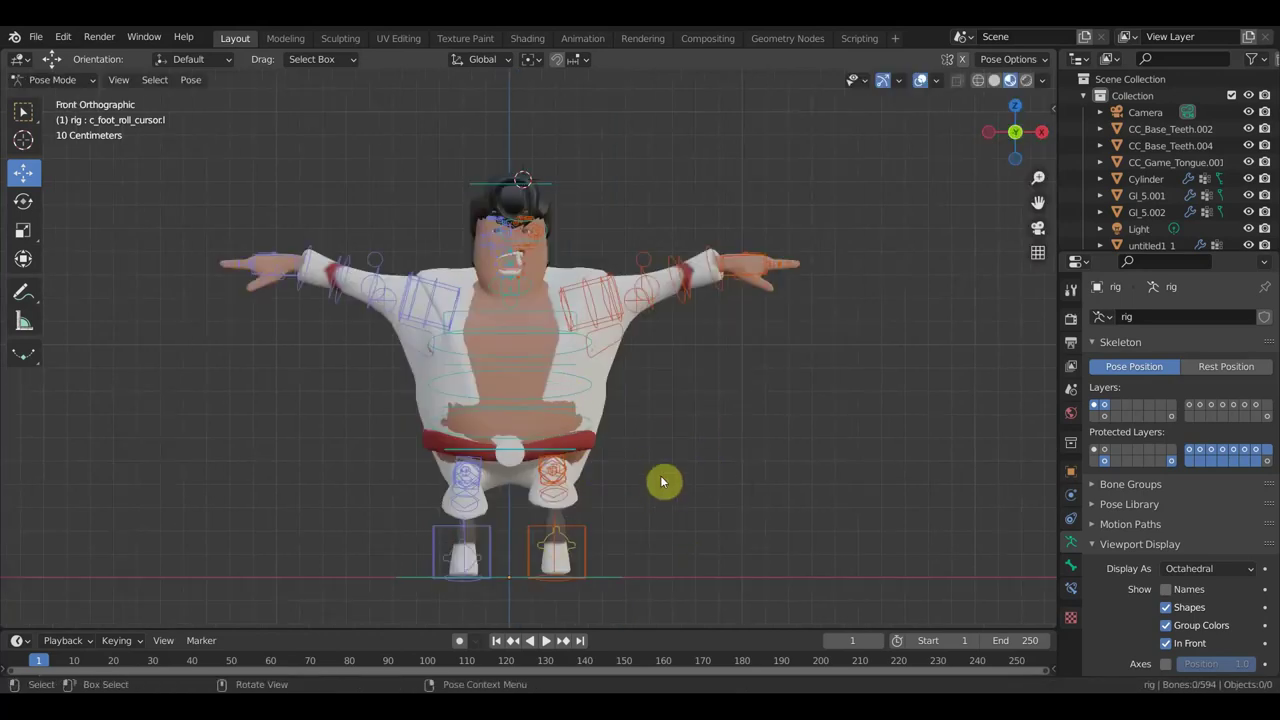
Select all bones and clear their rotations back to the rest T-pose
key(a)
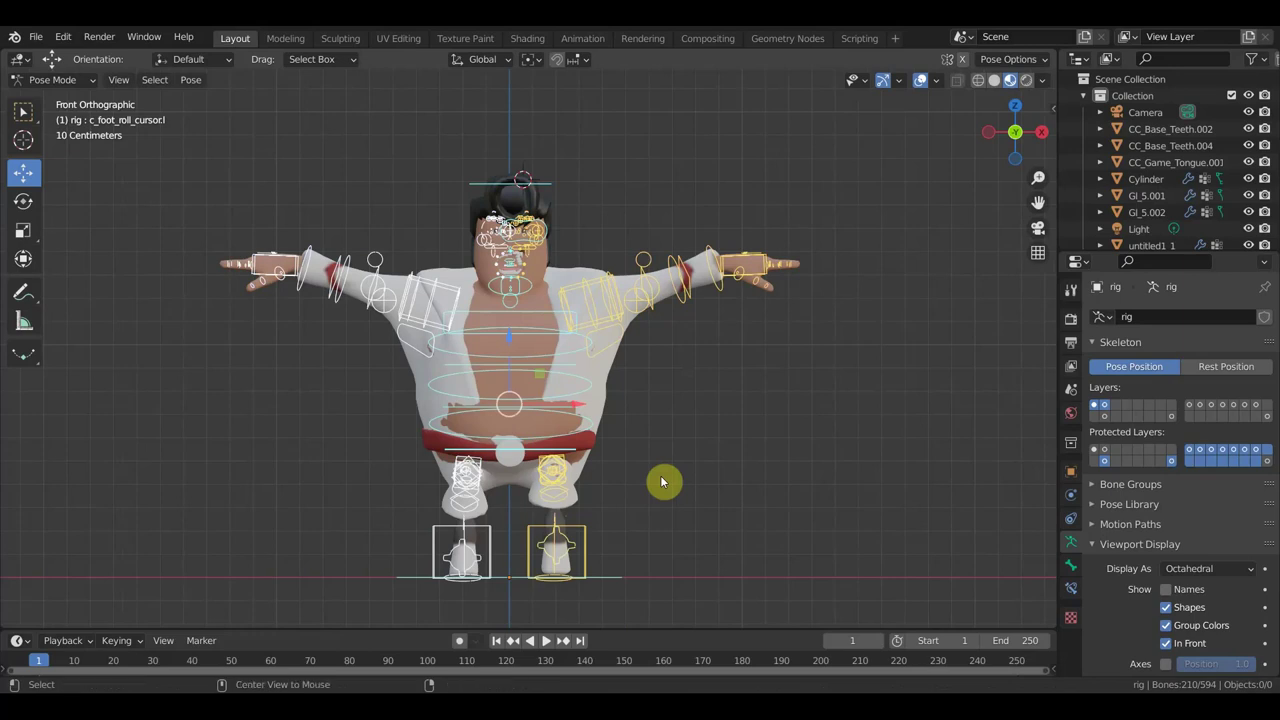
key(alt+r)
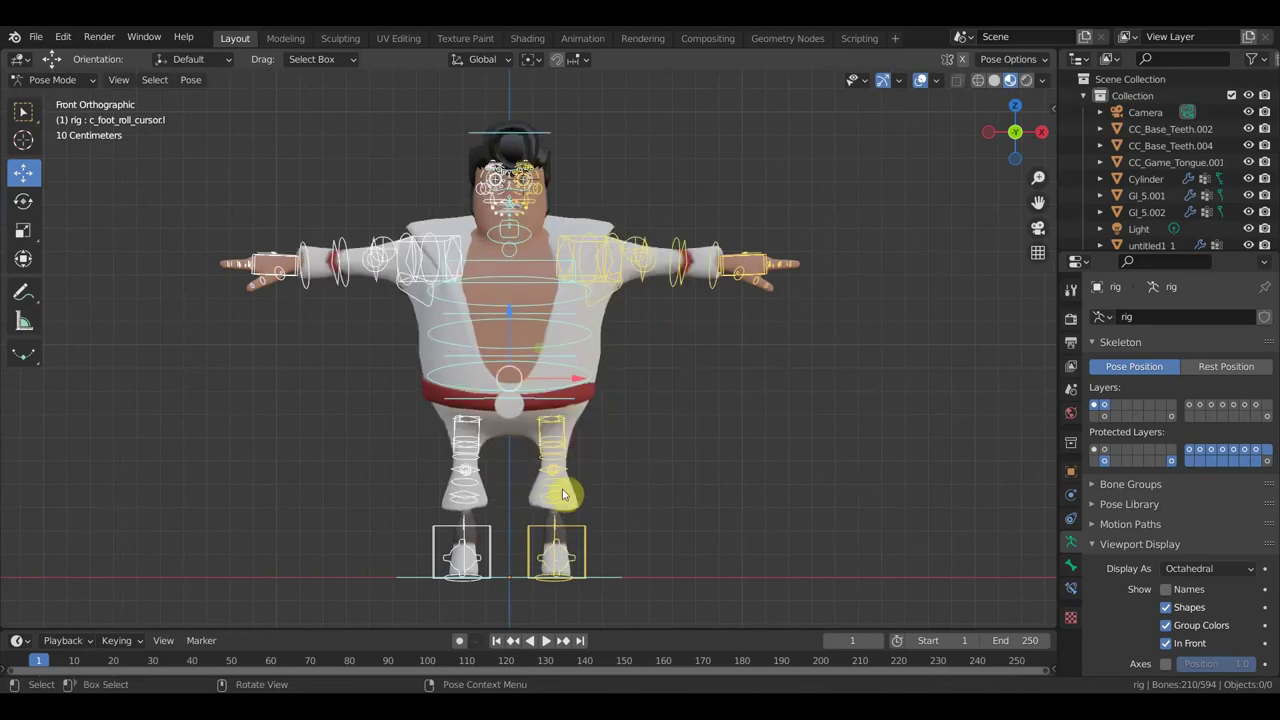
mouse_move(562, 337)
middle_down()
mouse_move(629, 386)
mouse_move(686, 251)
mouse_move(670, 389)
middle_up()
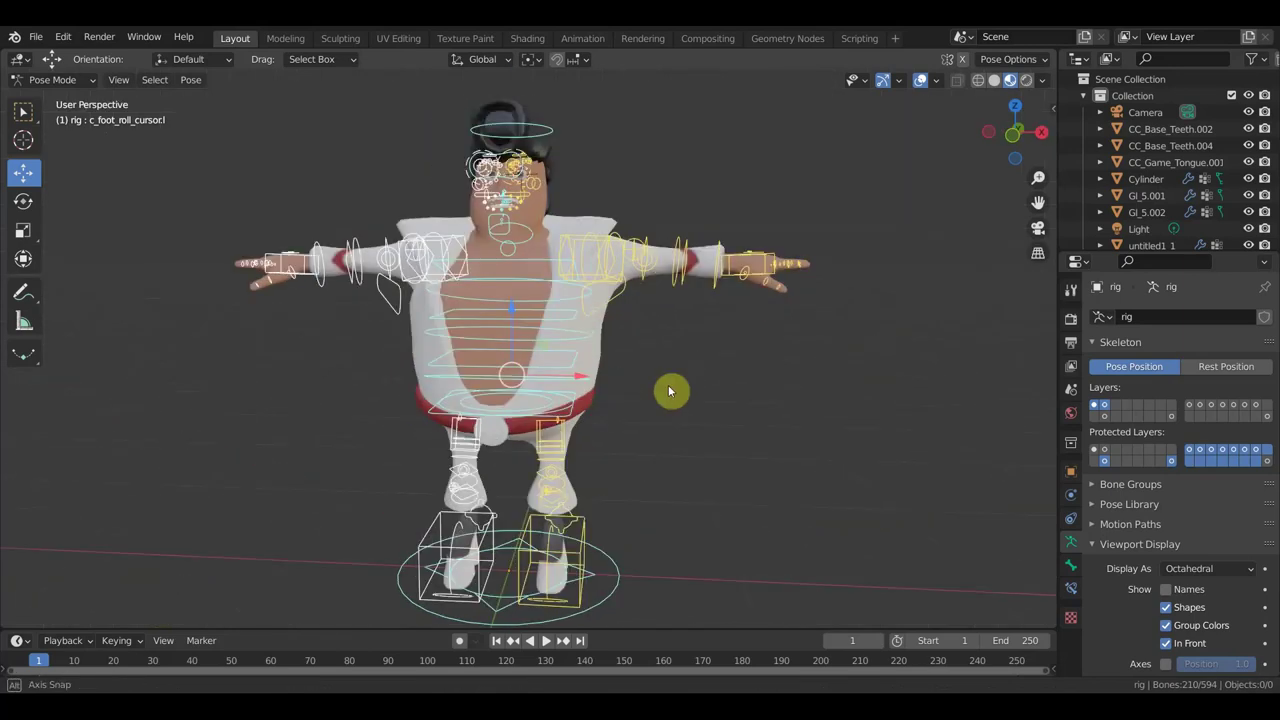
key(KP_1)
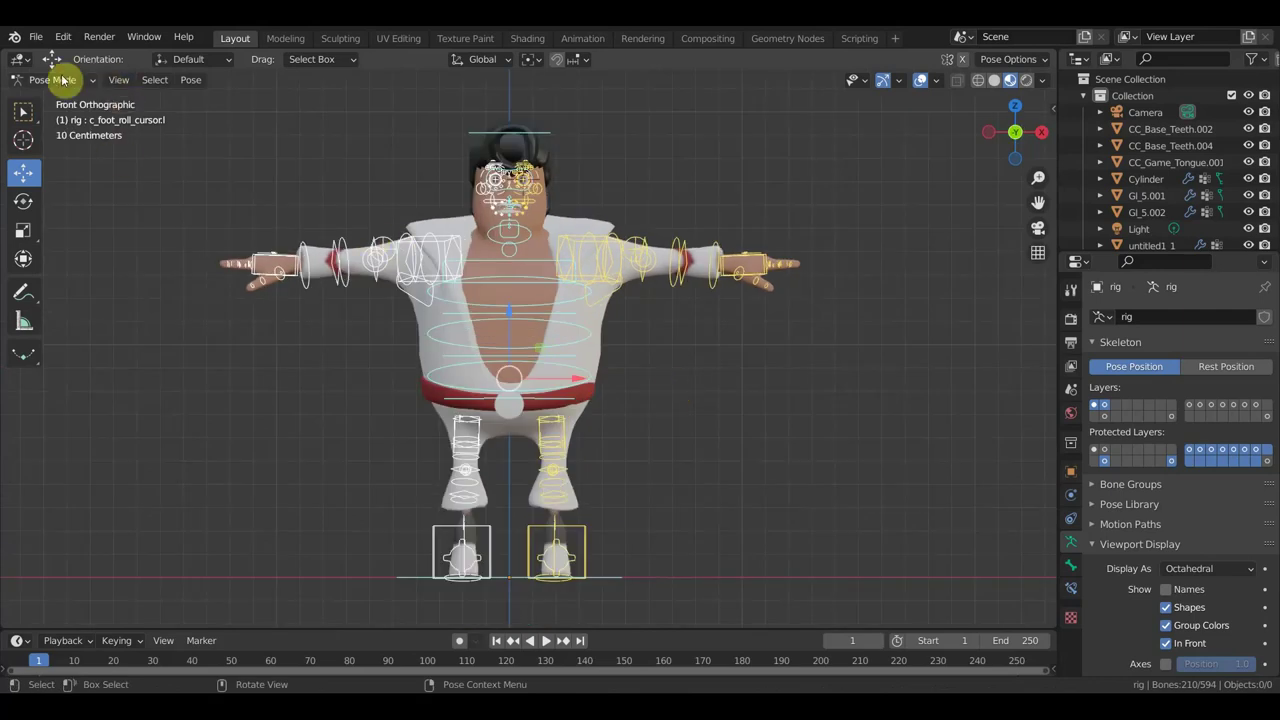
click(57, 80)
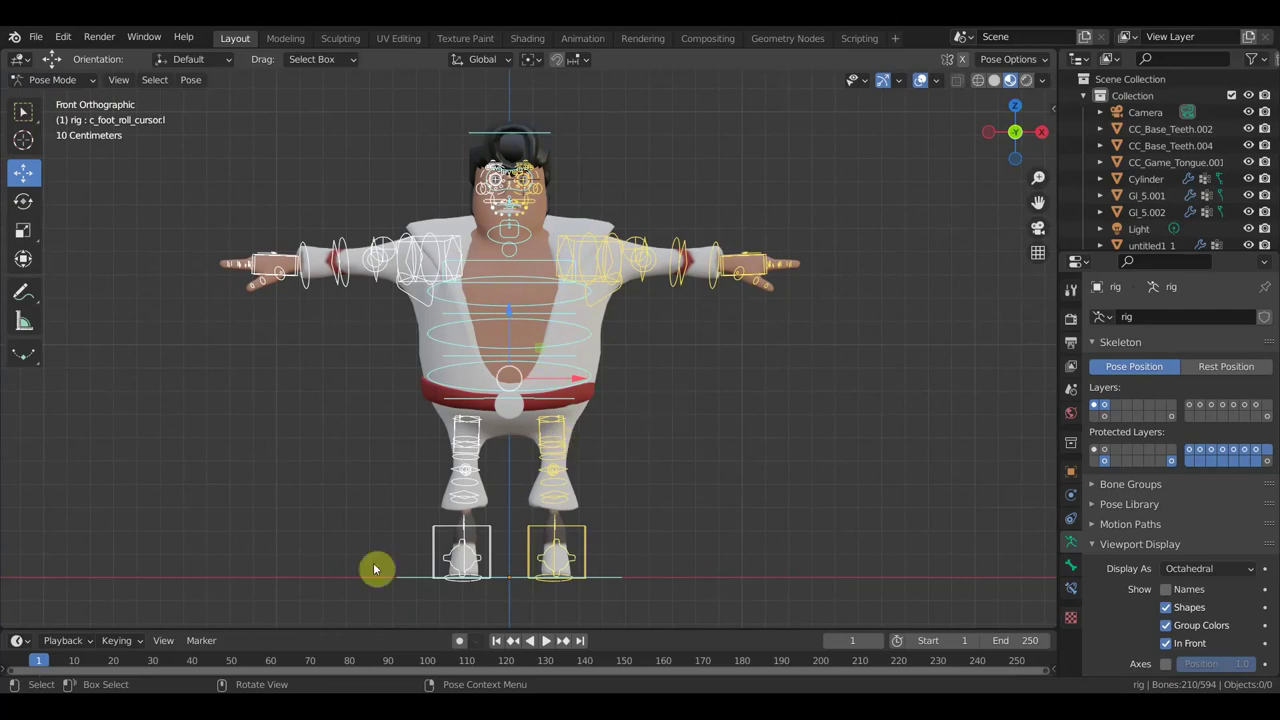
Enlarge the timeline and insert a Location keyframe for the rest pose at frame 1
mouse_move(280, 627)
mouse_down()
mouse_move(305, 595)
mouse_move(308, 502)
mouse_up()
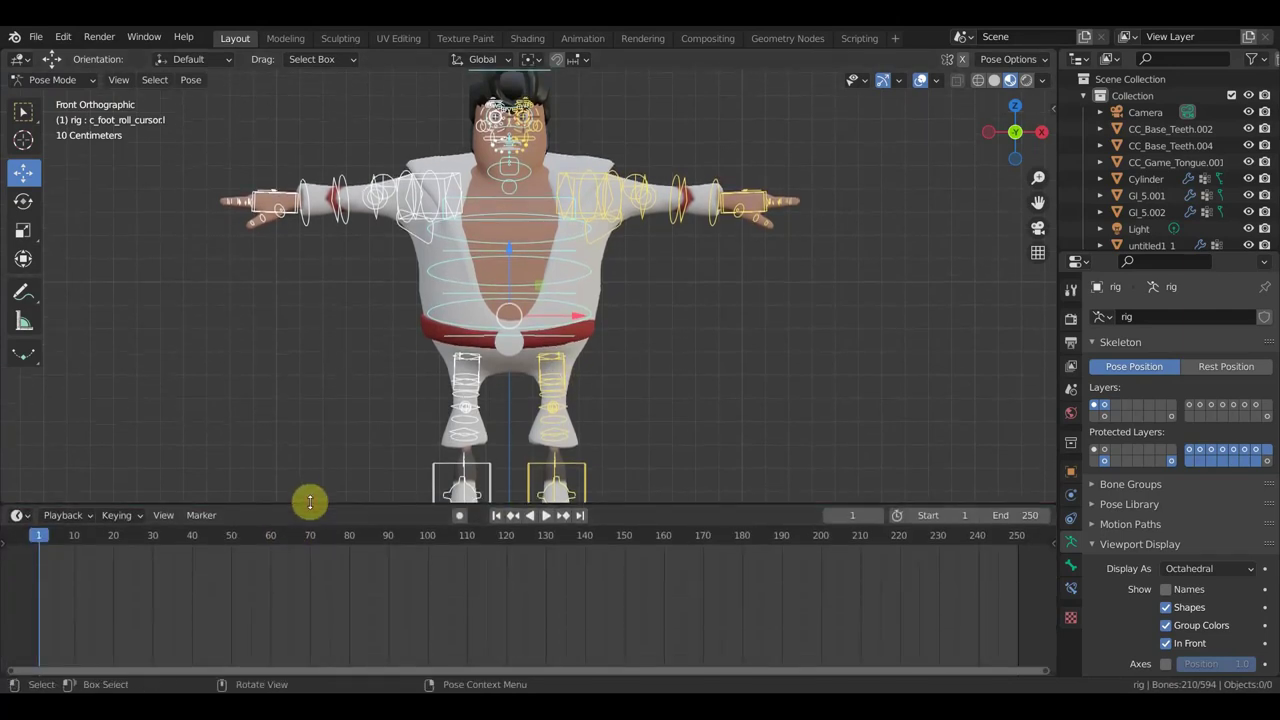
key(i)
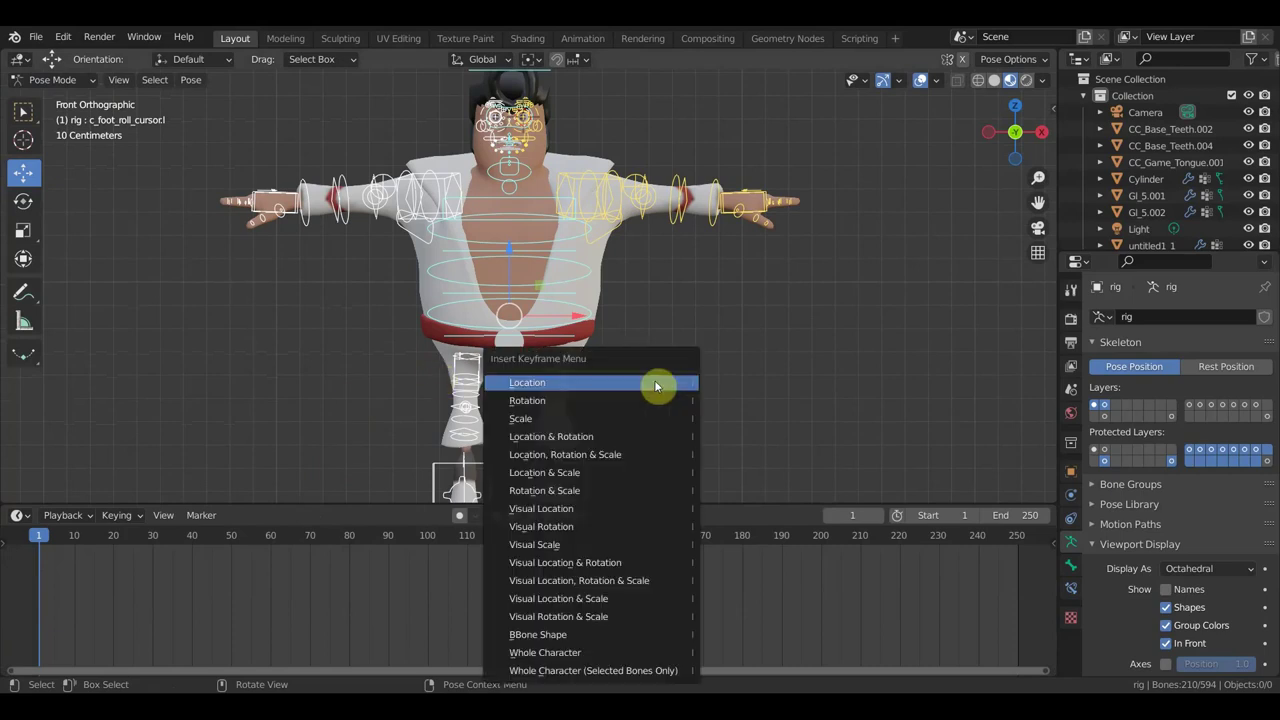
click(608, 437)
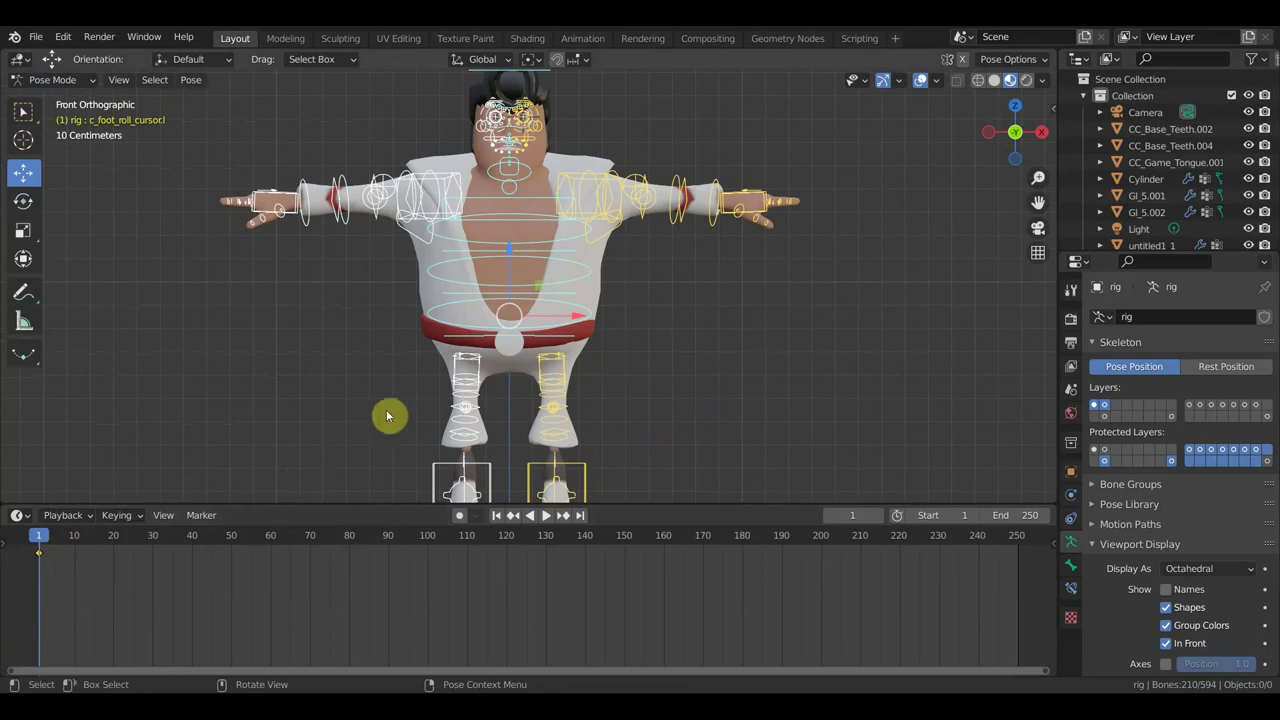
scroll(611, 289, down, 2)
shift+scroll(680, 285, up, 1)
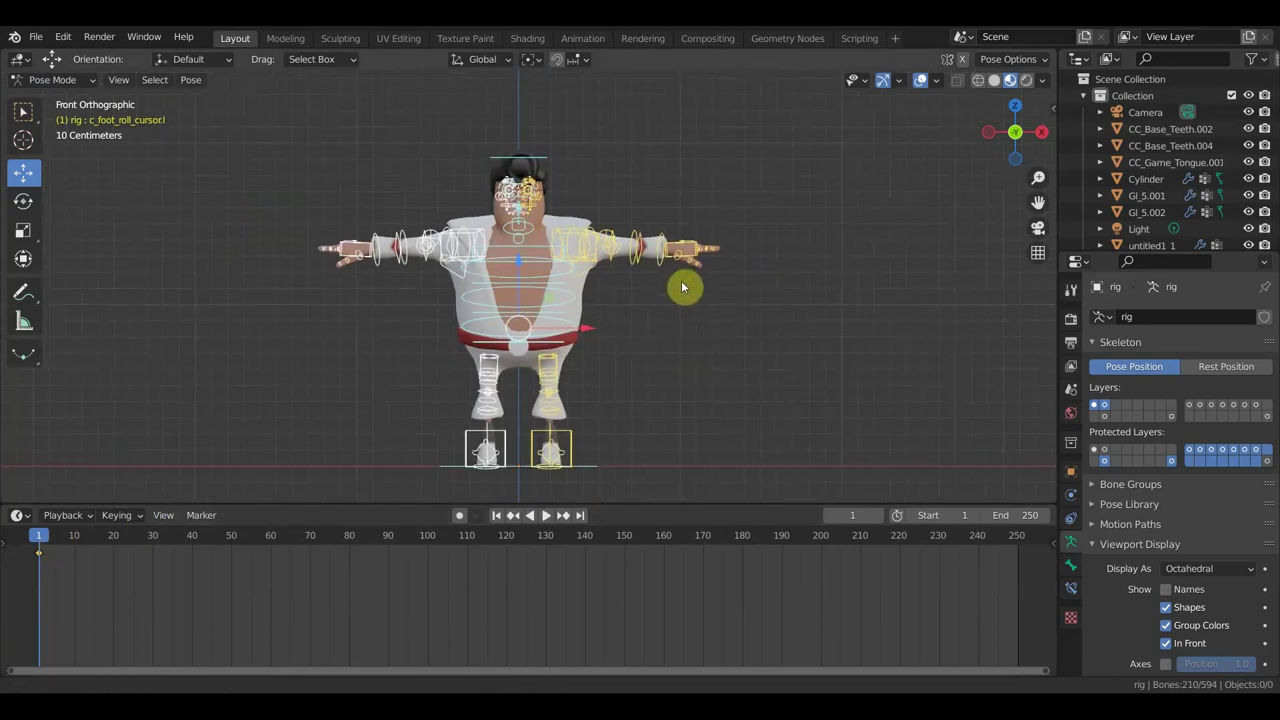
click(63, 82)
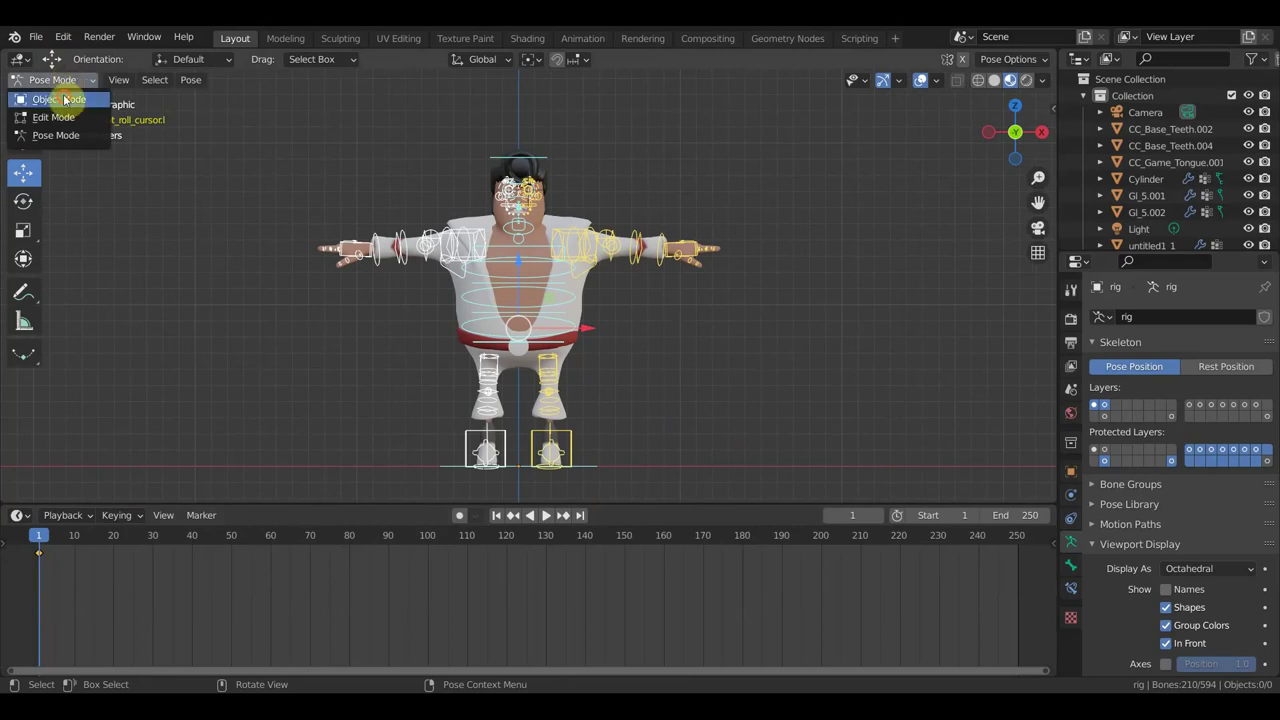
In Object Mode, select the outfit mesh and delete its existing Armature modifier
click(60, 99)
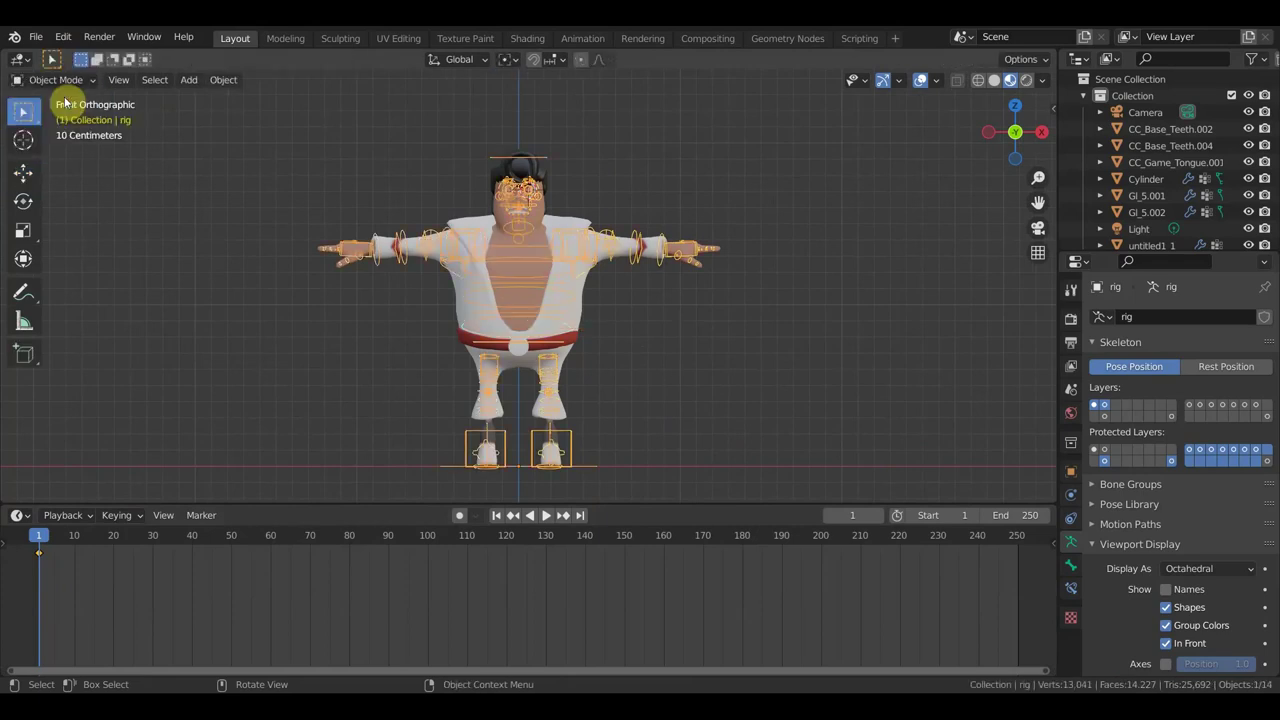
click(580, 220)
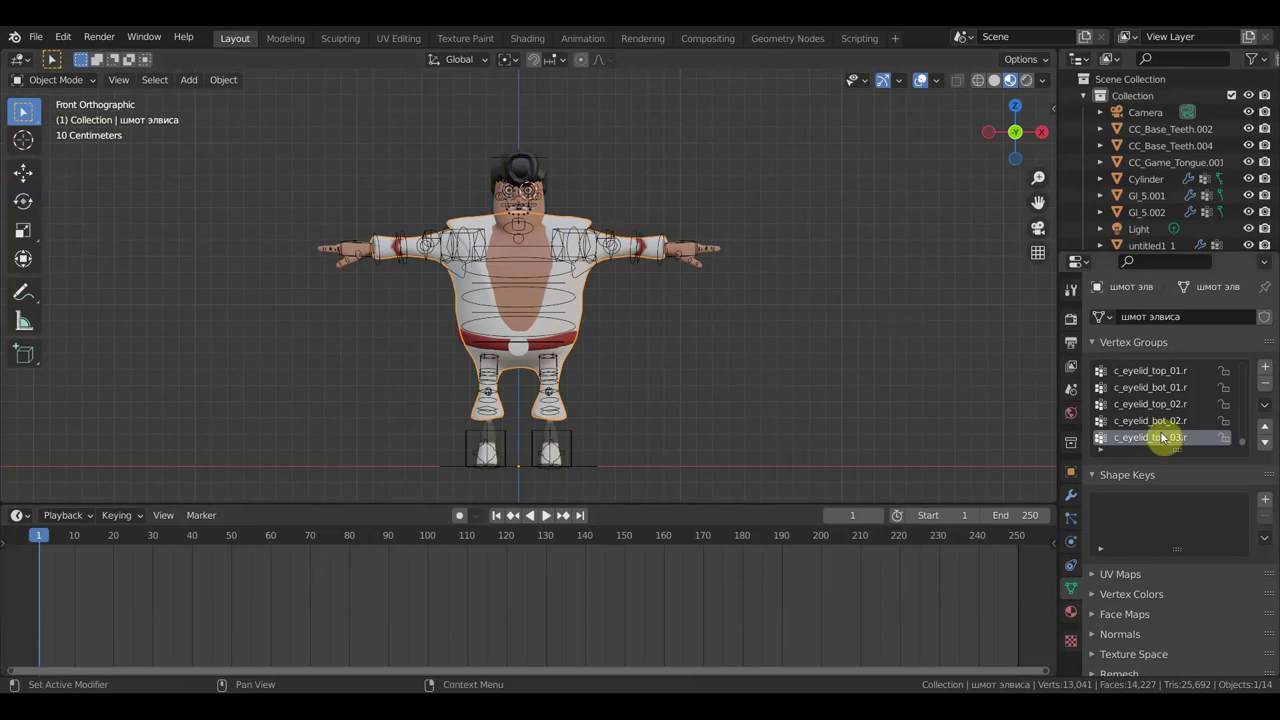
click(1071, 497)
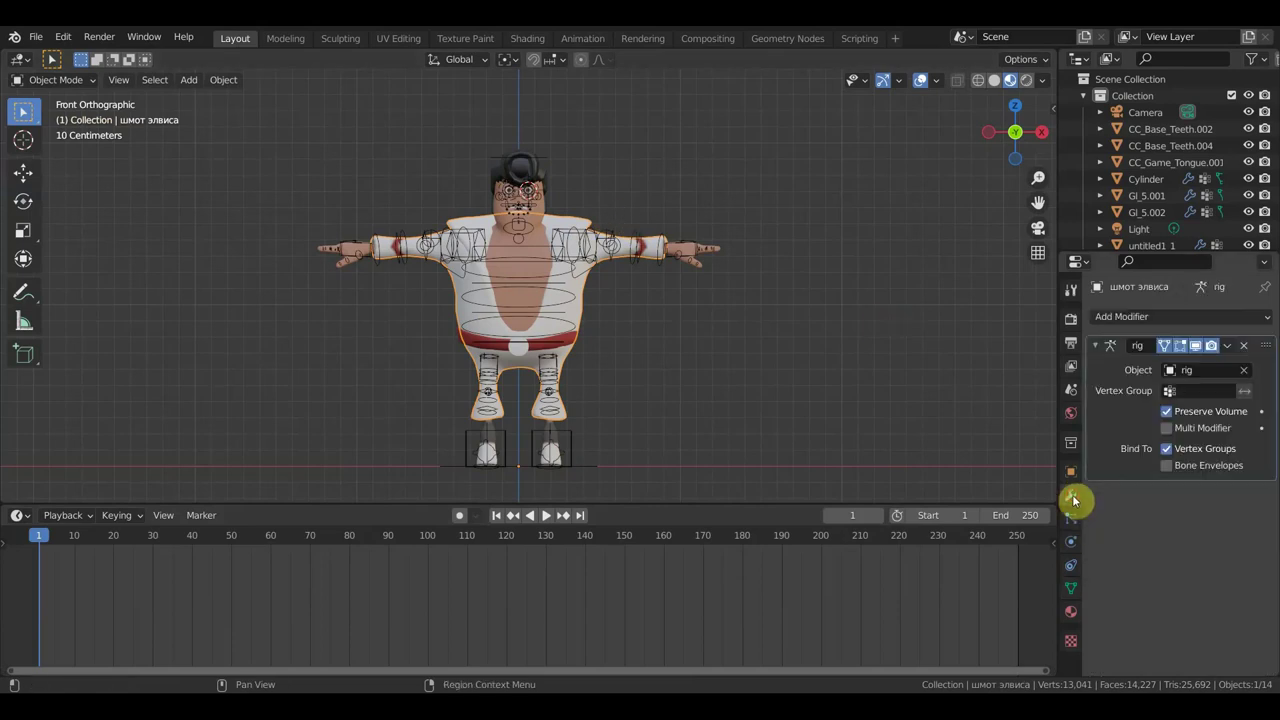
click(1244, 348)
Parent the outfit mesh to the rig With Automatic Weights
scroll(626, 364, up, 1)
scroll(626, 364, up, 1)
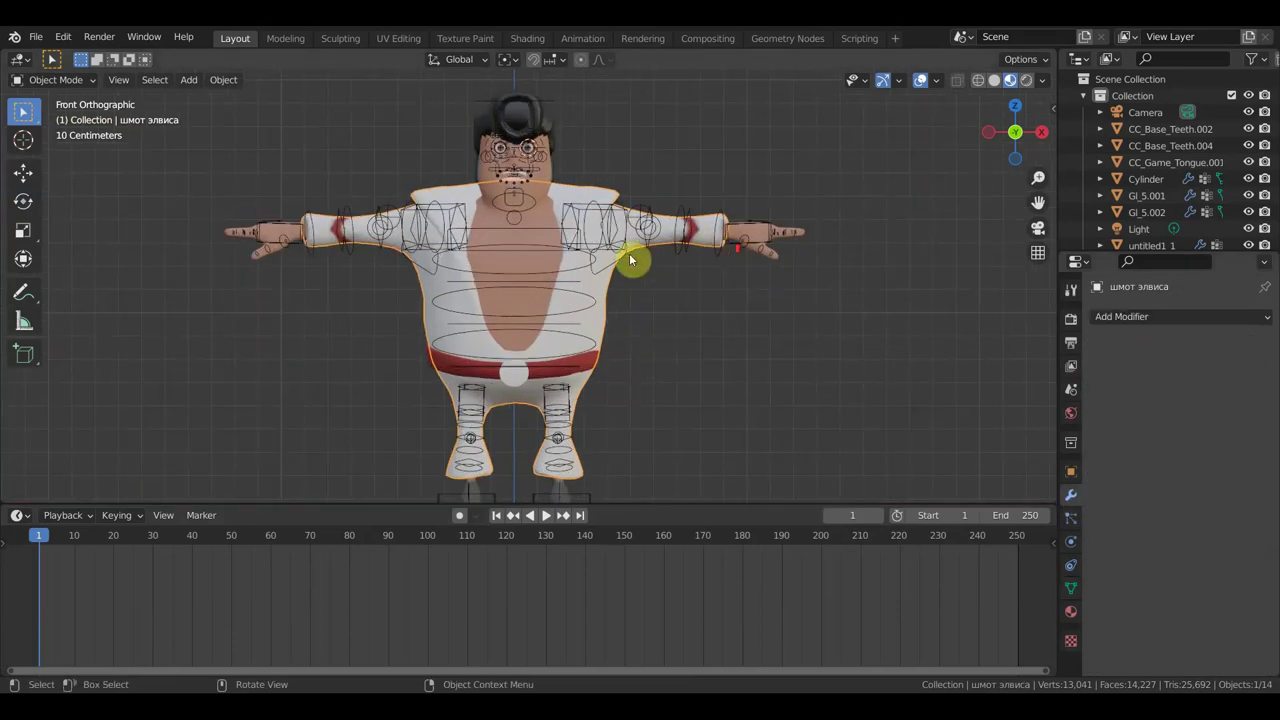
scroll(630, 260, up, 1)
click(797, 203)
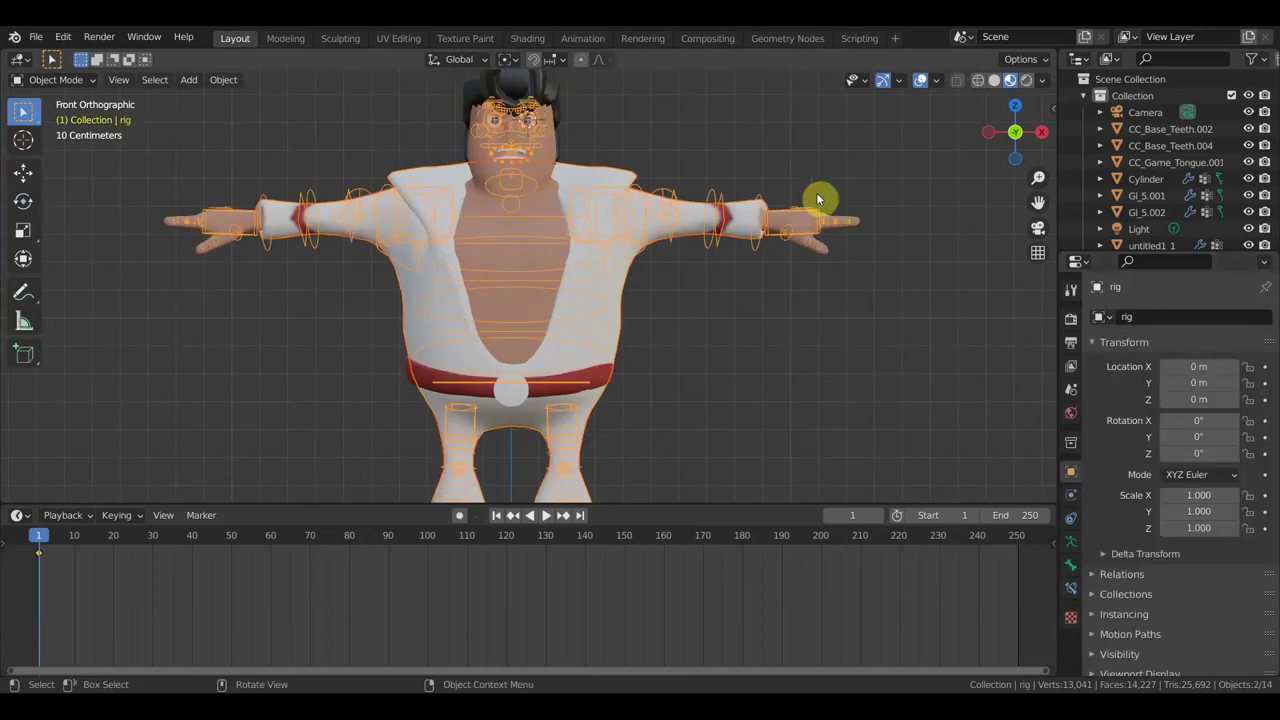
key(ctrl+p)
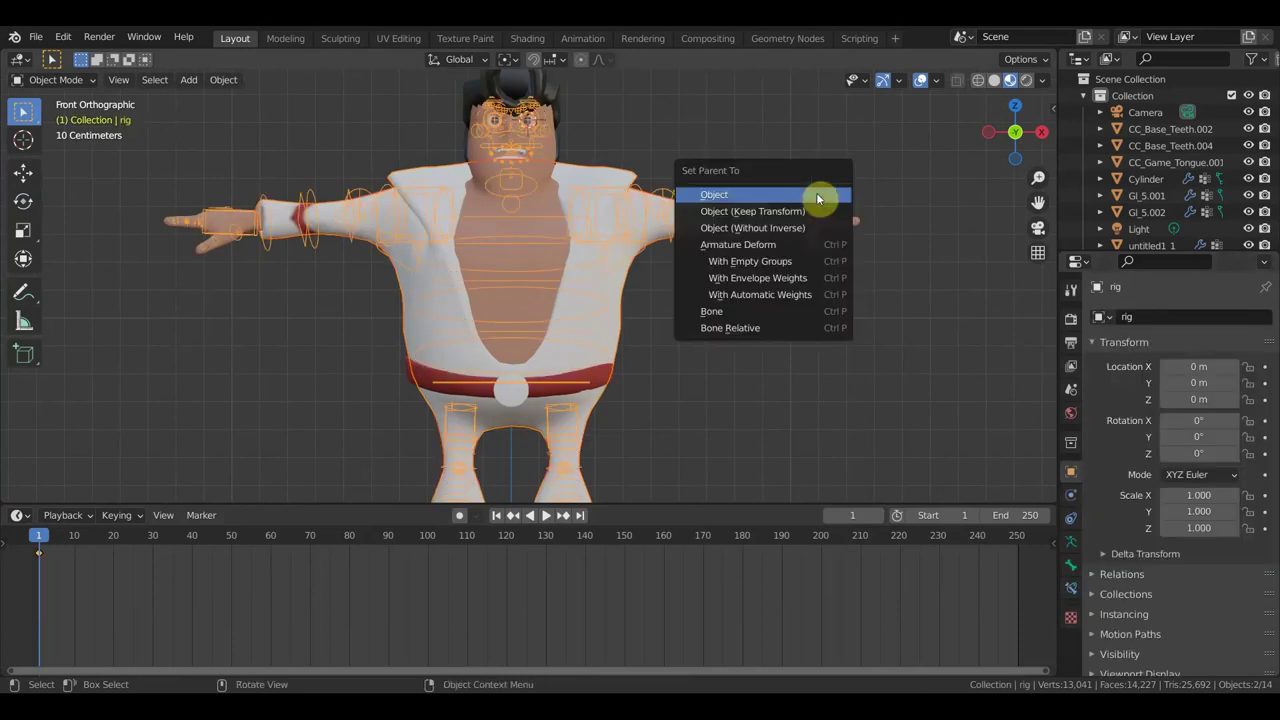
click(783, 296)
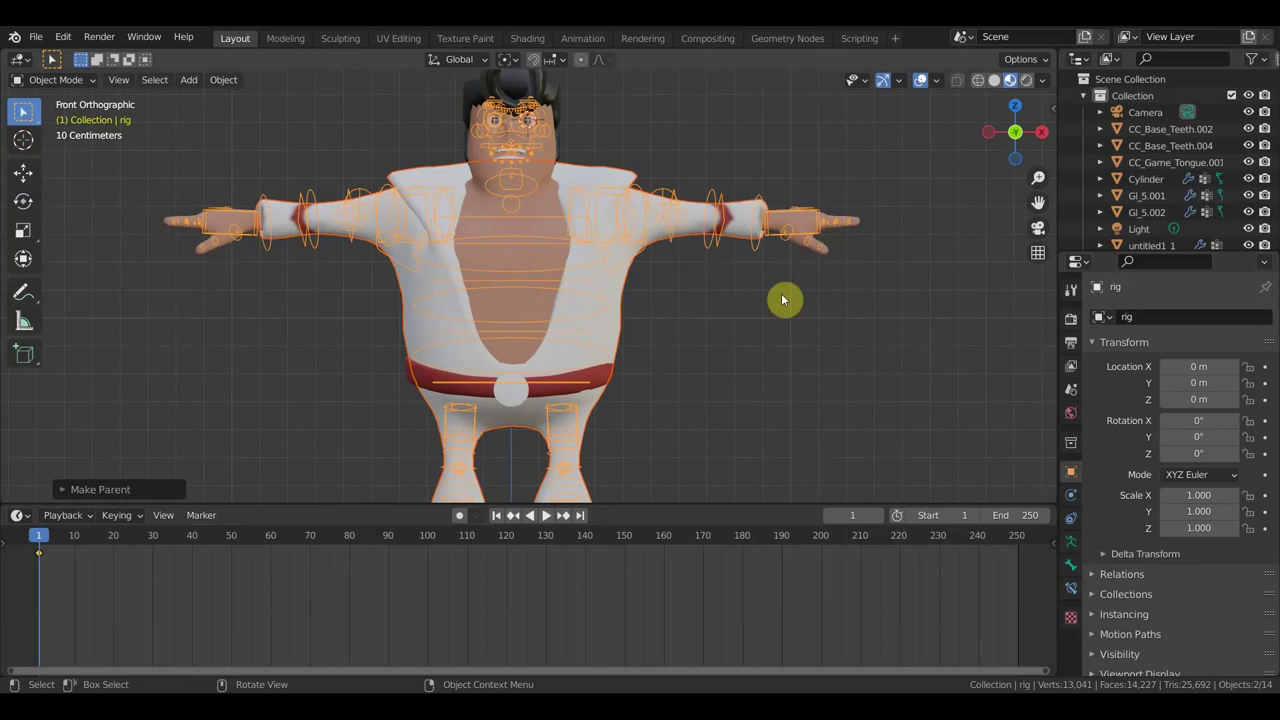
Strip the outfit mesh's DataTransfer and Armature modifiers, then select untitled1_1 to check its modifiers
click(742, 200)
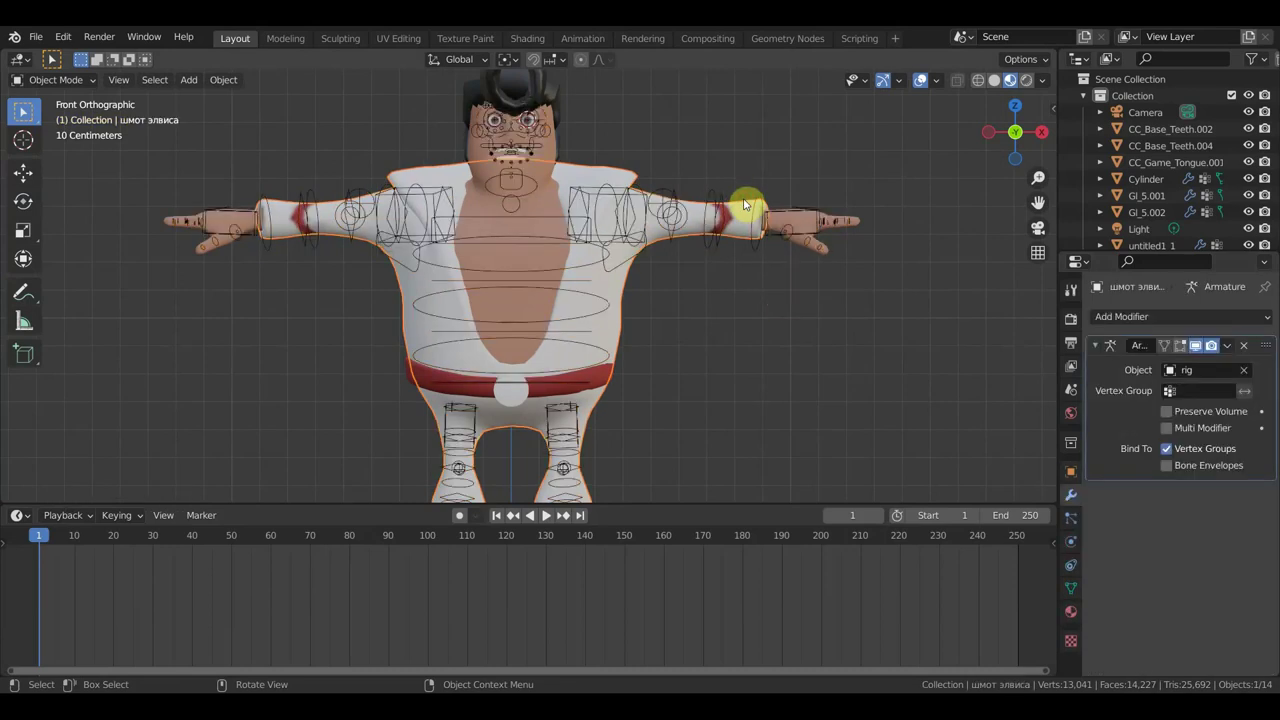
click(1125, 316)
click(851, 367)
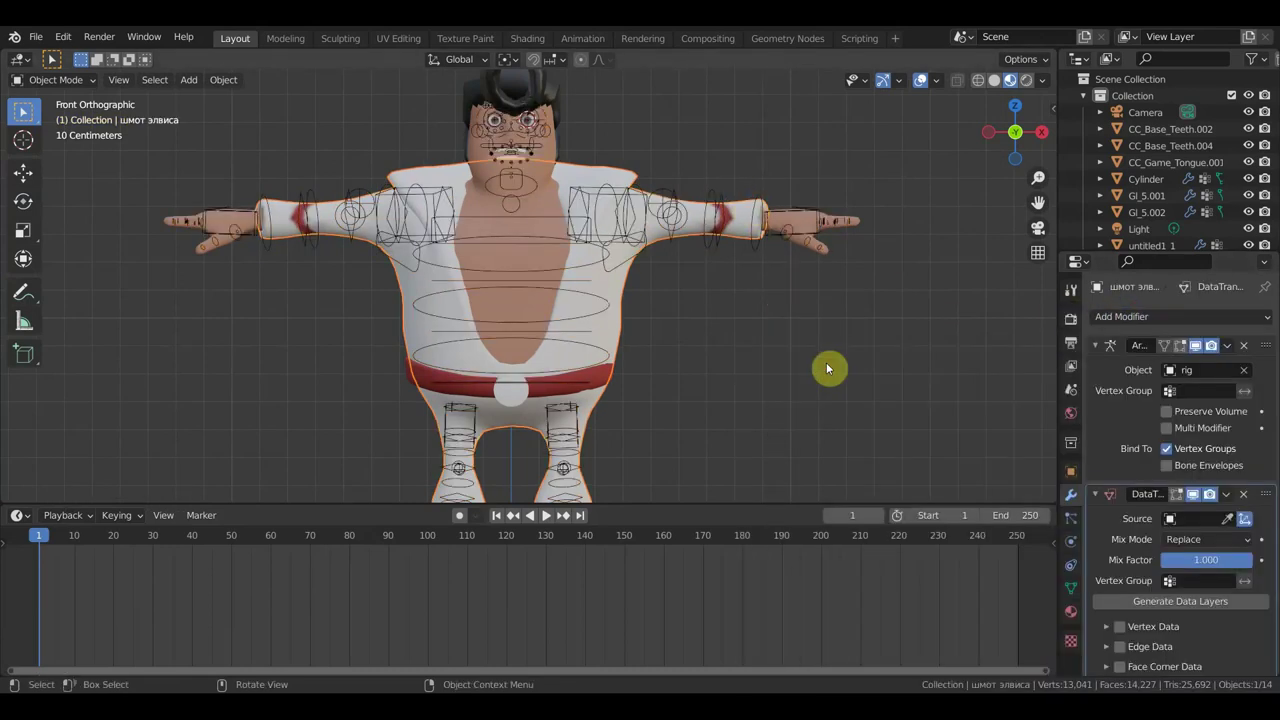
click(1243, 494)
click(1243, 345)
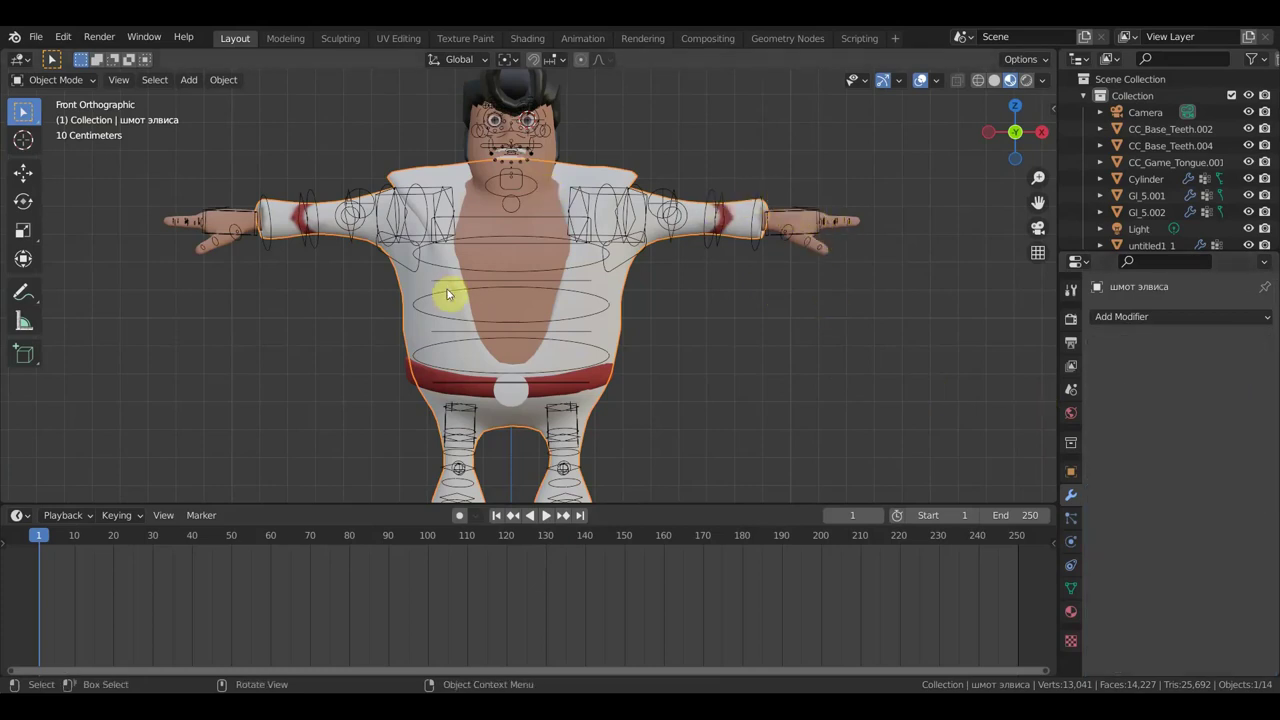
click(598, 357)
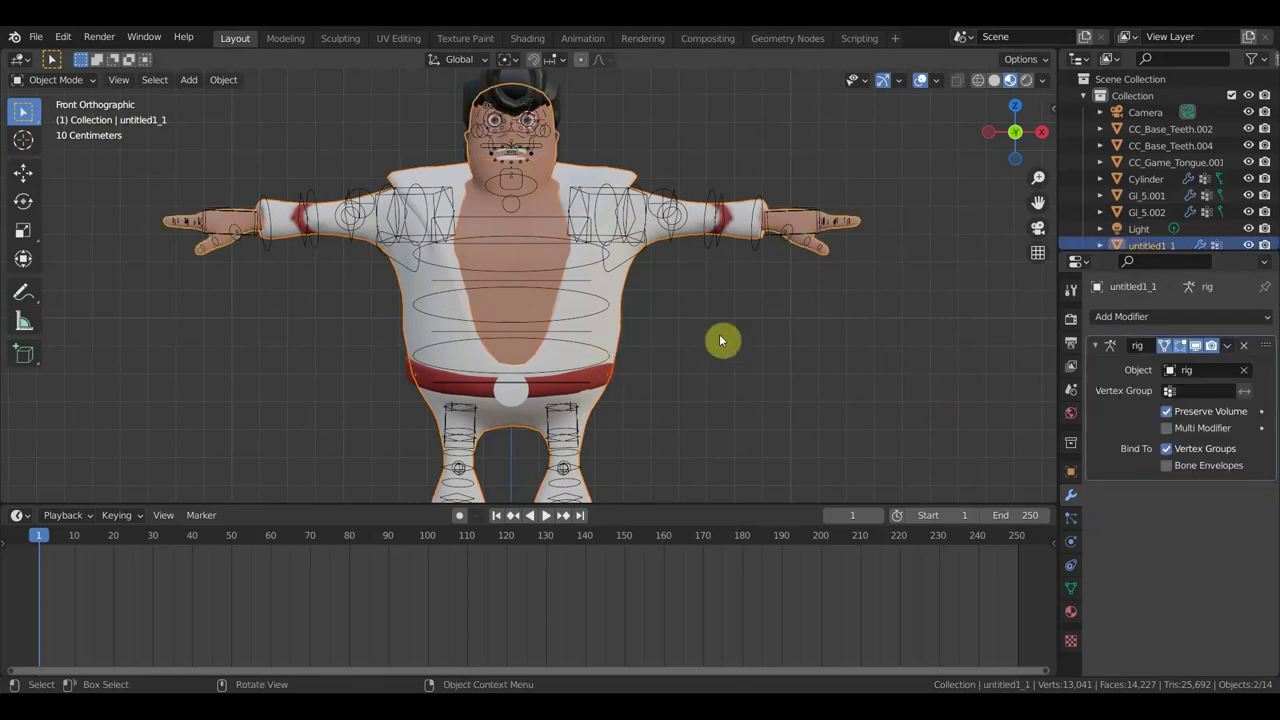
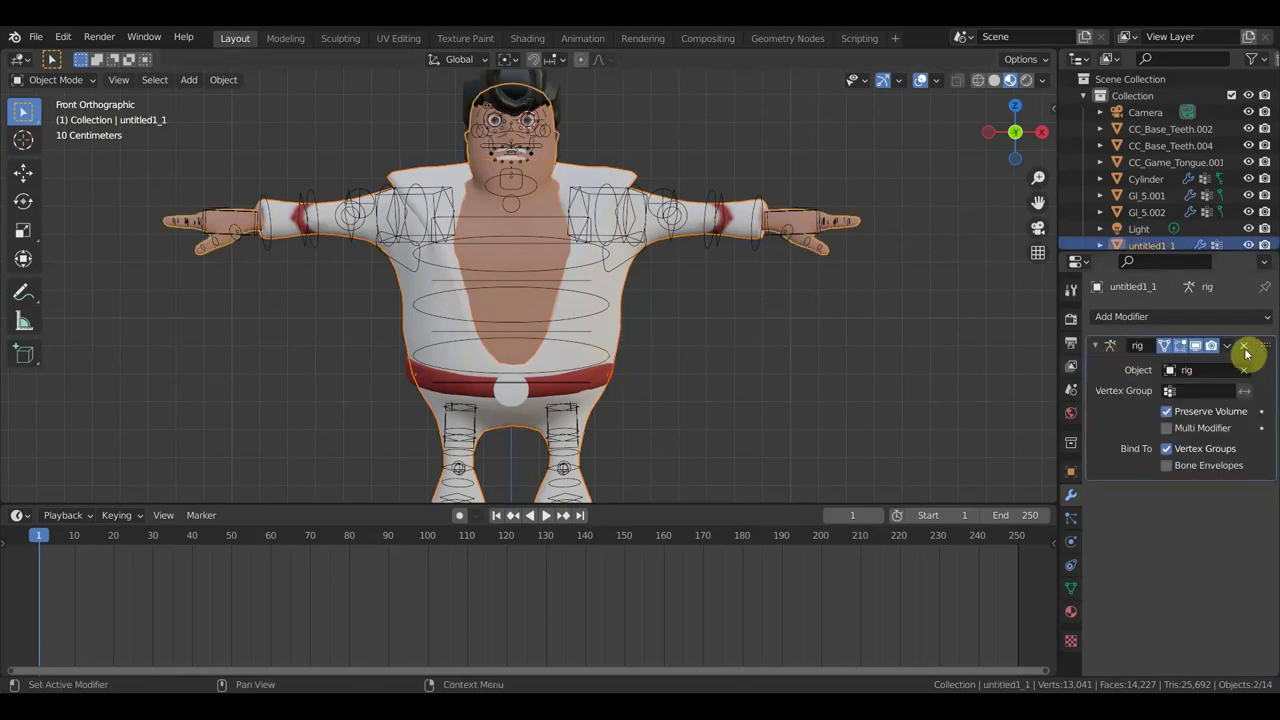
Parent the шмот элвиса outfit to the rig with Armature Deform, automatic weights
click(751, 208)
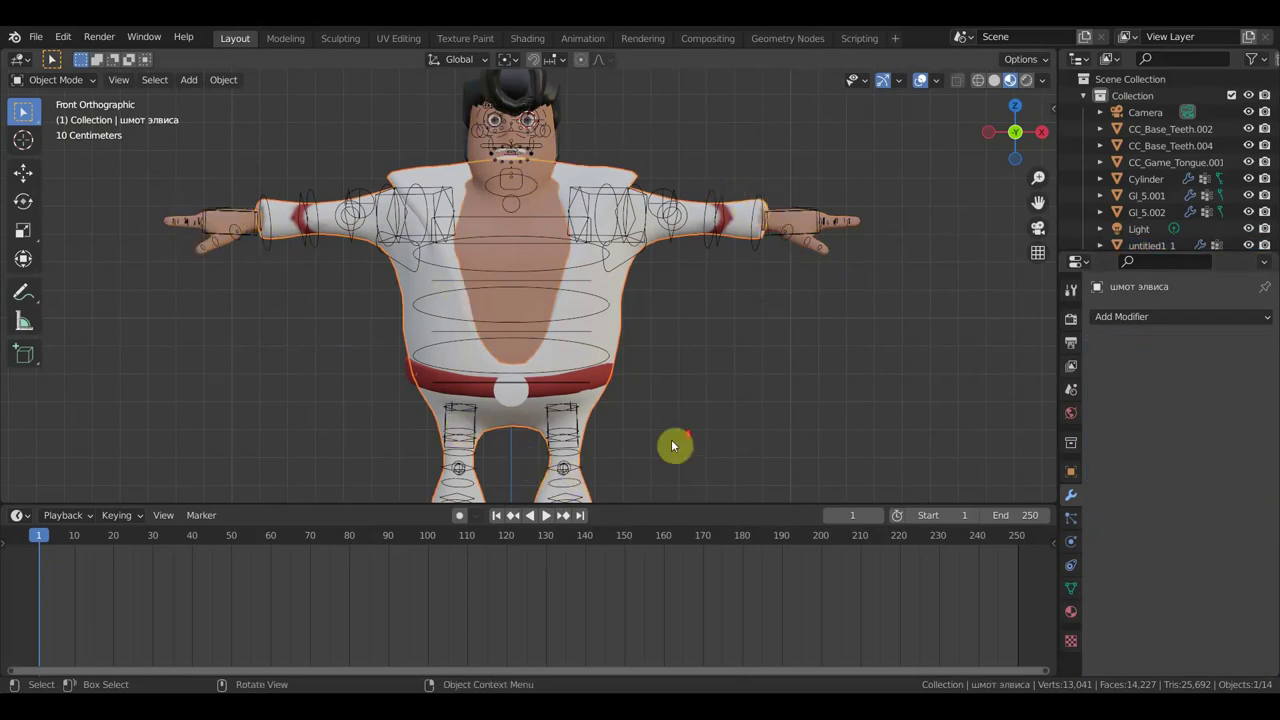
scroll(651, 453, down, 2)
click(533, 466)
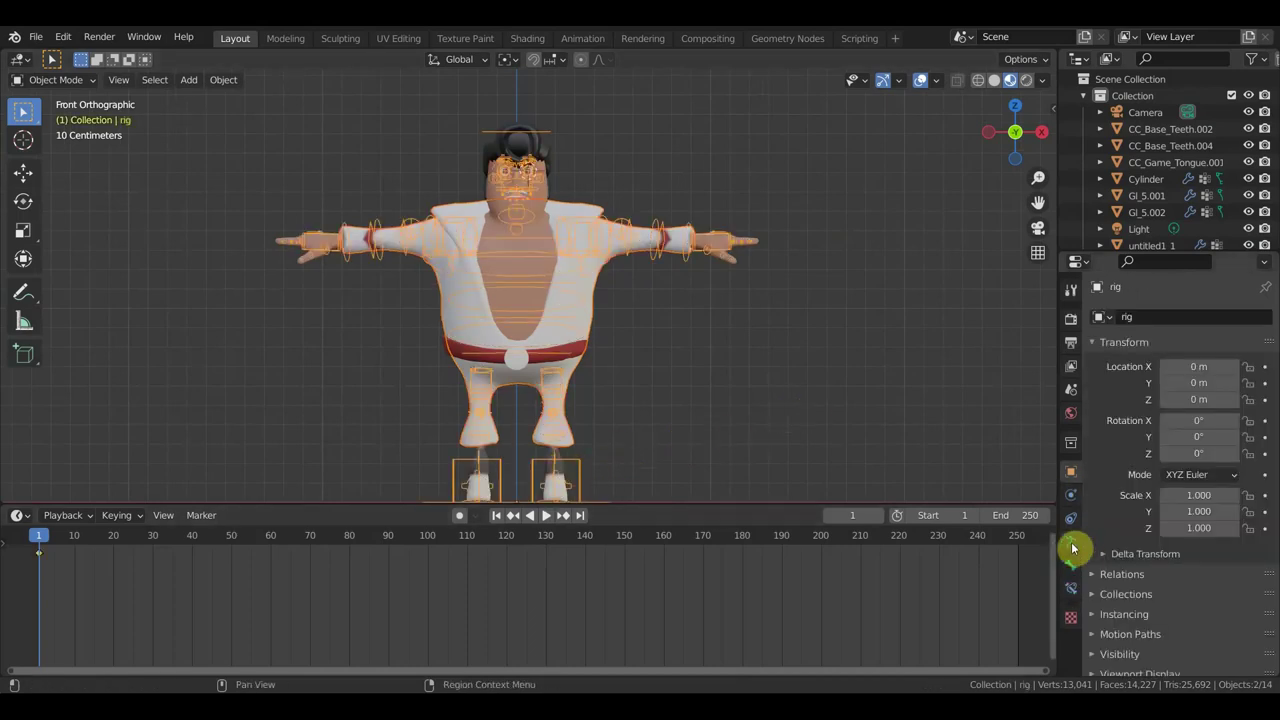
key(ctrl+p)
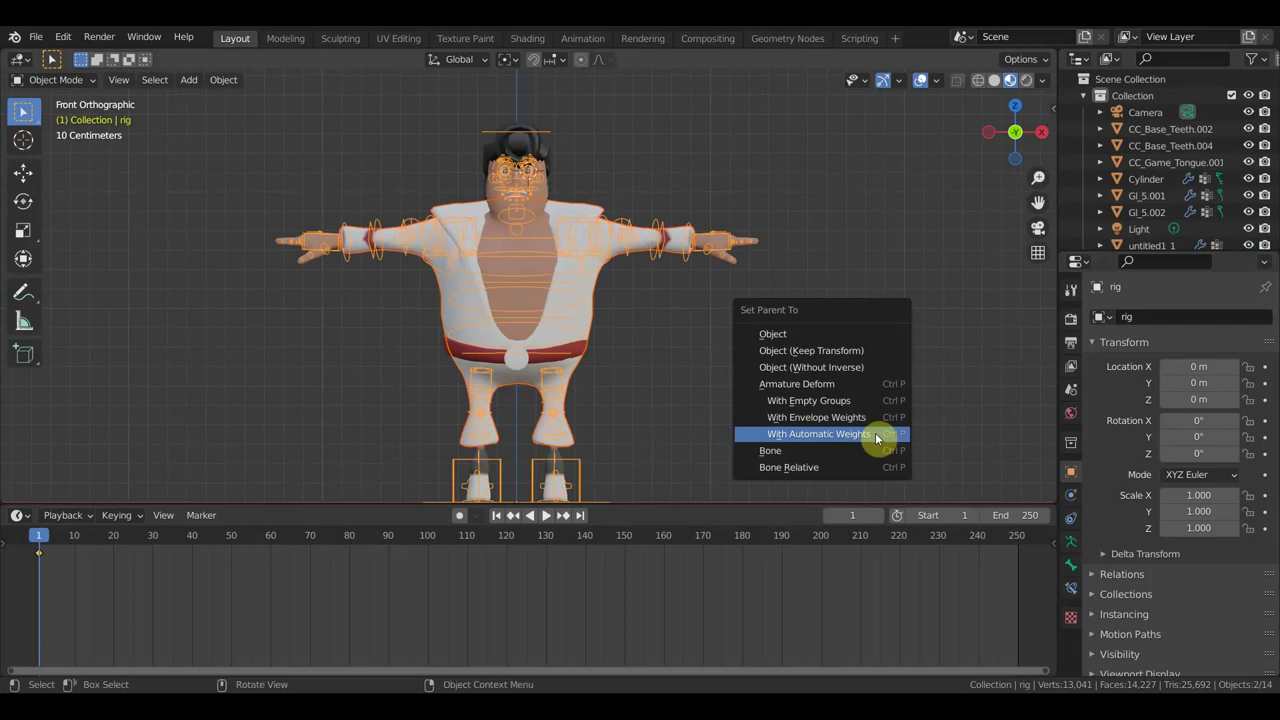
click(848, 408)
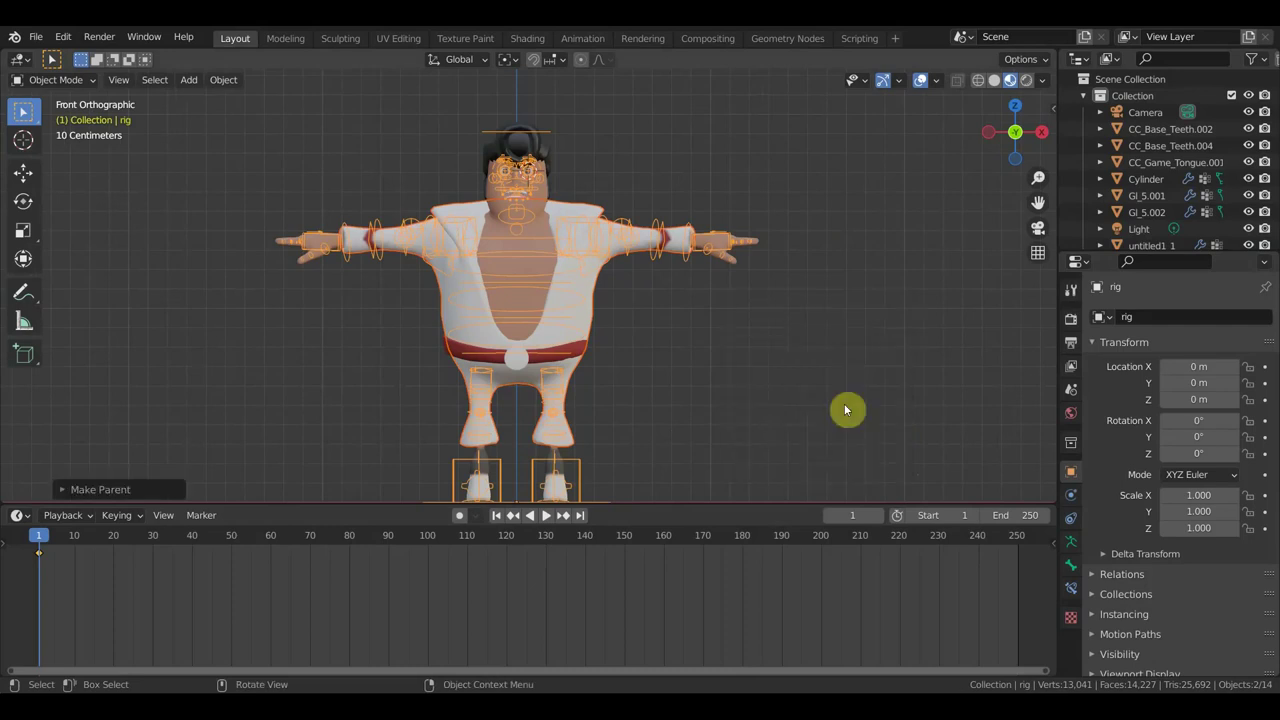
Apply a Data Transfer modifier on the outfit copying vertex groups from the body mesh
click(678, 233)
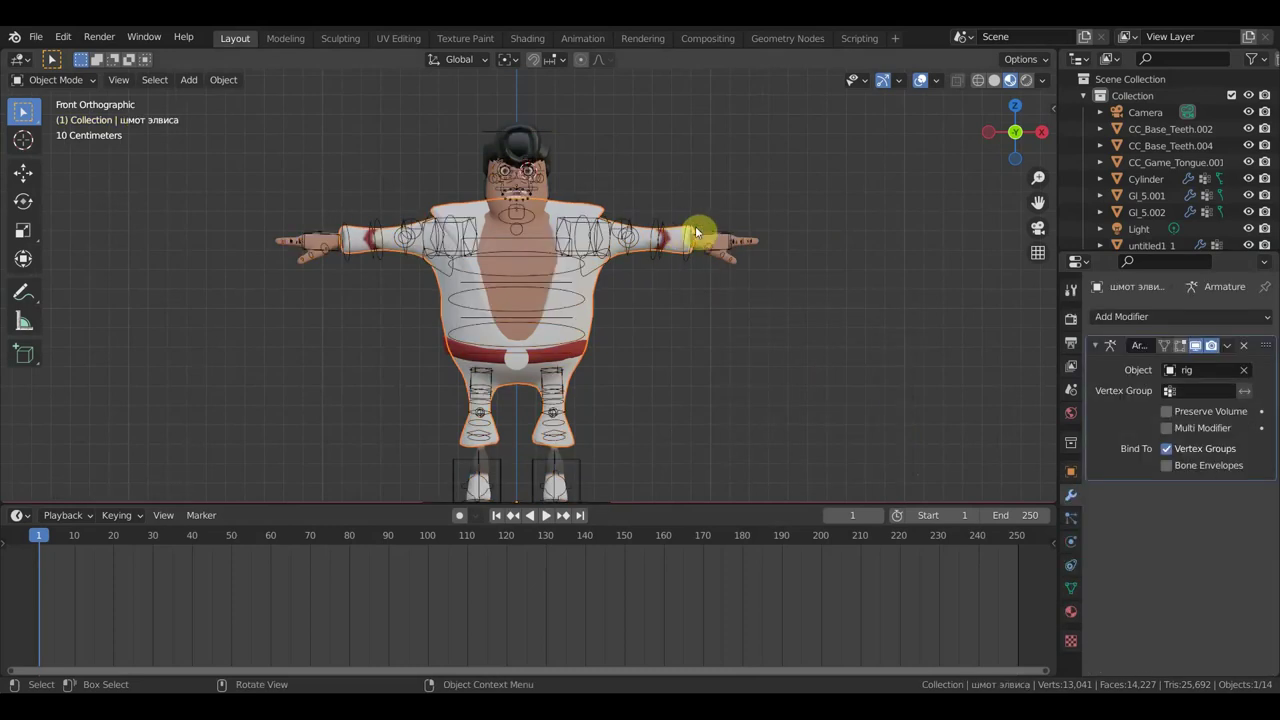
click(1132, 316)
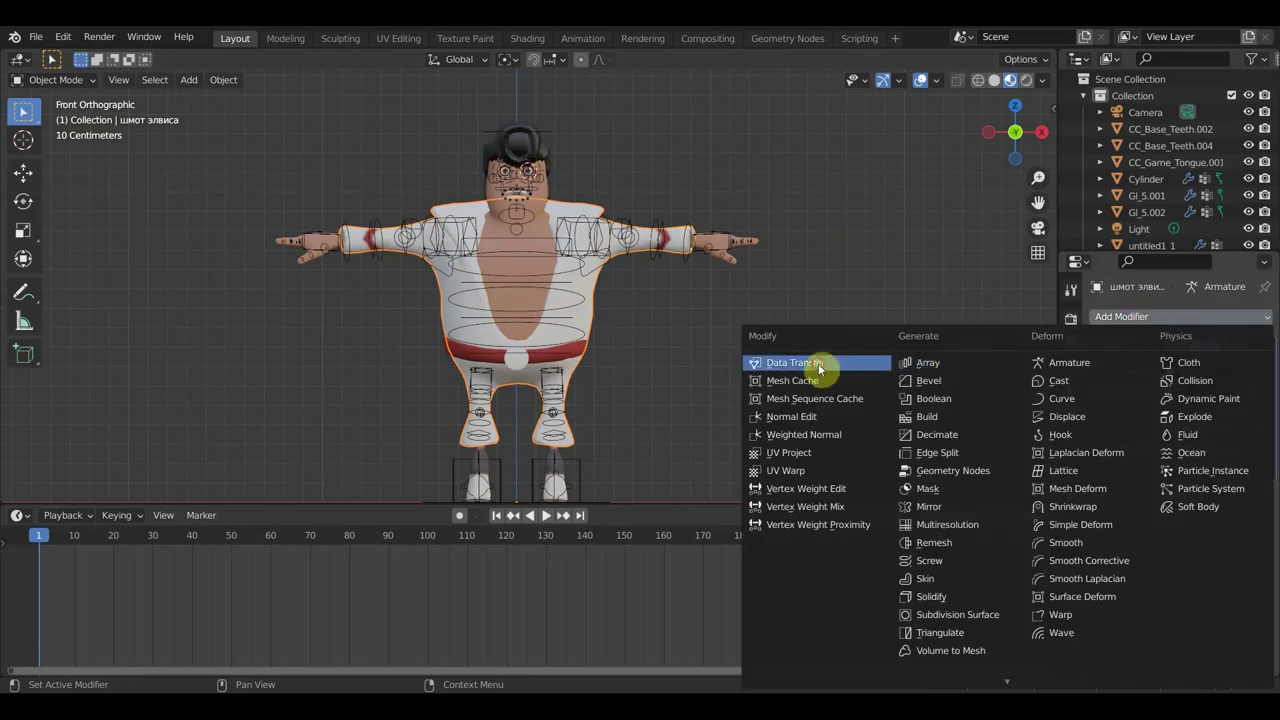
click(818, 369)
click(1229, 519)
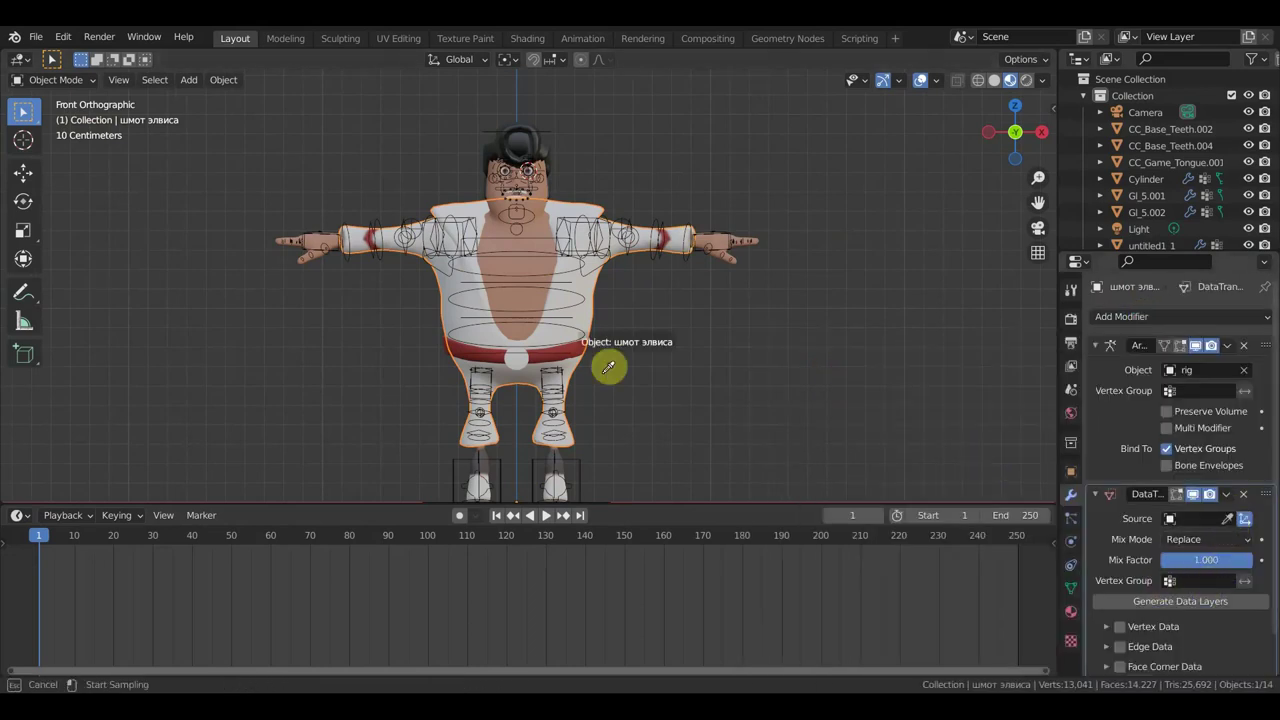
click(527, 266)
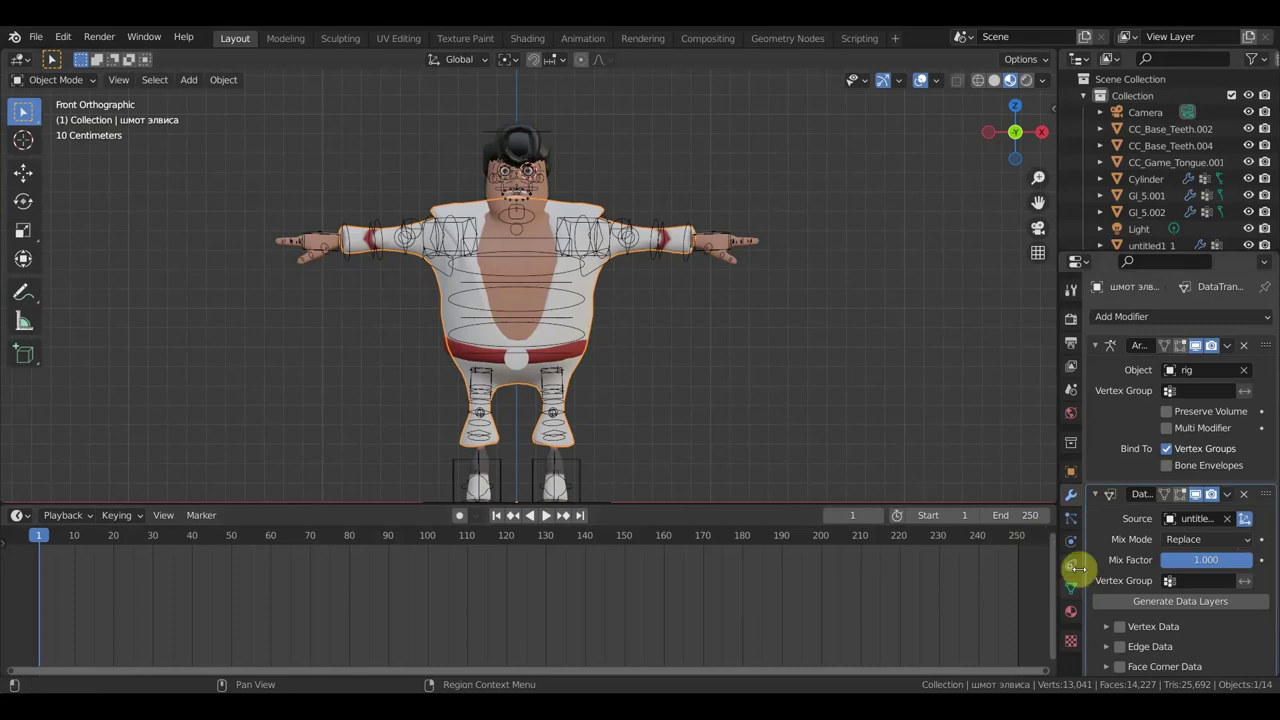
click(1105, 628)
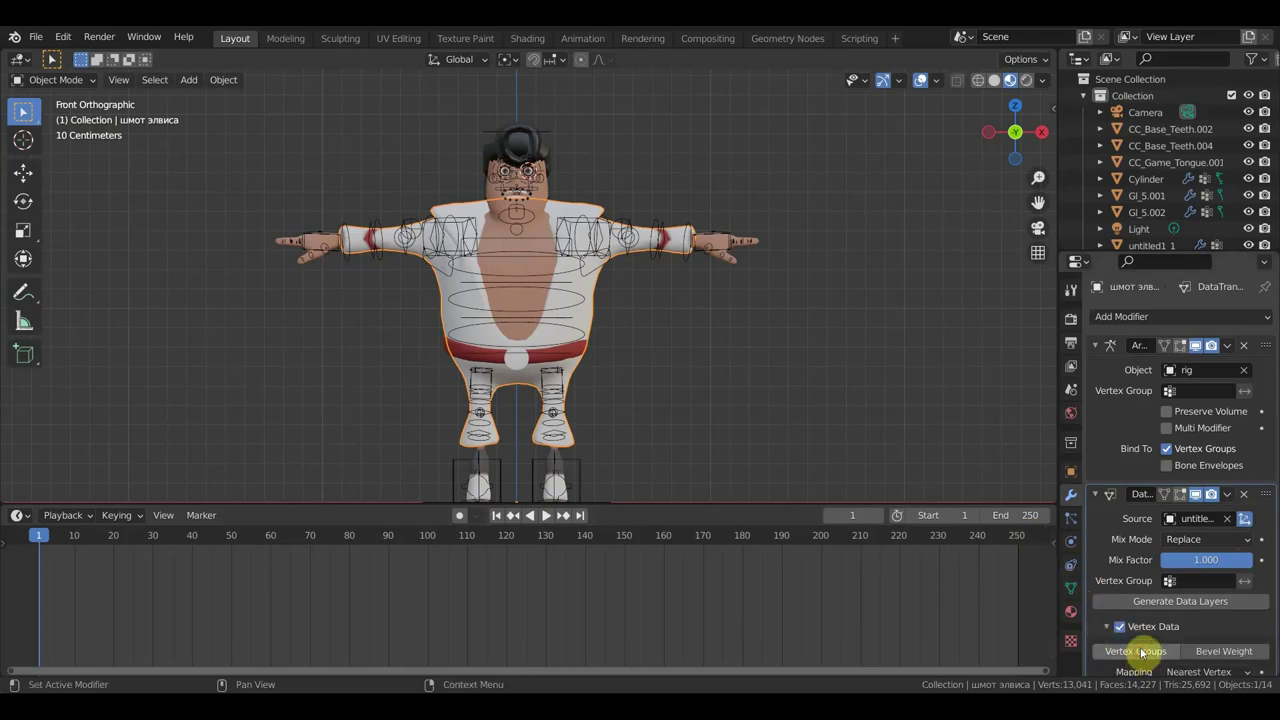
click(1227, 494)
click(1195, 513)
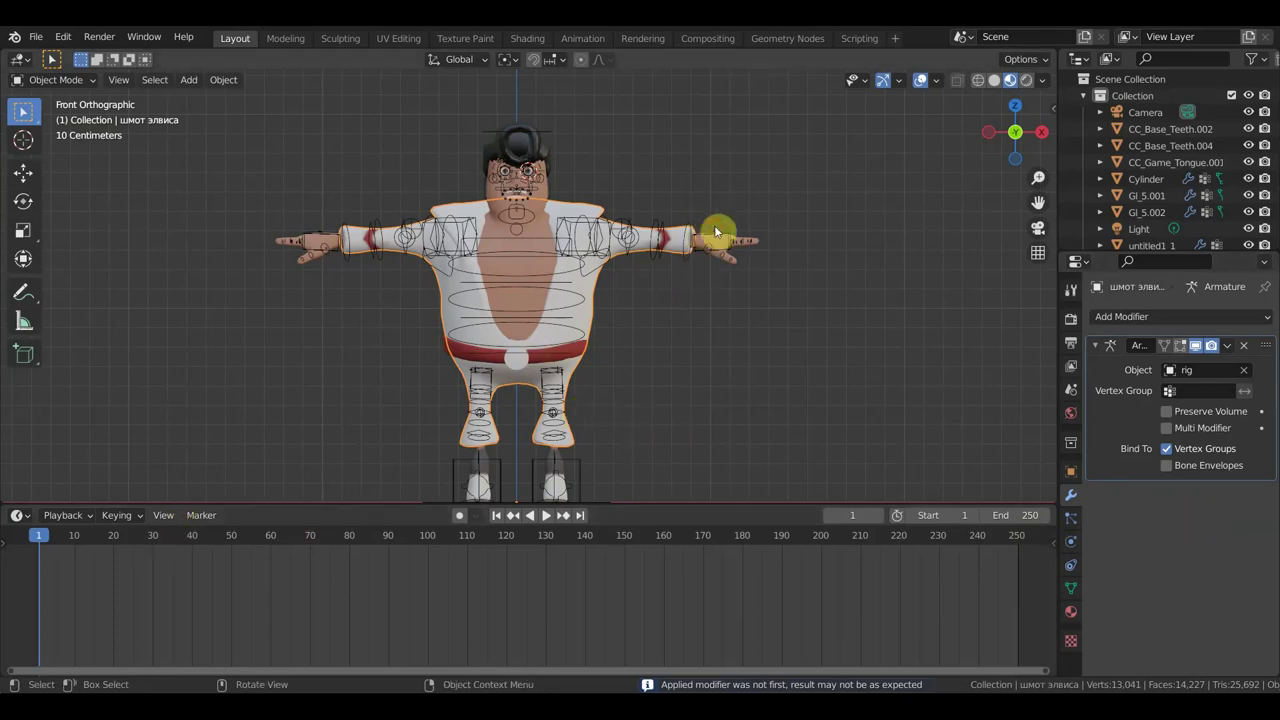
click(715, 232)
click(60, 80)
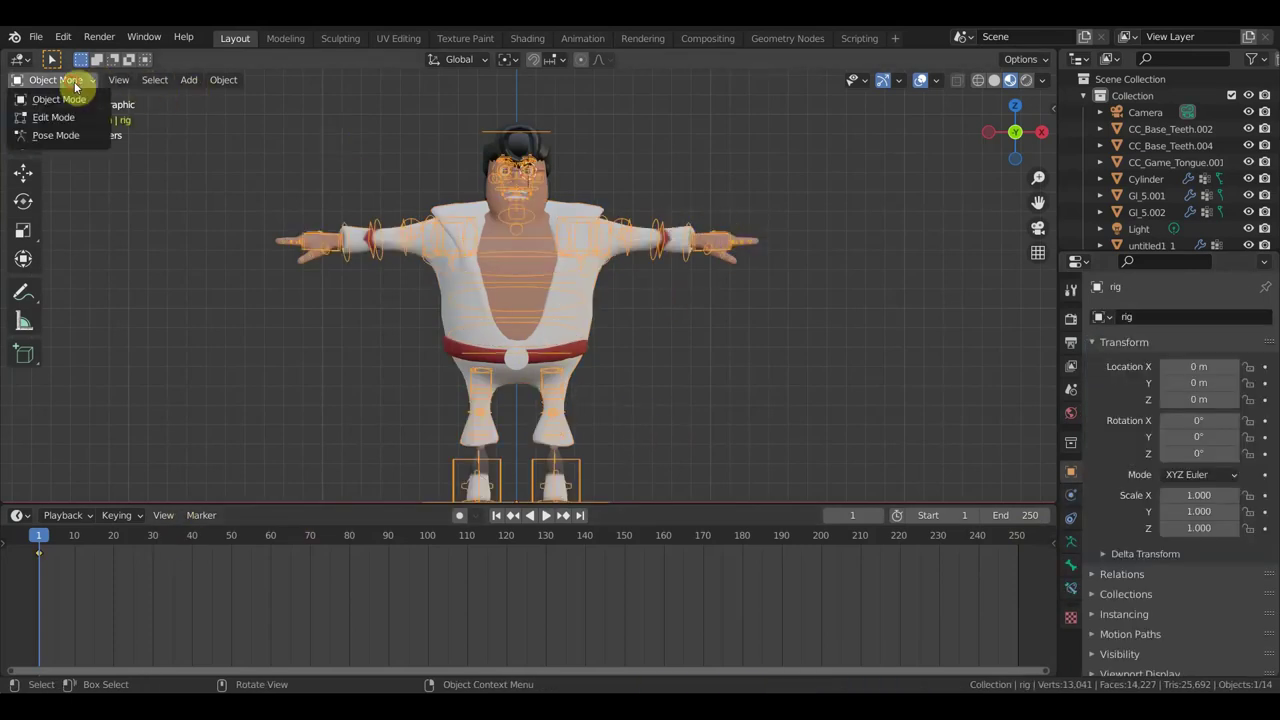
In Pose Mode, raise the left hand IK control and orbit to inspect the arm
click(74, 136)
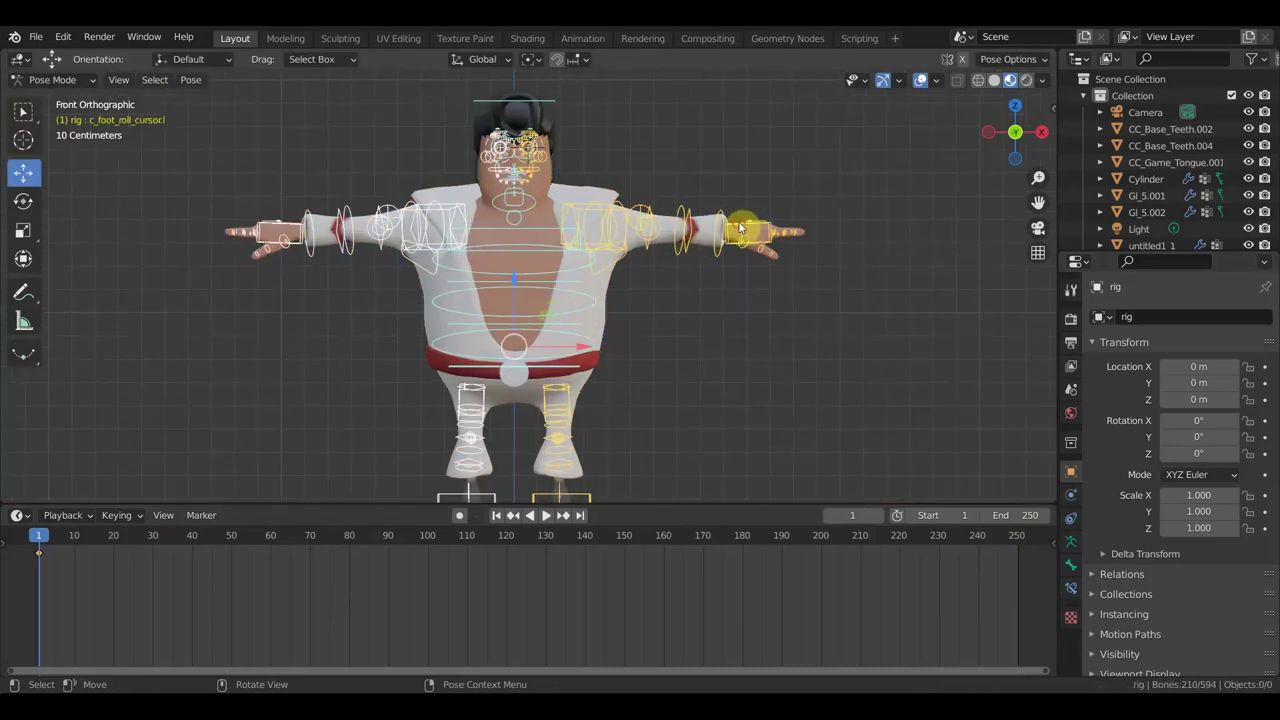
click(783, 261)
key(g)
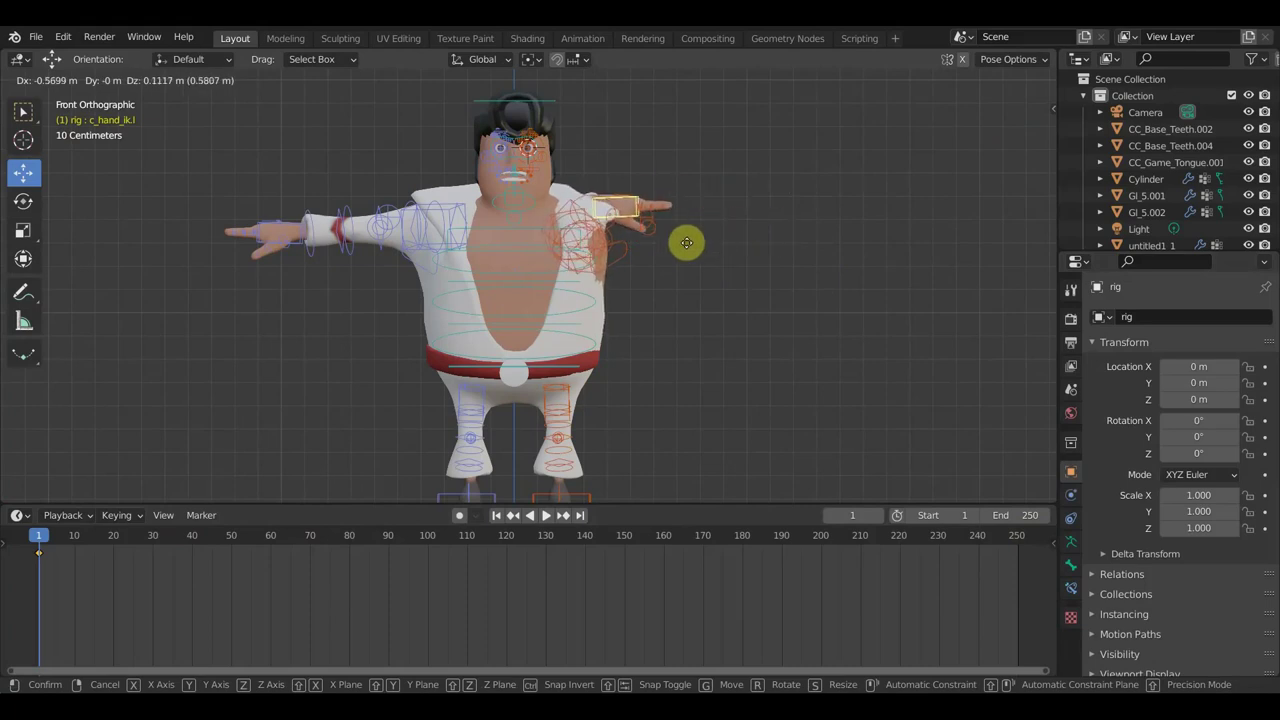
click(720, 189)
mouse_move(720, 189)
middle_down()
mouse_move(619, 259)
mouse_move(667, 262)
middle_up()
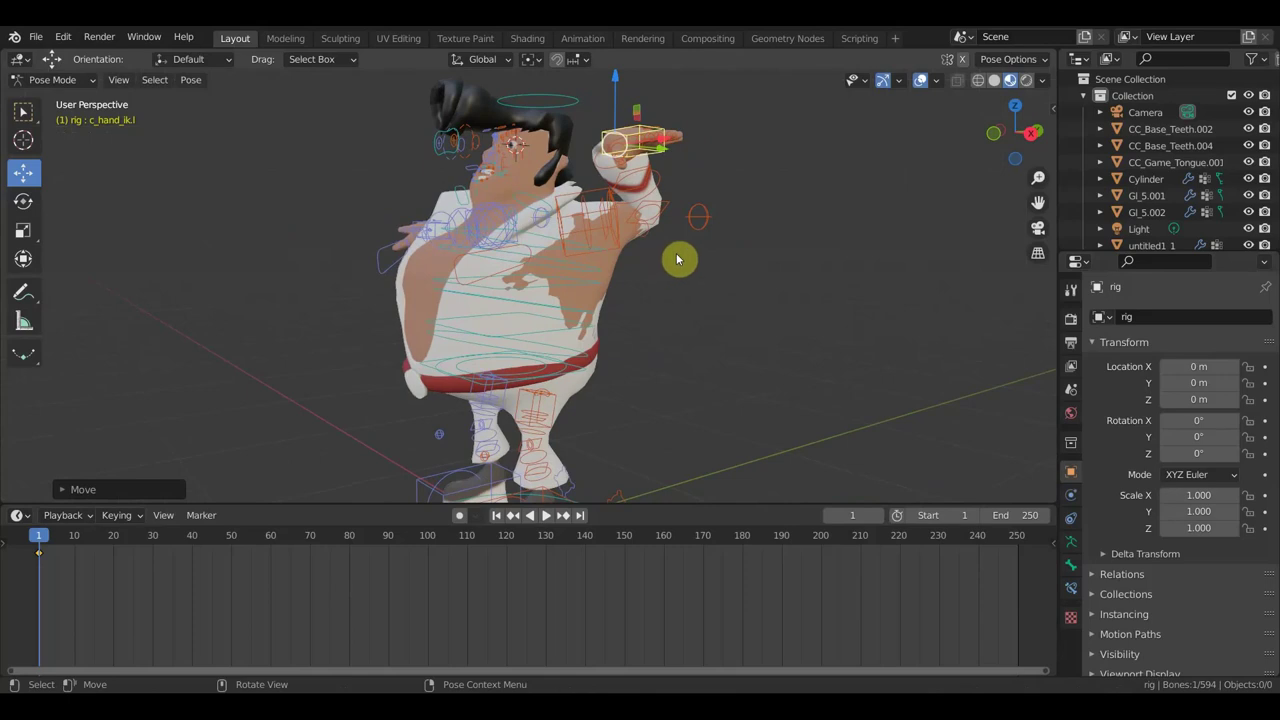
Undo the hand move and return to a centred front orthographic view
key(ctrl+z)
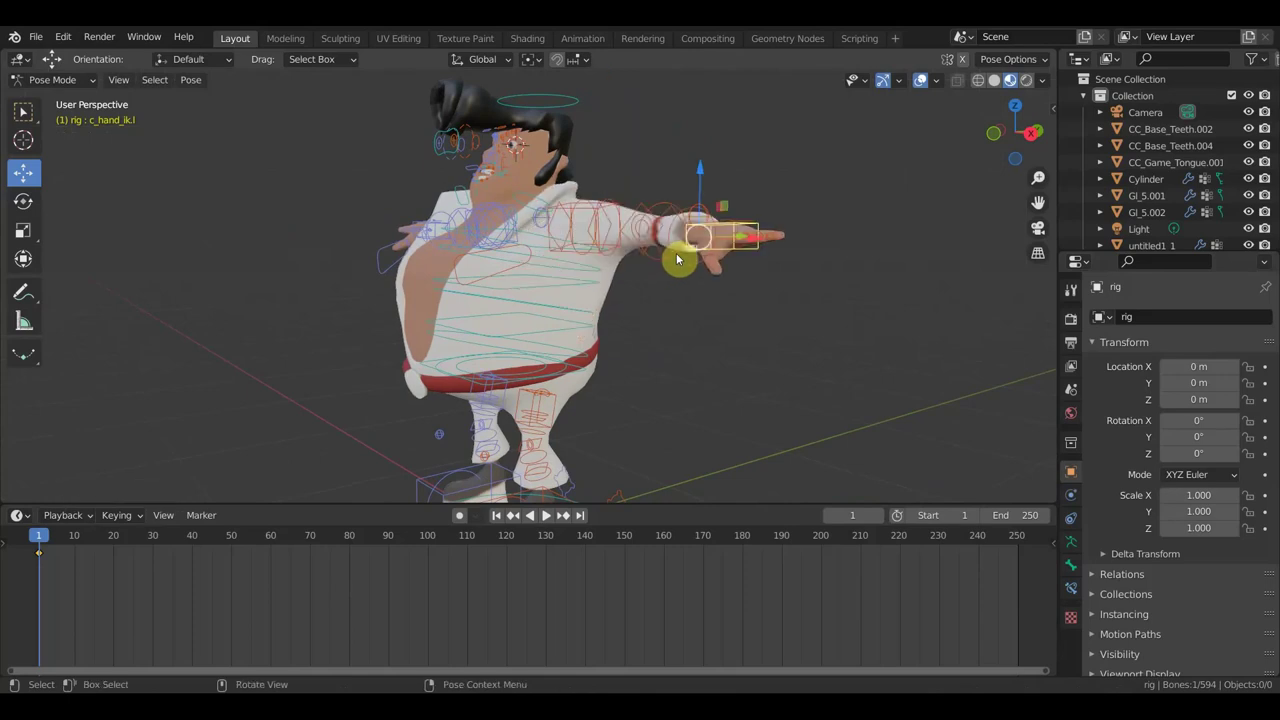
key(KP_1)
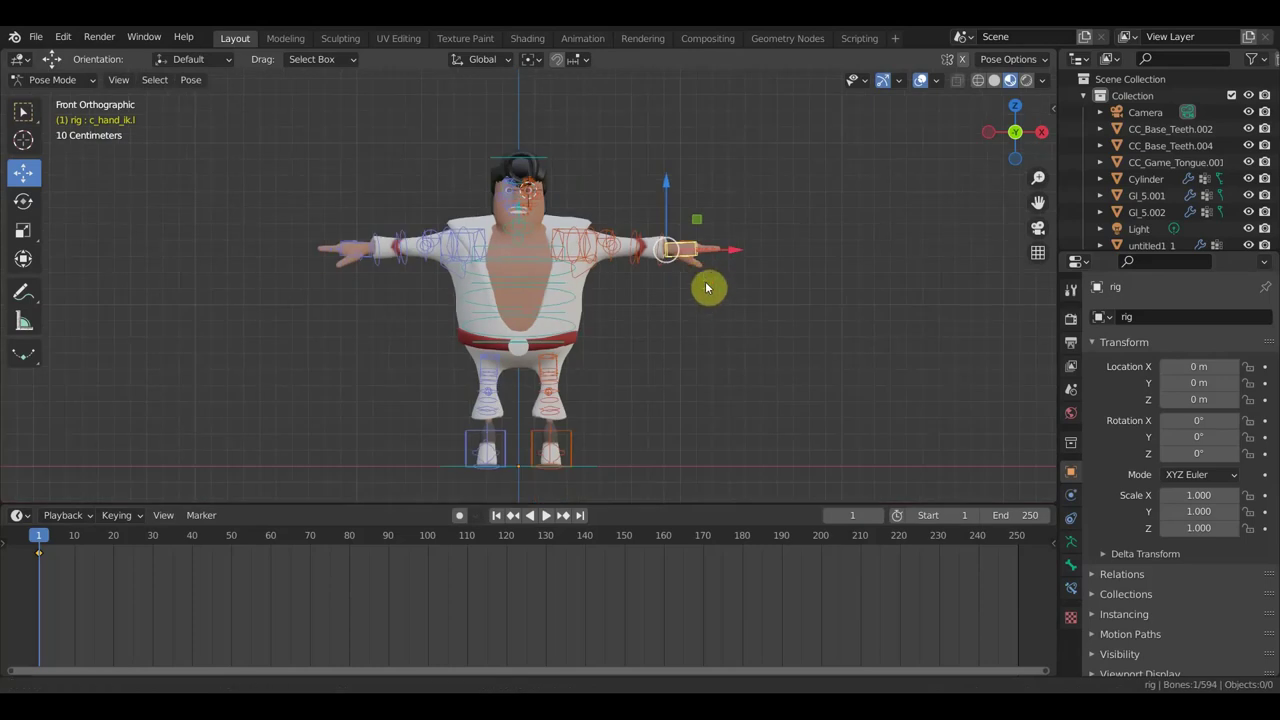
shift+middle_drag(706, 288, 718, 247)
drag(690, 502, 690, 597)
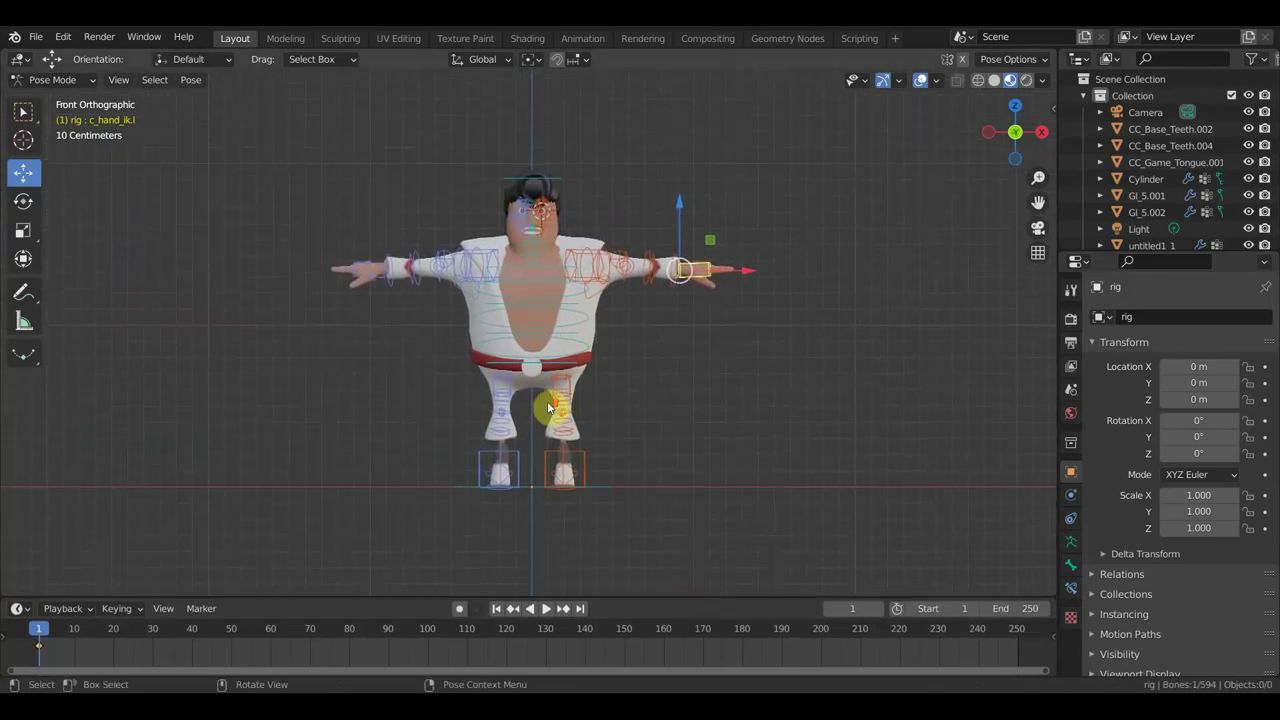
scroll(603, 314, up, 2)
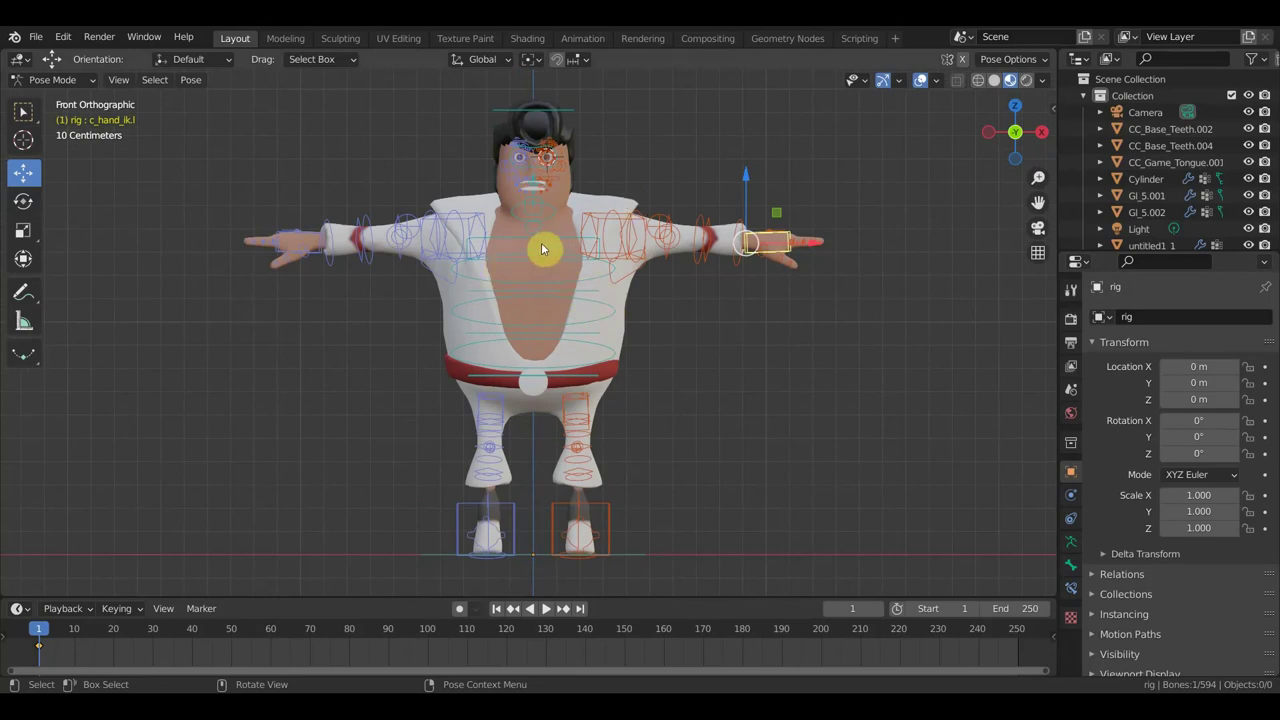
In Object Mode, add Basis and Key 1 shape keys to untitled1_1, Key 1 at 1.000
click(58, 80)
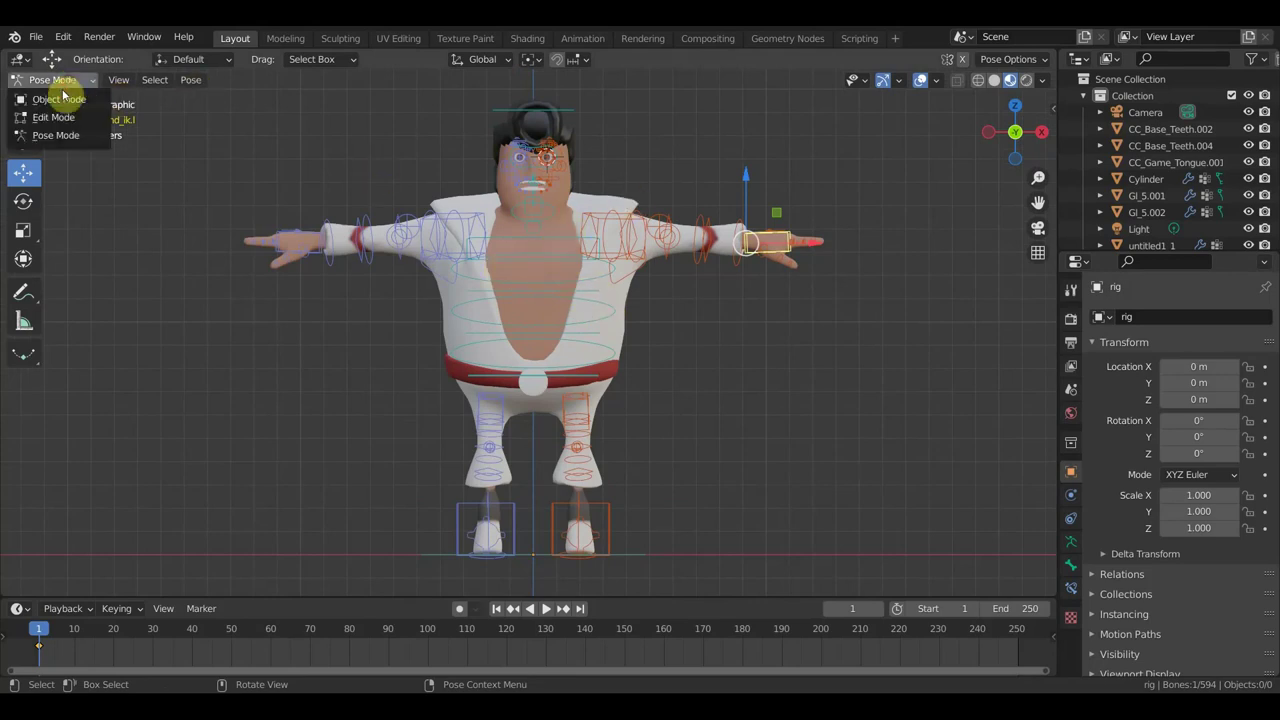
click(62, 98)
click(559, 226)
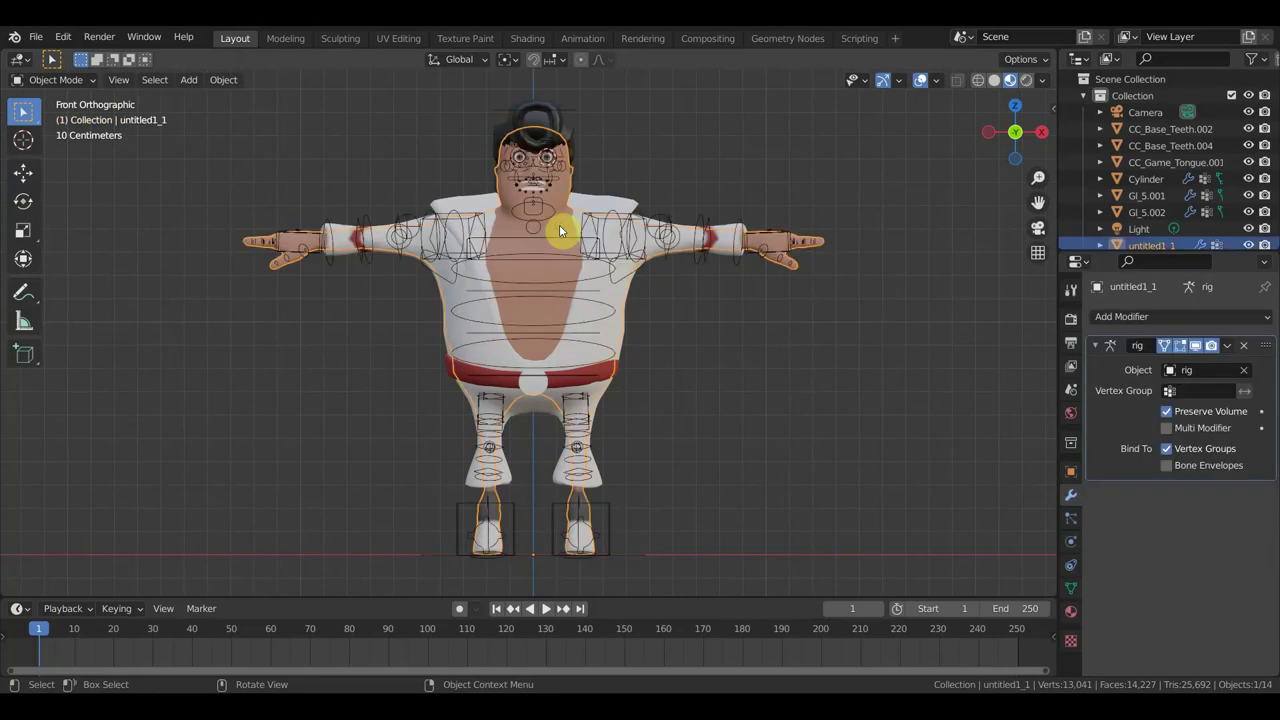
click(1076, 592)
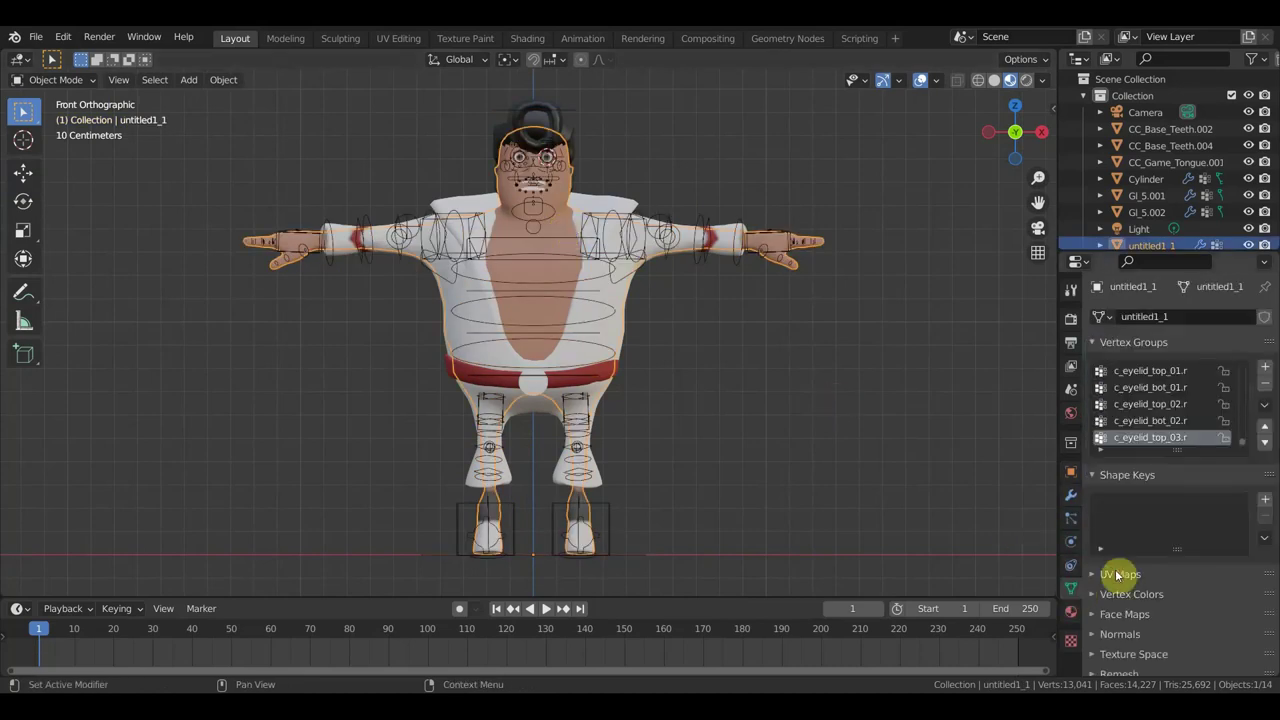
click(1266, 503)
click(1268, 503)
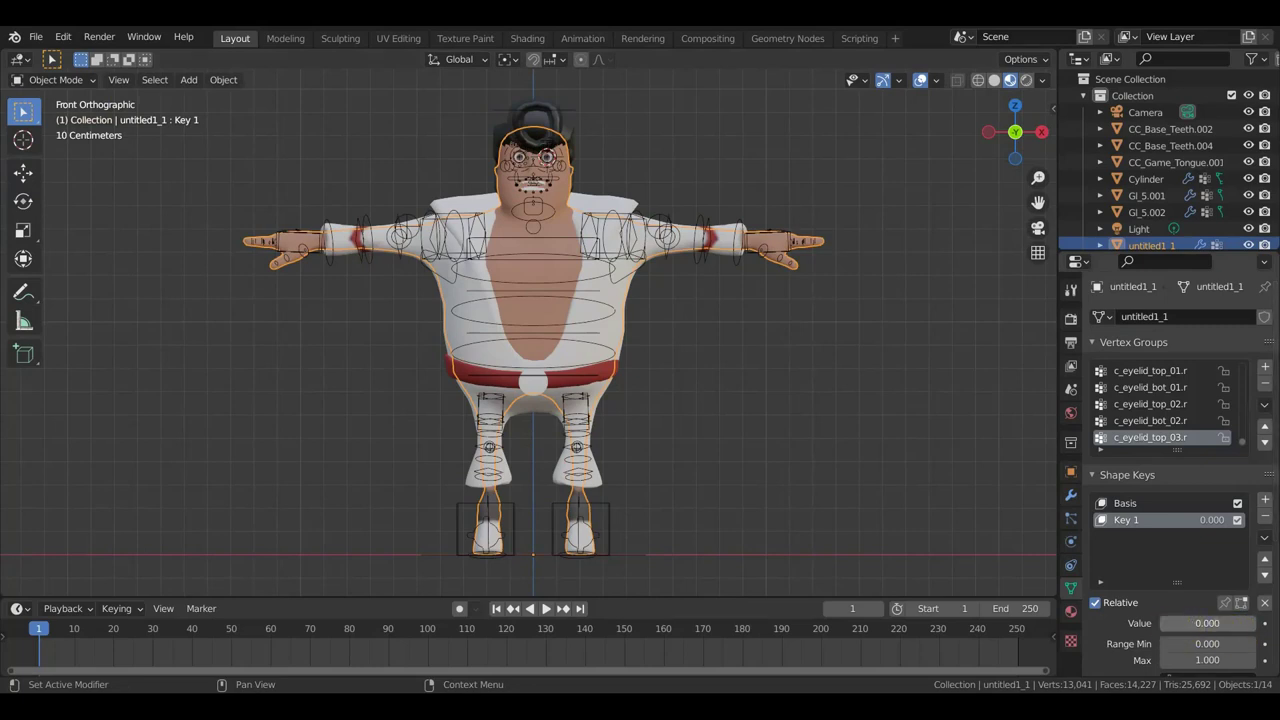
drag(1205, 623, 1257, 627)
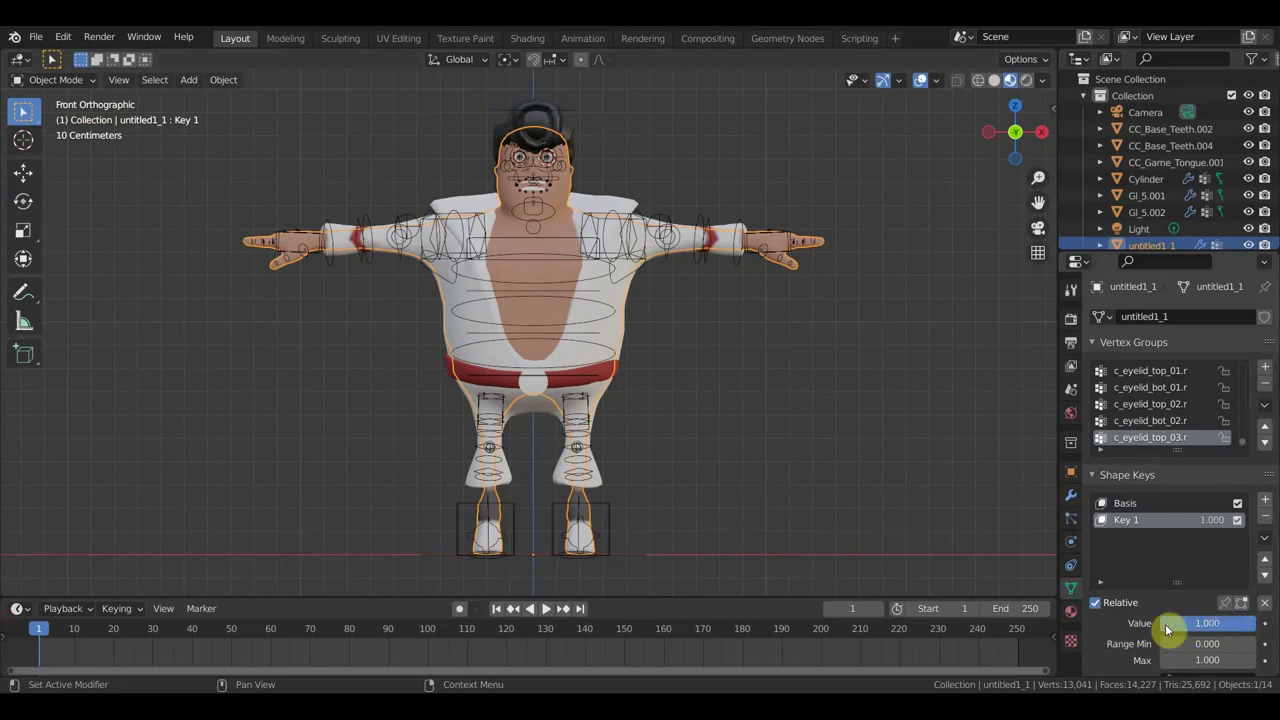
Scale the body slightly larger in Sculpt Mode, then return to Object Mode with Key 1 at 0
click(55, 80)
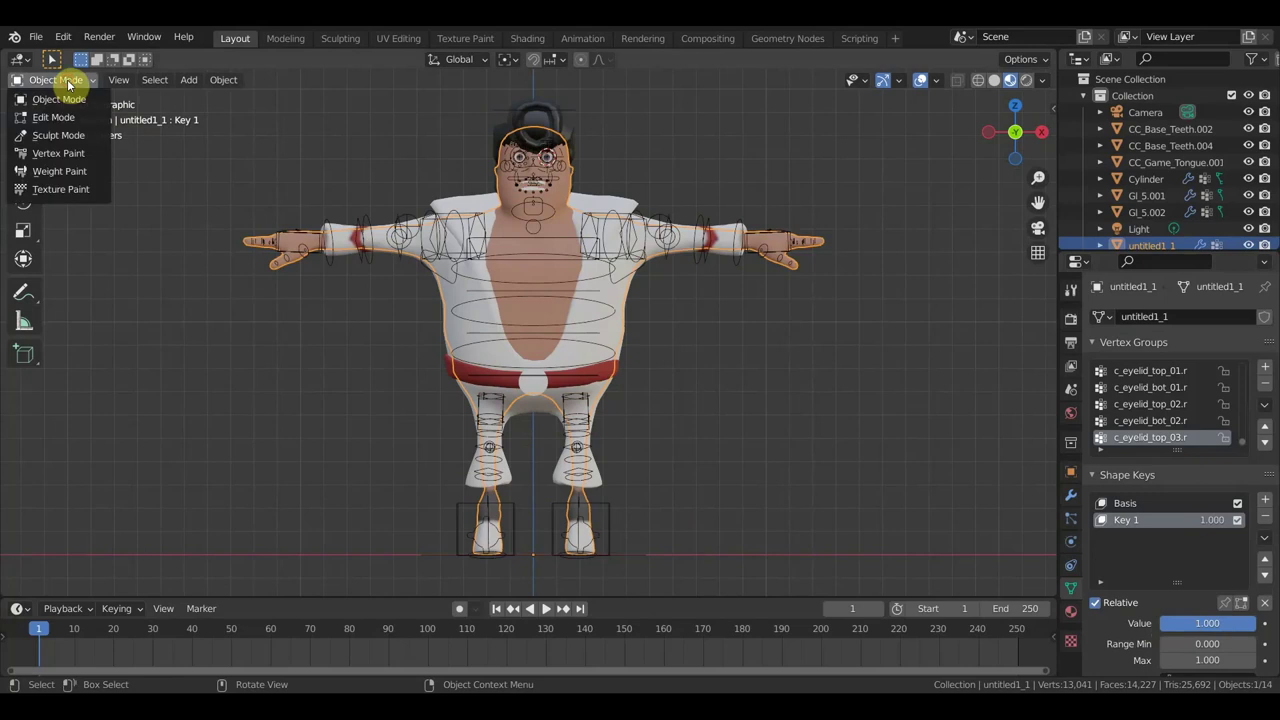
click(60, 132)
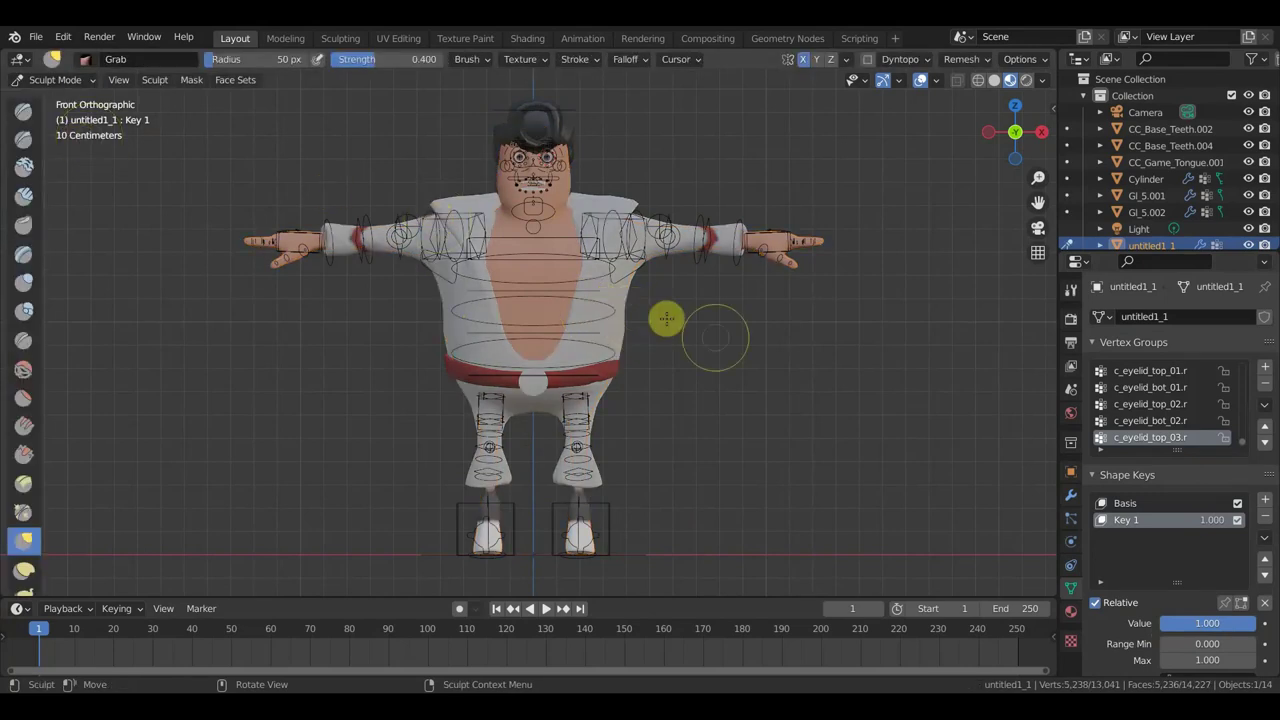
key(s)
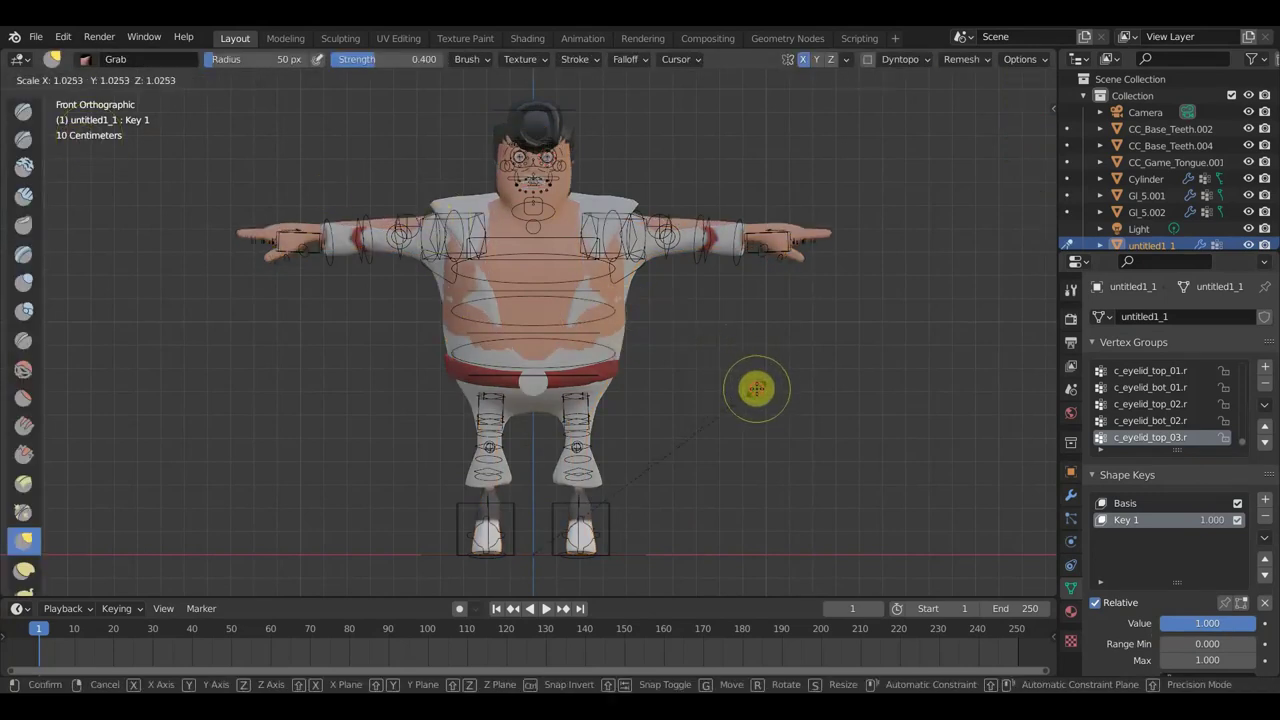
click(754, 384)
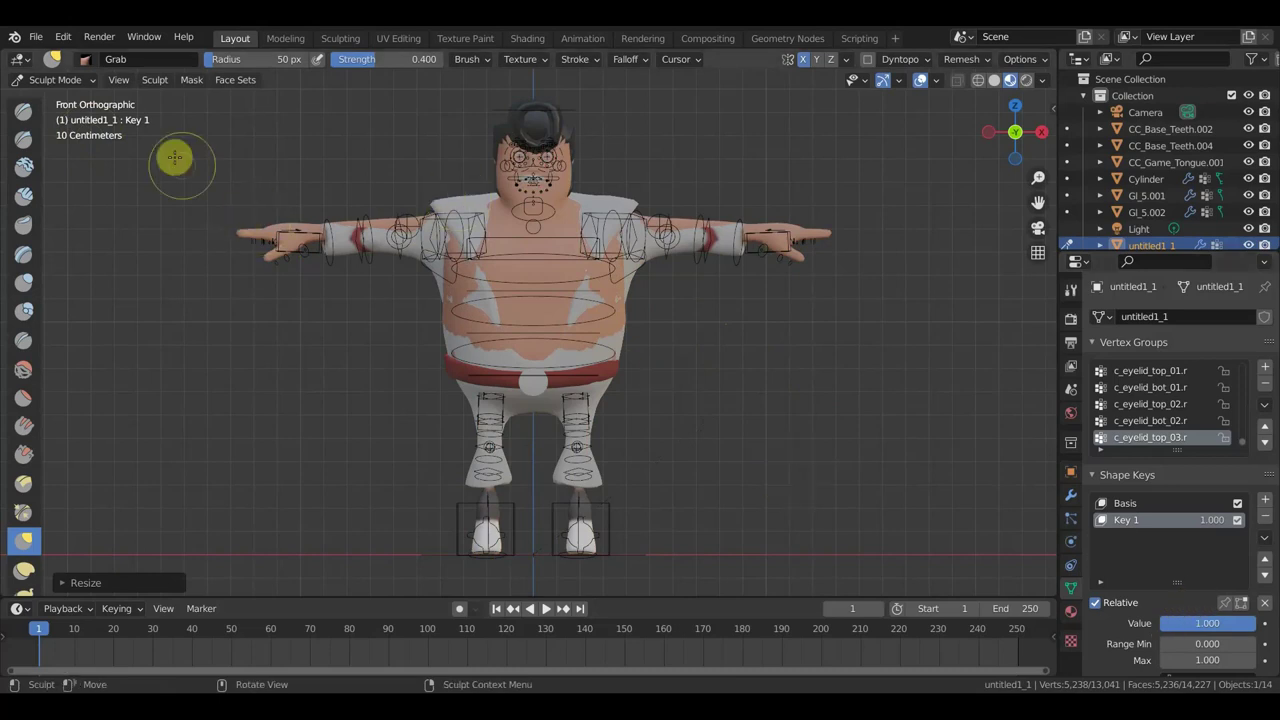
click(60, 81)
click(60, 99)
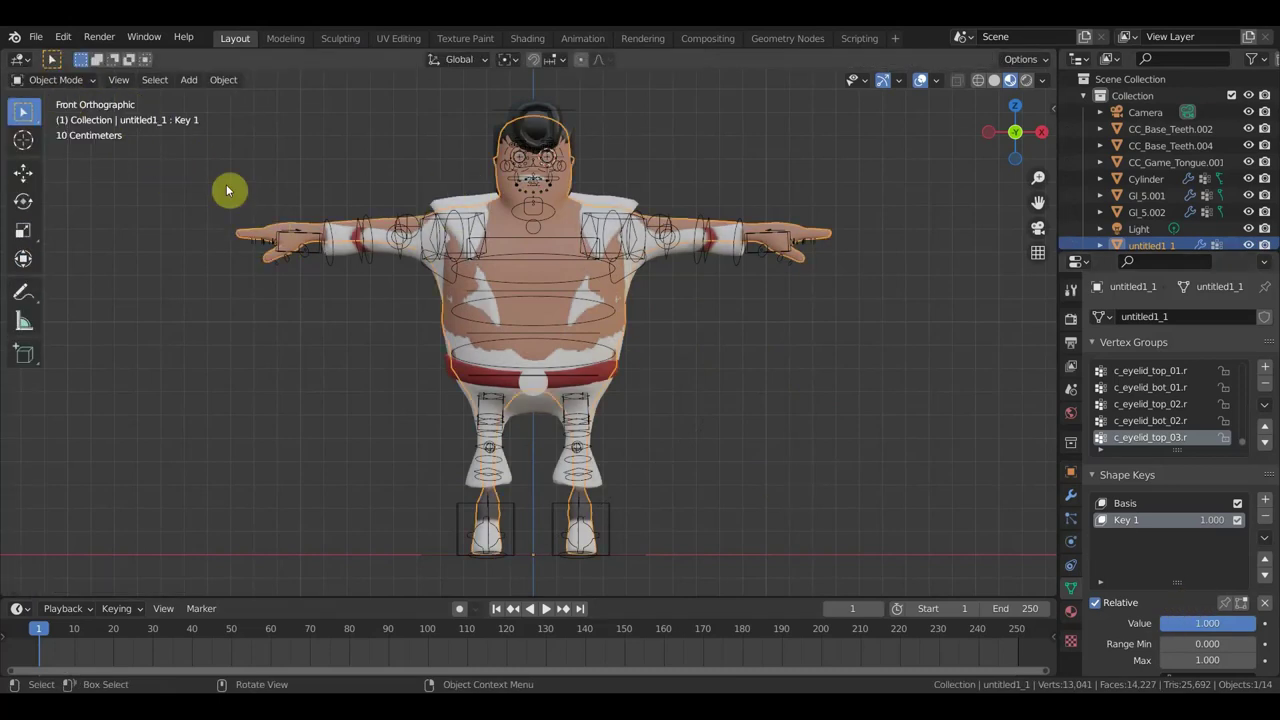
drag(1207, 623, 1163, 623)
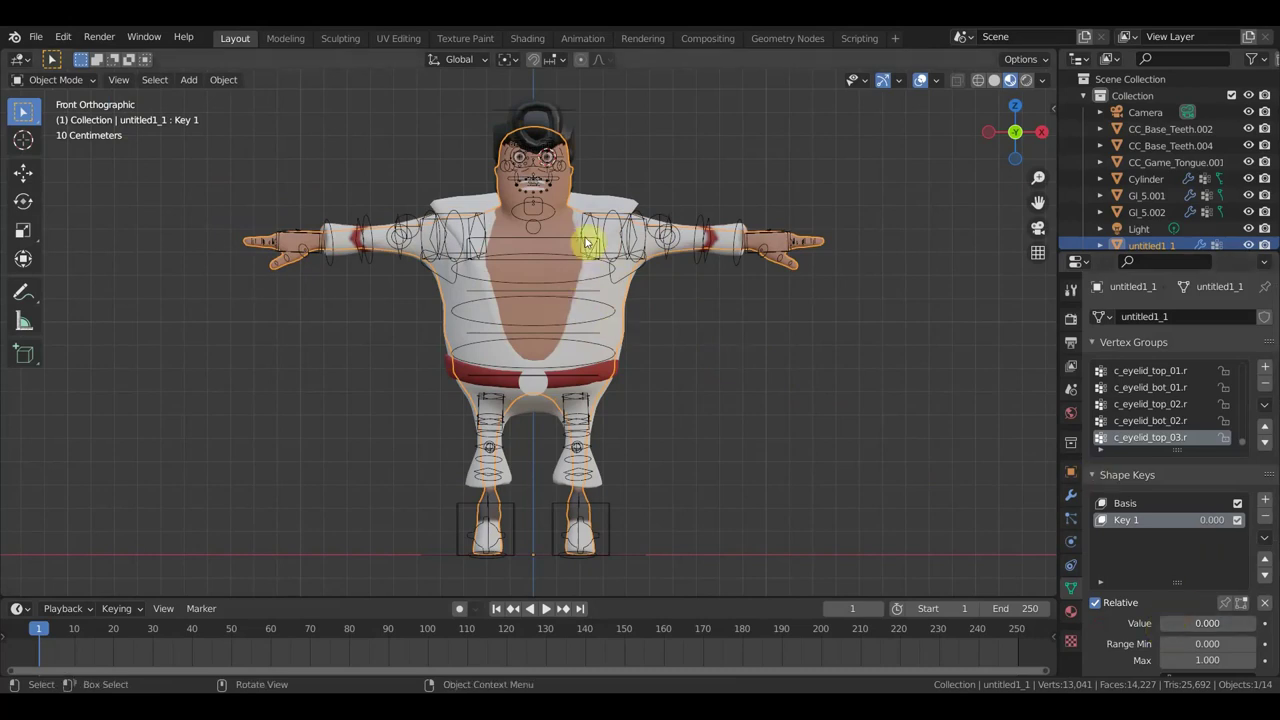
Add a Surface Deform modifier to the outfit targeting untitled1_1 and bind it
click(627, 204)
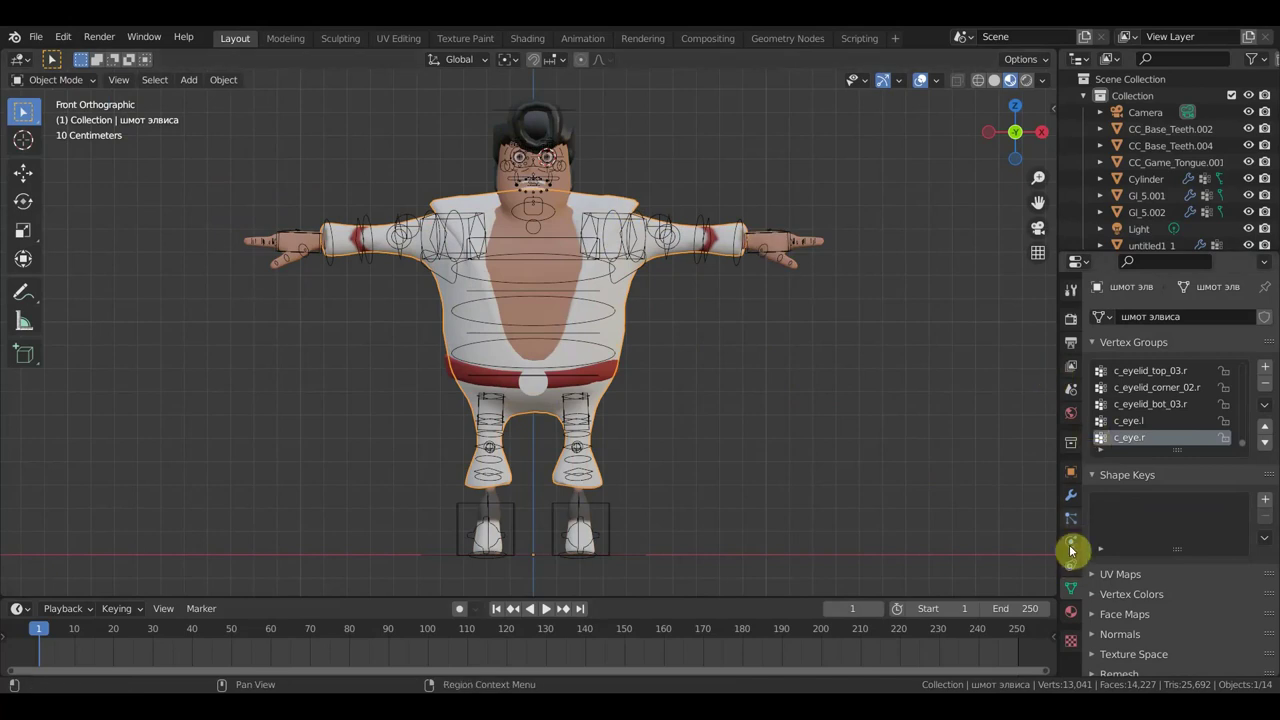
click(1070, 499)
click(1163, 318)
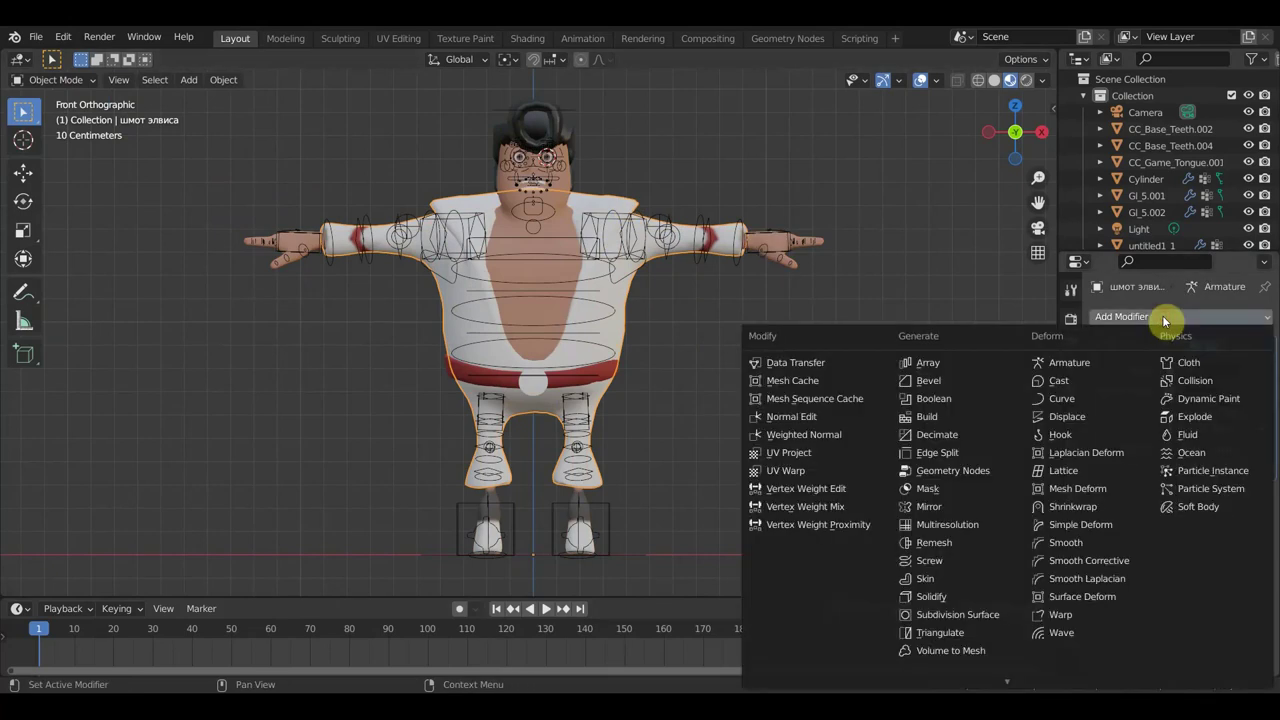
click(1112, 598)
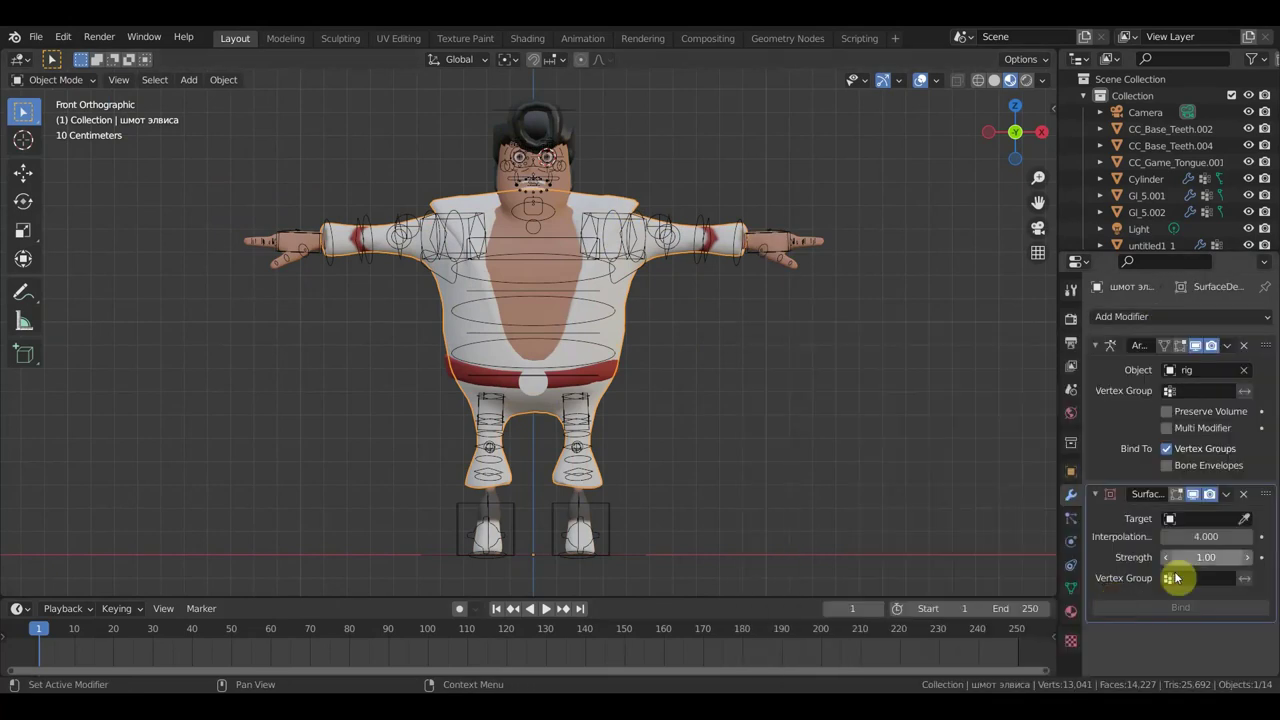
click(1244, 519)
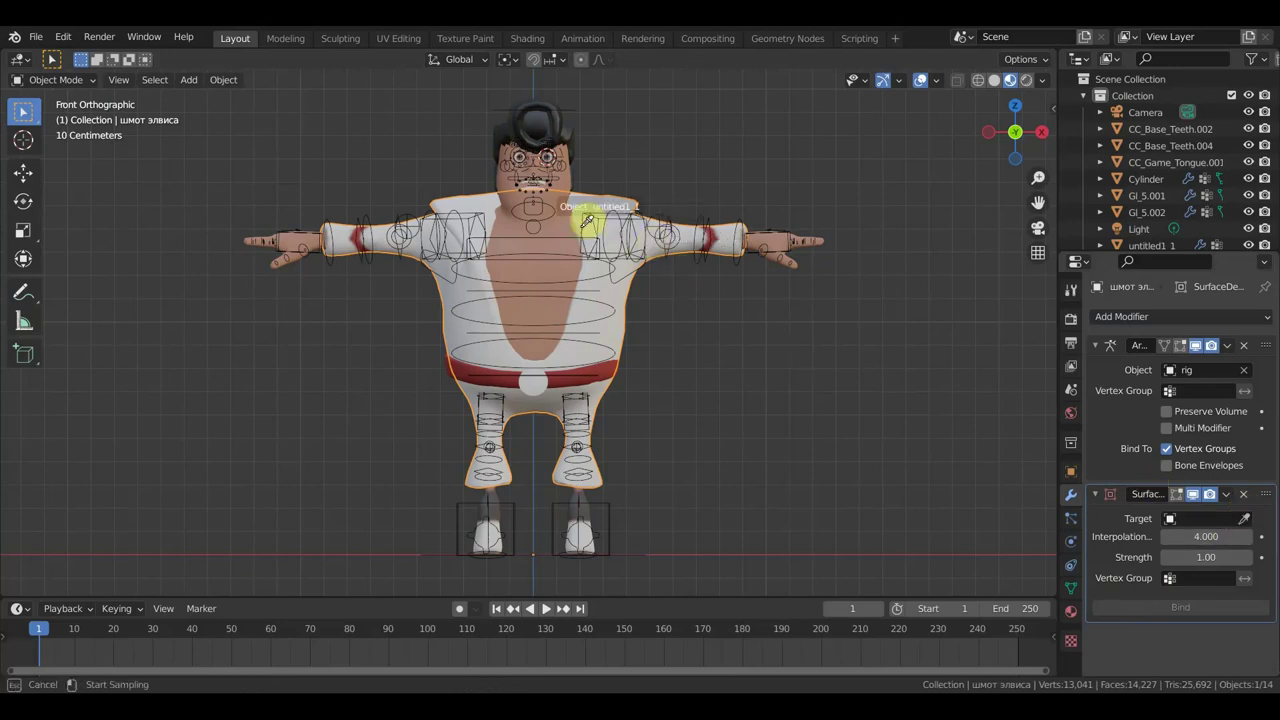
click(556, 220)
click(1166, 607)
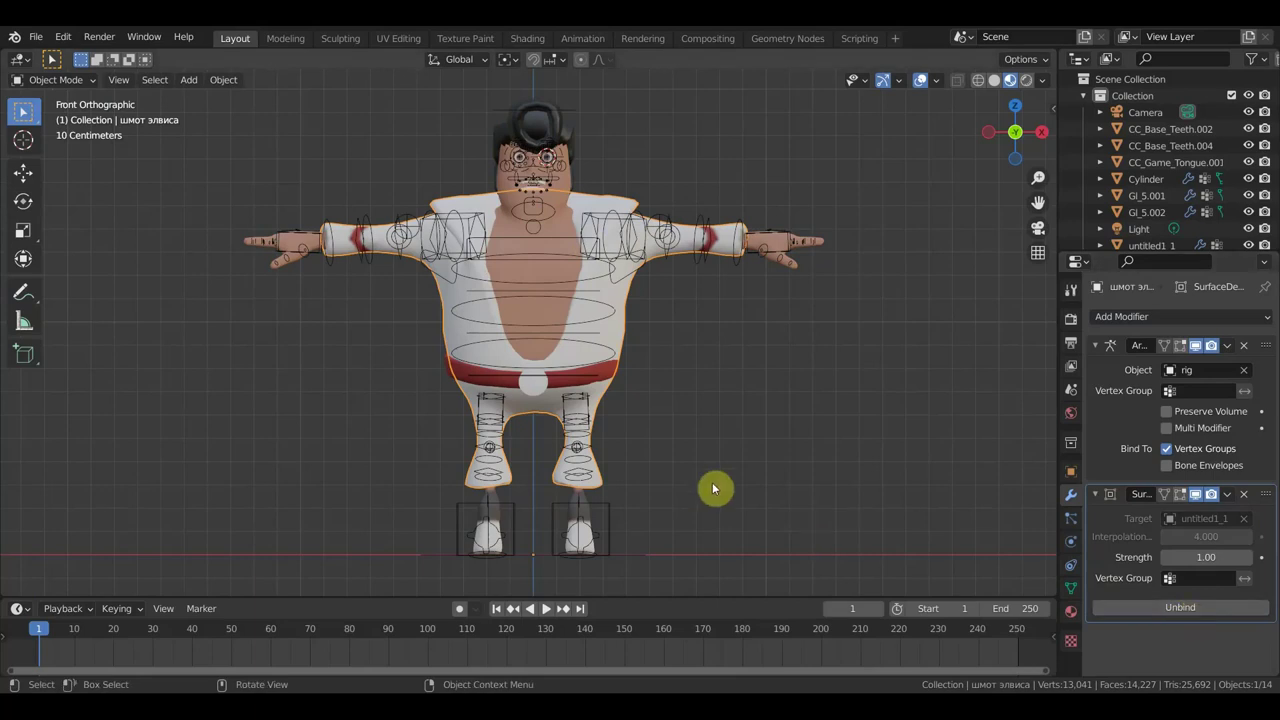
Test untitled1_1's Key 1 shape key in Sculpt Mode, then return to Object Mode and select the rig
click(78, 80)
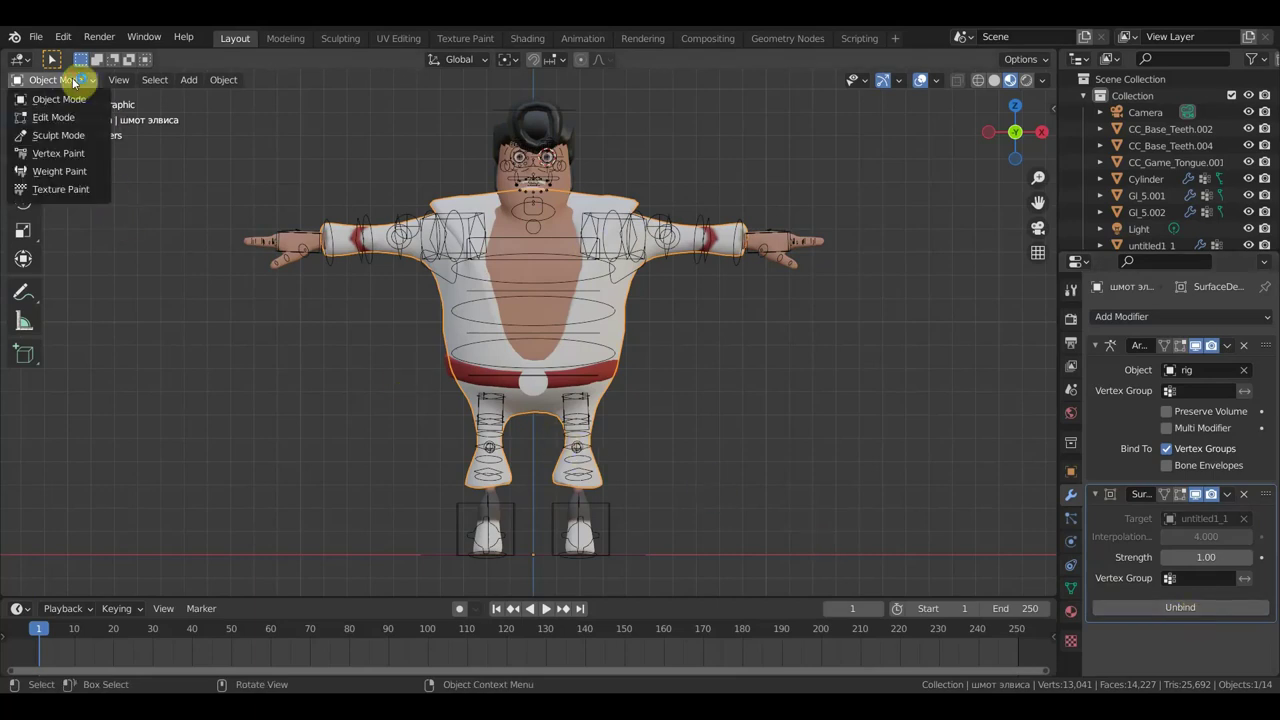
click(578, 193)
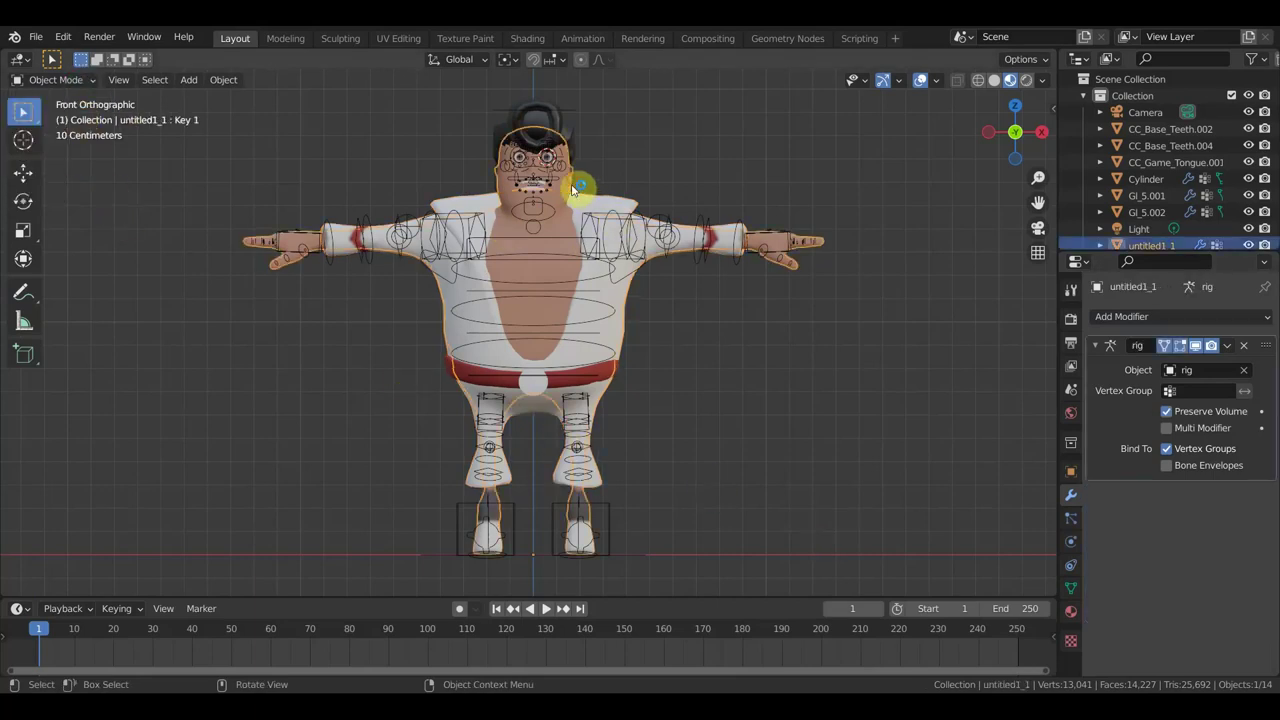
click(56, 80)
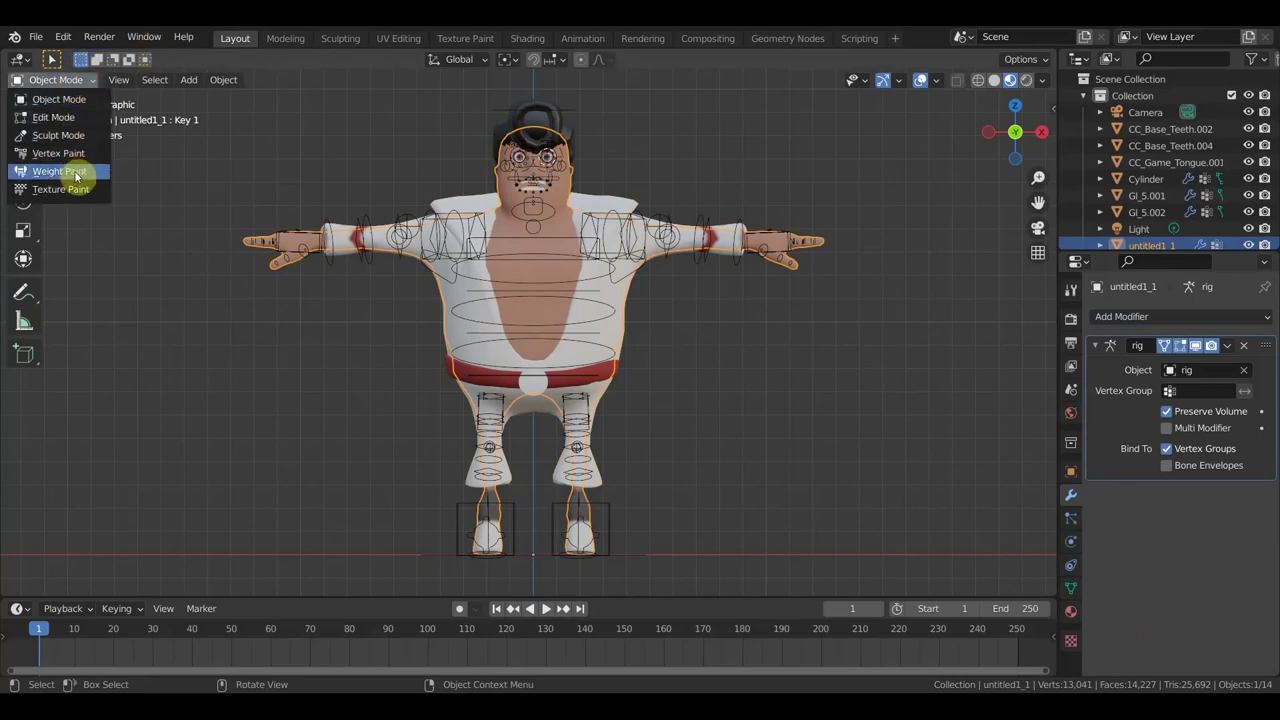
click(72, 136)
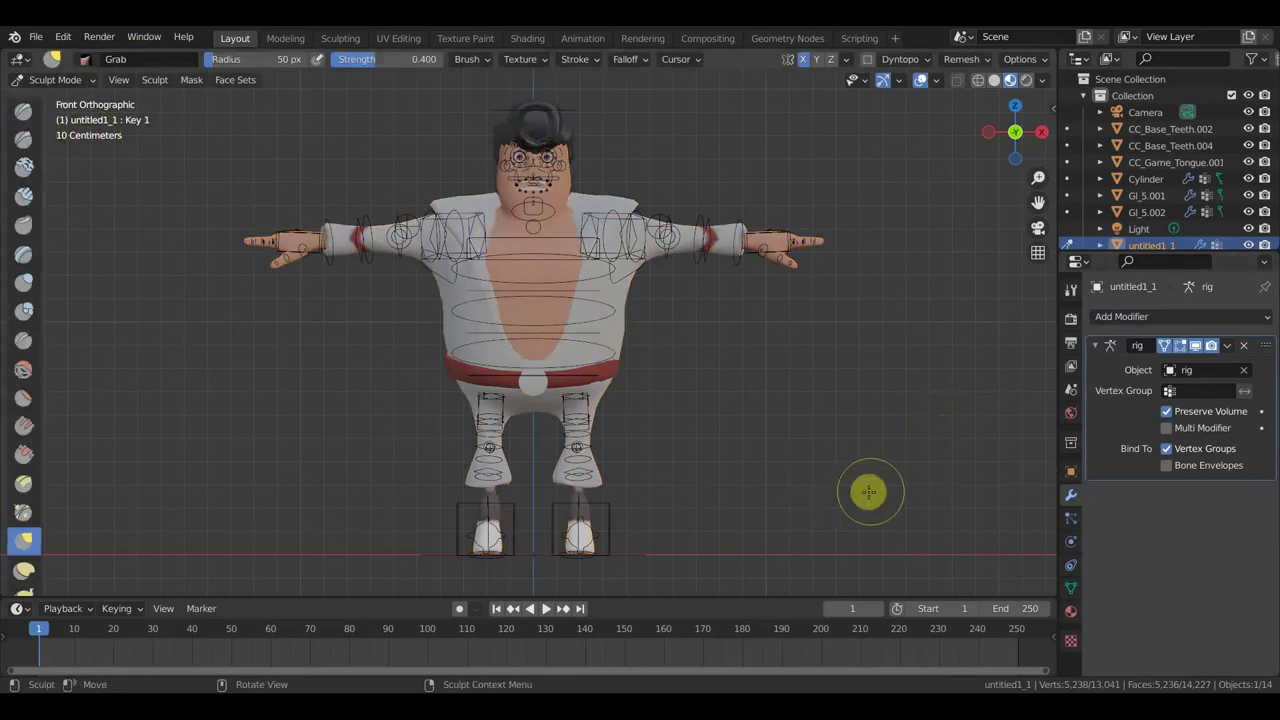
click(1070, 587)
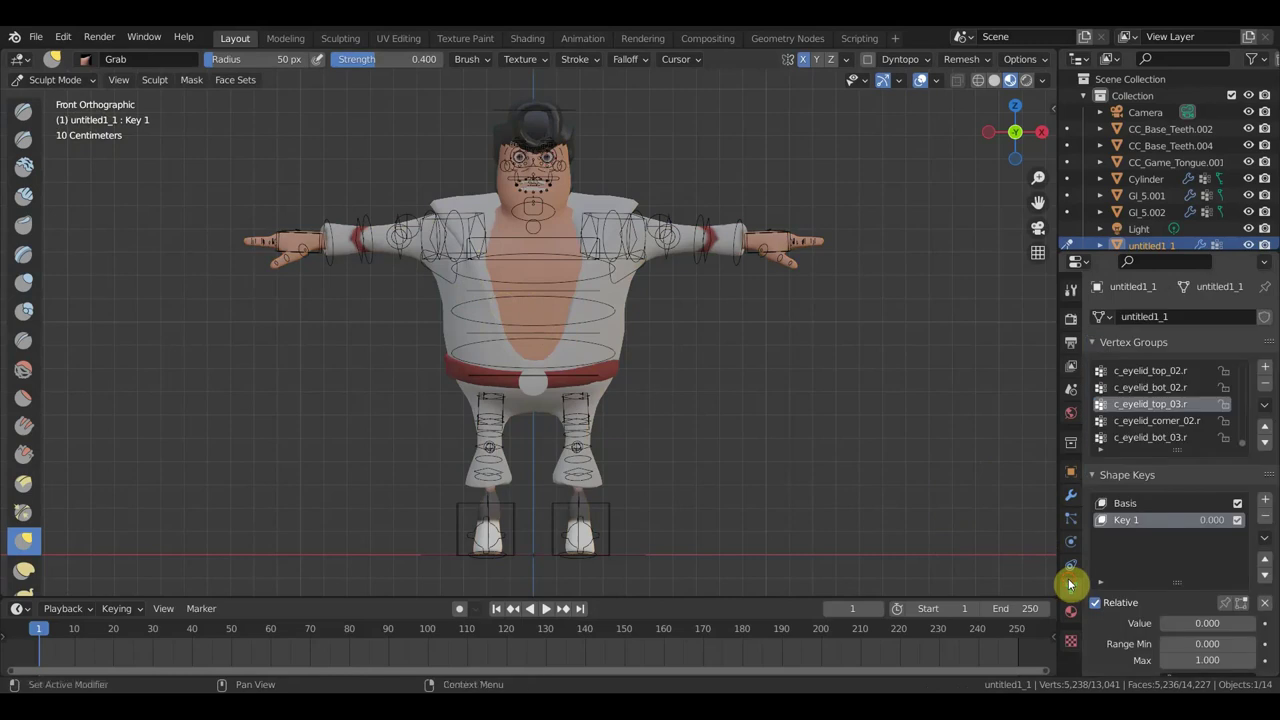
mouse_move(1180, 623)
mouse_down()
mouse_move(1250, 623)
mouse_move(1150, 623)
mouse_up()
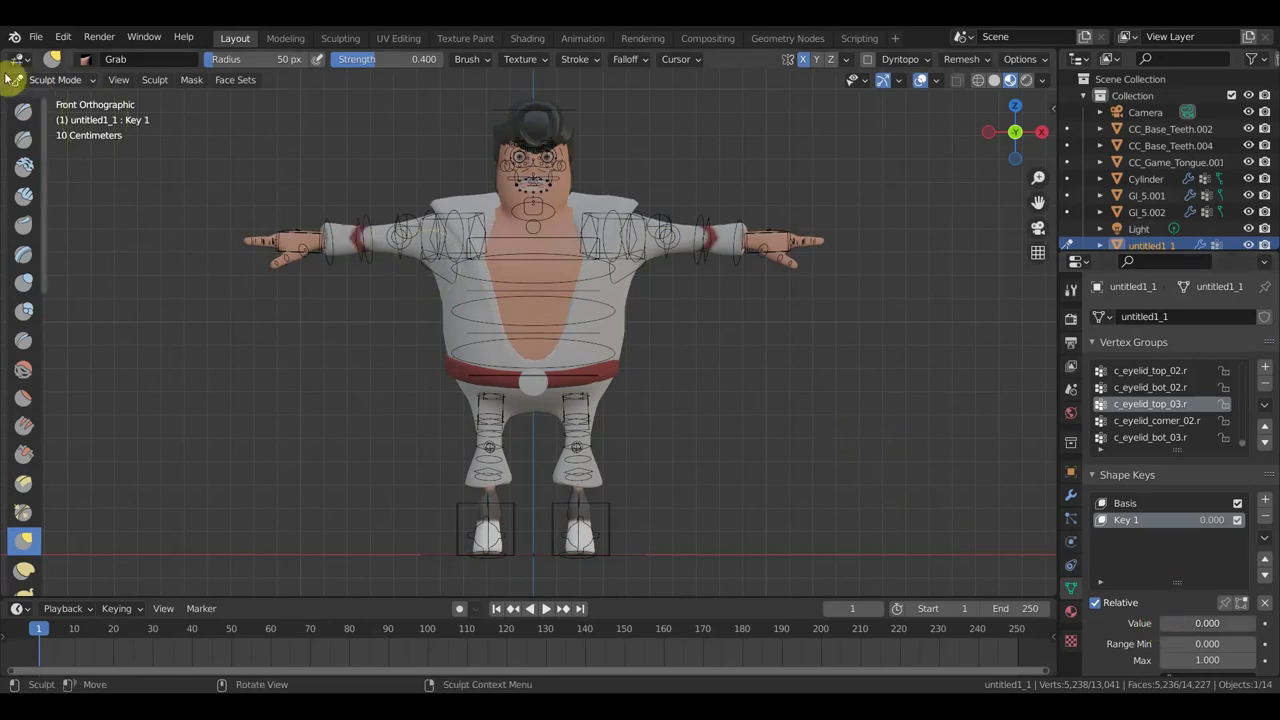
click(55, 80)
click(62, 100)
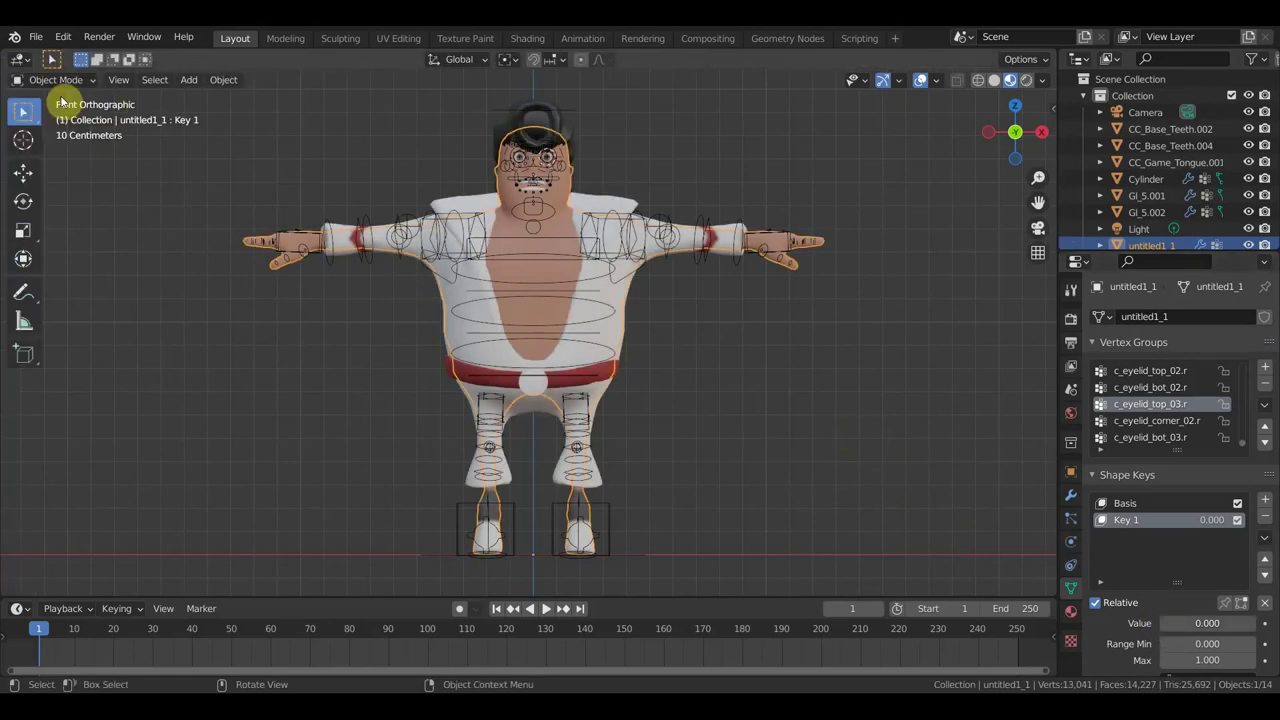
click(780, 233)
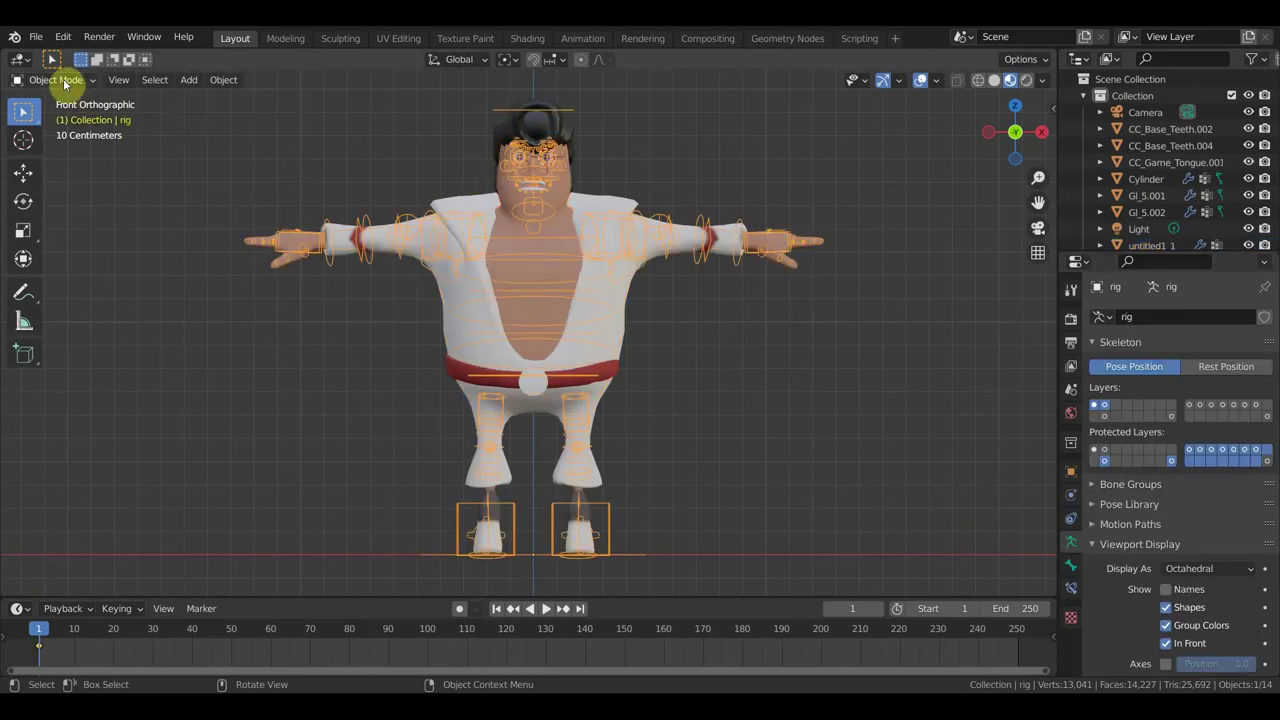
Switch the rig to Pose Mode and move the left hand IK control down to bend the arm
click(63, 80)
click(60, 130)
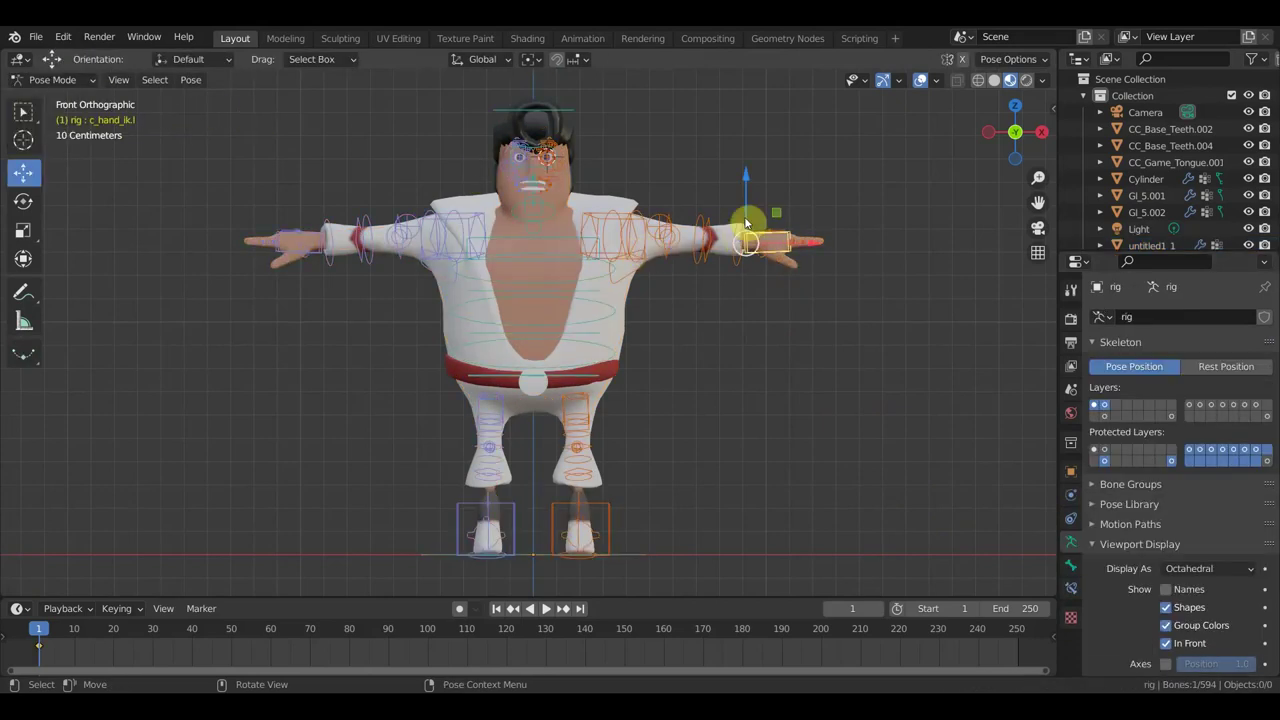
key(g)
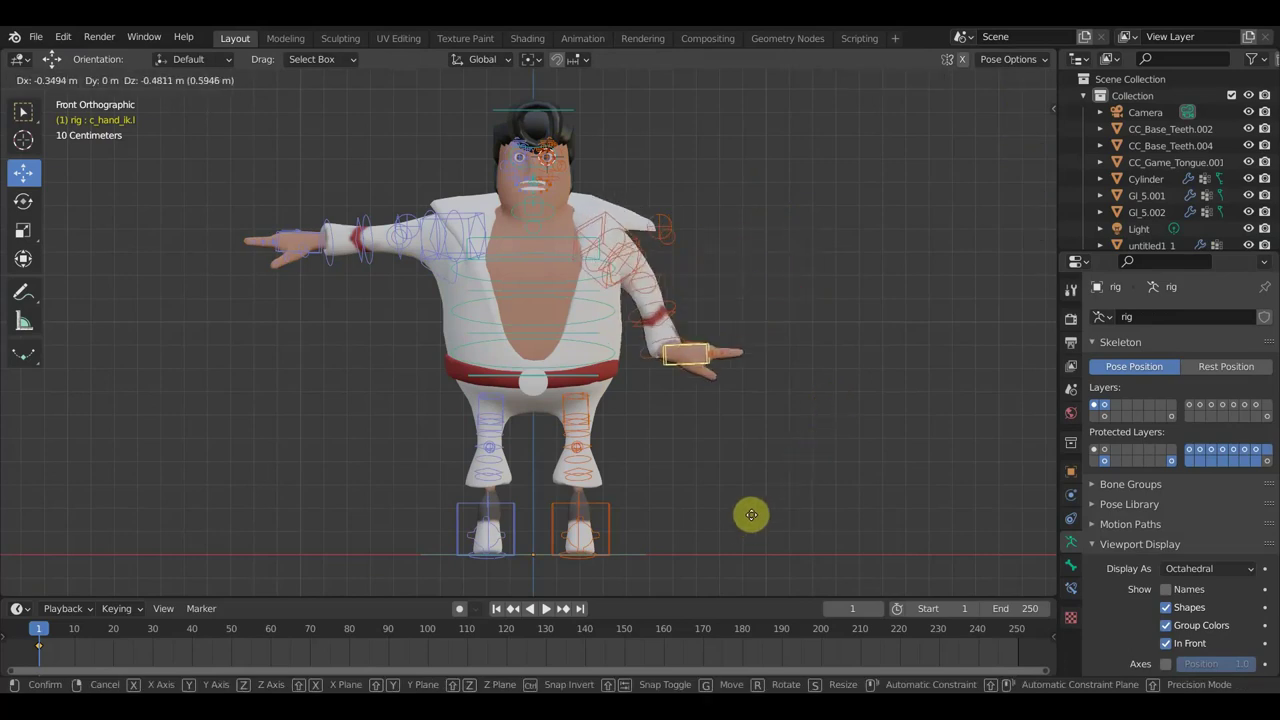
click(751, 518)
middle_drag(845, 488, 743, 503)
key(g)
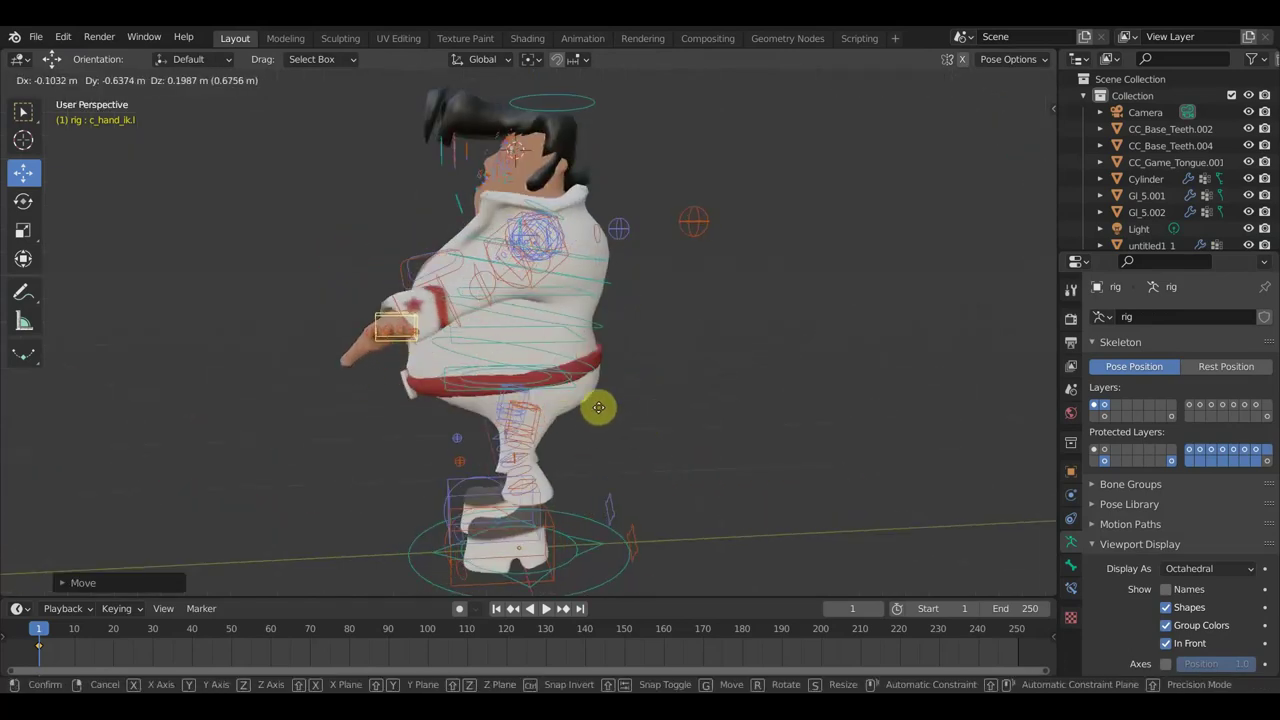
click(660, 390)
middle_drag(671, 391, 571, 423)
Refine the hand control's position and rotation to rest near the hip, checking from the front
key(g)
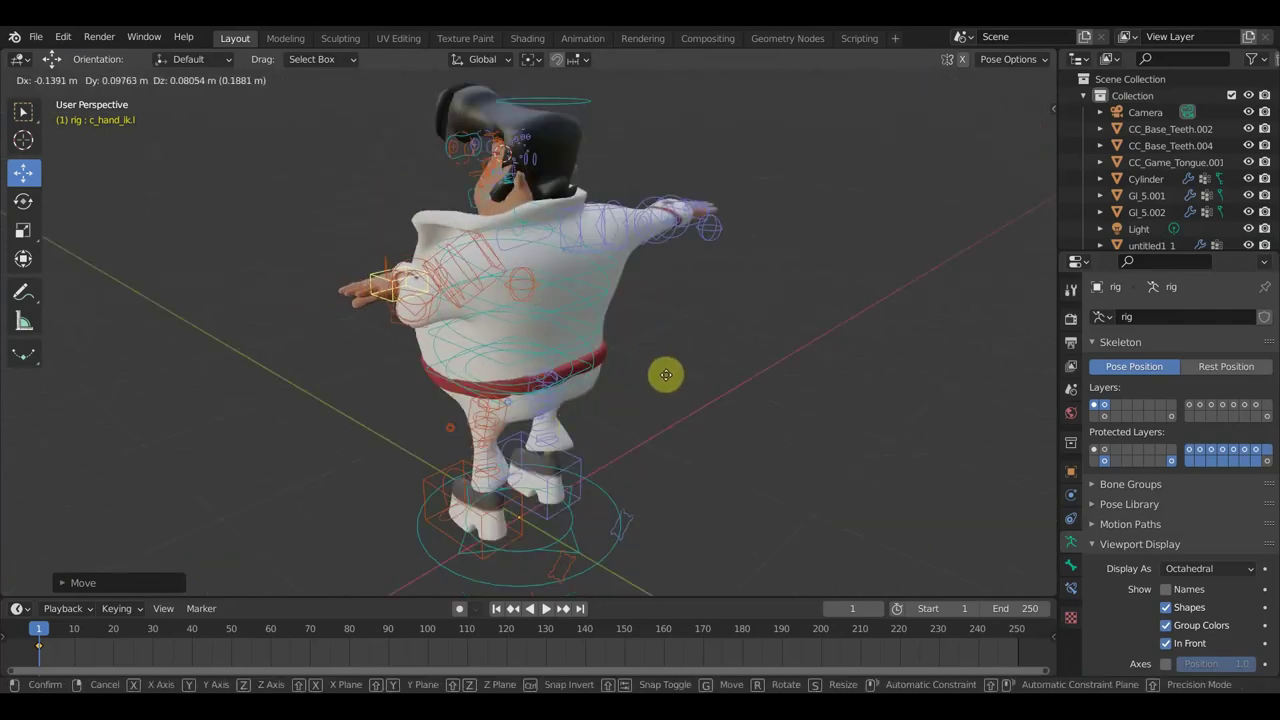
click(665, 368)
mouse_move(665, 368)
middle_down()
mouse_move(949, 371)
mouse_move(889, 357)
mouse_move(898, 420)
middle_up()
key(r)
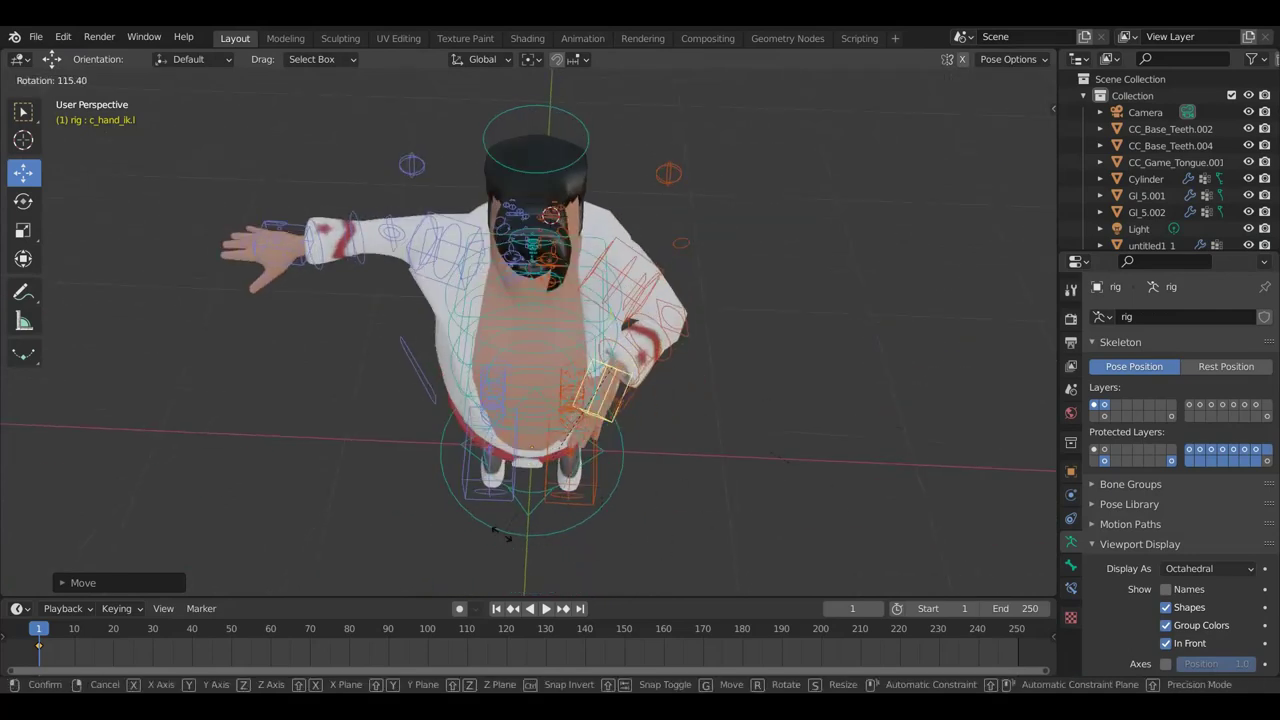
click(476, 520)
key(g)
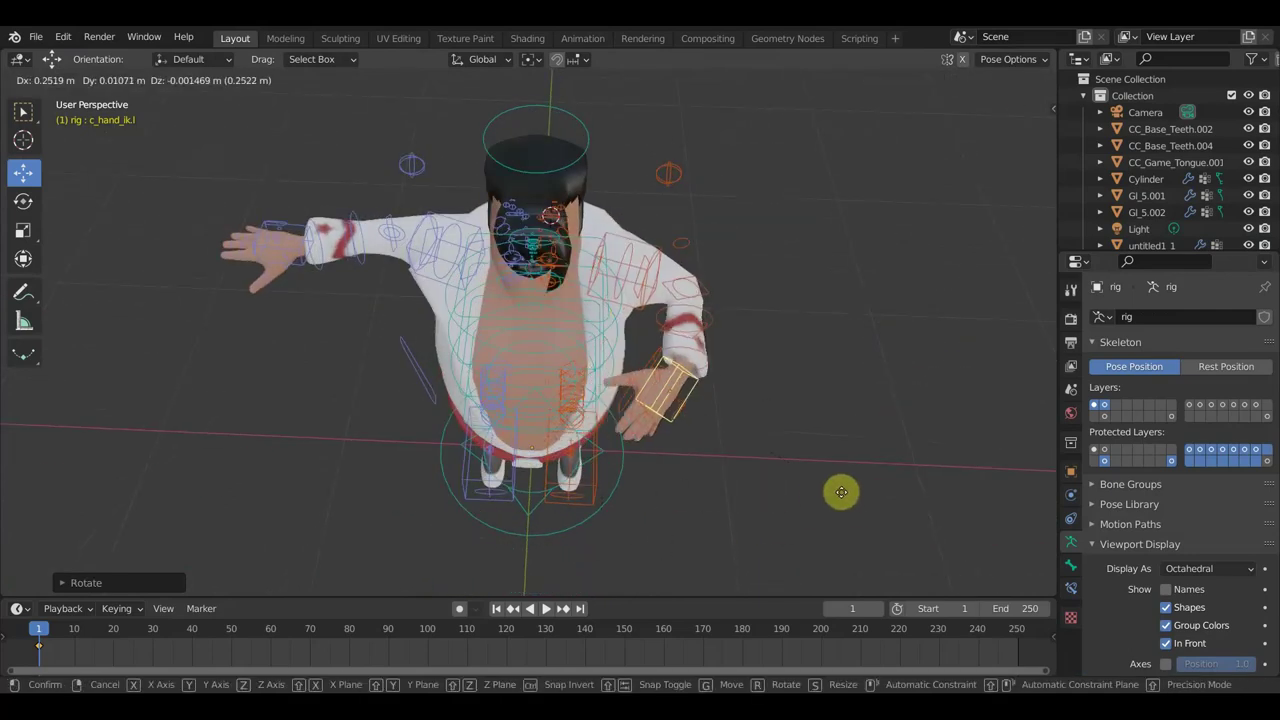
click(860, 494)
mouse_move(860, 494)
middle_down()
mouse_move(850, 402)
mouse_move(877, 394)
mouse_move(820, 399)
middle_up()
middle_drag(694, 387, 674, 391)
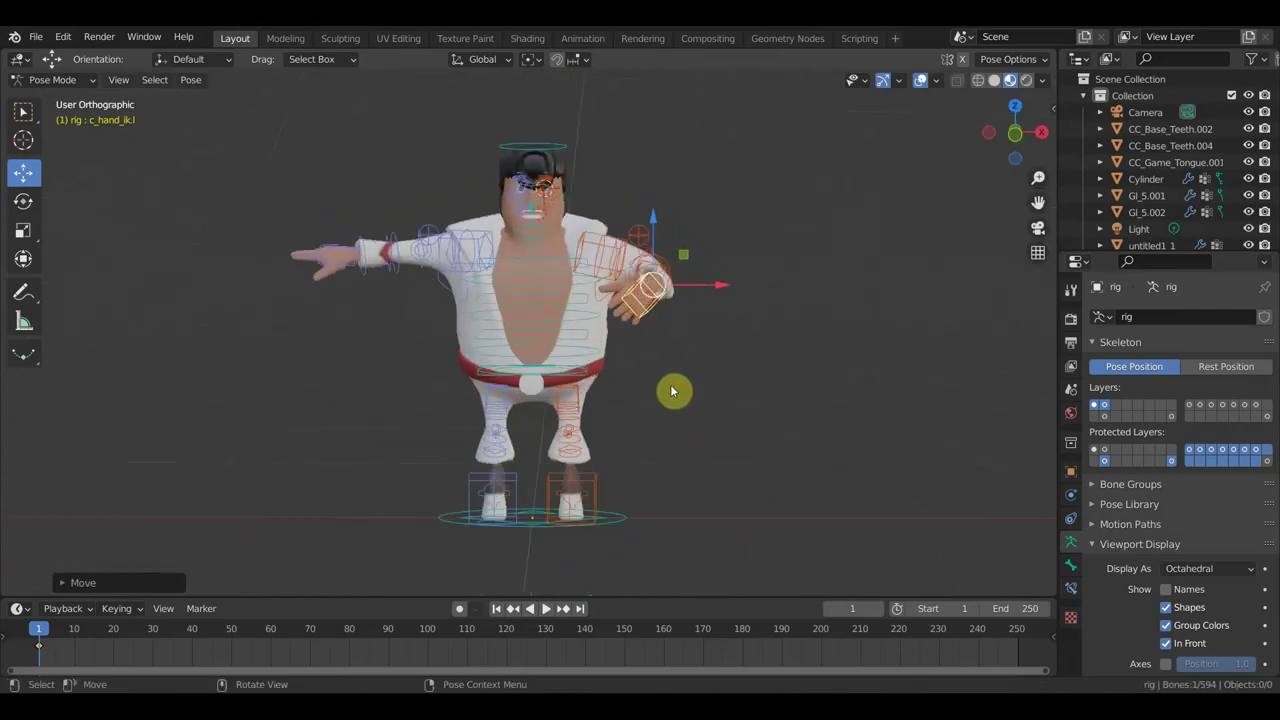
key(KP_1)
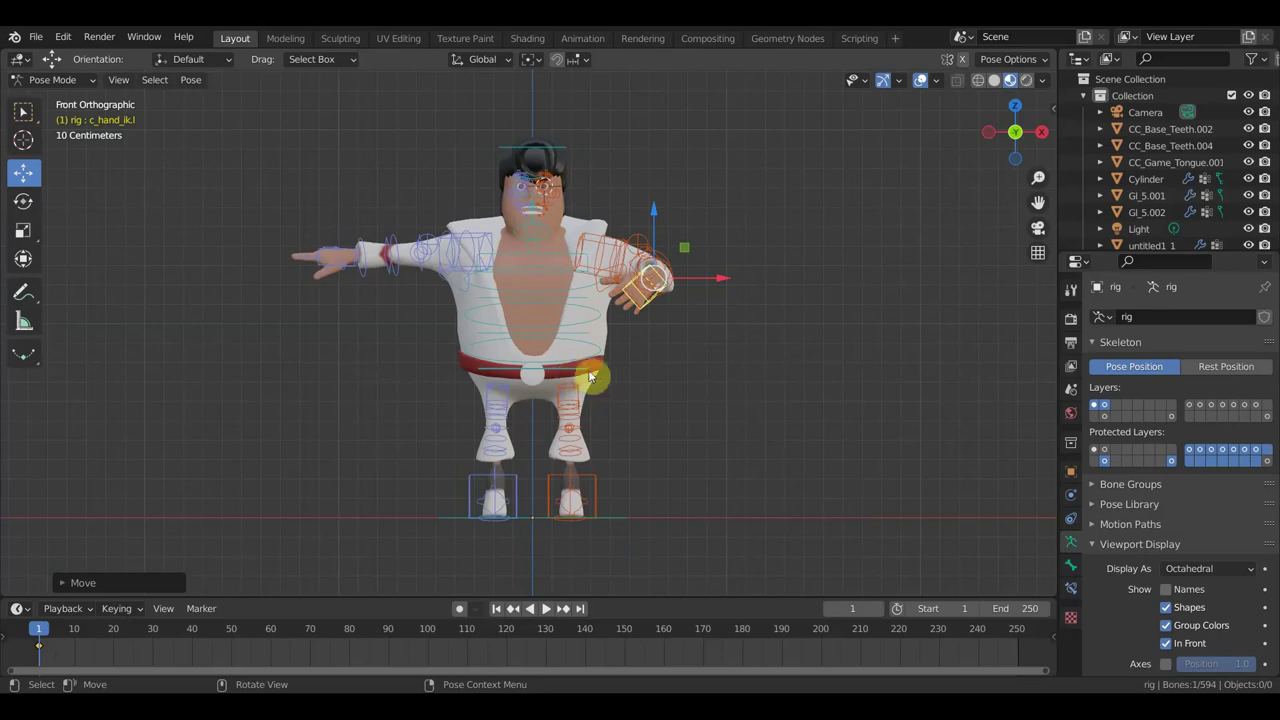
click(590, 378)
mouse_move(677, 409)
middle_down()
mouse_move(514, 420)
mouse_move(557, 434)
mouse_move(537, 449)
mouse_move(801, 451)
mouse_move(754, 434)
middle_up()
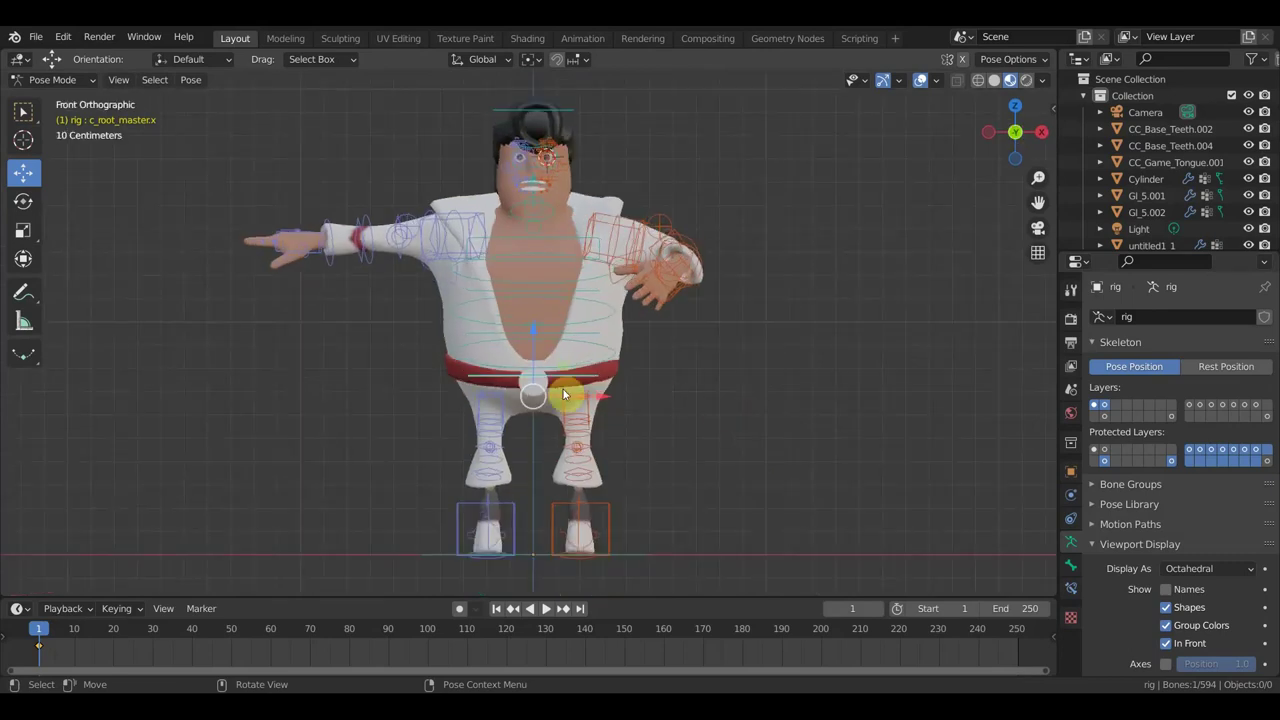
Return to front view and keyframe the pose's location, rotation and scale
key(KP_4)
key(KP_4)
key(KP_4)
key(KP_1)
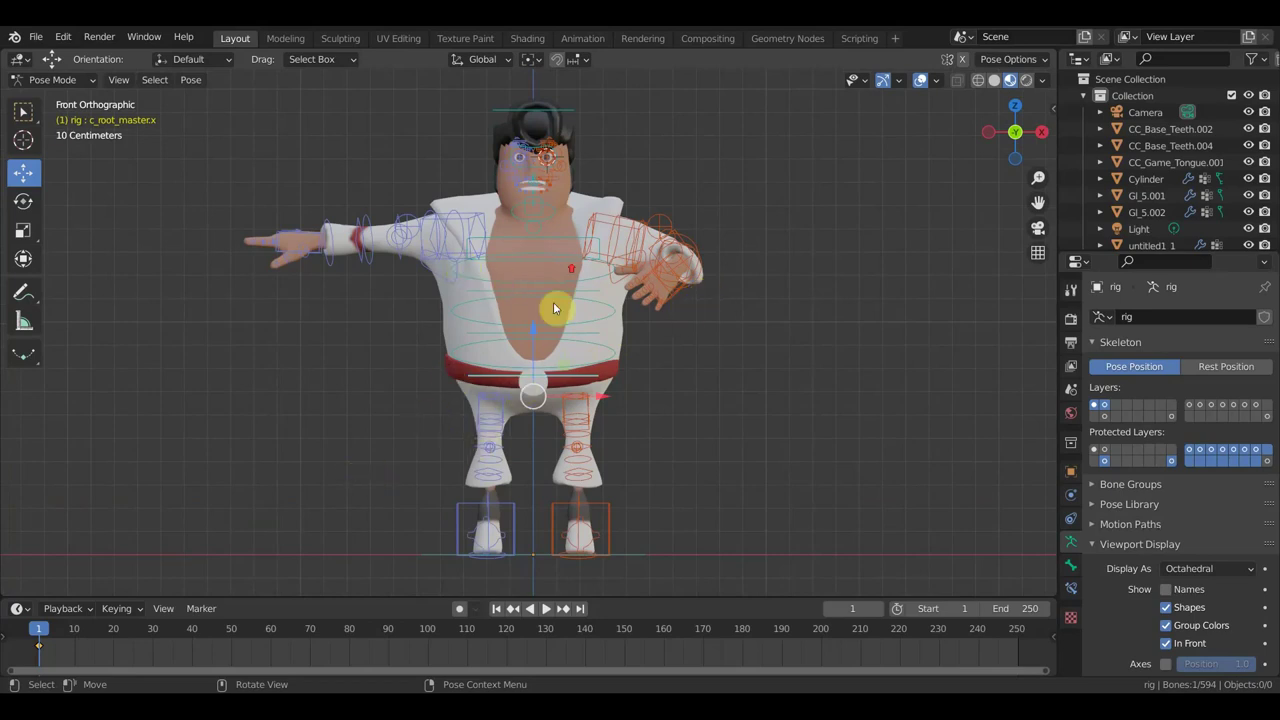
scroll(553, 308, up, 1)
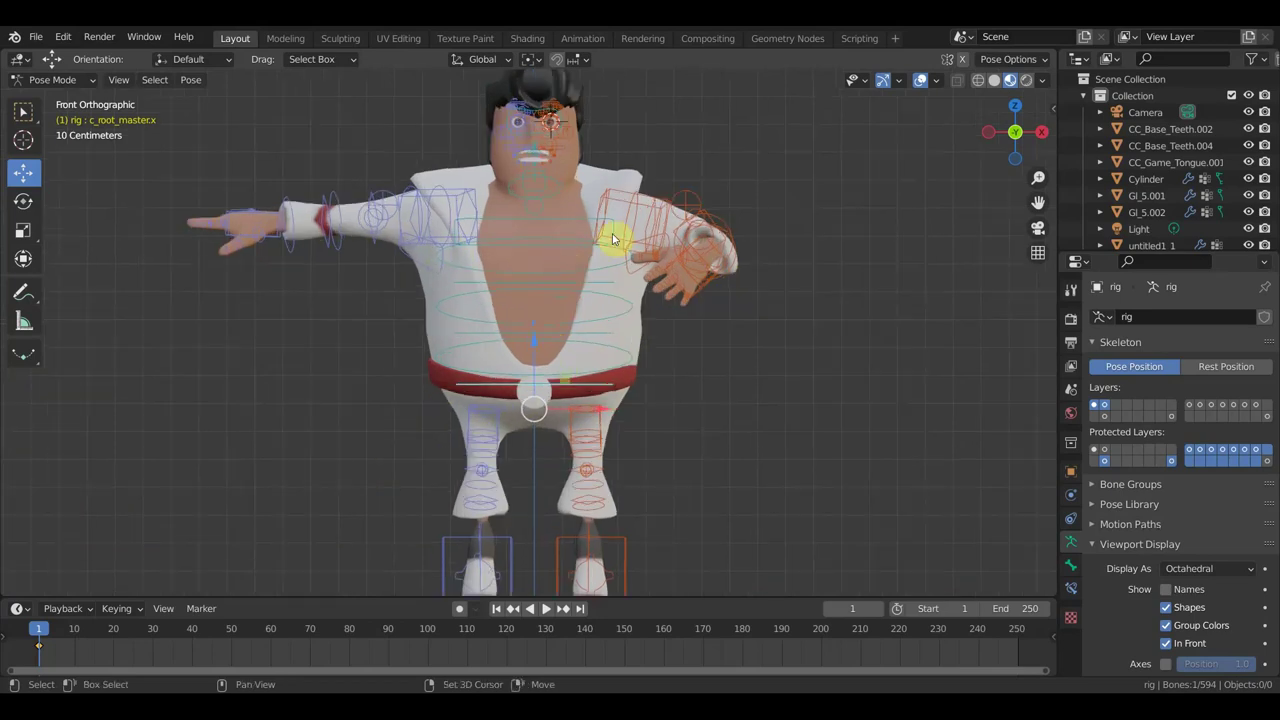
key(i)
click(684, 379)
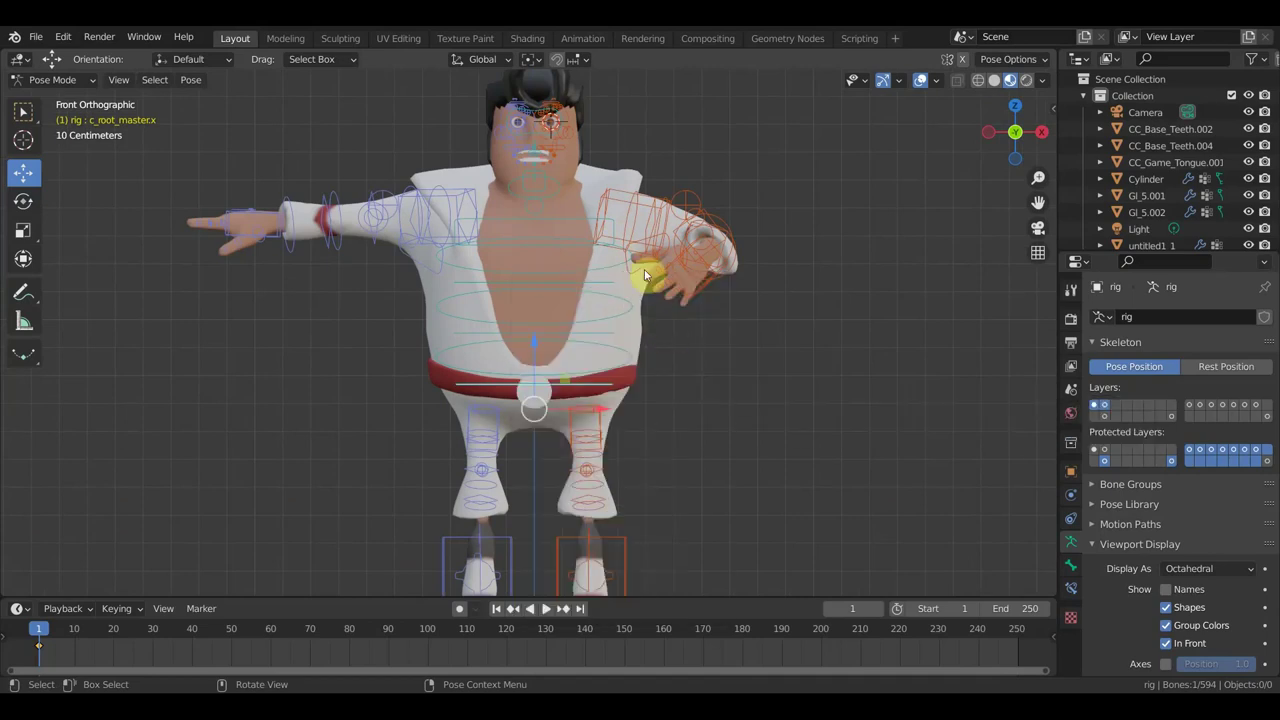
Rotate the head control to tilt the head, then select the lower left eyelid control
shift+middle_drag(628, 193, 623, 329)
scroll(622, 325, up, 3)
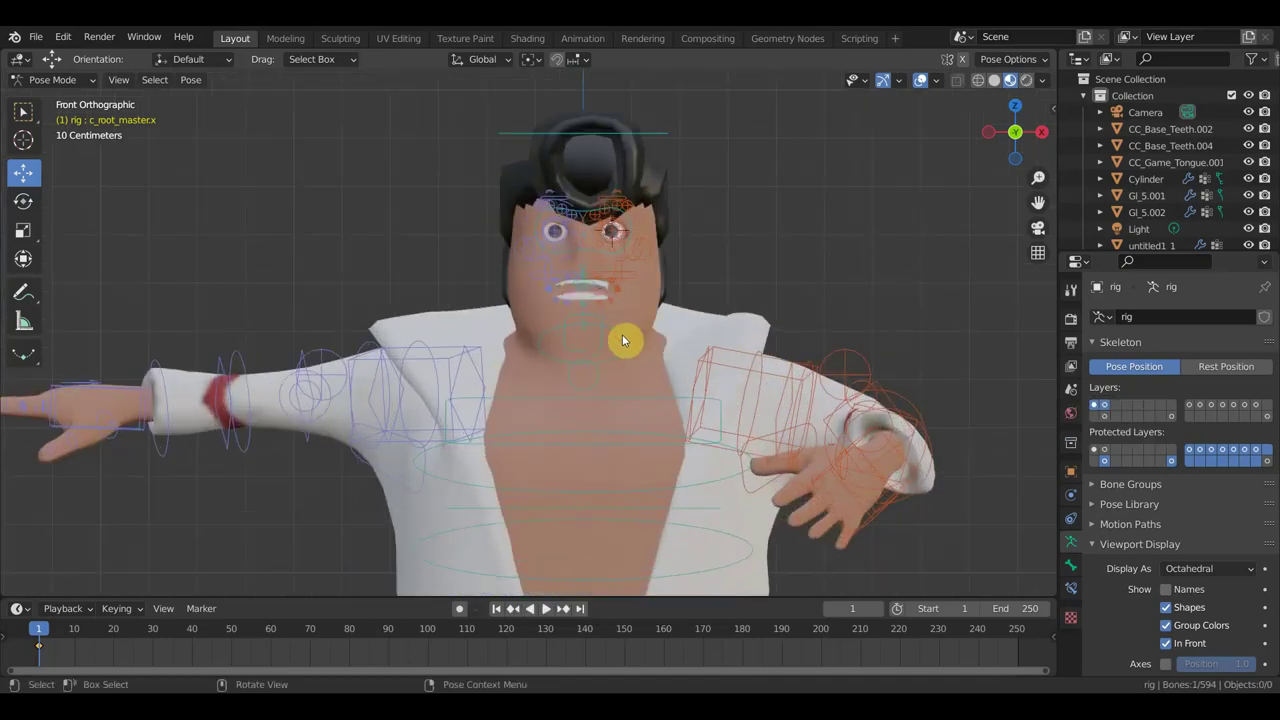
click(668, 135)
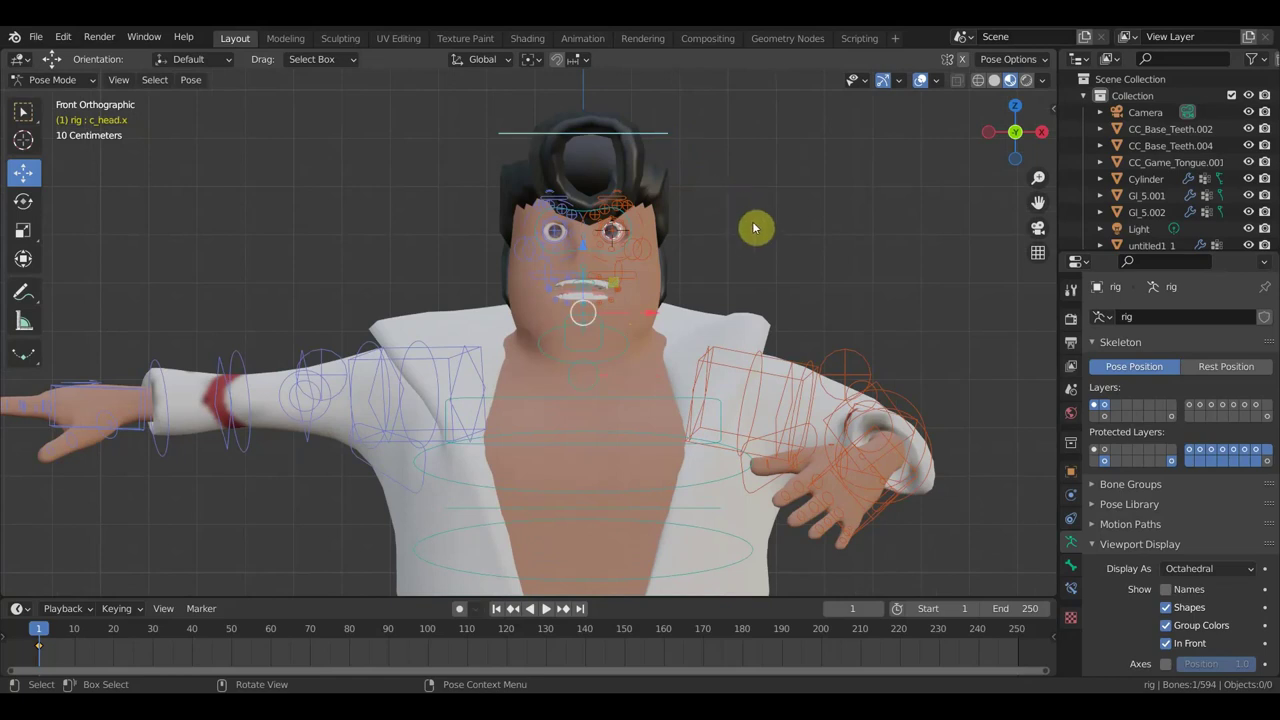
key(r)
click(760, 291)
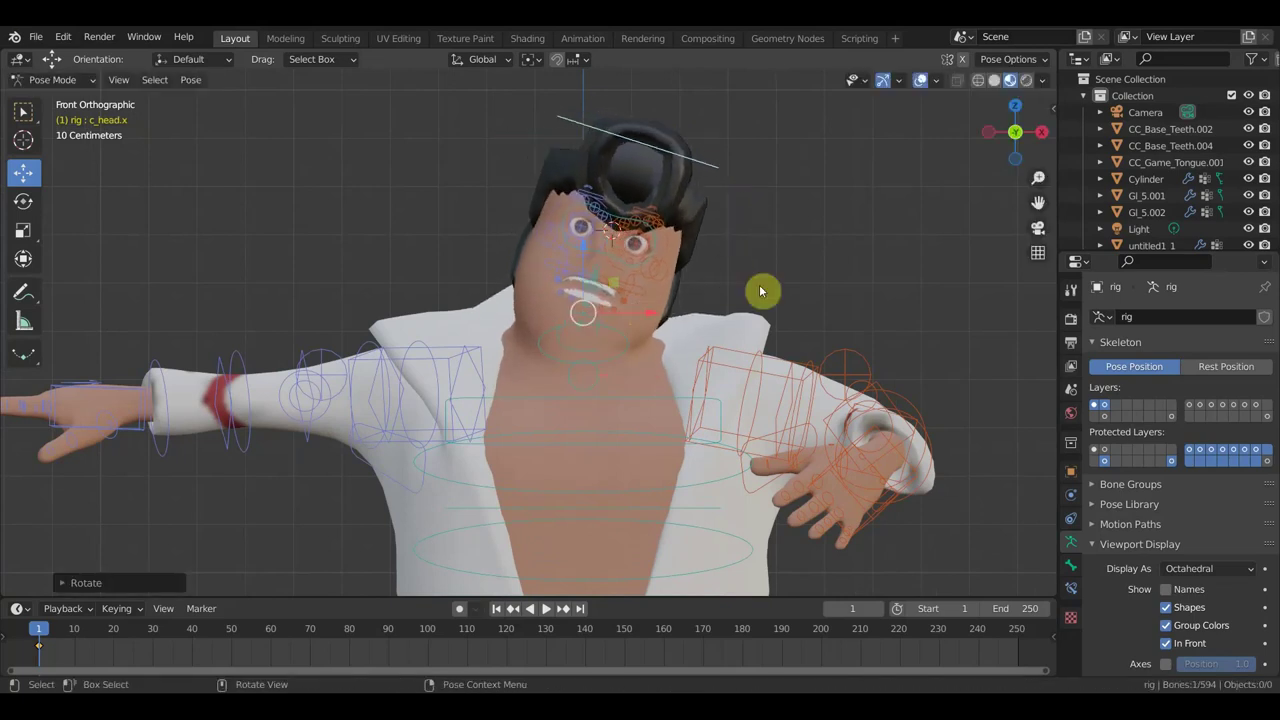
scroll(629, 268, up, 1)
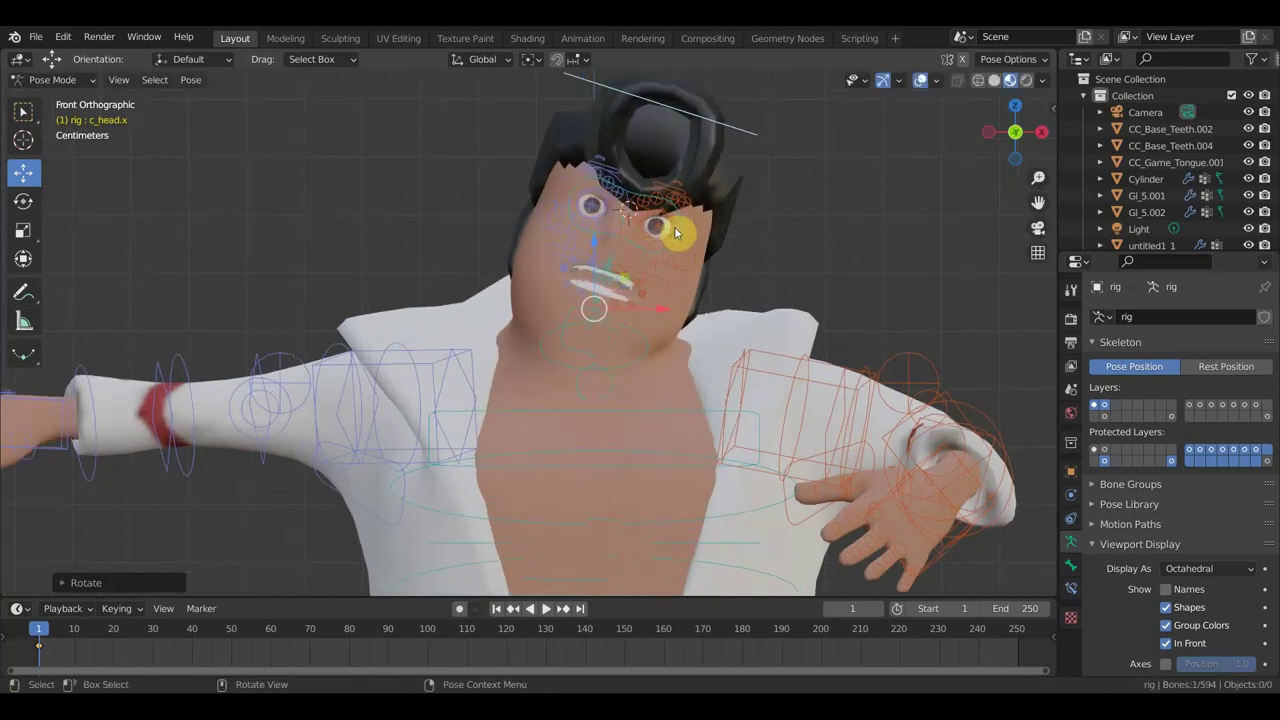
middle_drag(670, 240, 619, 272)
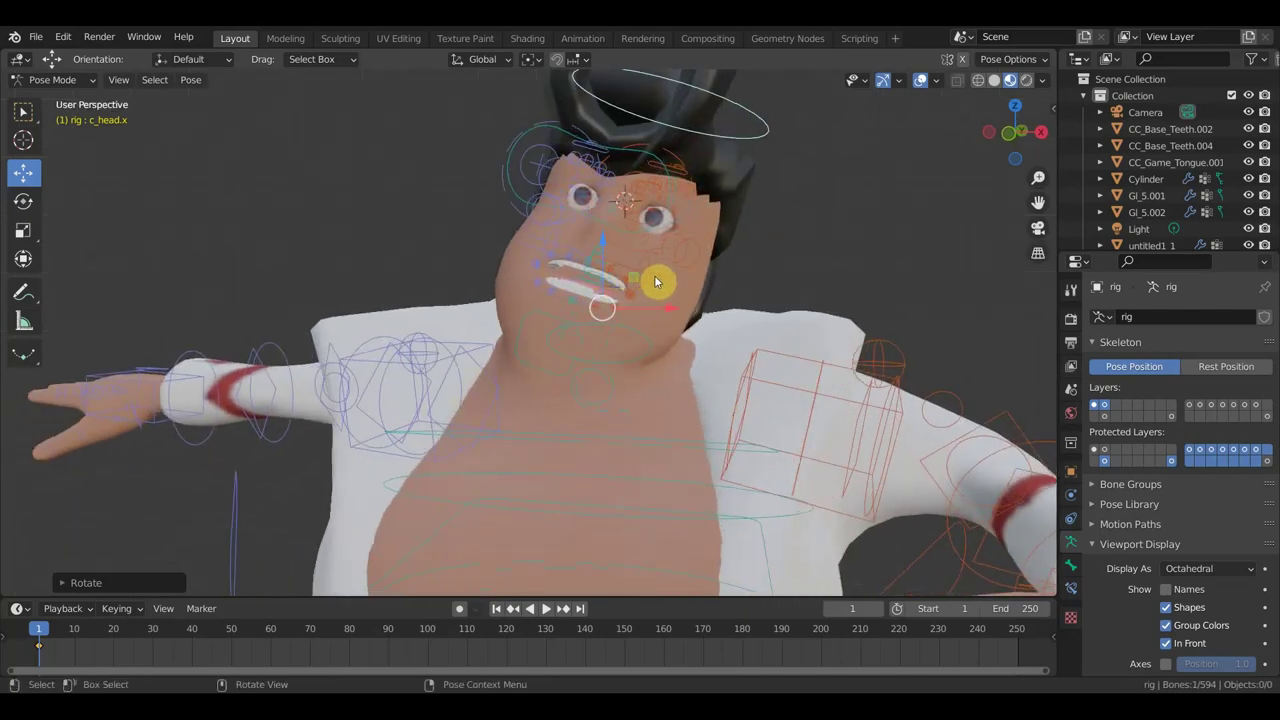
click(655, 262)
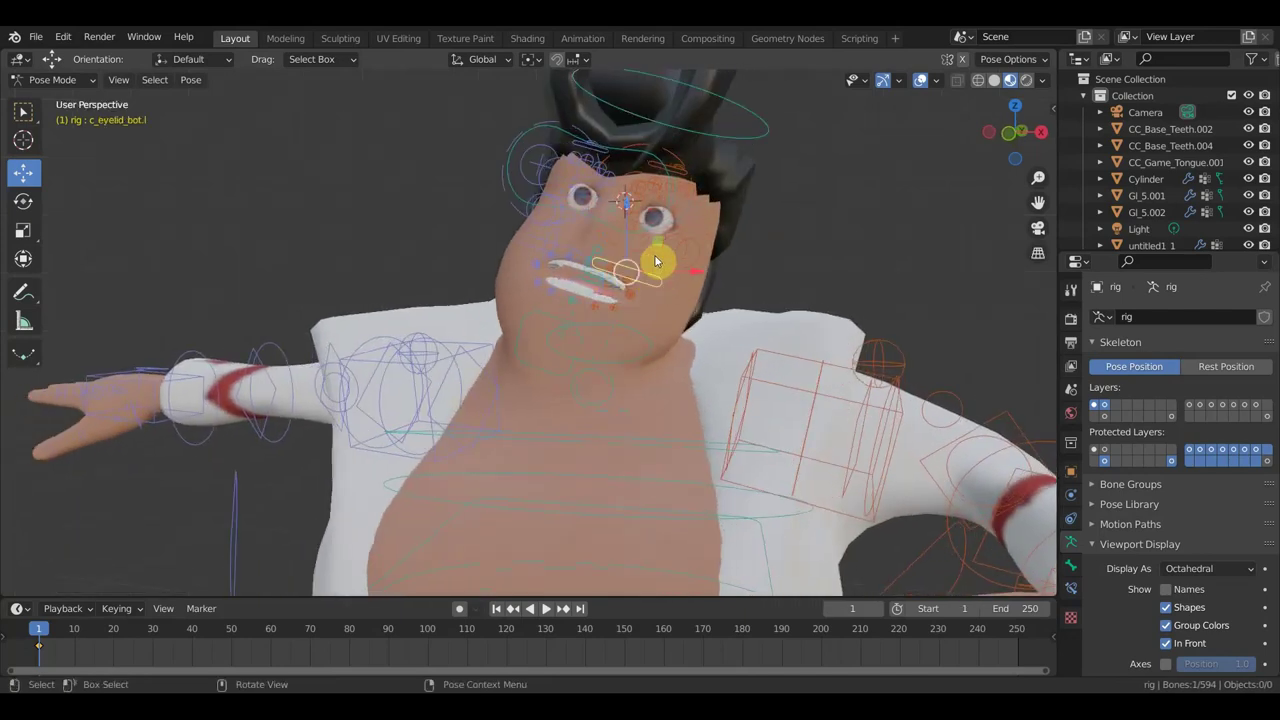
Move the lower and upper eyelid controls on both sides of the face
shift+click(585, 252)
middle_drag(585, 252, 686, 251)
key(g)
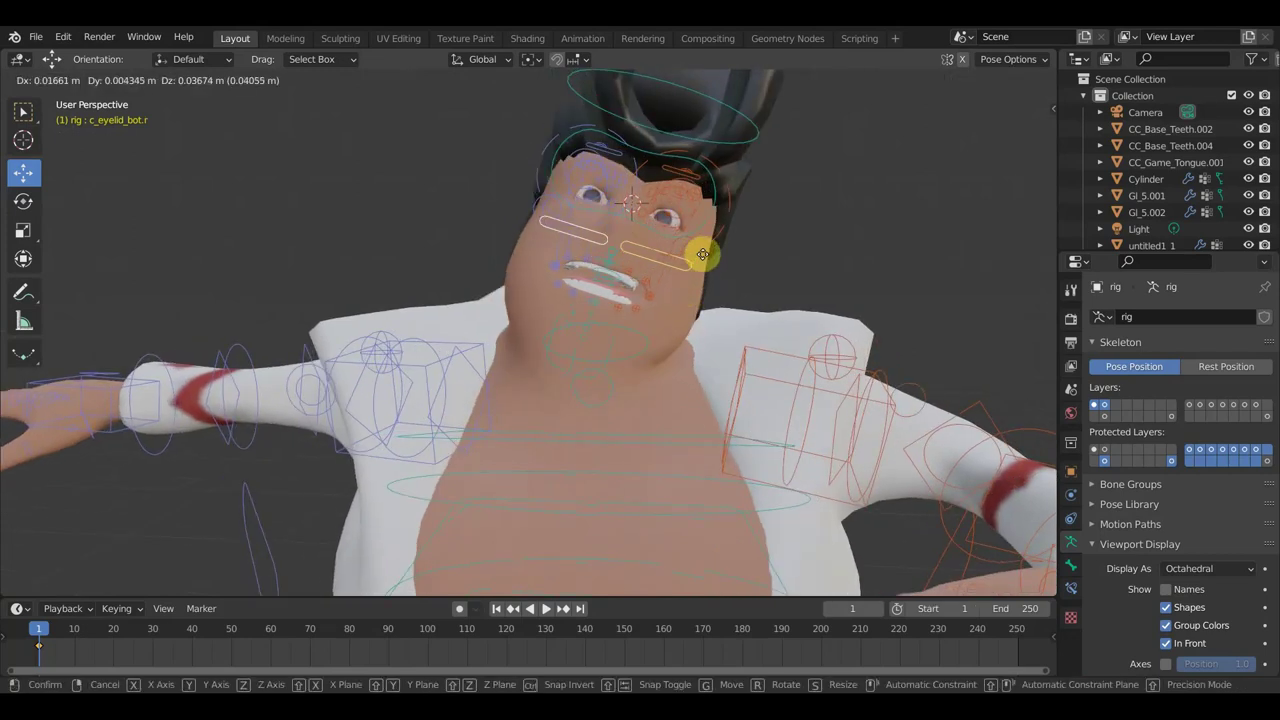
click(702, 253)
mouse_move(674, 283)
middle_down()
mouse_move(656, 295)
mouse_move(643, 180)
middle_up()
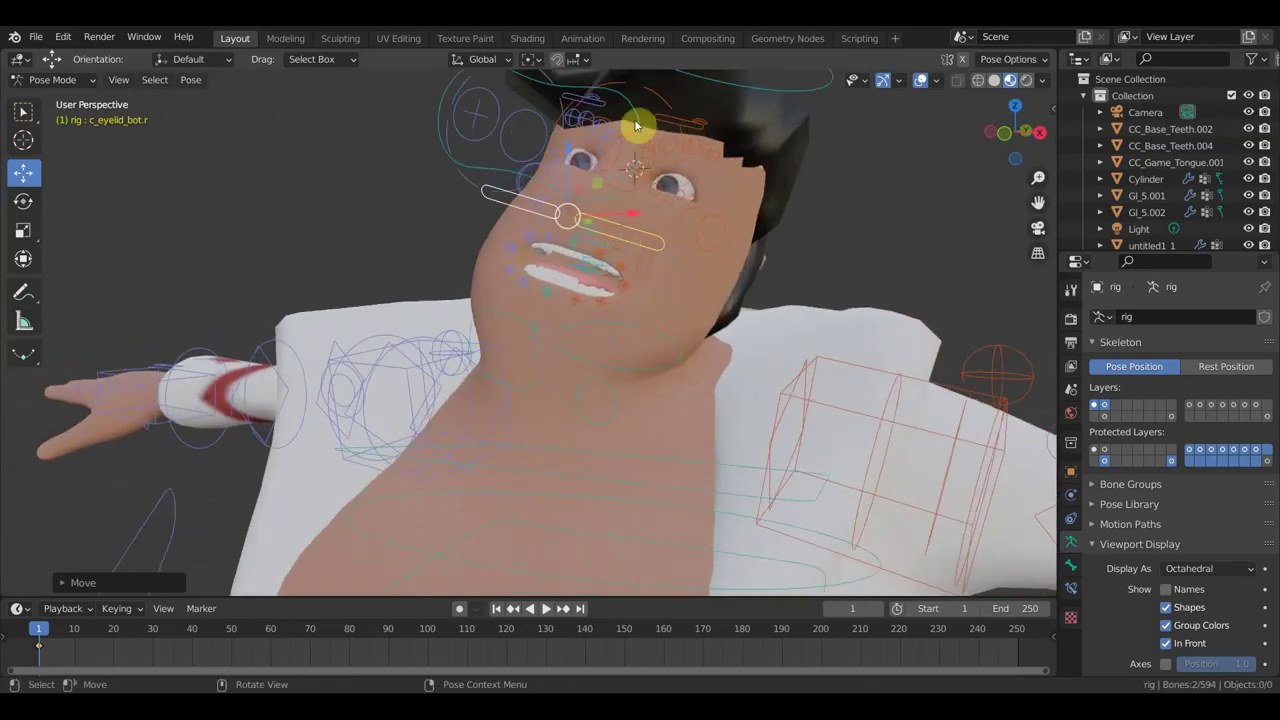
click(605, 113)
middle_drag(603, 110, 694, 177)
shift+click(694, 177)
key(g)
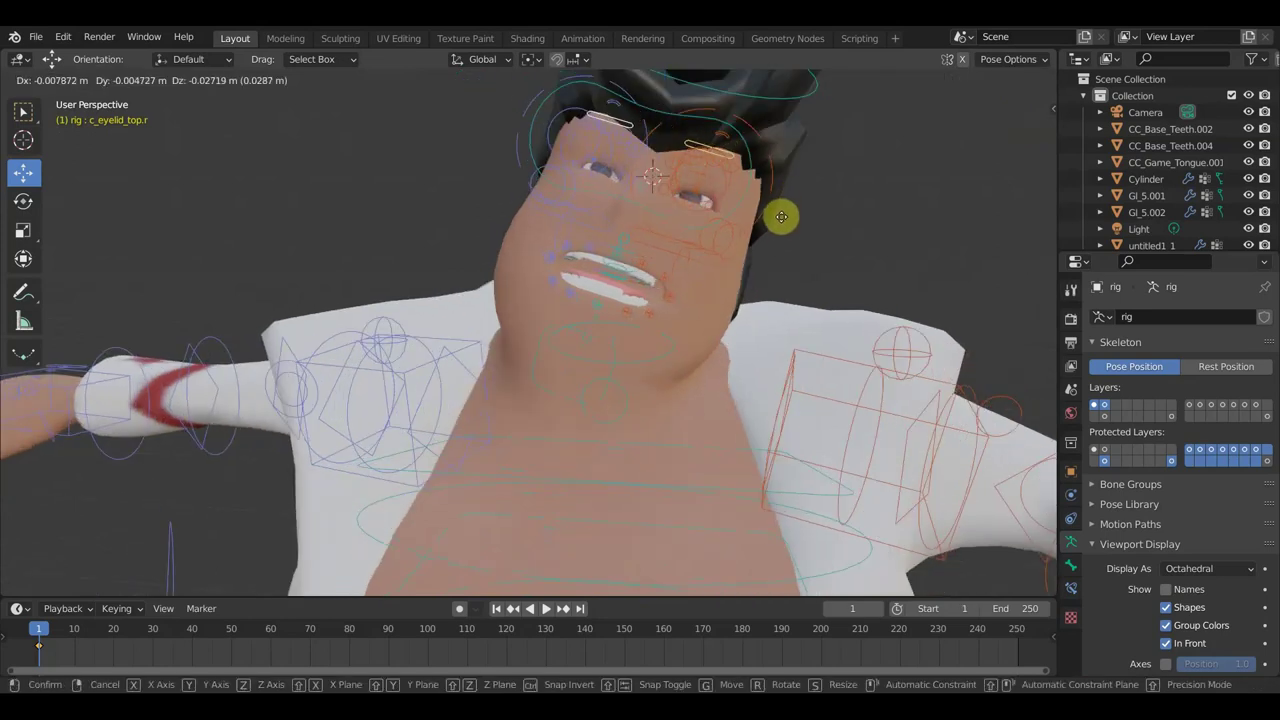
click(776, 213)
Rotate the c_jawbone.x jaw control
middle_drag(776, 213, 735, 273)
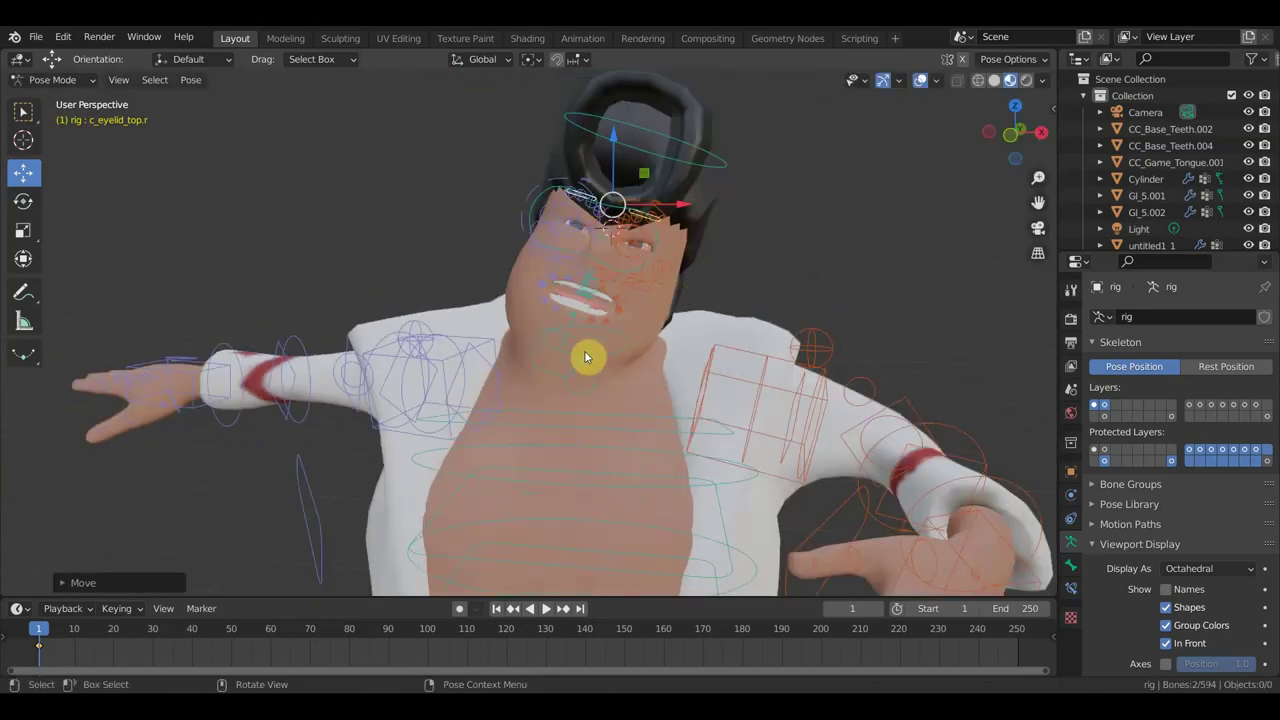
click(677, 366)
mouse_move(677, 366)
middle_down()
mouse_move(563, 354)
mouse_move(600, 352)
middle_up()
key(r)
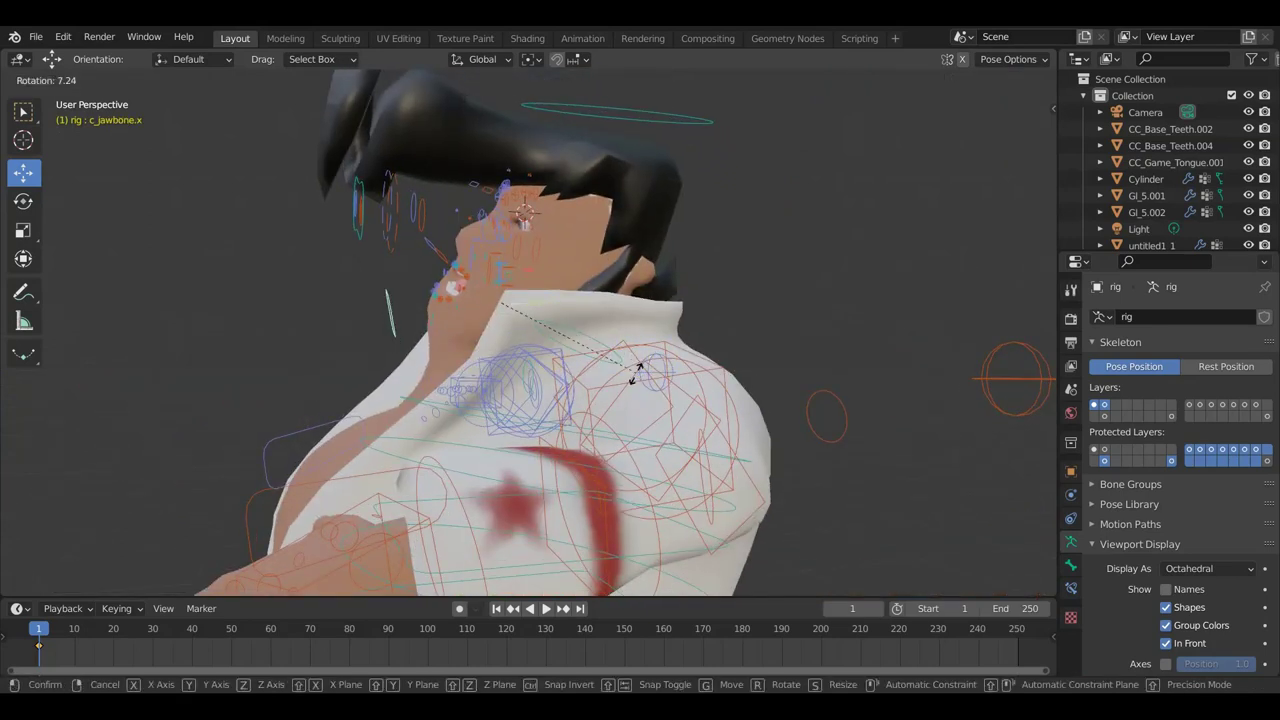
click(658, 340)
middle_drag(451, 357, 548, 373)
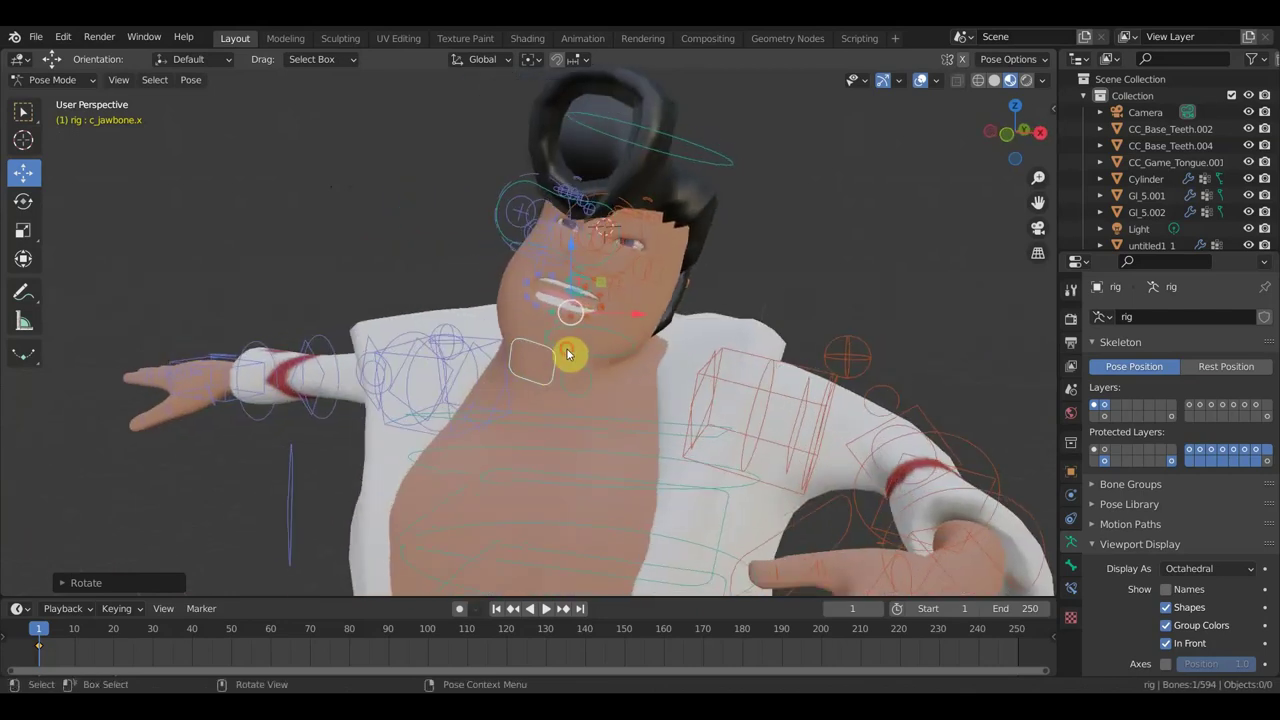
Move the c_neck.x neck control
middle_drag(706, 368, 623, 363)
click(626, 363)
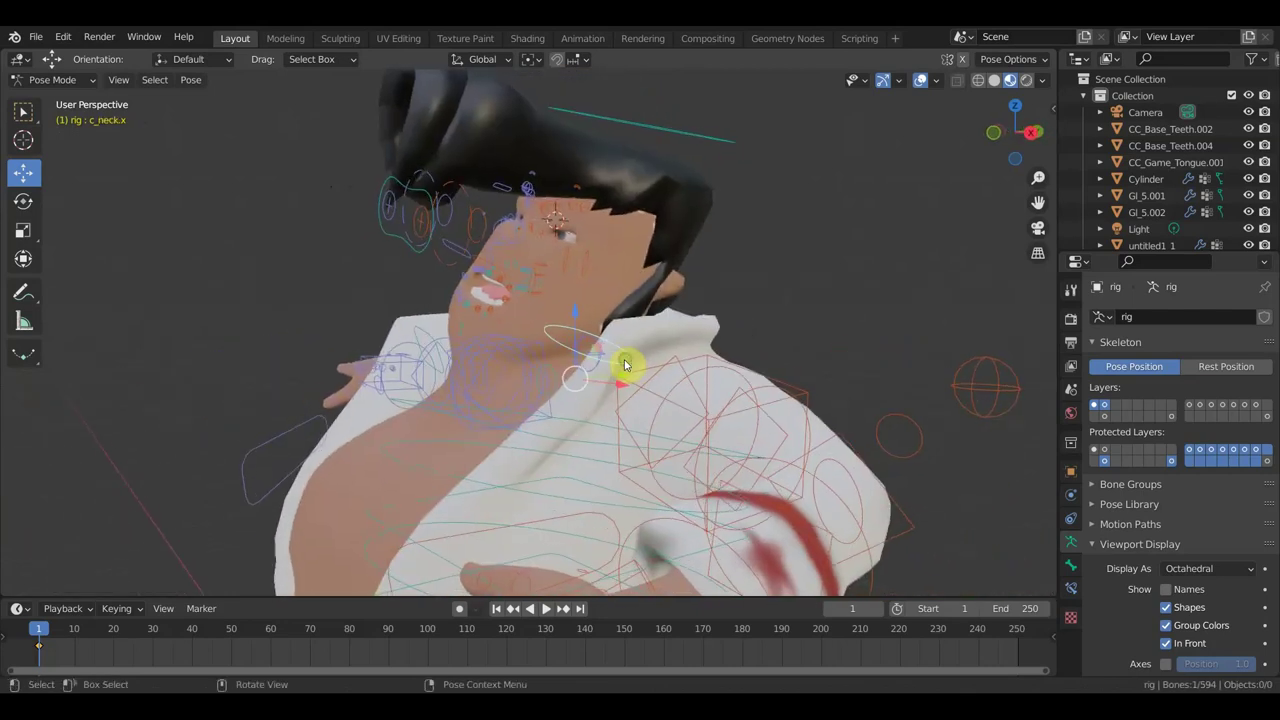
scroll(629, 363, up, 3)
mouse_move(533, 371)
middle_down()
mouse_move(640, 366)
mouse_move(663, 380)
middle_up()
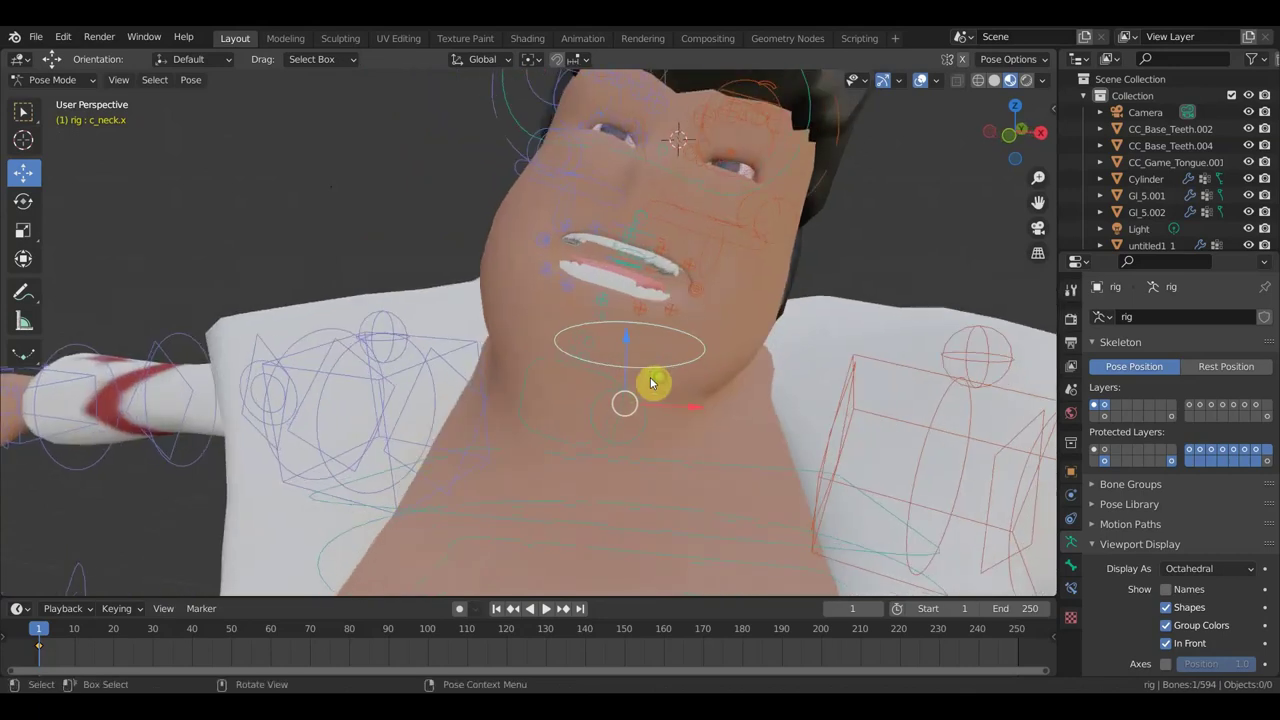
mouse_move(684, 423)
middle_down()
mouse_move(591, 494)
mouse_move(646, 411)
mouse_move(603, 409)
middle_up()
key(g)
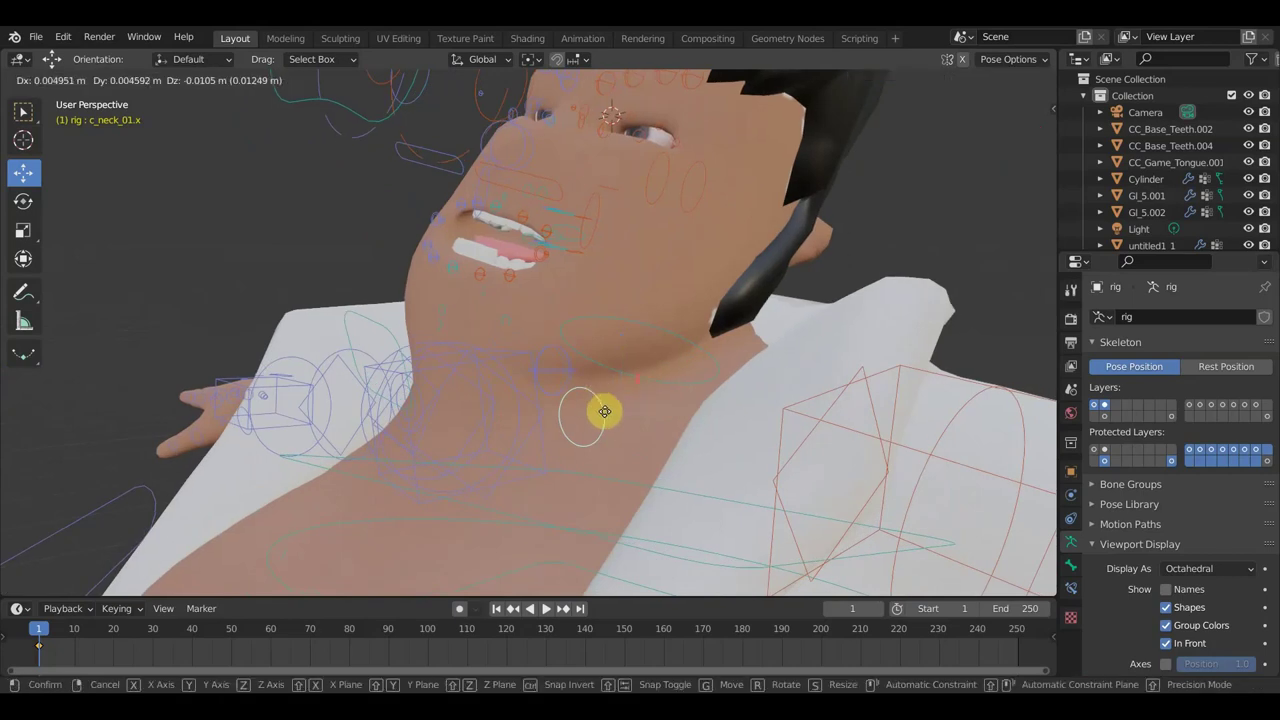
click(603, 432)
Move the c_jawbone.x jaw control twice and rotate it about 14°
click(546, 427)
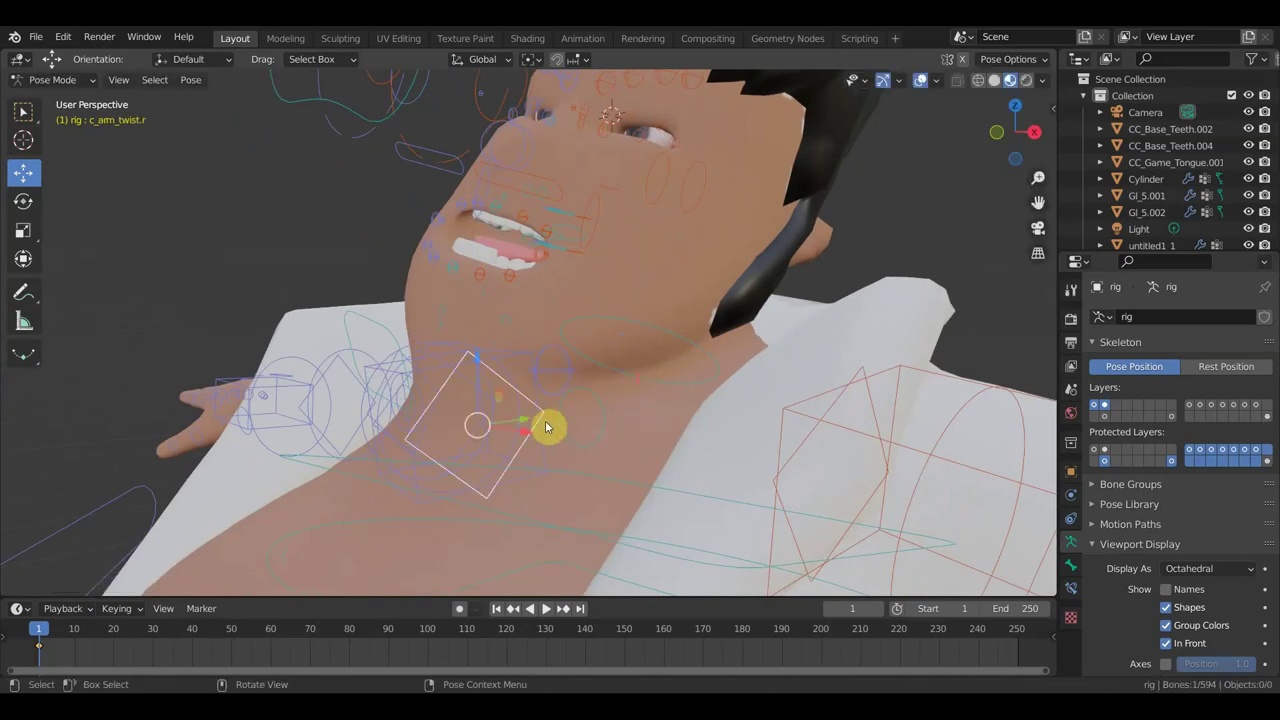
middle_drag(549, 435, 649, 443)
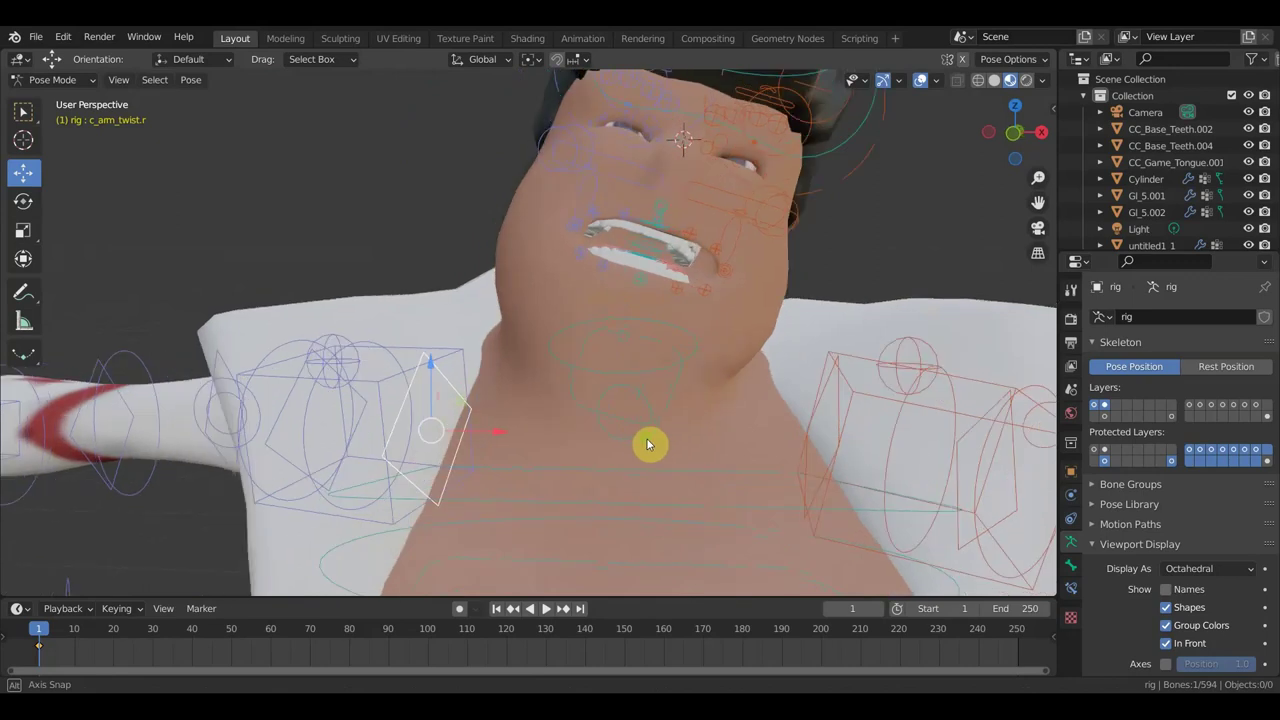
click(672, 390)
key(g)
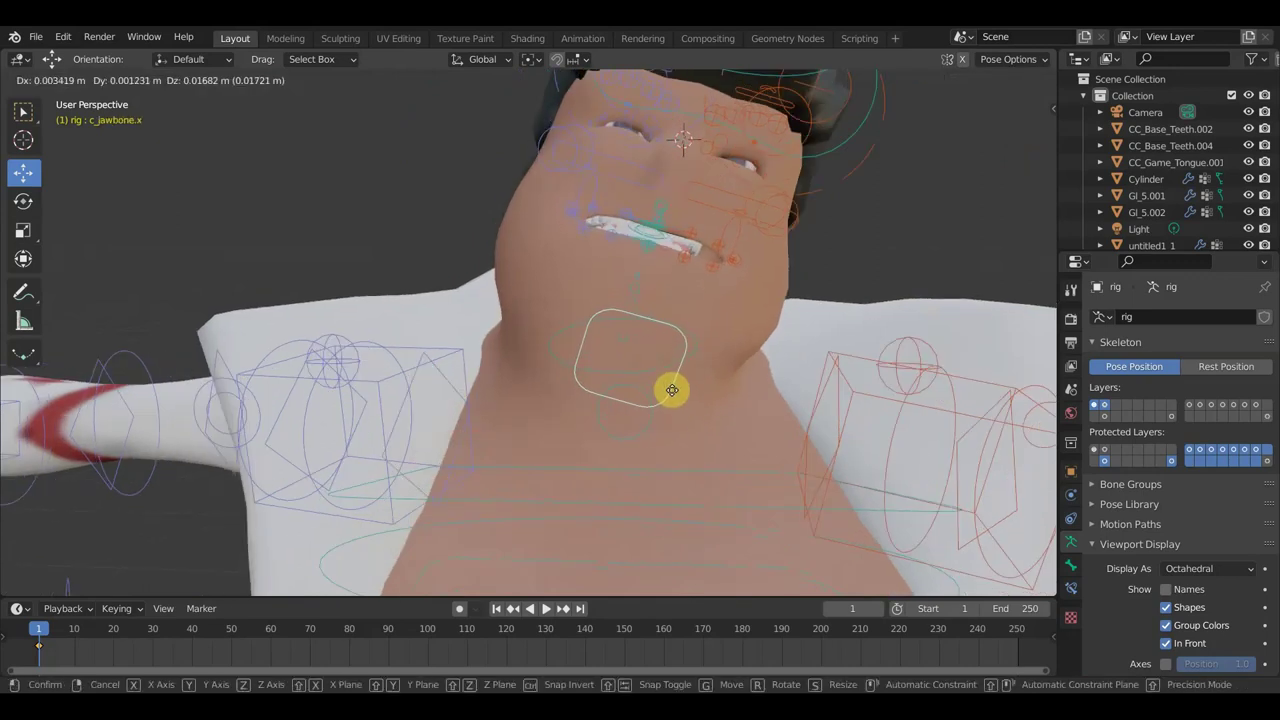
click(674, 396)
mouse_move(674, 396)
middle_down()
mouse_move(597, 400)
mouse_move(572, 379)
middle_up()
key(g)
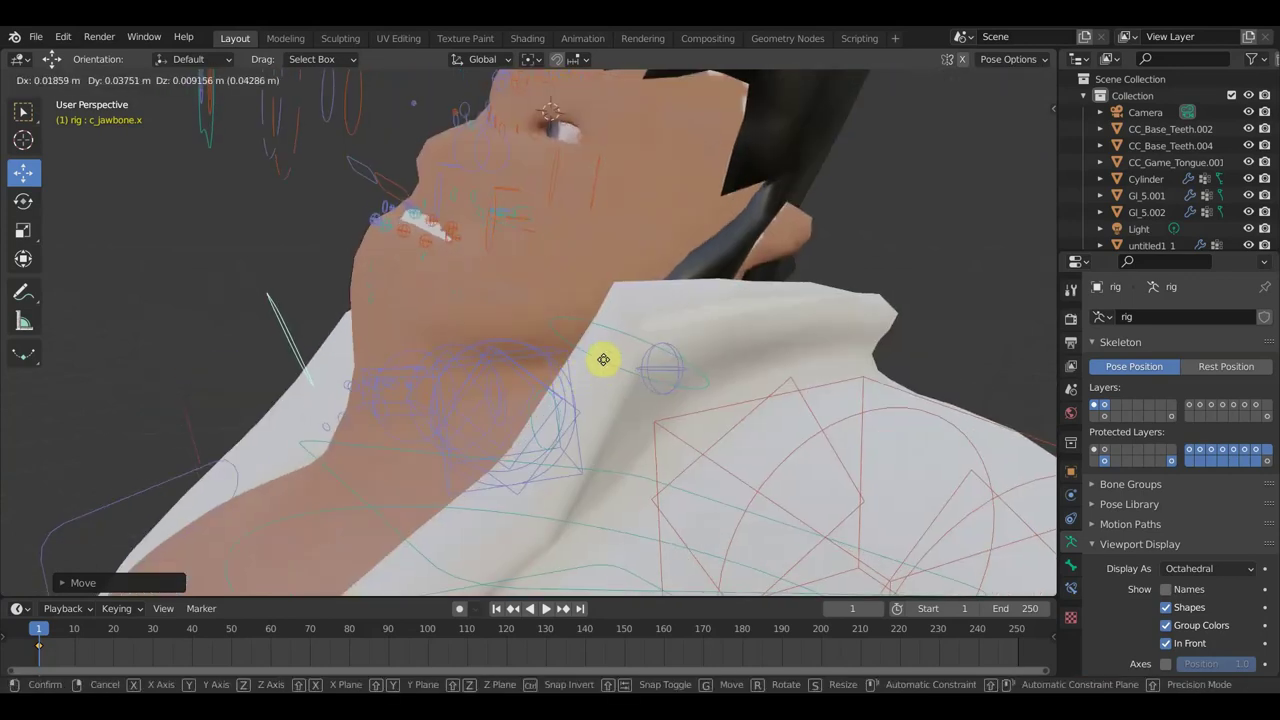
click(606, 374)
middle_drag(606, 374, 574, 374)
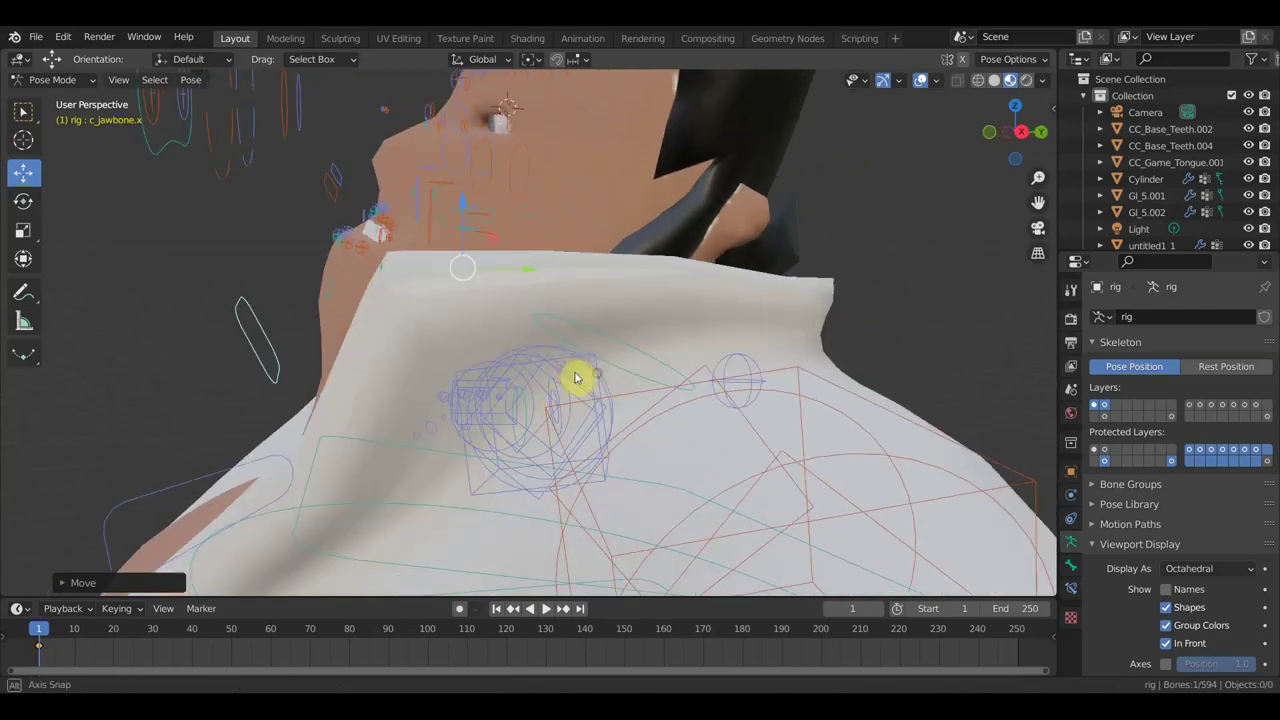
key(r)
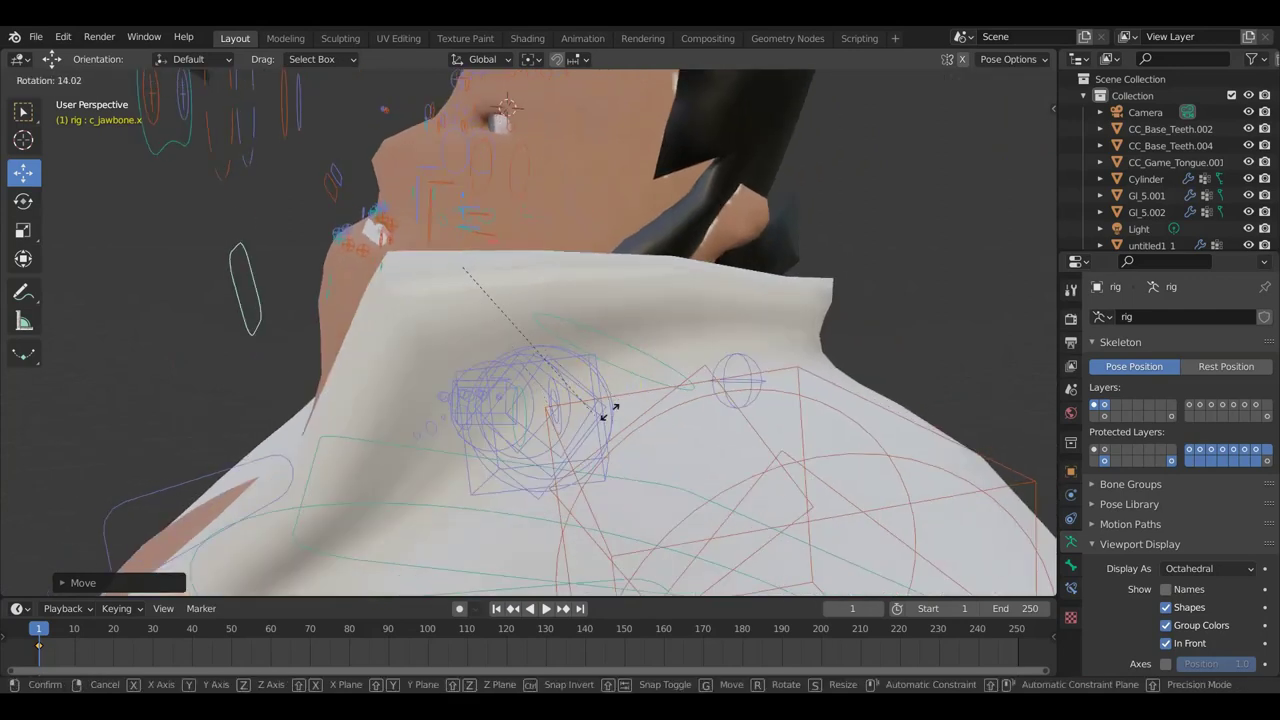
click(557, 371)
mouse_move(557, 371)
middle_down()
mouse_move(520, 380)
mouse_move(680, 397)
middle_up()
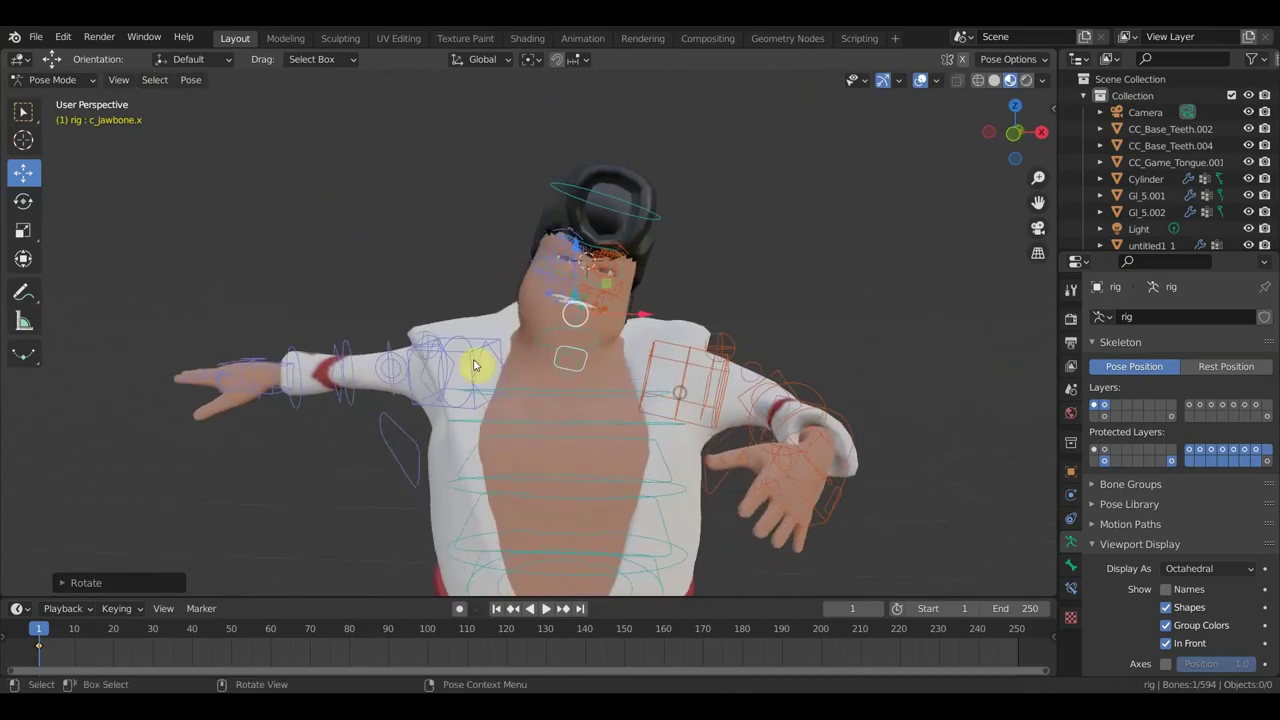
Select all rig controls and keyframe the current pose
key(a)
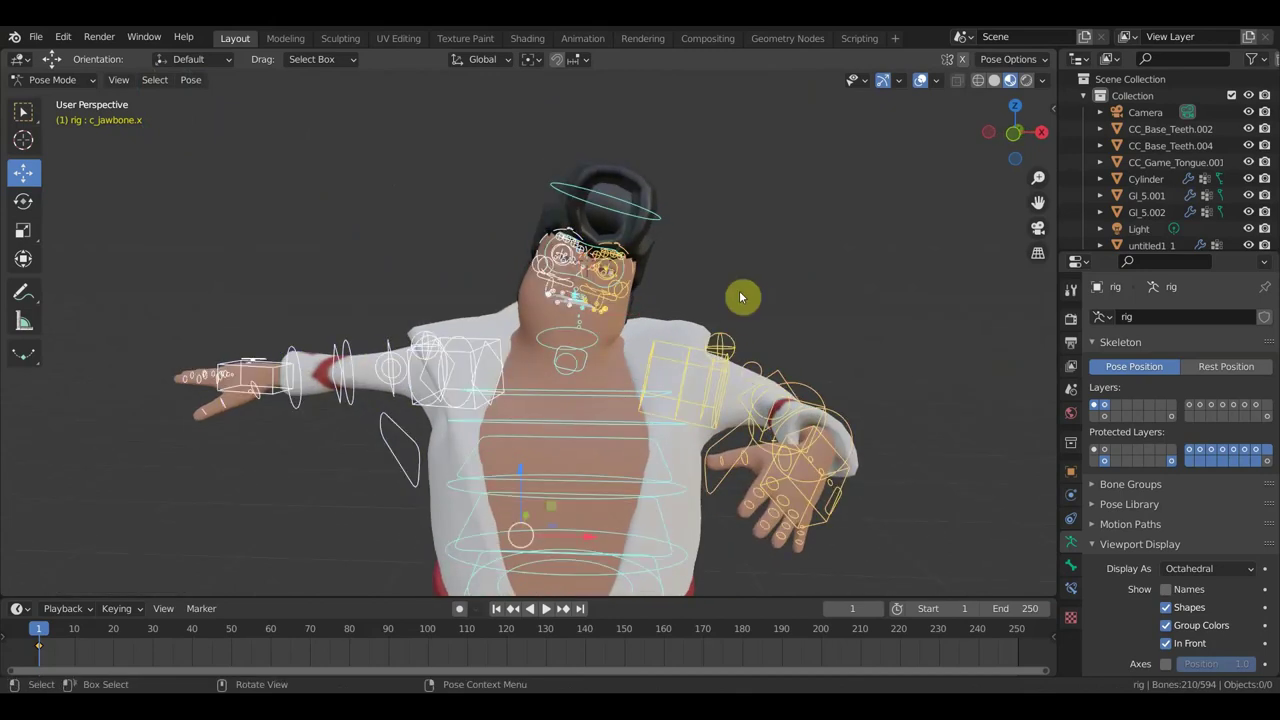
key(i)
click(739, 292)
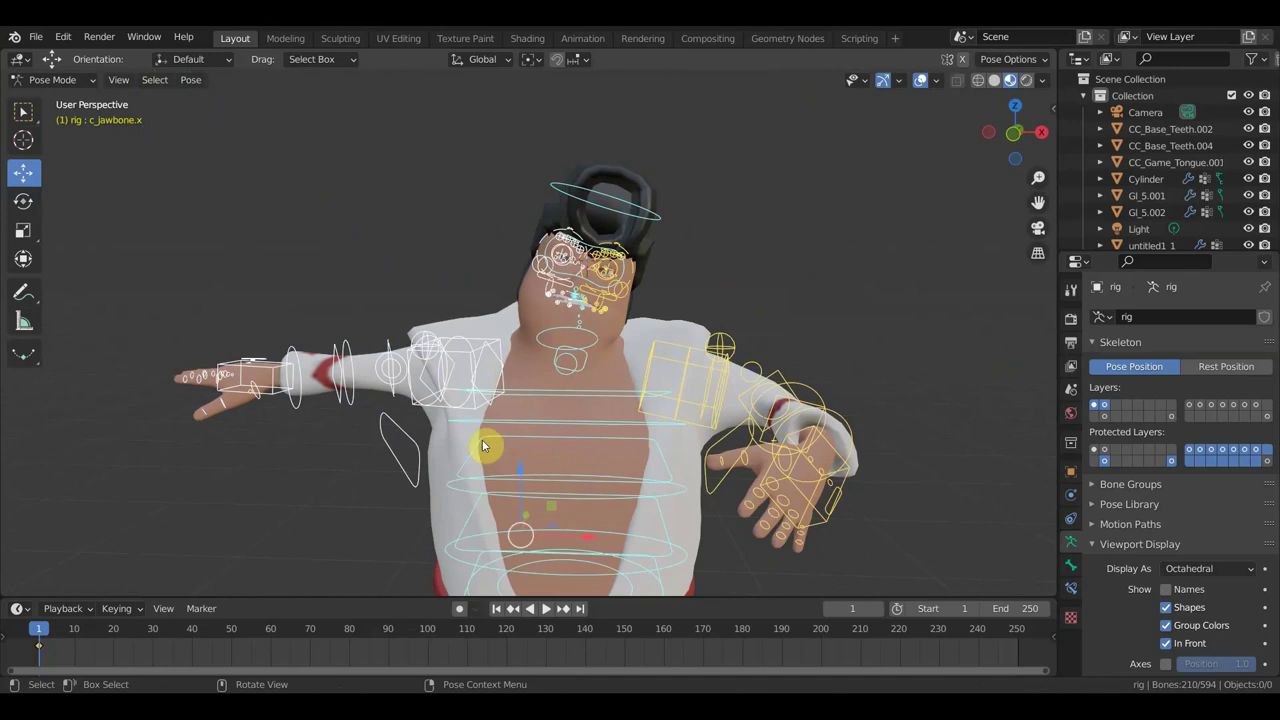
scroll(675, 377, down, 2)
scroll(724, 388, up, 2)
scroll(600, 300, down, 2)
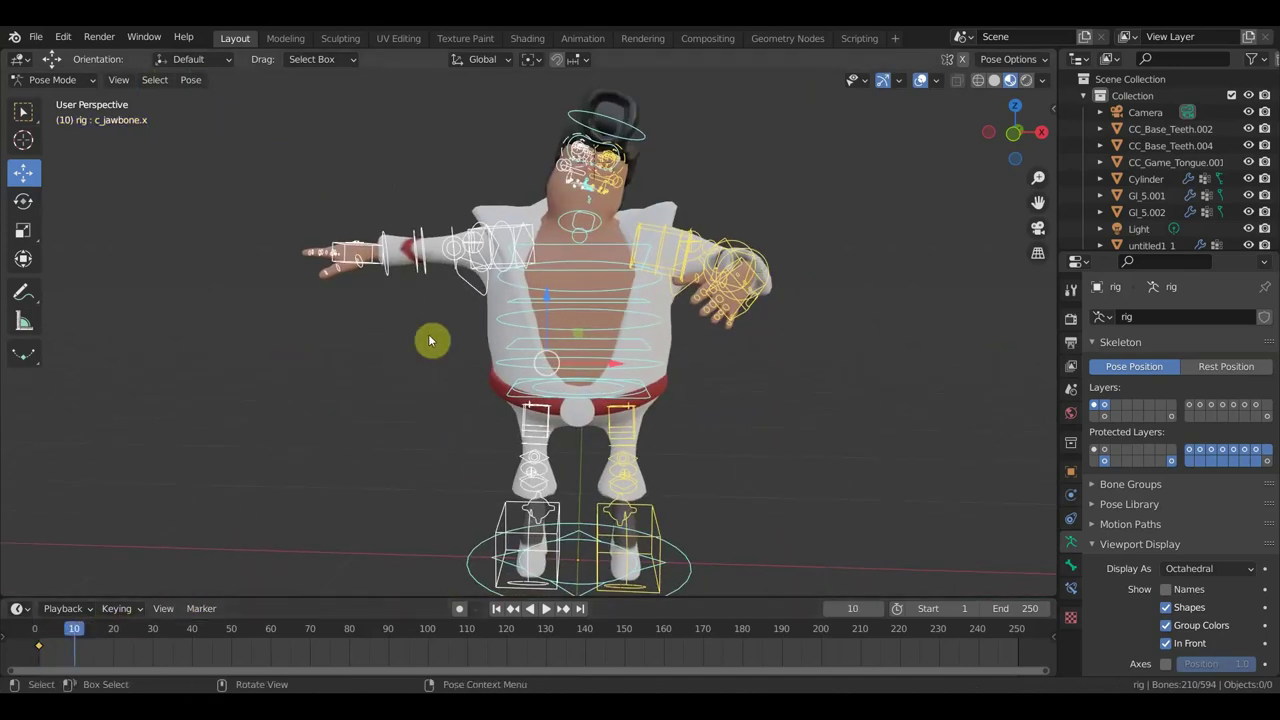
Raise the right hand IK control and rotate the right arm bend control
click(367, 250)
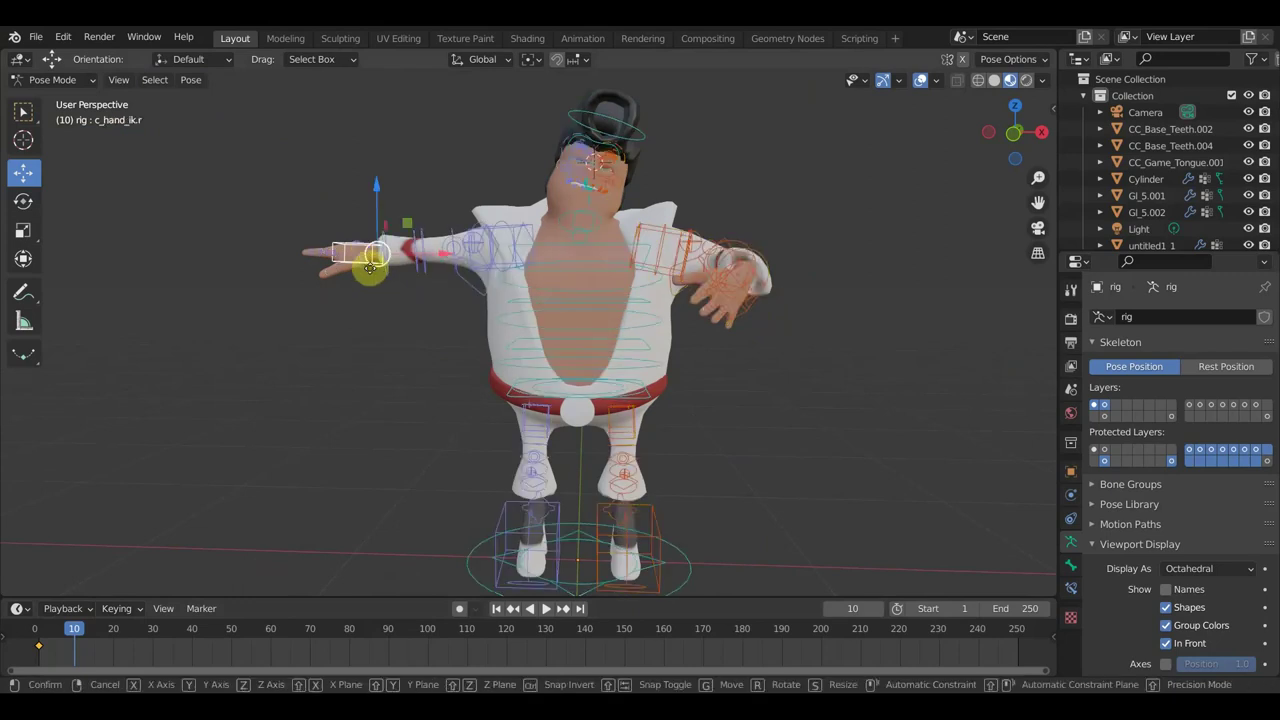
key(g)
click(400, 205)
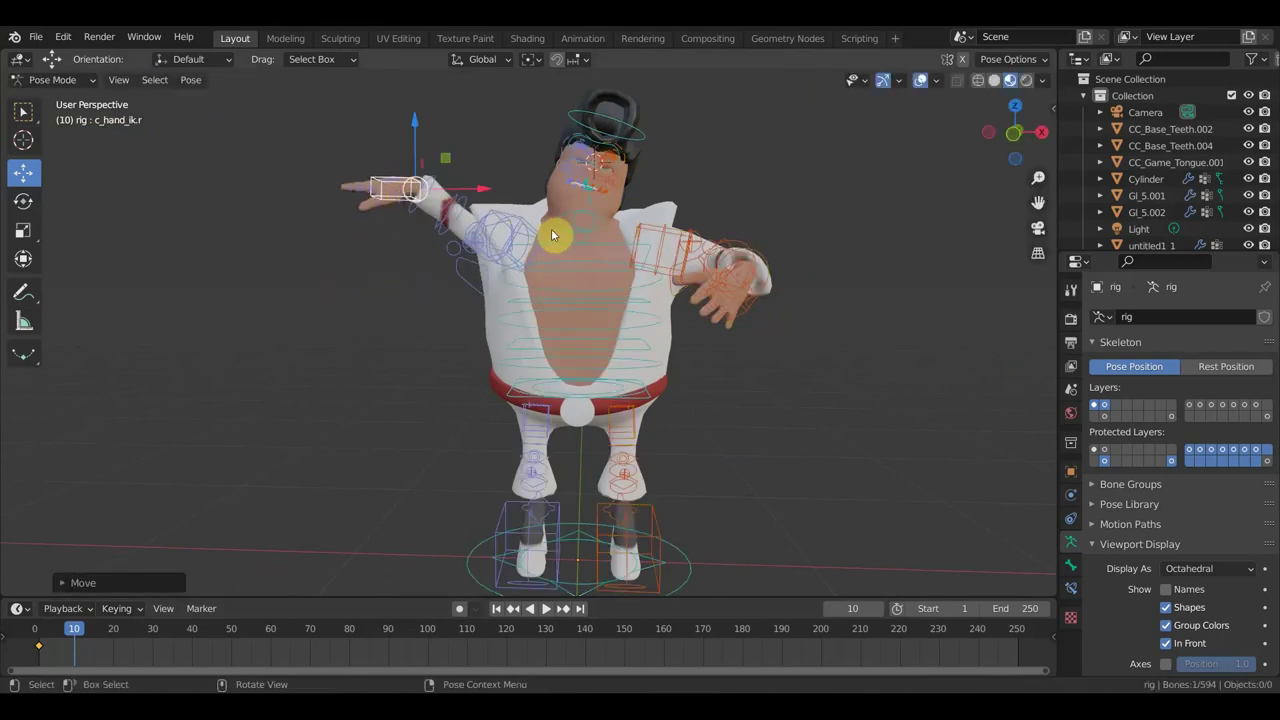
click(482, 276)
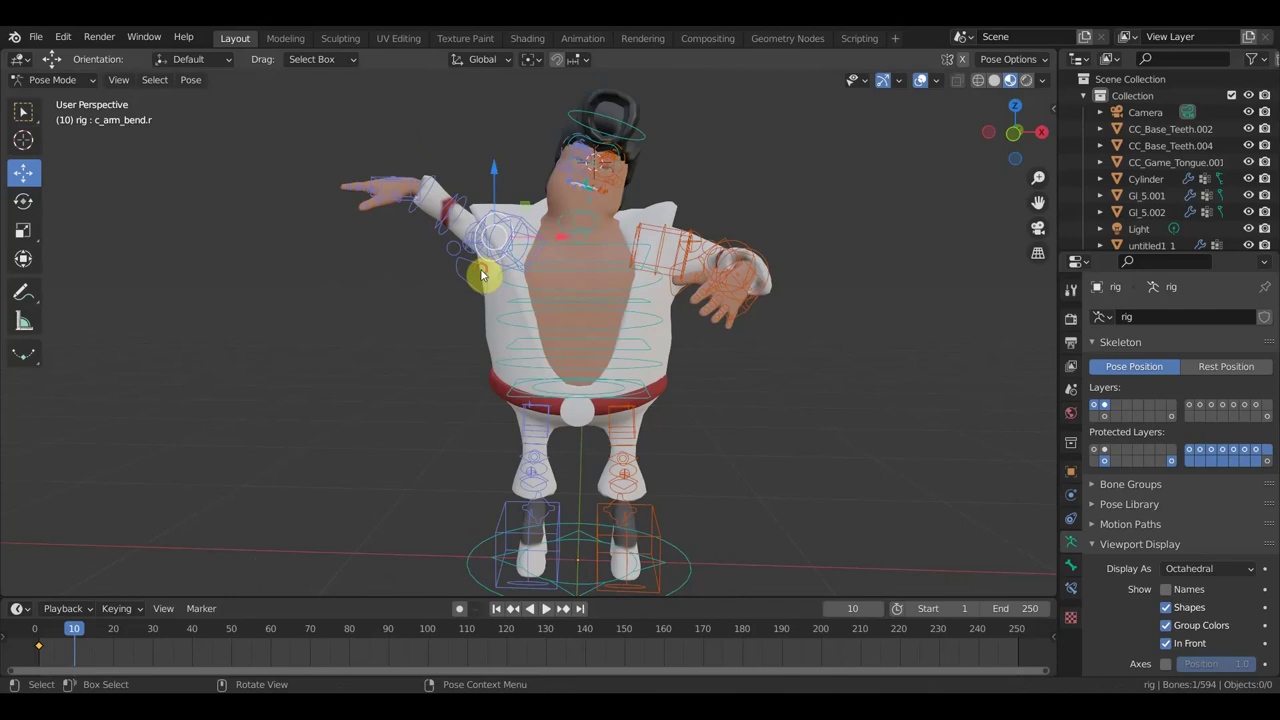
key(r)
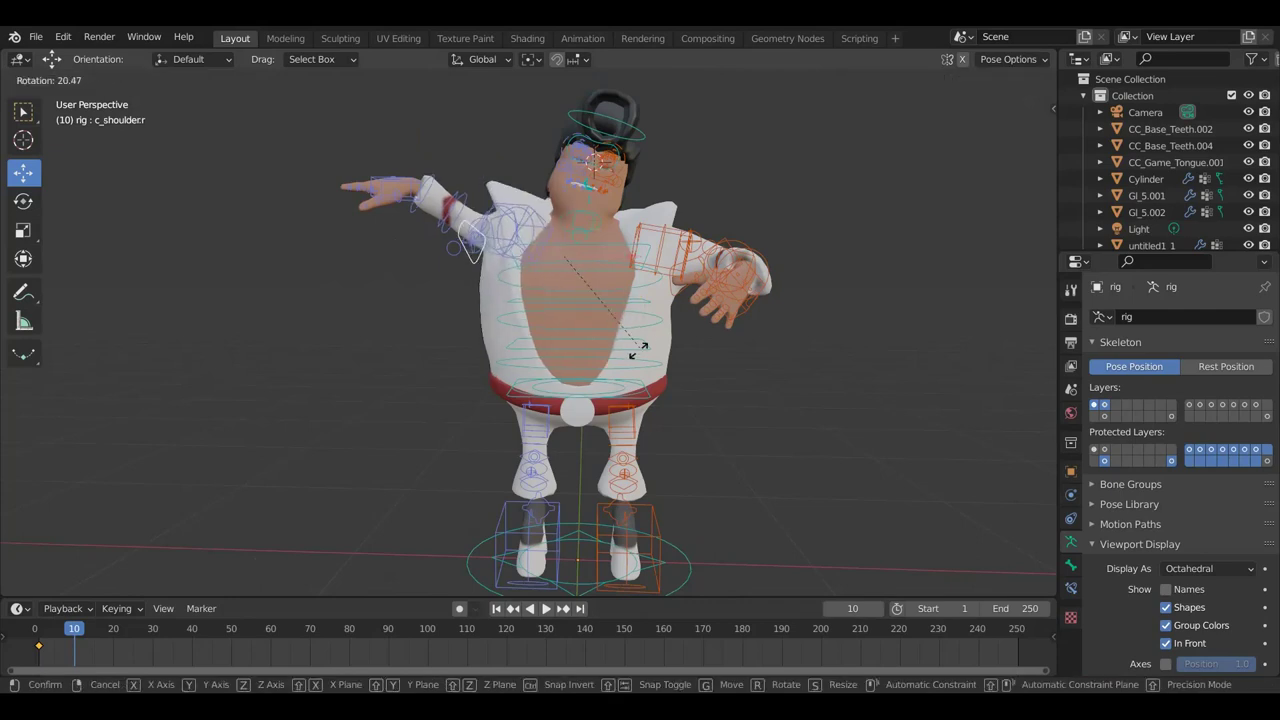
click(628, 368)
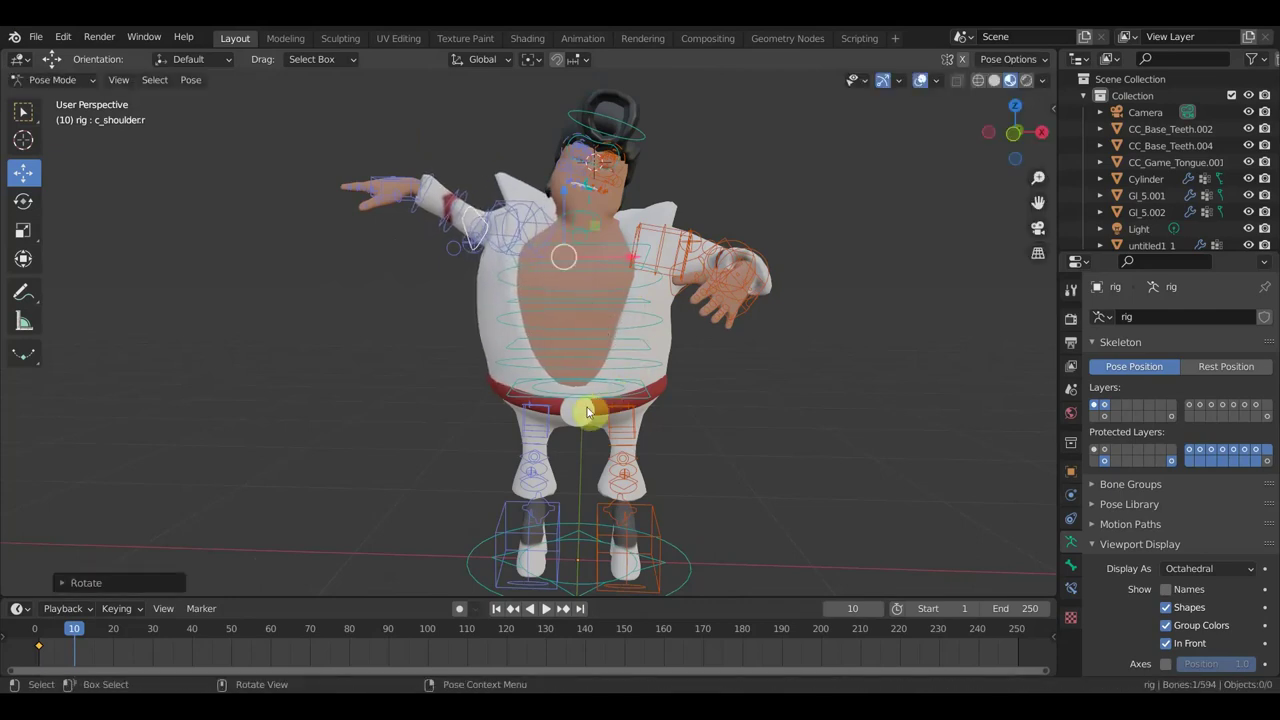
Rotate and shift the c_spine_02_bend.x control to bend the spine
click(679, 345)
key(r)
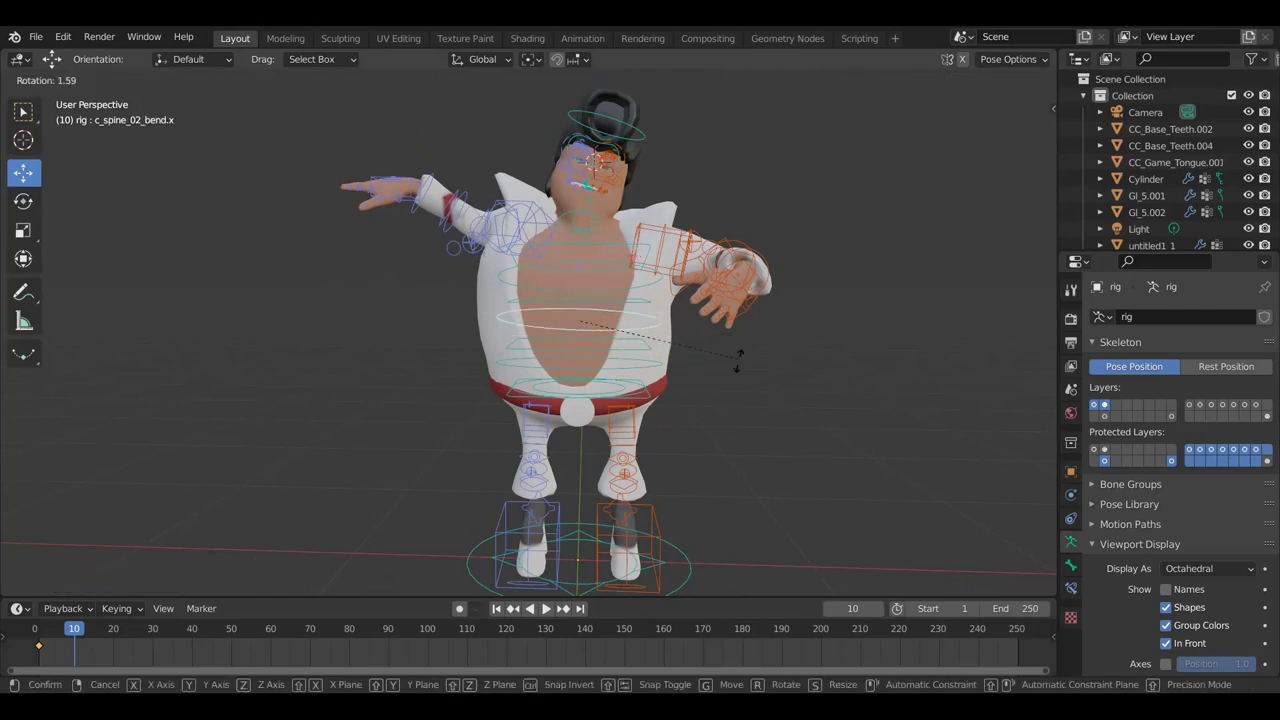
click(738, 358)
middle_drag(590, 405, 543, 374)
key(r)
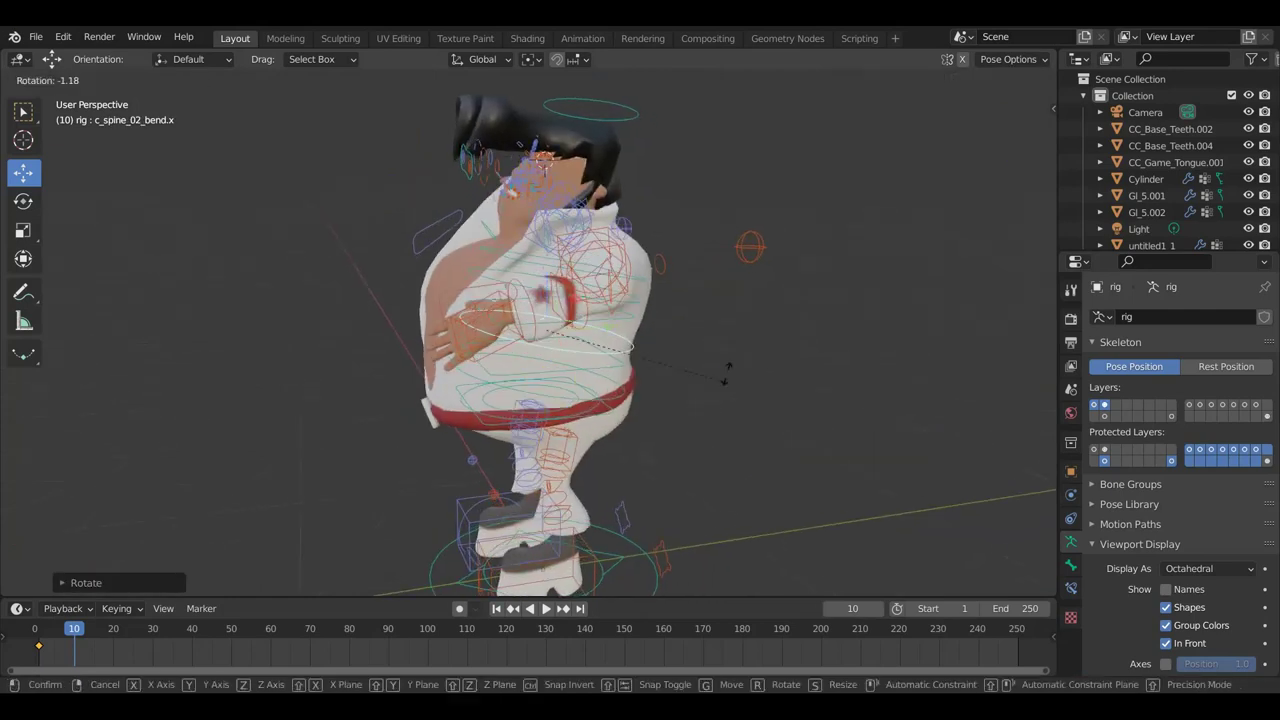
click(732, 373)
key(g)
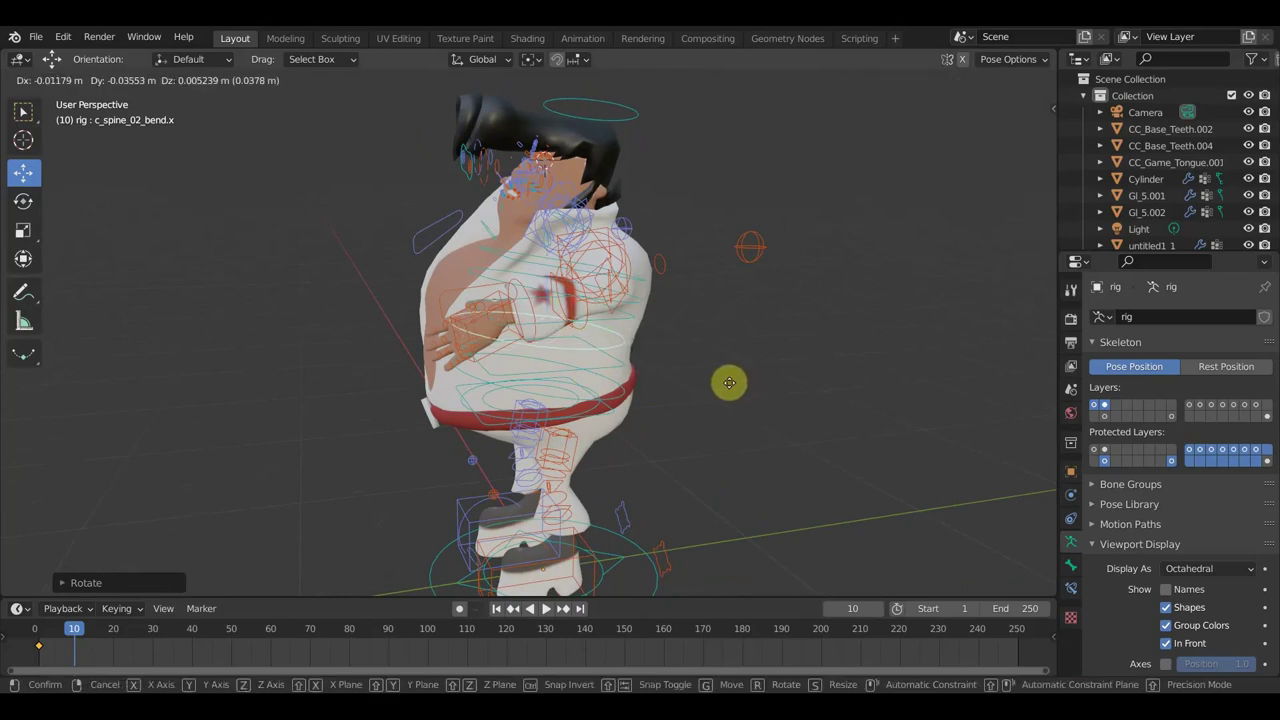
click(740, 391)
mouse_move(740, 391)
middle_down()
mouse_move(800, 391)
mouse_move(732, 368)
middle_up()
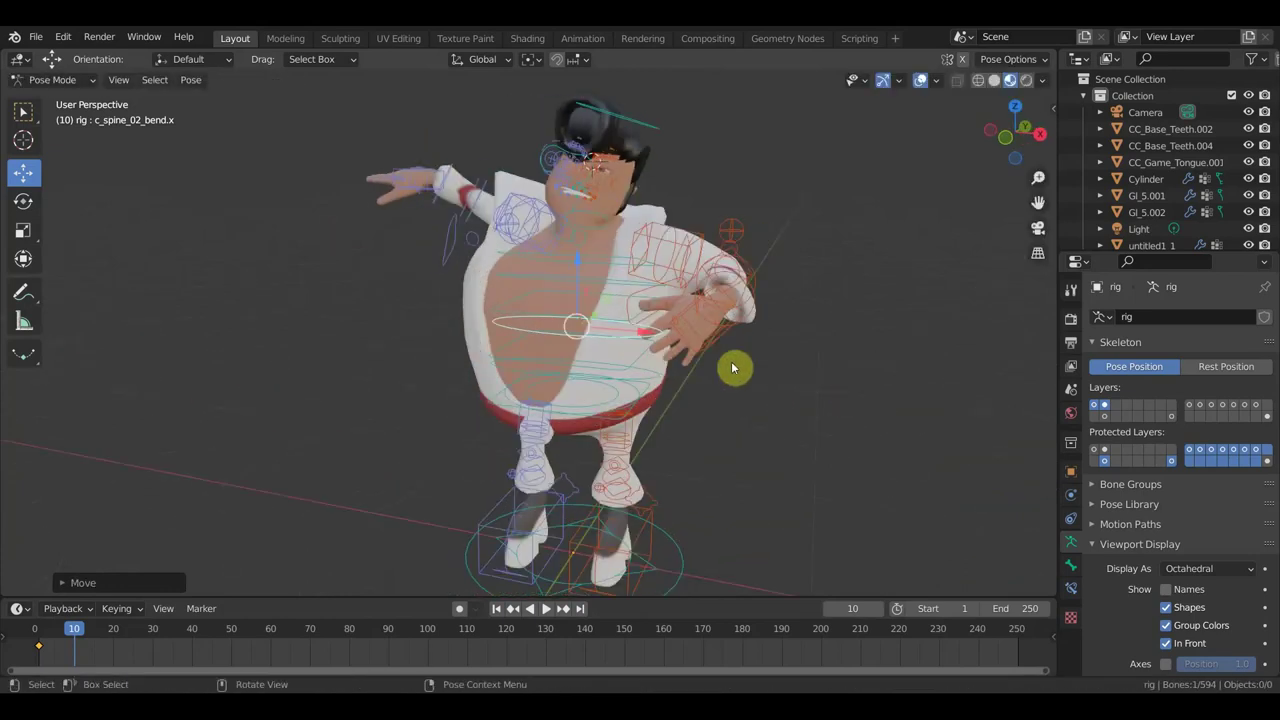
Tilt the torso with c_spine_02.x and rotate c_spine_01.x, undoing its extra move
click(697, 327)
middle_drag(806, 354, 660, 337)
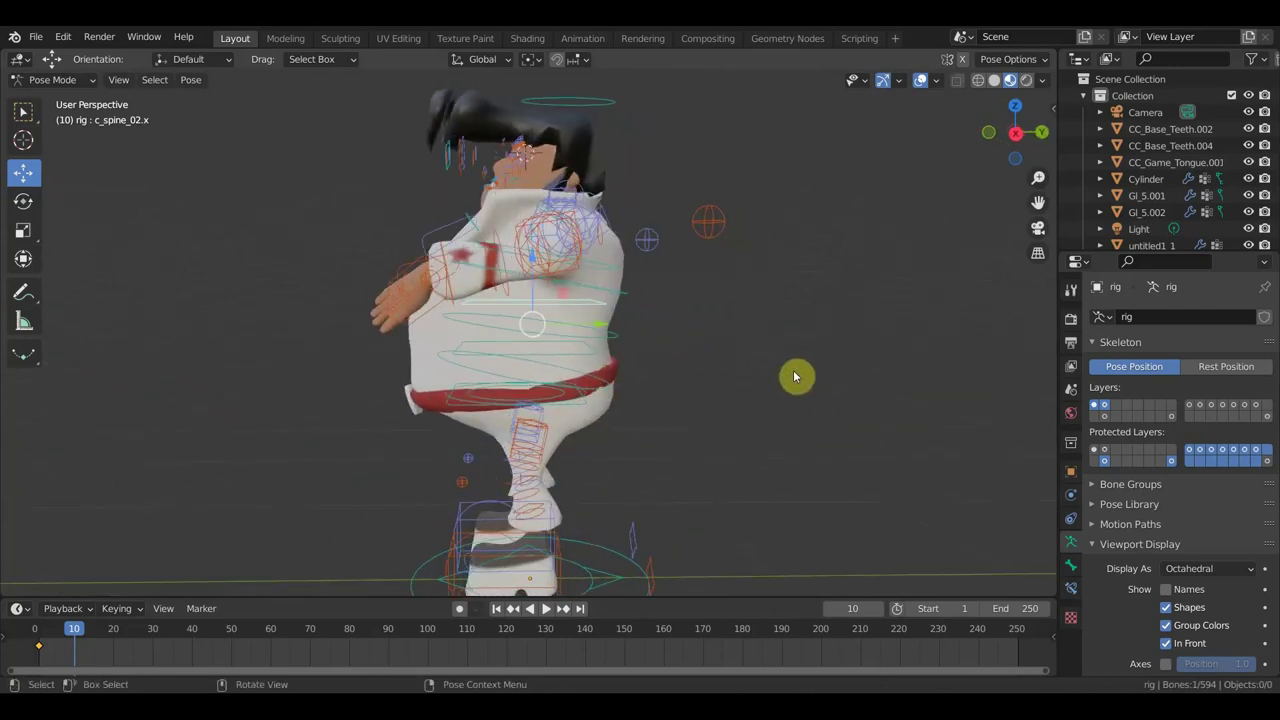
key(r)
click(783, 303)
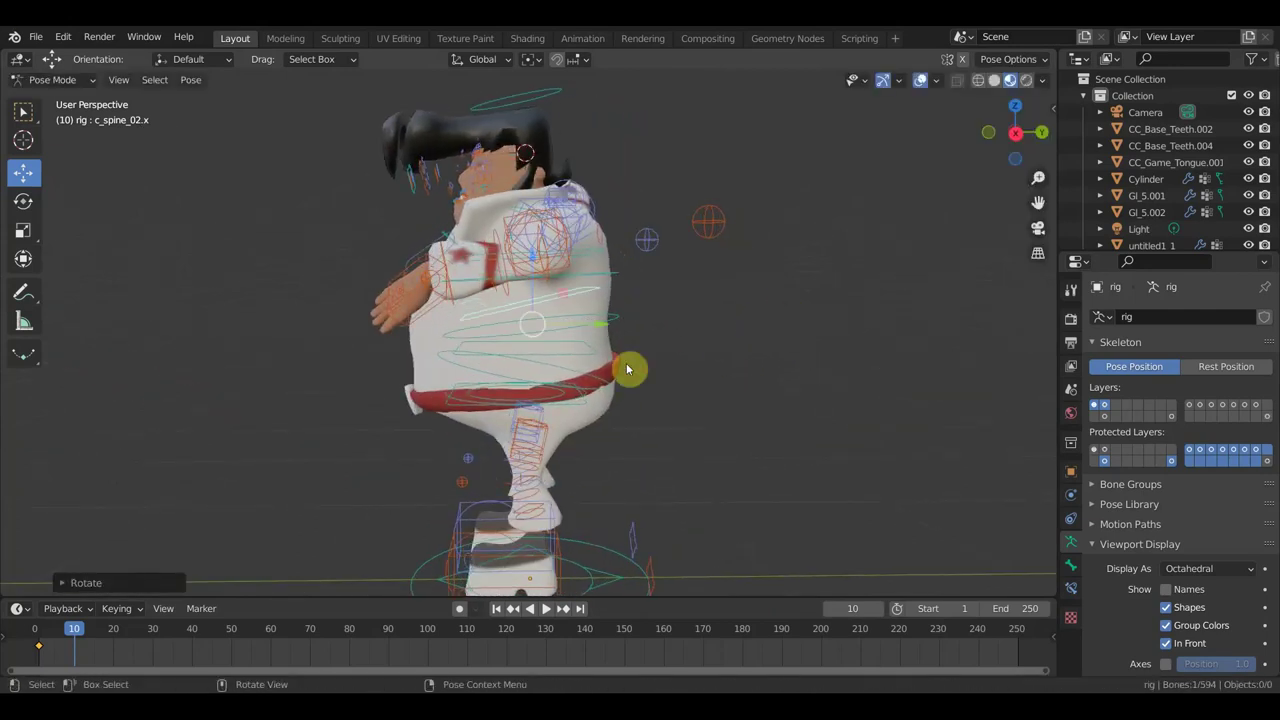
click(740, 358)
key(r)
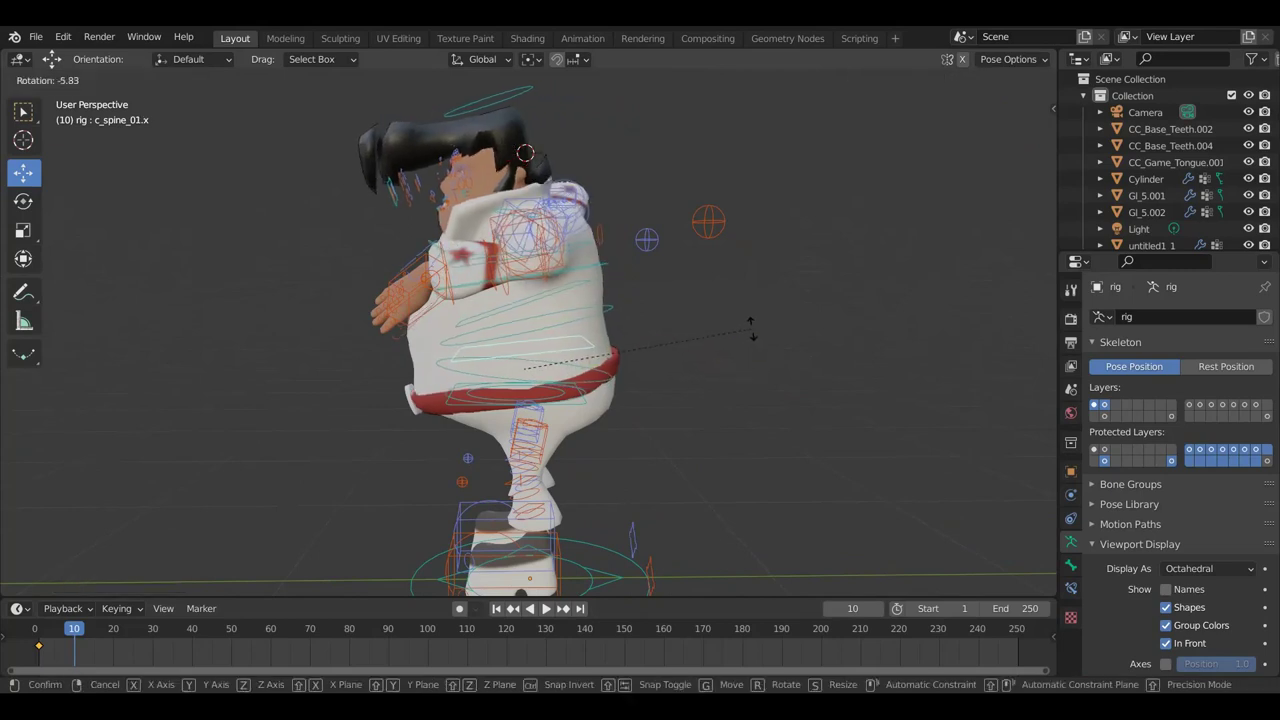
click(751, 328)
key(g)
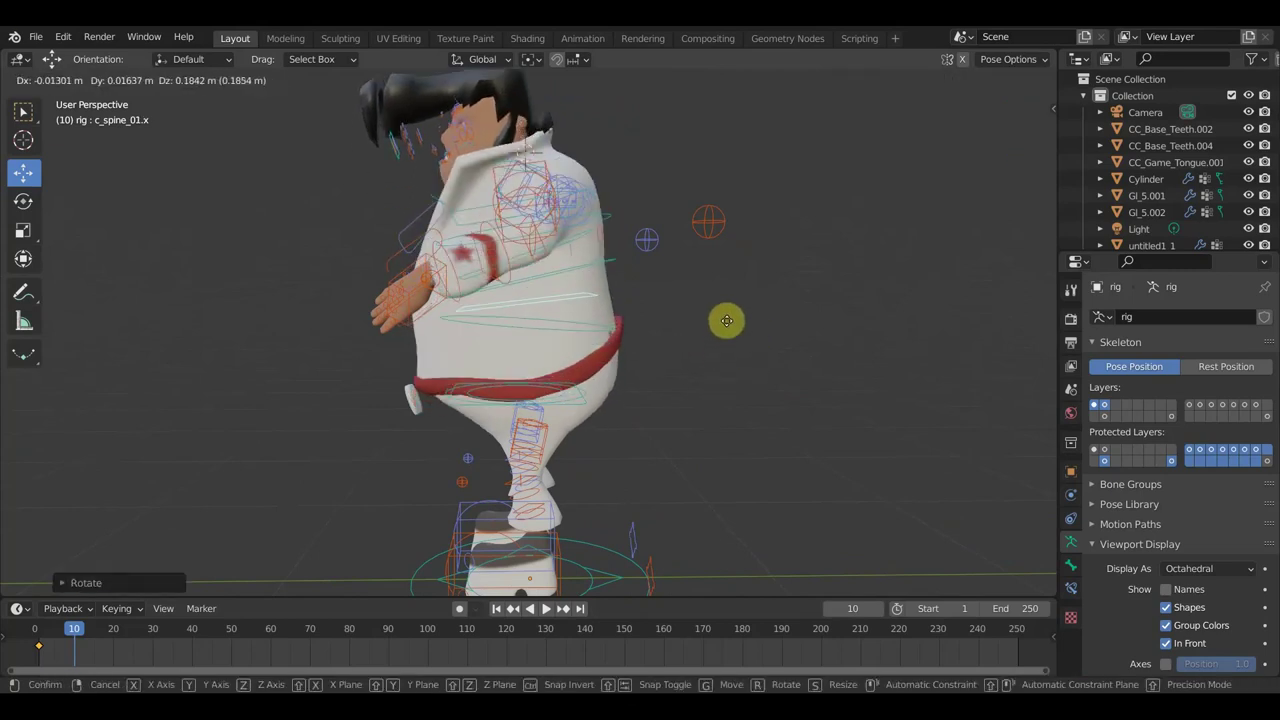
click(726, 362)
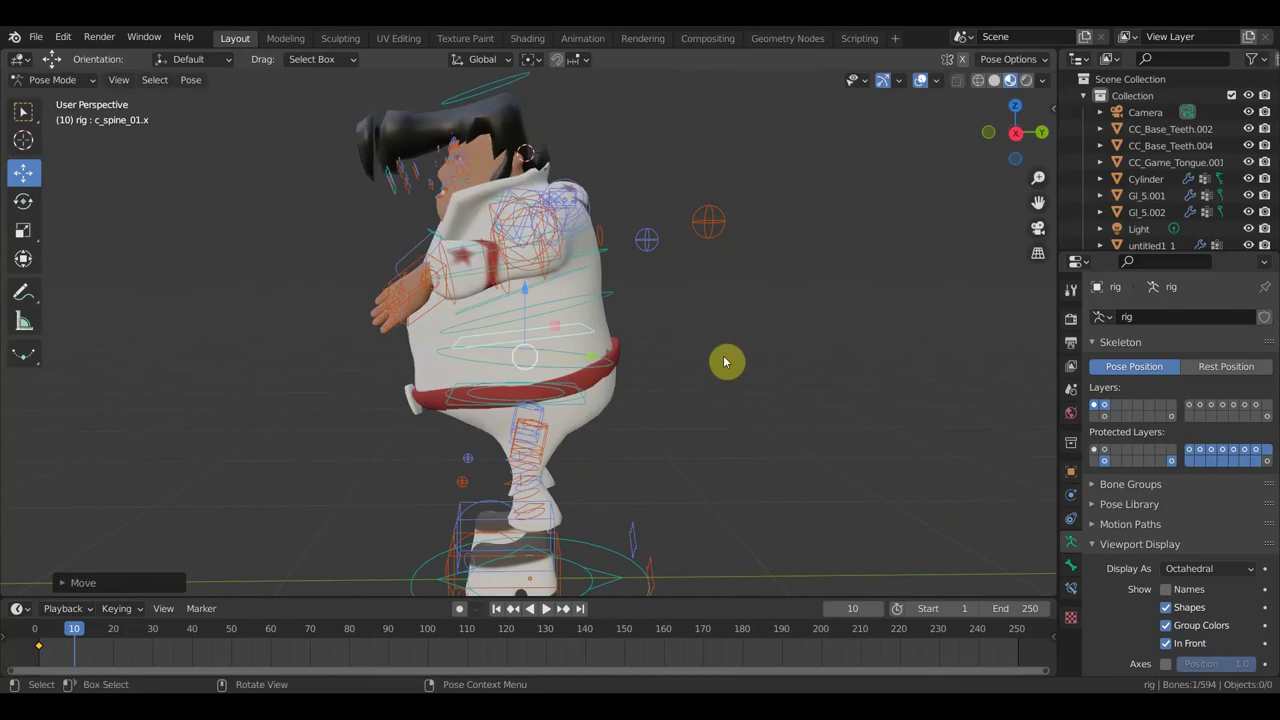
key(ctrl+z)
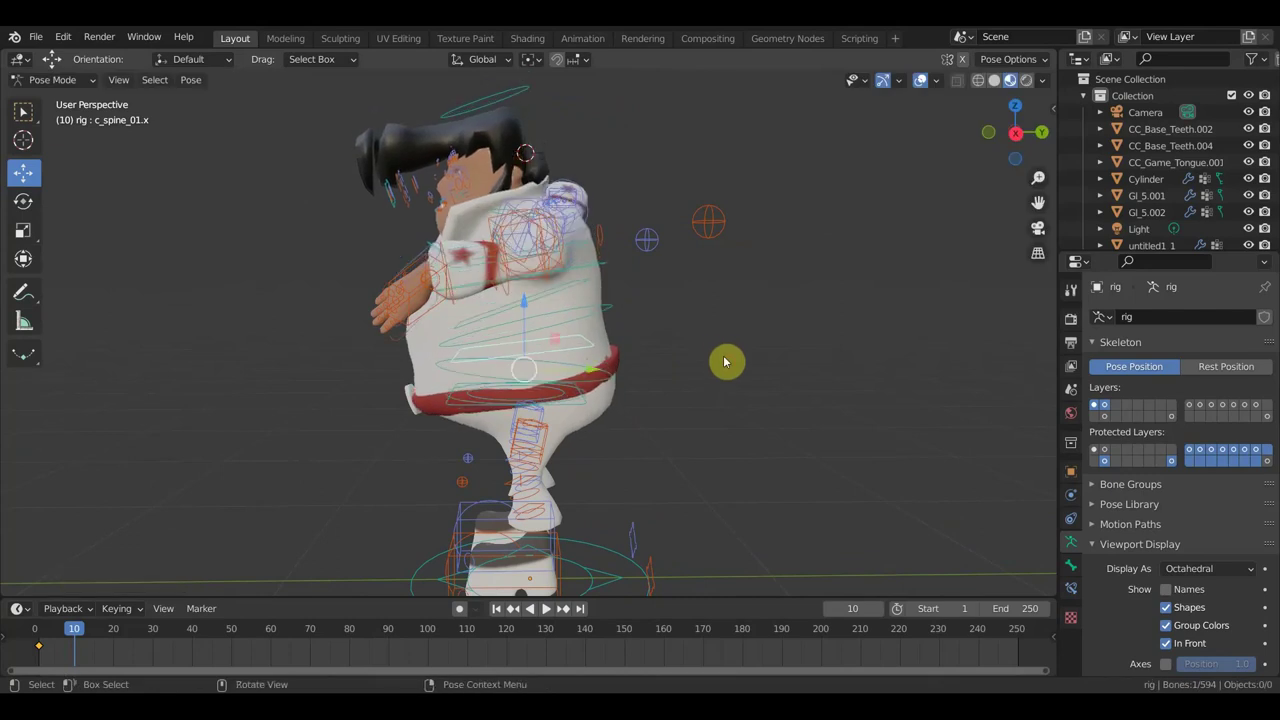
mouse_move(726, 362)
middle_down()
mouse_move(917, 377)
mouse_move(904, 442)
mouse_move(1011, 423)
middle_up()
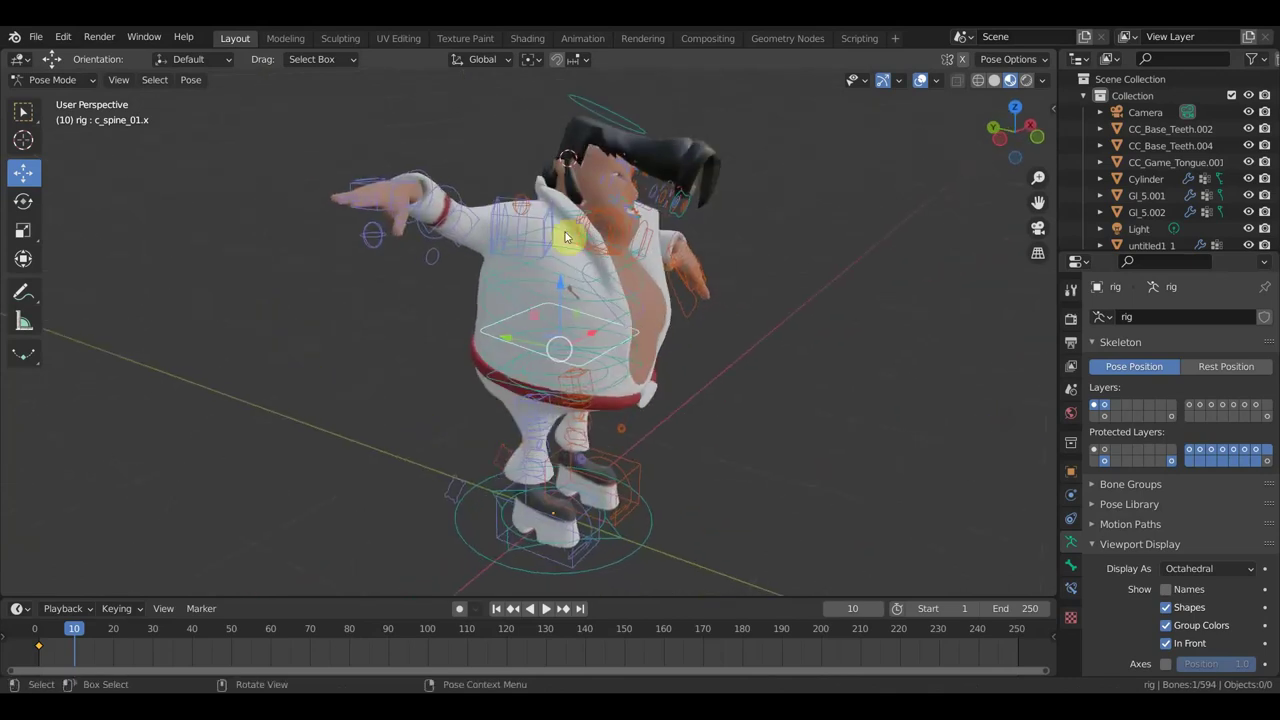
Move c_hand_ik.r to a new position and turn the hand to point right
click(388, 188)
mouse_move(388, 188)
middle_down()
mouse_move(528, 206)
mouse_move(491, 194)
middle_up()
key(g)
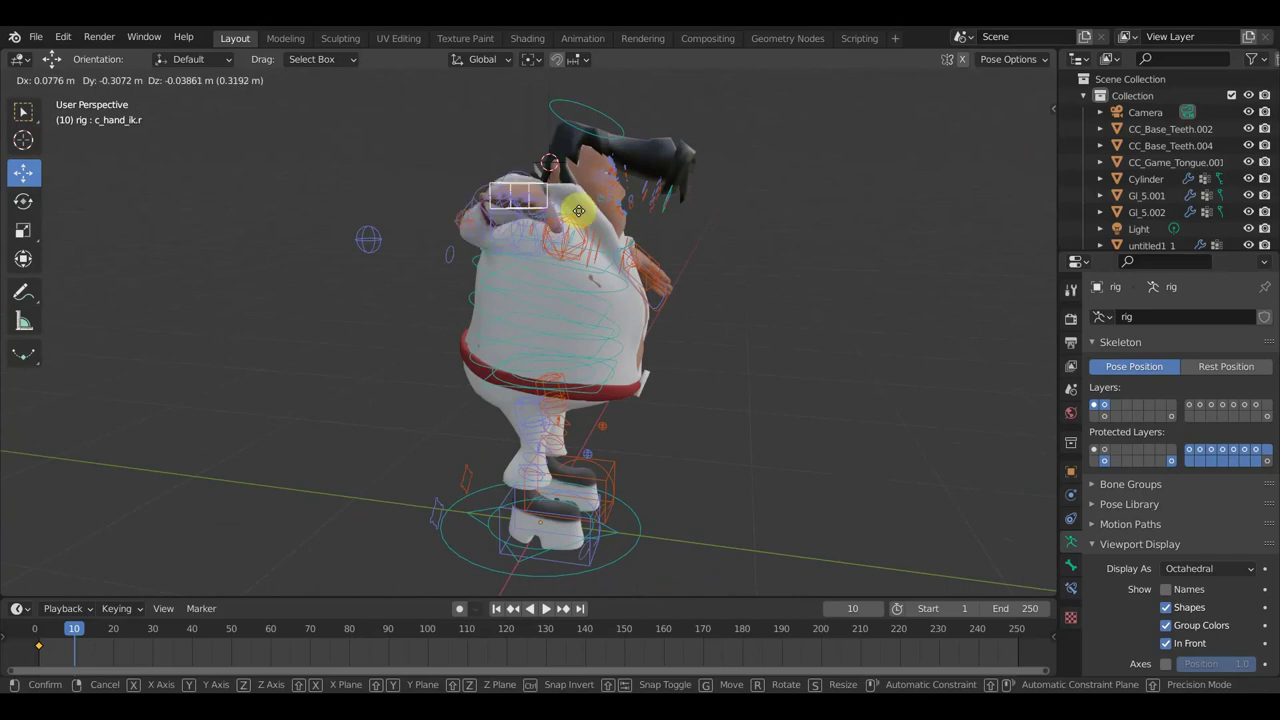
click(740, 255)
middle_drag(754, 271, 700, 438)
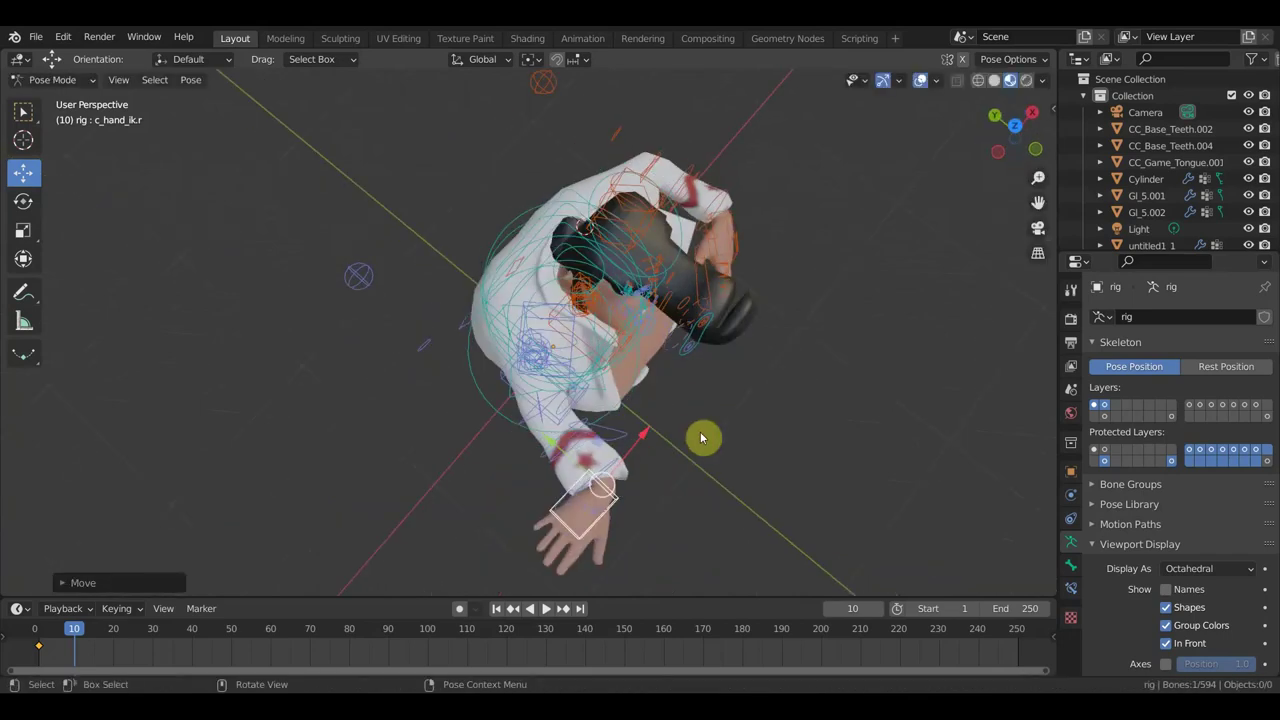
key(r)
click(620, 206)
middle_drag(729, 341, 675, 252)
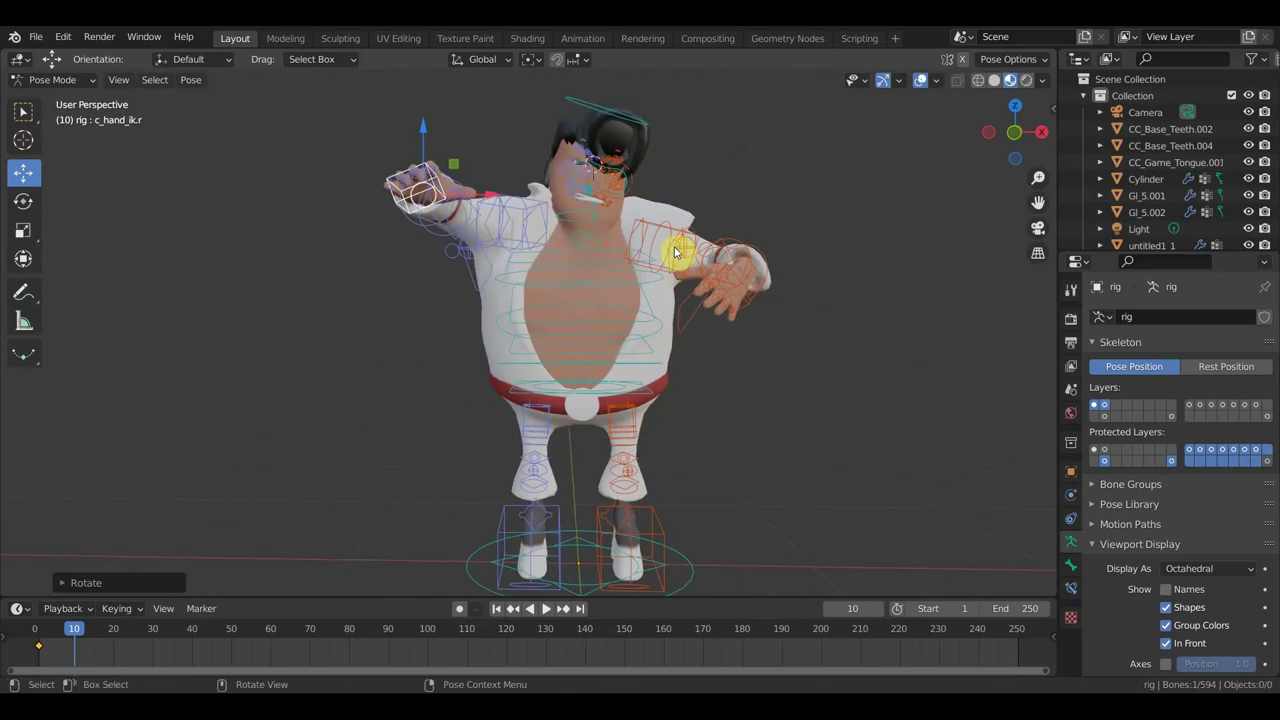
Select all bones and insert a keyframe for the whole pose at frame 10
key(a)
key(i)
click(674, 246)
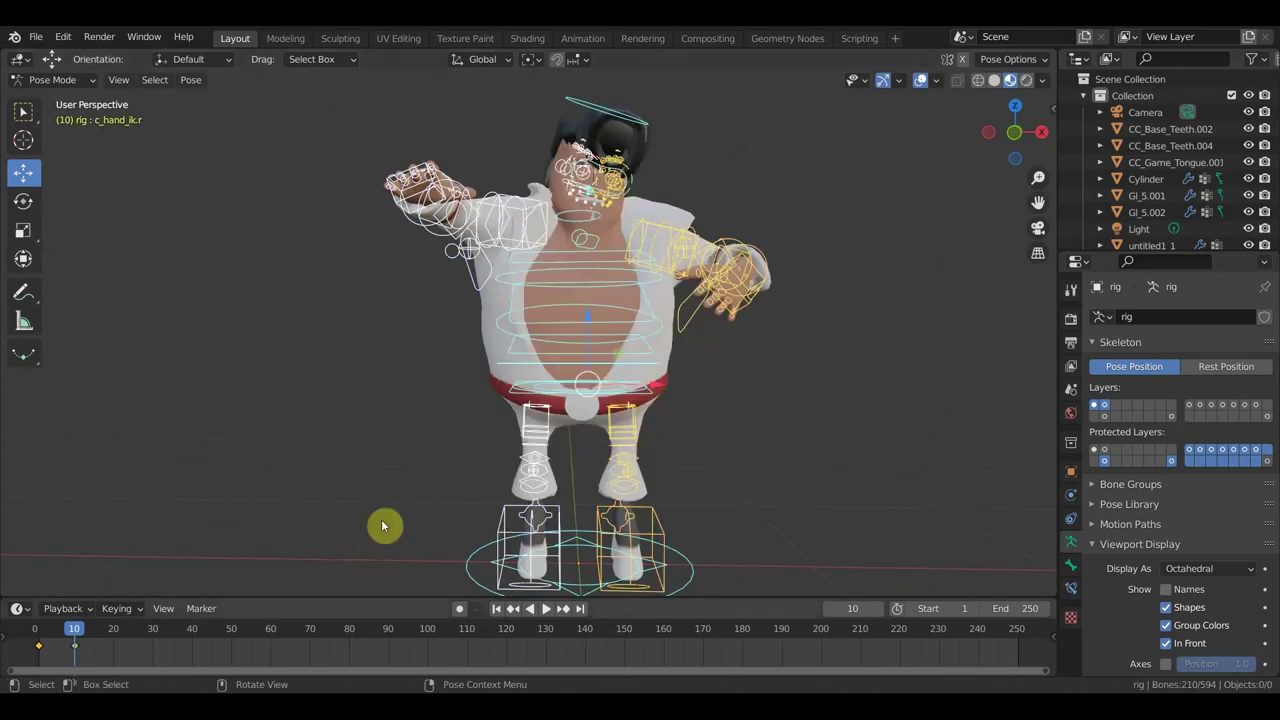
Switch the rig back to Object Mode and view the character from the front
click(55, 80)
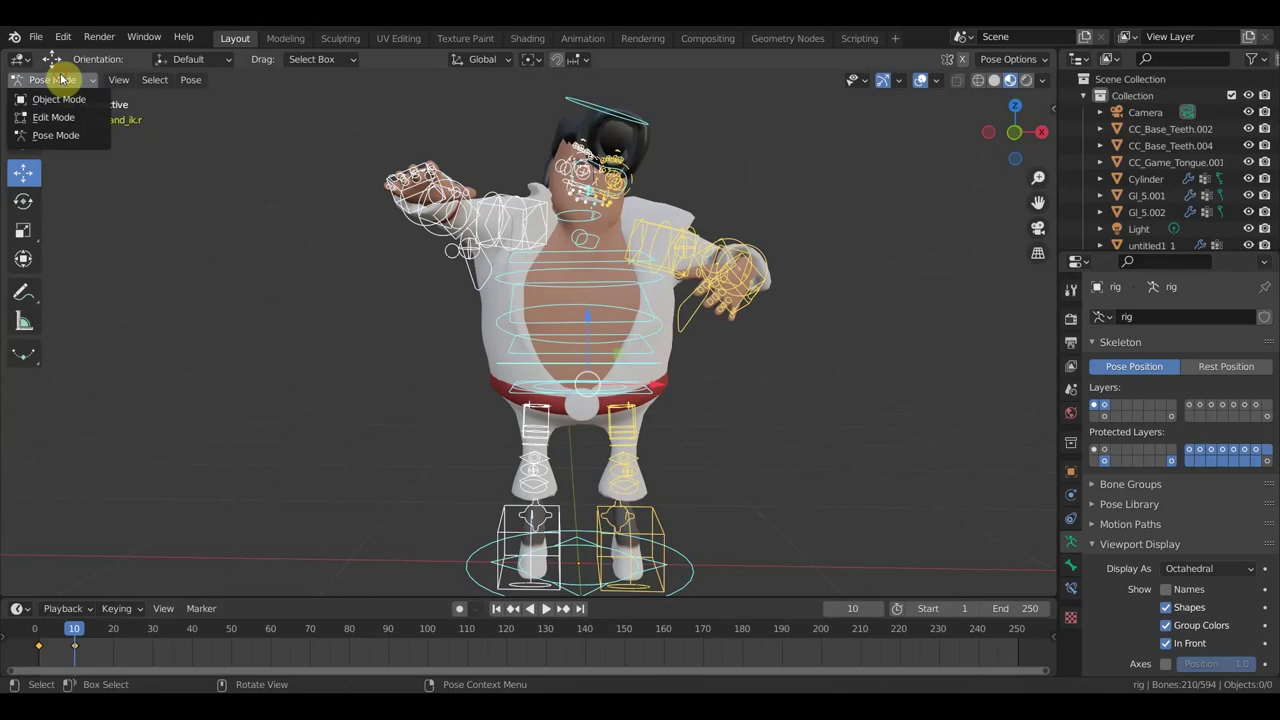
click(63, 97)
key(KP_1)
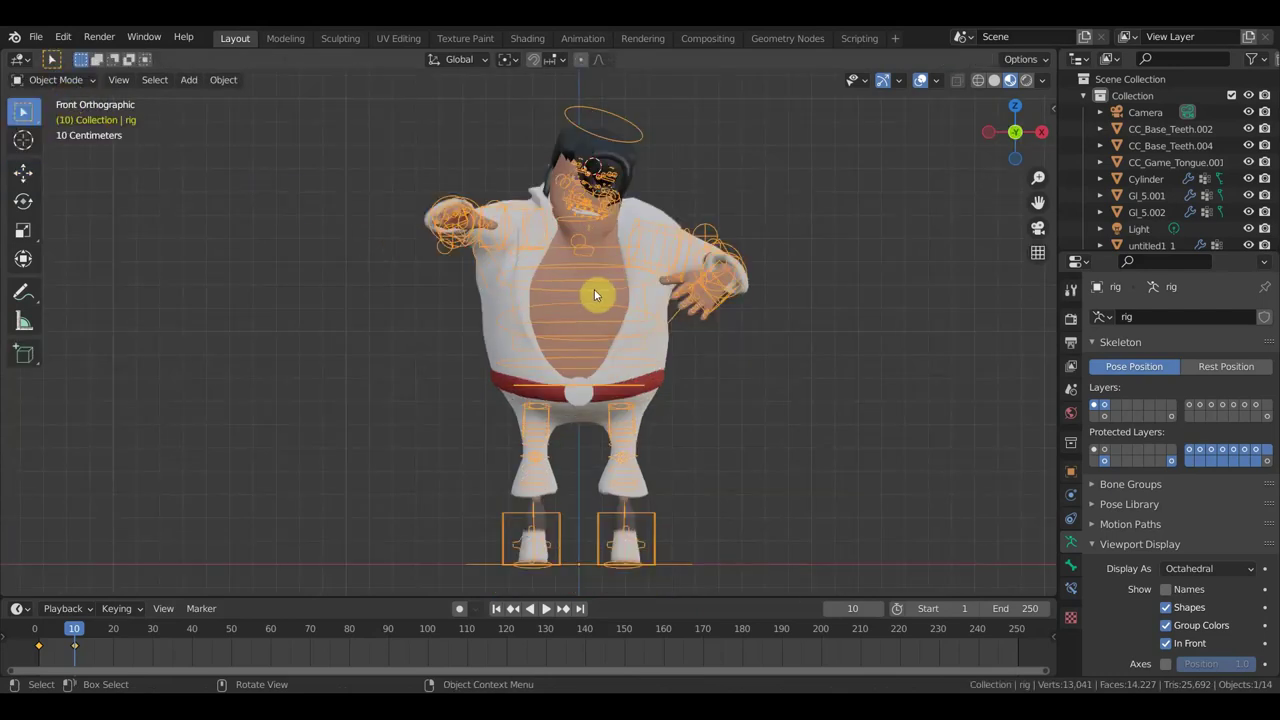
click(38, 37)
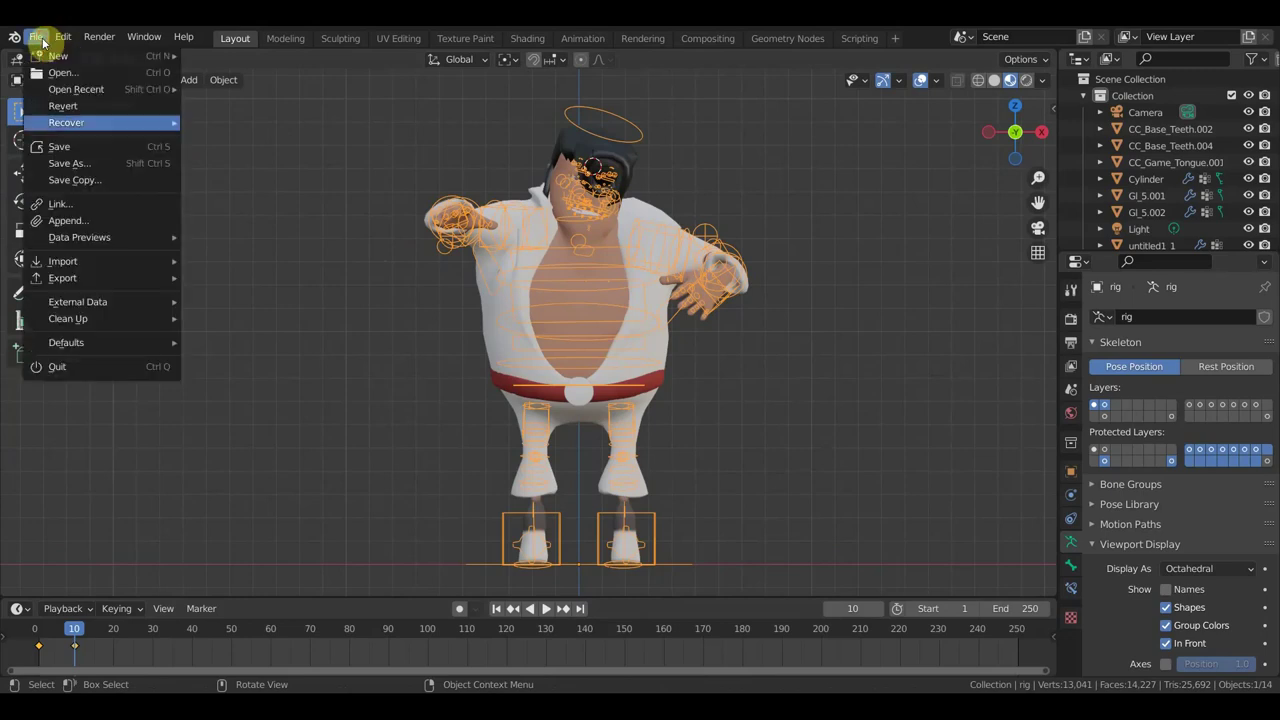
mouse_move(63, 278)
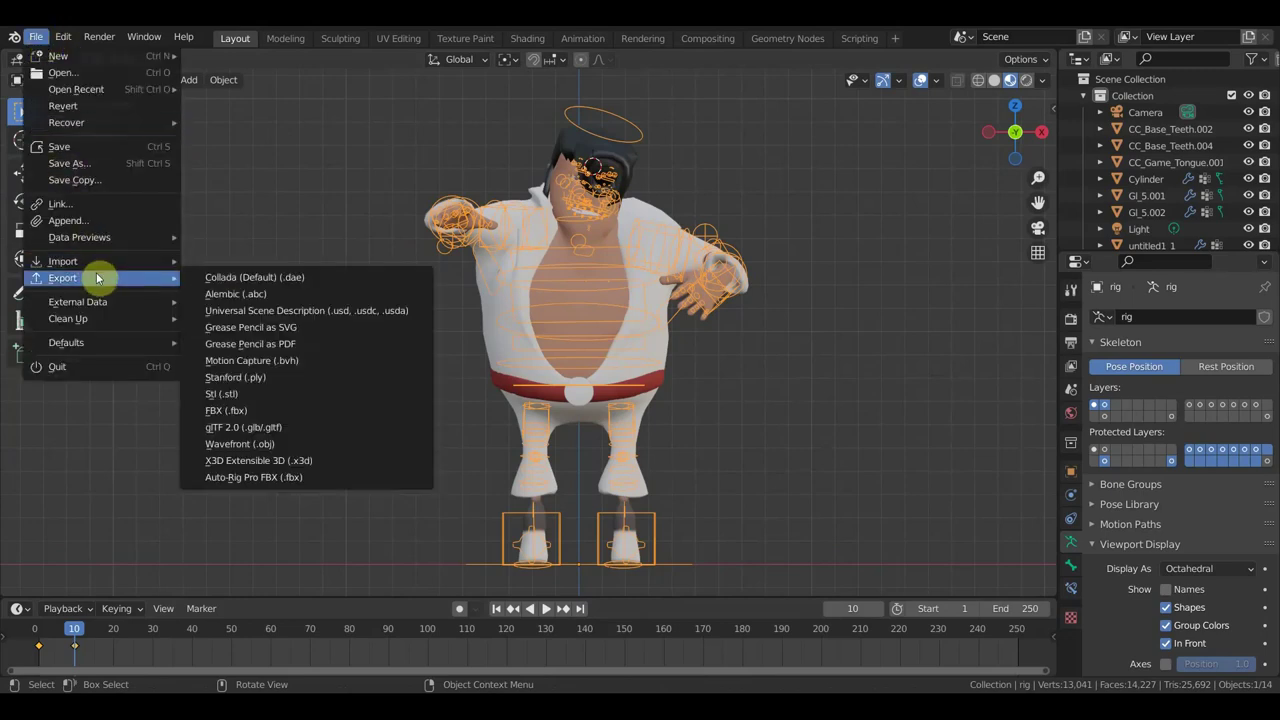
key(Escape)
Delete the Camera and the Light from the scene
click(1146, 113)
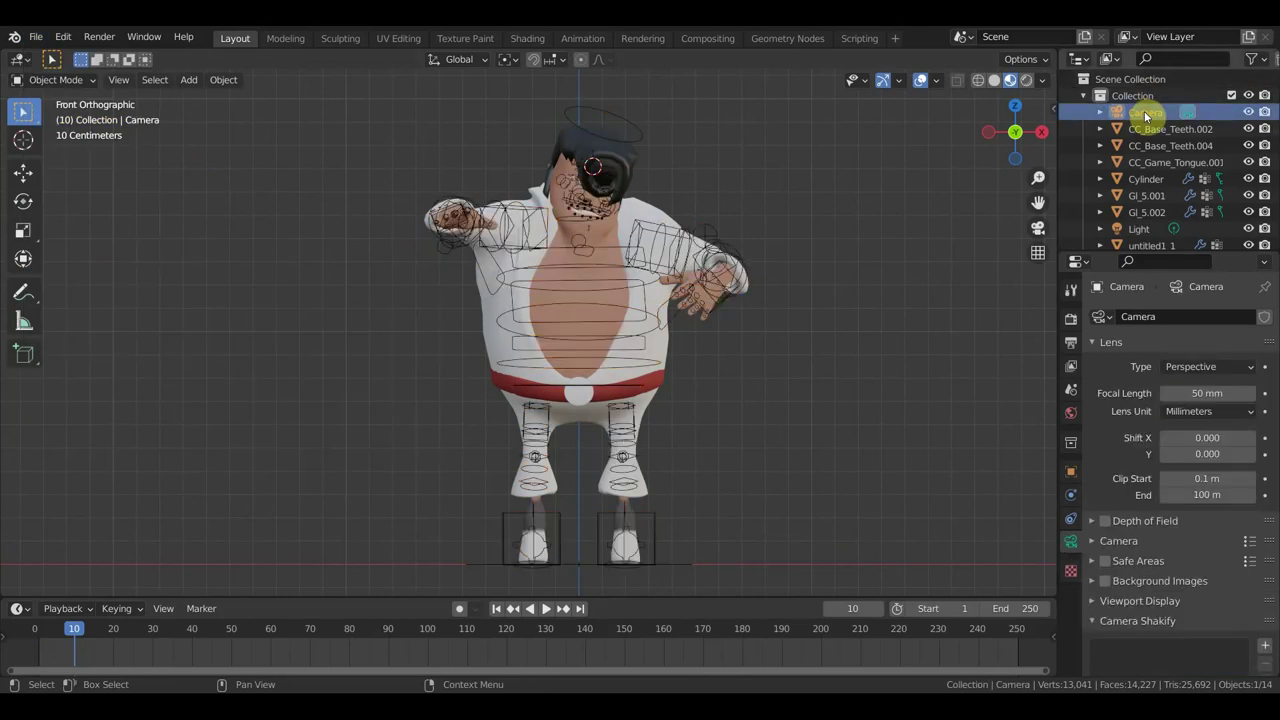
key(Delete)
click(1143, 214)
key(Delete)
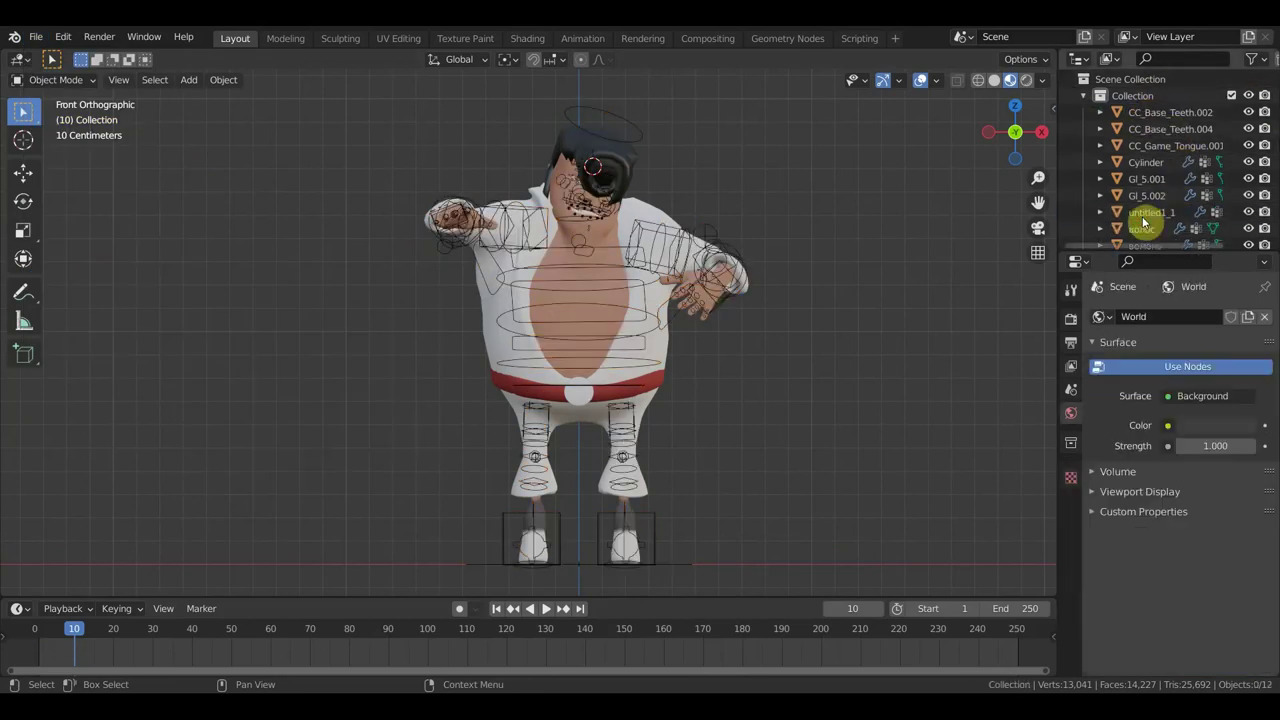
Select untitled1_1, Cylinder, CC_Game_Tongue.001, CC_Base_Teeth.004 and char_grp in the Outliner
click(1148, 213)
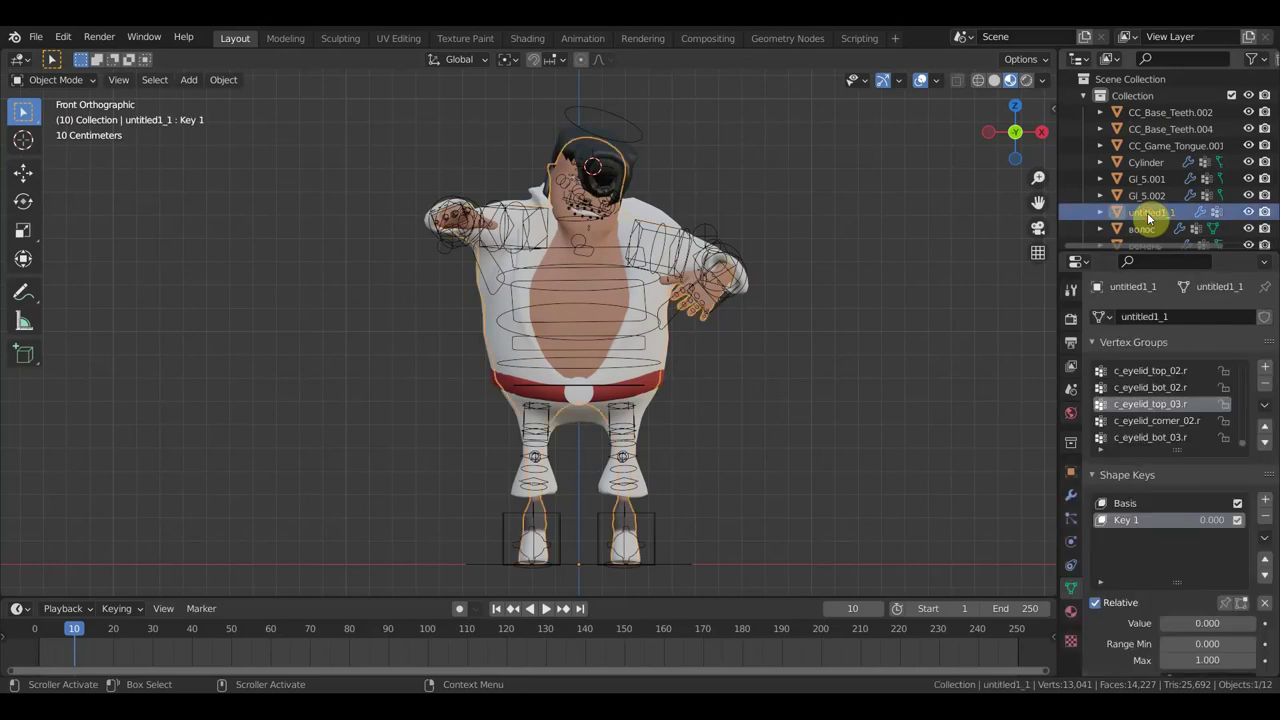
click(1150, 162)
click(1157, 145)
click(1159, 129)
scroll(850, 210, up, 1)
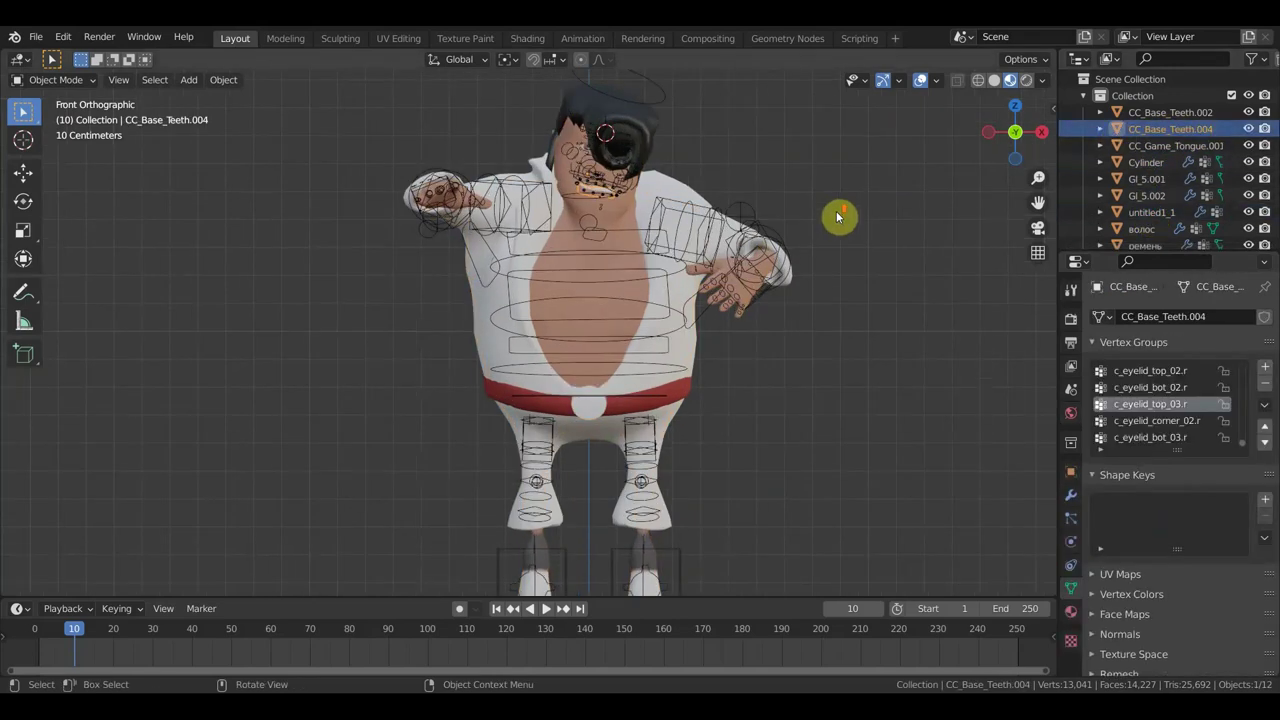
scroll(1200, 210, down, 5)
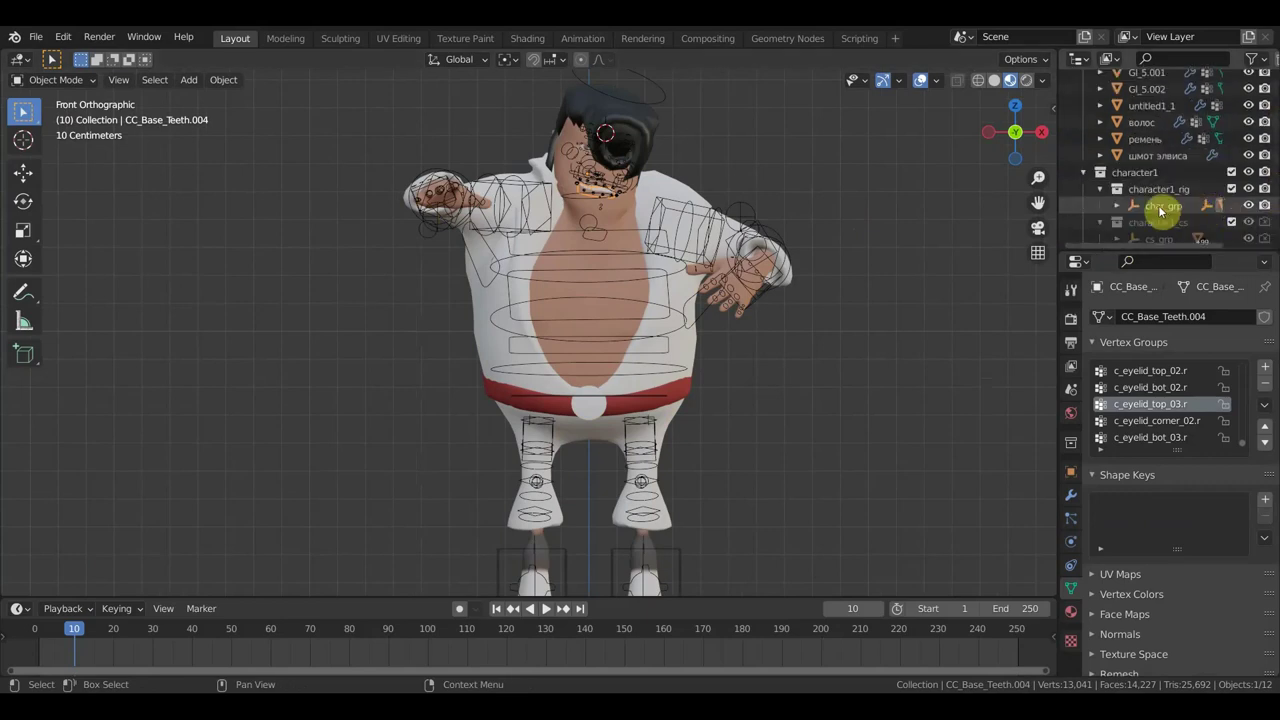
click(1160, 207)
Select GI_5.001, GI_5.002, CC_Base_Teeth.004, ремень and волос in the Outliner
scroll(1183, 222, down, 5)
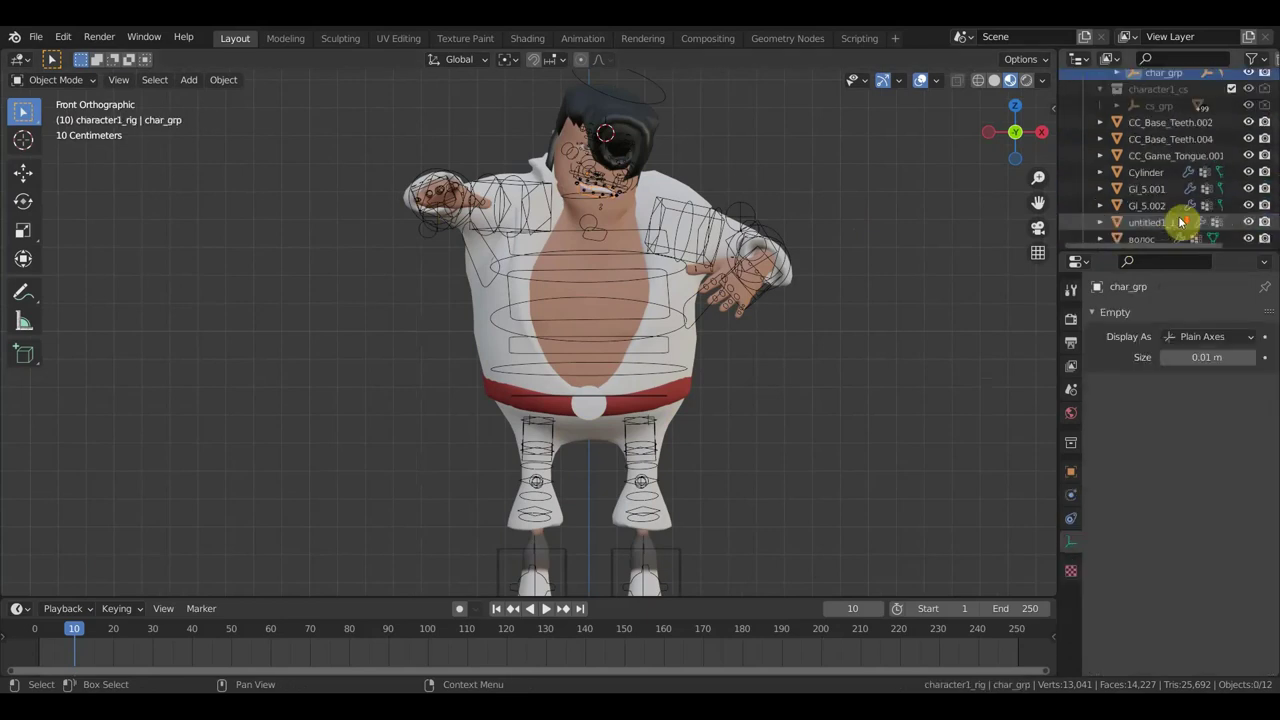
click(1145, 190)
click(1146, 206)
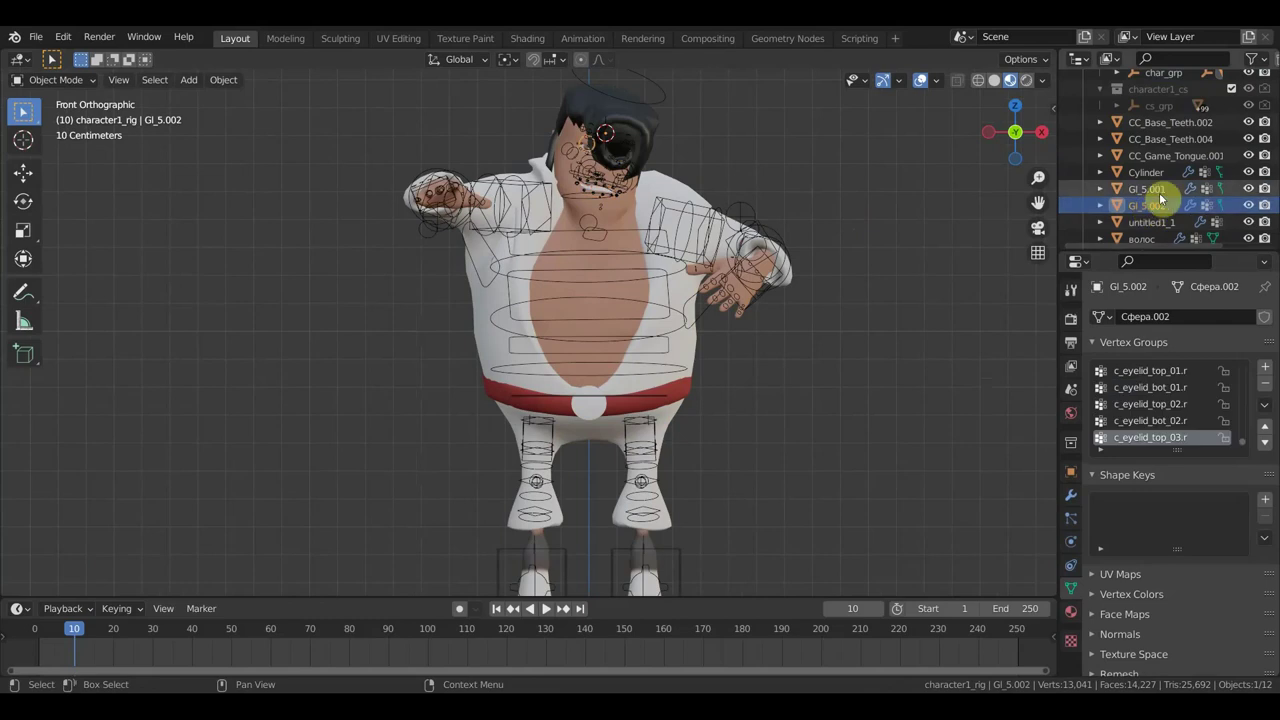
click(1165, 139)
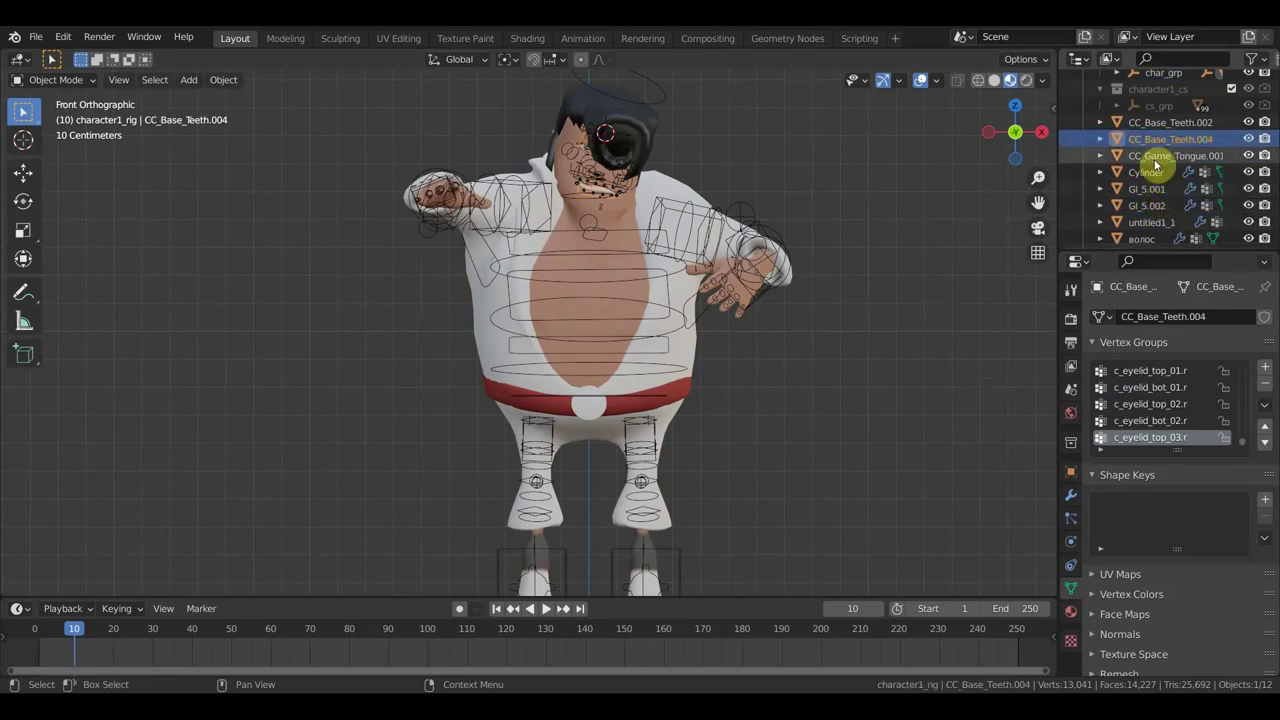
scroll(1163, 193, down, 2)
click(1155, 218)
click(1150, 201)
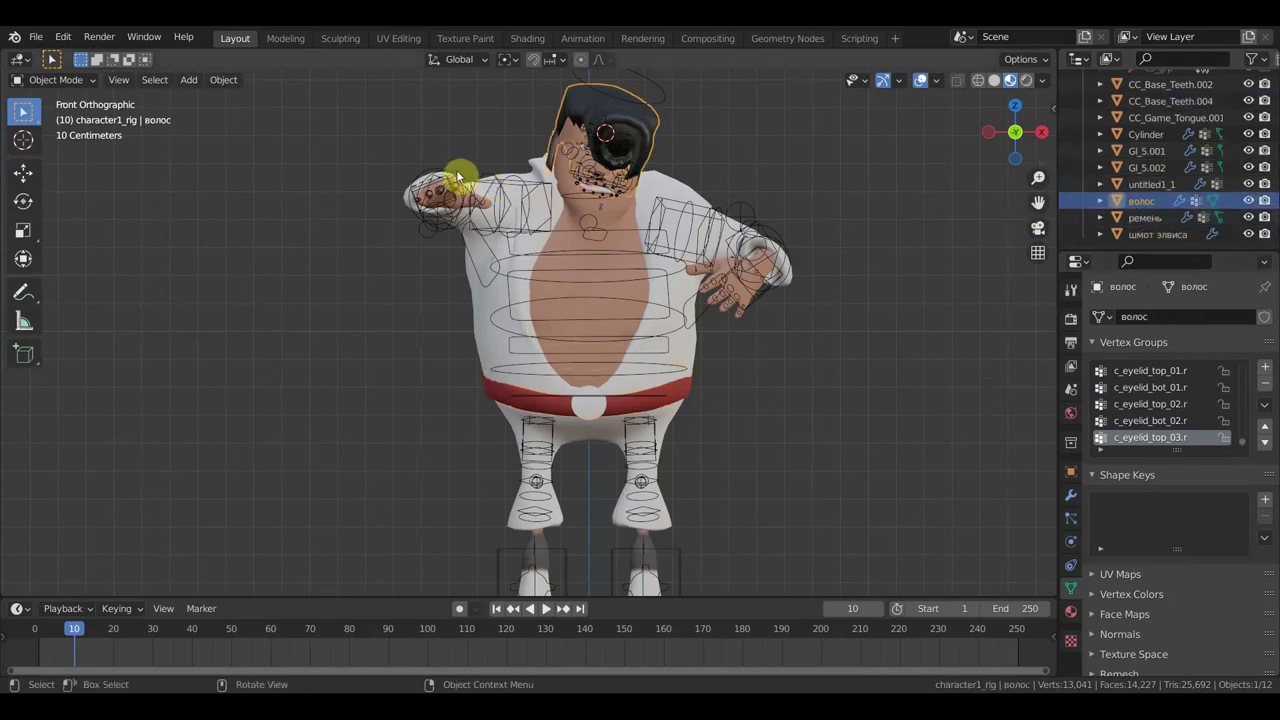
click(58, 80)
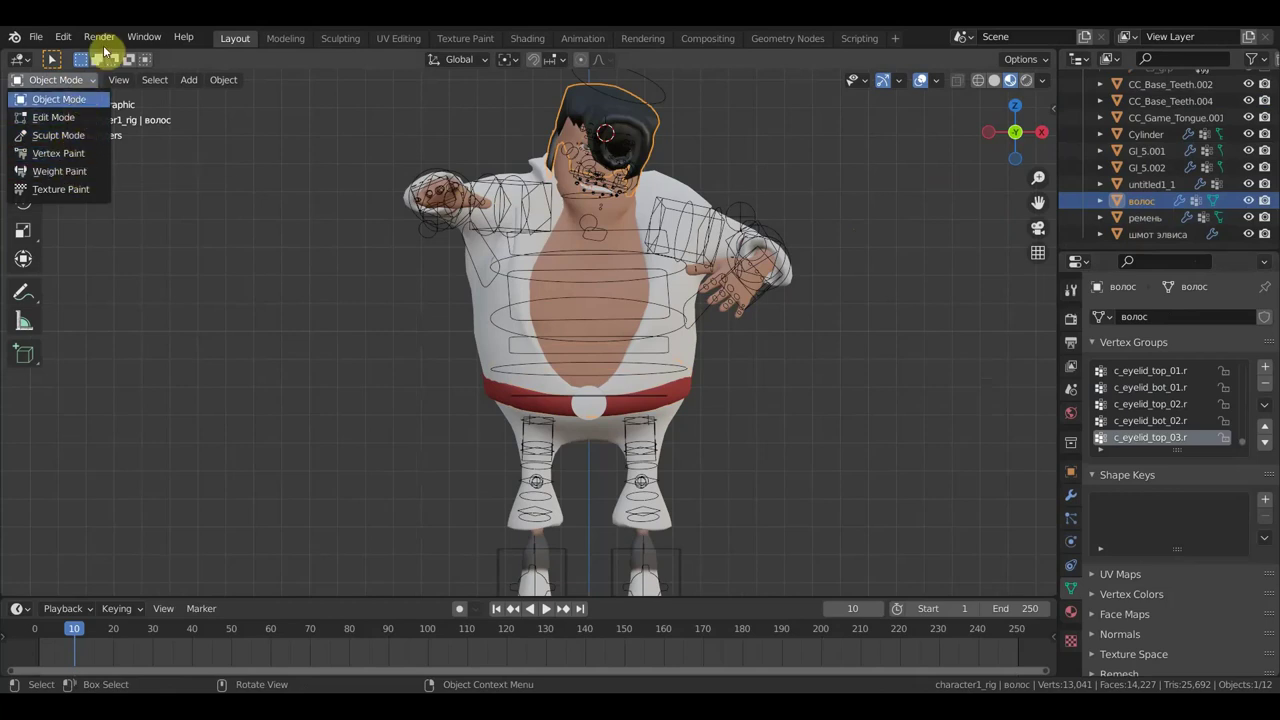
click(45, 38)
mouse_move(64, 278)
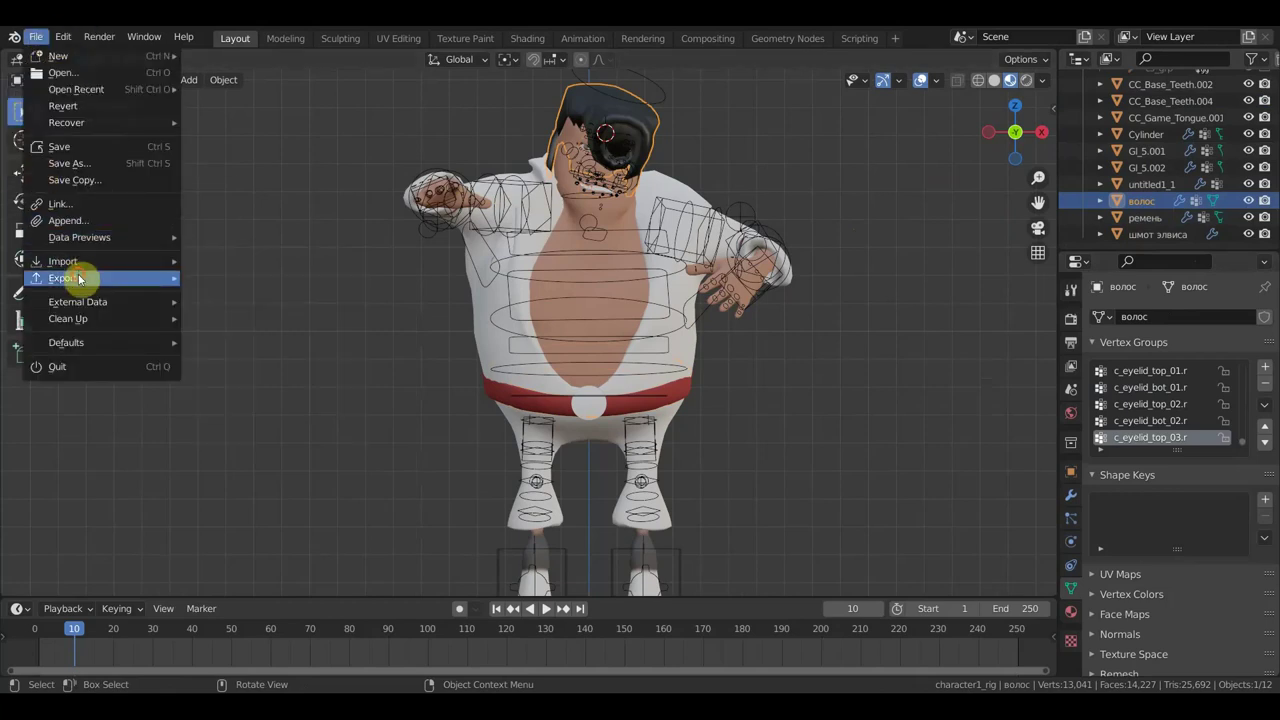
Export the scene to the Desktop as the FBX file элвис.передел.fdnjhbuhghj.fbx
click(270, 410)
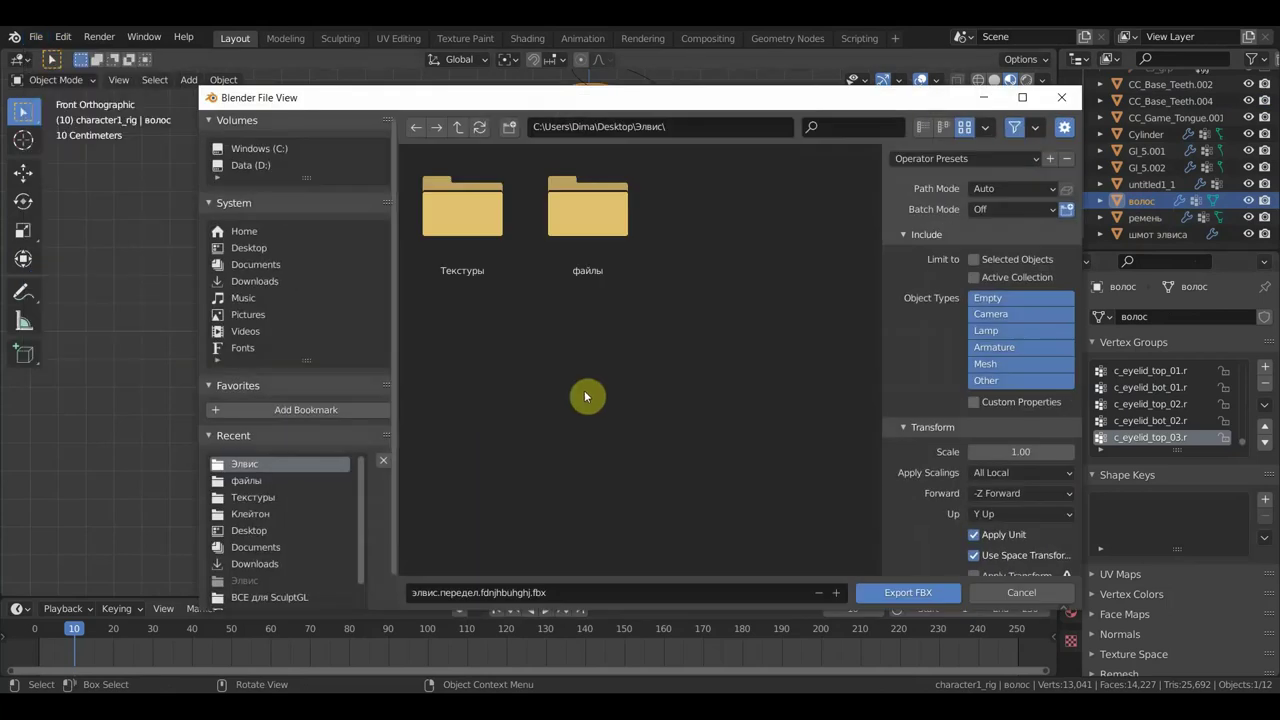
click(249, 248)
click(908, 592)
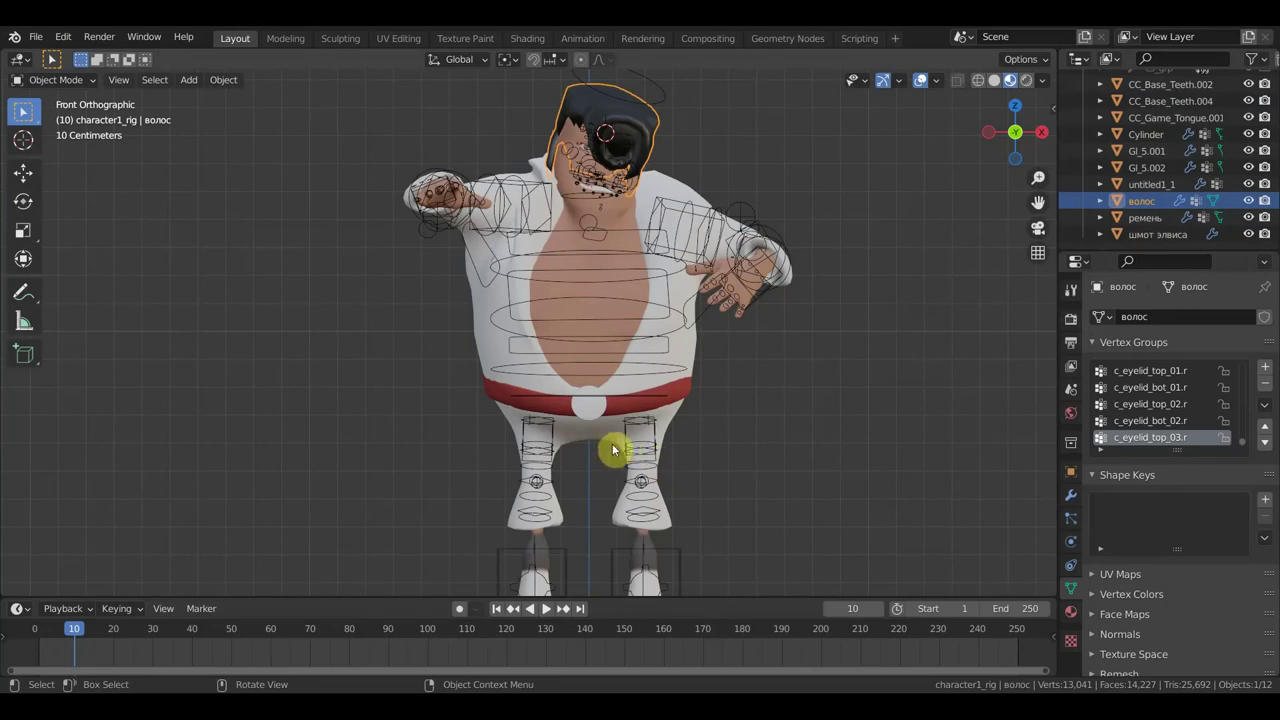
scroll(663, 430, down, 3)
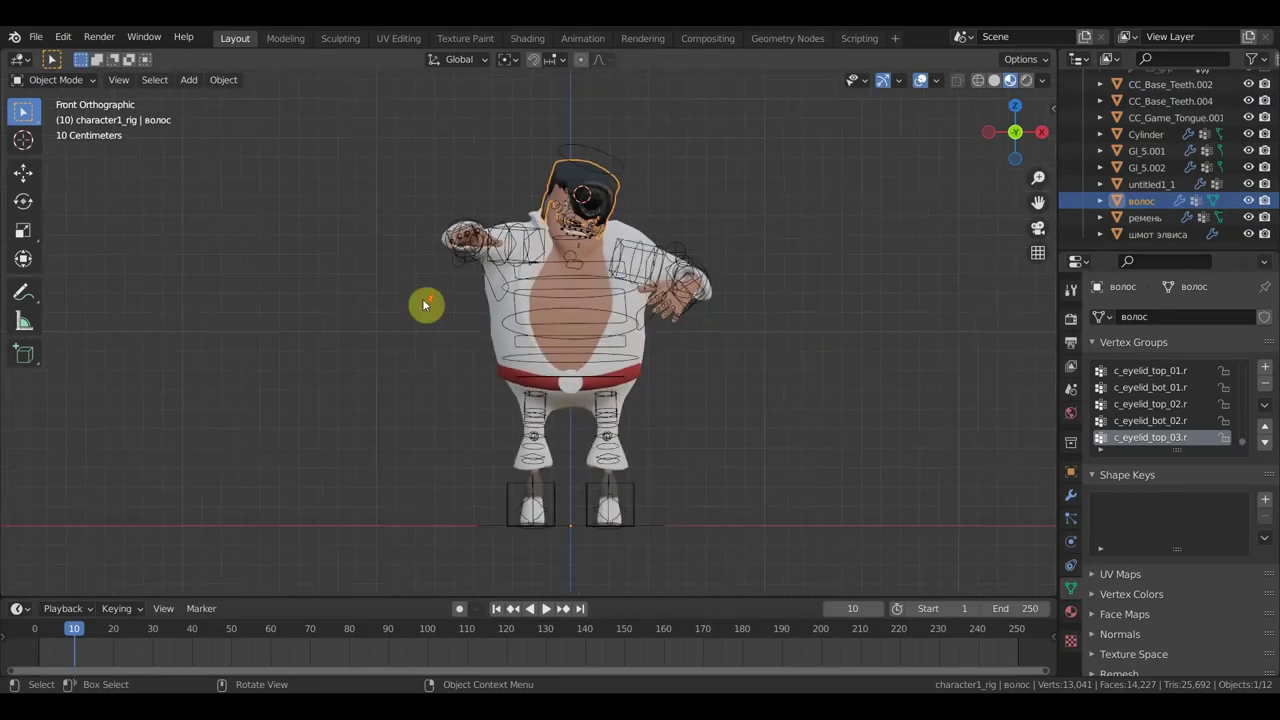
click(36, 37)
mouse_move(62, 261)
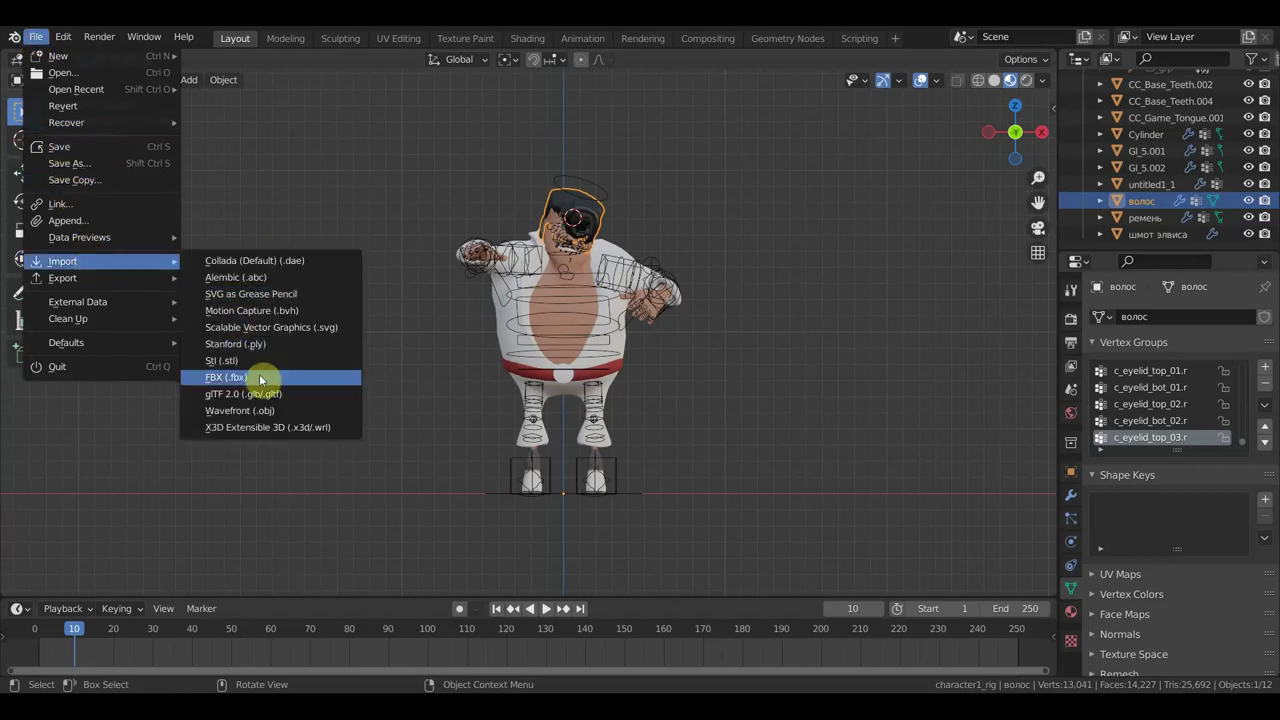
Import элвис.передел.fdnjhbuhghj.fbx from the Desktop into the scene
click(260, 379)
click(258, 250)
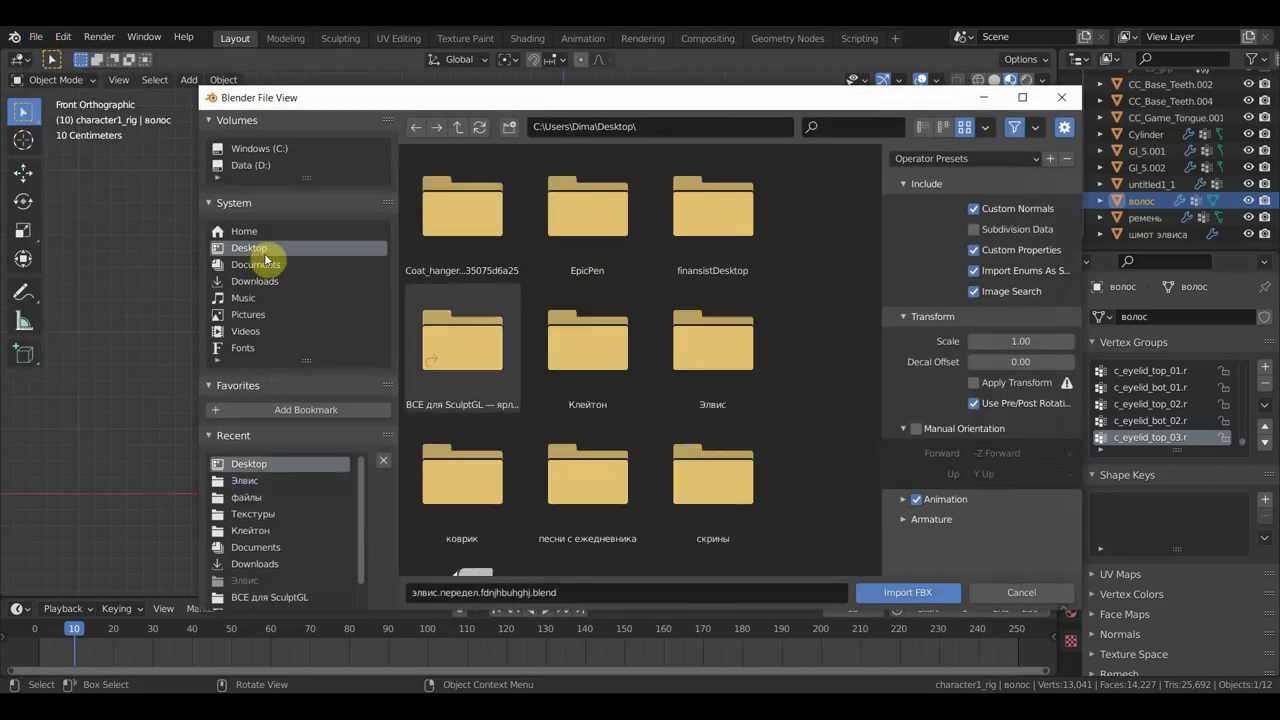
scroll(687, 485, down, 3)
click(465, 520)
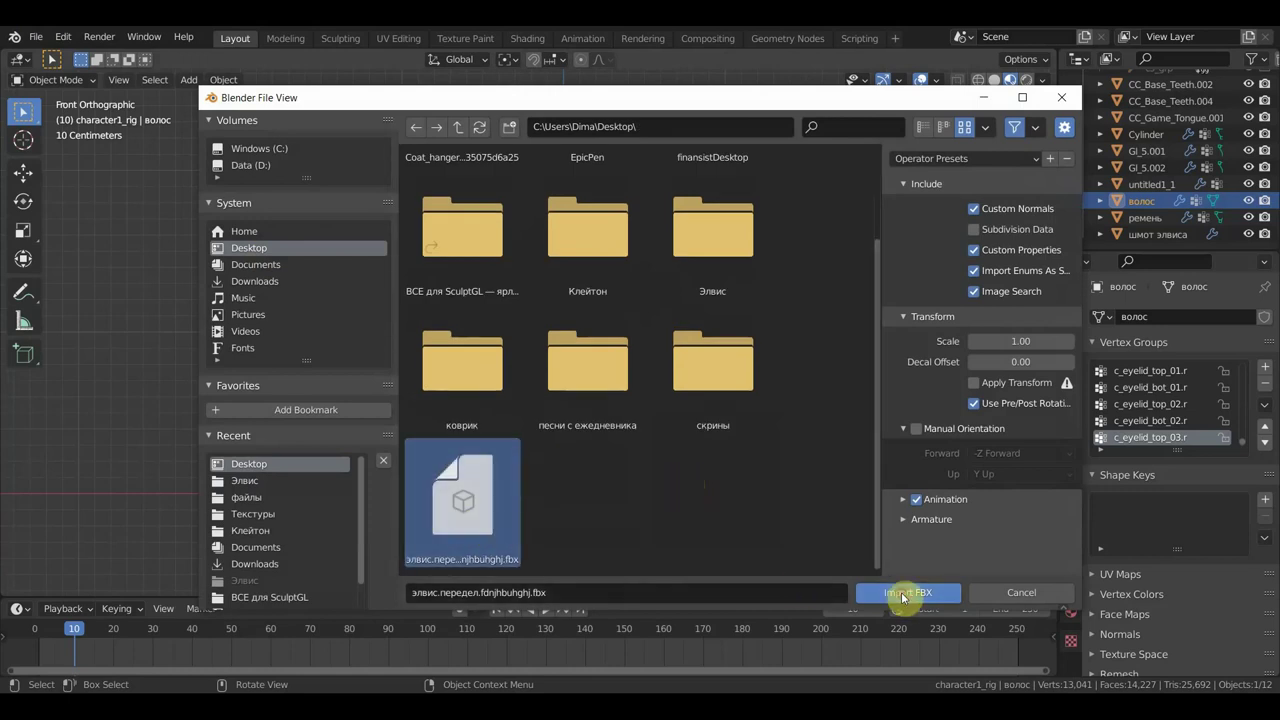
click(903, 593)
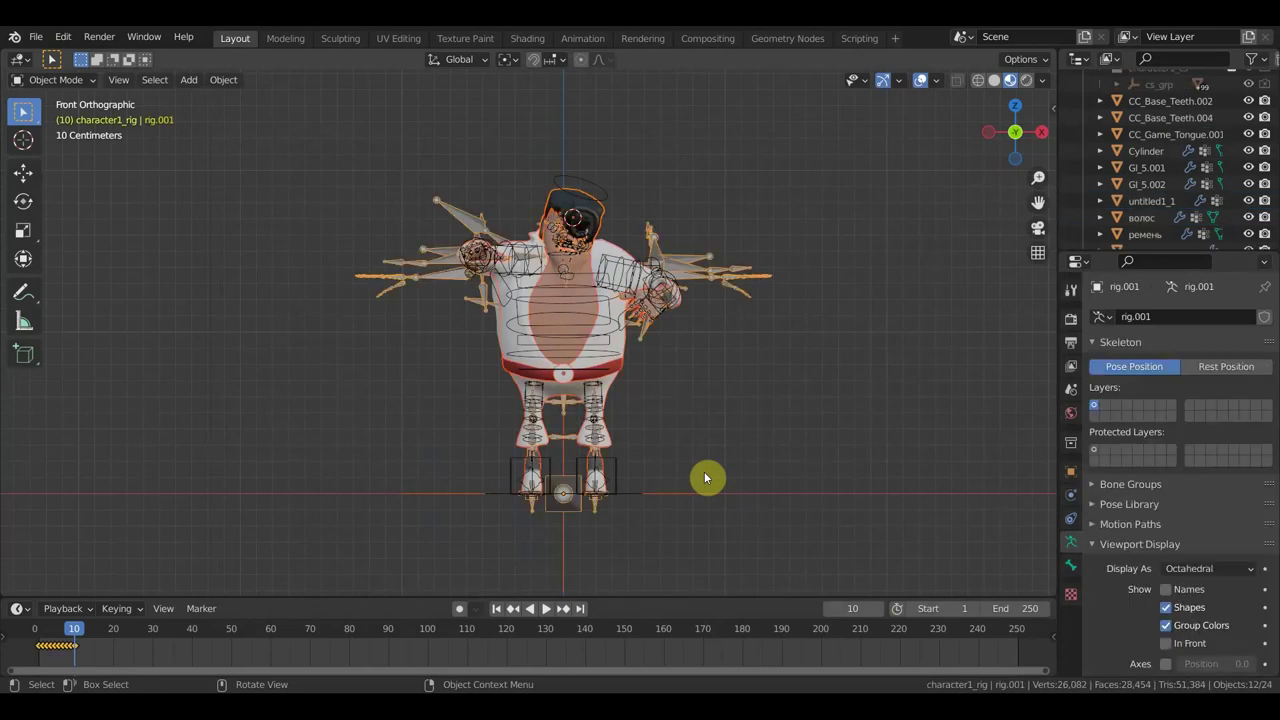
Move rig.001 about -1.992 m along X beside the imported copy
click(22, 173)
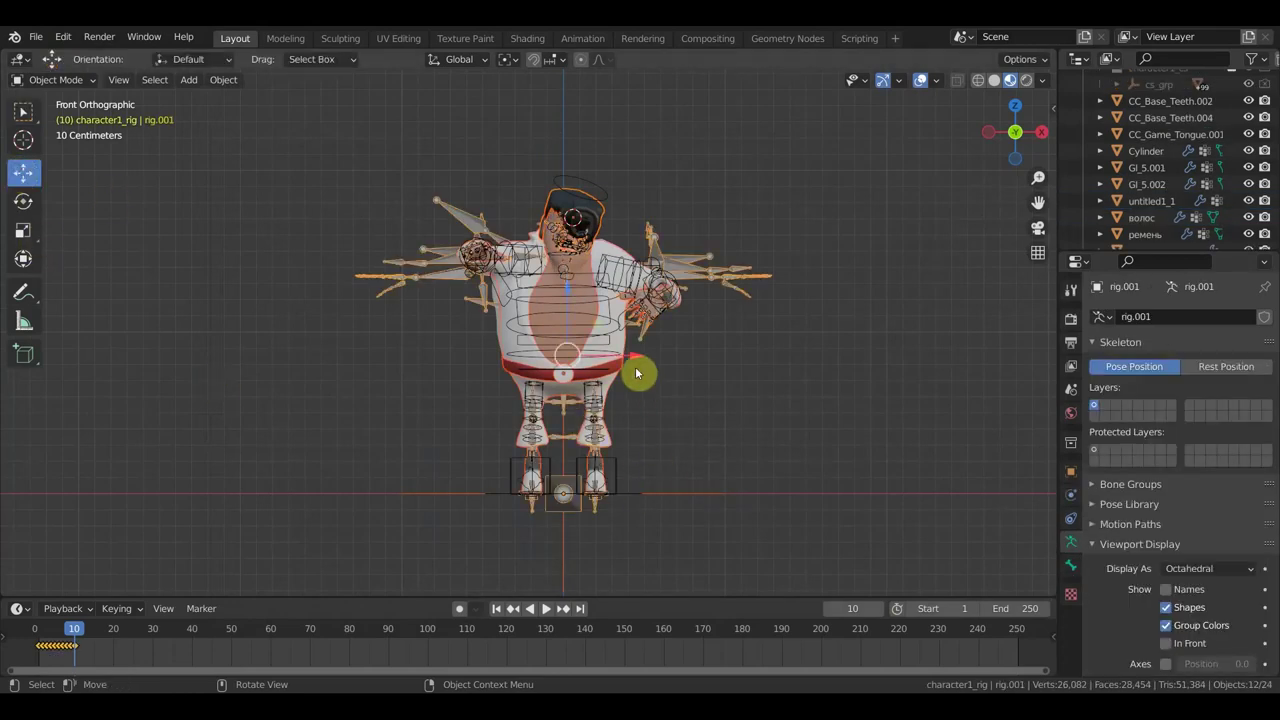
drag(635, 366, 311, 356)
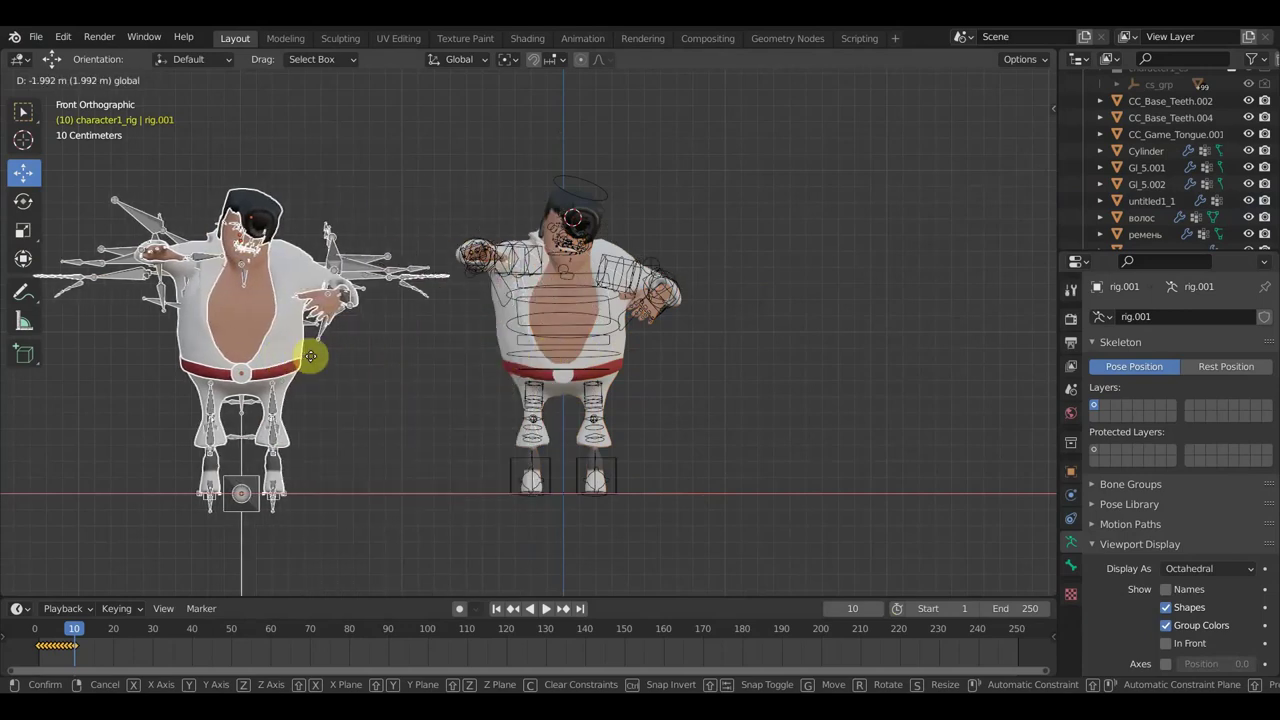
click(311, 356)
scroll(396, 362, down, 1)
Play the animation and scrub the timeline back toward the beginning
mouse_move(396, 362)
middle_down()
mouse_move(630, 488)
mouse_move(582, 377)
middle_up()
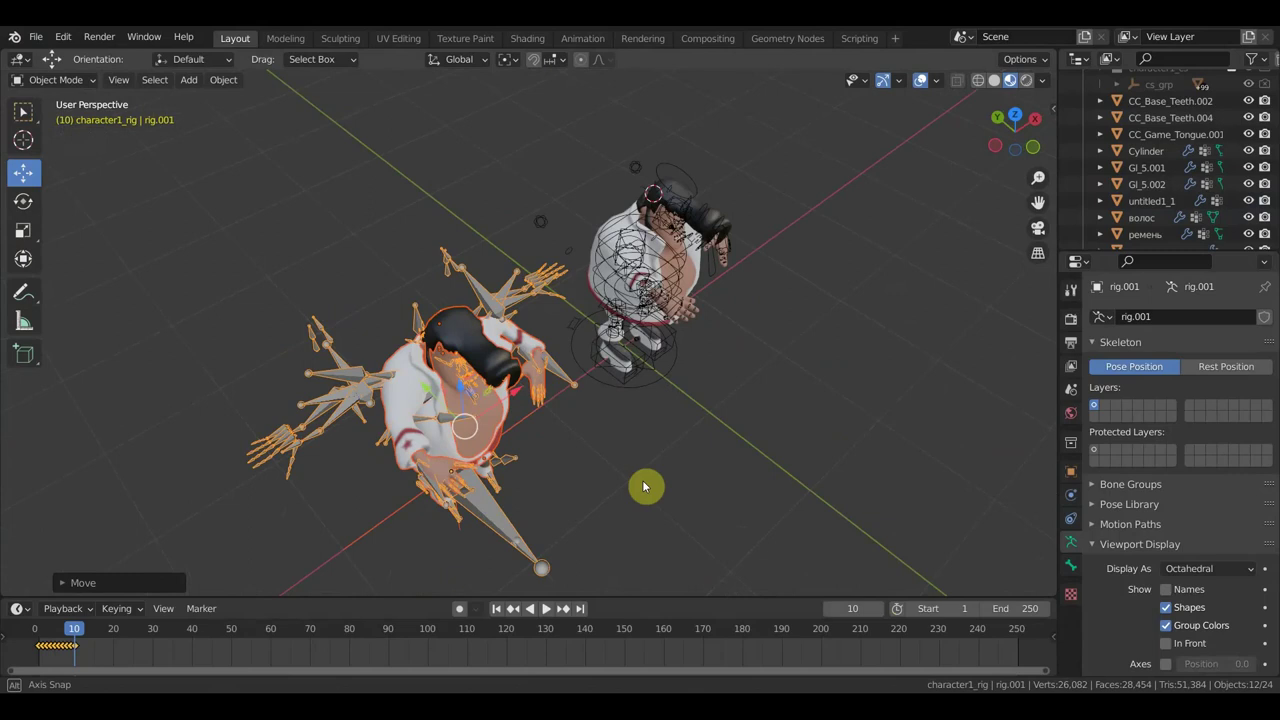
key(space)
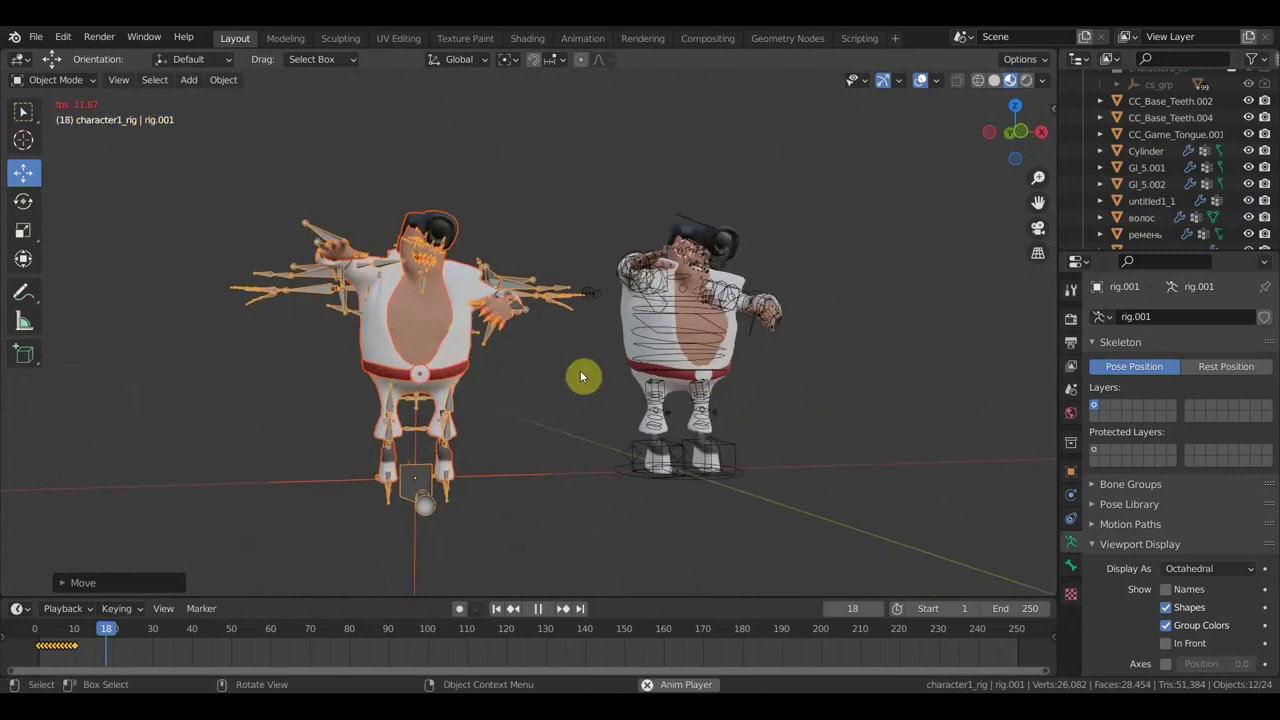
mouse_move(157, 628)
mouse_down()
mouse_move(23, 628)
mouse_move(70, 627)
mouse_up()
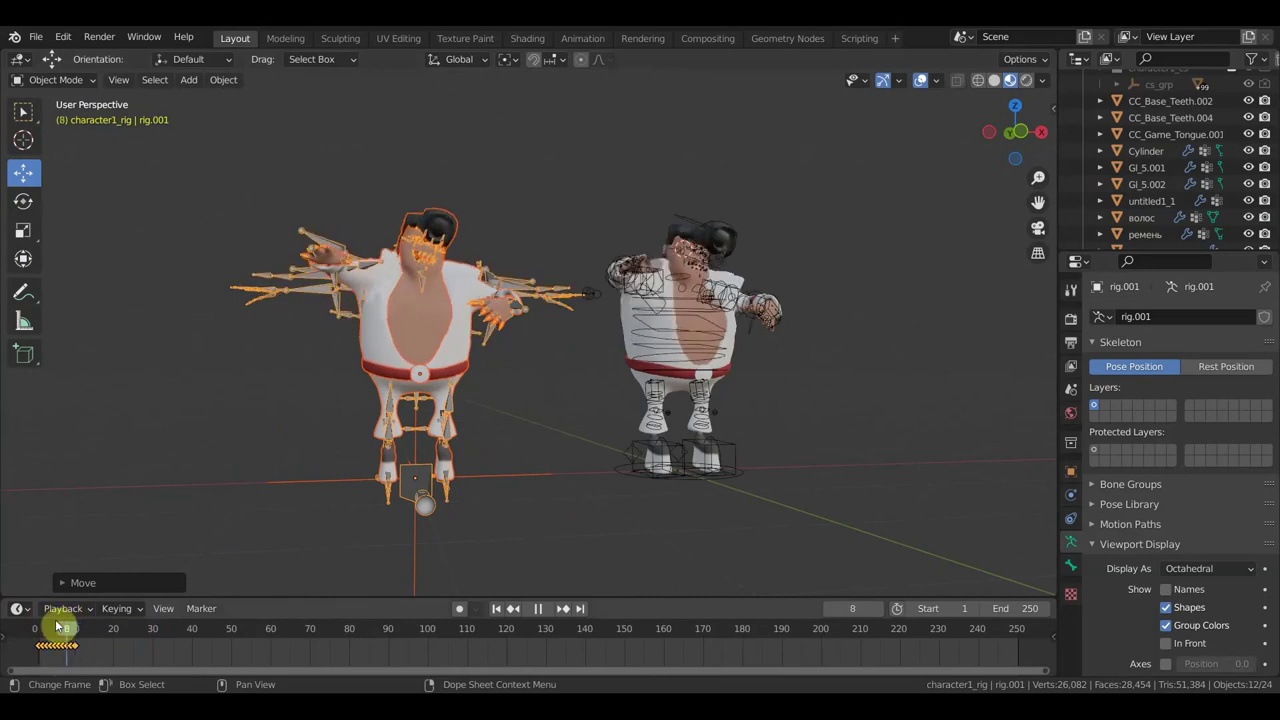
Stop playback at frame 6, delete the left armature, then undo the deletion
key(space)
mouse_move(280, 437)
middle_down()
mouse_move(340, 470)
mouse_move(402, 451)
middle_up()
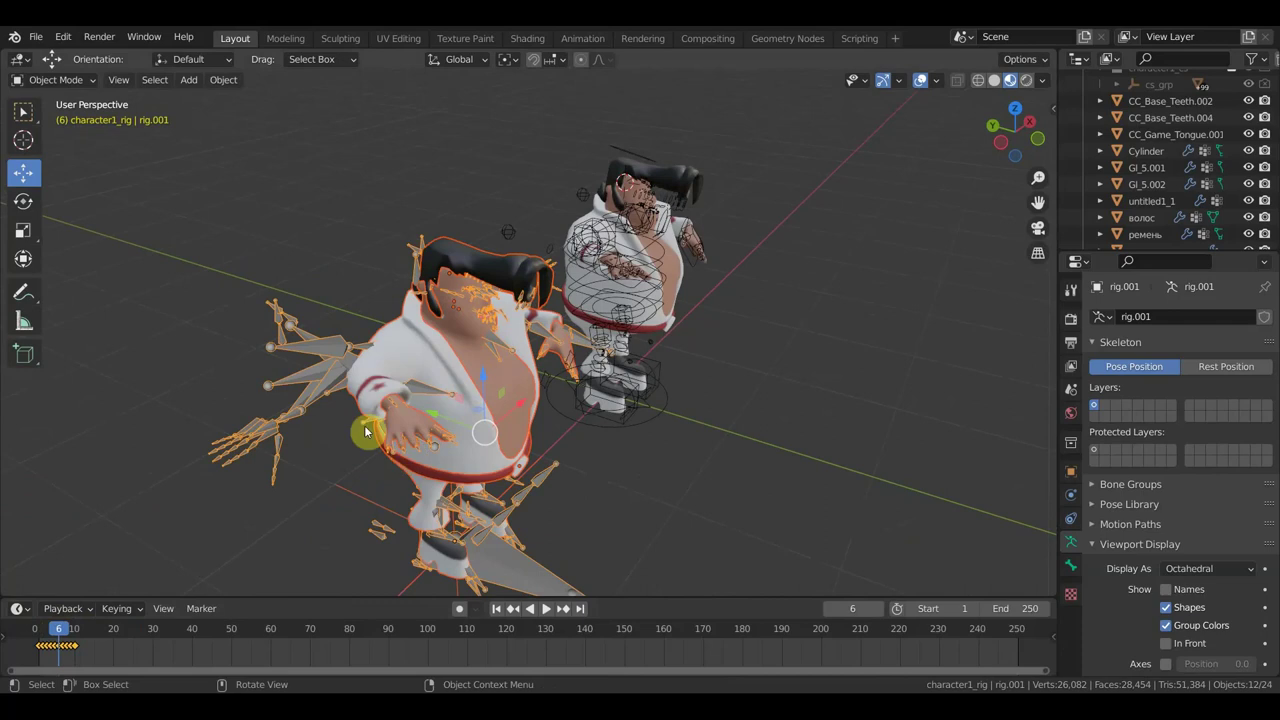
click(312, 402)
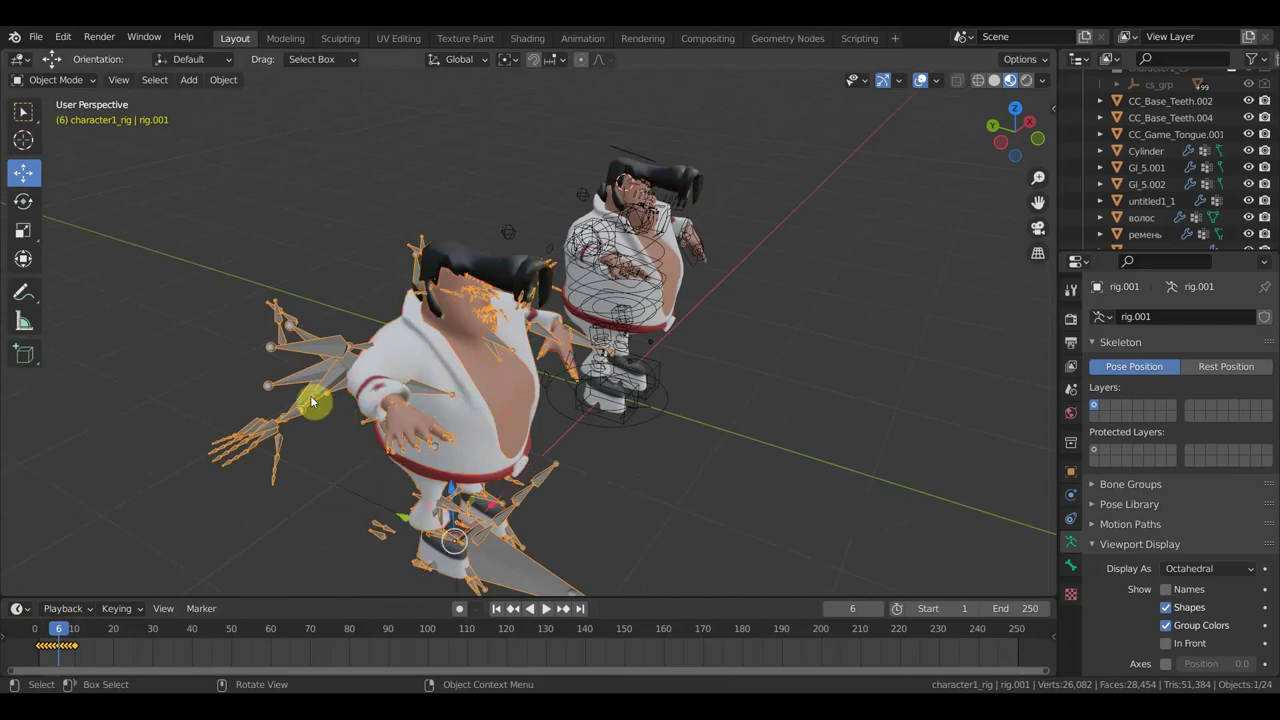
key(Delete)
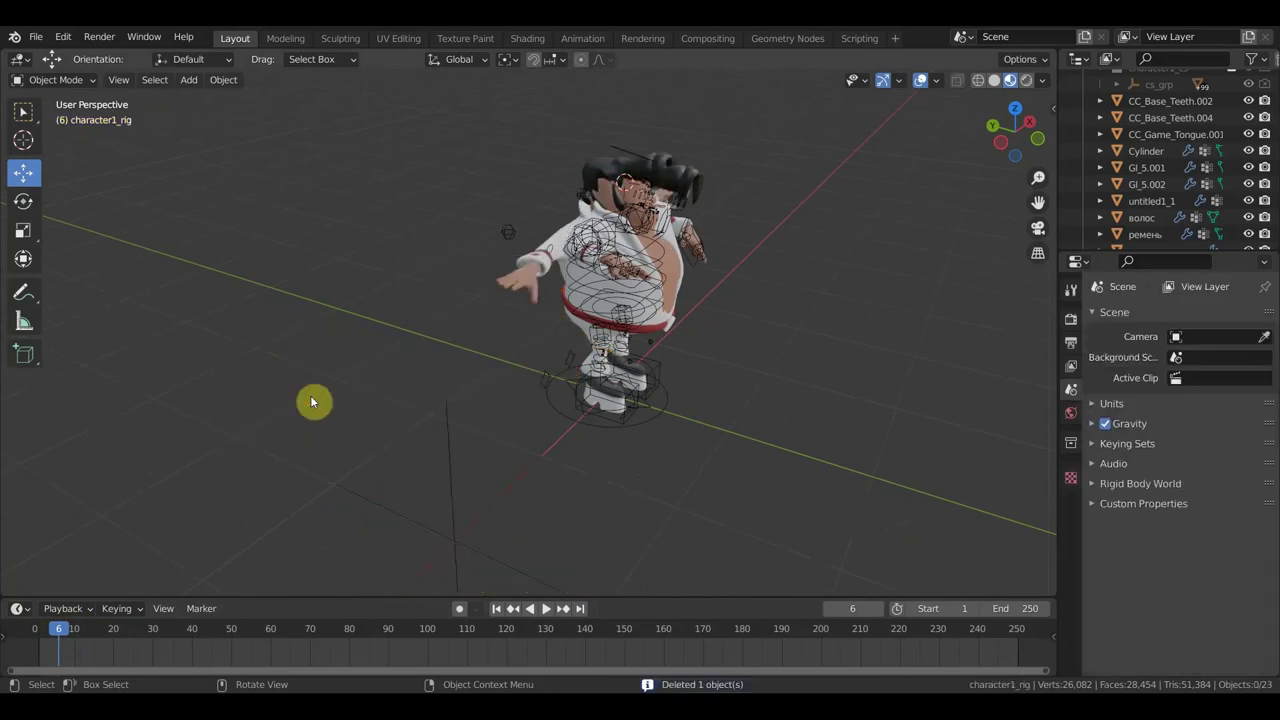
key(ctrl+z)
Select the right character's control rig after viewing both characters from several angles
mouse_move(312, 402)
middle_down()
mouse_move(487, 398)
mouse_move(508, 428)
mouse_move(422, 449)
middle_up()
middle_drag(529, 517, 479, 480)
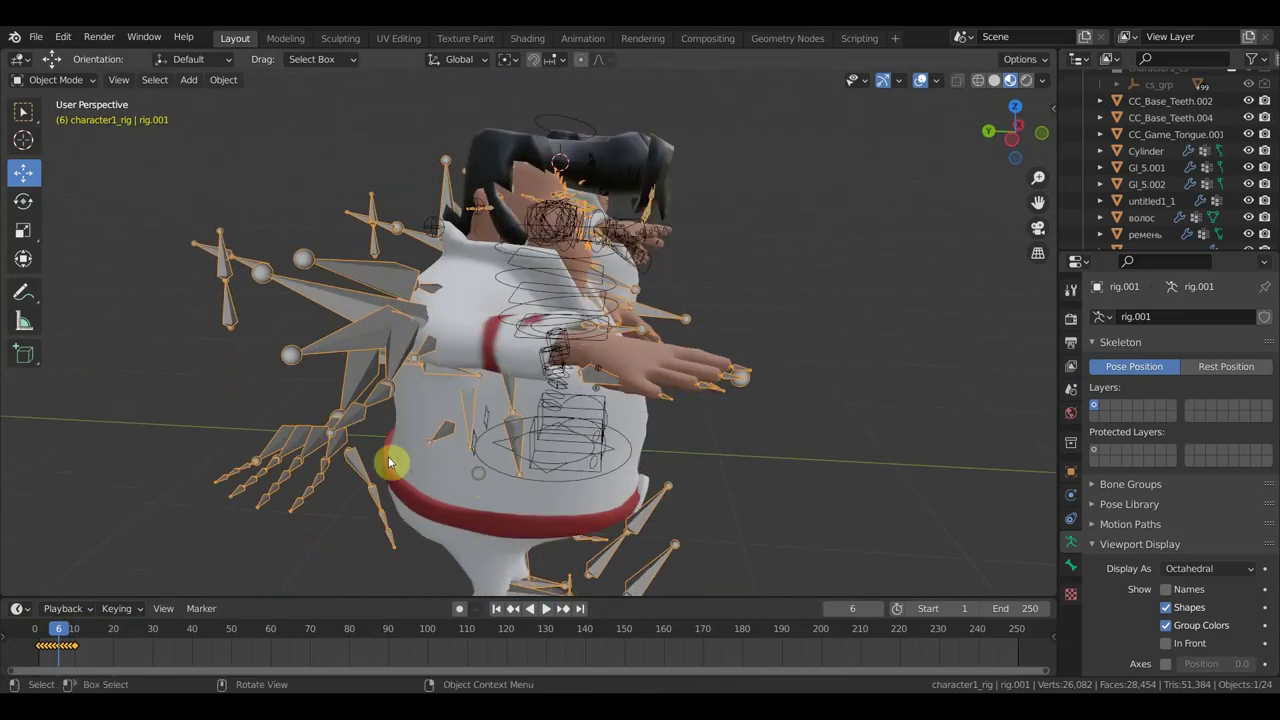
mouse_move(660, 371)
middle_down()
mouse_move(520, 430)
mouse_move(480, 420)
middle_up()
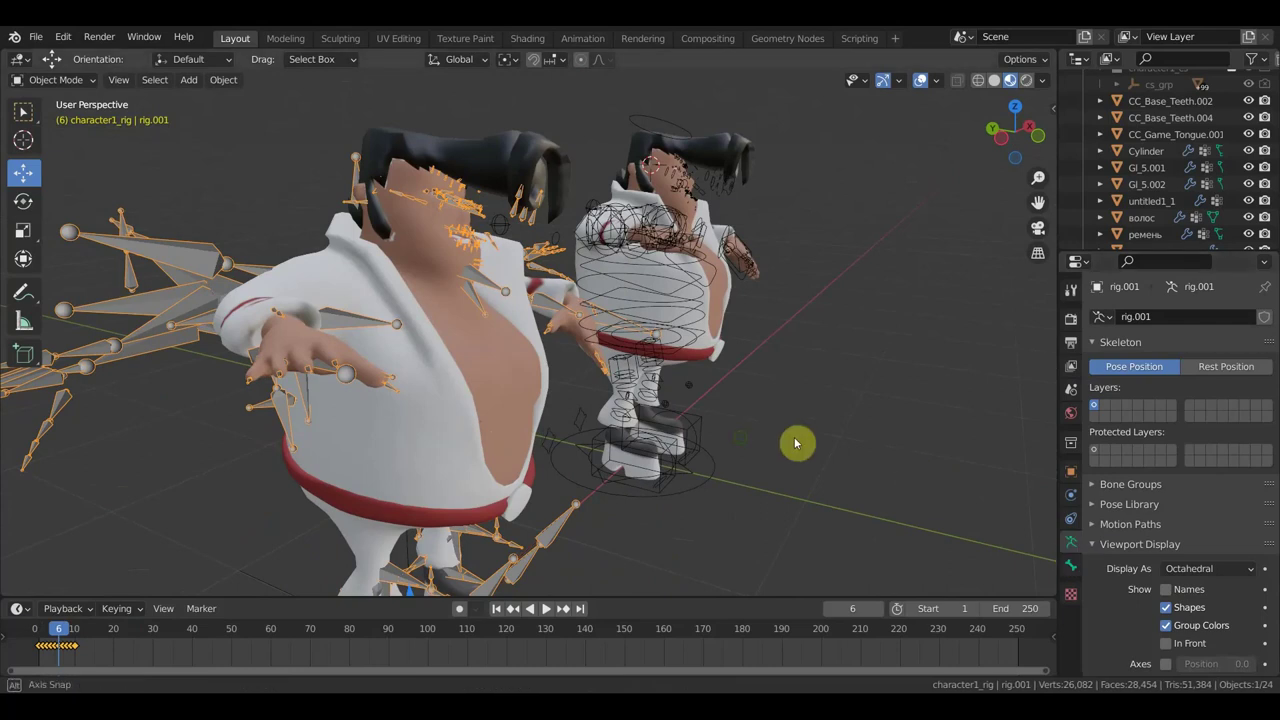
middle_drag(797, 443, 672, 405)
click(755, 330)
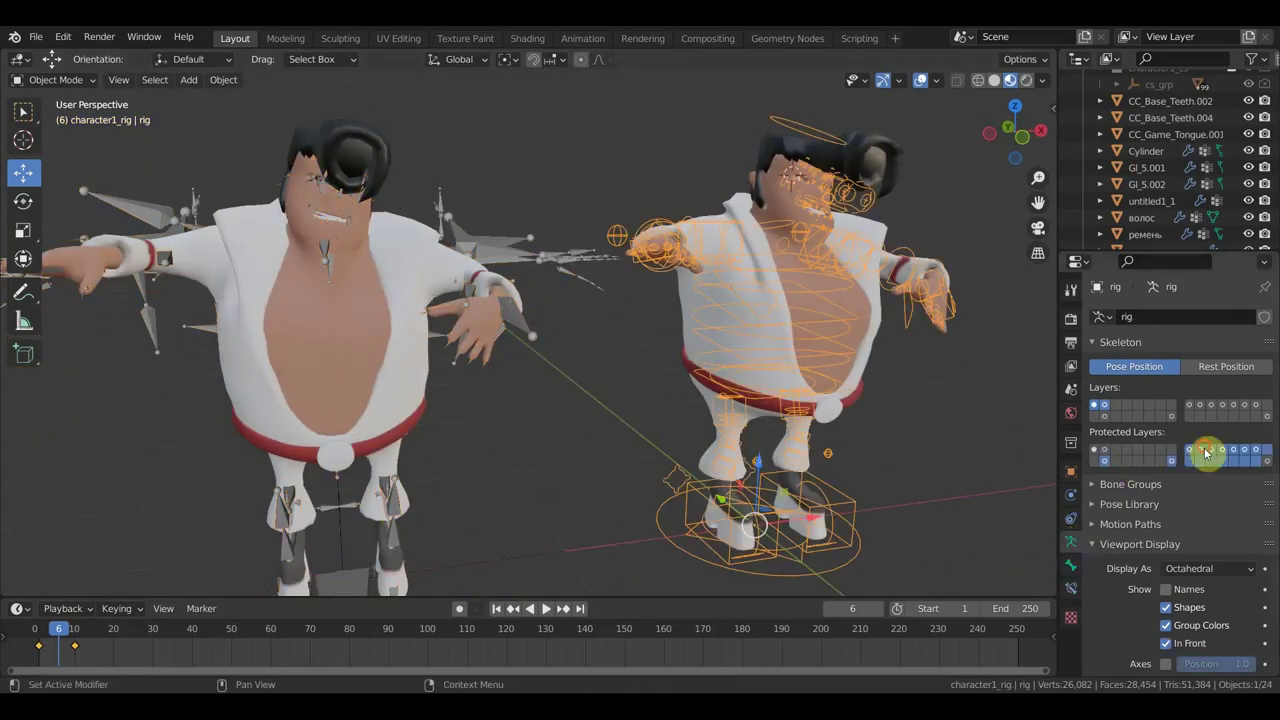
Protect the second group of bone layers and zoom closer on both characters
drag(1203, 451, 1104, 455)
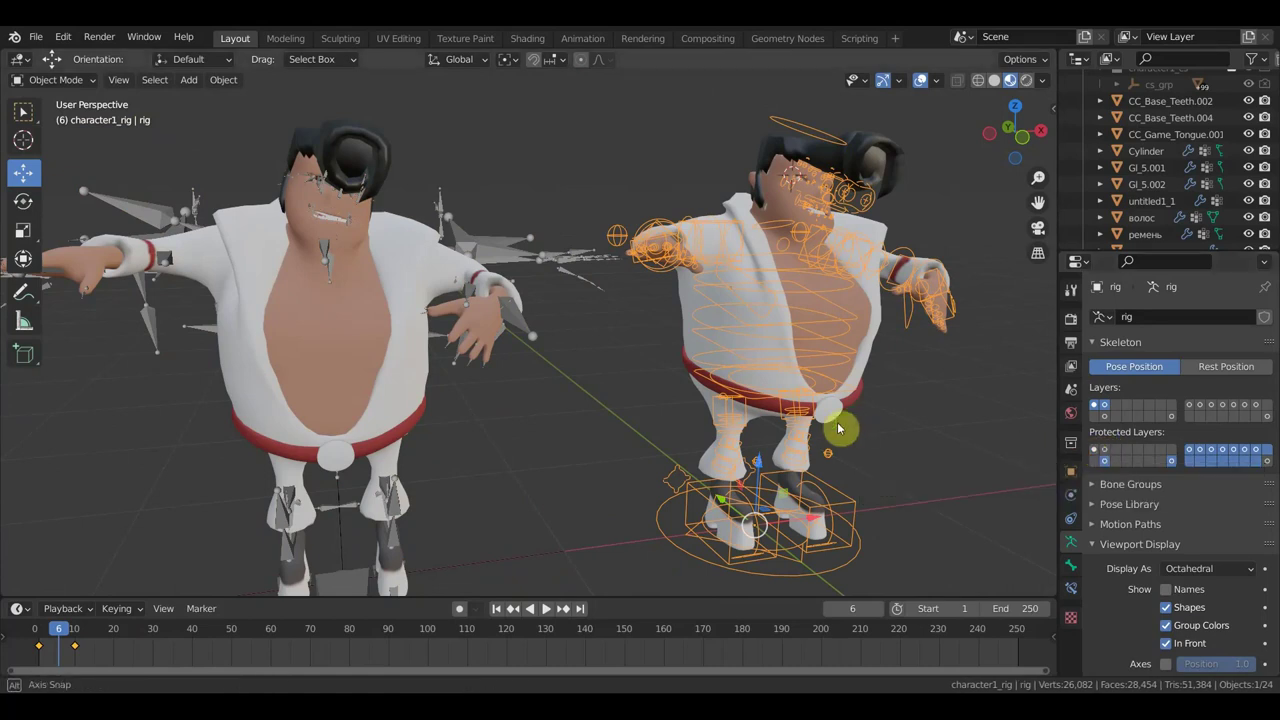
middle_drag(843, 428, 766, 428)
Put the right rig in Pose Mode and show only its deform bone layer
click(65, 79)
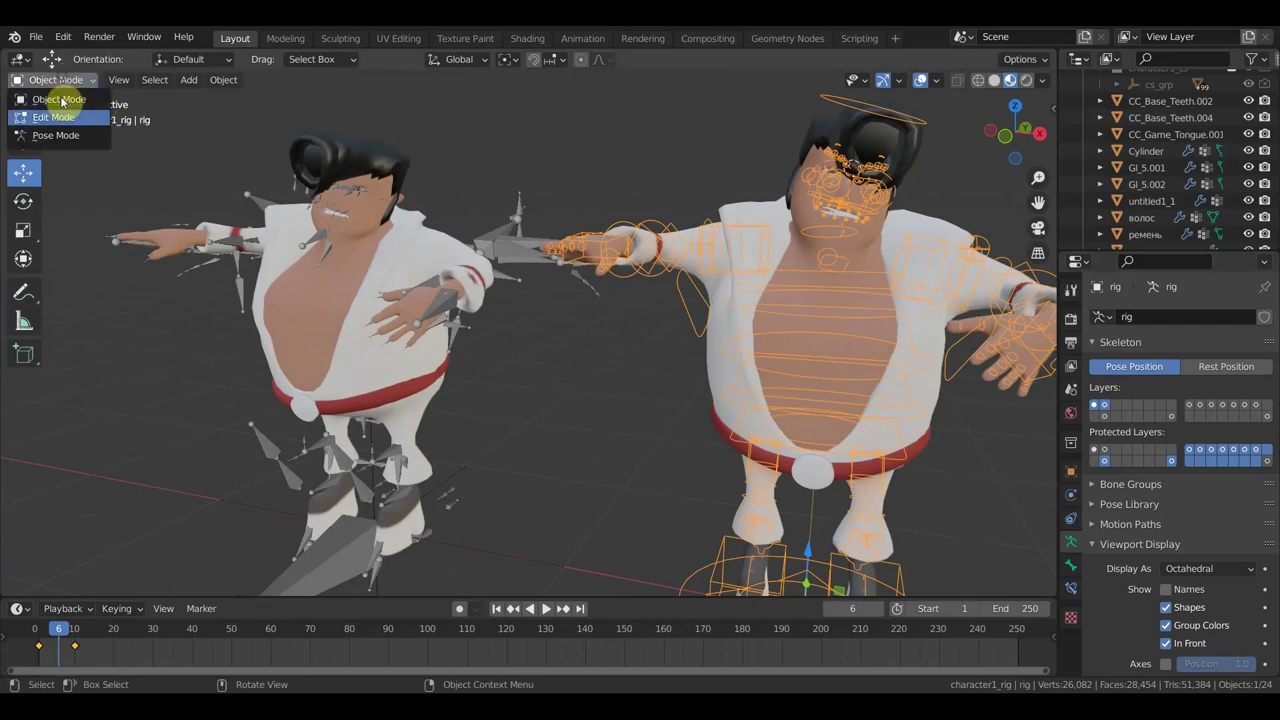
click(55, 132)
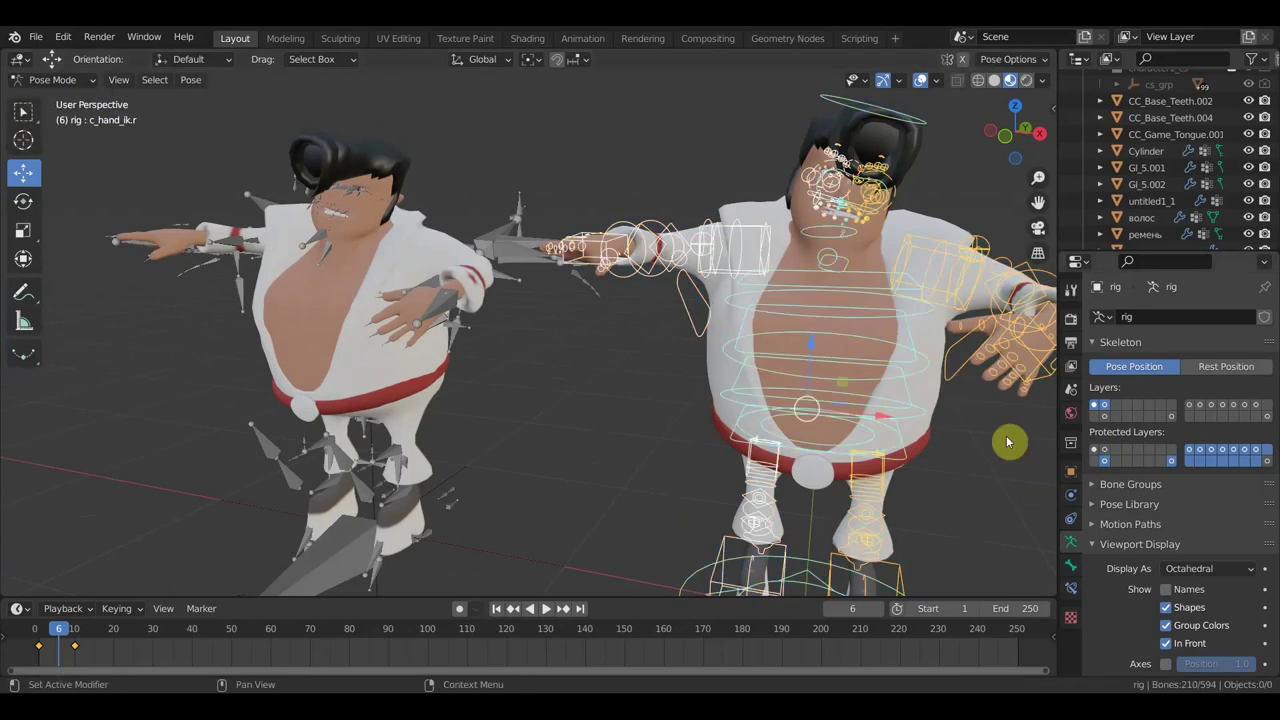
click(1107, 408)
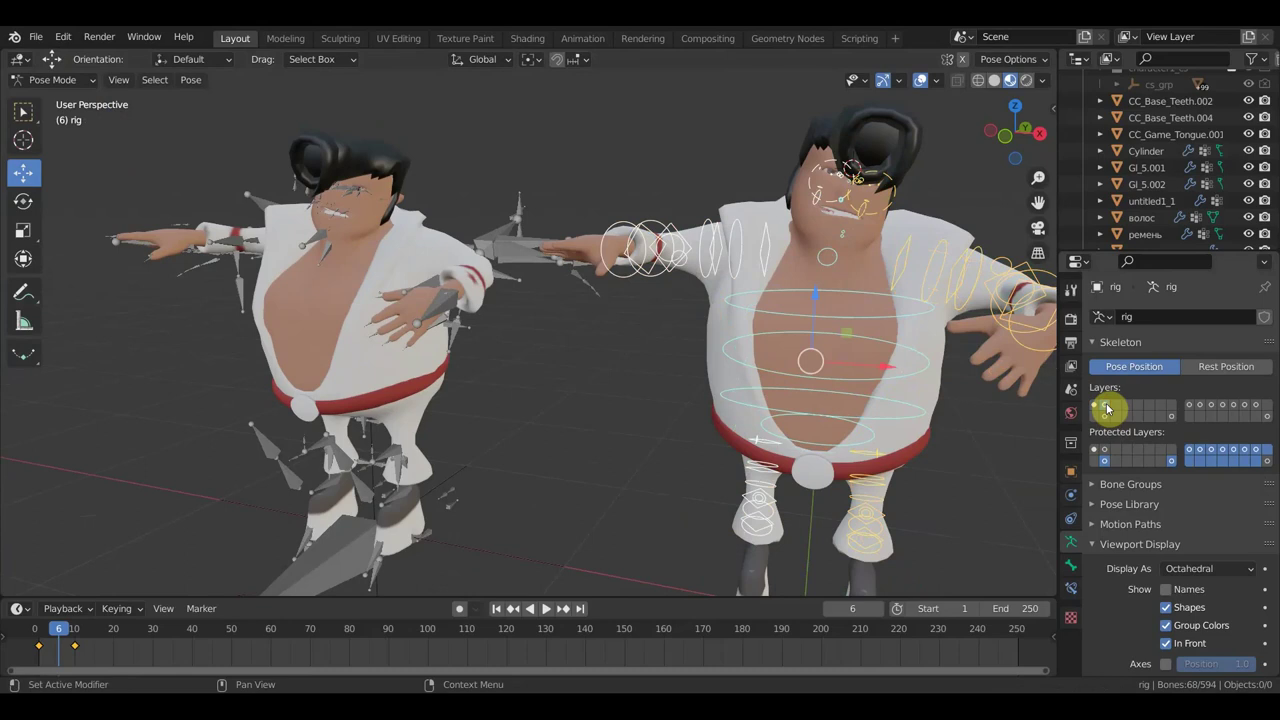
click(1098, 412)
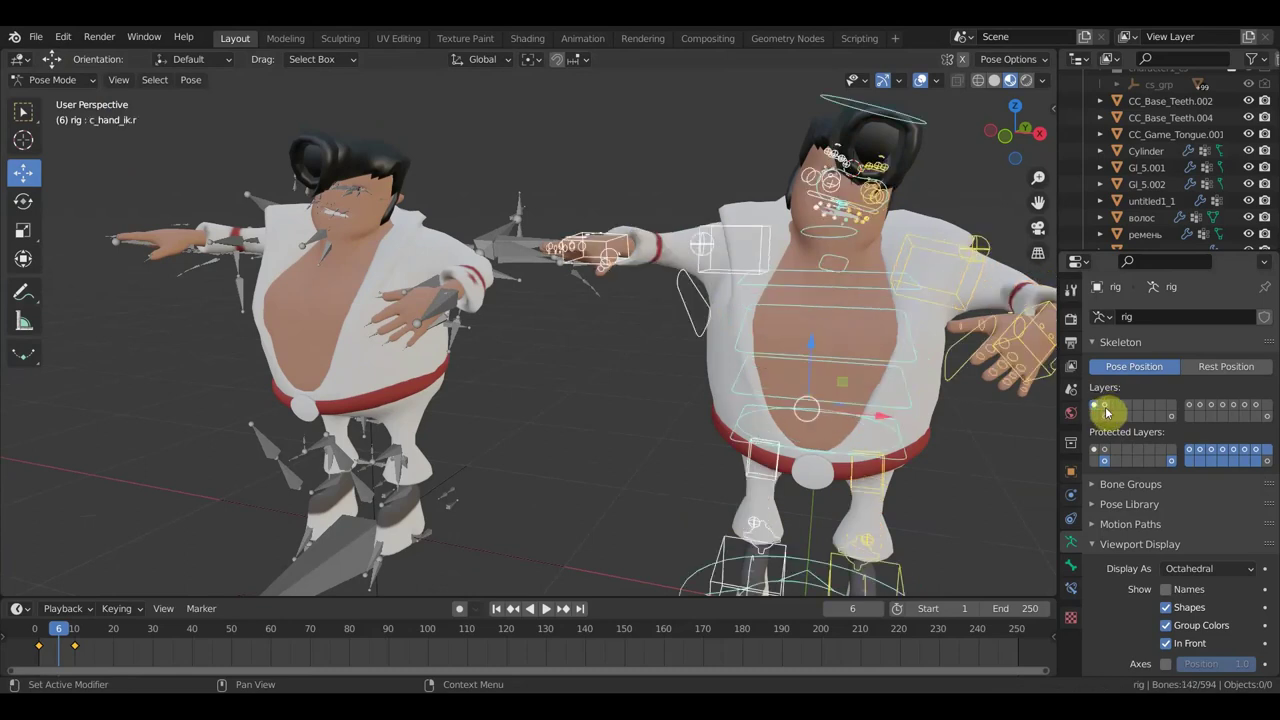
click(1104, 409)
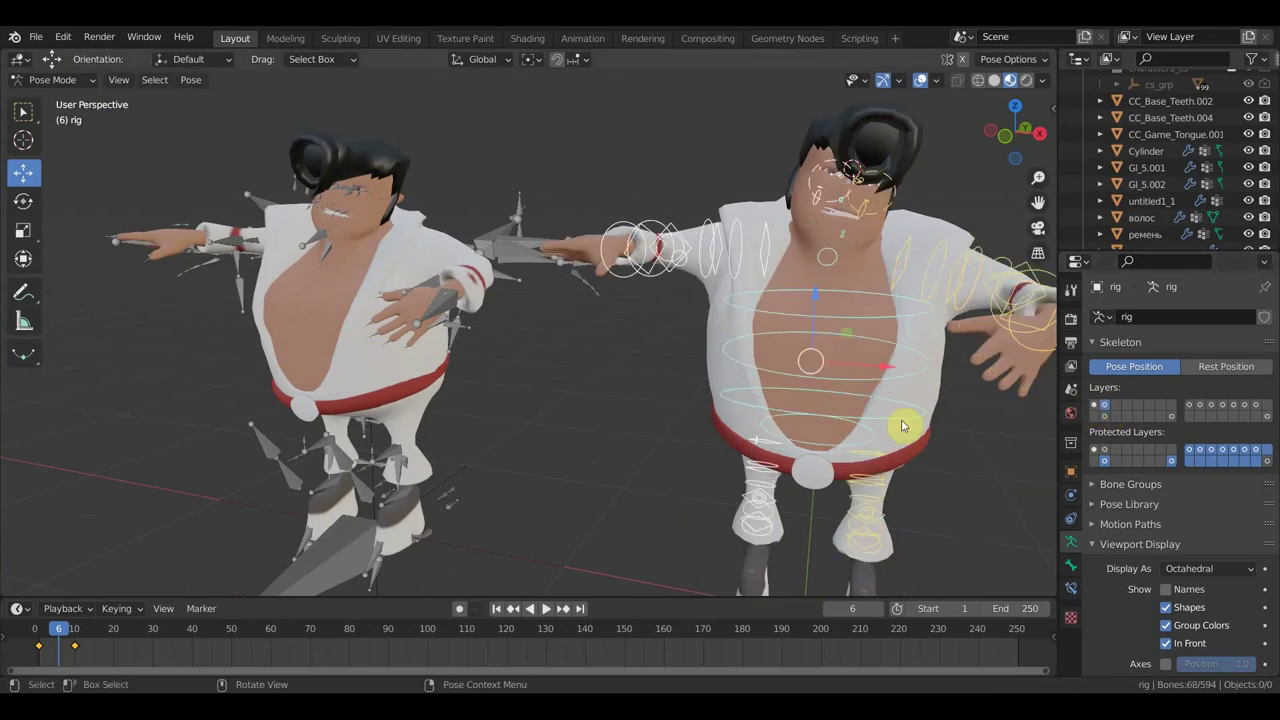
middle_drag(903, 423, 1025, 461)
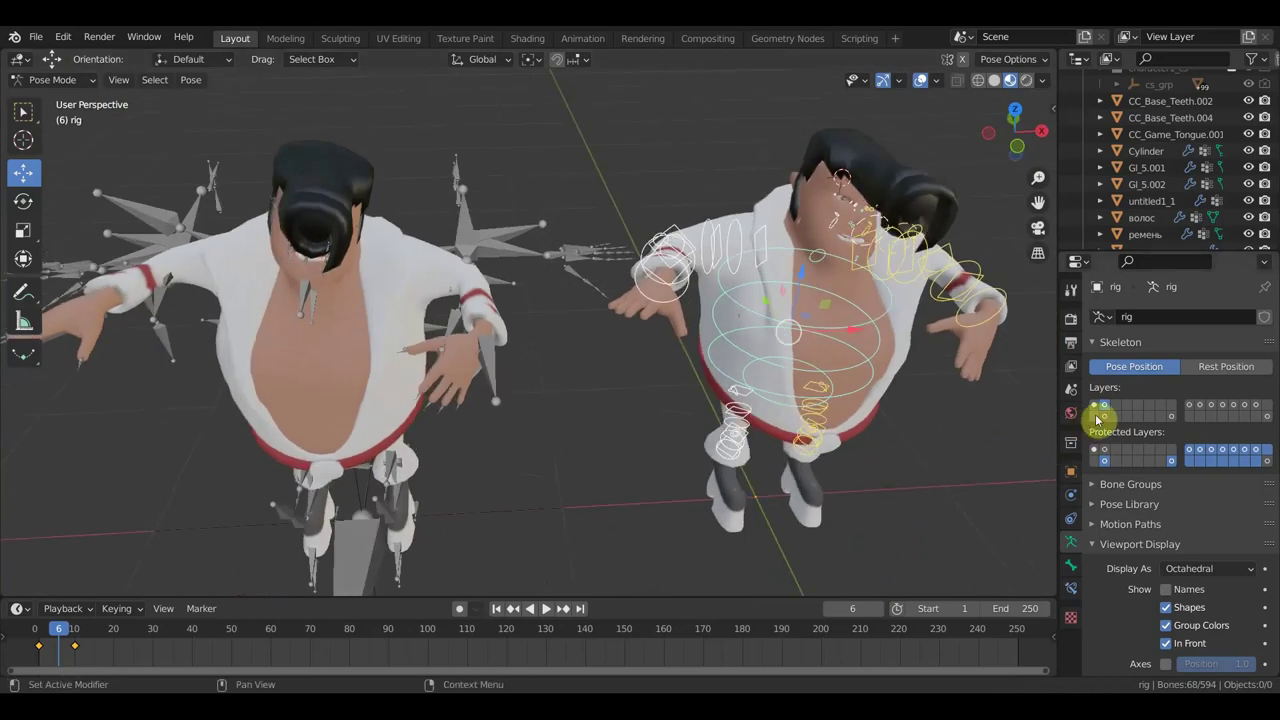
click(1100, 410)
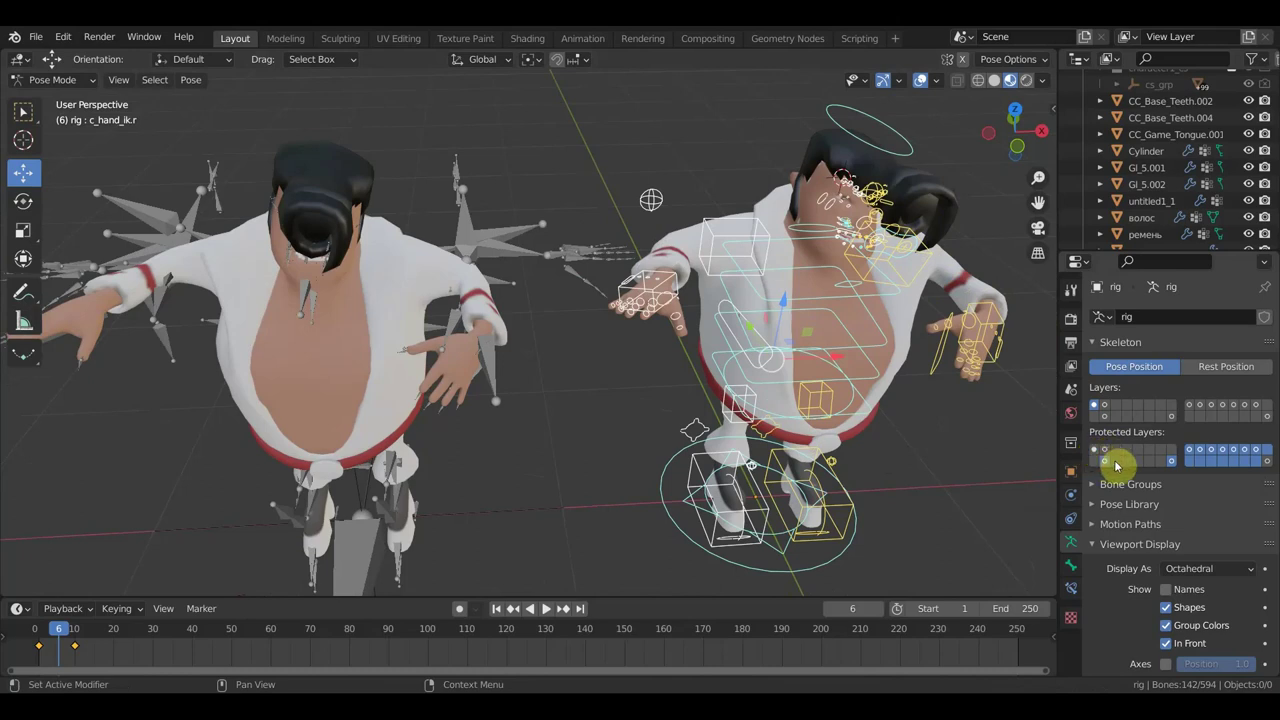
click(1223, 406)
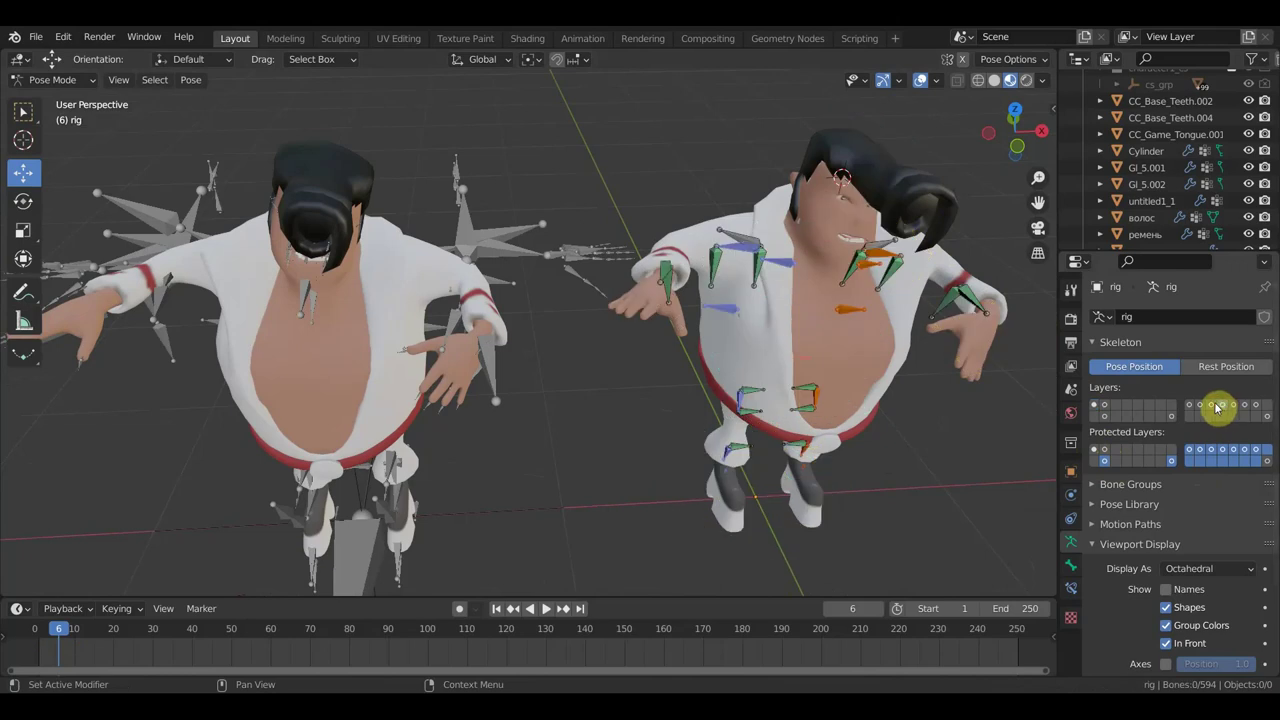
Scale and rotate the shoulder_track_pole.r bone
middle_drag(1000, 380, 934, 365)
scroll(906, 380, up, 3)
scroll(857, 363, up, 2)
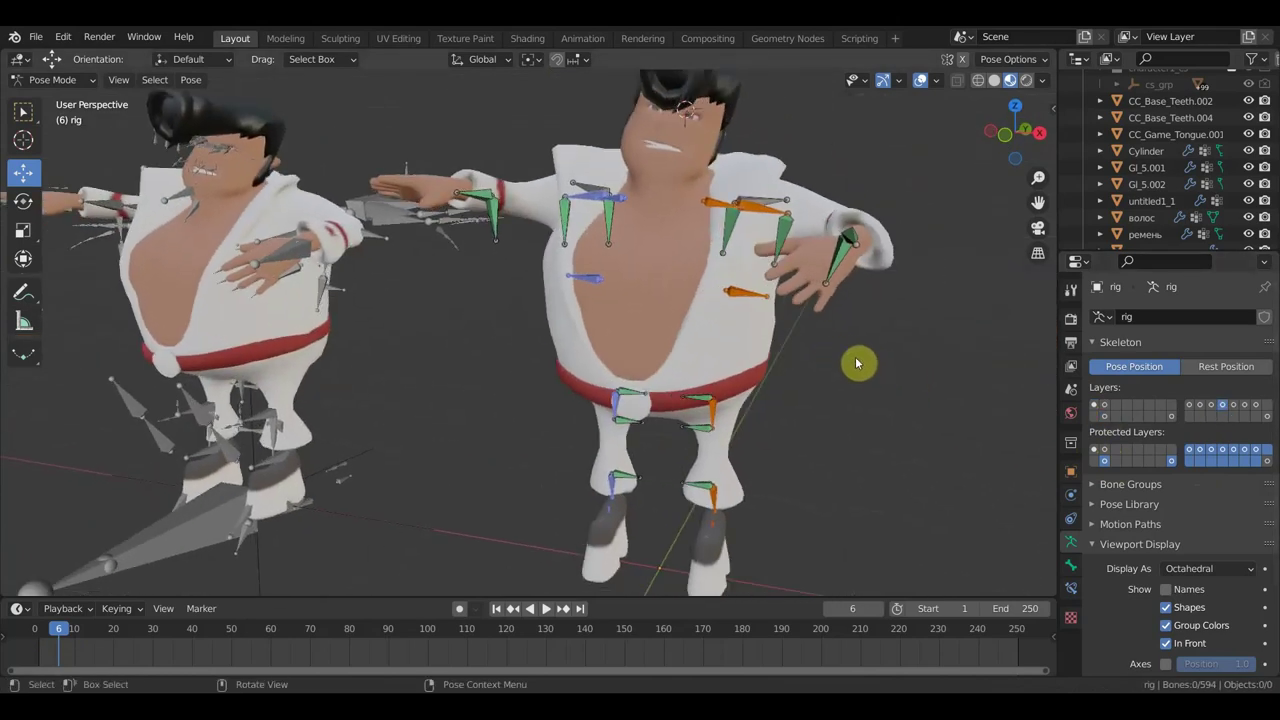
mouse_move(857, 363)
middle_down()
mouse_move(877, 363)
mouse_move(894, 391)
middle_up()
scroll(874, 366, up, 3)
scroll(872, 375, down, 2)
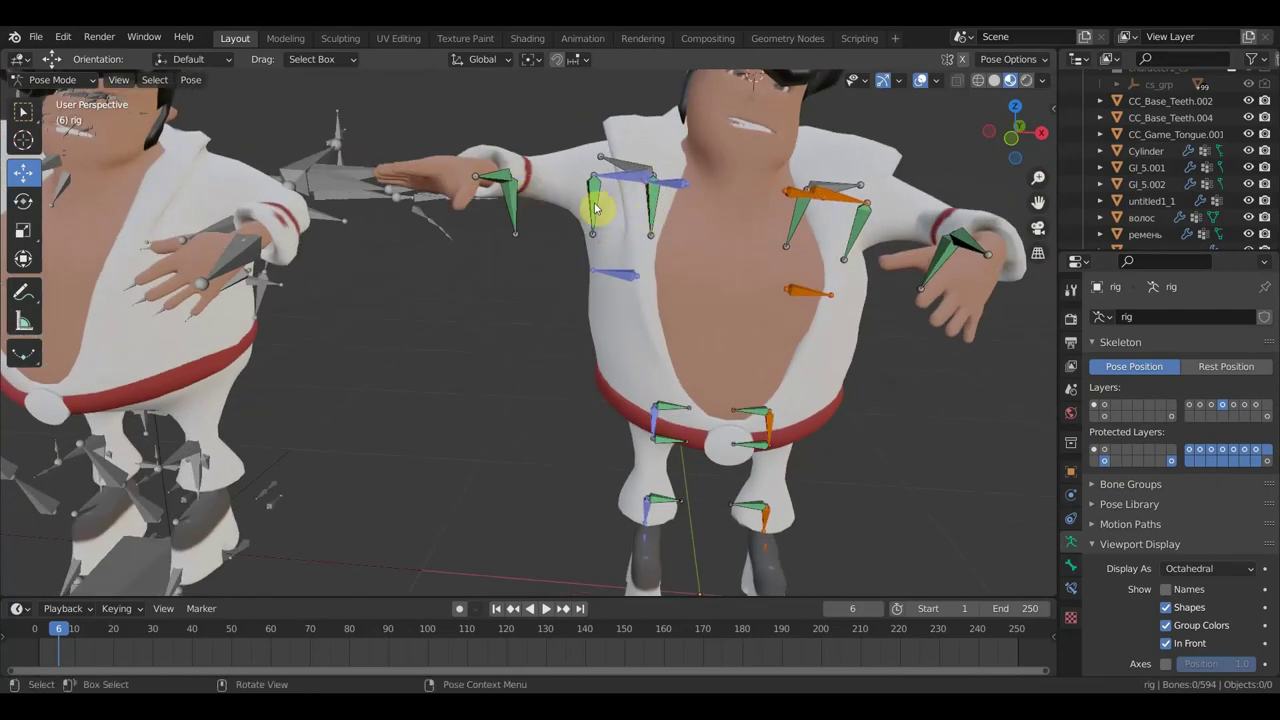
click(715, 222)
mouse_move(715, 222)
middle_down()
mouse_move(808, 287)
mouse_move(791, 277)
mouse_move(795, 258)
middle_up()
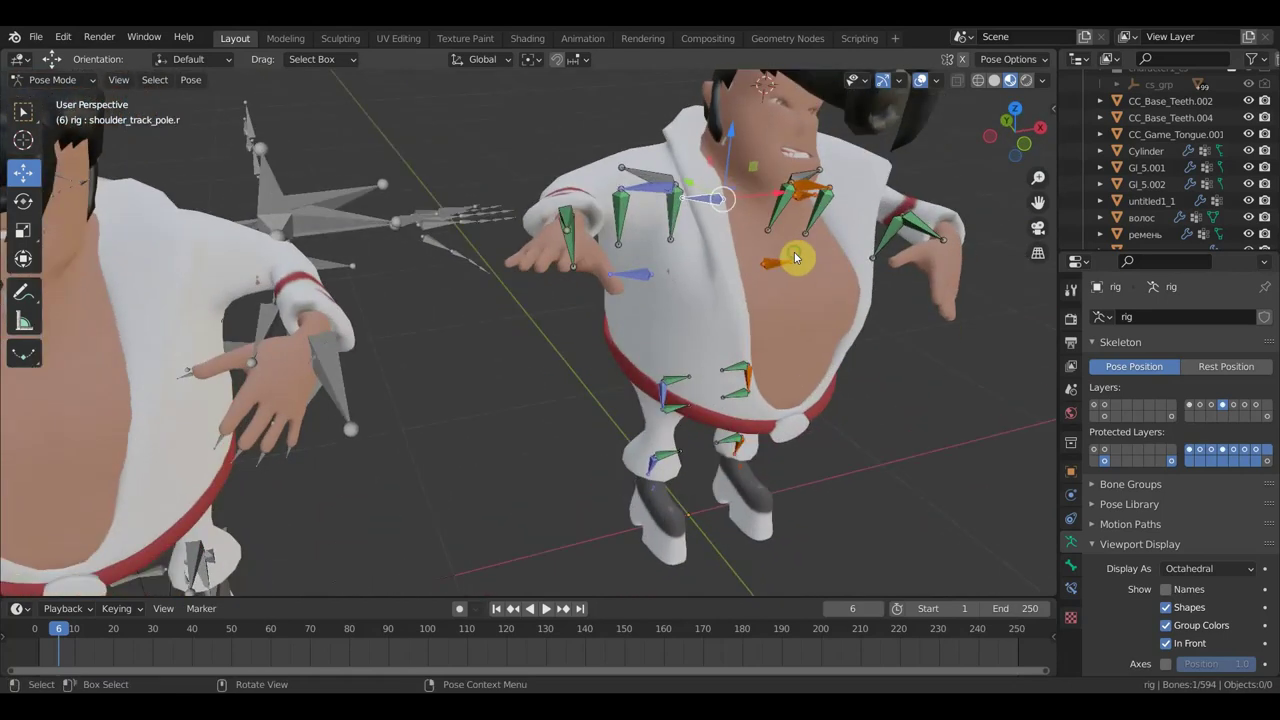
key(s)
click(806, 268)
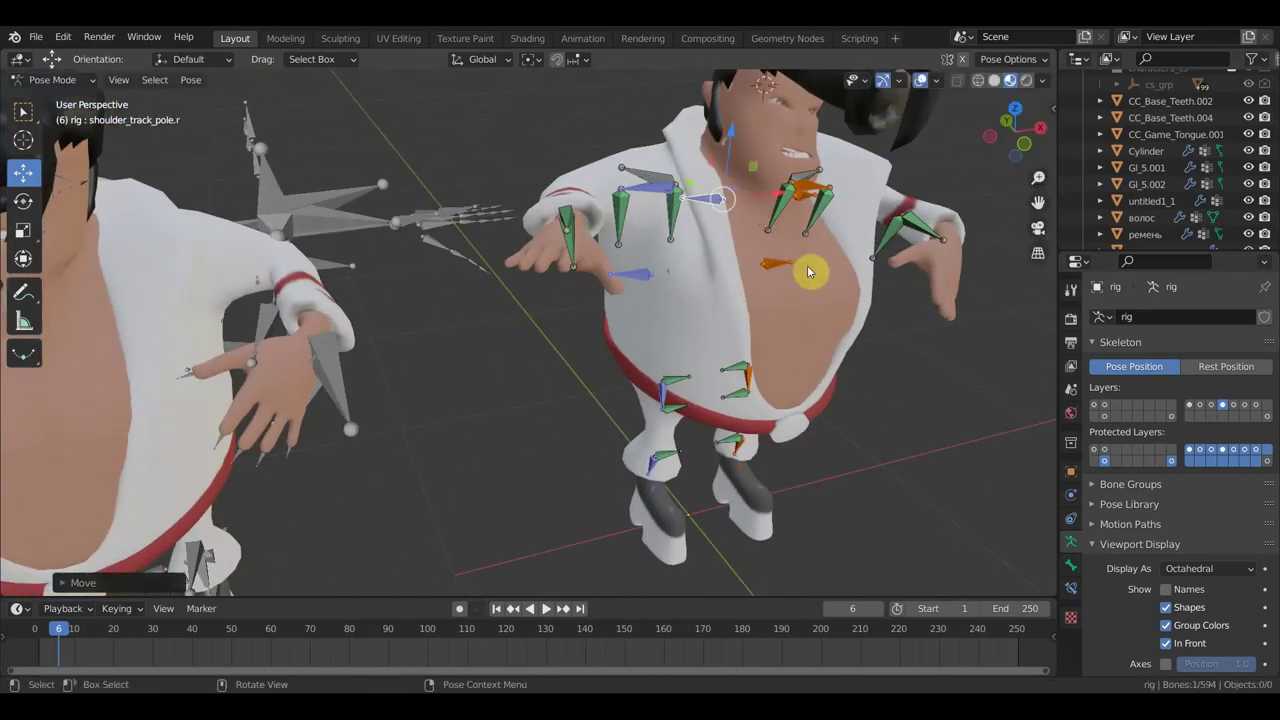
key(r)
click(700, 215)
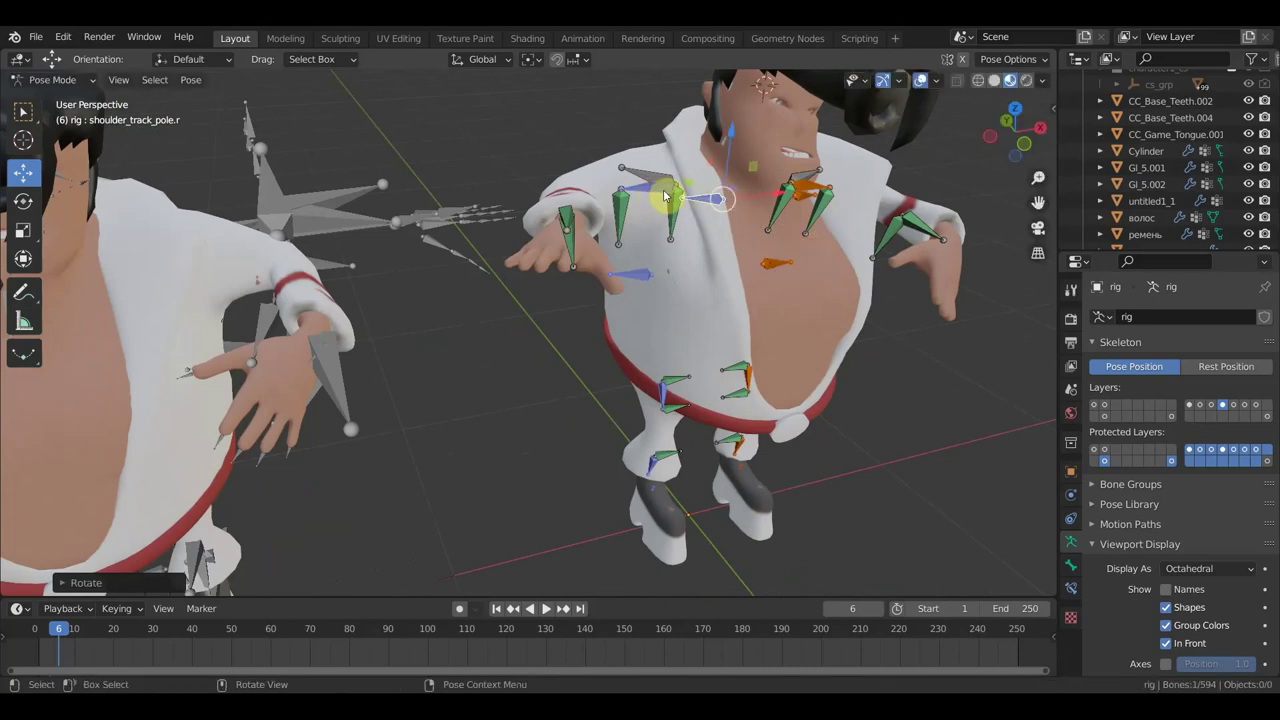
Move and rotate arm_segment_1.r, adjust arm_twist_twk.r, then display another bone layer
click(681, 233)
key(g)
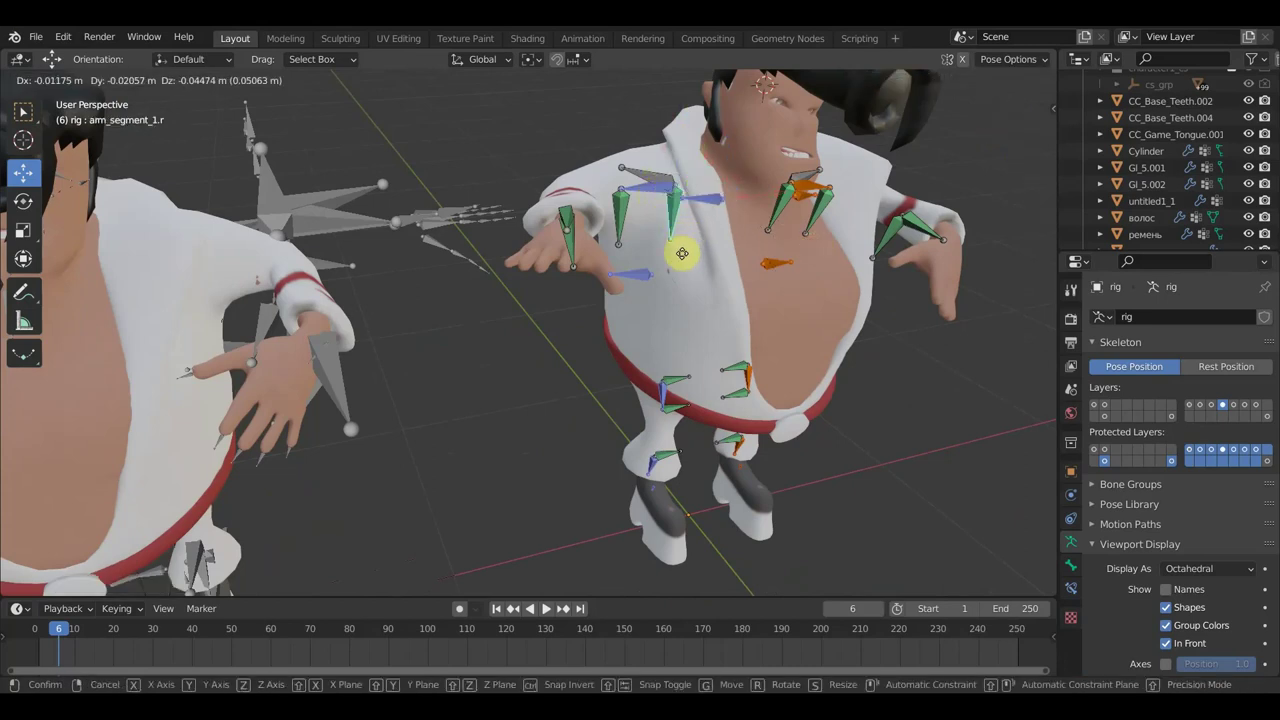
click(683, 242)
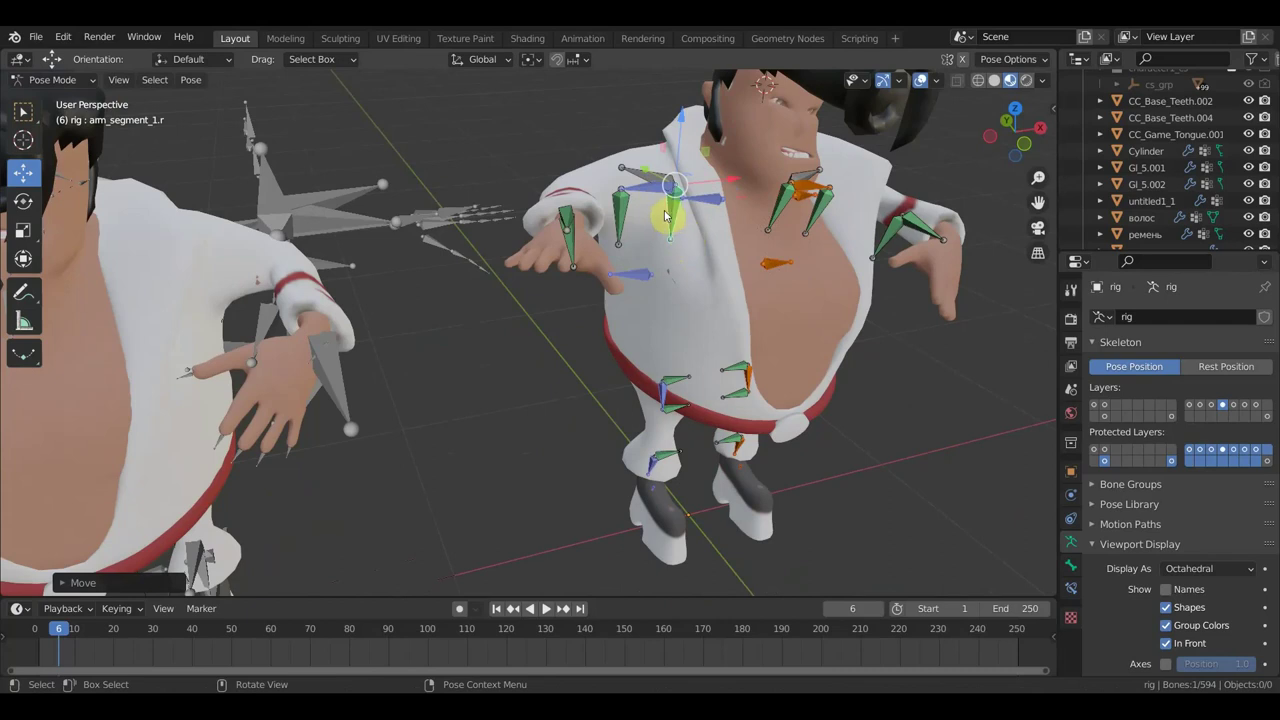
key(r)
click(682, 222)
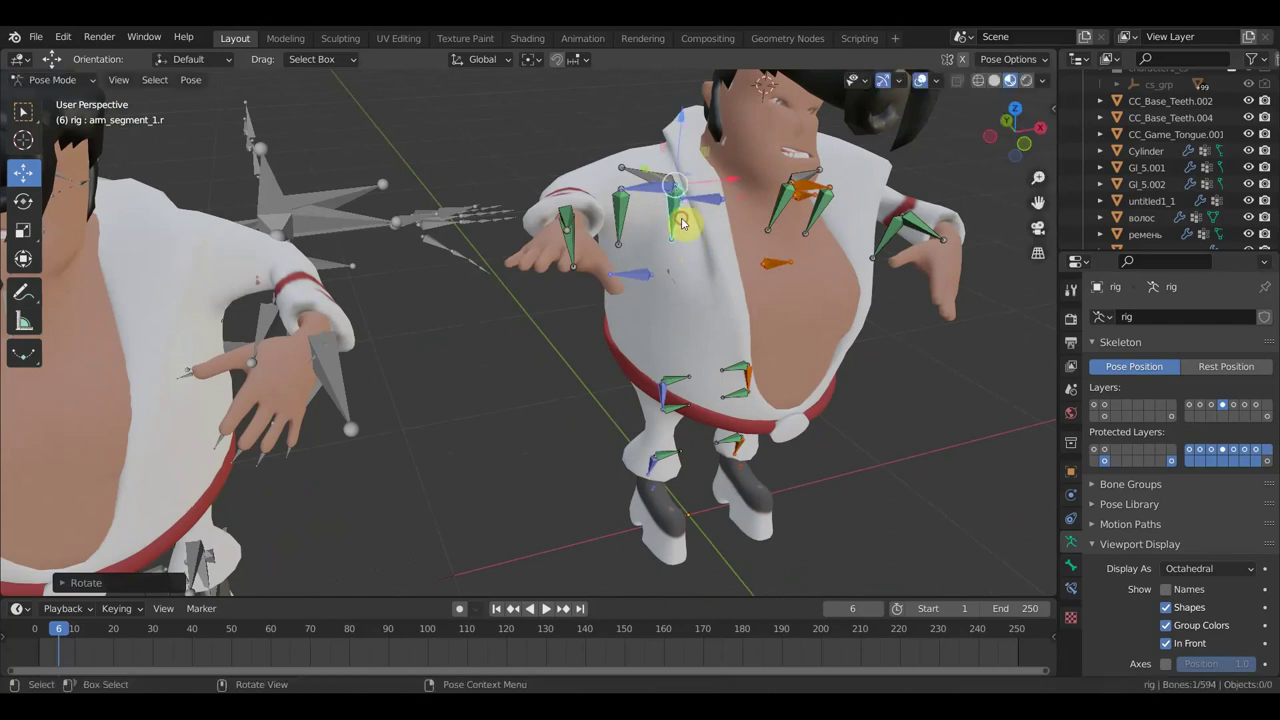
click(672, 186)
key(g)
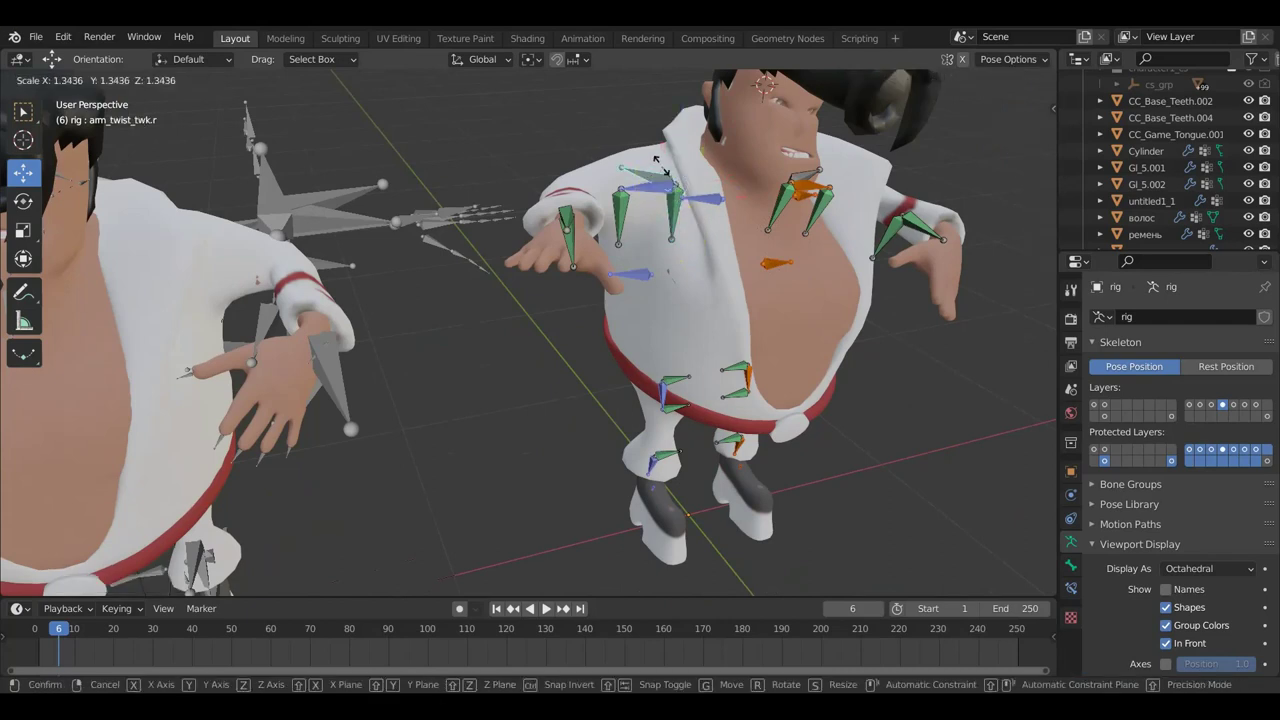
click(676, 186)
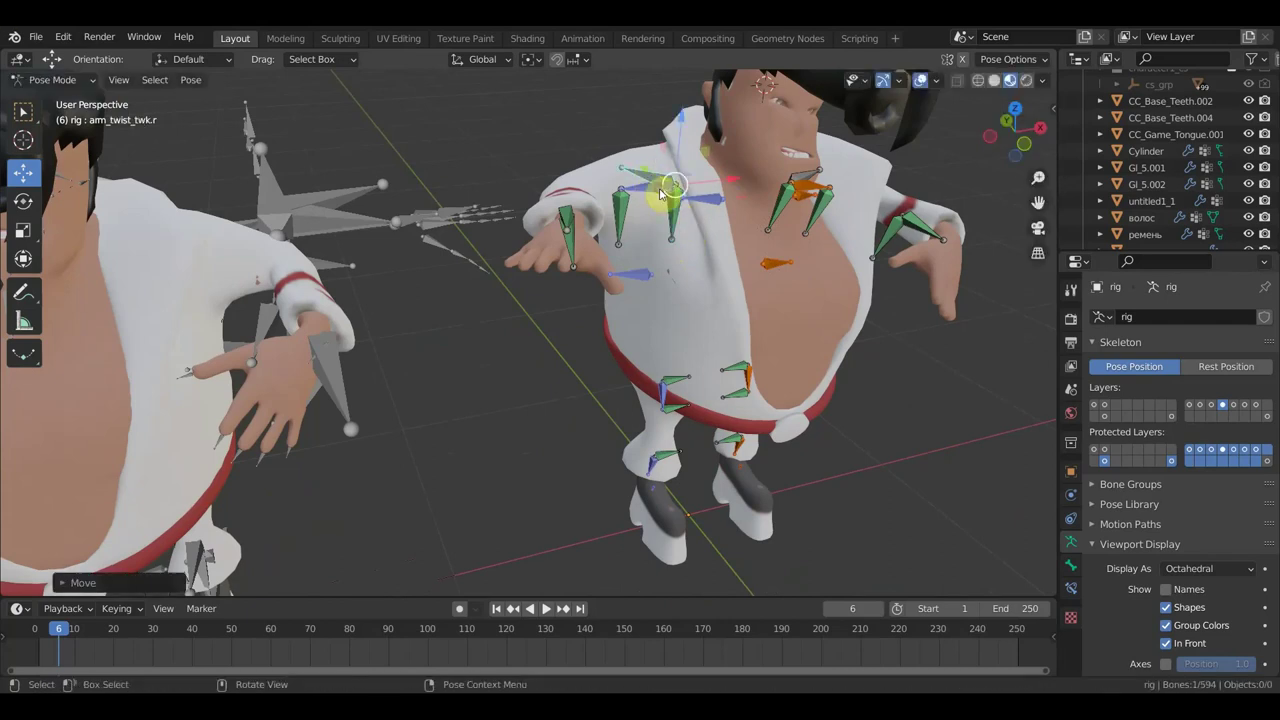
click(1211, 404)
scroll(703, 297, up, 3)
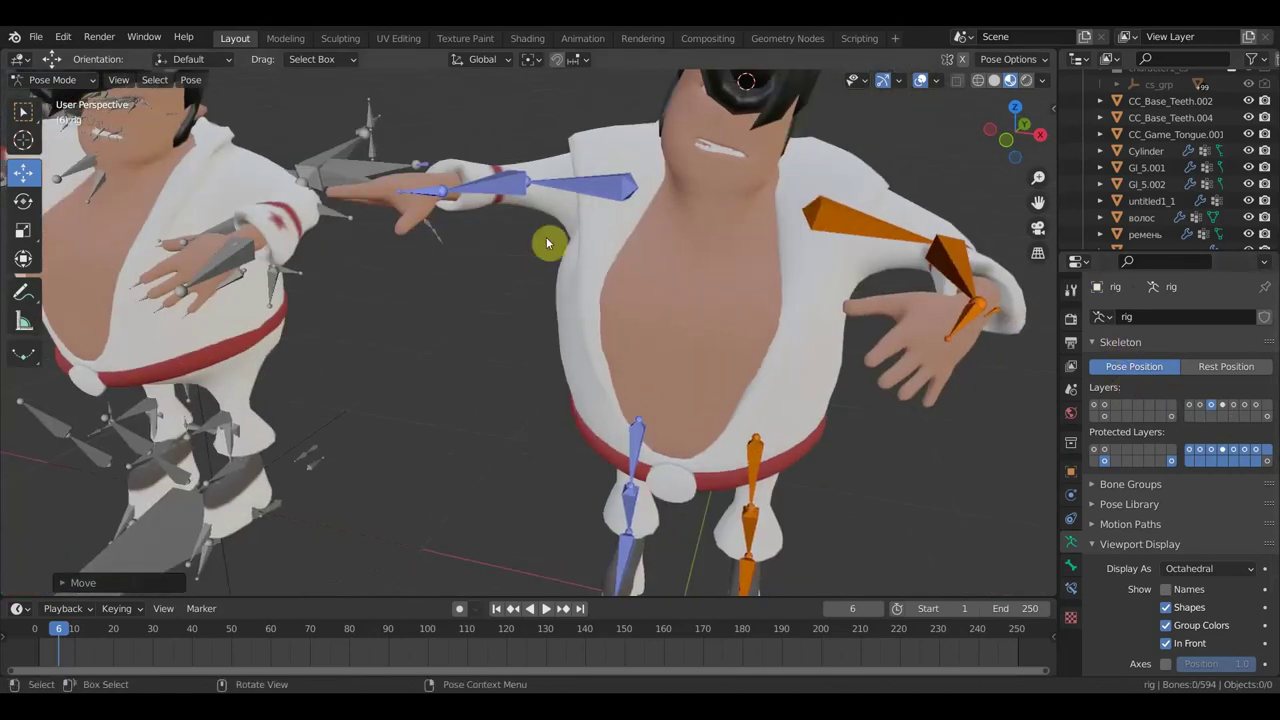
Select the hand.r bone, start scaling it, then cancel the scale
click(436, 202)
key(s)
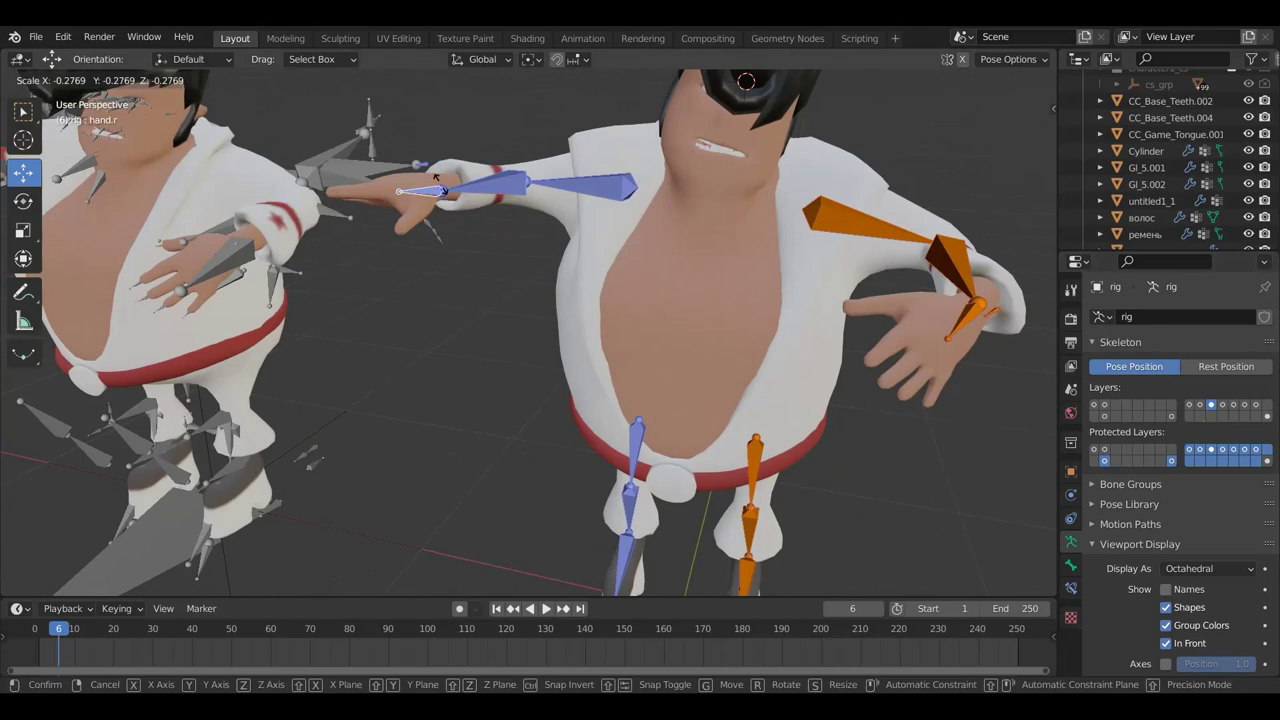
key(Escape)
scroll(743, 294, down, 4)
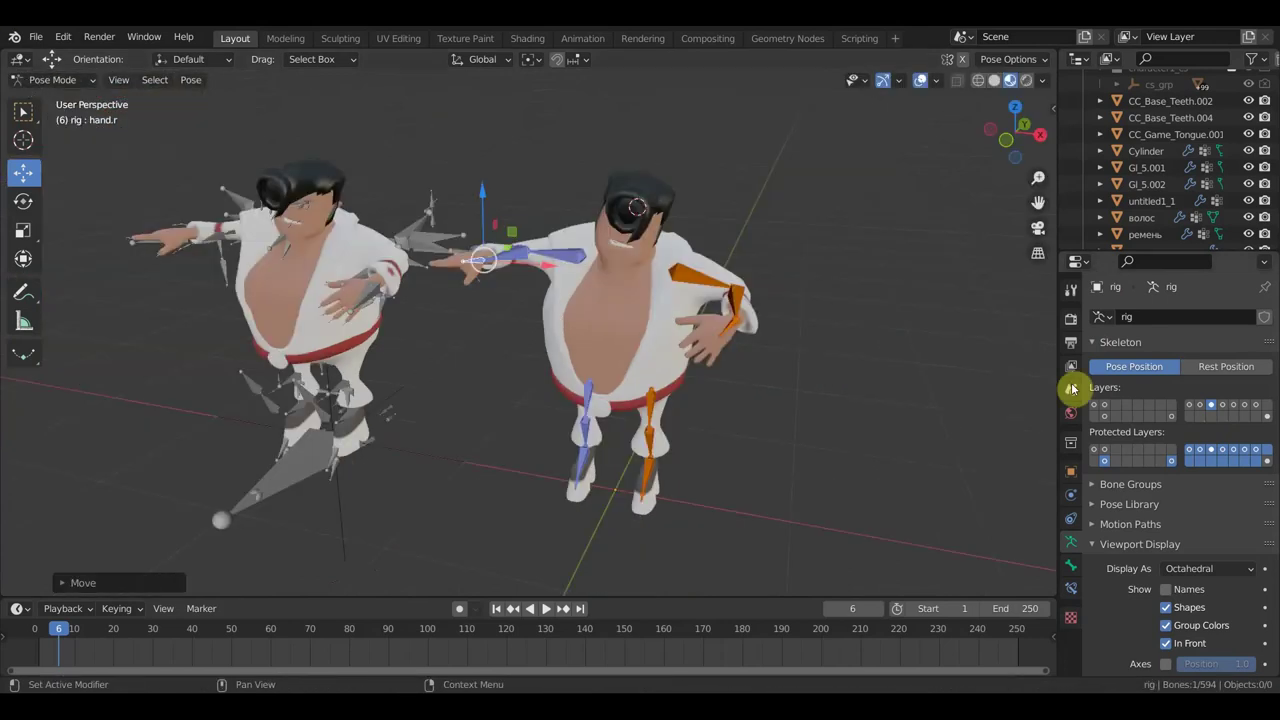
Toggle the green bone layer and select foot_01_pole.l, viewing the rig from below and the side
click(1200, 406)
click(1197, 406)
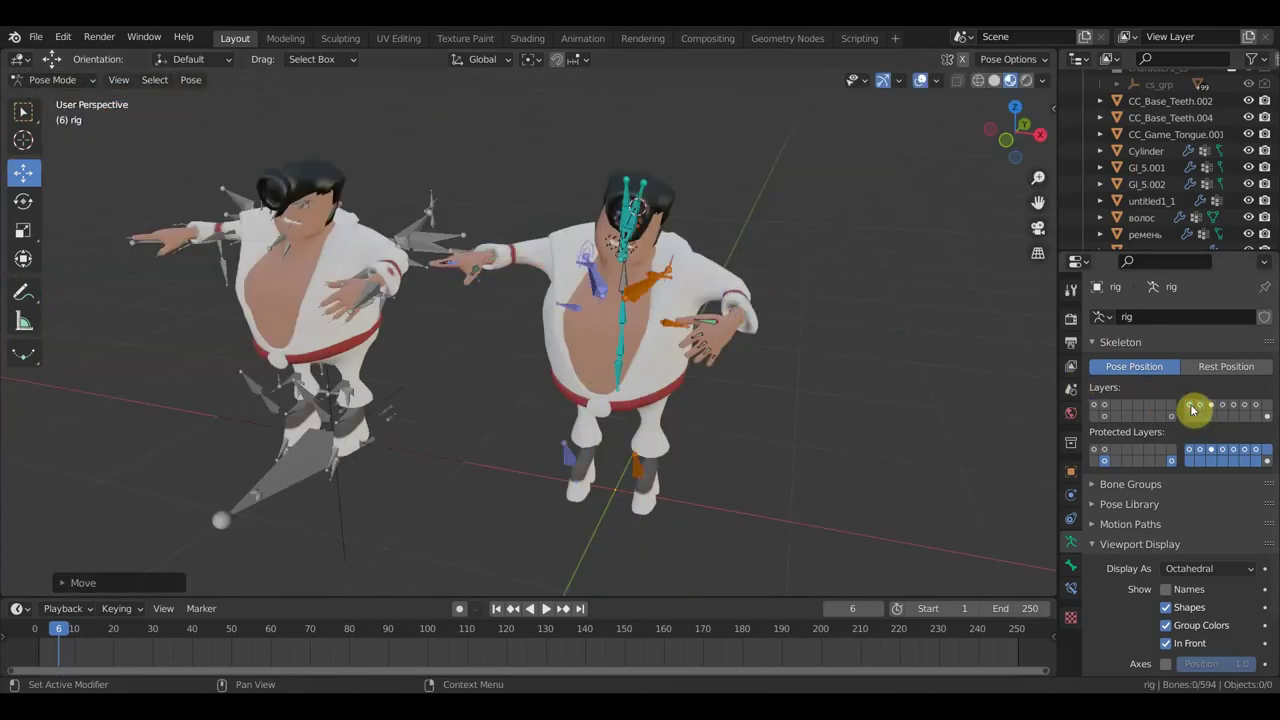
mouse_move(811, 389)
middle_down()
mouse_move(843, 371)
mouse_move(773, 353)
middle_up()
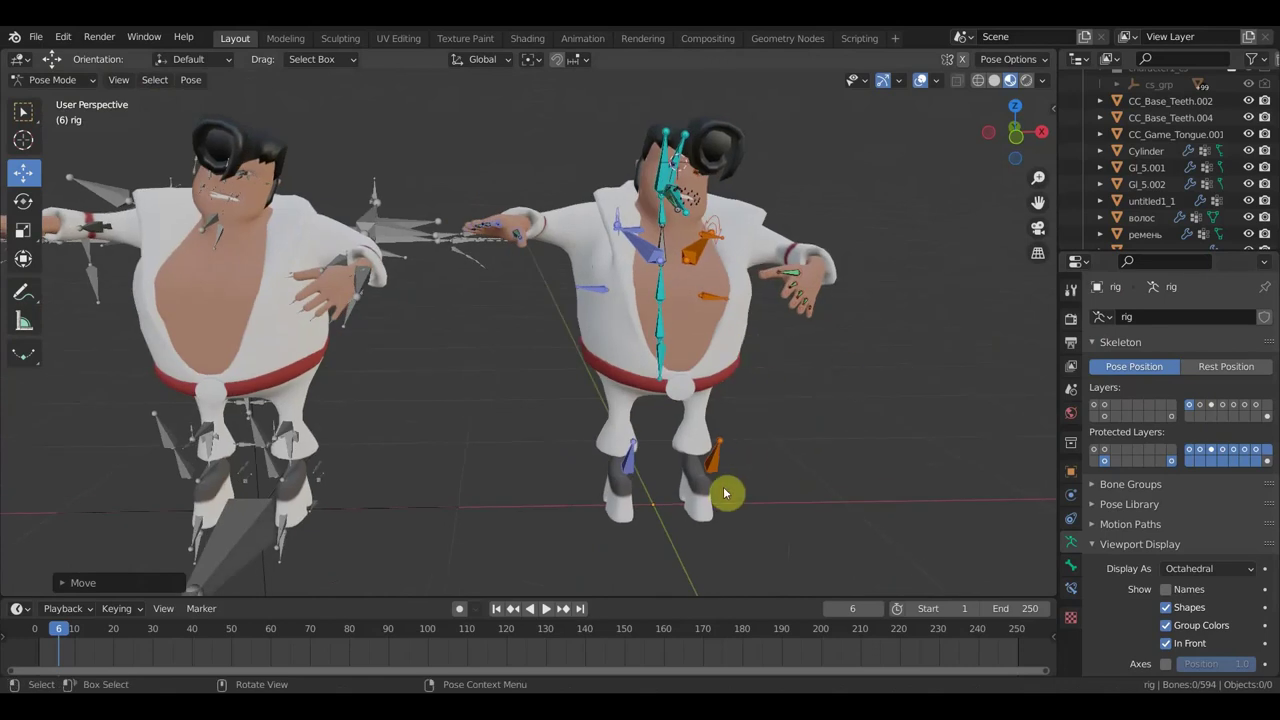
click(700, 448)
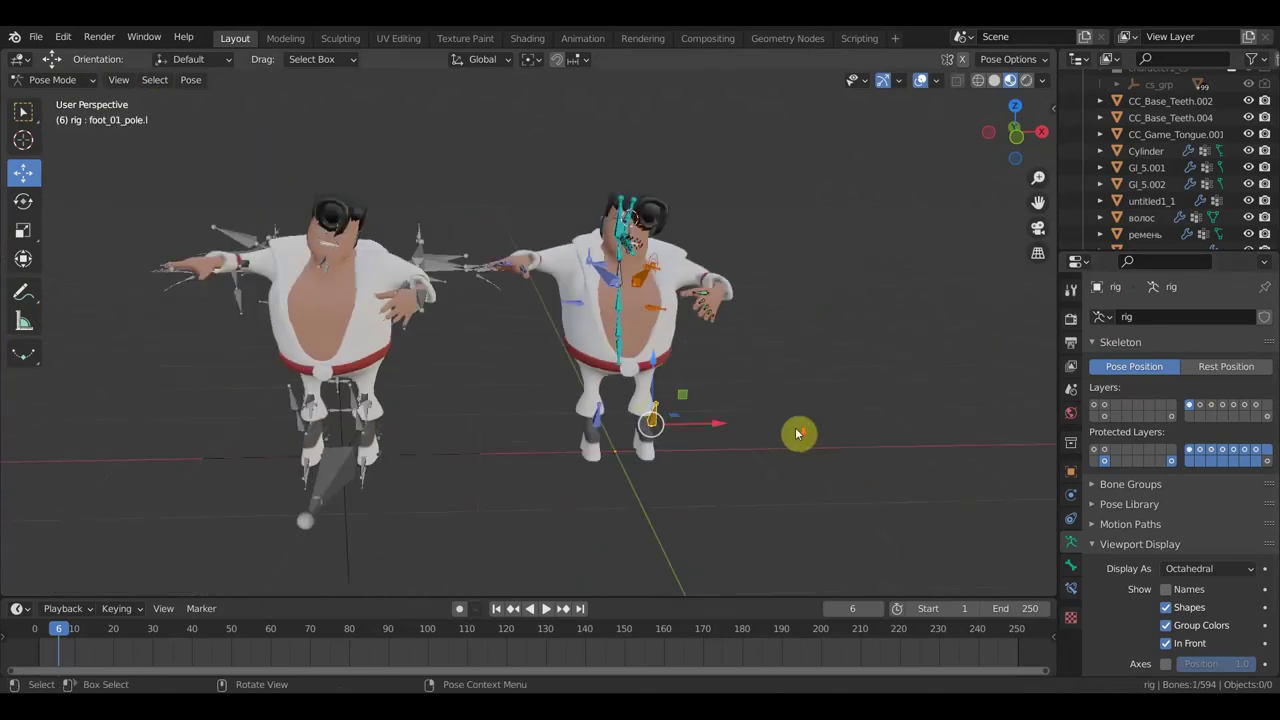
middle_drag(797, 434, 666, 434)
scroll(626, 423, up, 2)
scroll(652, 412, up, 2)
scroll(652, 412, down, 3)
mouse_move(743, 391)
middle_down()
mouse_move(880, 411)
mouse_move(769, 364)
mouse_move(699, 240)
mouse_move(654, 334)
middle_up()
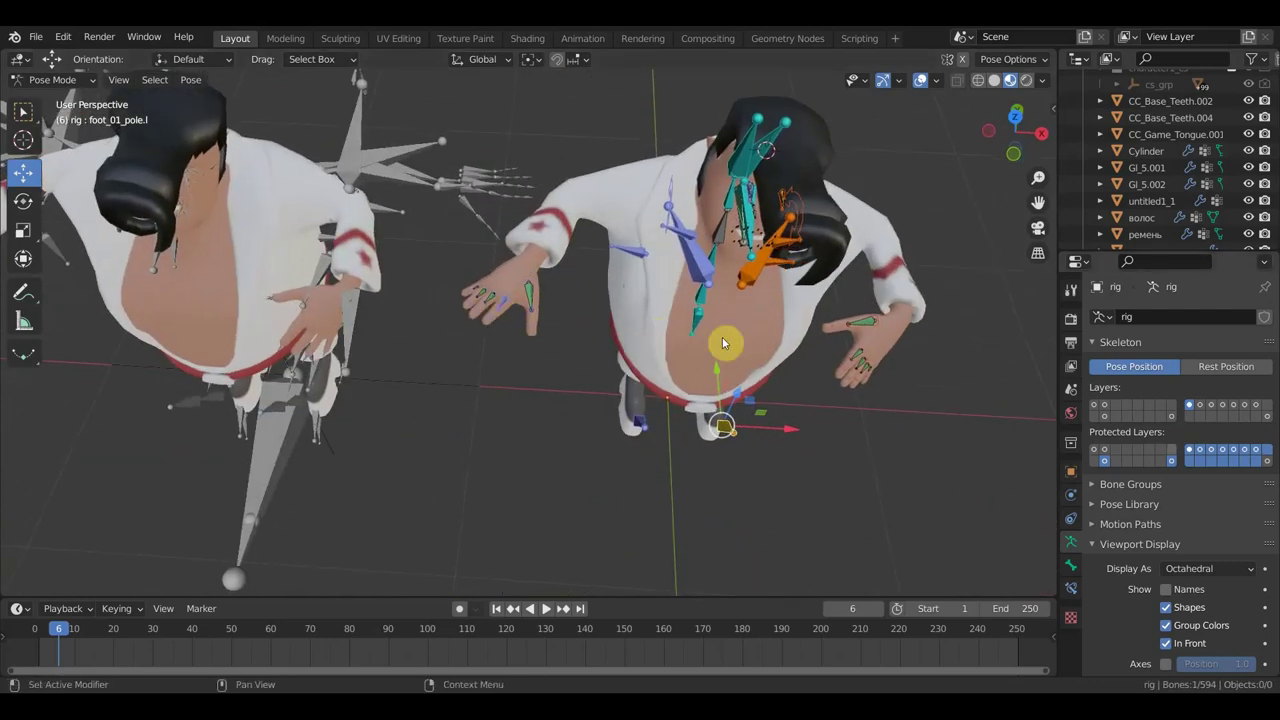
Enable the second block's first layer and the last layer, revealing the blue and orange limb controls
click(1189, 407)
click(1257, 405)
mouse_move(1040, 400)
middle_down()
mouse_move(994, 388)
mouse_move(980, 357)
mouse_move(918, 338)
middle_up()
scroll(918, 338, down, 5)
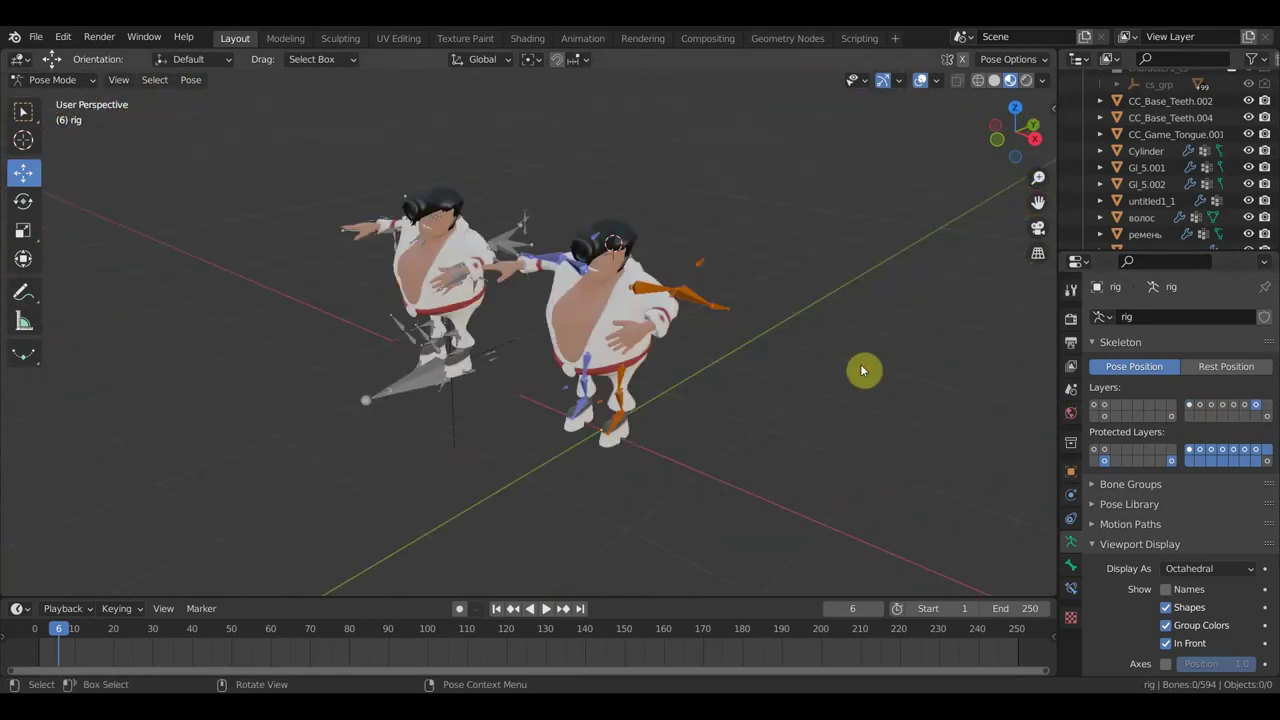
mouse_move(861, 371)
middle_down()
mouse_move(826, 397)
mouse_move(872, 429)
mouse_move(883, 463)
mouse_move(815, 350)
mouse_move(900, 340)
mouse_move(877, 337)
middle_up()
scroll(846, 423, up, 4)
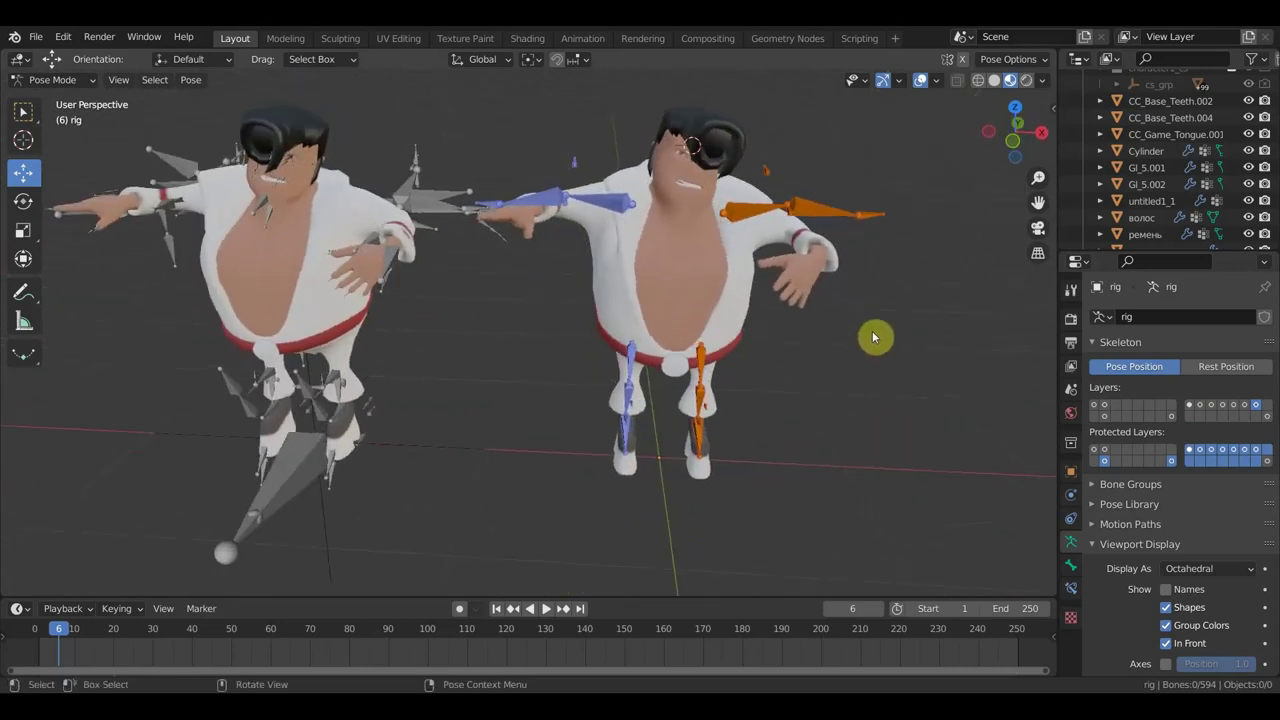
Enable the last bone layer, add Visible Layers to the Button Keying Set, then revisit its keying-set menu
click(1257, 405)
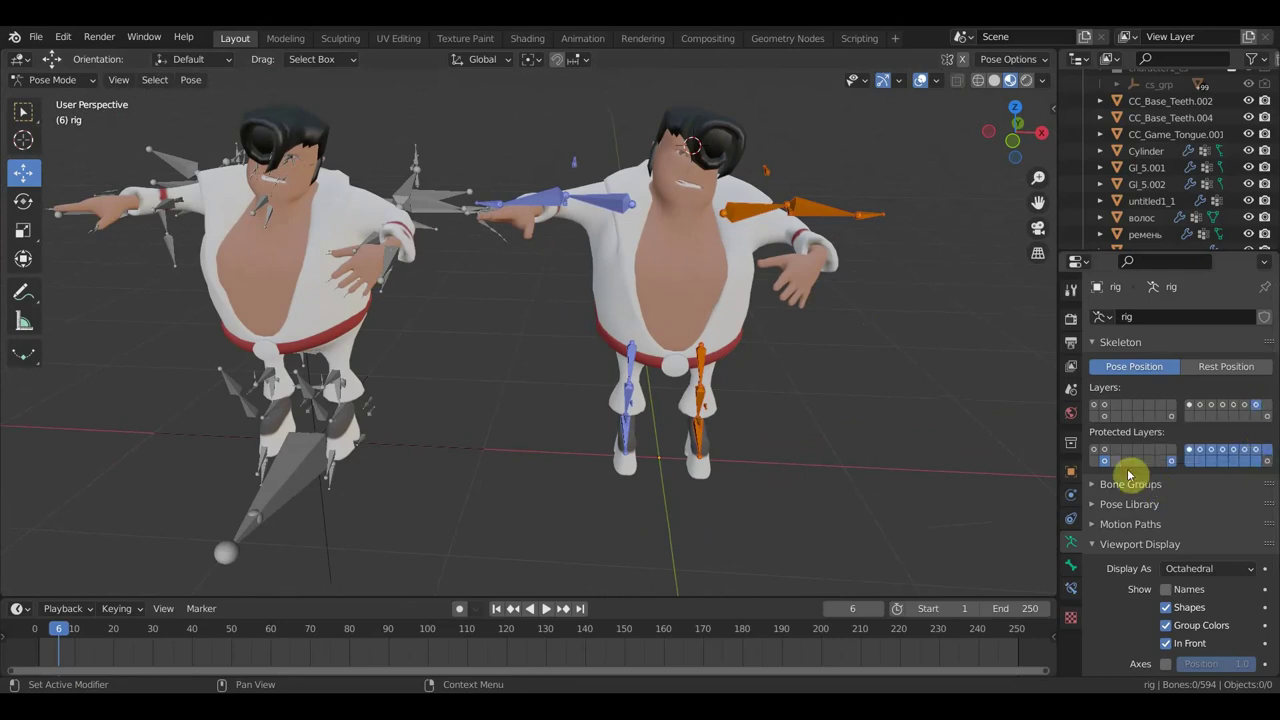
right_click(1258, 409)
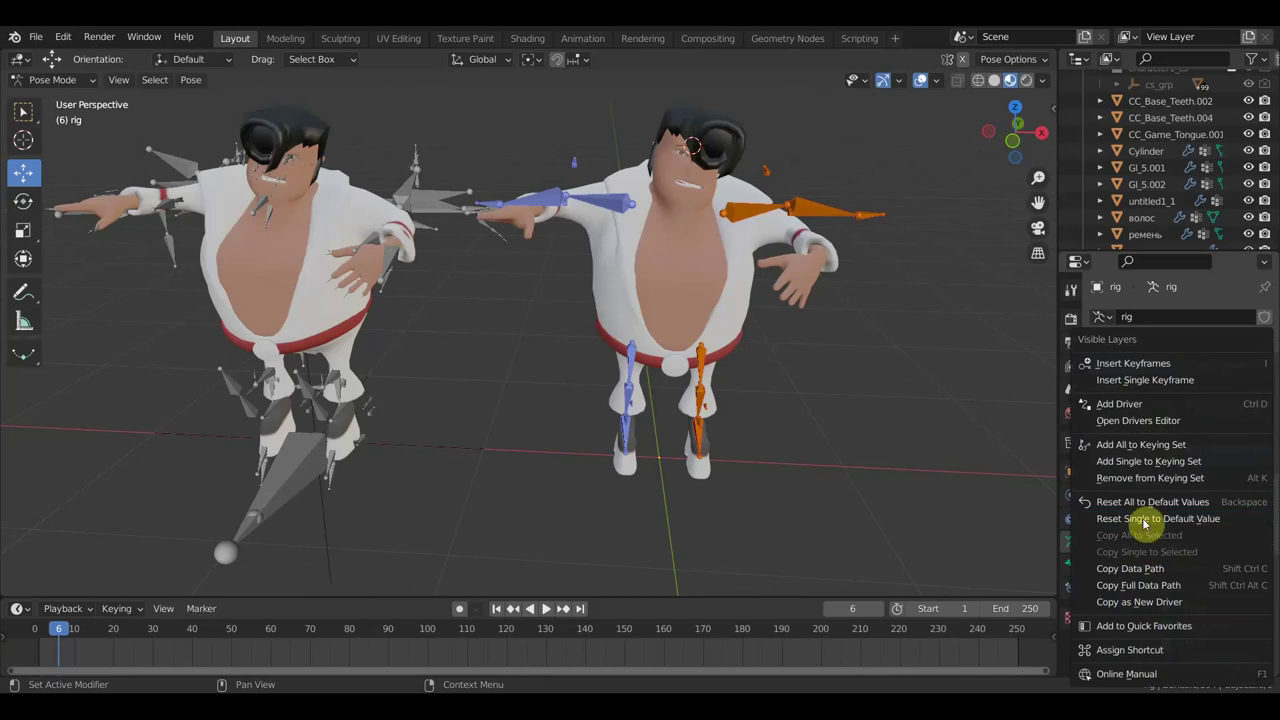
click(1155, 446)
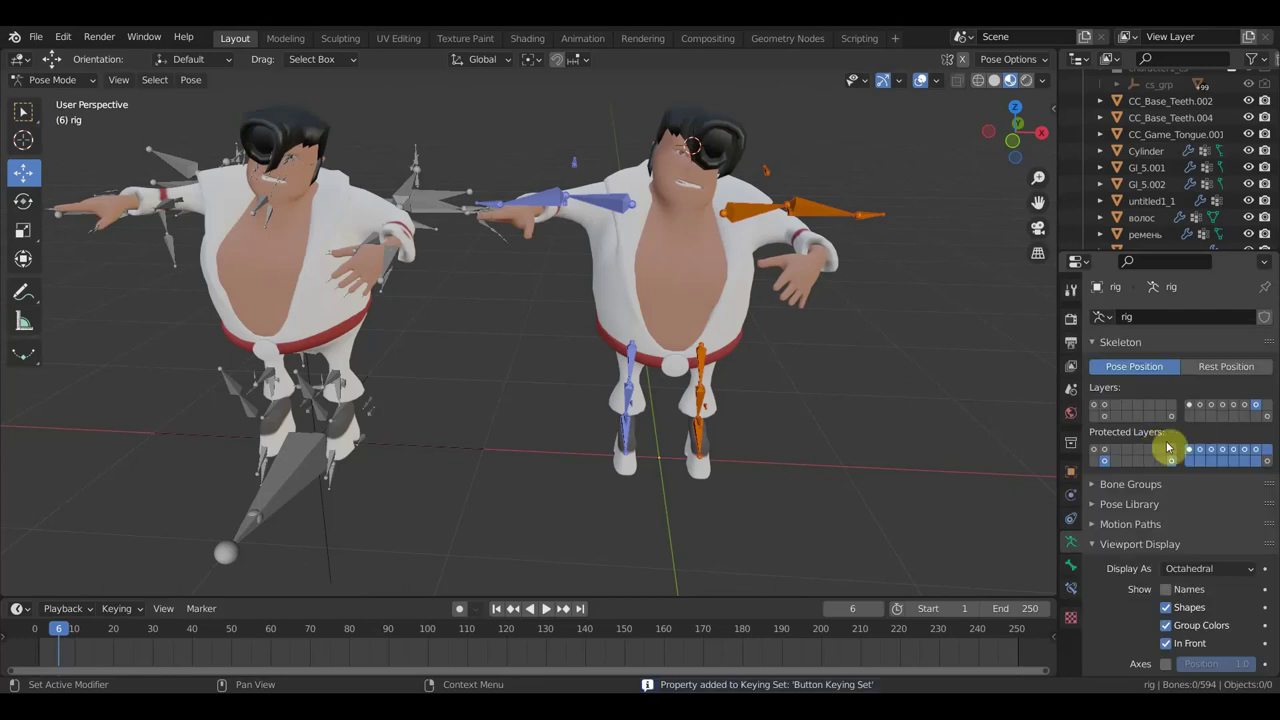
right_click(1258, 409)
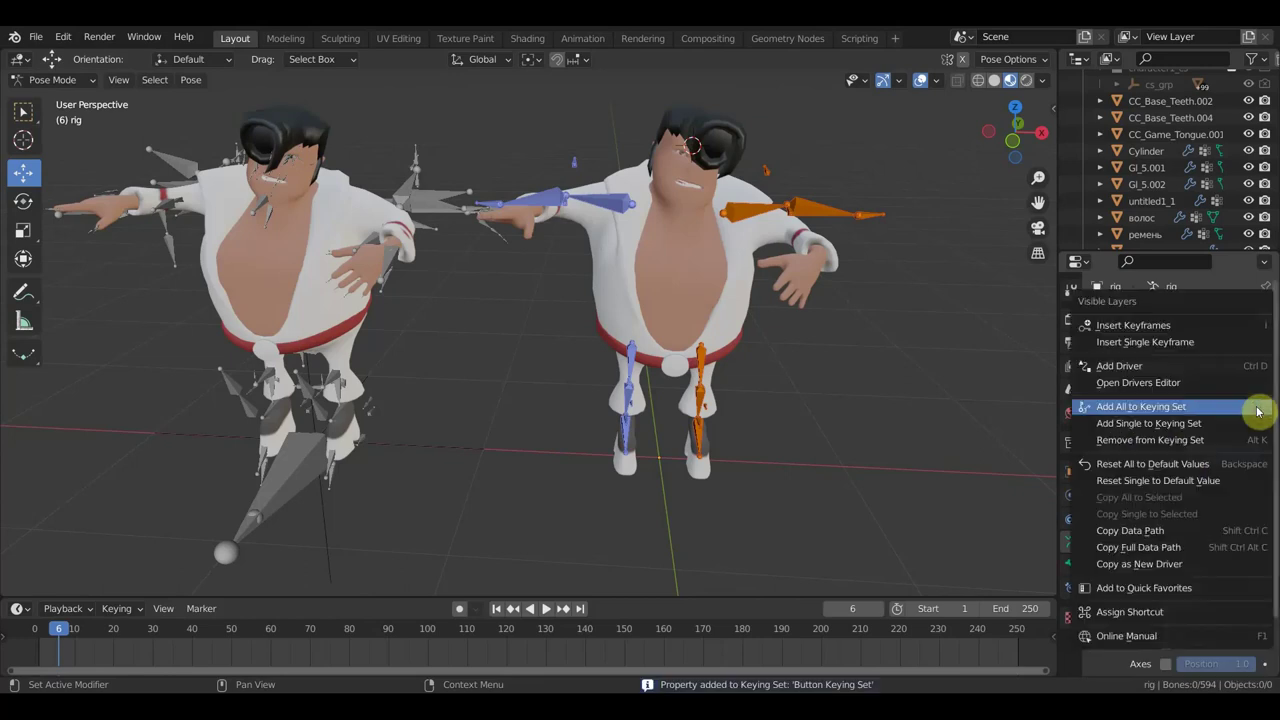
click(1178, 449)
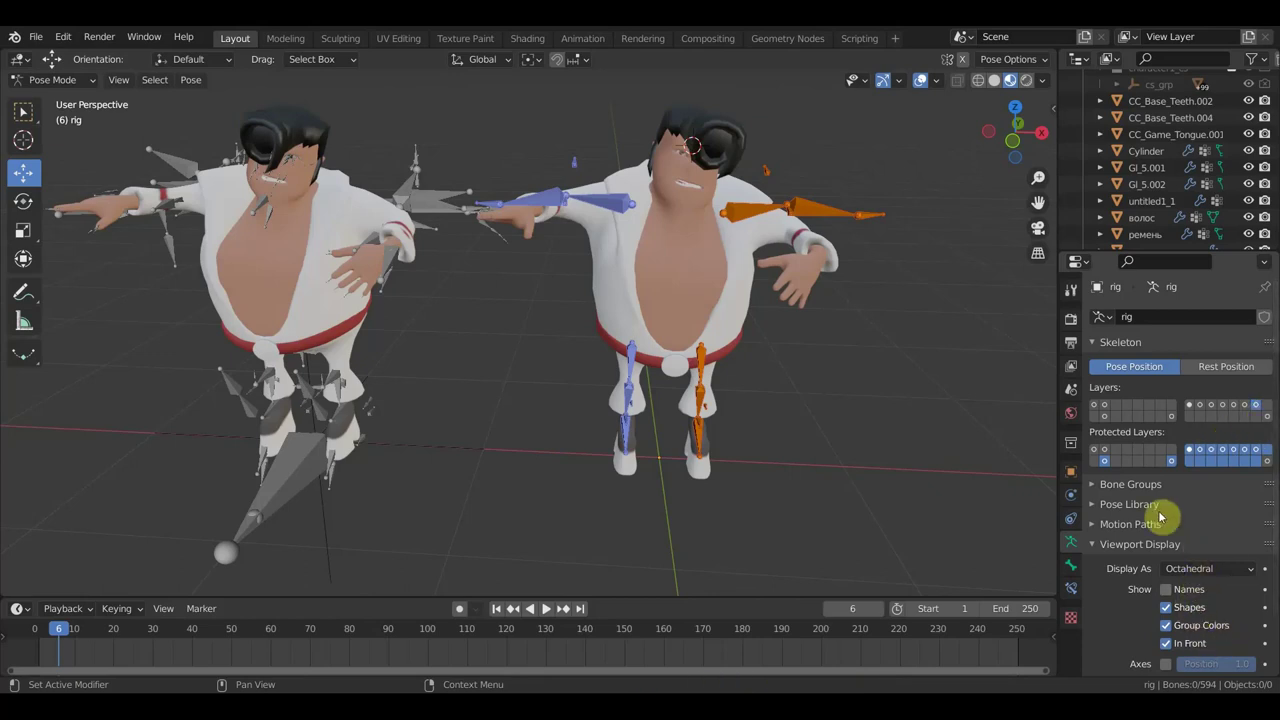
Compare the right rig's Rest and Pose Positions, with the green bone layer shown
click(1244, 372)
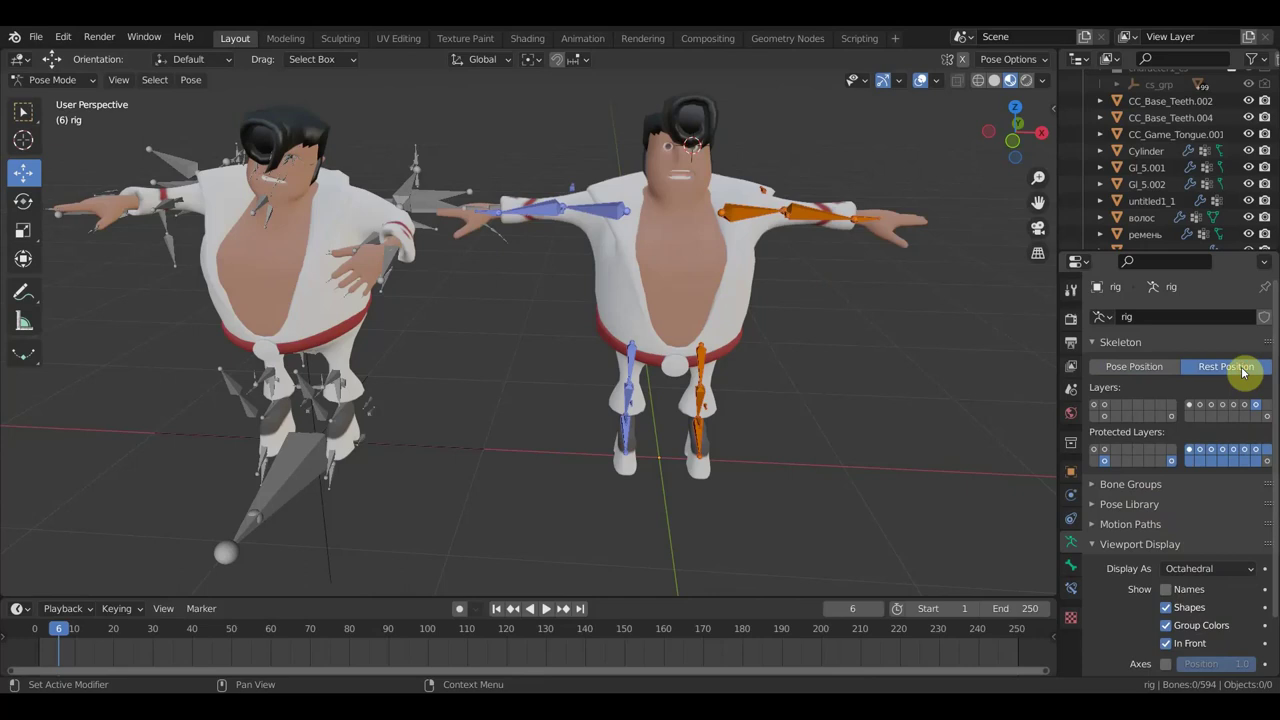
middle_drag(885, 420, 903, 401)
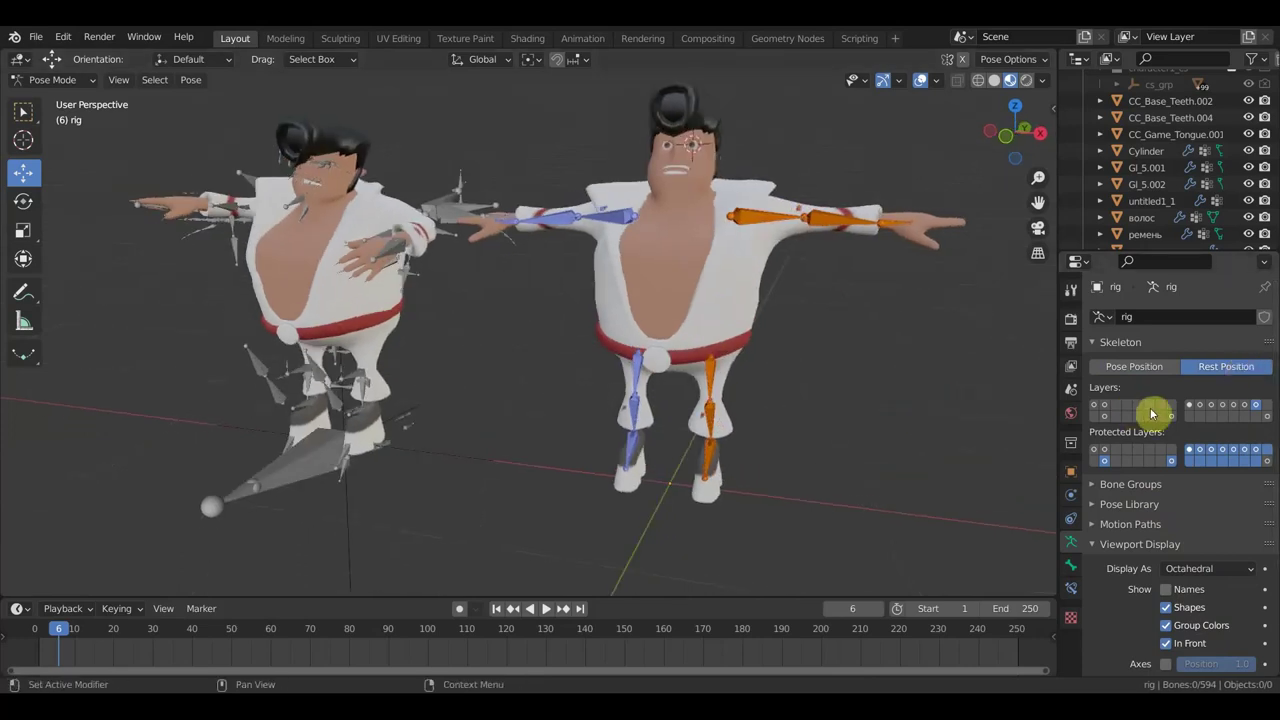
click(1145, 368)
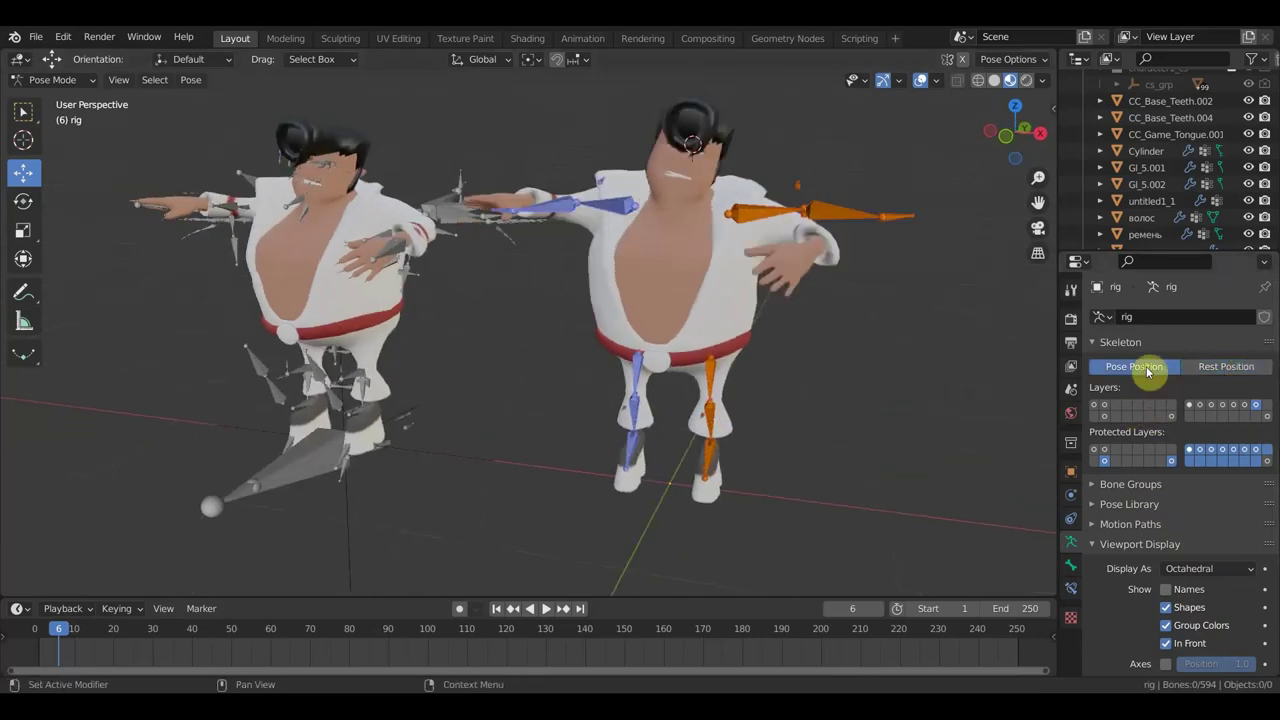
click(1223, 405)
click(1208, 366)
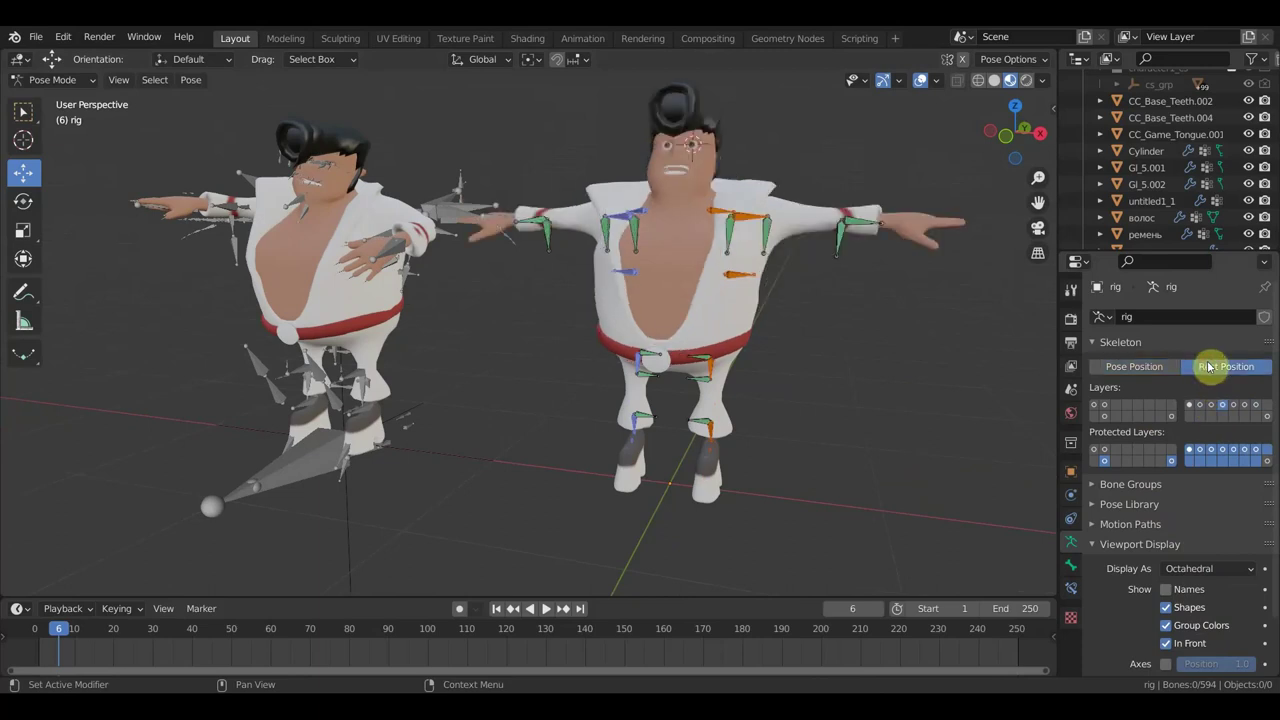
click(1163, 369)
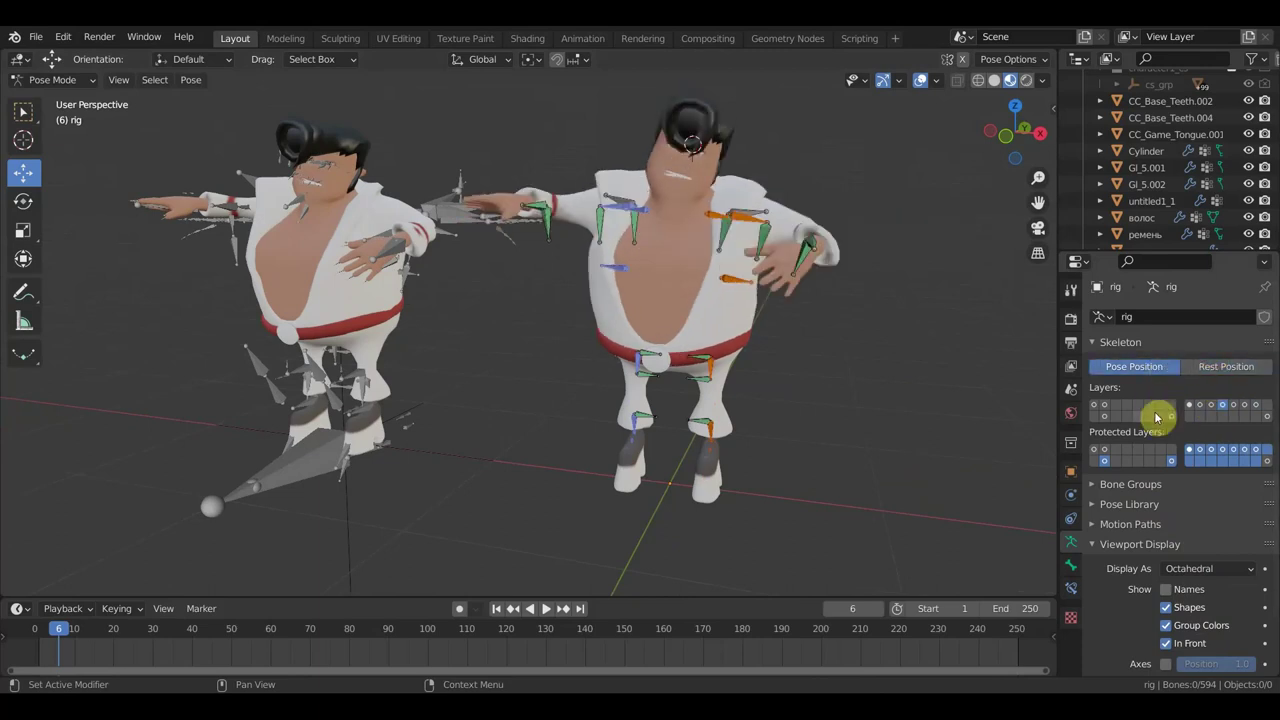
Repeat the Rest/Pose comparison with the circular-control and foot/root layers, ending on Pose Position
click(1106, 406)
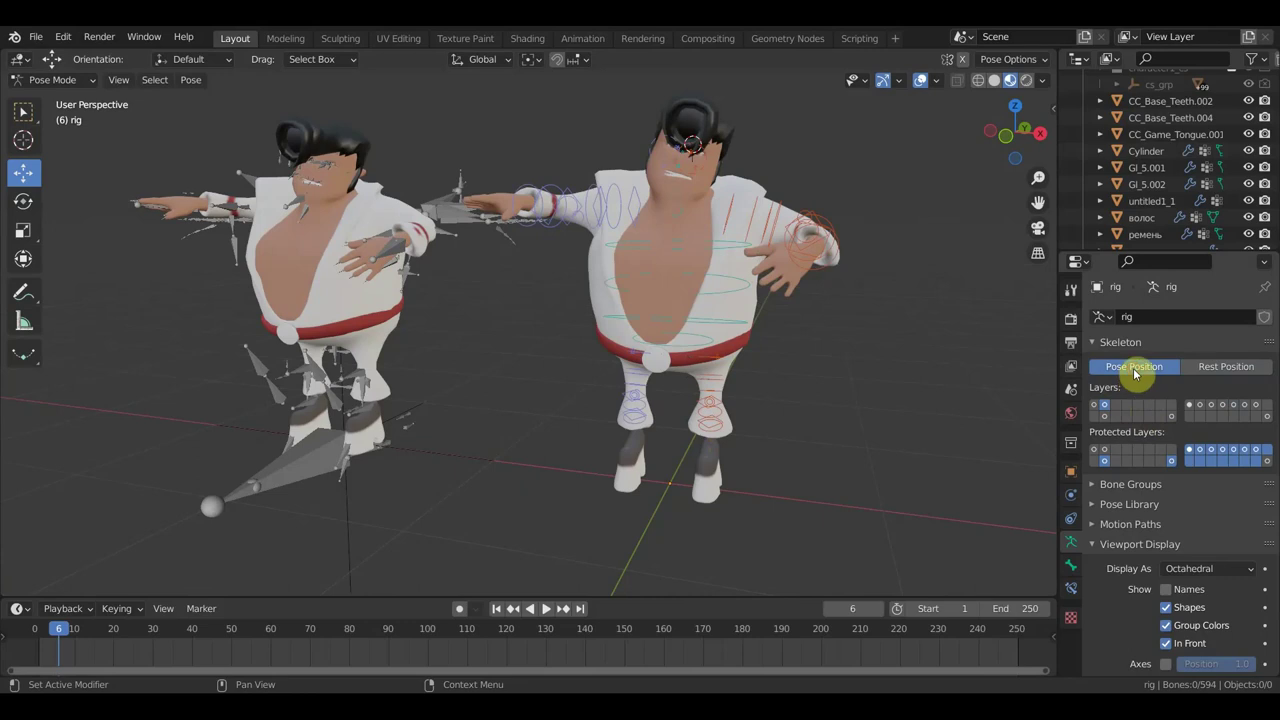
click(1224, 368)
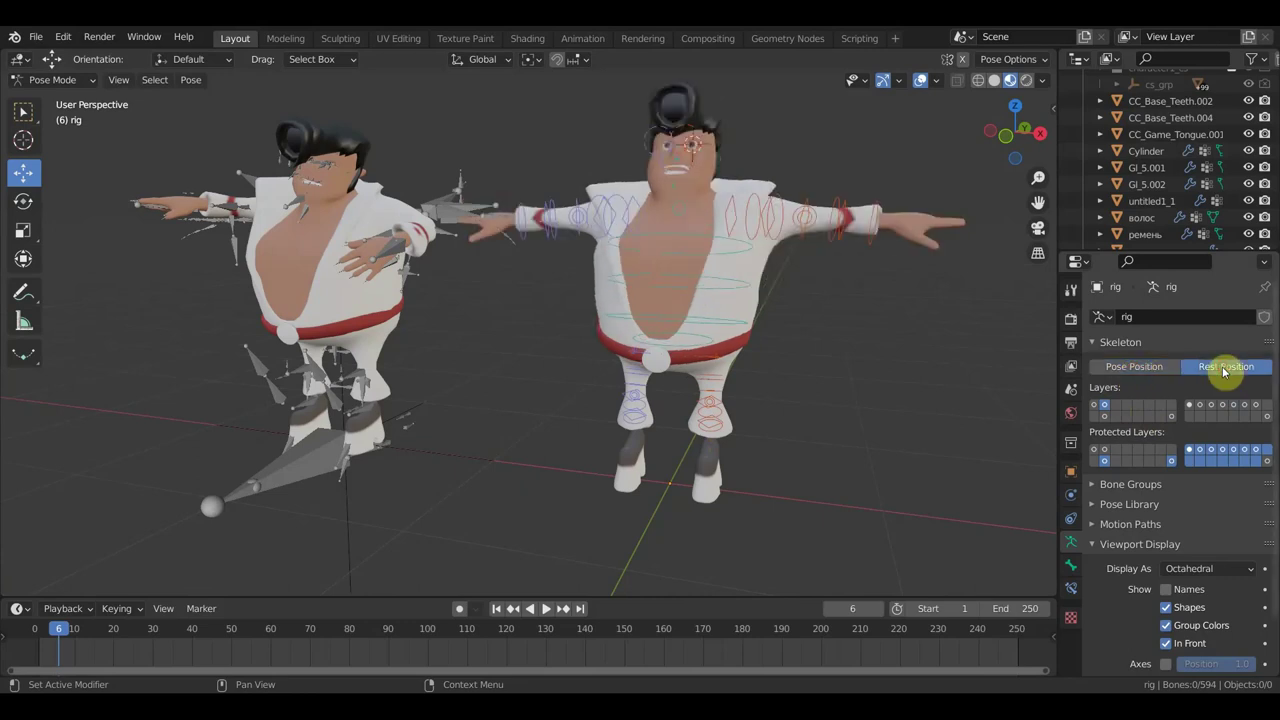
click(1158, 369)
click(1102, 406)
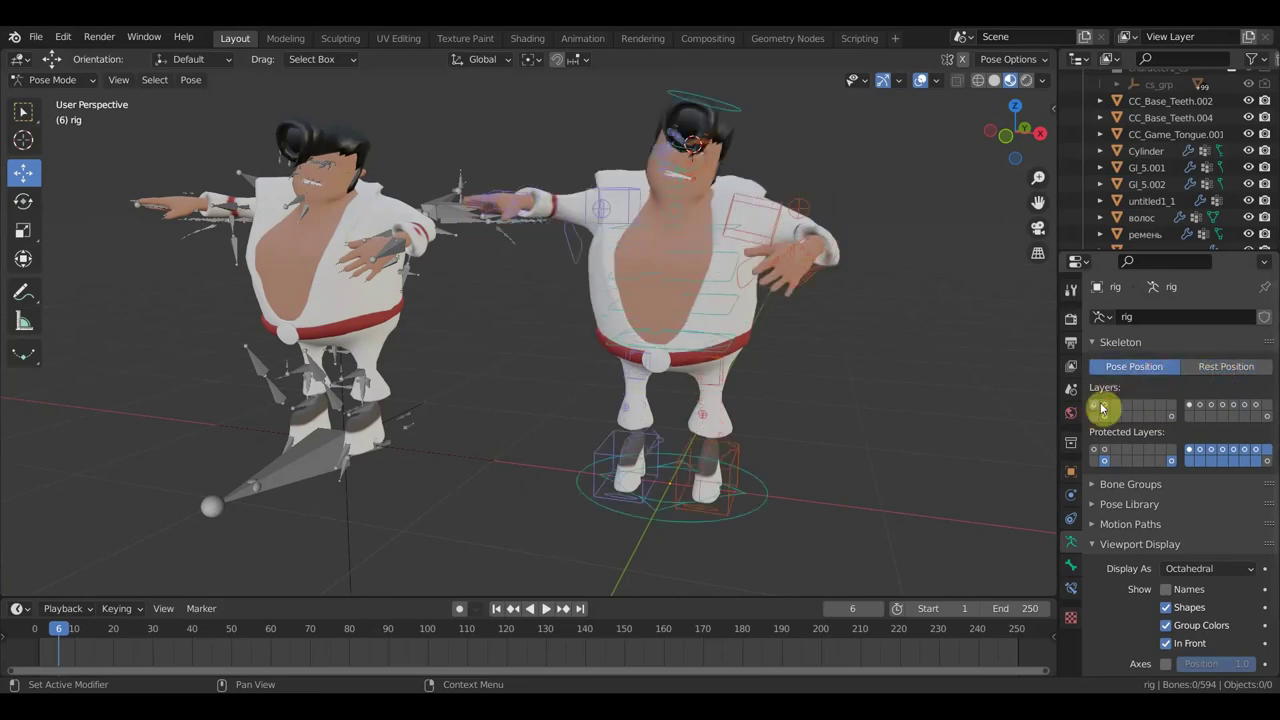
click(1214, 366)
click(1152, 368)
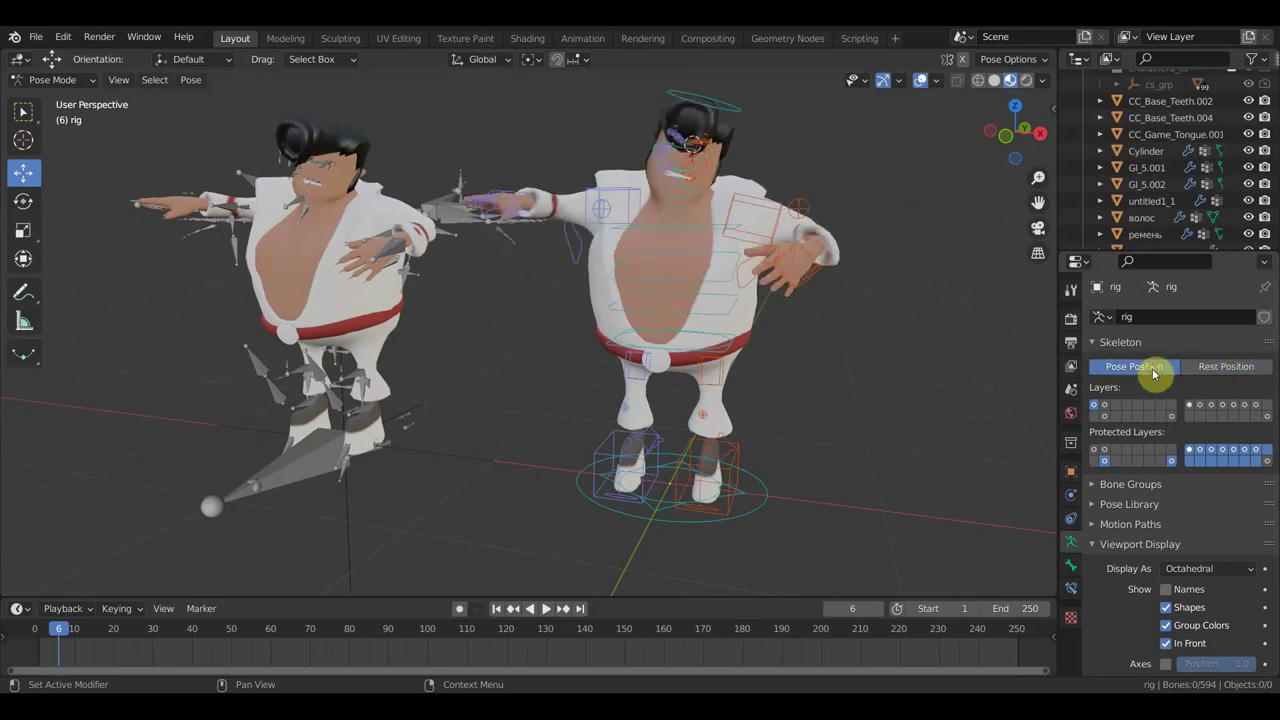
Scrub the timeline from frame 6 to frame 11 and orbit to inspect both rigs' poses
mouse_move(846, 417)
middle_down()
mouse_move(831, 423)
mouse_move(937, 394)
middle_up()
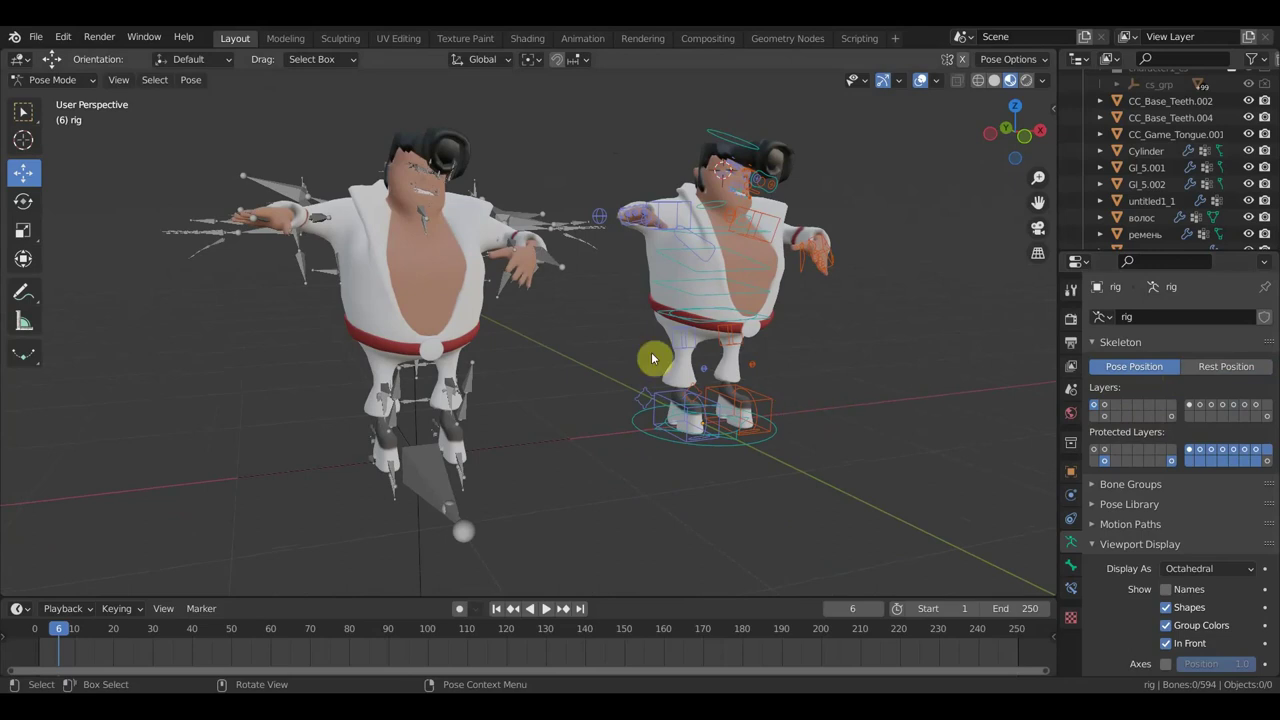
middle_drag(575, 264, 659, 259)
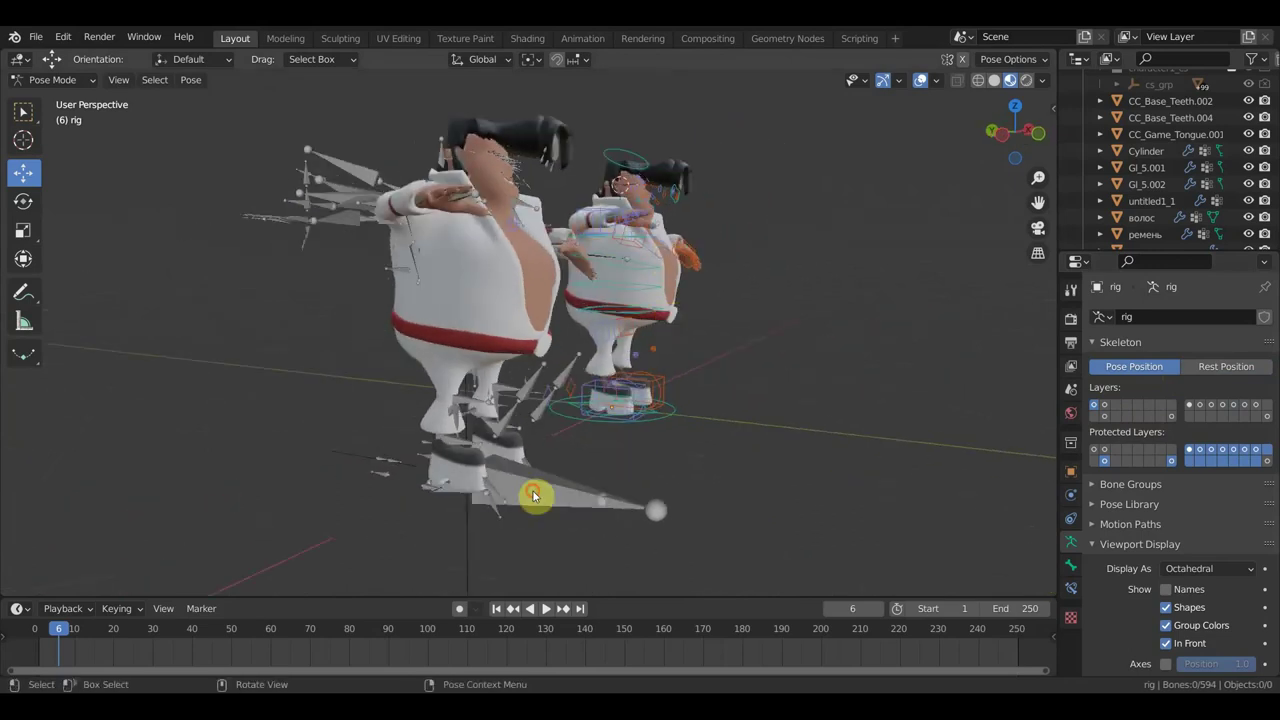
mouse_move(612, 487)
middle_down()
mouse_move(563, 500)
mouse_move(494, 480)
middle_up()
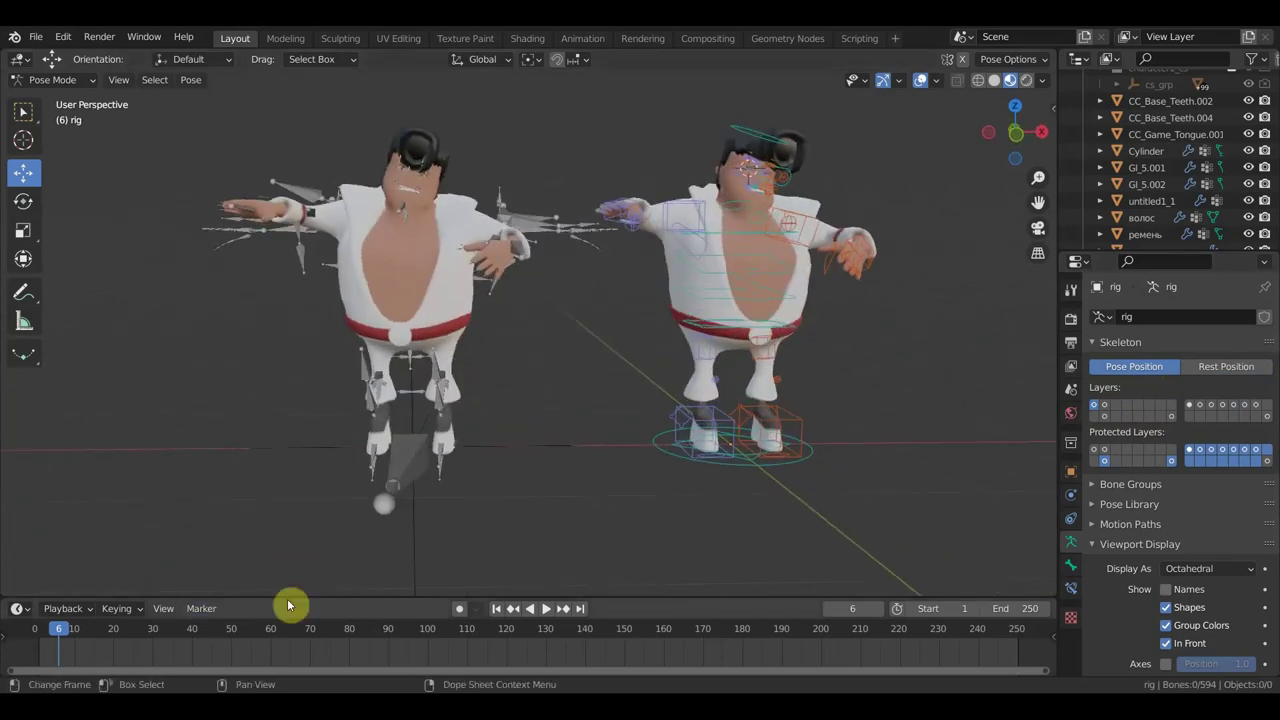
mouse_move(67, 634)
mouse_down()
mouse_move(40, 634)
mouse_move(79, 652)
mouse_move(23, 634)
mouse_move(82, 654)
mouse_move(34, 649)
mouse_move(49, 654)
mouse_up()
mouse_move(311, 506)
middle_down()
mouse_move(520, 523)
mouse_move(531, 546)
middle_up()
drag(42, 630, 78, 632)
mouse_move(403, 506)
middle_down()
mouse_move(464, 505)
mouse_move(623, 429)
middle_up()
scroll(635, 415, up, 2)
middle_drag(707, 340, 677, 347)
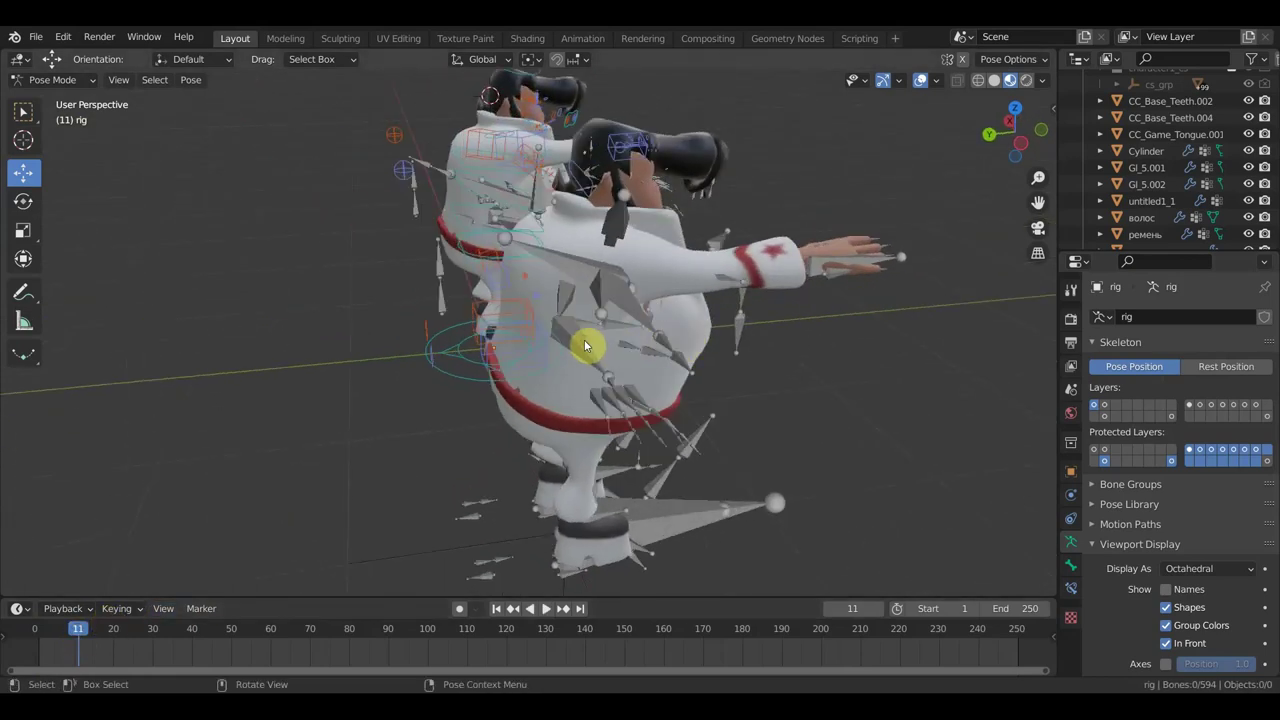
Switch to Object Mode, select rig.001, and put it into Pose Mode
click(55, 81)
click(58, 93)
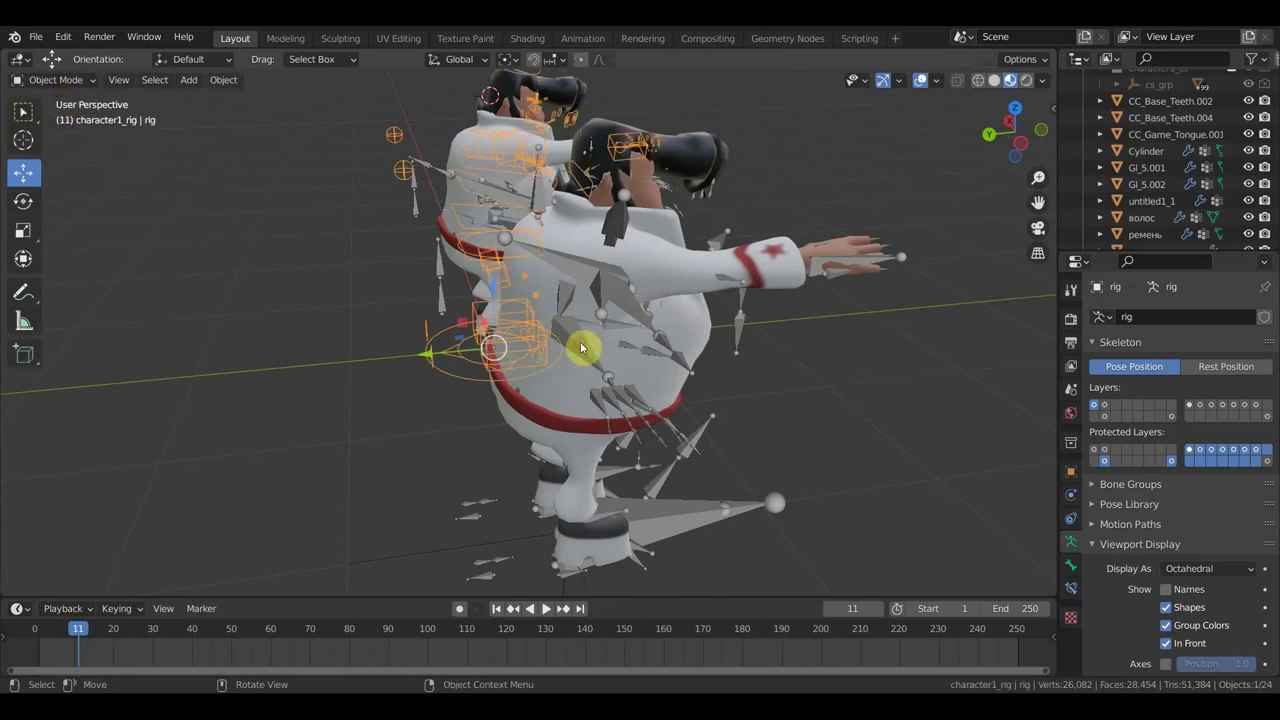
click(581, 348)
click(55, 80)
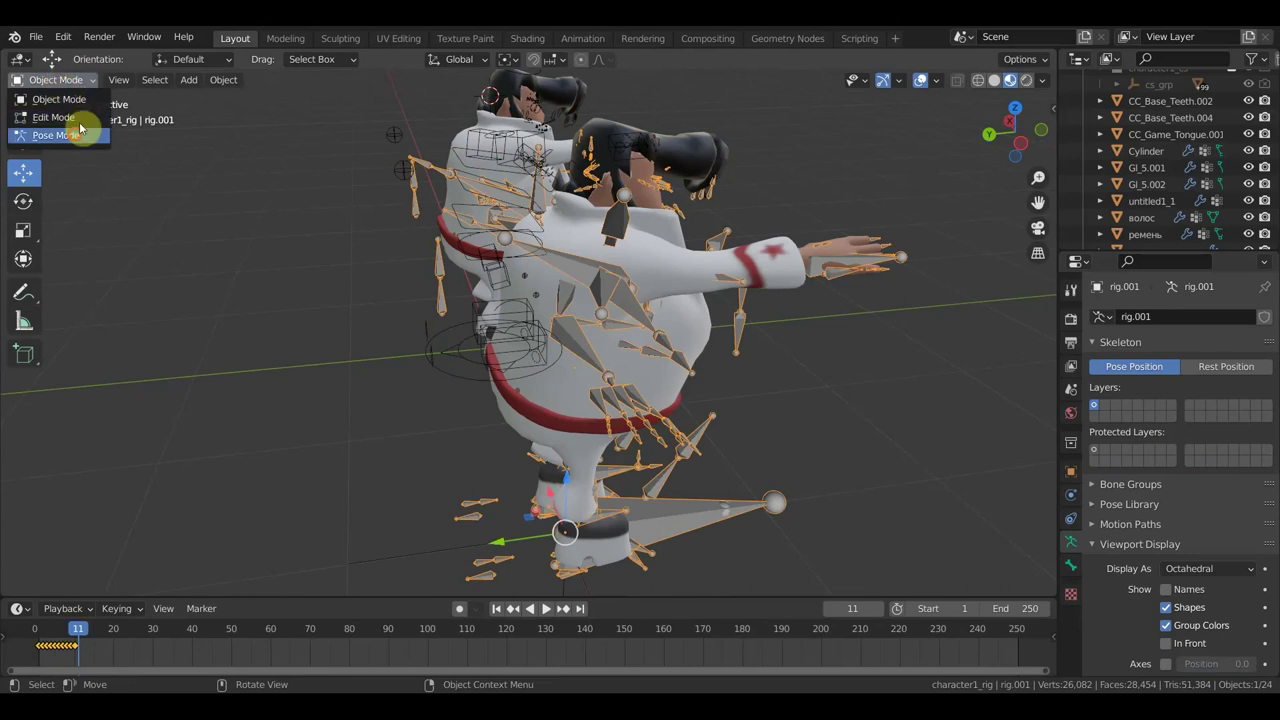
click(84, 118)
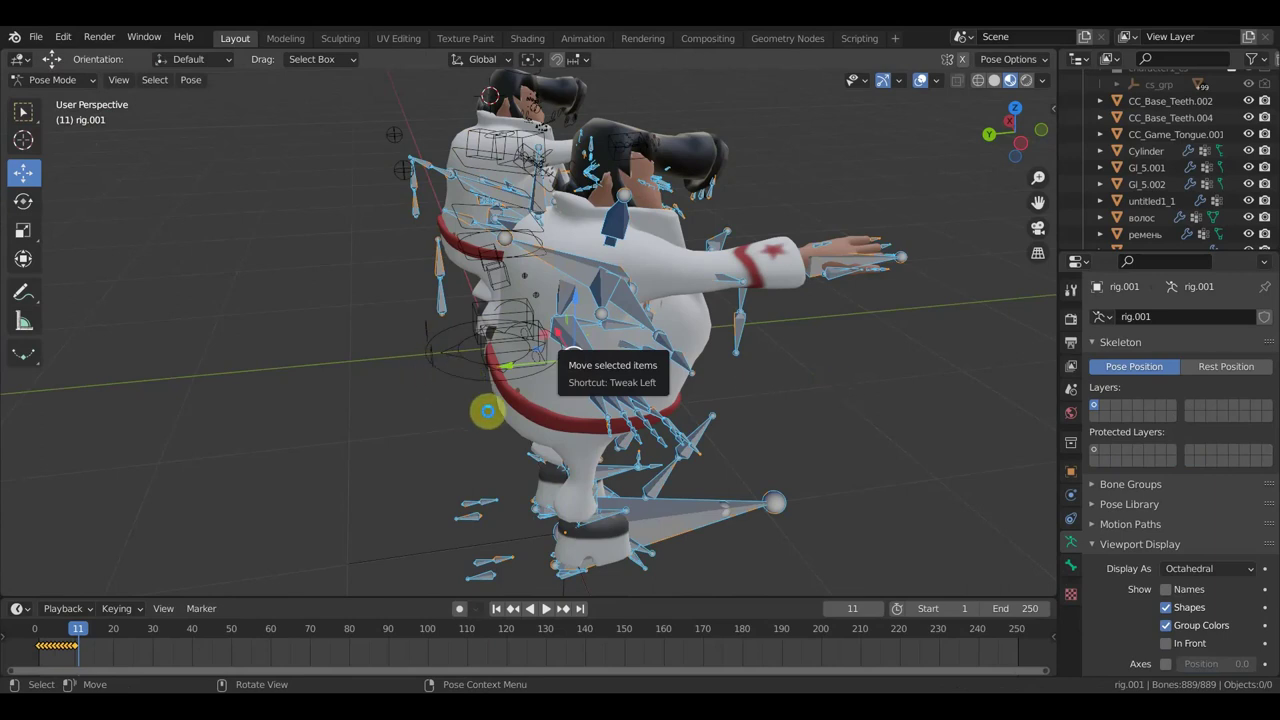
Select forearm_ref.r and rotate it three times, orbiting between rotations to check the bend
click(483, 432)
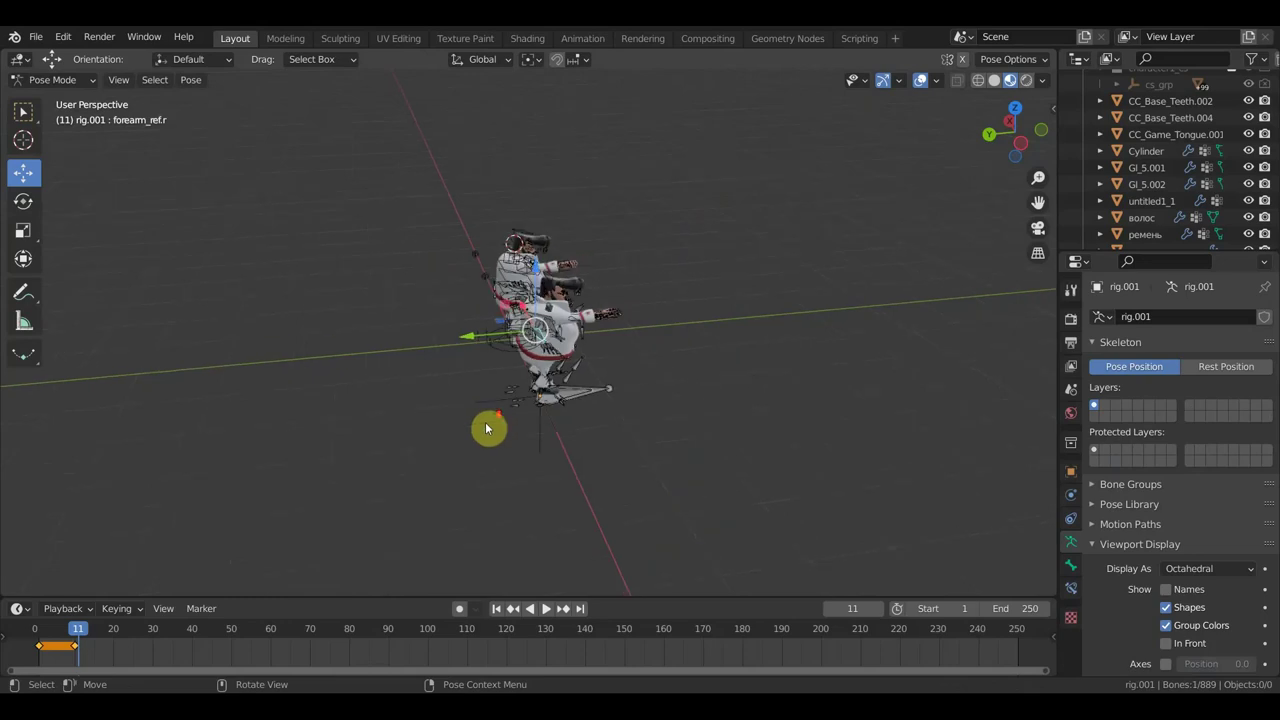
middle_drag(558, 358, 523, 374)
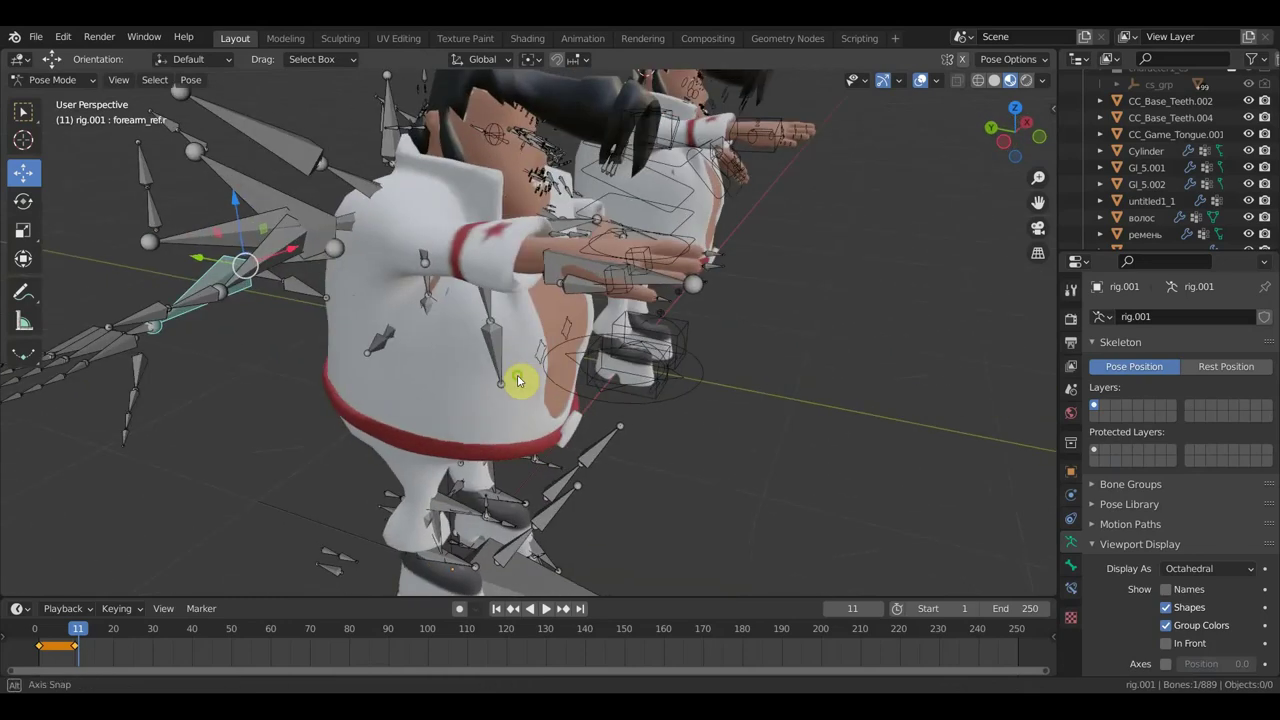
mouse_move(353, 338)
middle_down()
mouse_move(337, 354)
mouse_move(256, 336)
middle_up()
key(r)
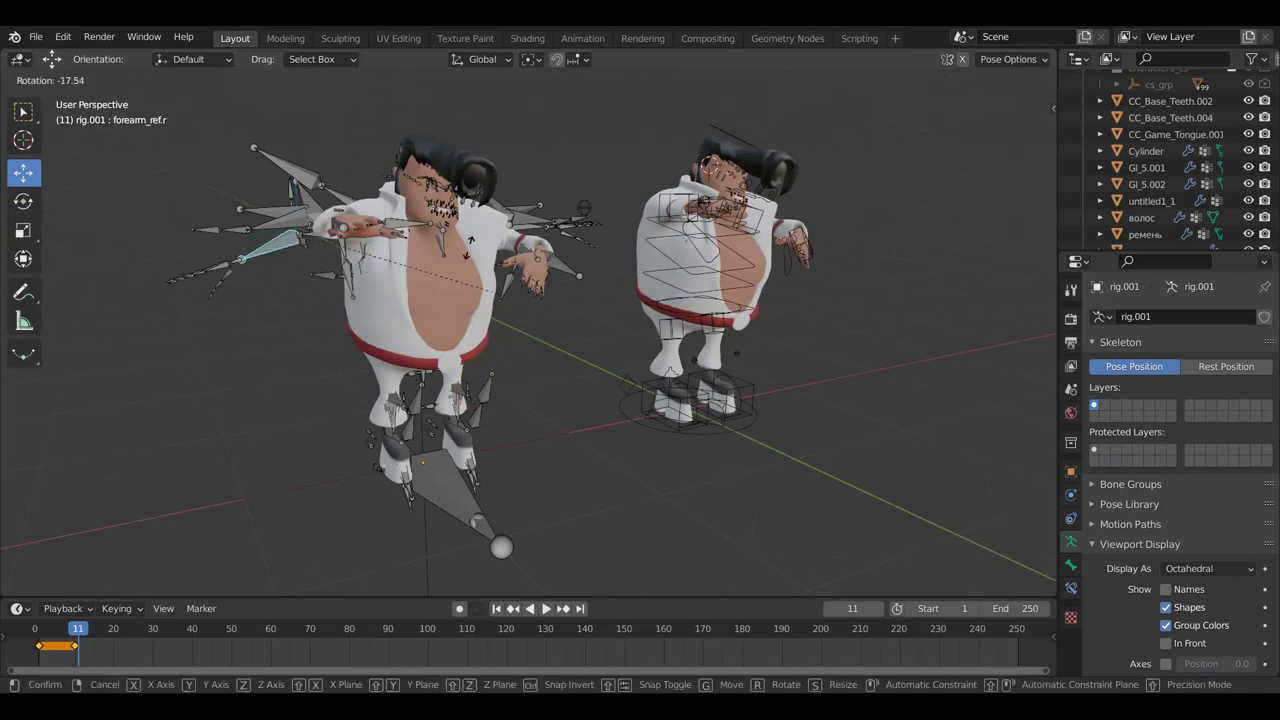
click(369, 336)
middle_drag(371, 334, 577, 388)
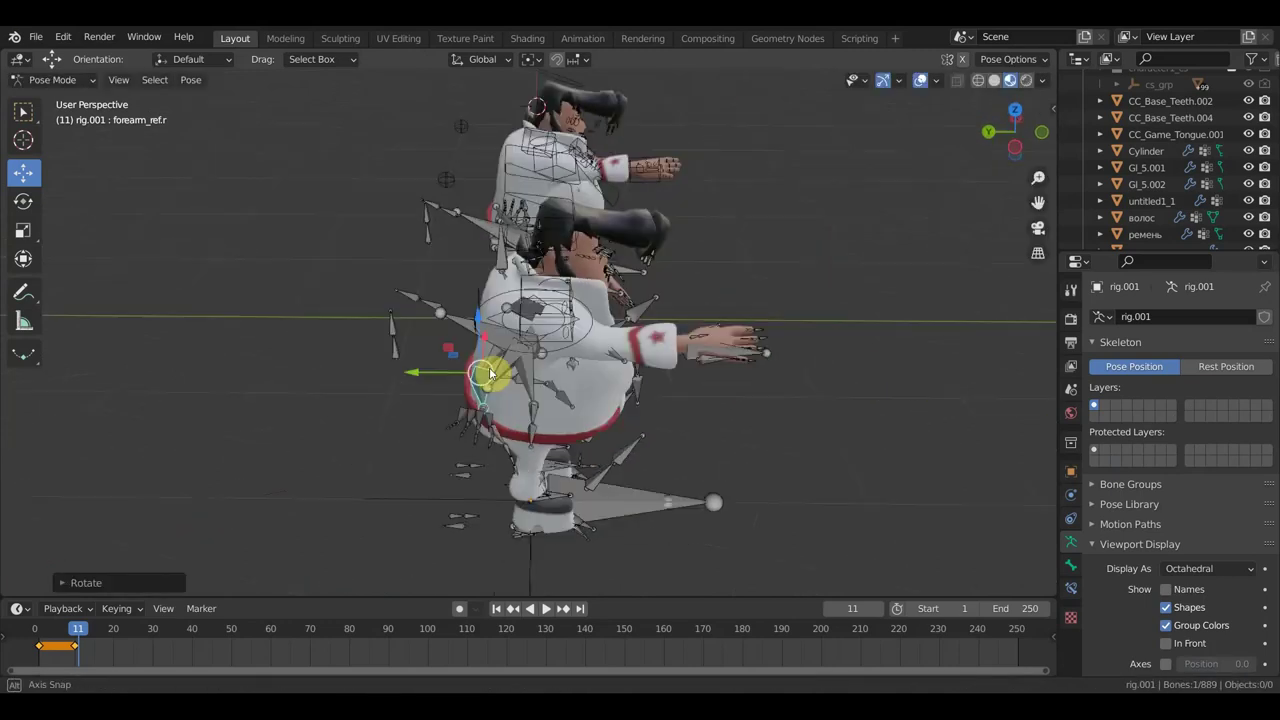
key(r)
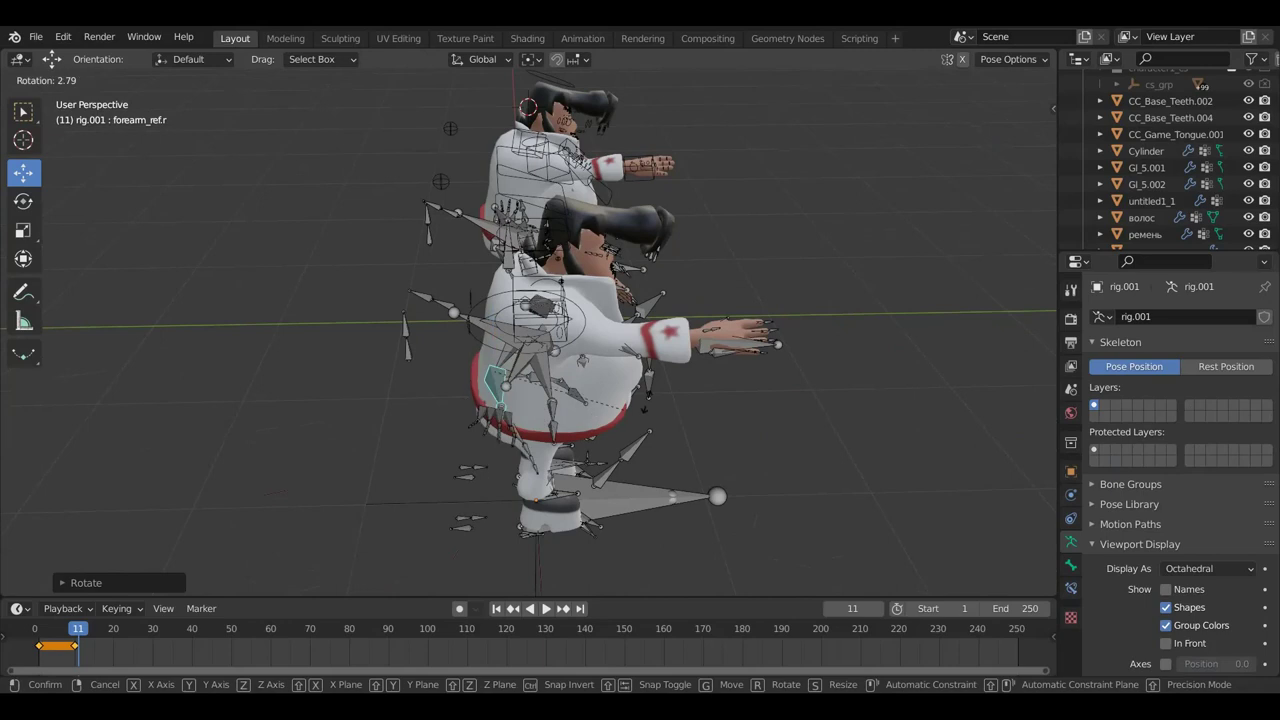
click(657, 396)
middle_drag(657, 396, 672, 407)
key(r)
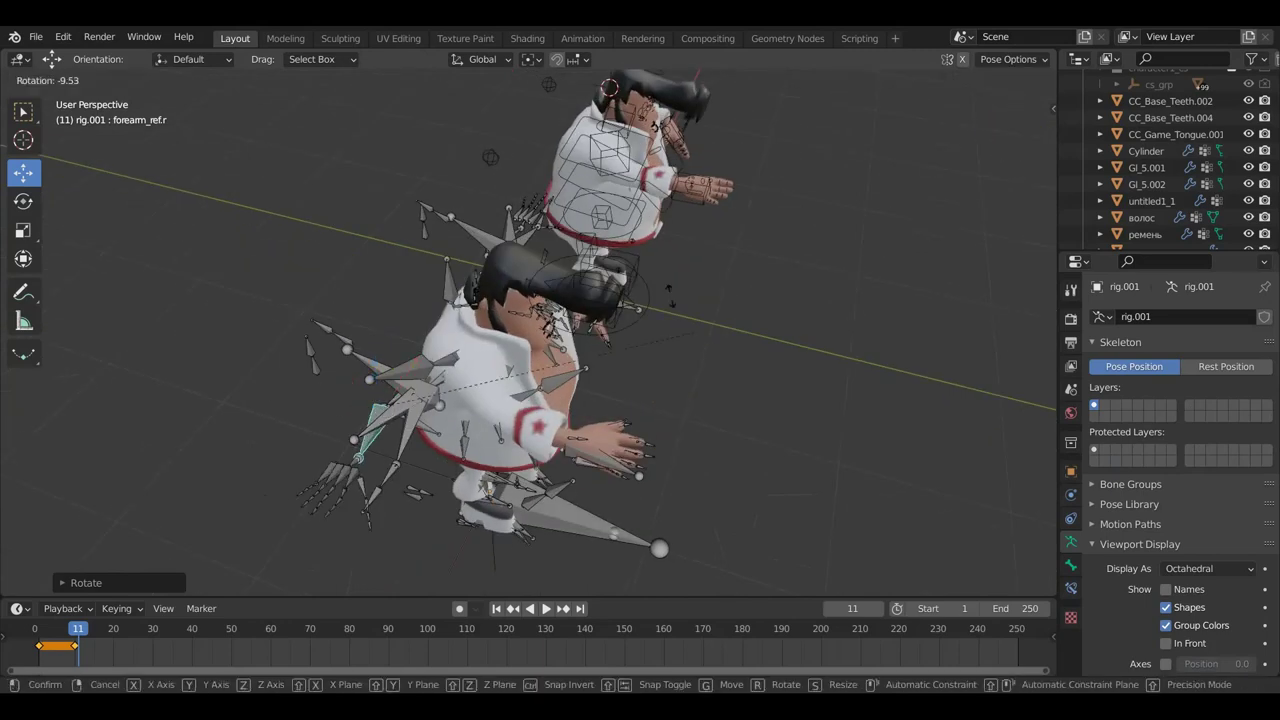
click(531, 414)
mouse_move(531, 414)
middle_down()
mouse_move(490, 432)
mouse_move(481, 405)
middle_up()
Put rig.001 into Edit Mode and orbit around the character
click(55, 79)
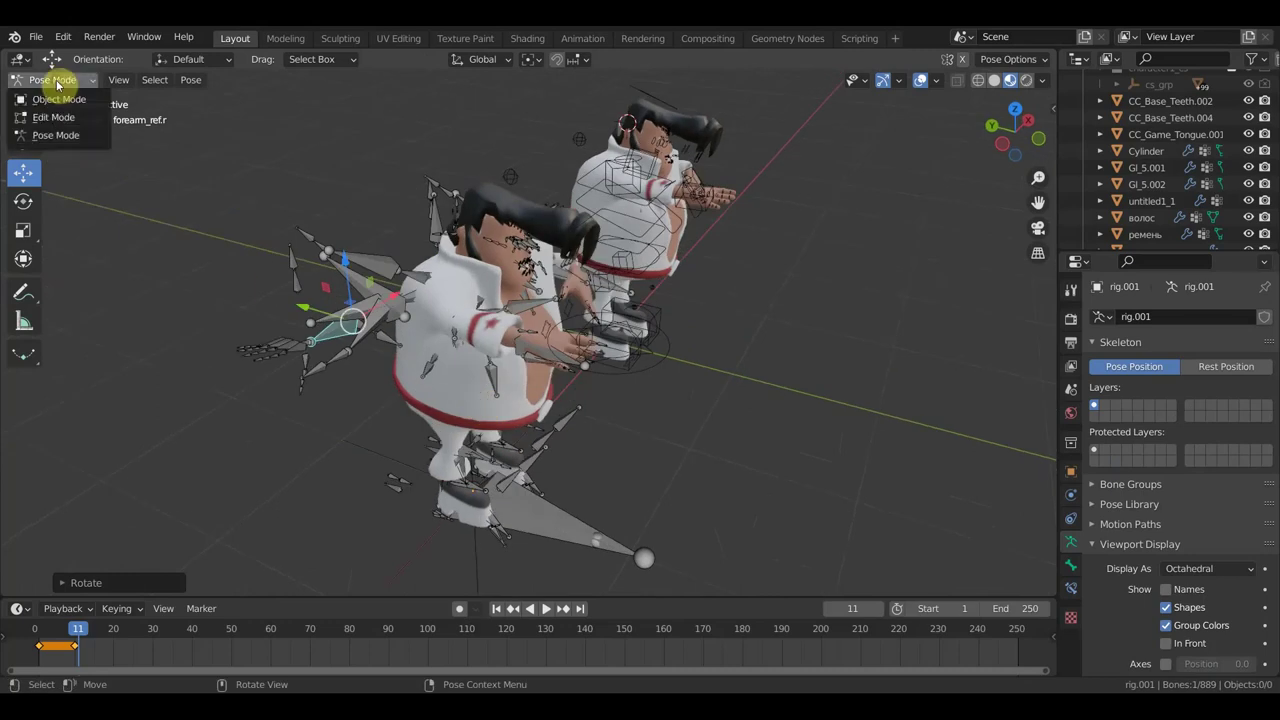
click(62, 122)
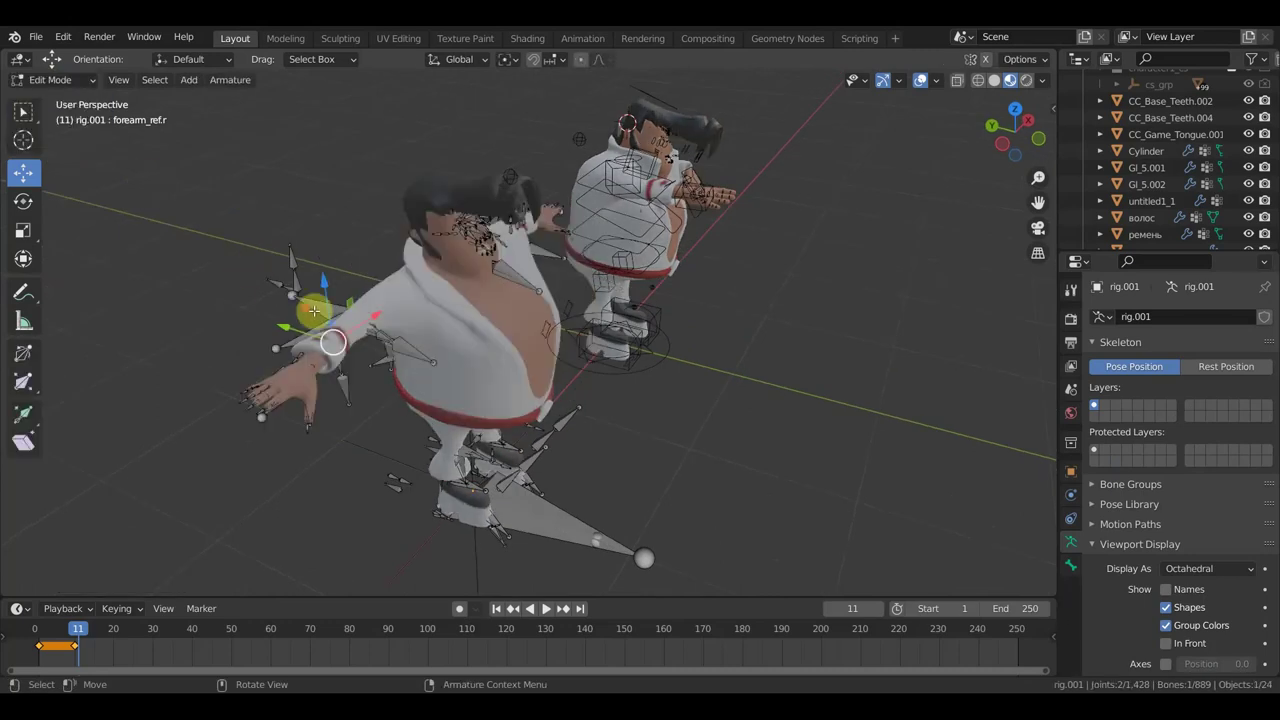
mouse_move(357, 337)
middle_down()
mouse_move(423, 363)
mouse_move(456, 334)
mouse_move(520, 340)
mouse_move(363, 329)
mouse_move(385, 351)
mouse_move(431, 349)
middle_up()
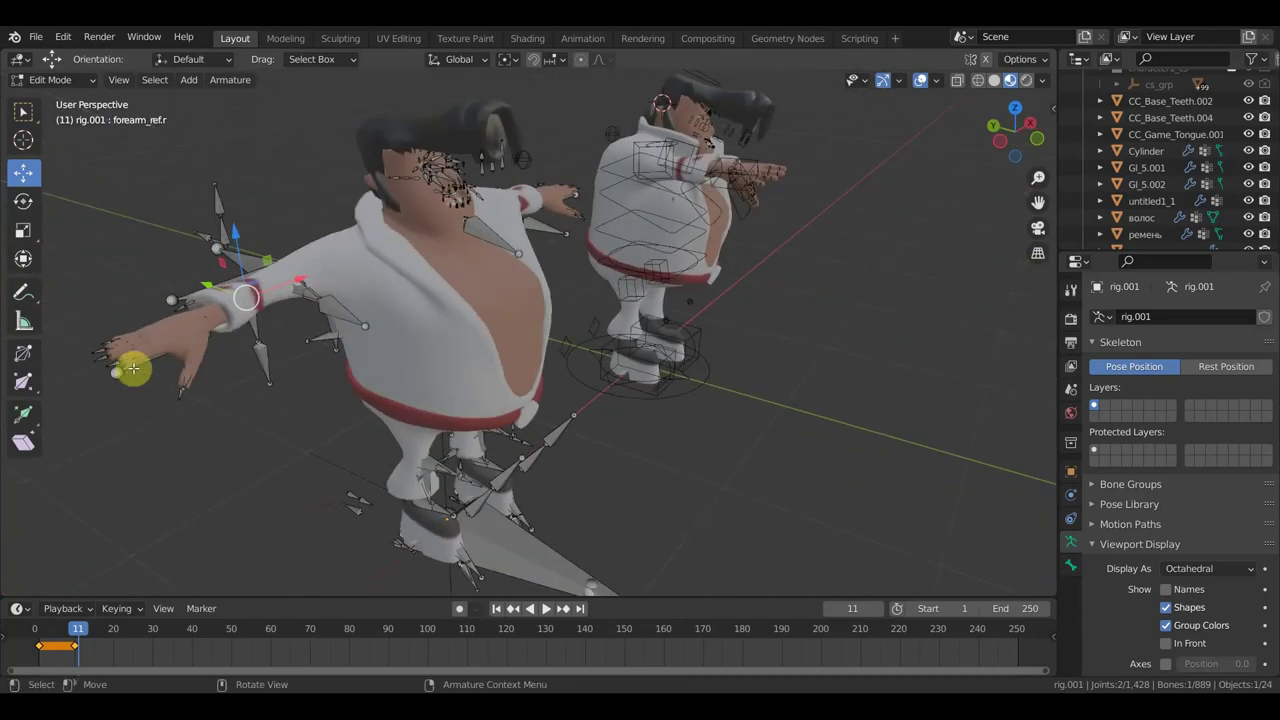
mouse_move(214, 346)
middle_down()
mouse_move(409, 366)
mouse_move(529, 451)
mouse_move(529, 377)
mouse_move(612, 377)
middle_up()
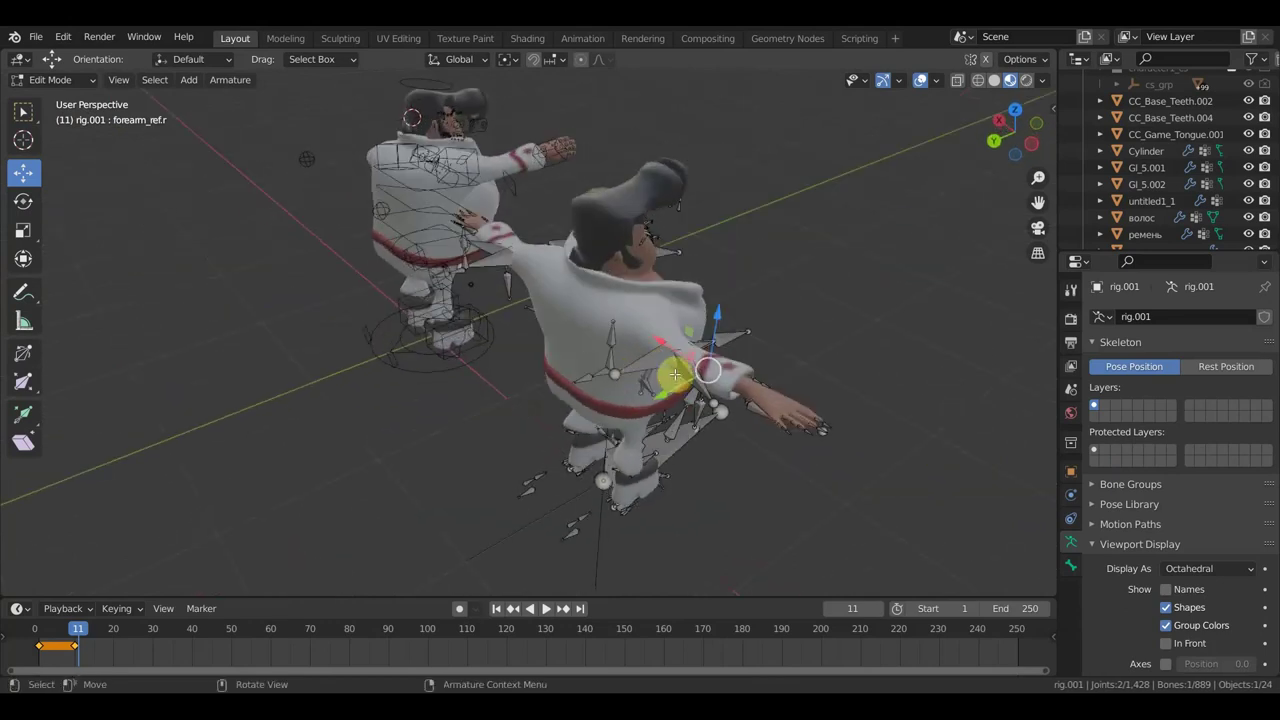
Select arm_fk_pre_pole.r, box-select a bone near the right hand, then view right-side and front orthographic
click(657, 380)
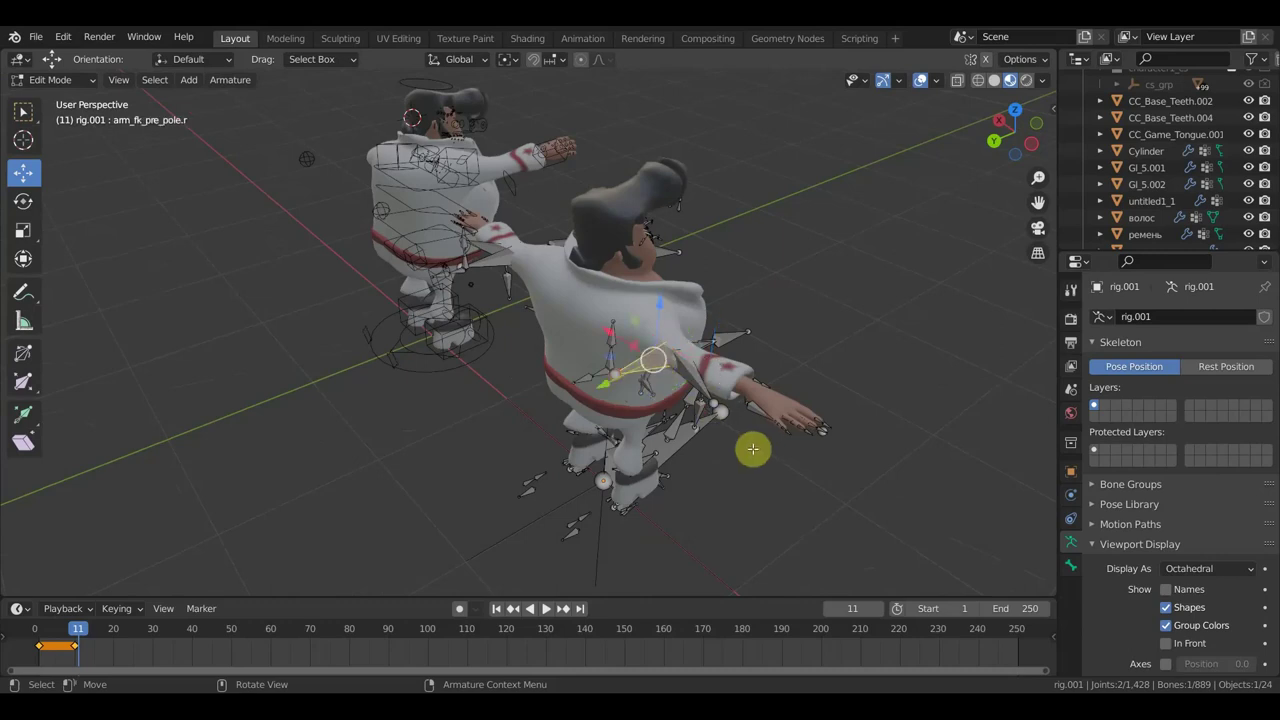
click(662, 293)
key(b)
drag(666, 272, 749, 343)
mouse_move(749, 343)
middle_down()
mouse_move(659, 318)
mouse_move(509, 310)
middle_up()
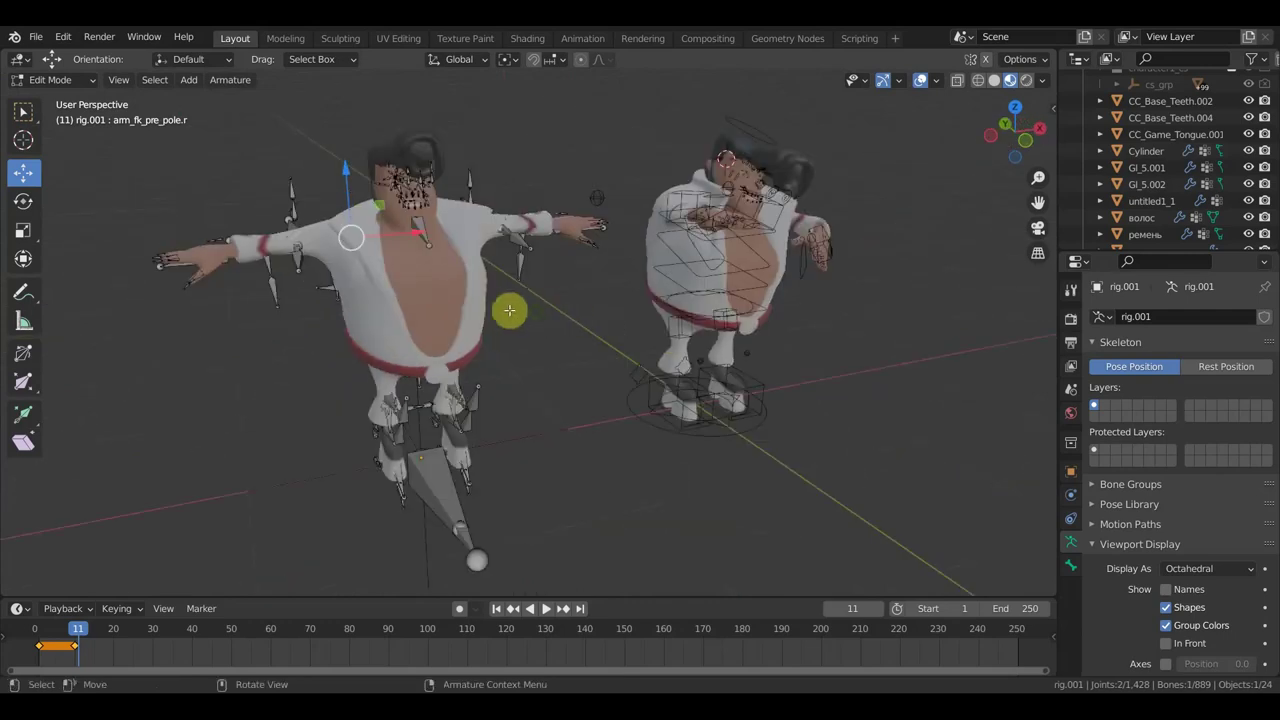
key(KP_3)
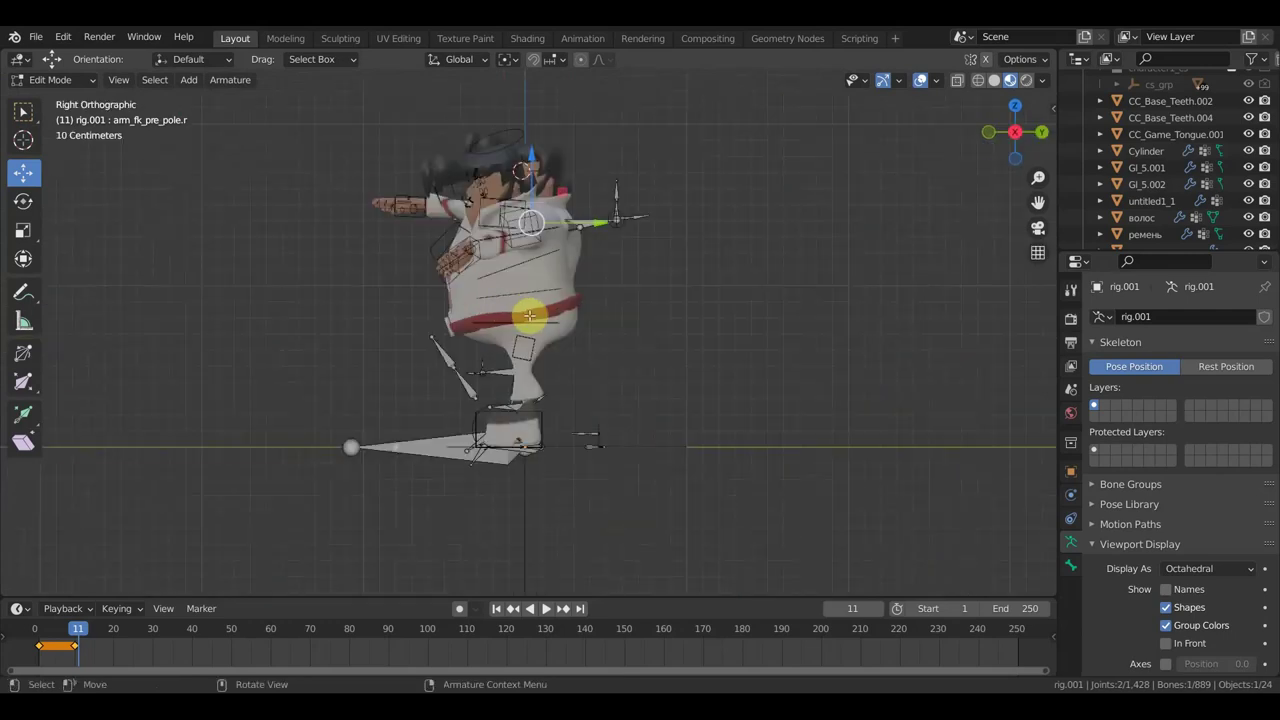
key(KP_1)
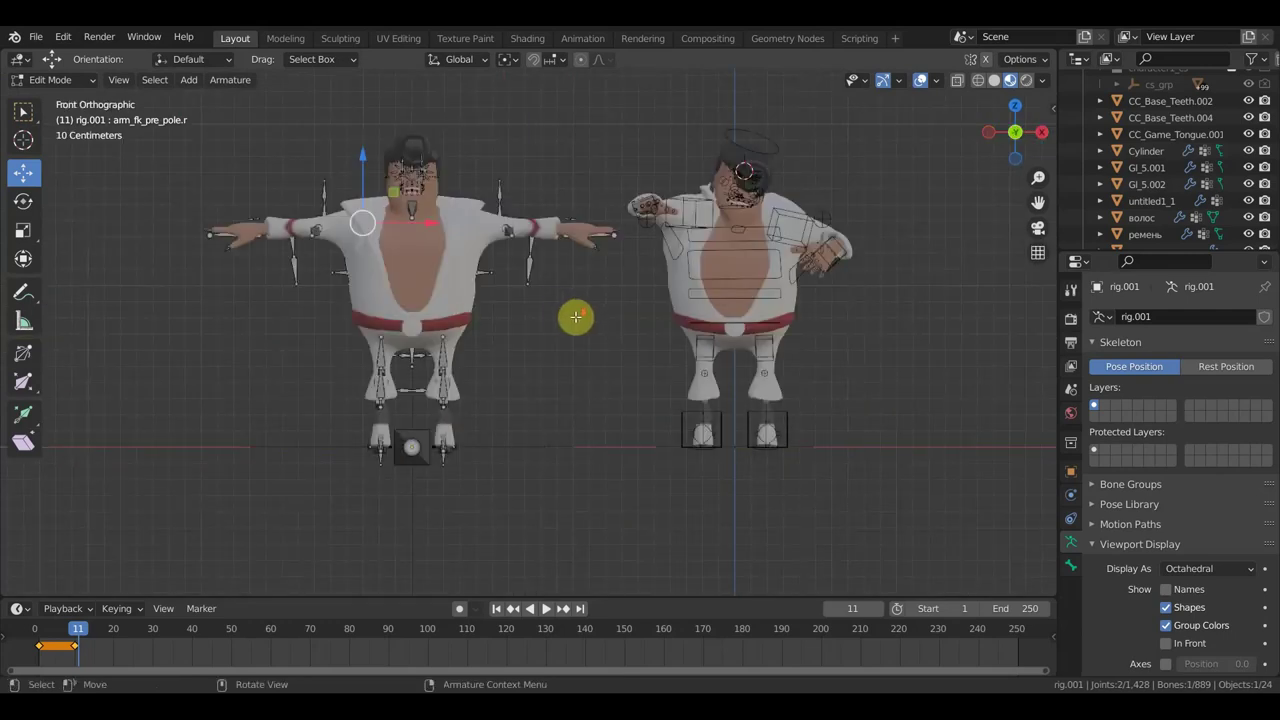
scroll(576, 317, down, 1)
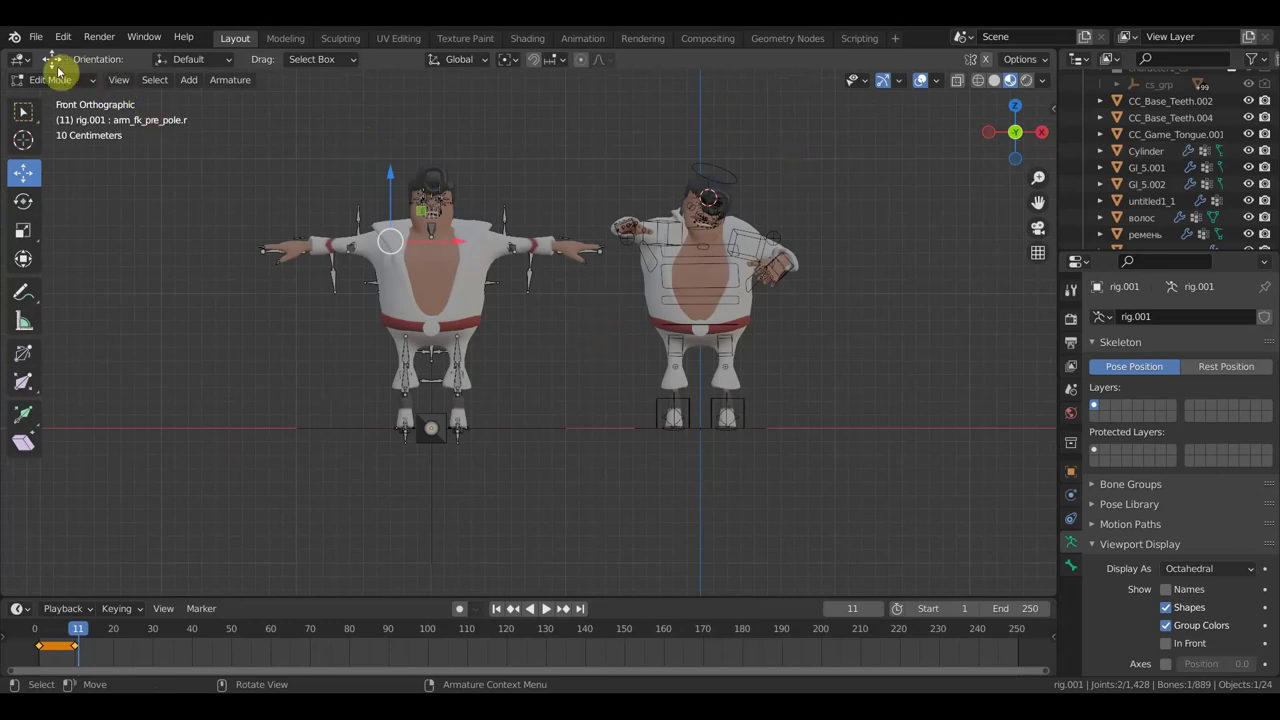
click(48, 80)
Return to Object Mode and select the imported copy's rig on the right
click(62, 99)
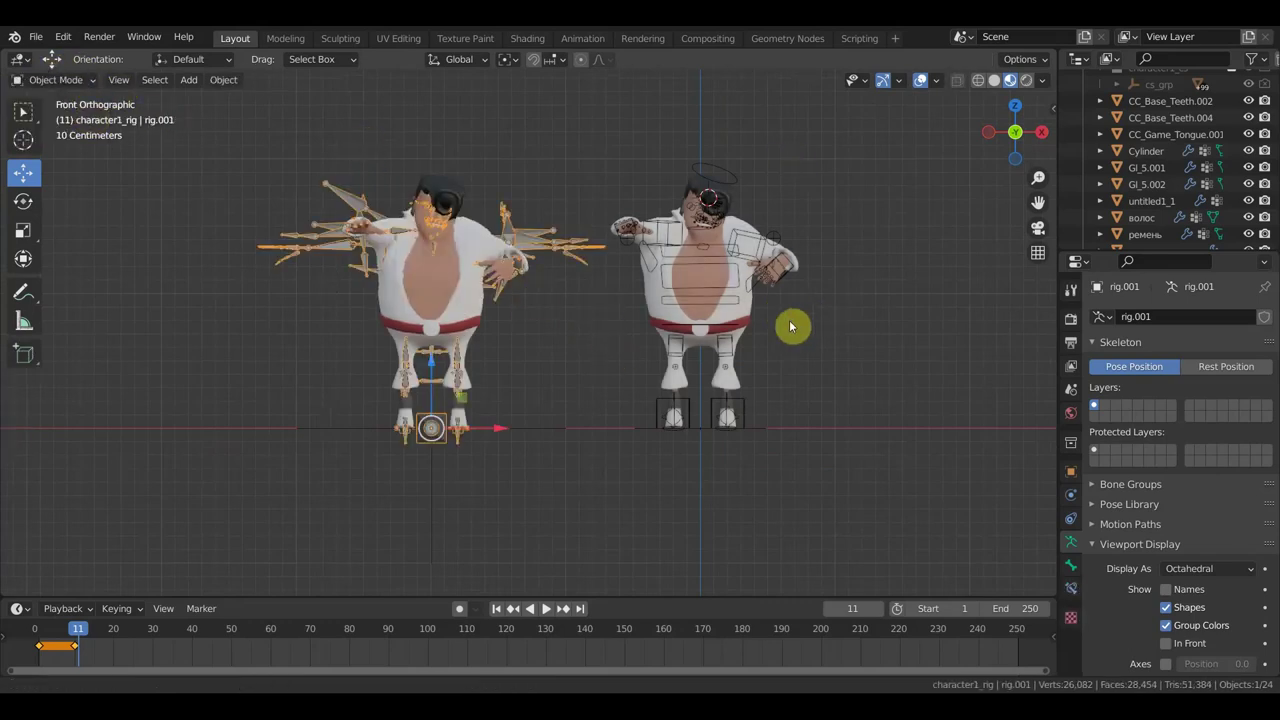
scroll(760, 335, up, 2)
scroll(731, 352, up, 2)
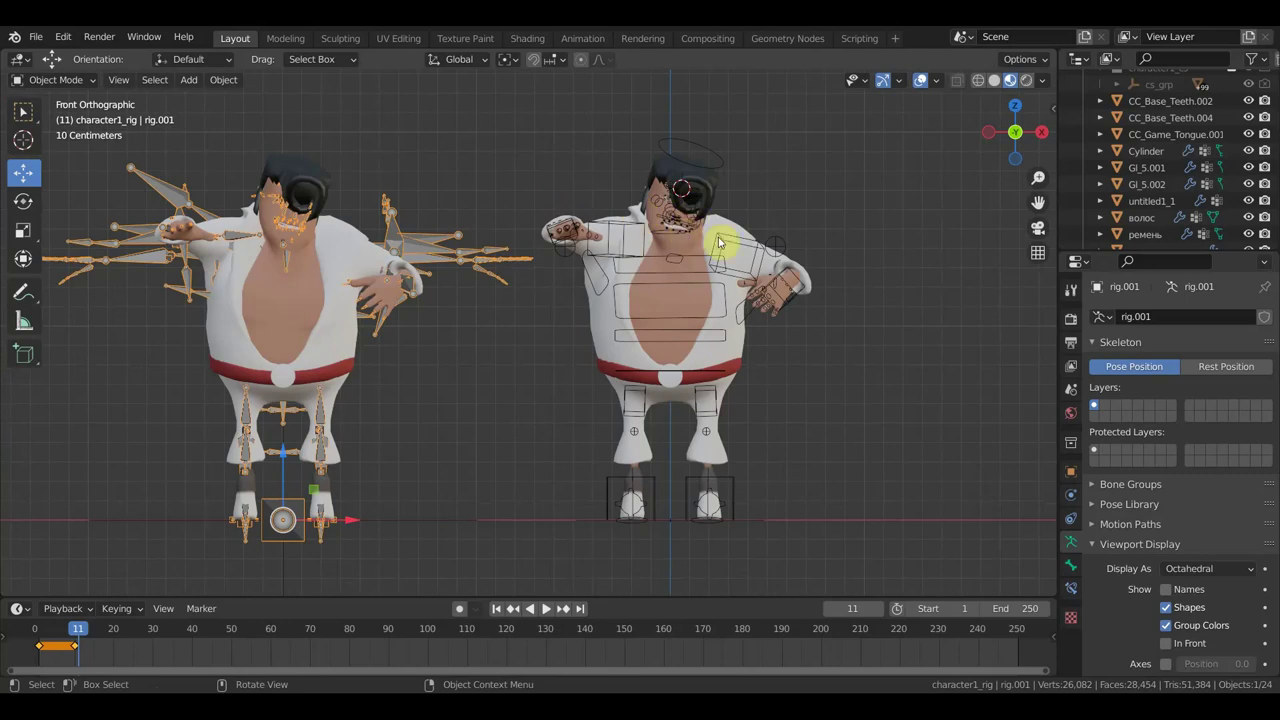
scroll(1142, 208, down, 1)
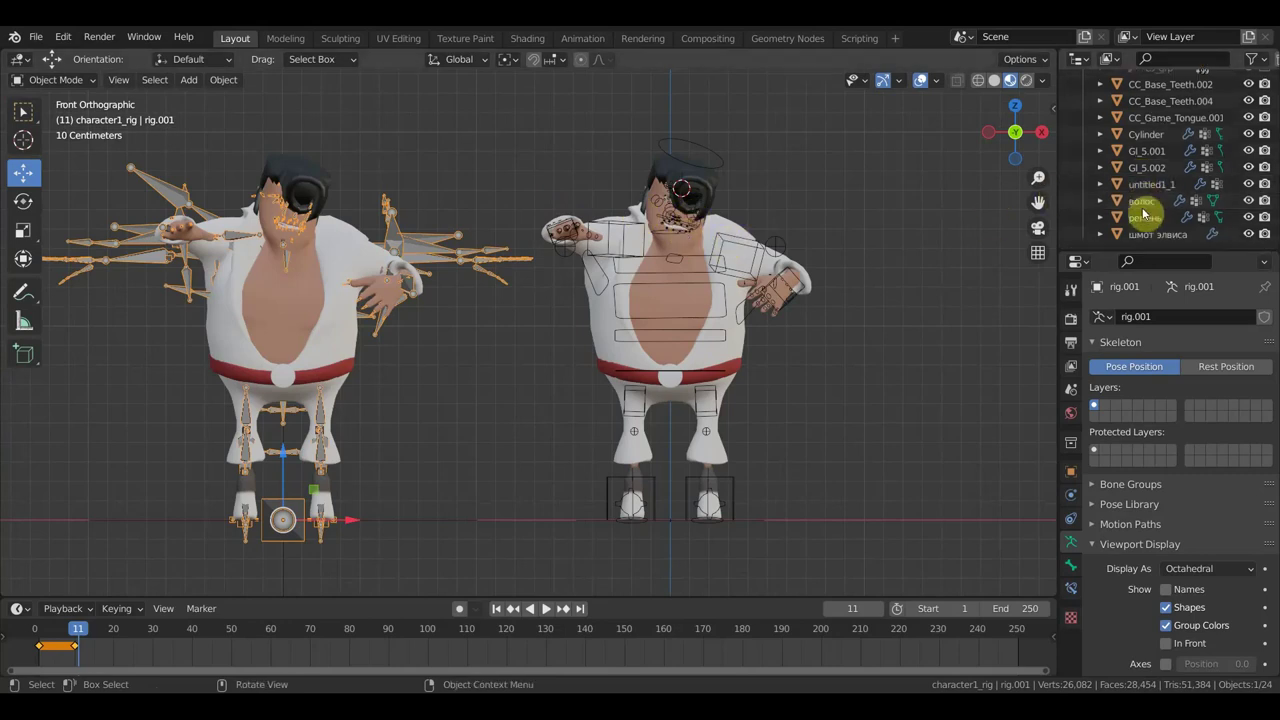
click(748, 245)
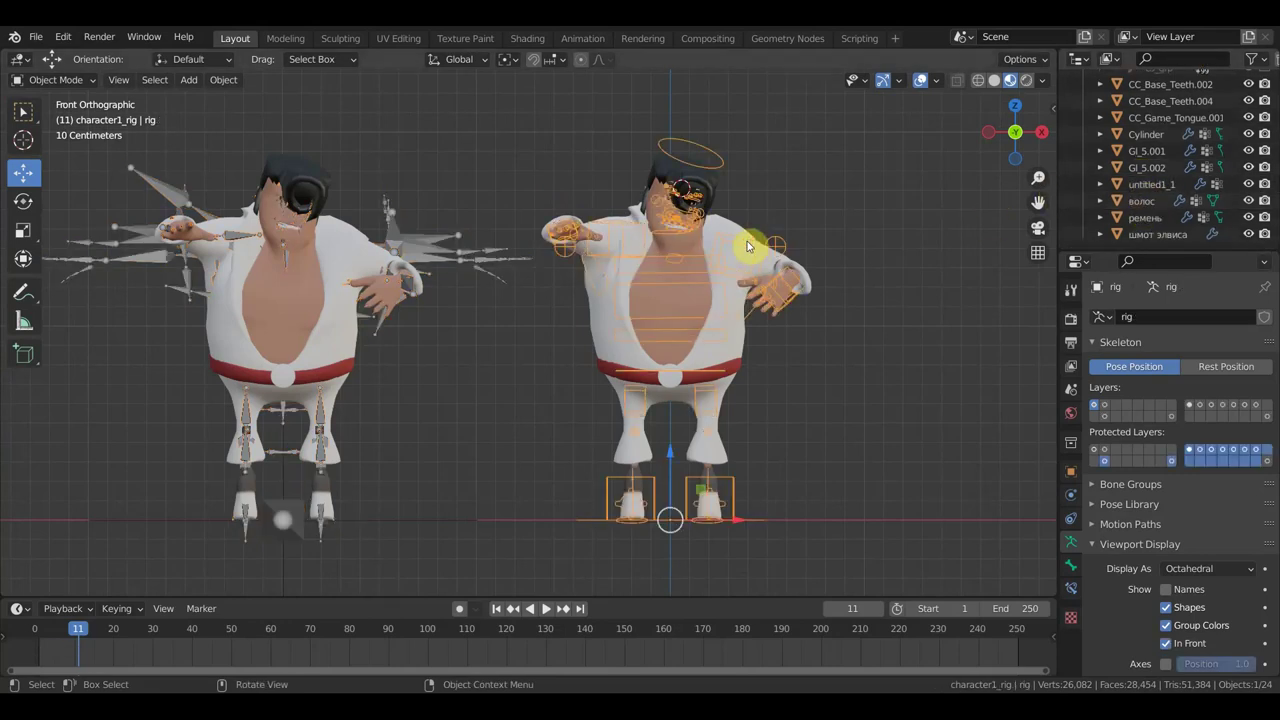
scroll(748, 245, down, 1)
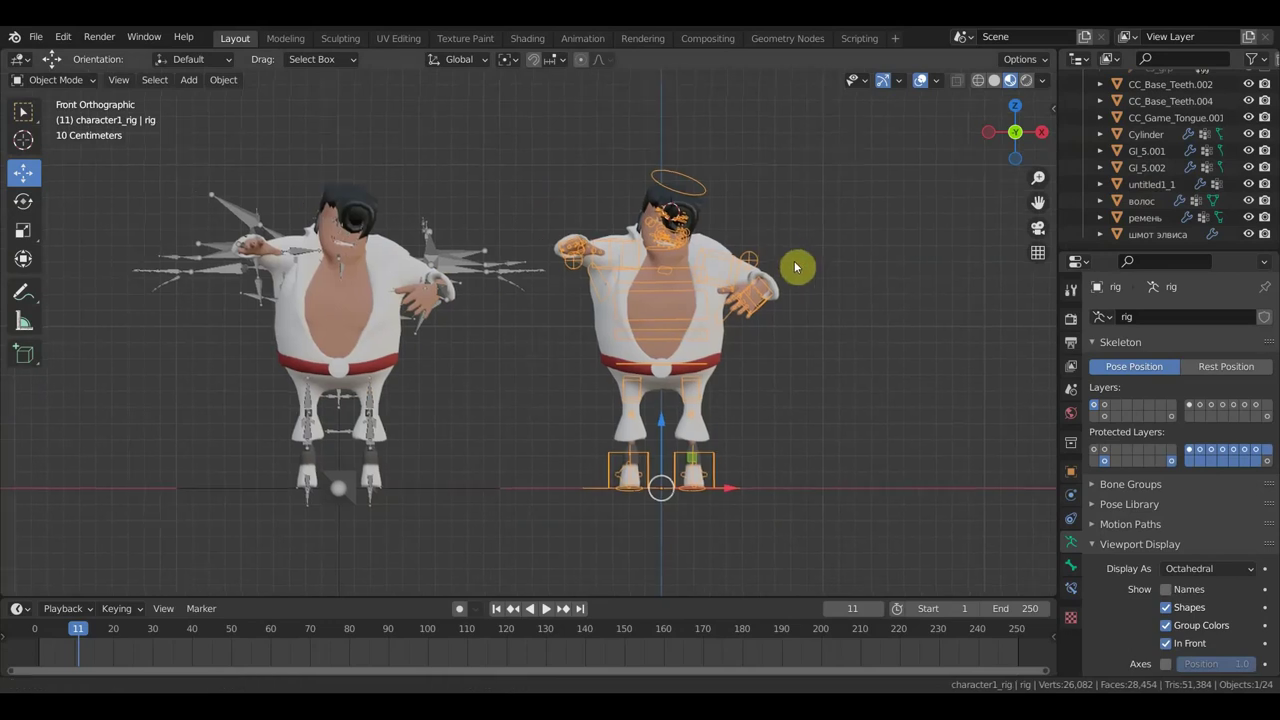
shift+middle_drag(770, 254, 846, 257)
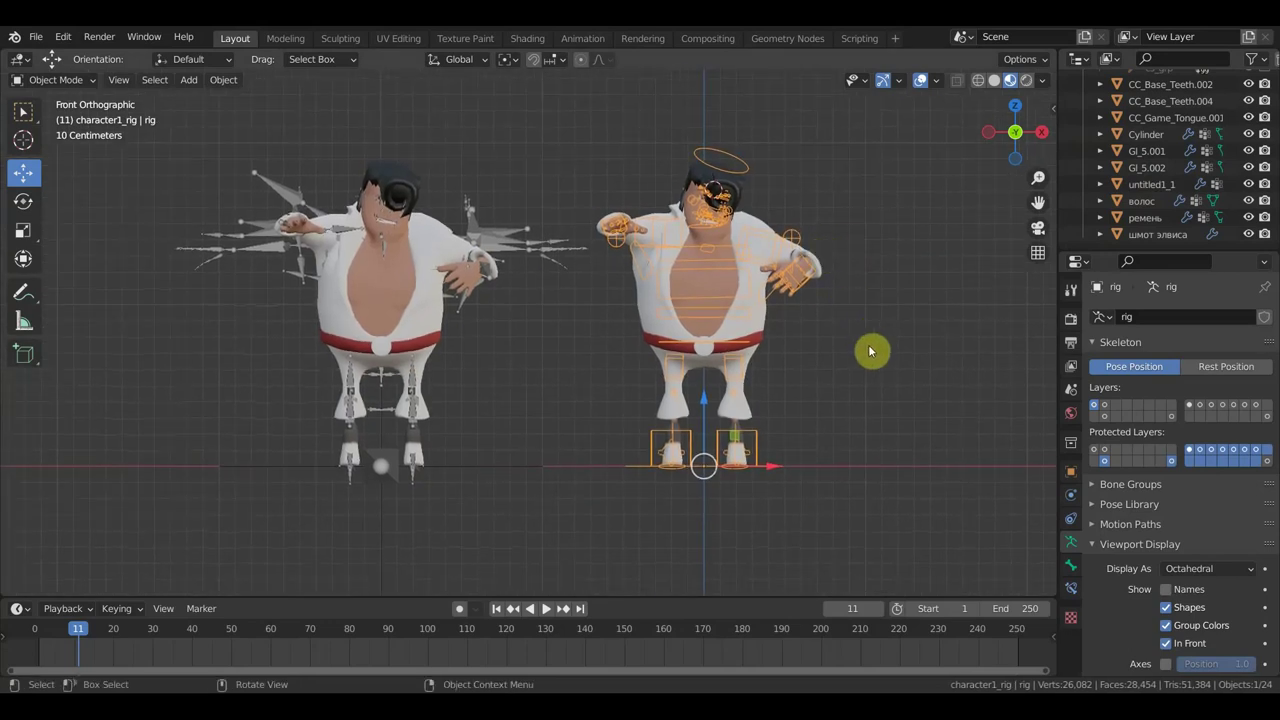
Rewind the animation from frame 11 to frame 1 and hide viewport overlays to see the meshes
mouse_move(870, 357)
middle_down()
mouse_move(949, 366)
mouse_move(841, 371)
middle_up()
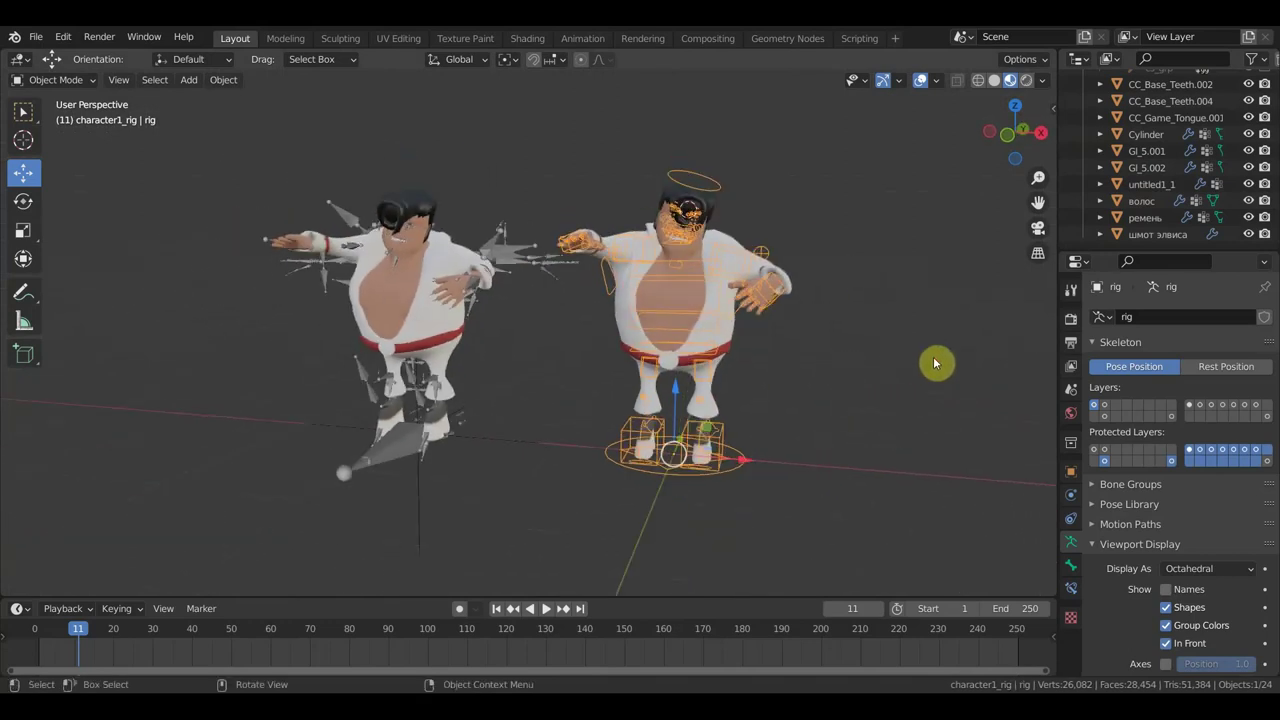
scroll(918, 365, up, 1)
scroll(909, 364, up, 1)
scroll(909, 364, up, 1)
mouse_move(937, 357)
middle_down()
mouse_move(811, 437)
mouse_move(869, 400)
middle_up()
scroll(866, 397, up, 3)
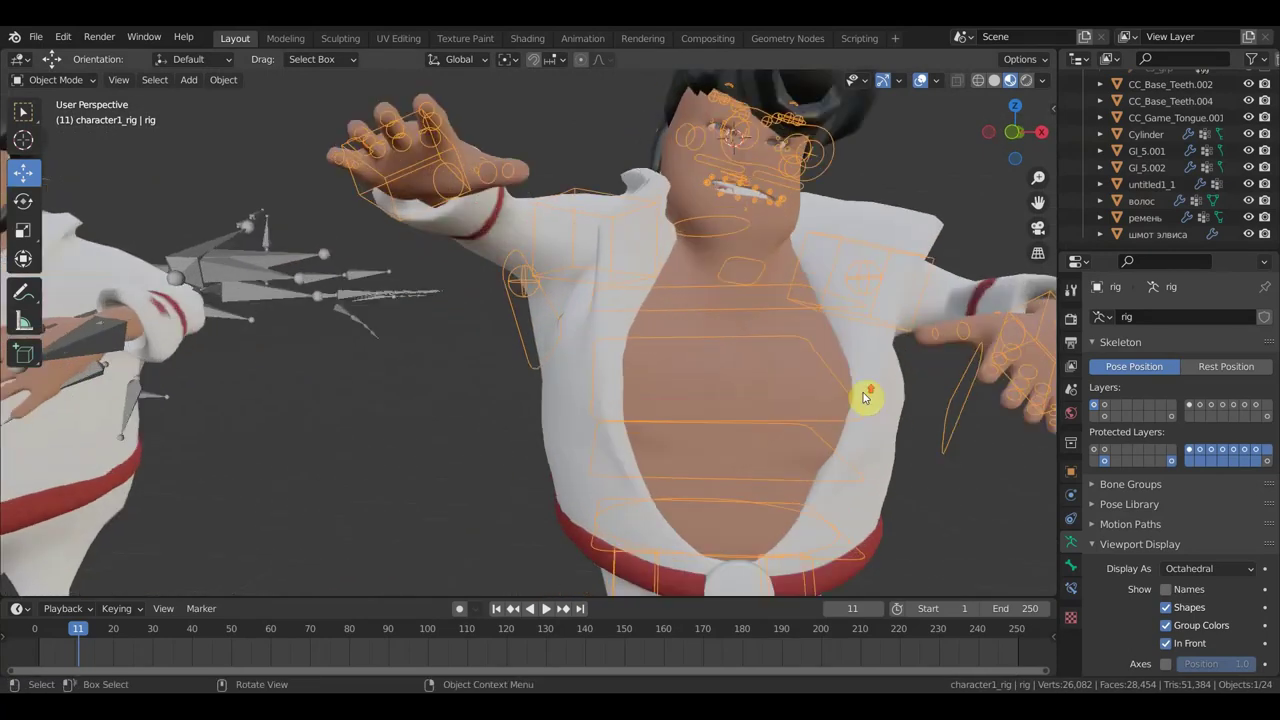
scroll(860, 394, up, 1)
drag(78, 628, 40, 633)
mouse_move(634, 400)
middle_down()
mouse_move(528, 534)
mouse_move(560, 468)
middle_up()
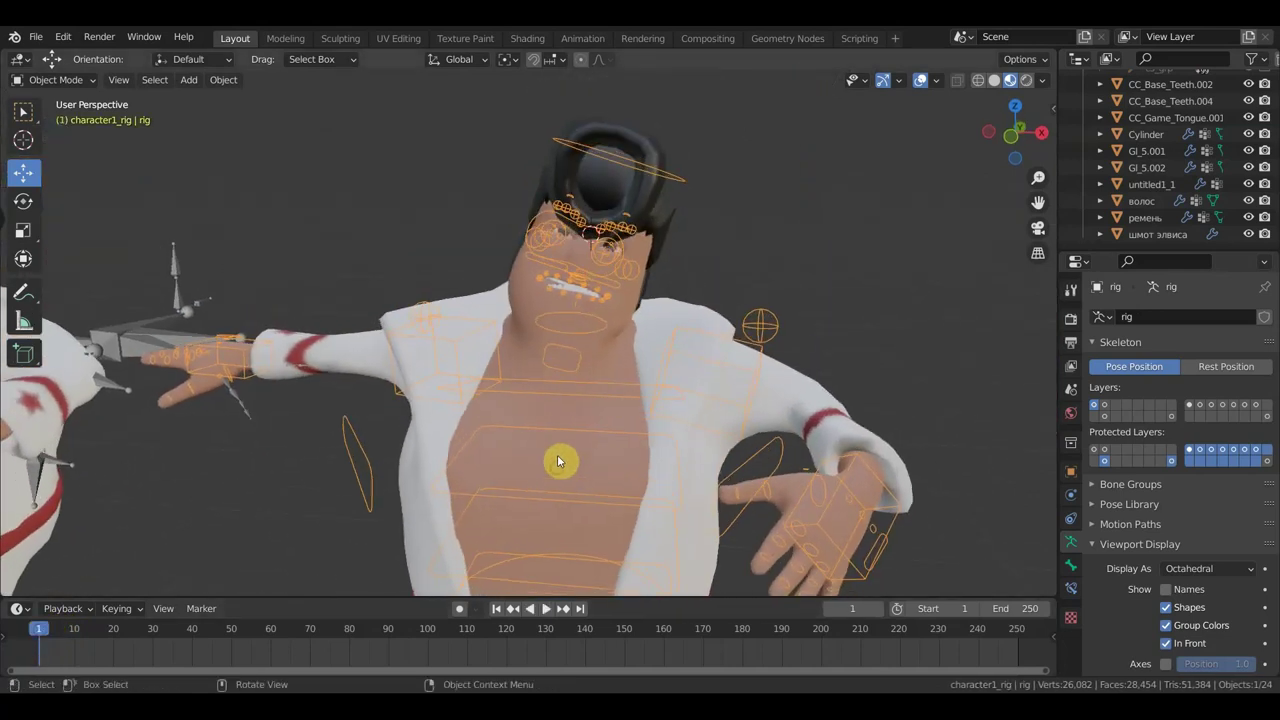
click(921, 81)
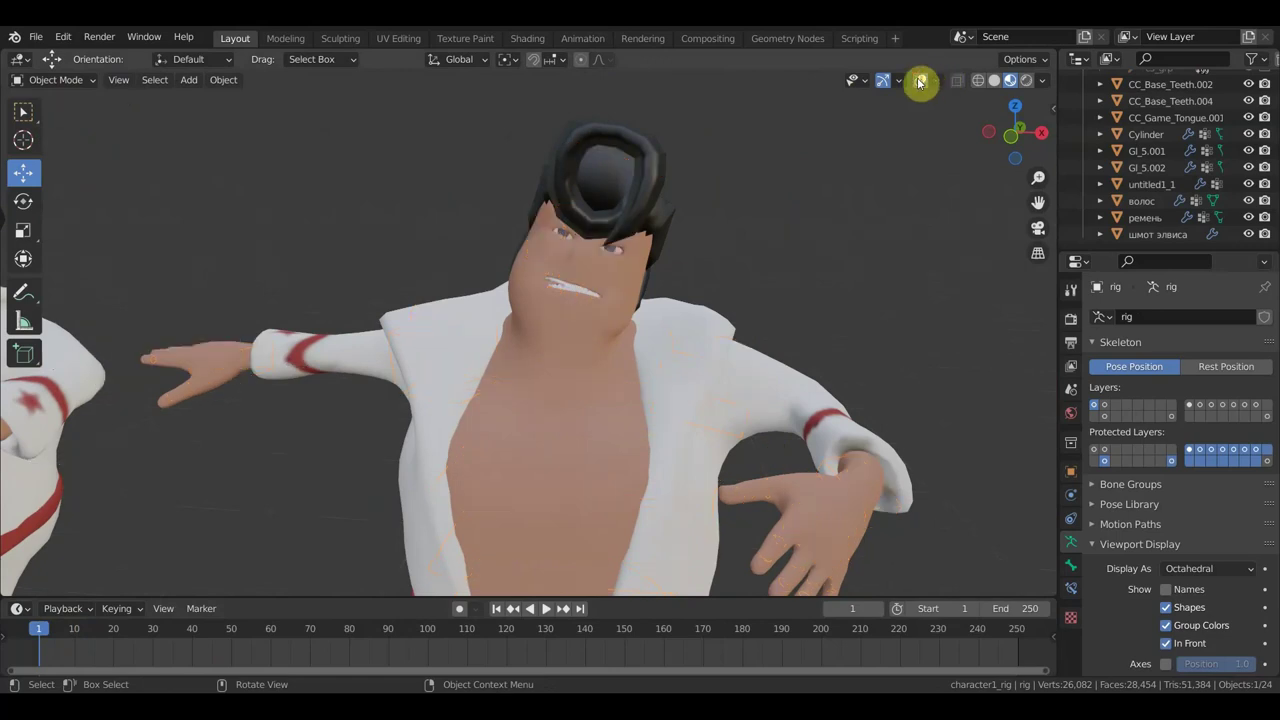